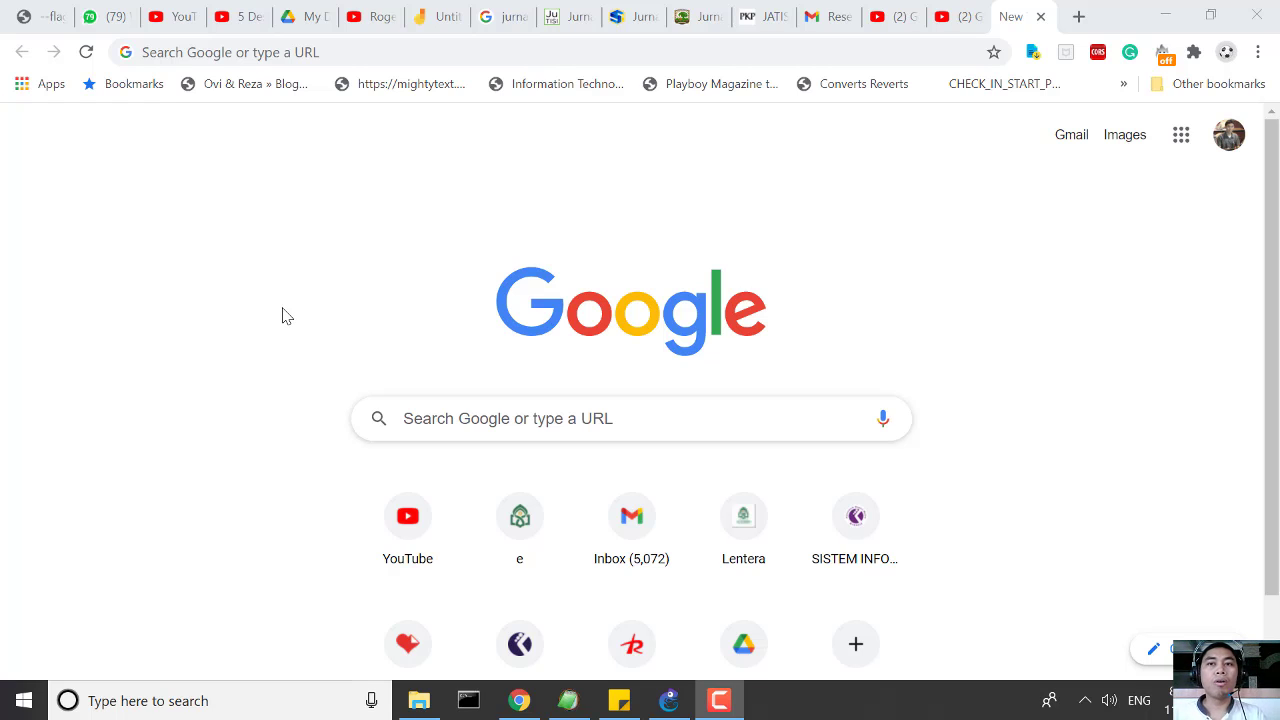
# Open the gns3.com software download page and review the installers offered for each operating system.
pyautogui.click(538, 51)
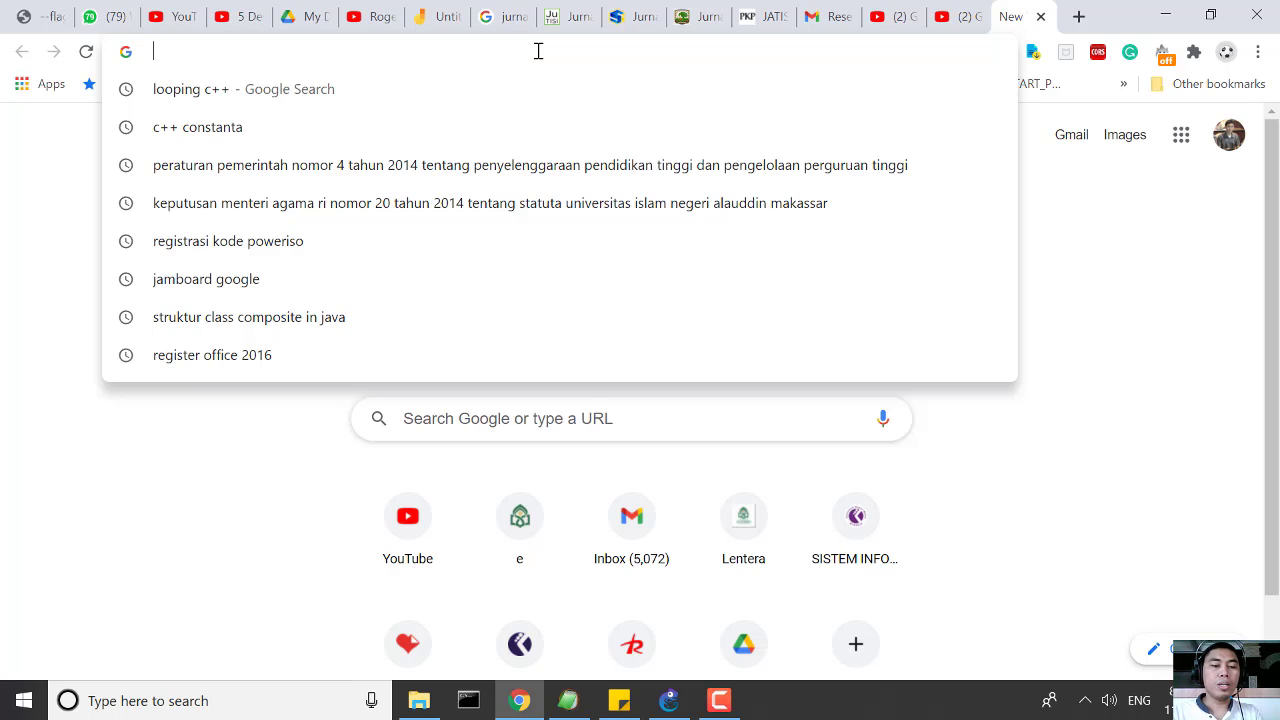
pyautogui.write('GNS')
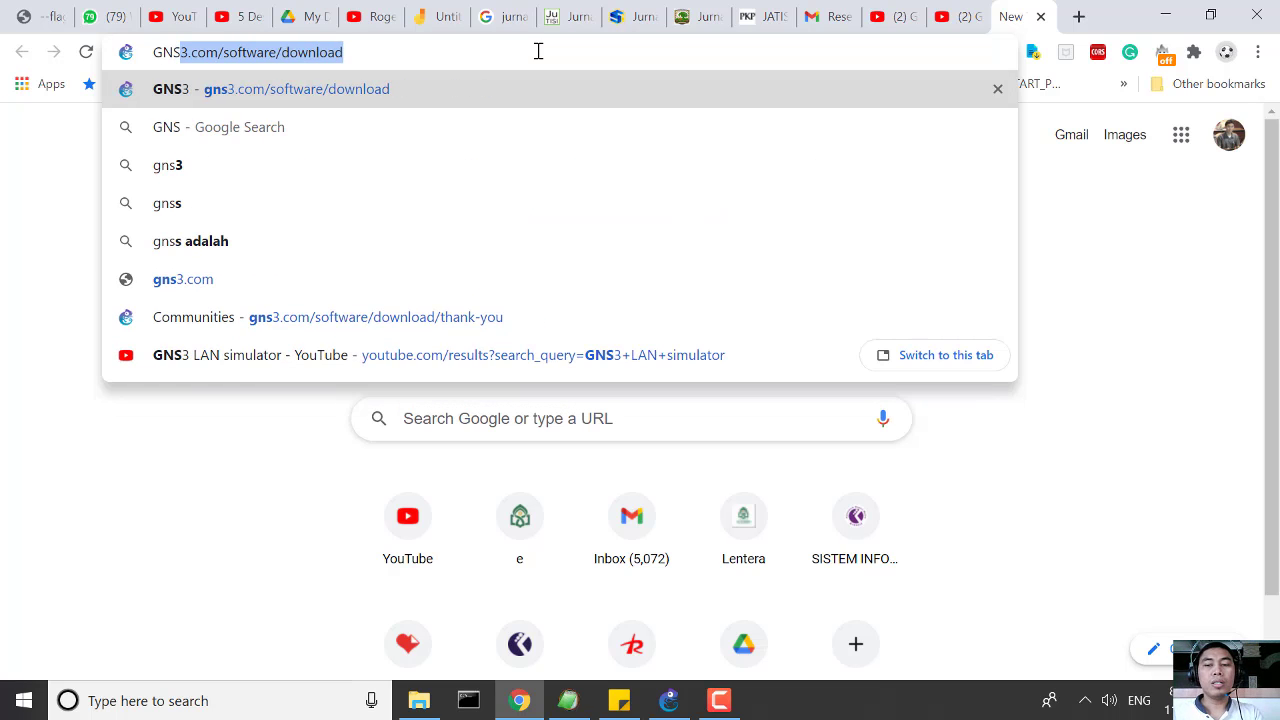
pyautogui.press('Return')
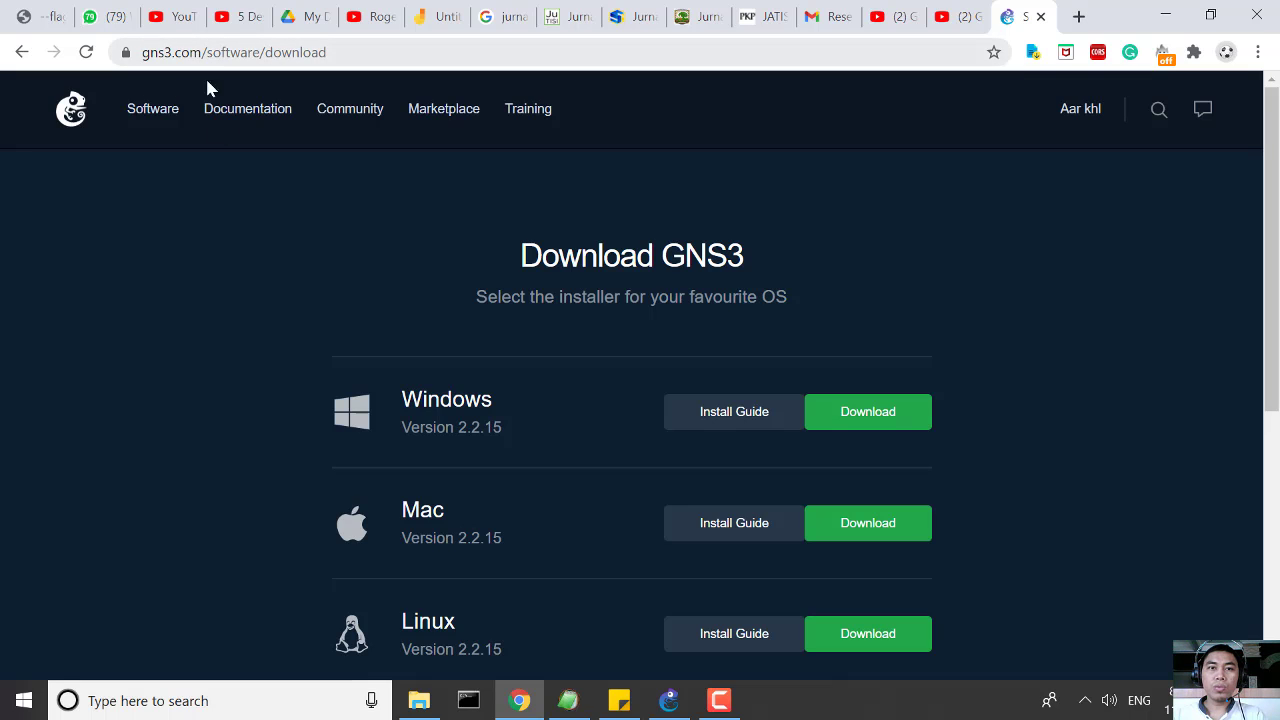
pyautogui.scroll(-4, 352, 298)
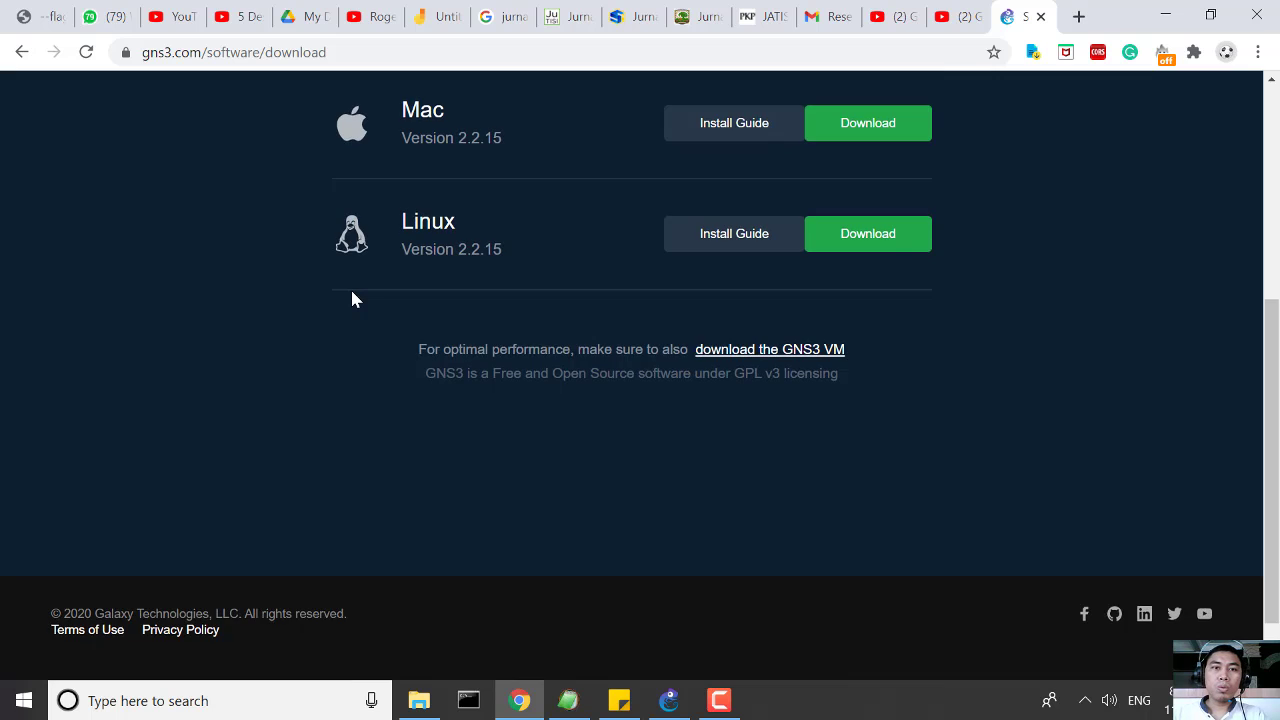
pyautogui.scroll(4, 352, 298)
pyautogui.scroll(-1, 352, 298)
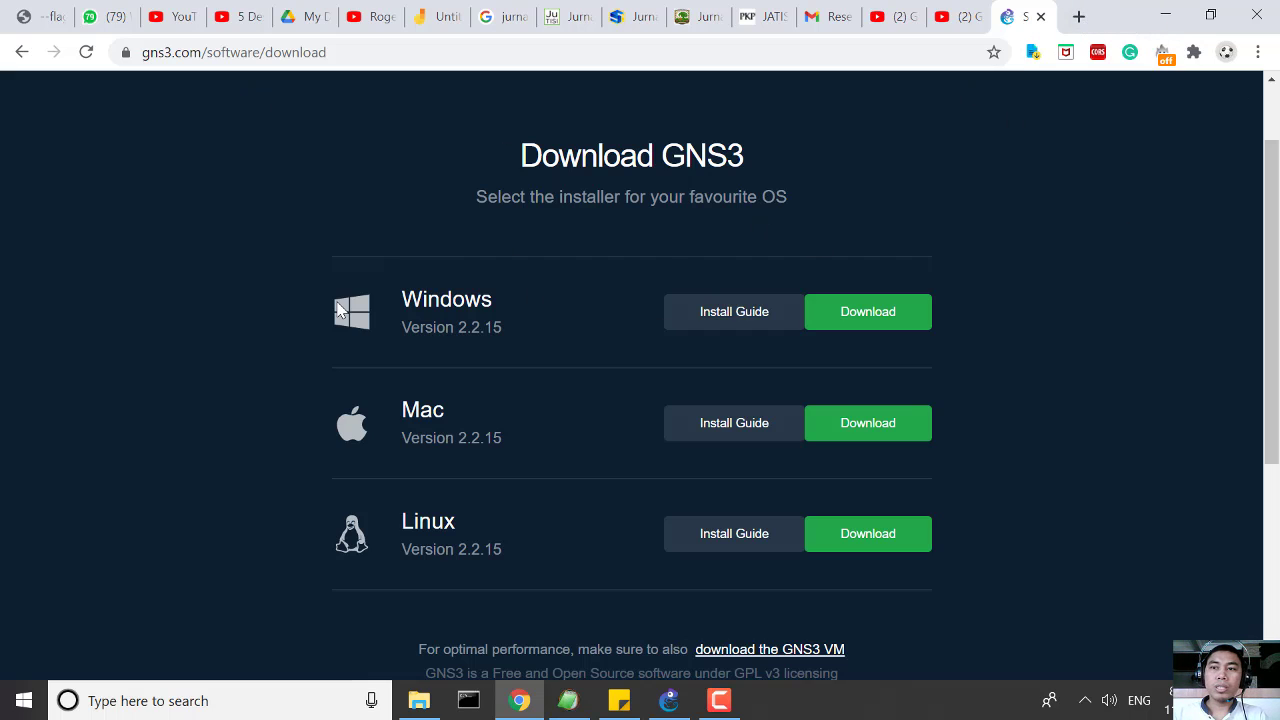
pyautogui.scroll(1, 188, 310)
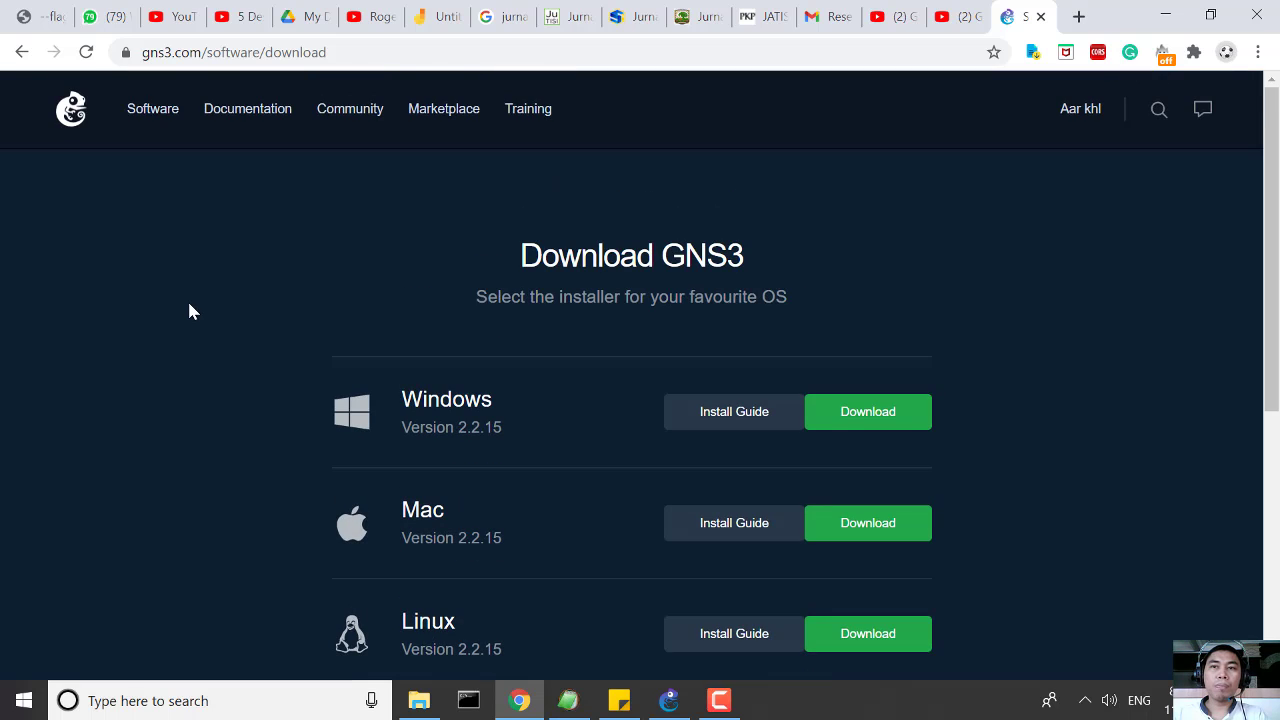
# Search the web for "gns3 download" in a new browser tab and look through the results for download sources.
pyautogui.click(1078, 16)
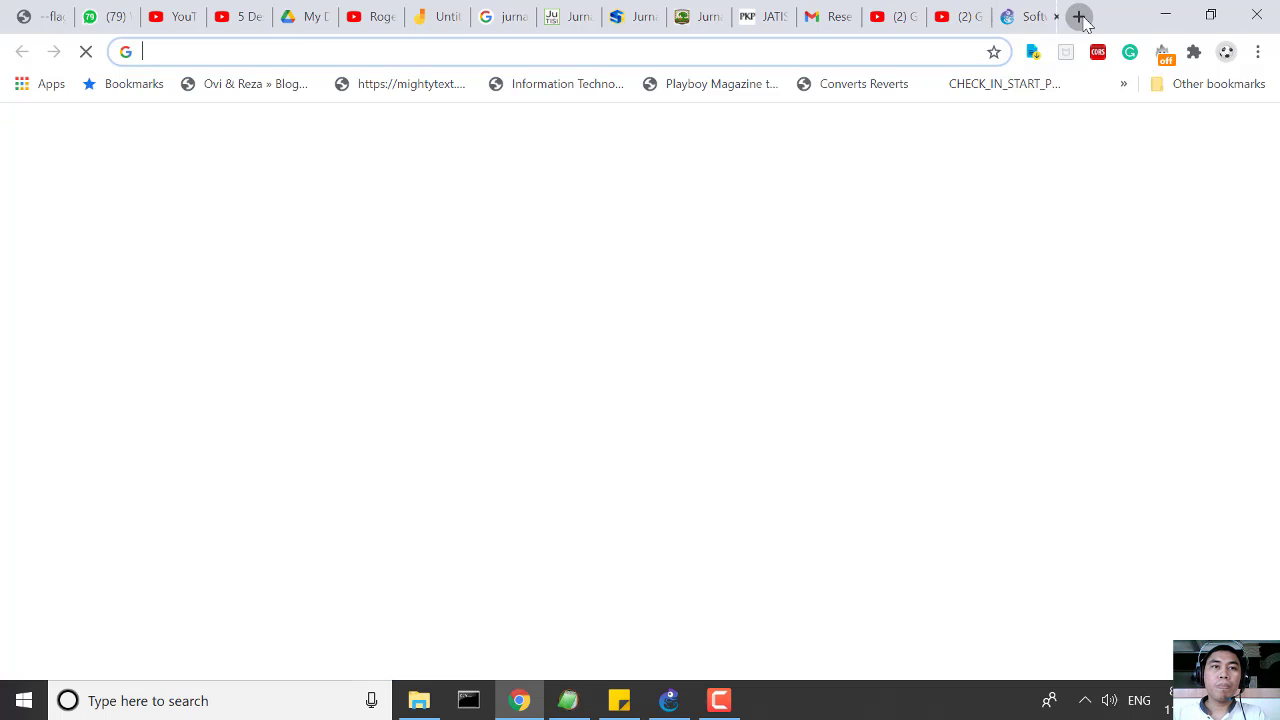
pyautogui.click(835, 51)
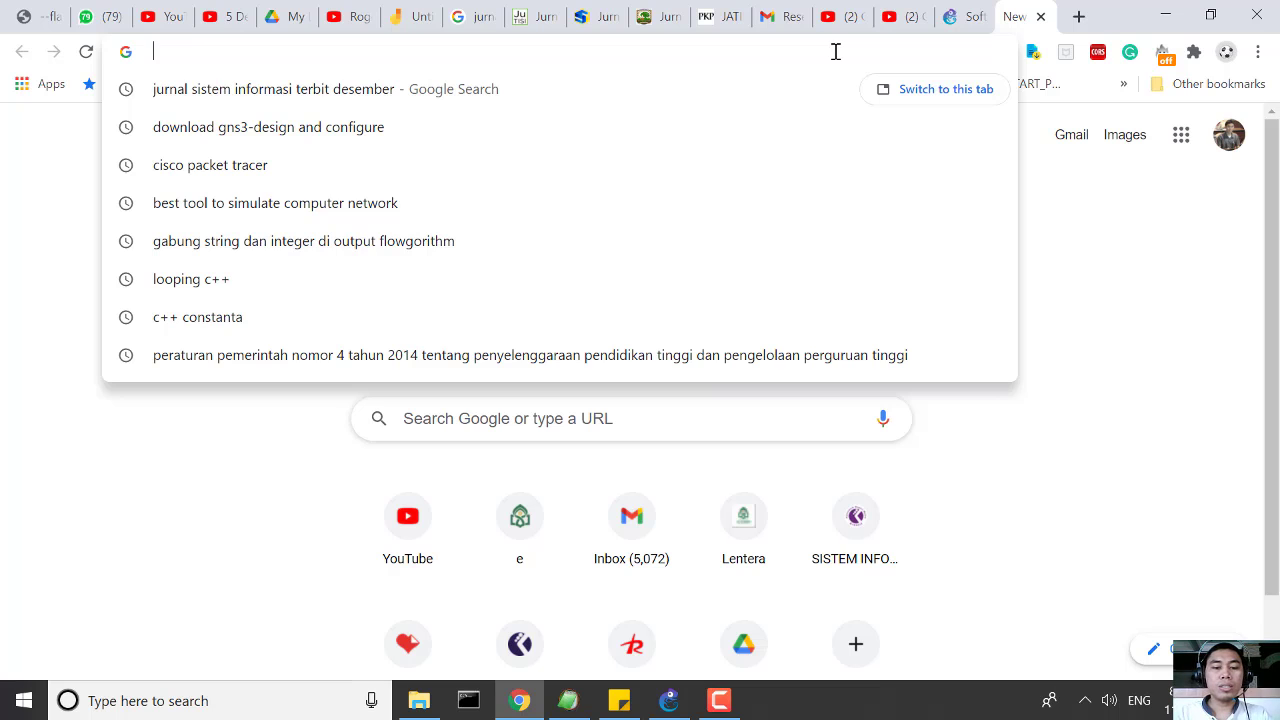
pyautogui.write('gns')
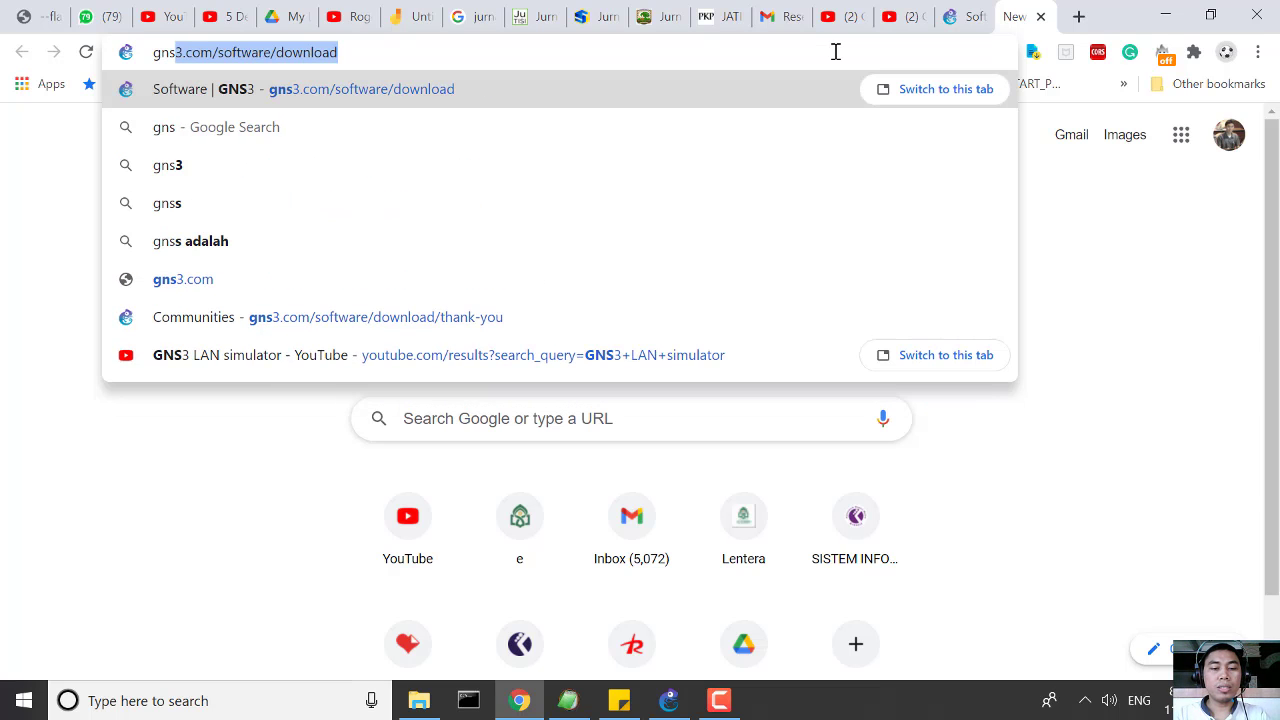
pyautogui.write('3 down')
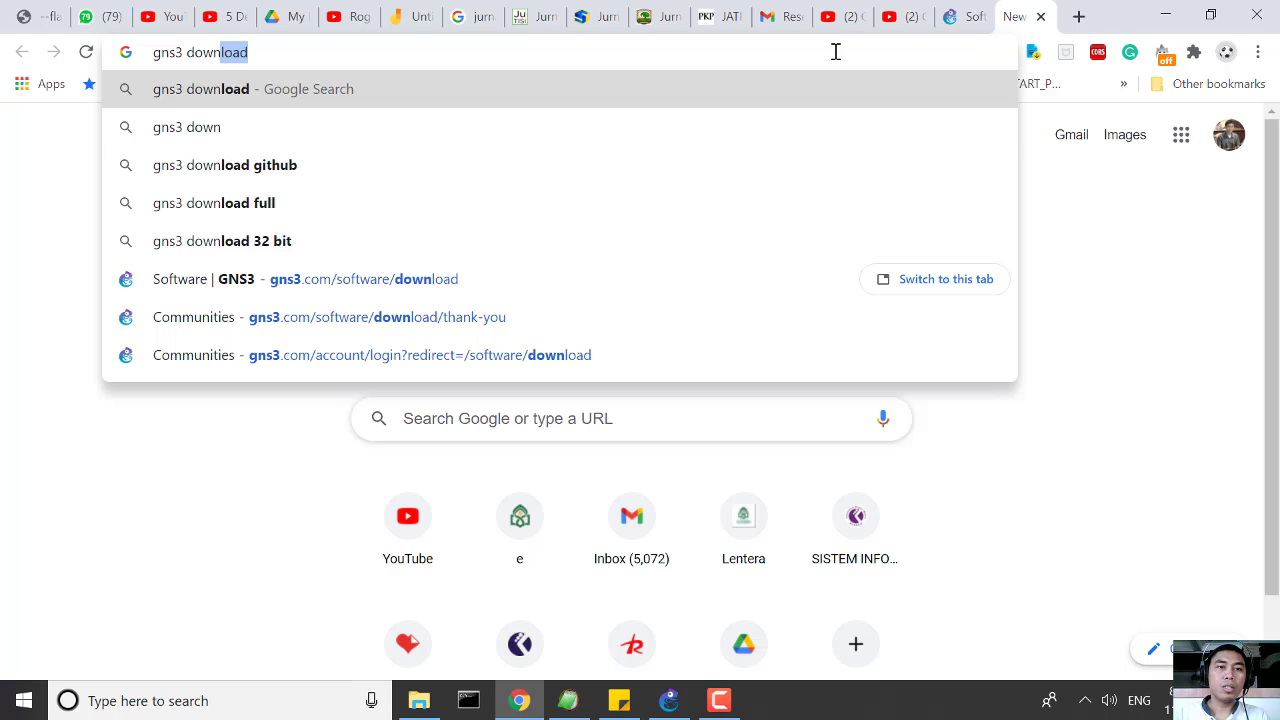
pyautogui.press('Down')
pyautogui.press('Down')
pyautogui.press('Down')
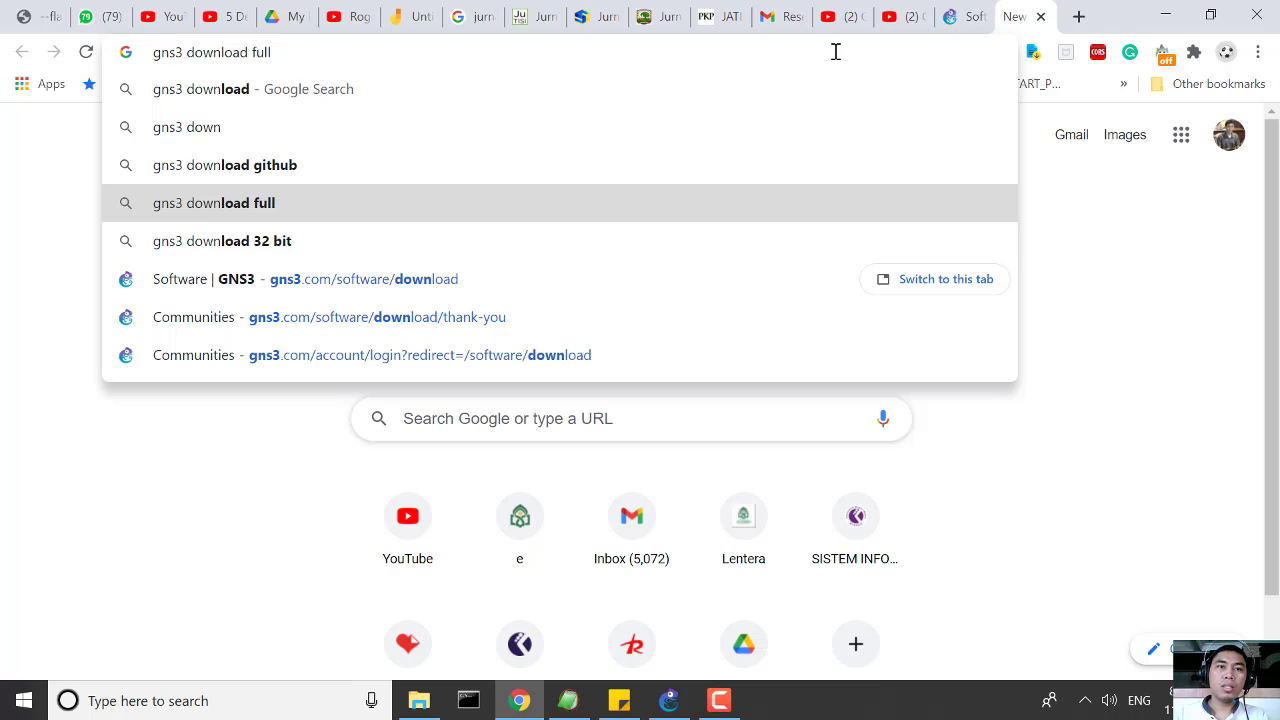
pyautogui.press('BackSpace')
pyautogui.press('BackSpace')
pyautogui.press('BackSpace')
pyautogui.press('BackSpace')
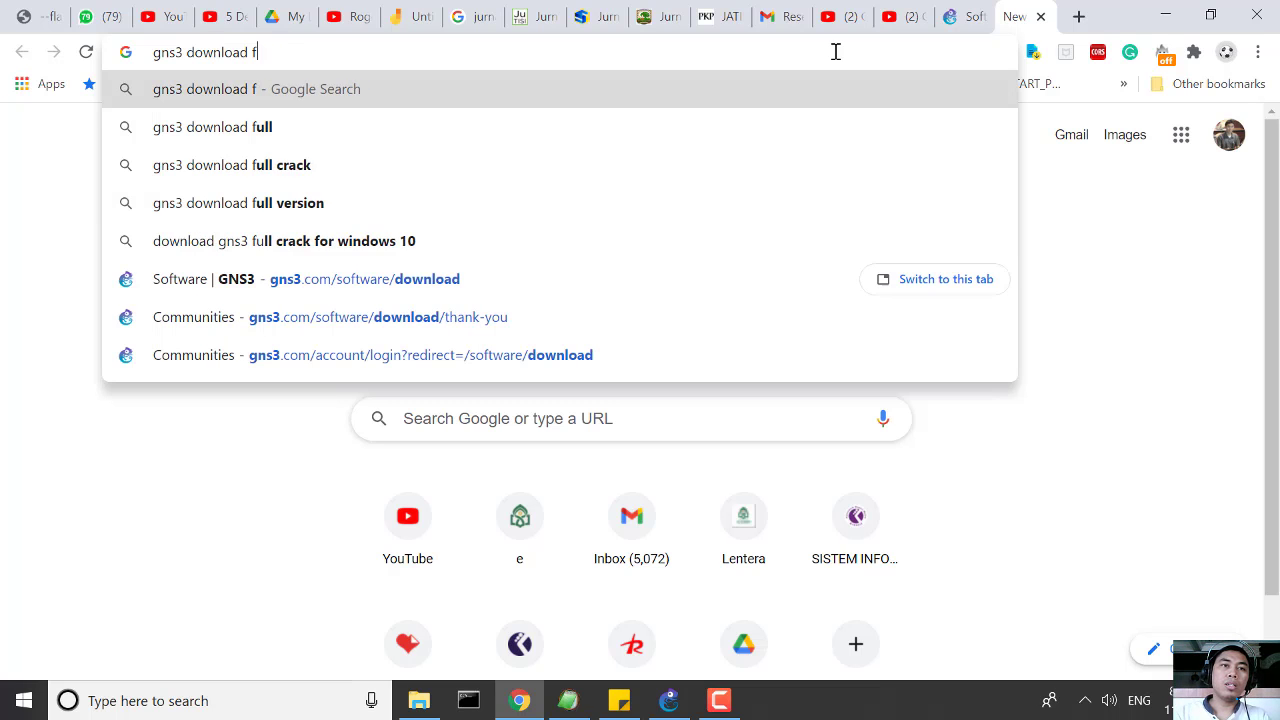
pyautogui.press('Return')
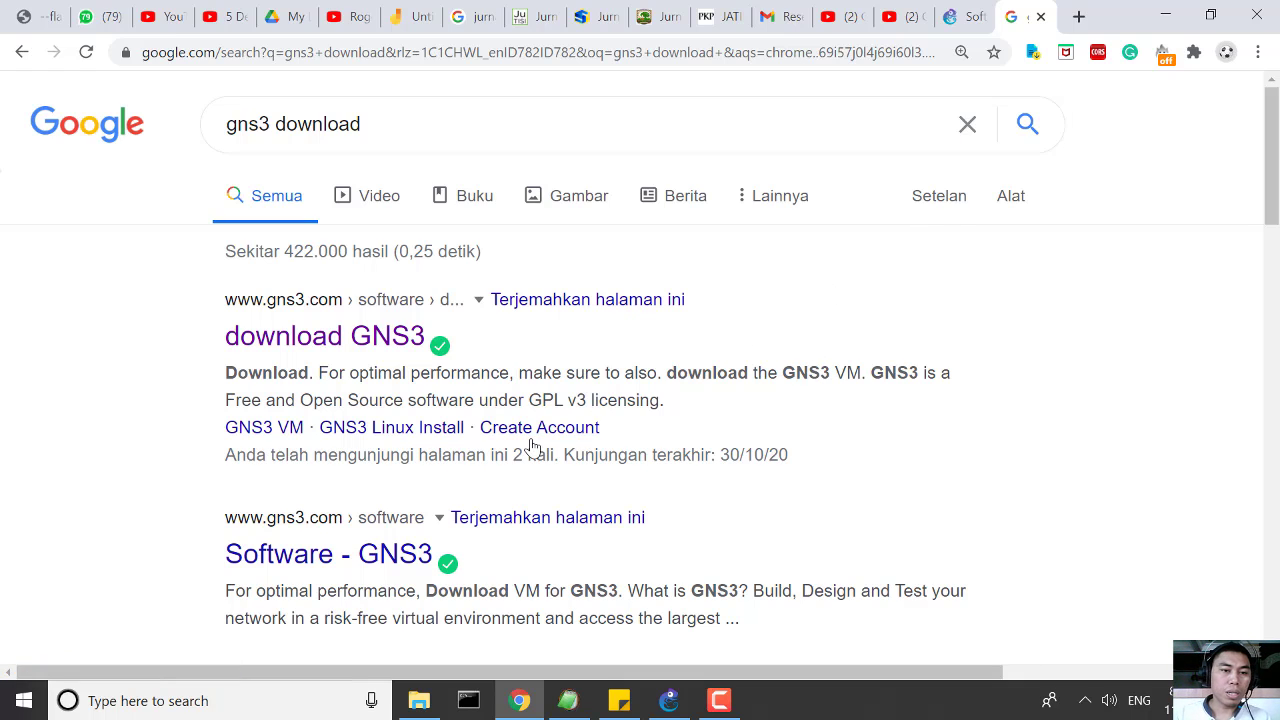
pyautogui.scroll(-2, 716, 358)
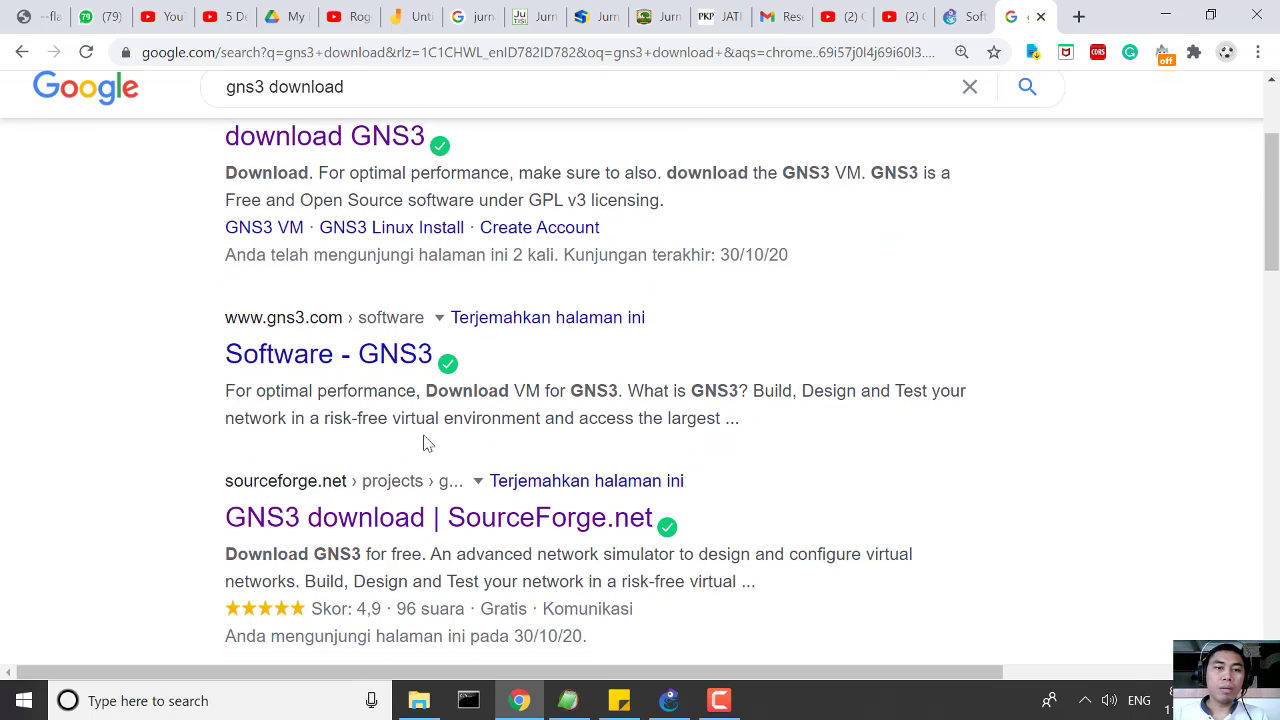
pyautogui.scroll(-2, 410, 450)
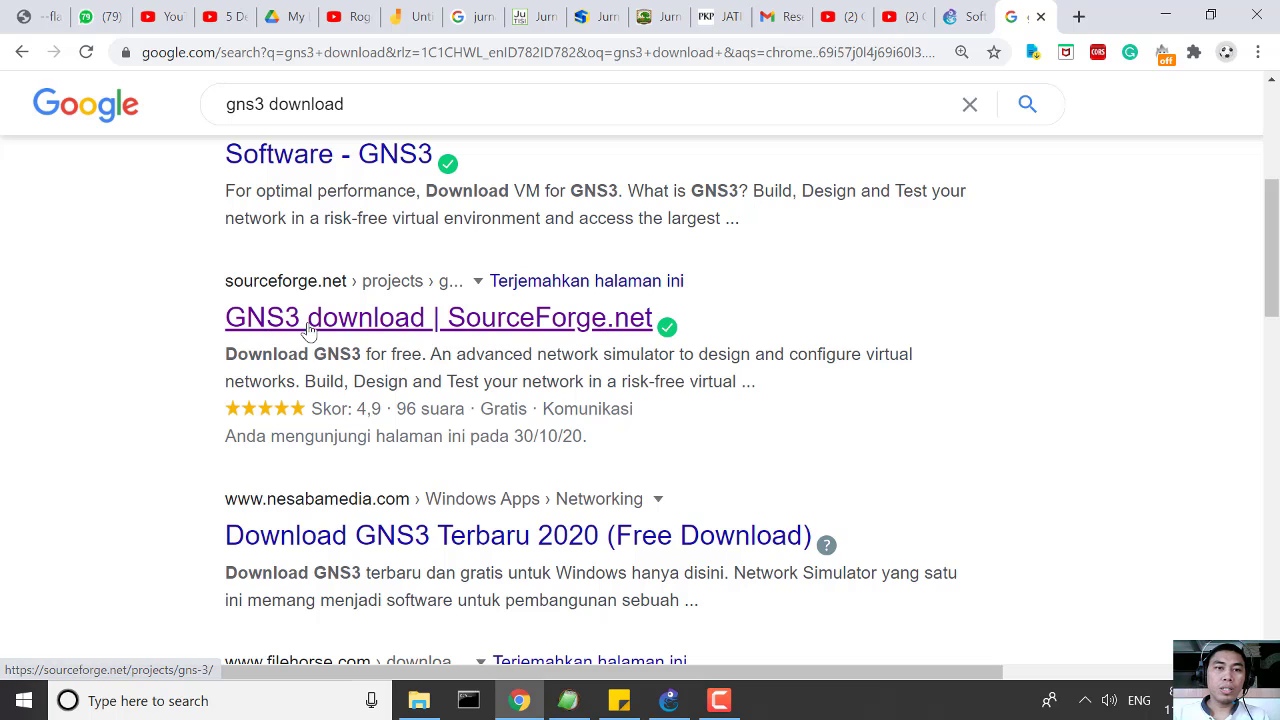
pyautogui.scroll(-1, 466, 325)
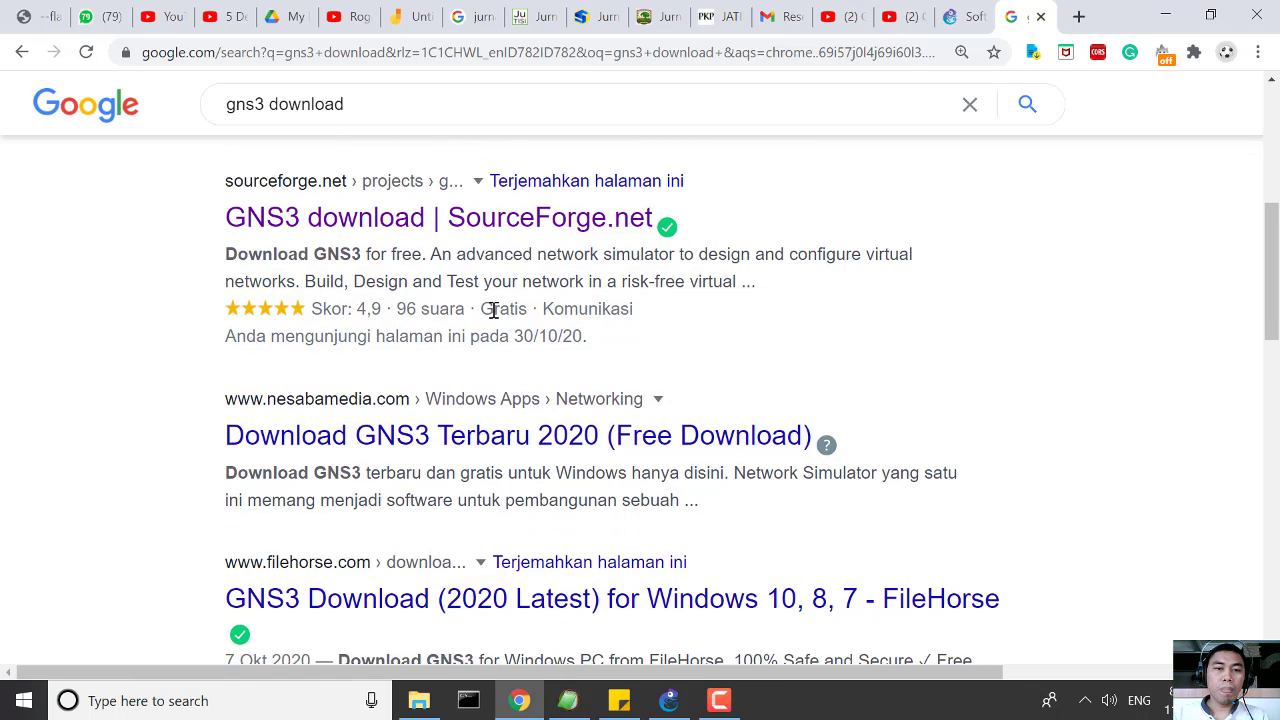
pyautogui.scroll(5, 716, 321)
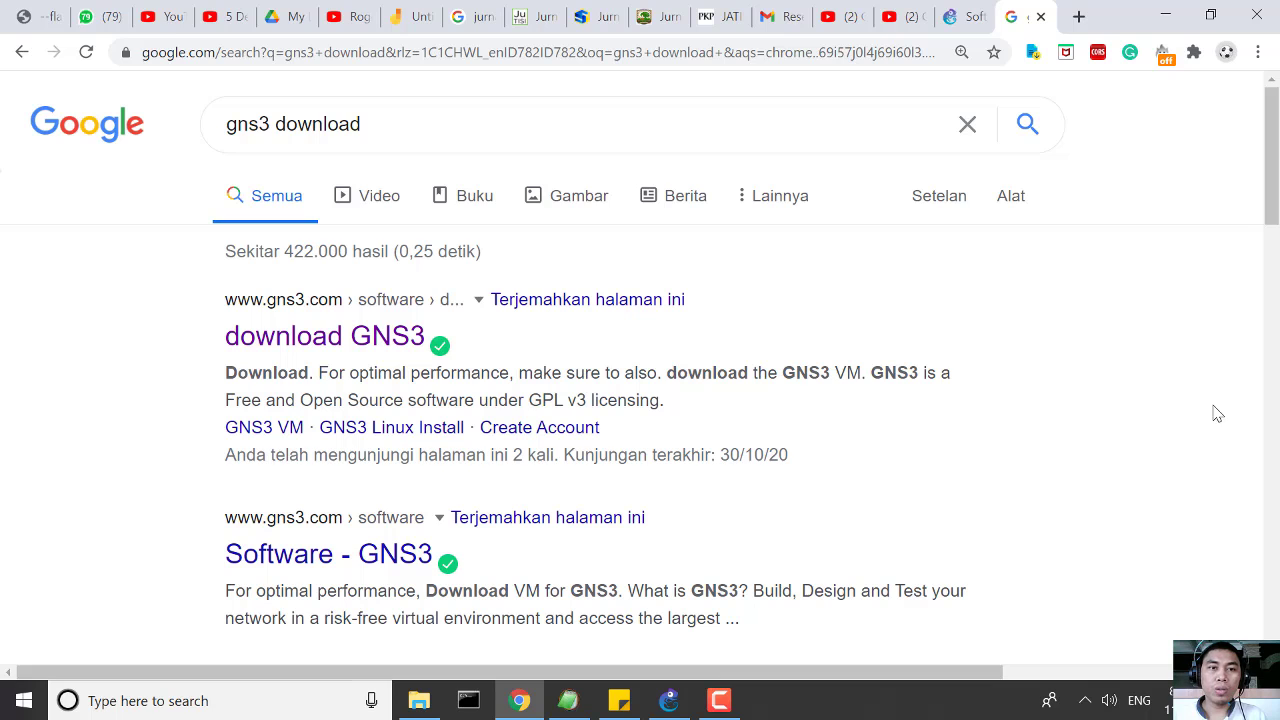
# Switch to GNS3 and exit the running Simulasi-LAN session.
pyautogui.click(670, 700)
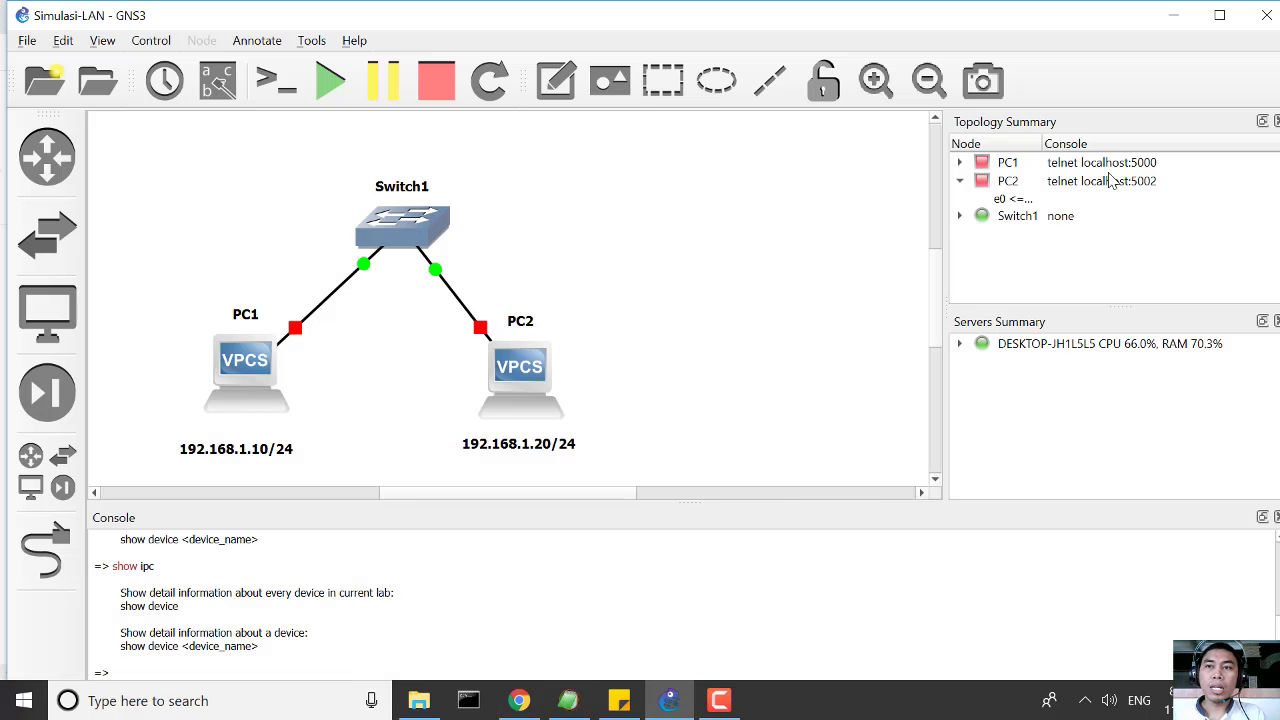
pyautogui.click(1218, 17)
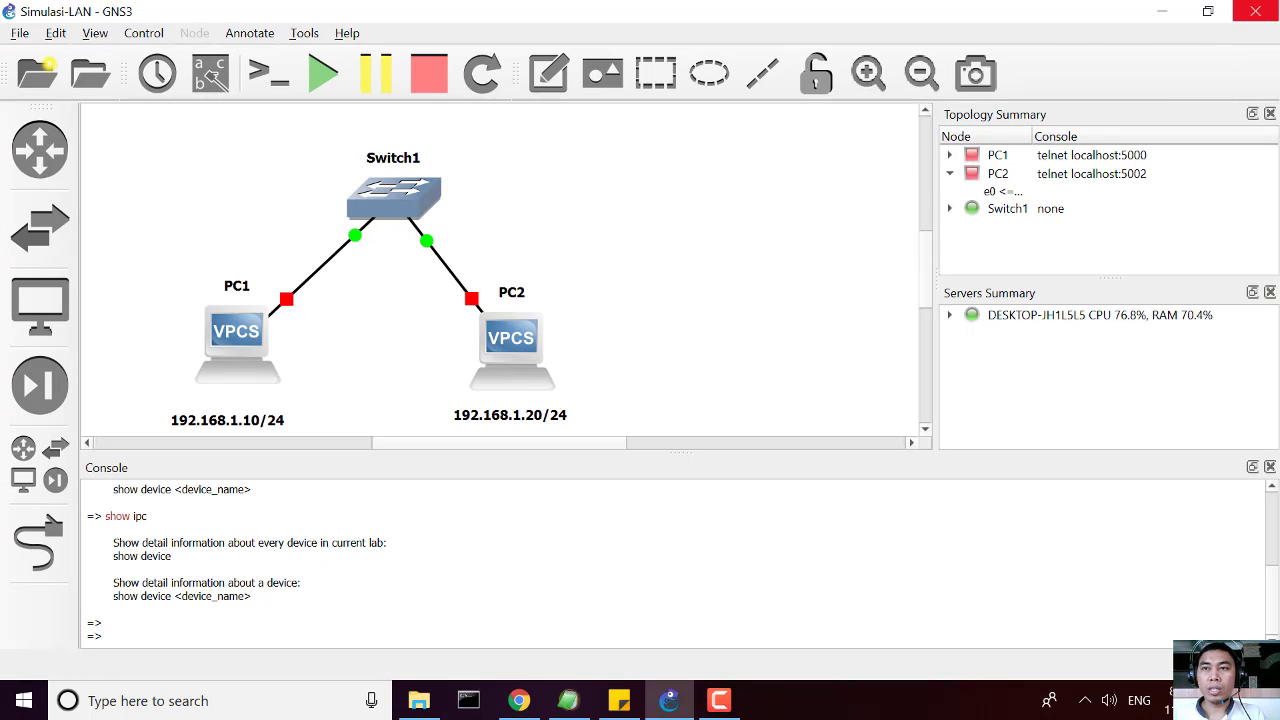
pyautogui.click(1255, 11)
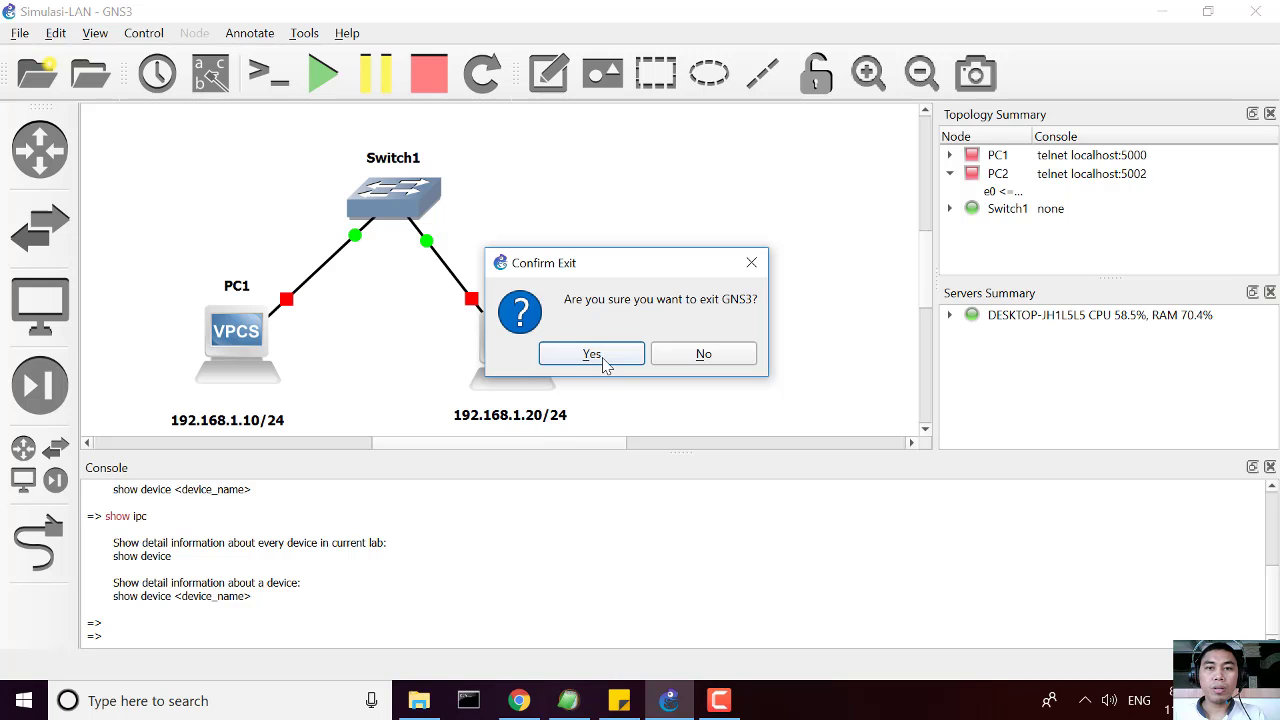
pyautogui.click(600, 356)
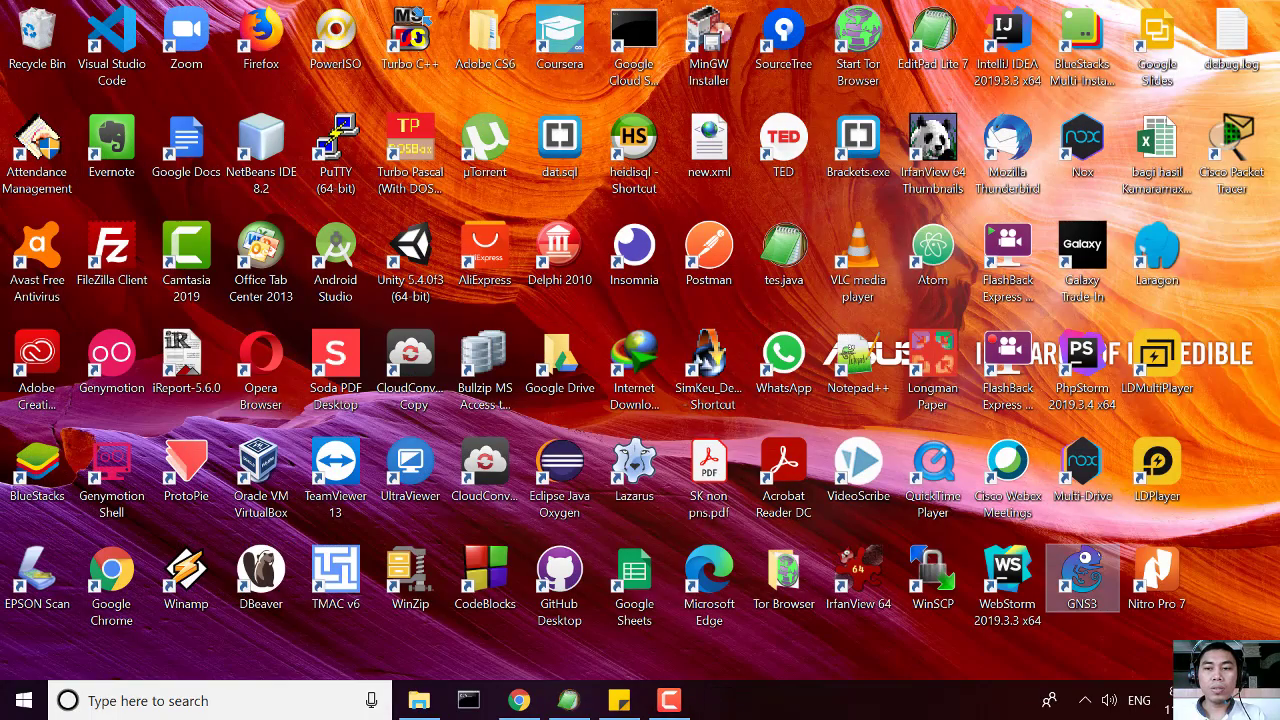
# Relaunch GNS3 from the desktop and dismiss the startup Project dialog without creating a project.
pyautogui.doubleClick(1084, 580)
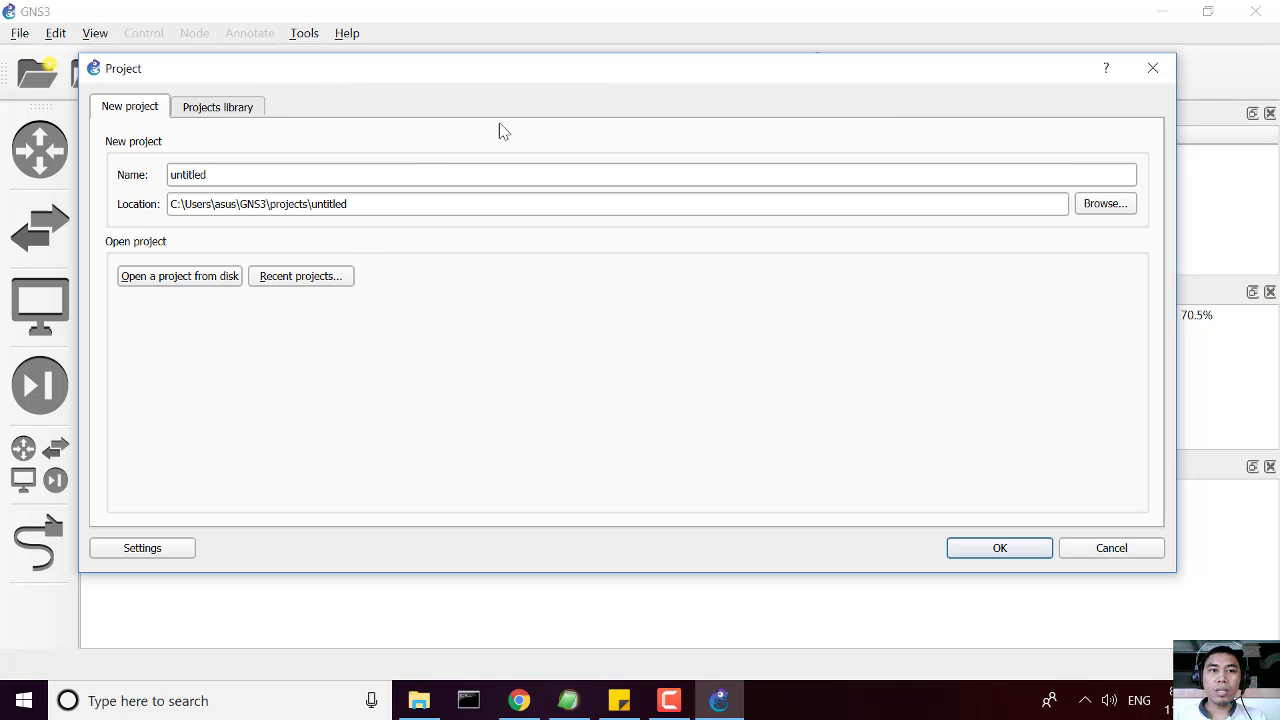
pyautogui.moveTo(614, 79); pyautogui.dragTo(654, 111)
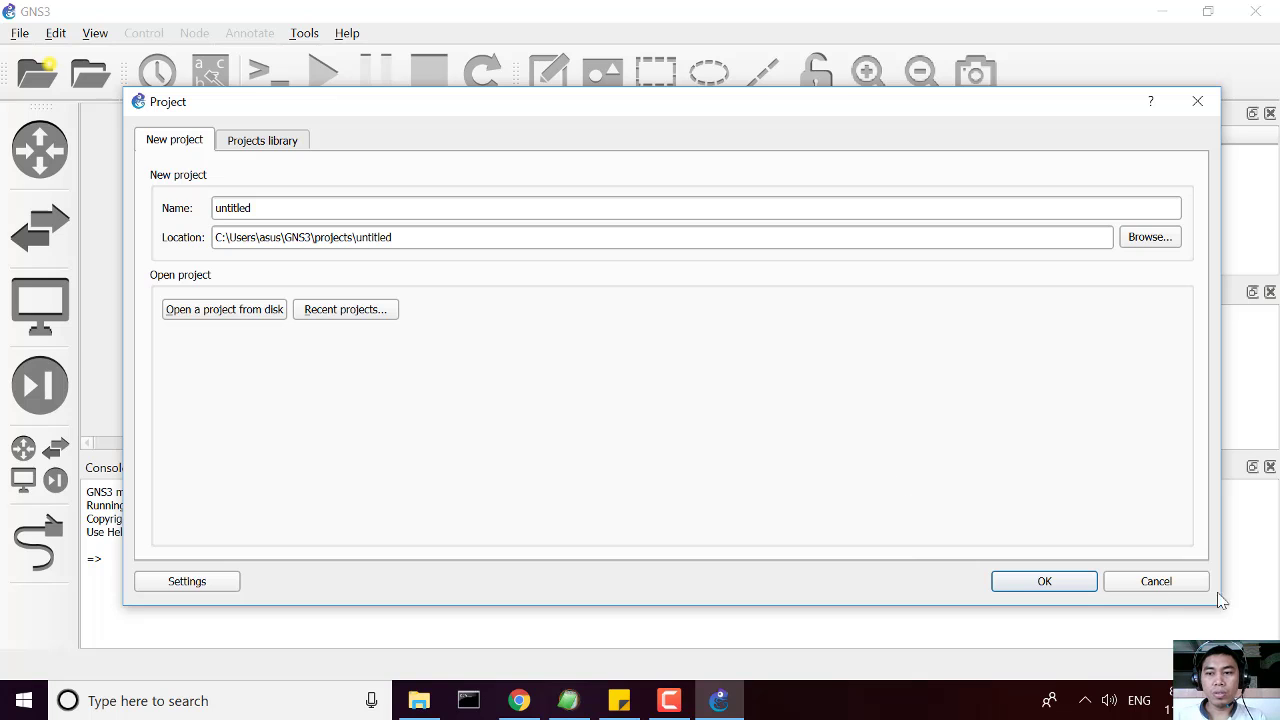
pyautogui.click(1166, 585)
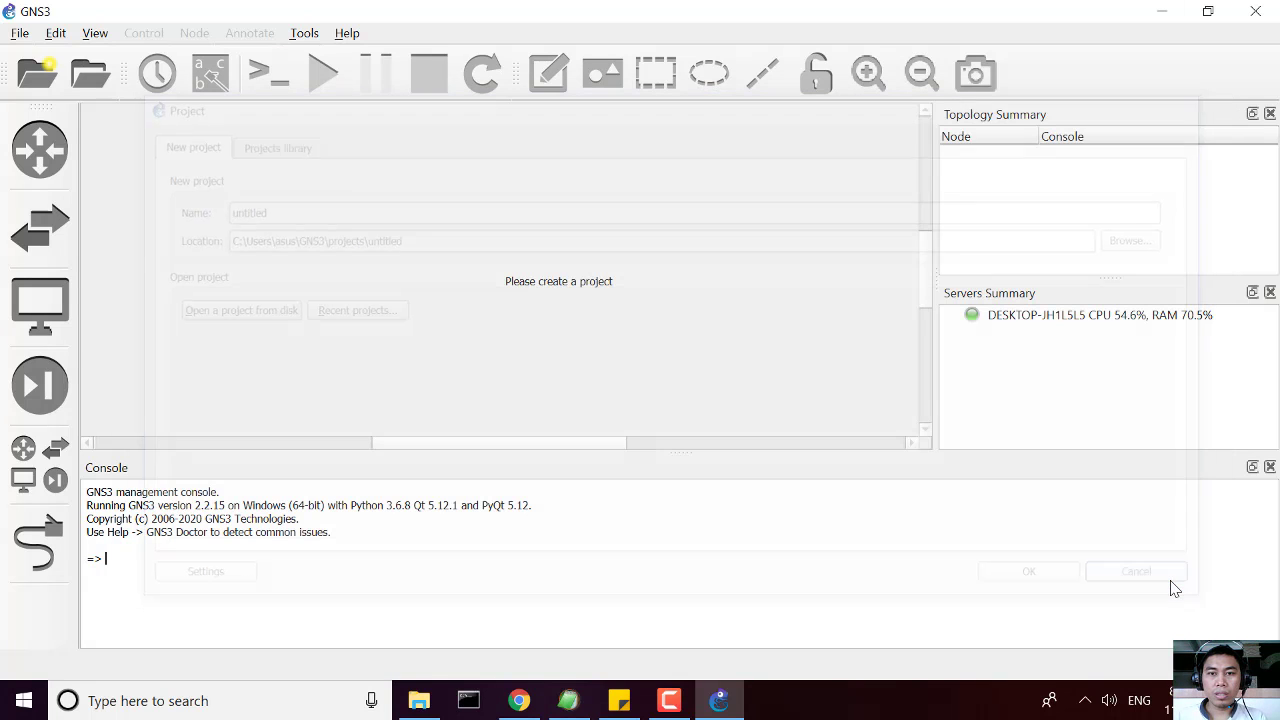
# Create a new blank project named LAN-Test in its default location and enlarge the workspace by shrinking the console.
pyautogui.click(21, 36)
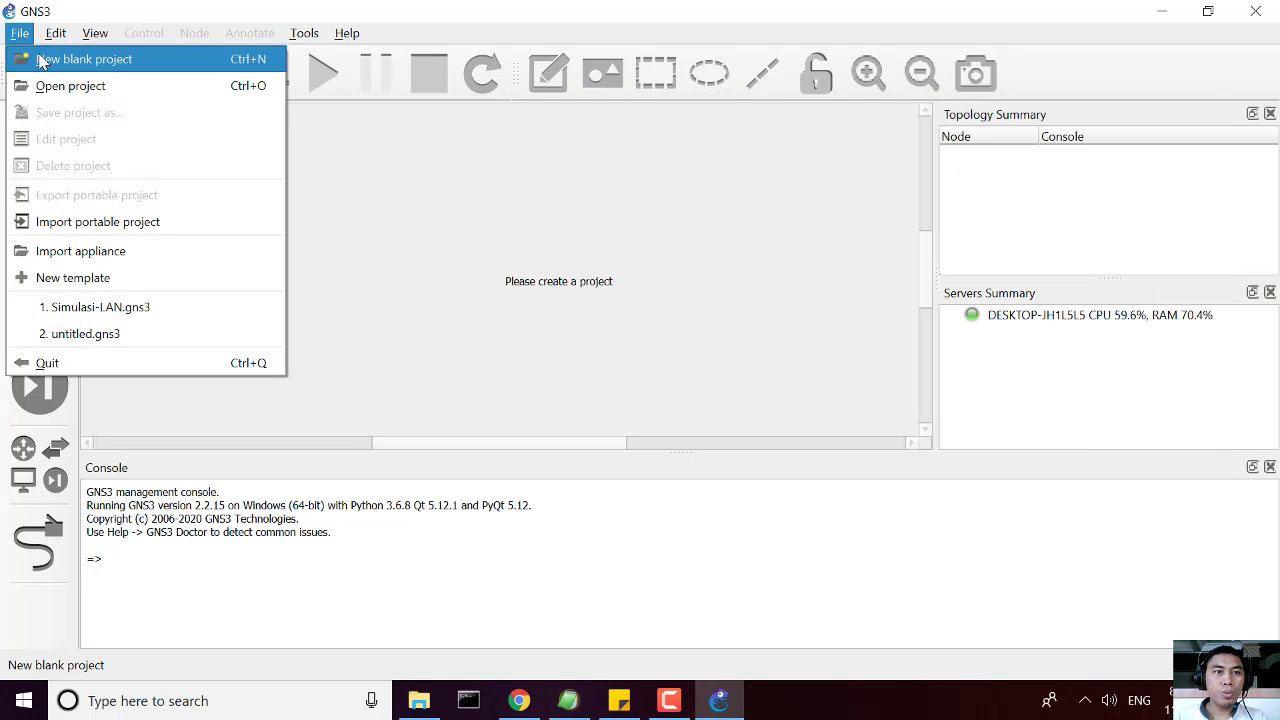
pyautogui.click(42, 62)
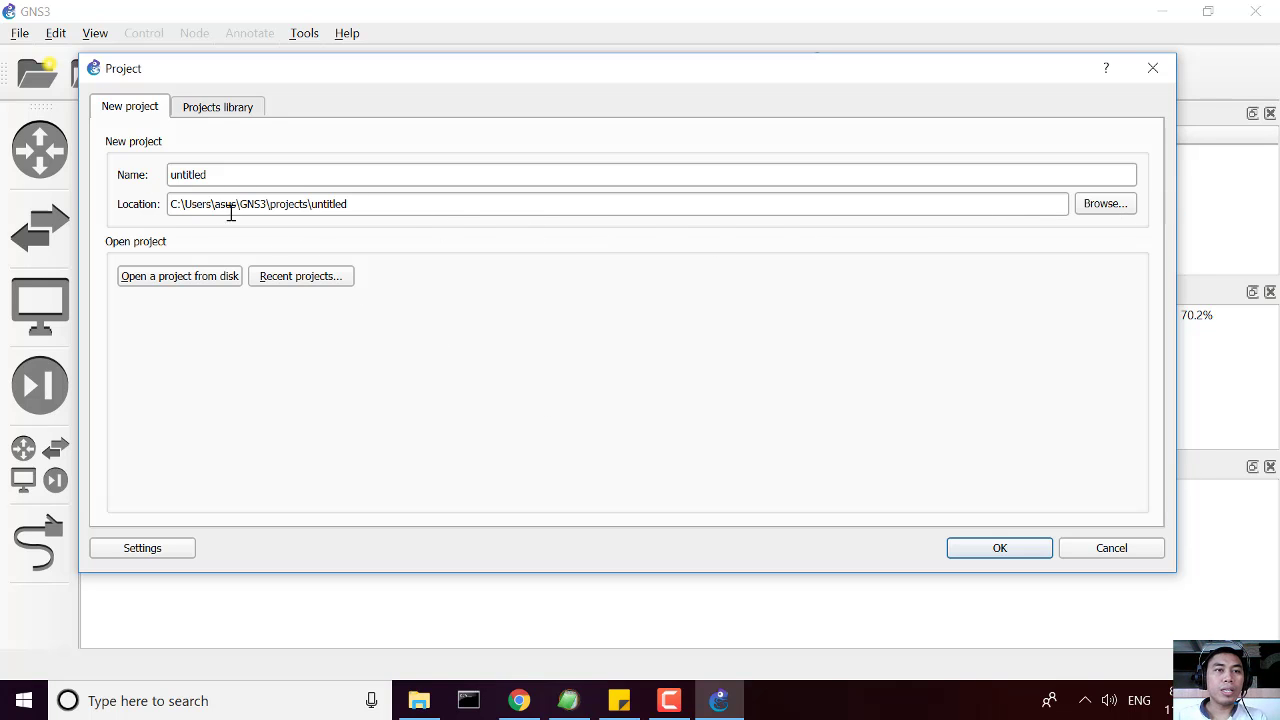
pyautogui.doubleClick(200, 175)
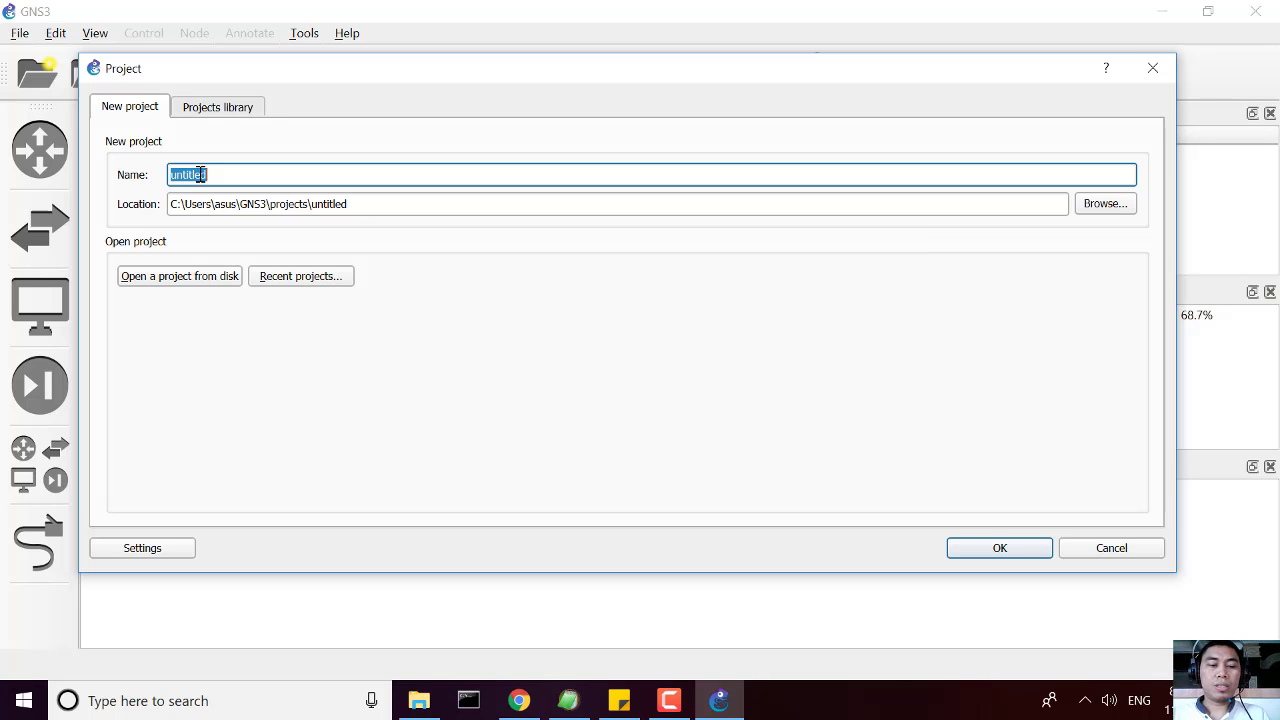
pyautogui.write('LAN-Test')
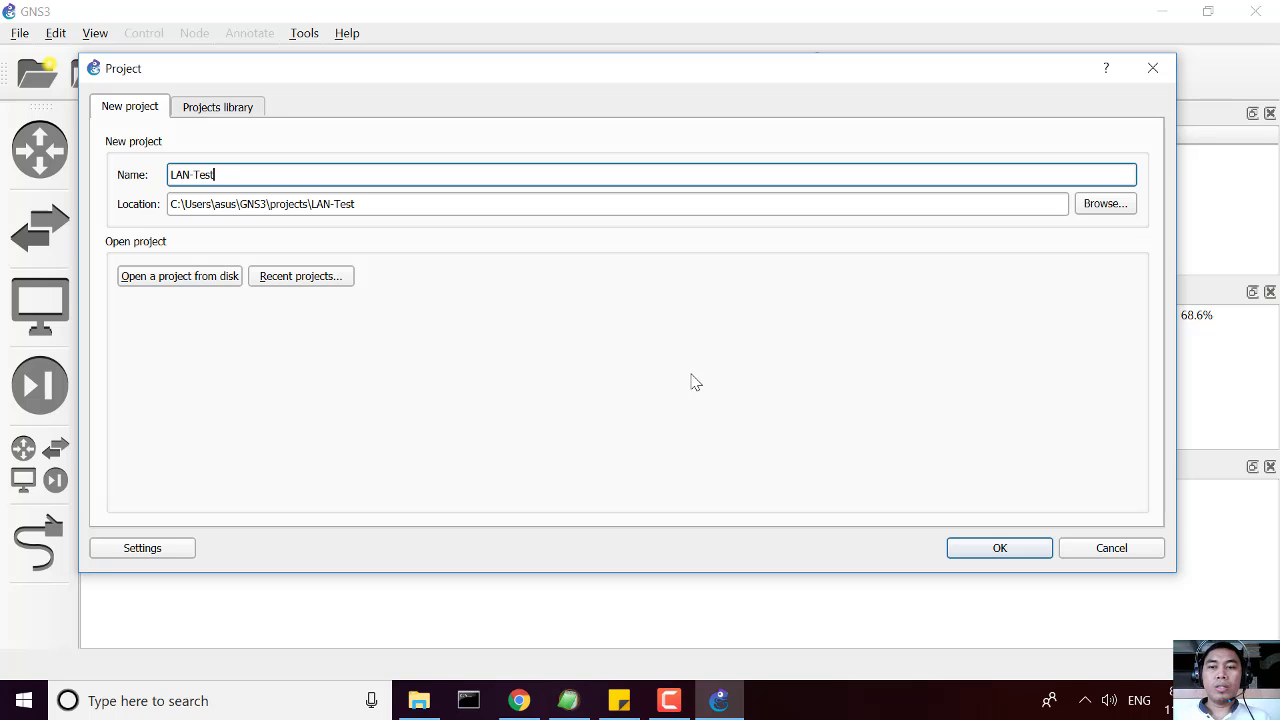
pyautogui.click(970, 547)
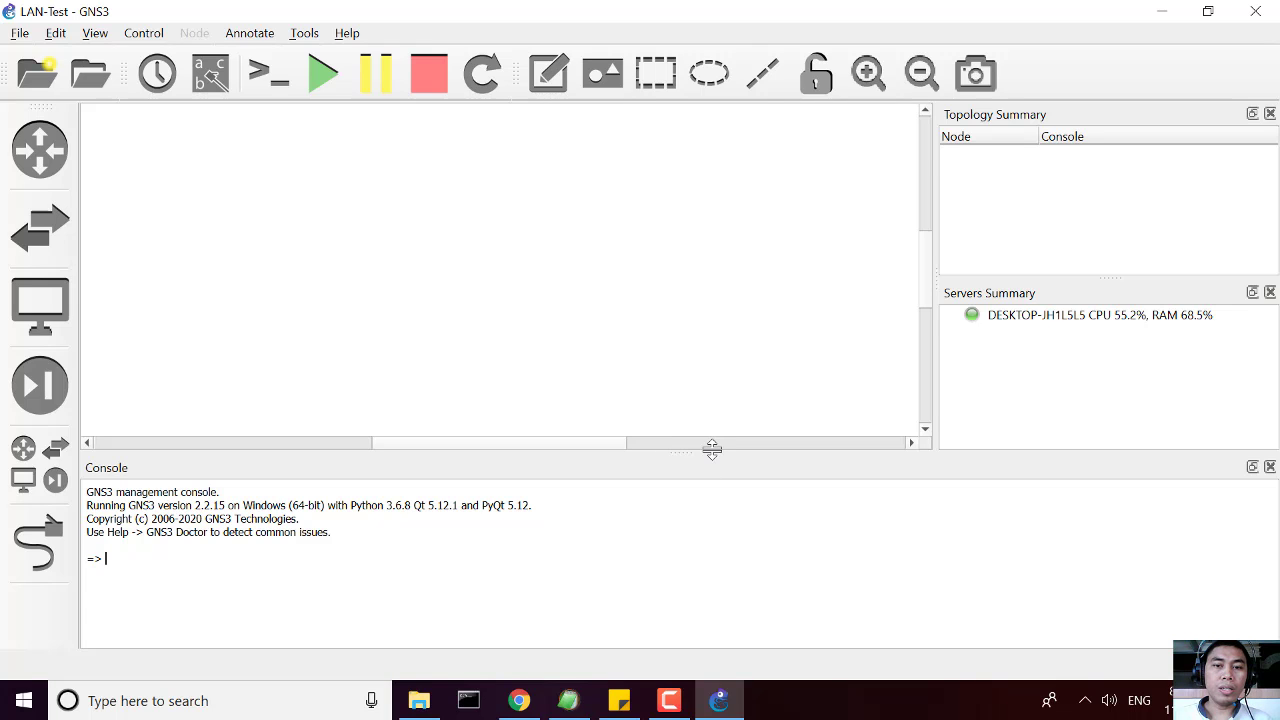
pyautogui.moveTo(711, 452); pyautogui.dragTo(720, 509)
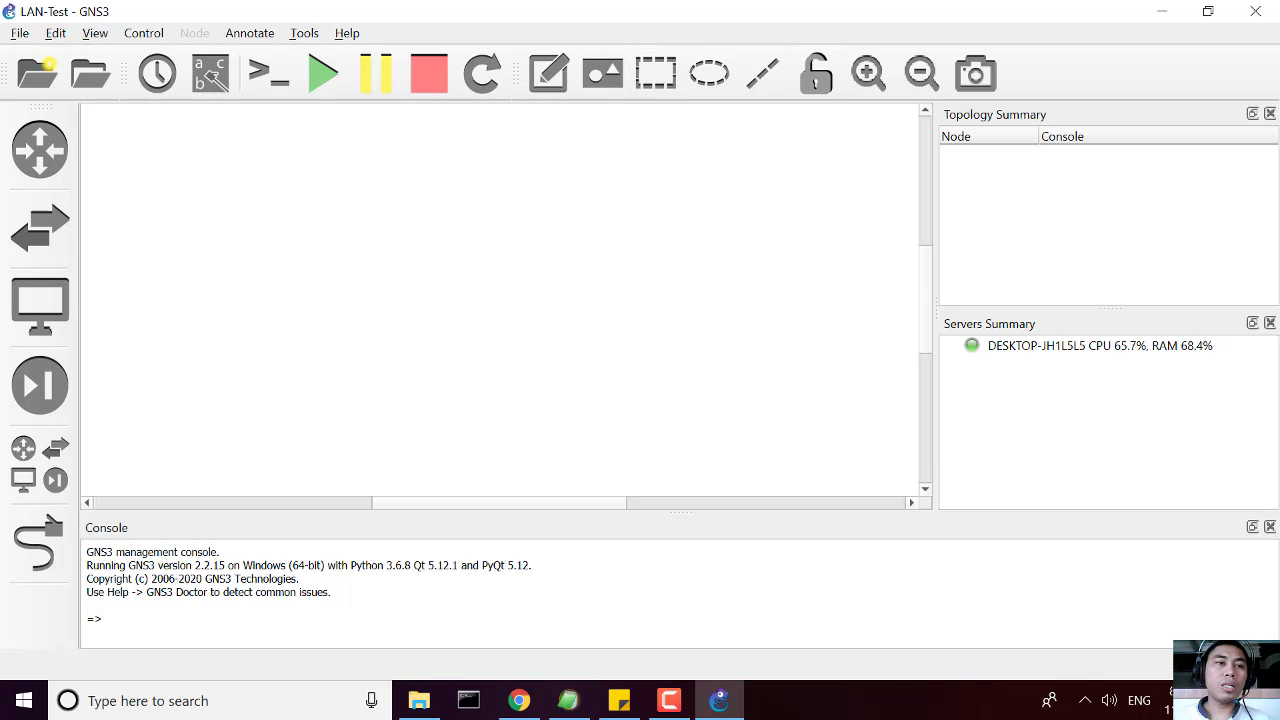
# Examine the available router and switch device lists, closing each one again.
pyautogui.click(32, 154)
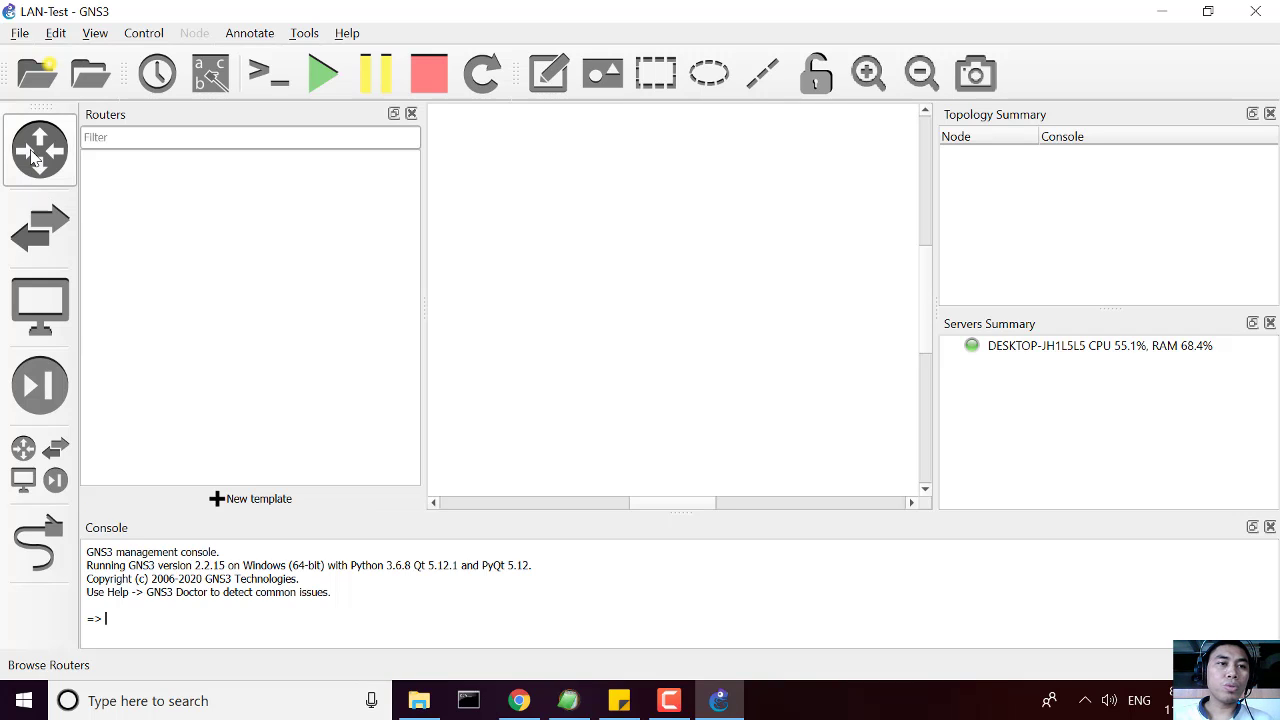
pyautogui.click(32, 156)
pyautogui.click(32, 156)
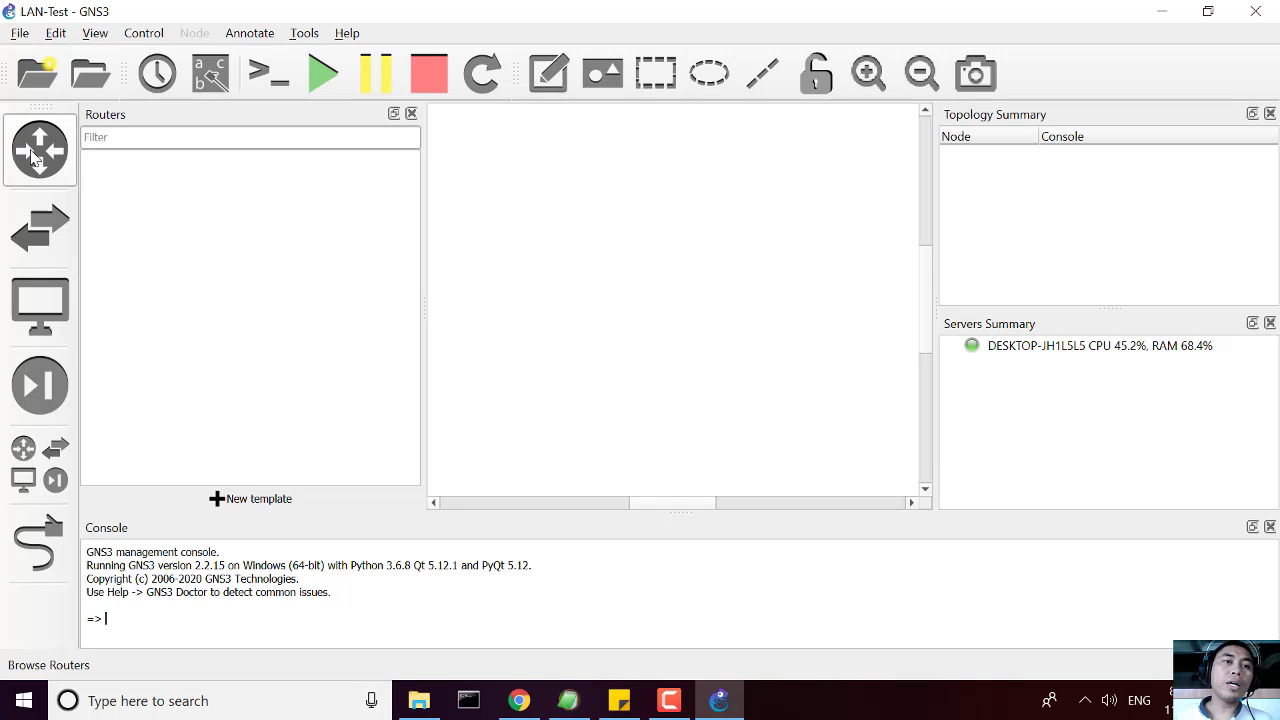
pyautogui.click(32, 156)
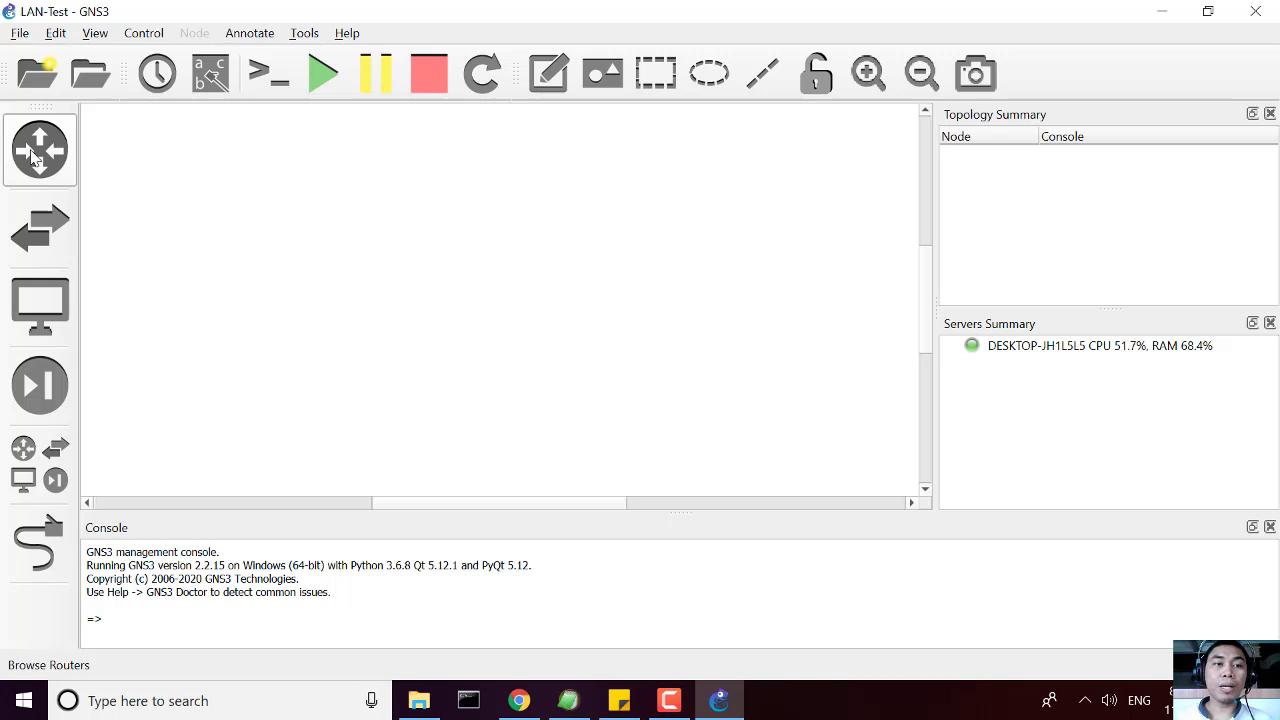
pyautogui.click(36, 232)
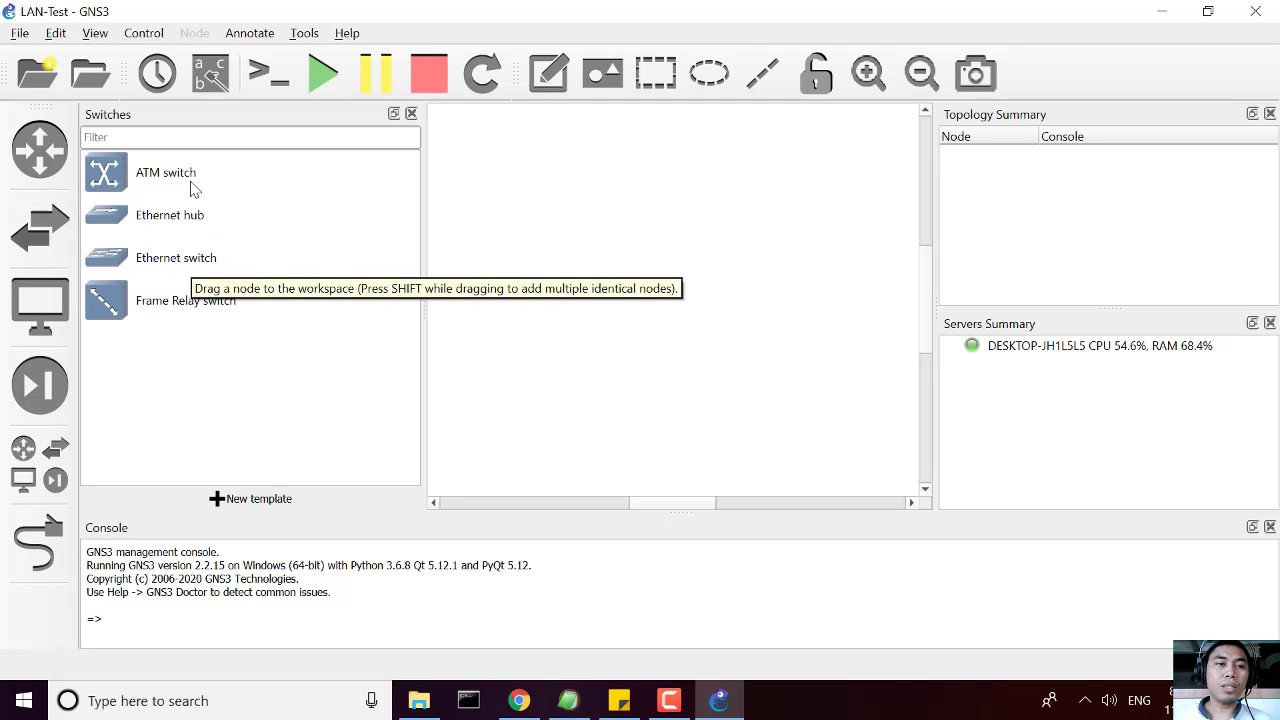
pyautogui.click(40, 228)
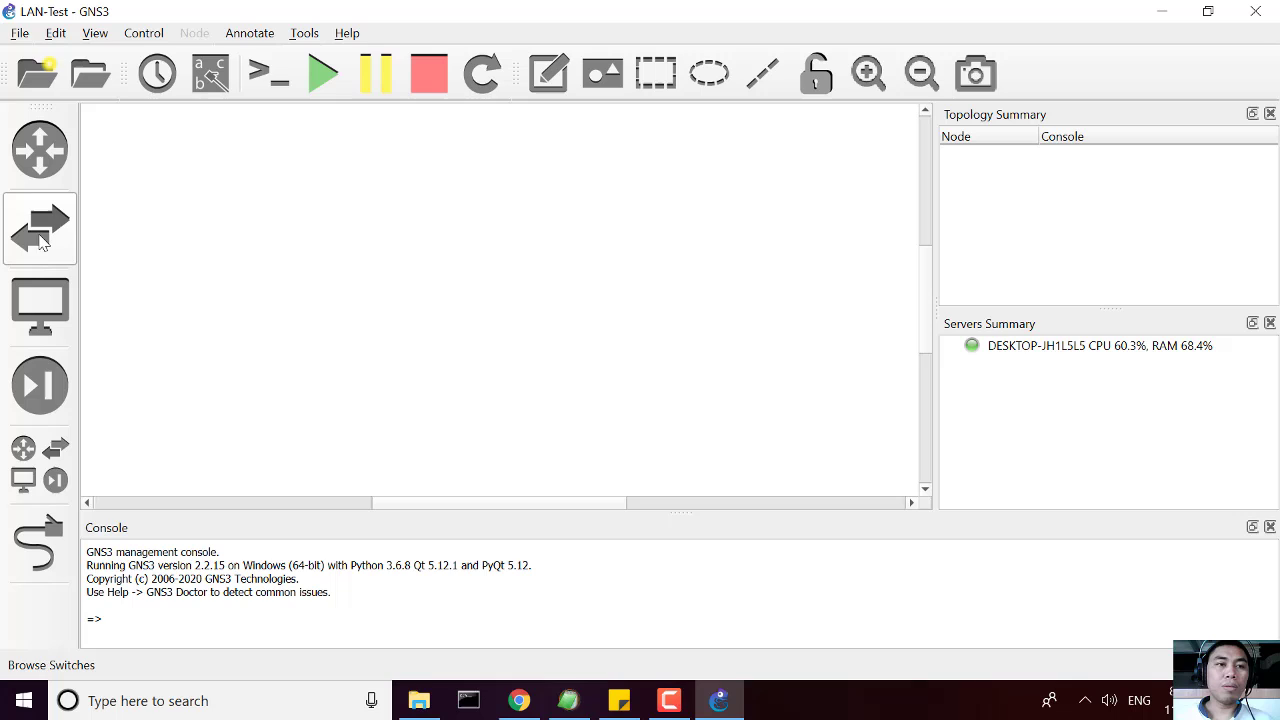
# Examine the end devices list, close it, and display the list of all available devices.
pyautogui.click(38, 305)
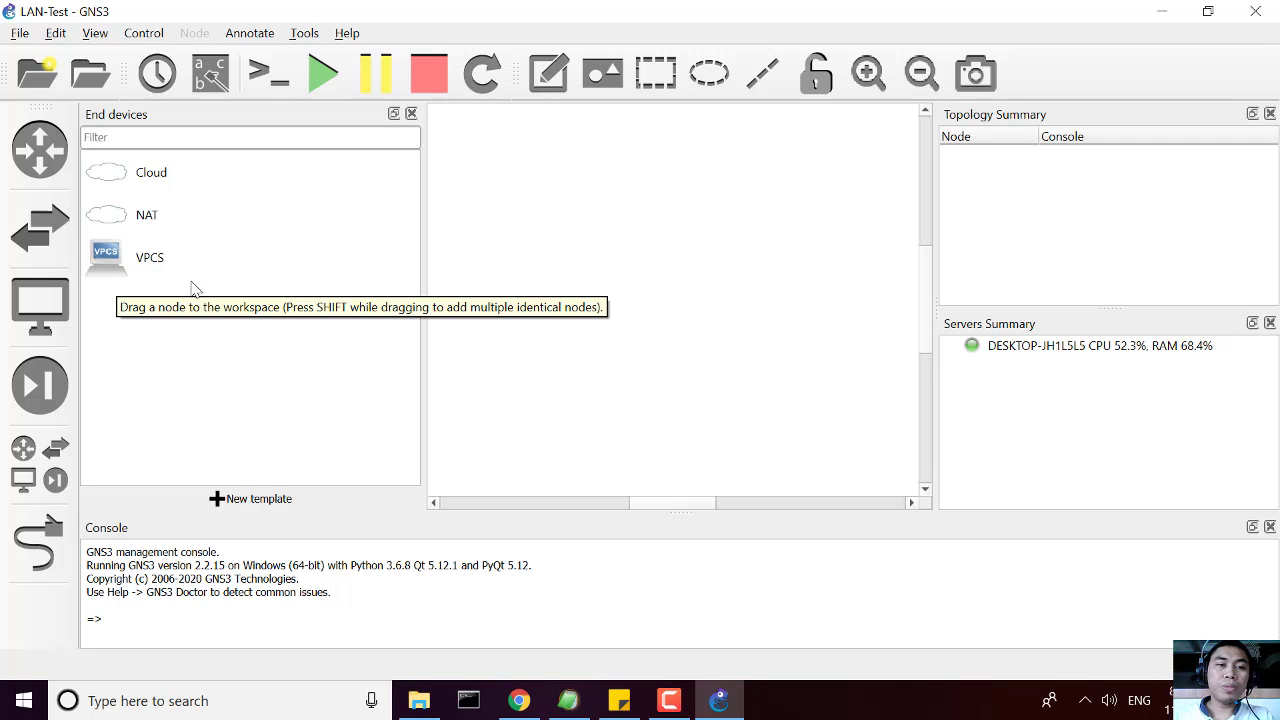
pyautogui.click(43, 307)
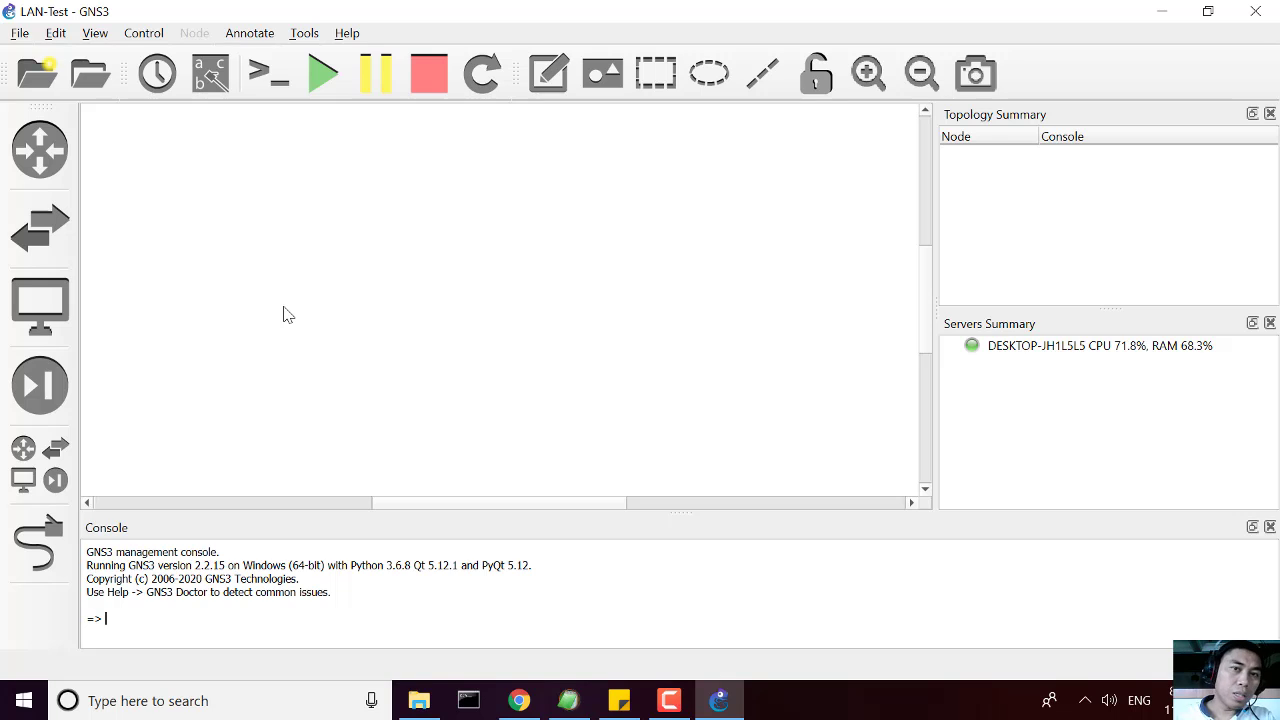
pyautogui.click(22, 483)
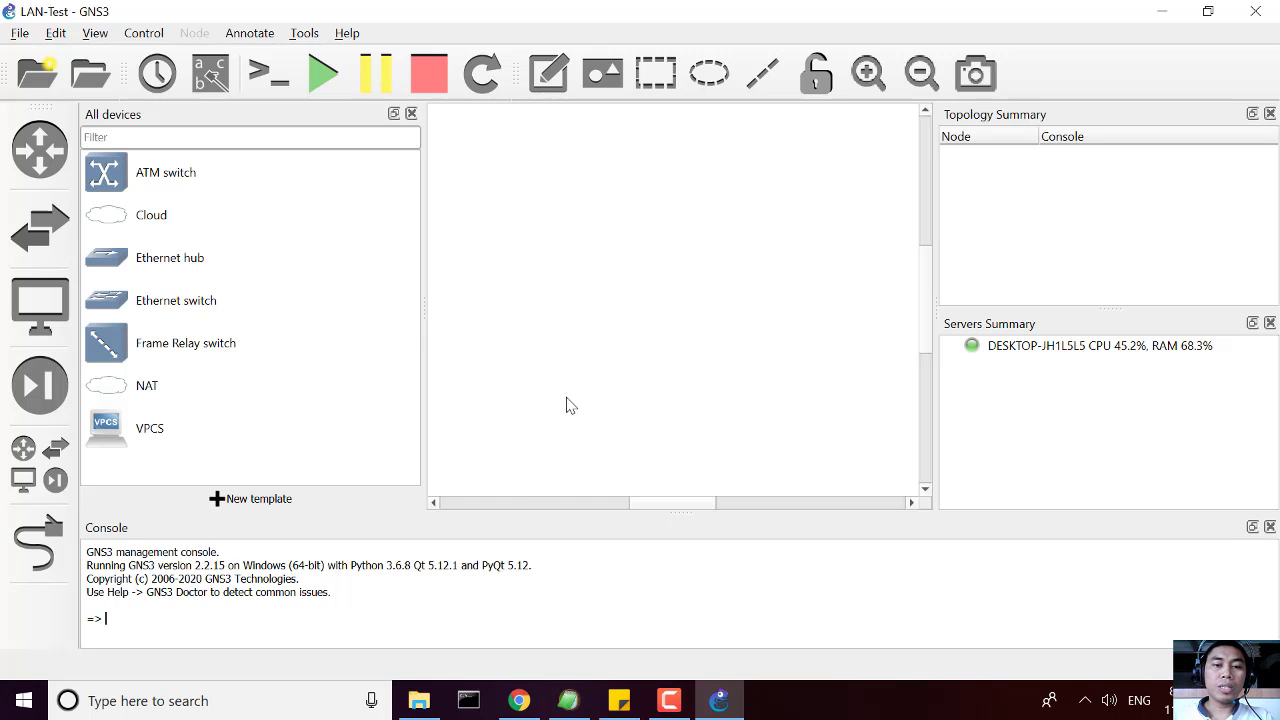
# Switch to Chrome and search Google for "switch hub 8 port".
pyautogui.click(520, 702)
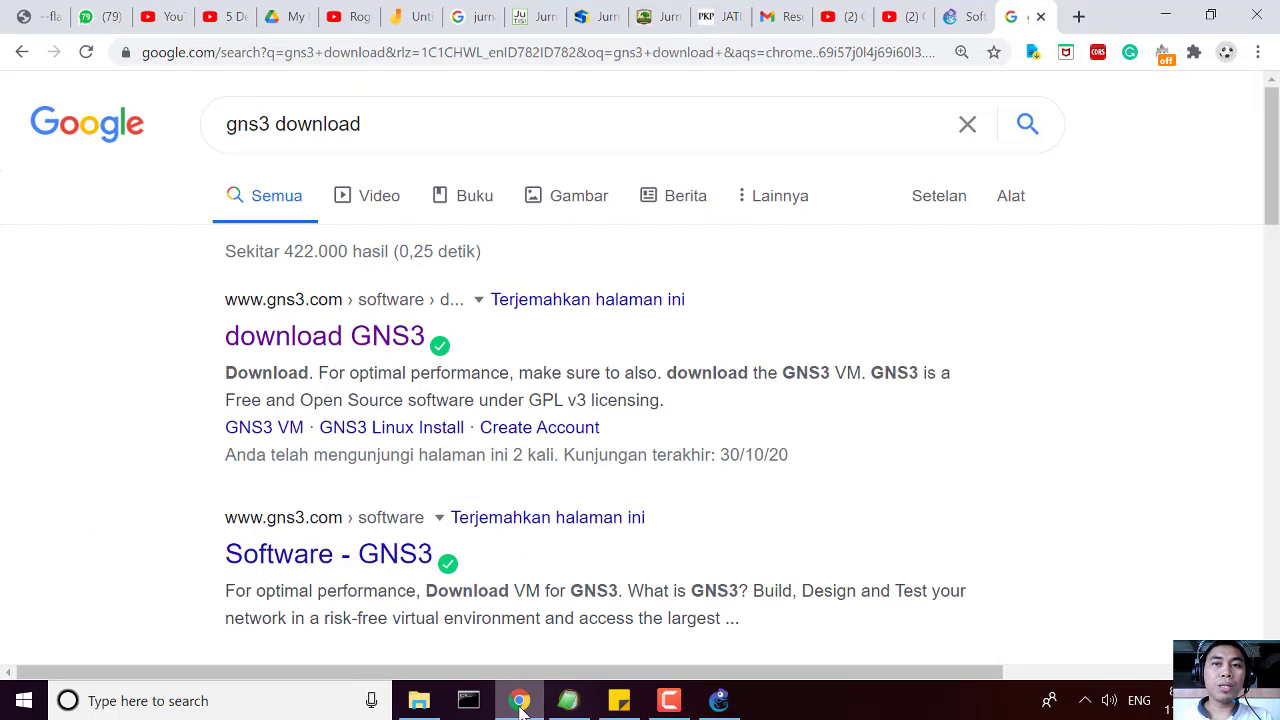
pyautogui.click(854, 58)
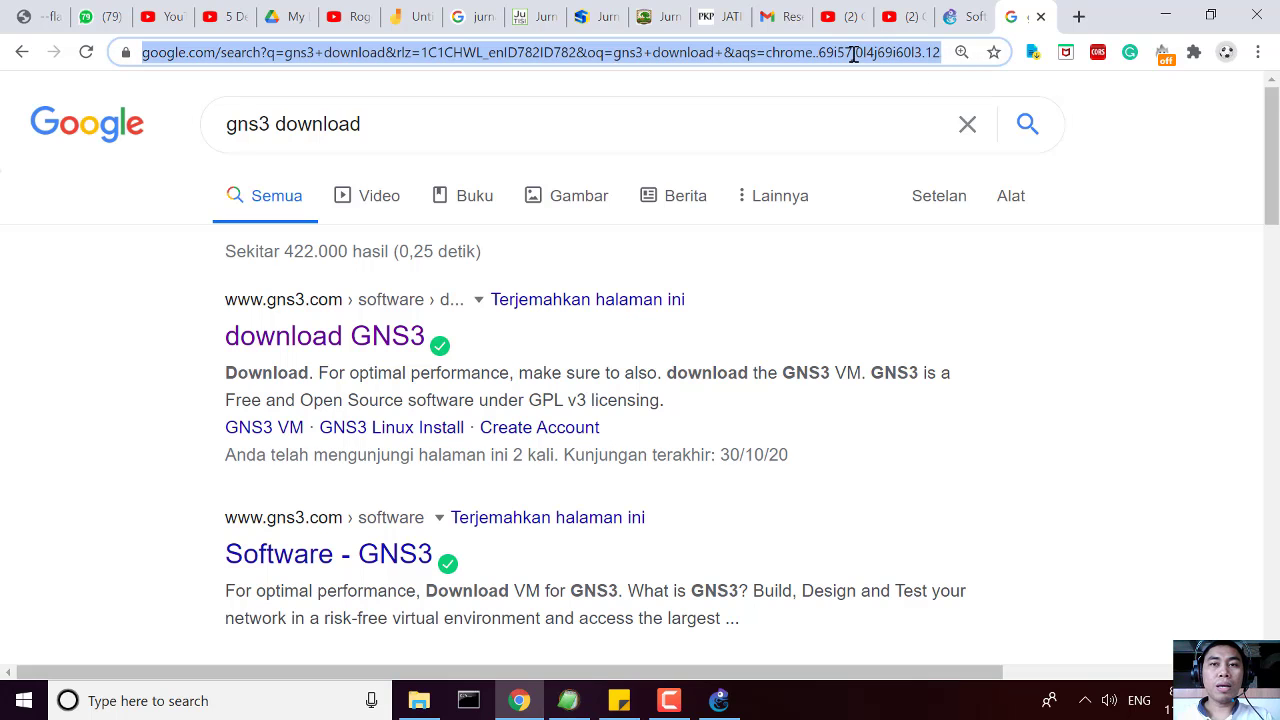
pyautogui.write('s')
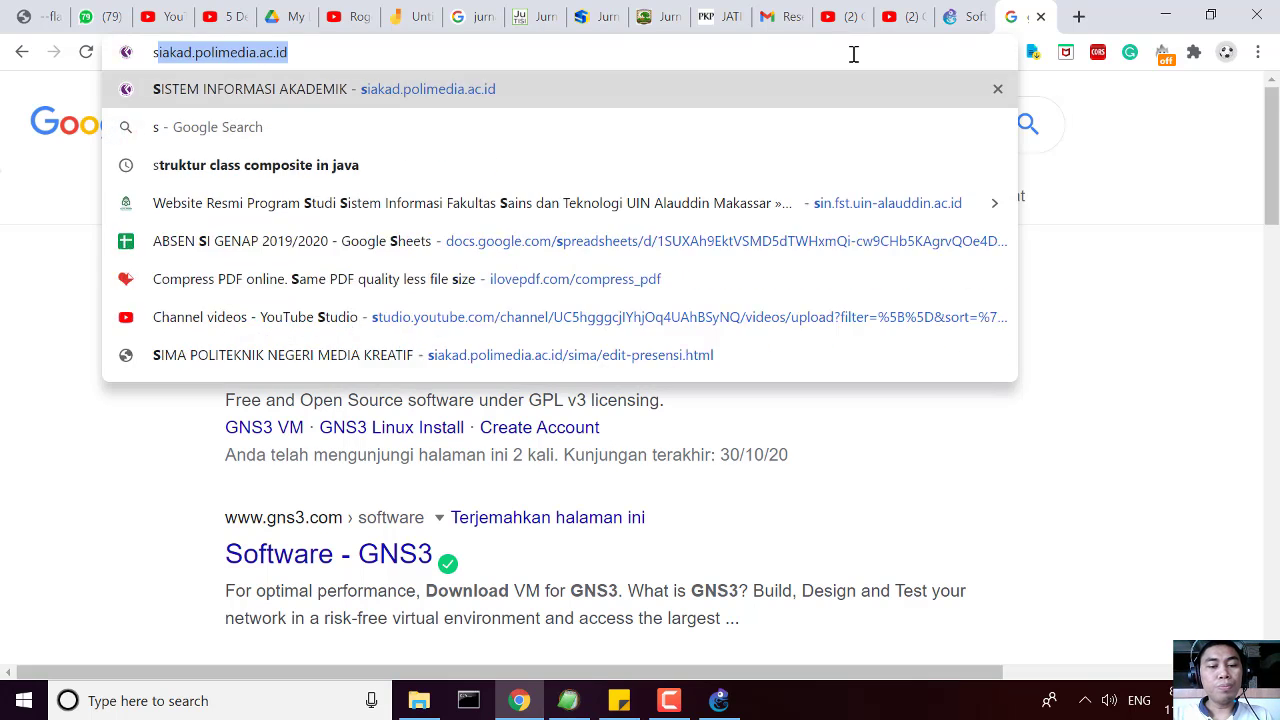
pyautogui.write('witch hub')
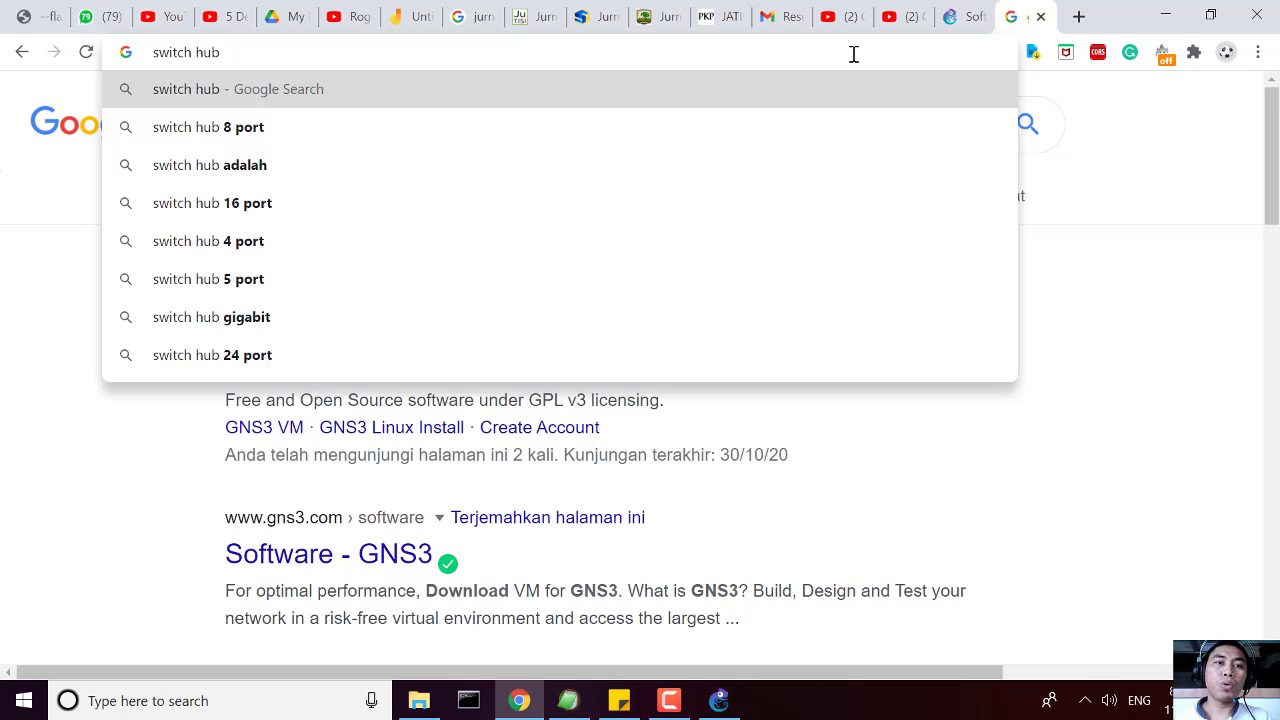
pyautogui.press('Down')
pyautogui.press('Return')
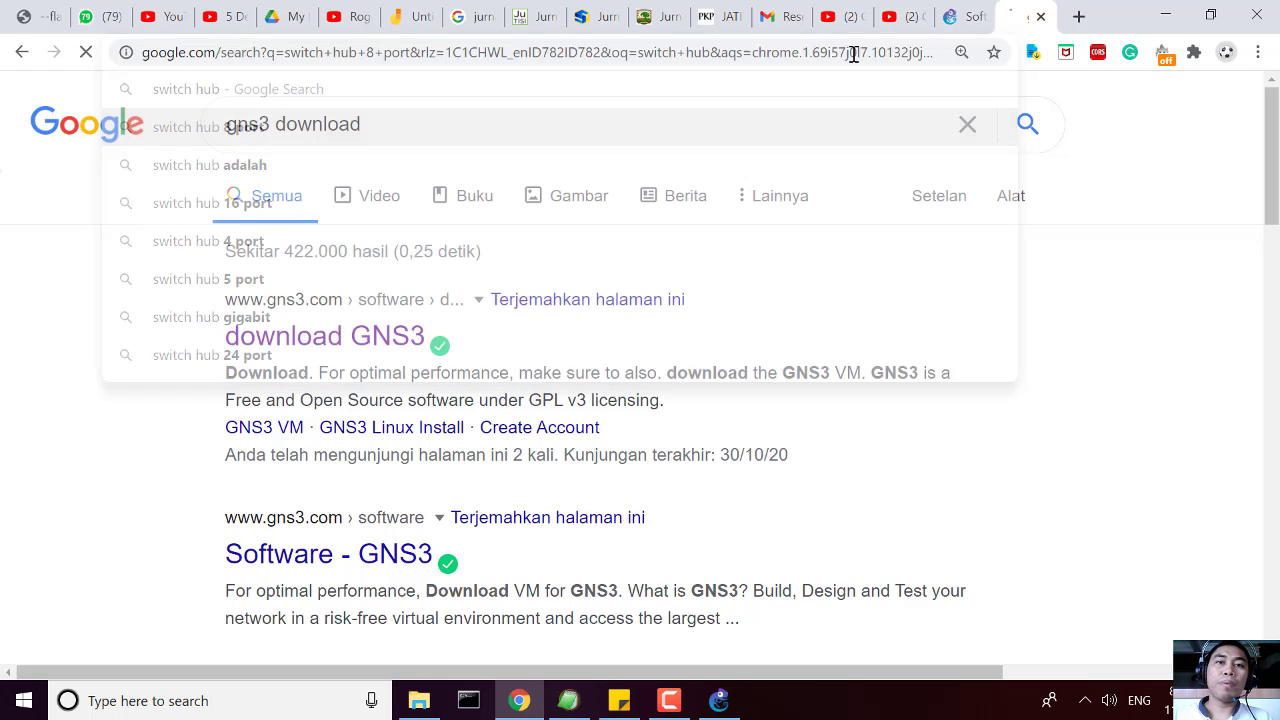
# Look through the switch hub pictures and view the enlarged image of the white TP-LINK 8-port desktop switch.
pyautogui.scroll(-2, 809, 123)
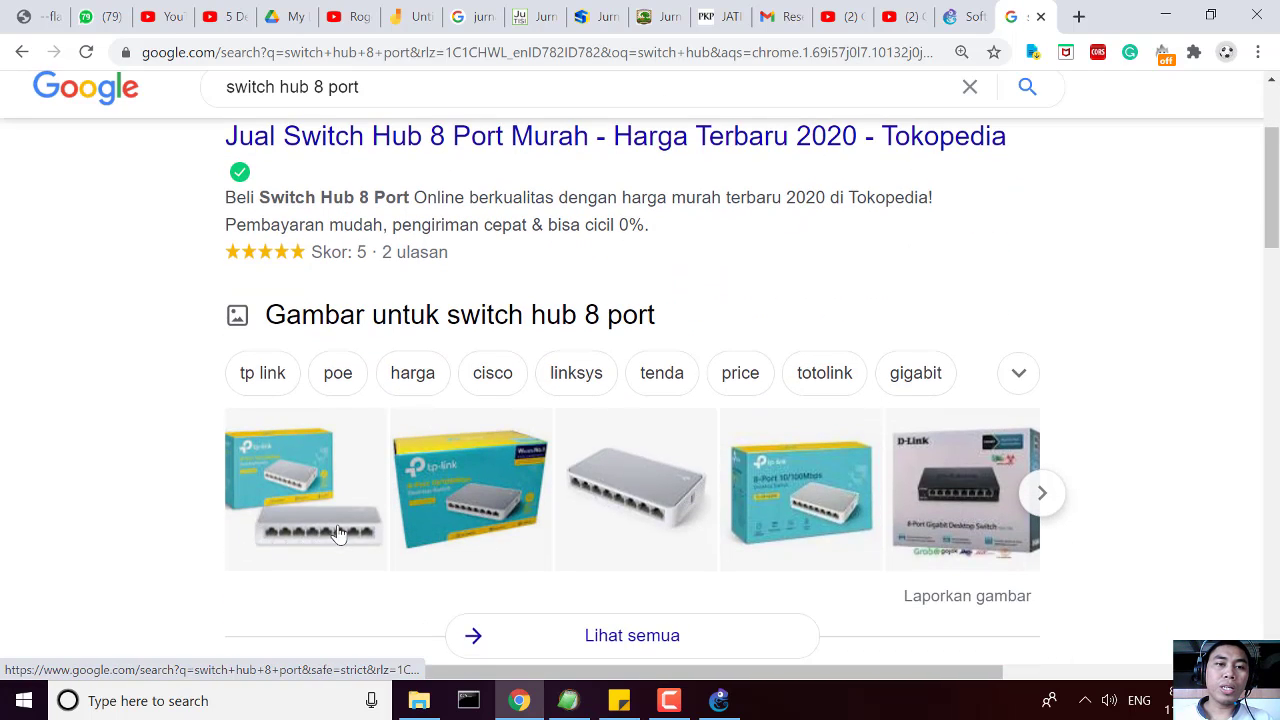
pyautogui.scroll(-2, 675, 425)
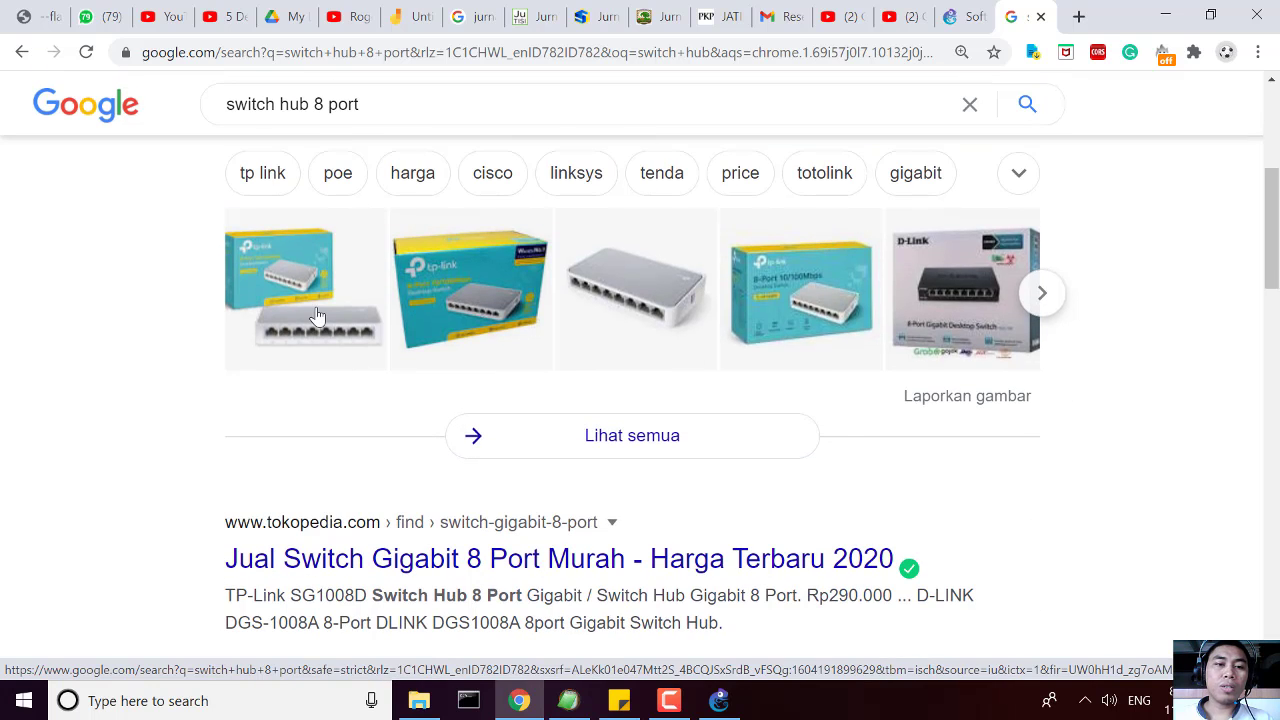
pyautogui.scroll(-2, 528, 294)
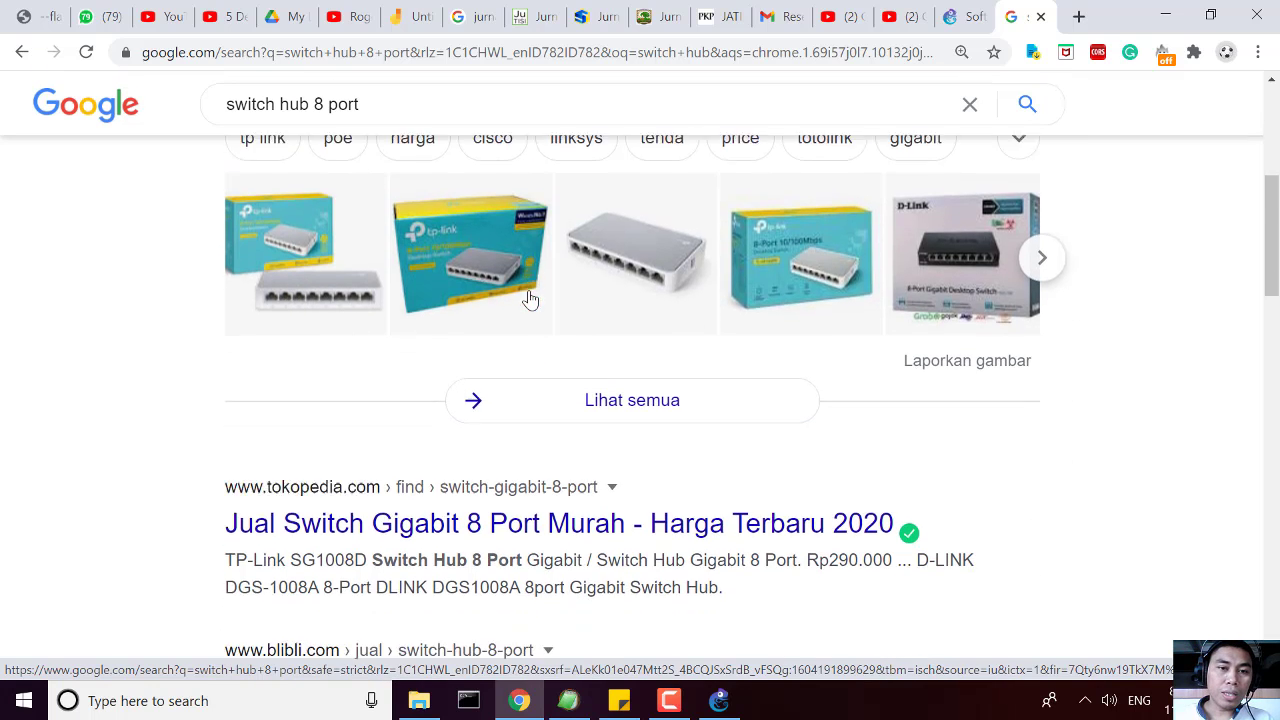
pyautogui.scroll(2, 555, 294)
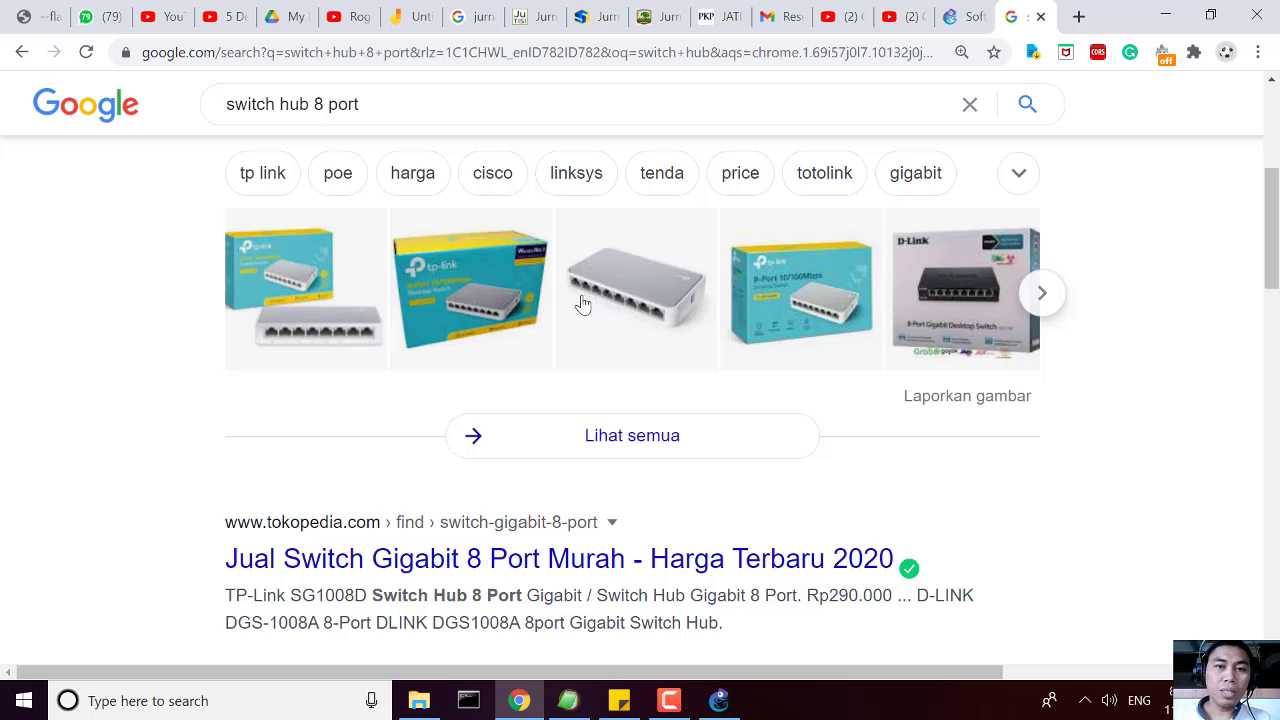
pyautogui.click(657, 300)
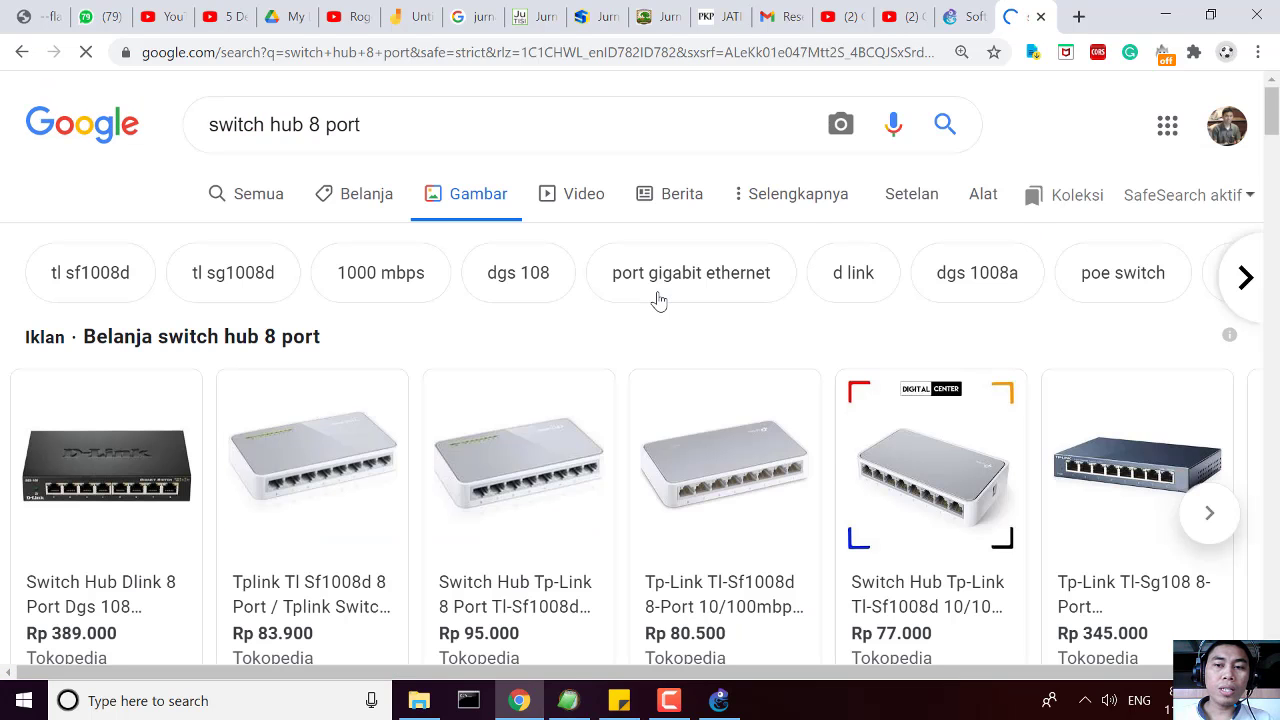
pyautogui.scroll(-3, 654, 300)
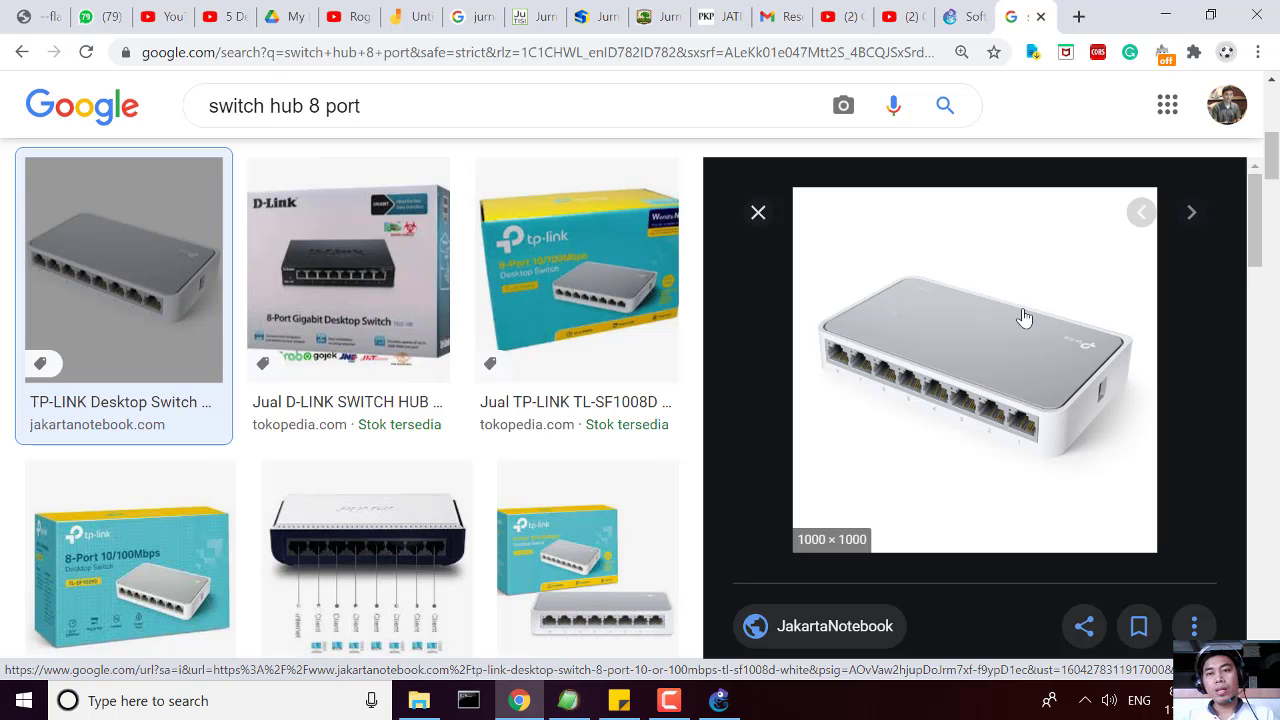
# Switch back to GNS3 and add a VPCS node from the all-devices list to the empty workspace.
pyautogui.click(716, 702)
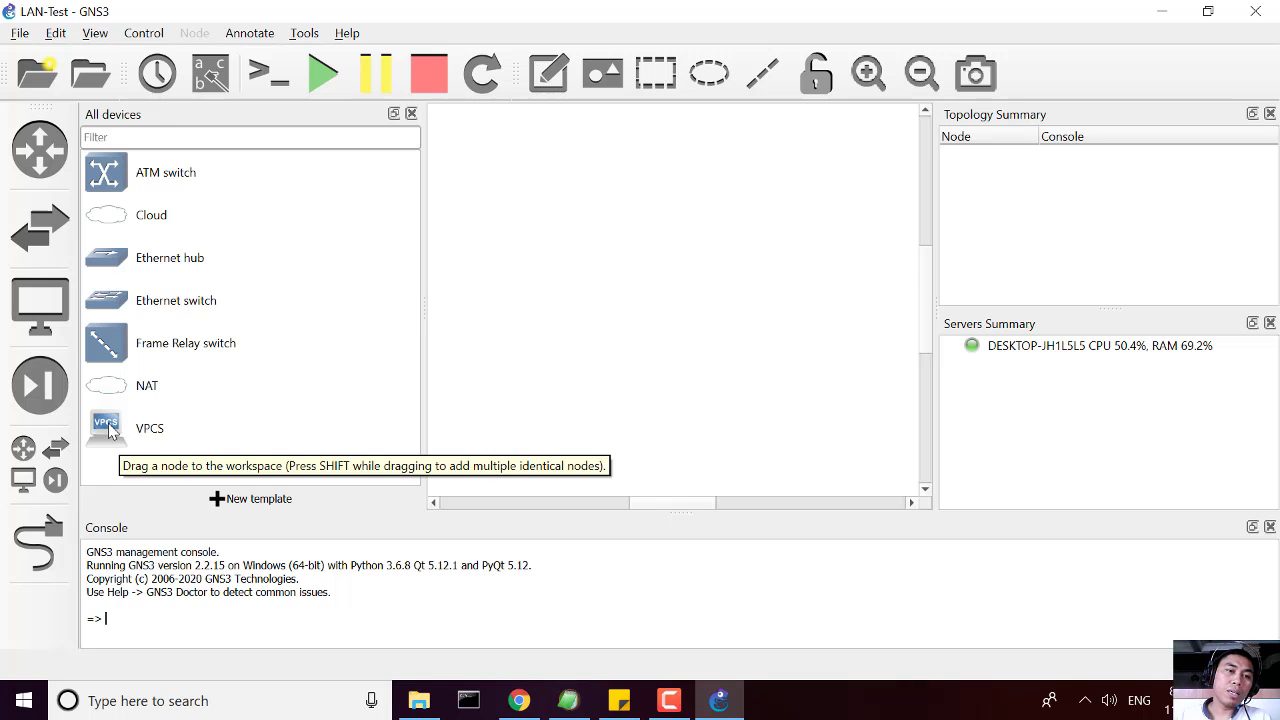
pyautogui.click(24, 481)
pyautogui.click(24, 481)
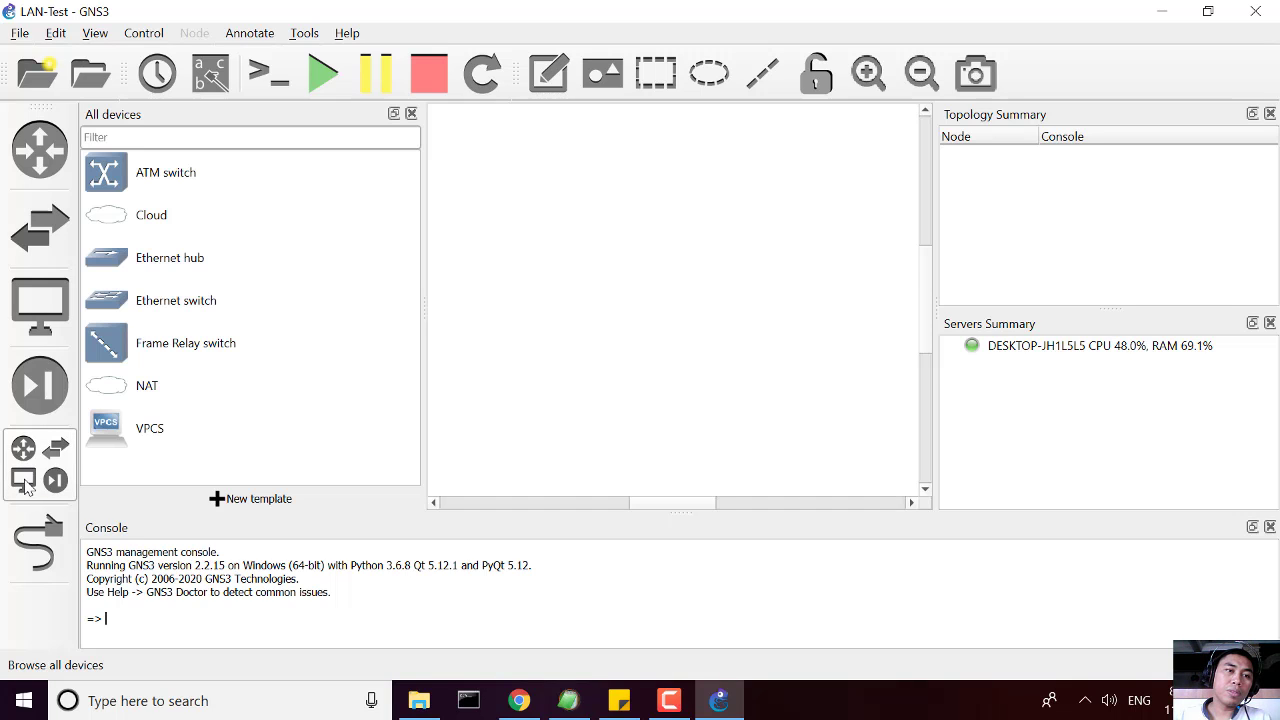
pyautogui.click(52, 313)
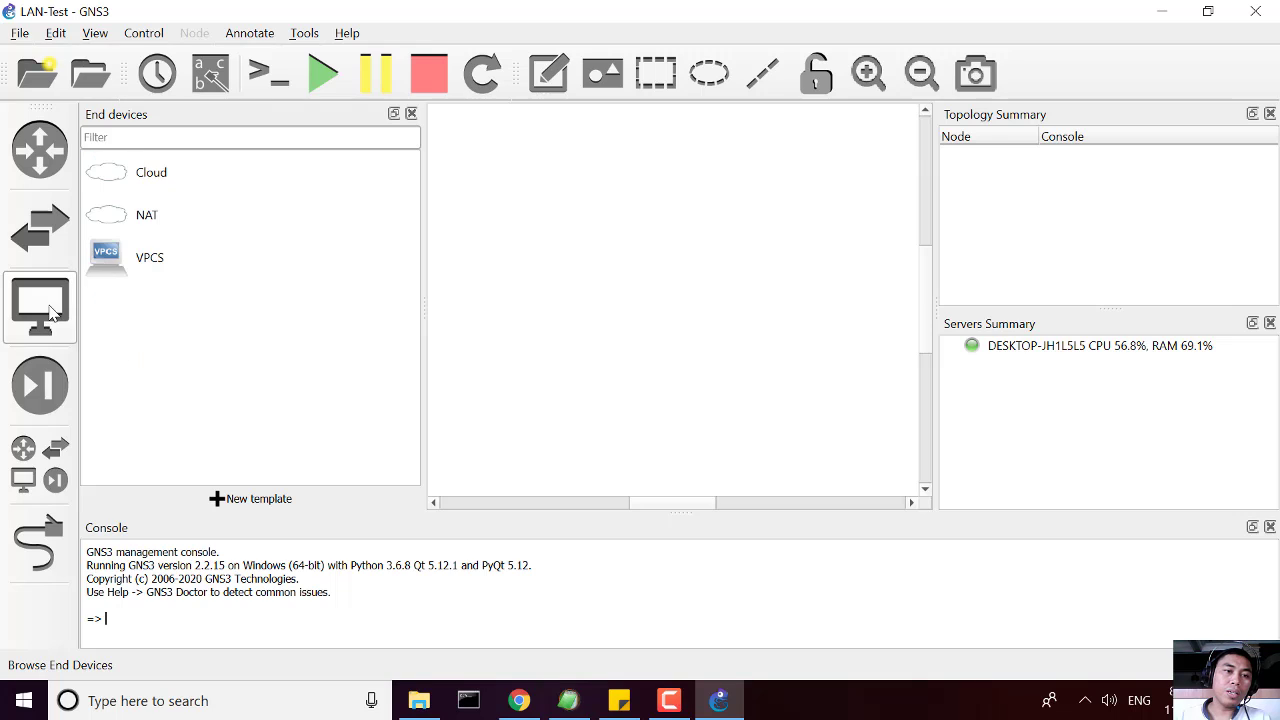
pyautogui.click(44, 472)
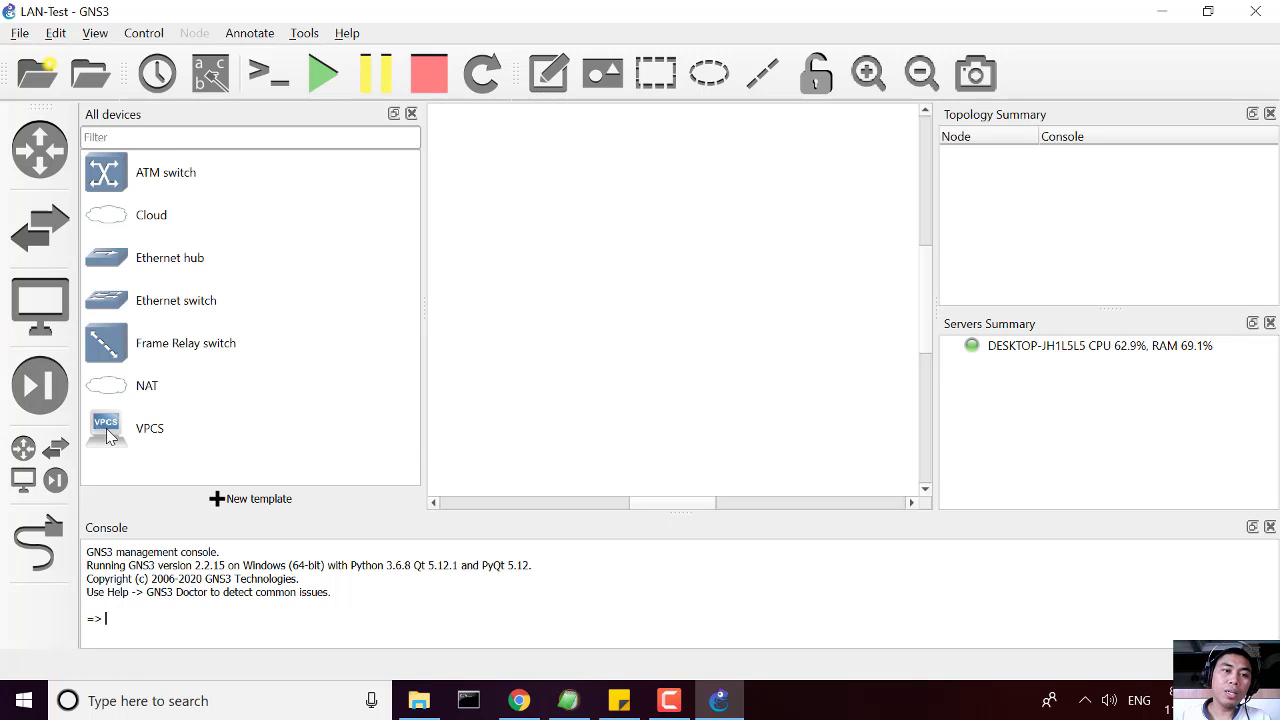
pyautogui.moveTo(106, 428); pyautogui.dragTo(543, 283)
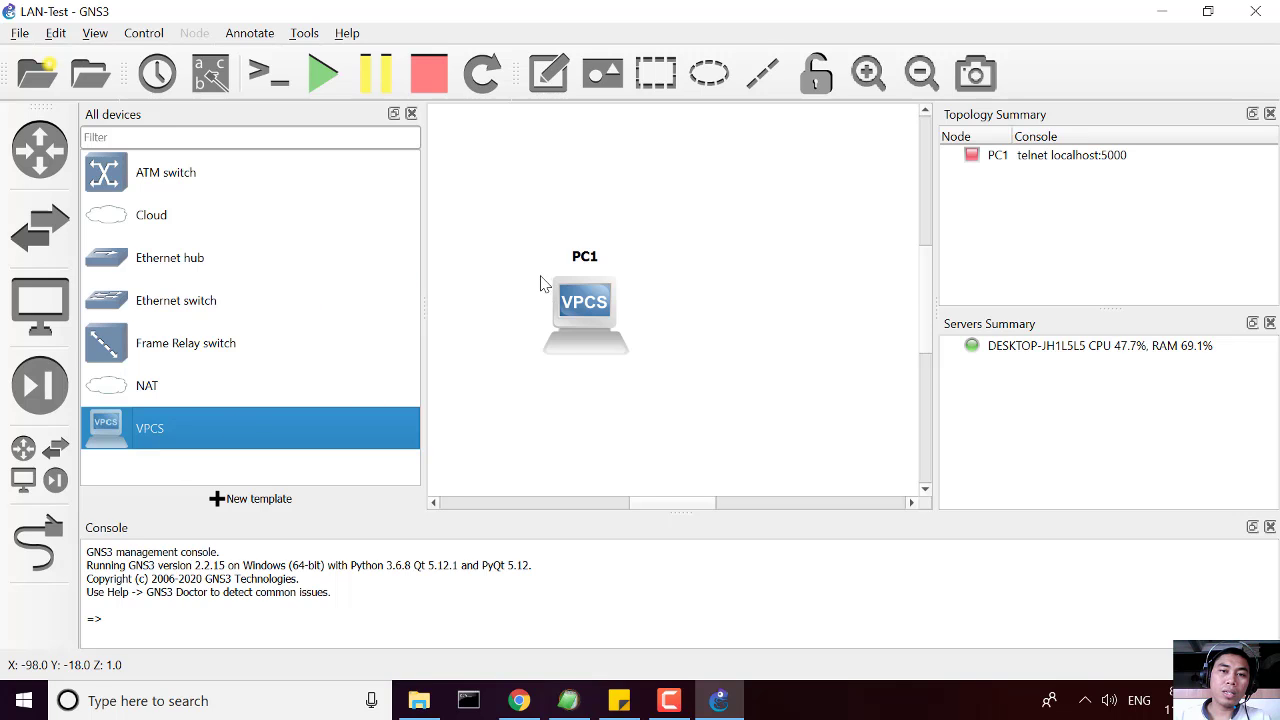
# Set the hostname of the VPCS node PC1 to Komputer Lab 1.
pyautogui.click(592, 262)
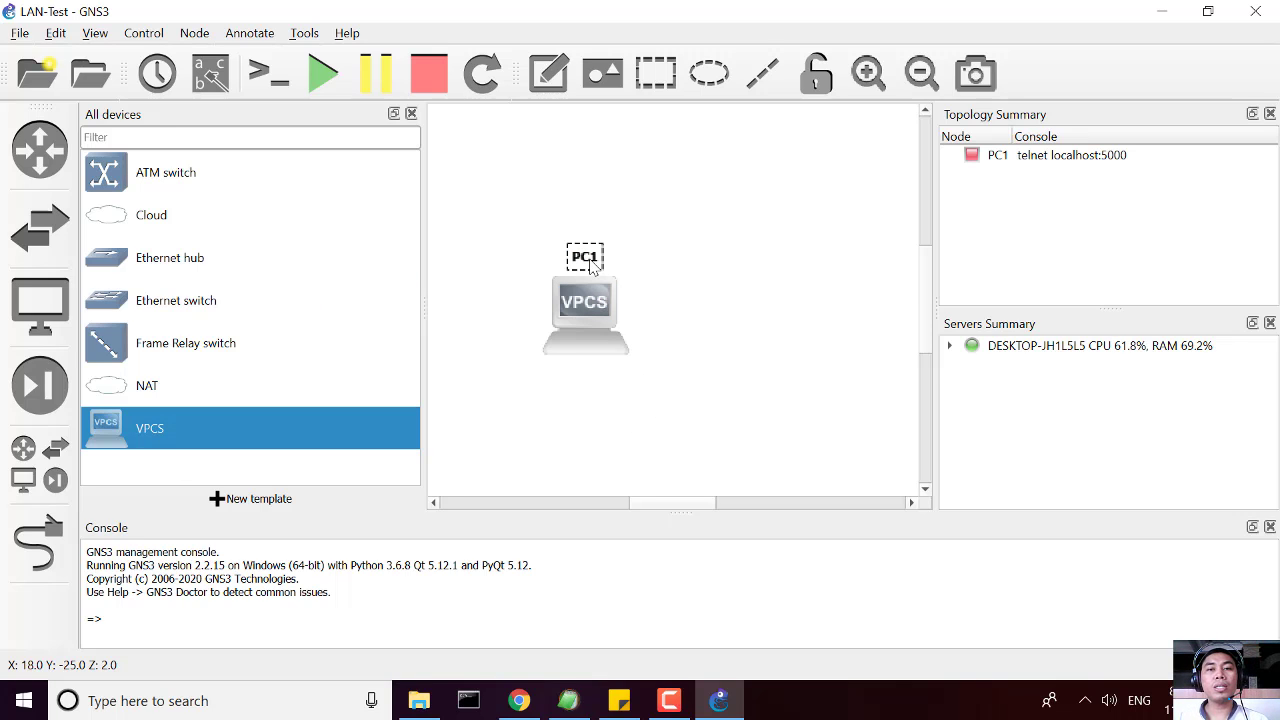
pyautogui.doubleClick(592, 262)
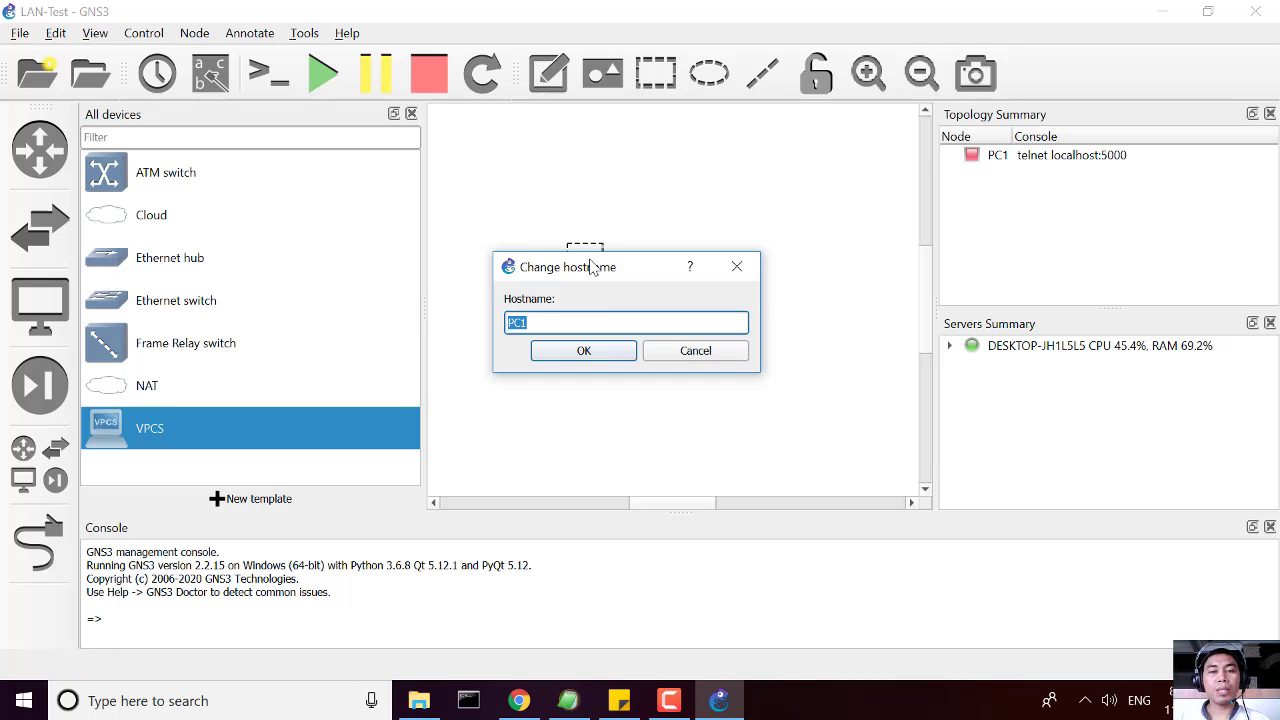
pyautogui.moveTo(652, 272); pyautogui.dragTo(721, 321)
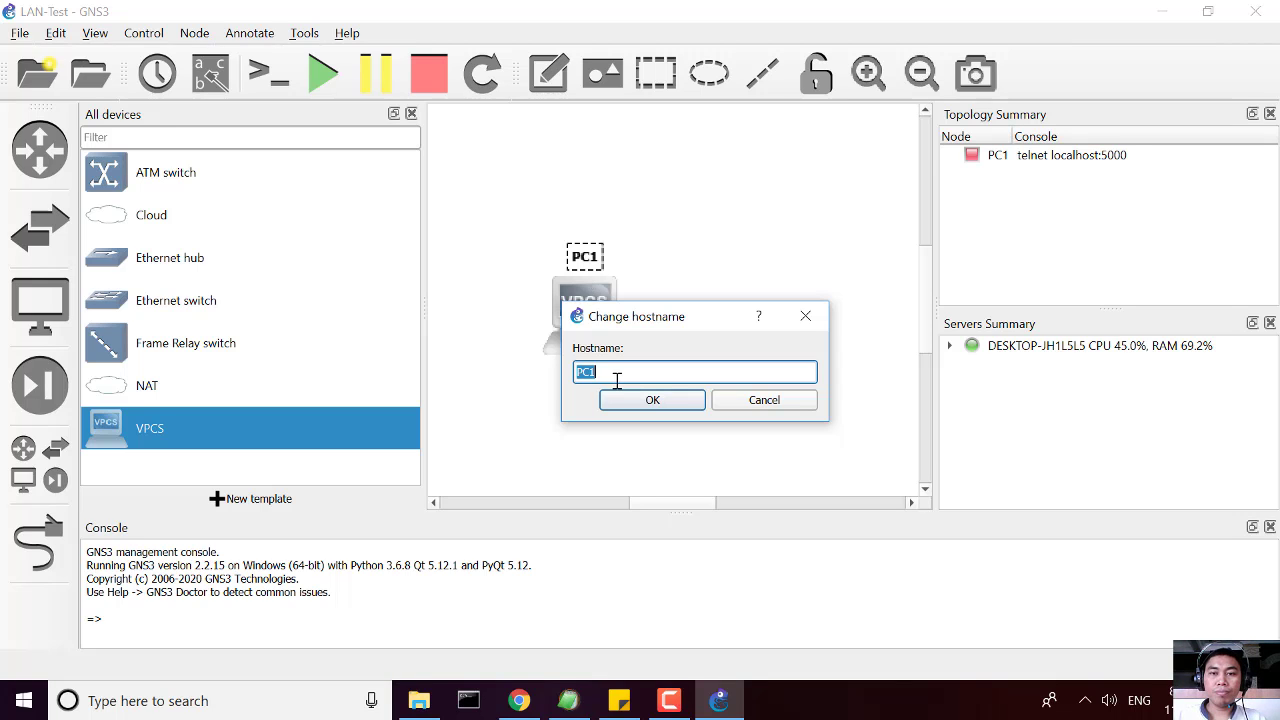
pyautogui.moveTo(652, 327); pyautogui.dragTo(665, 361)
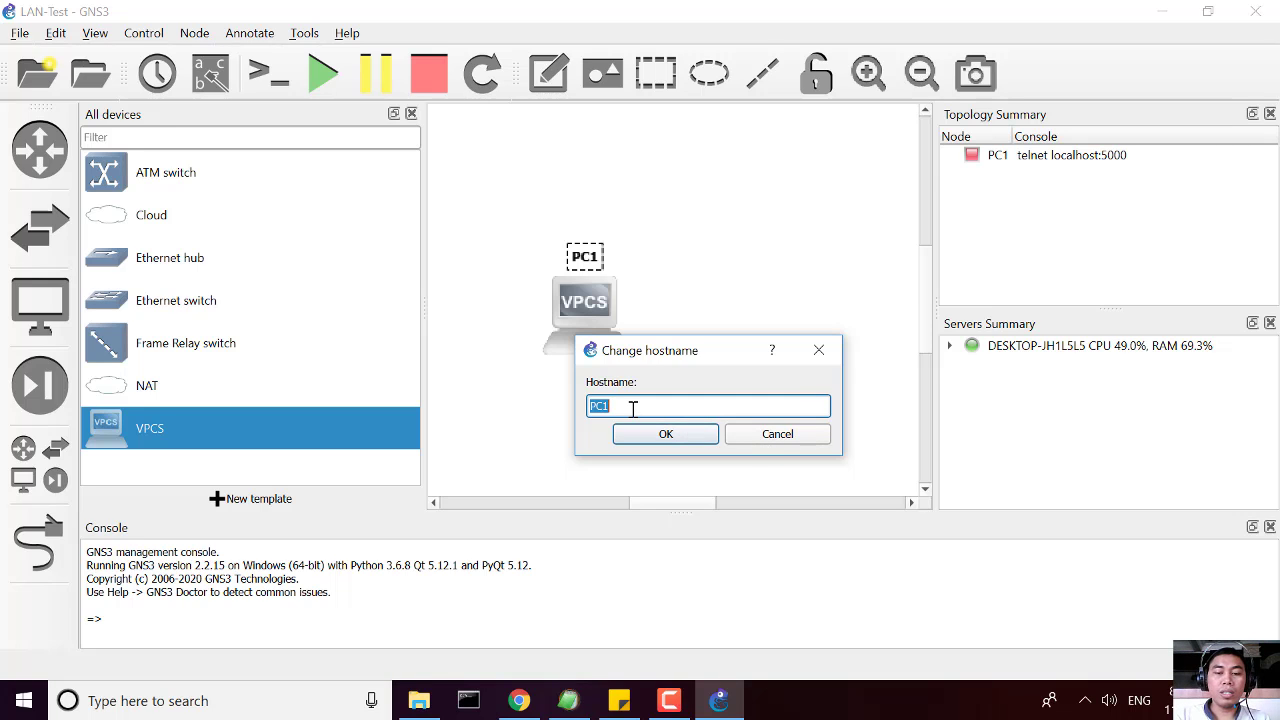
pyautogui.write('Komputer Lab 1')
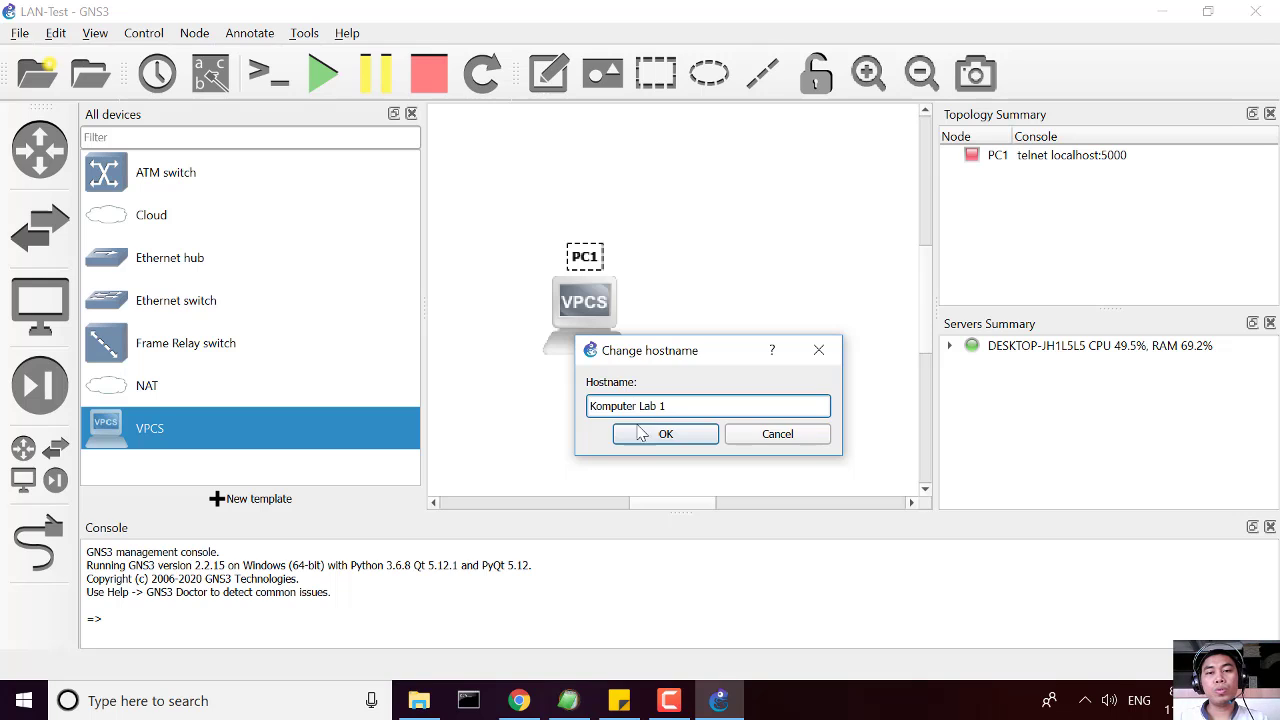
pyautogui.click(645, 434)
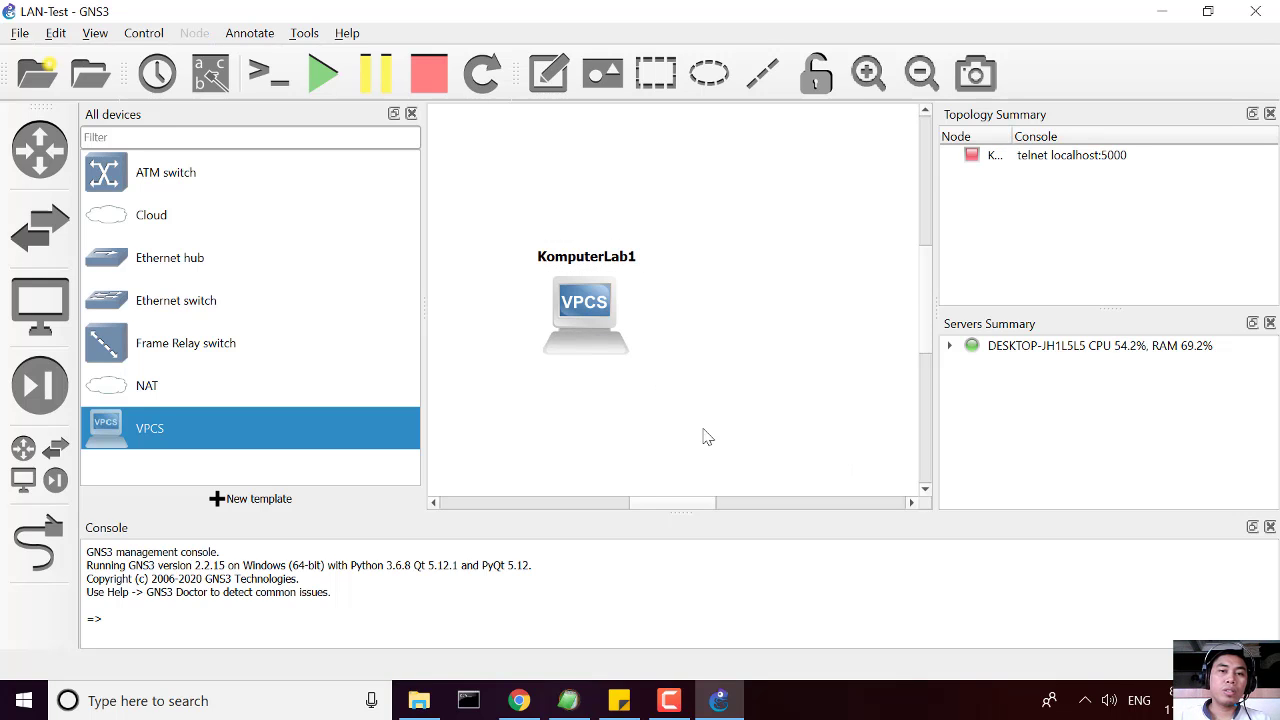
# Add a second VPCS node to the right of KomputerLab1 and set its hostname to Komputer MM-02.
pyautogui.moveTo(150, 440); pyautogui.dragTo(815, 335)
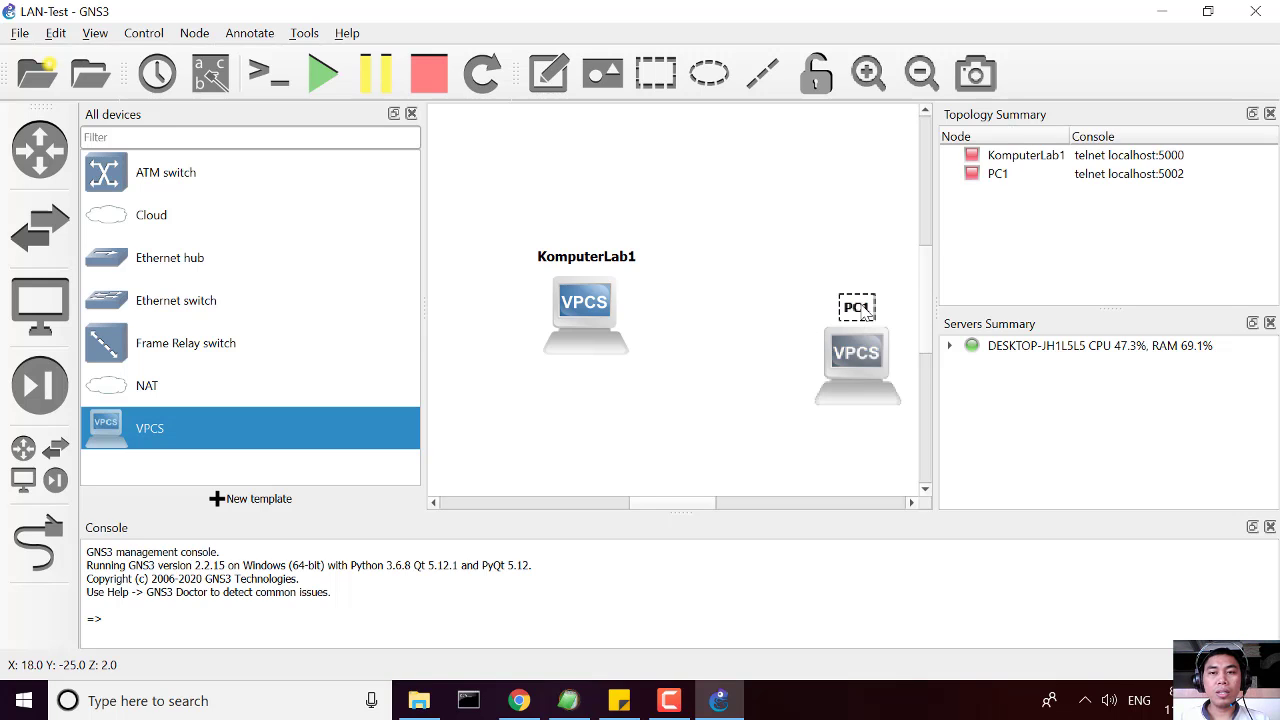
pyautogui.doubleClick(860, 308)
pyautogui.write('Komputer MM-02')
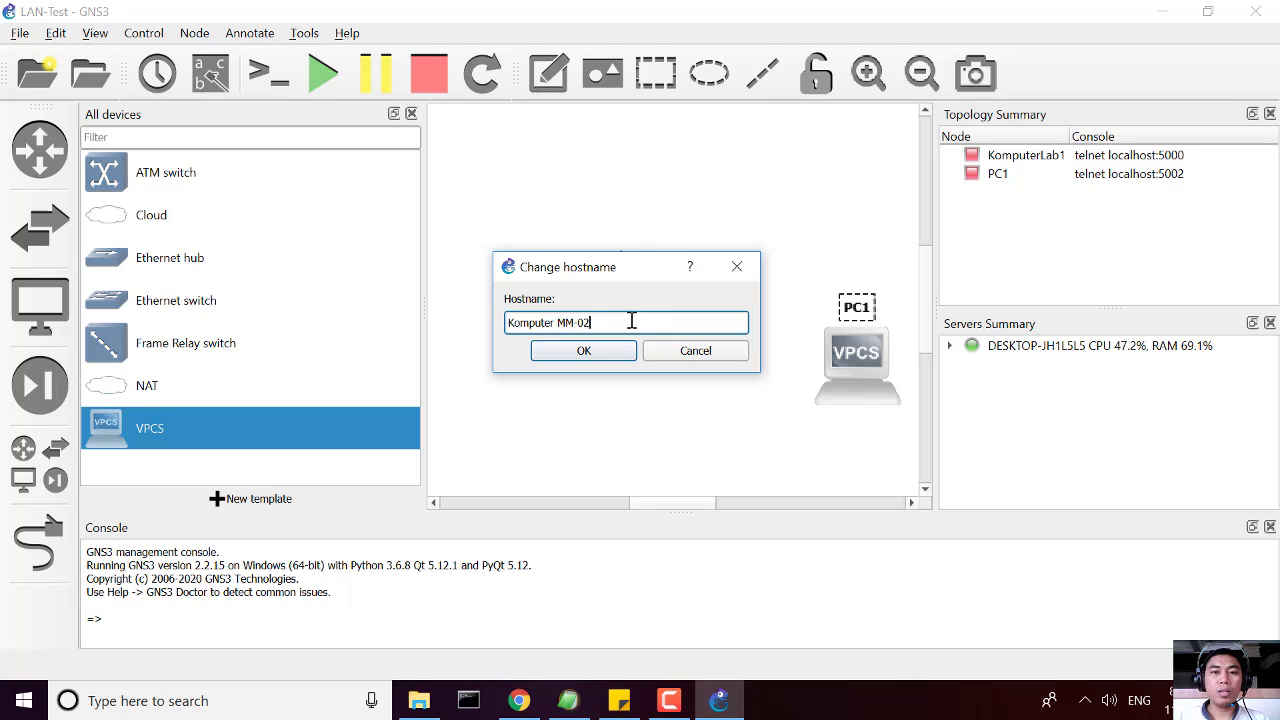
pyautogui.moveTo(631, 322); pyautogui.dragTo(558, 331)
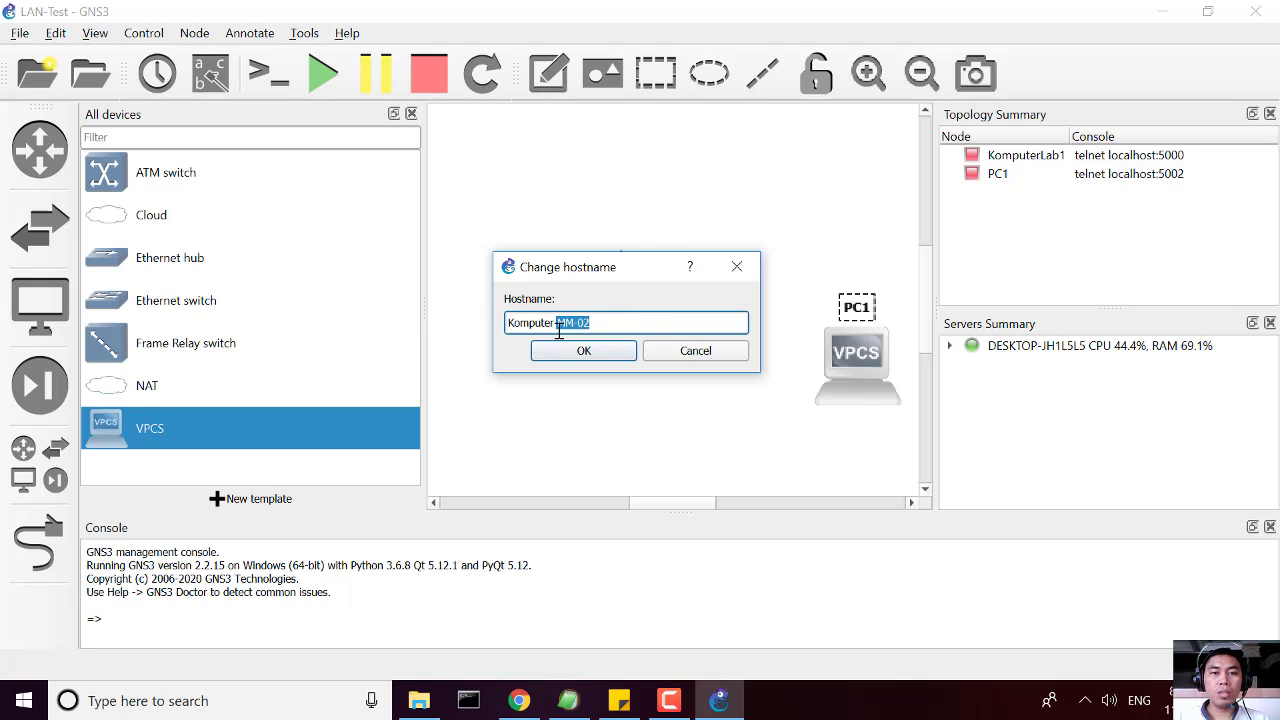
pyautogui.click(580, 351)
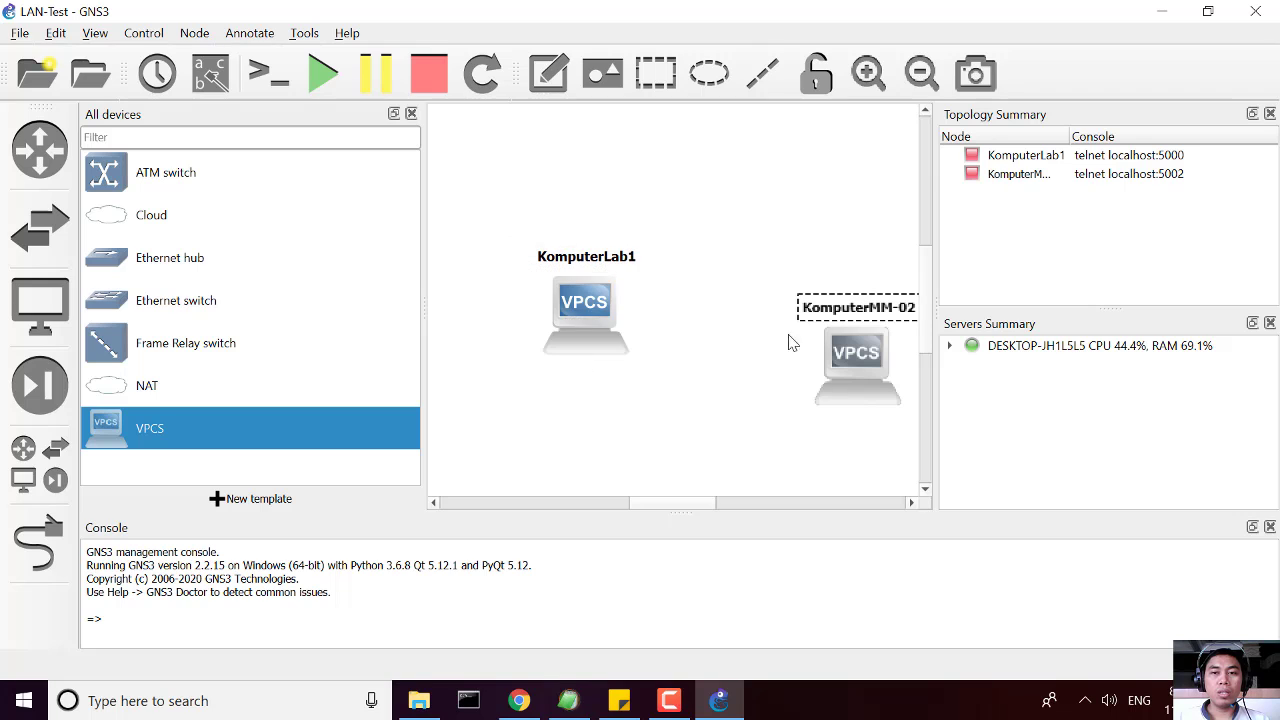
# Insert a hyphen into the second VPCS node's hostname so that it reads Komputer-MM-02.
pyautogui.click(866, 324)
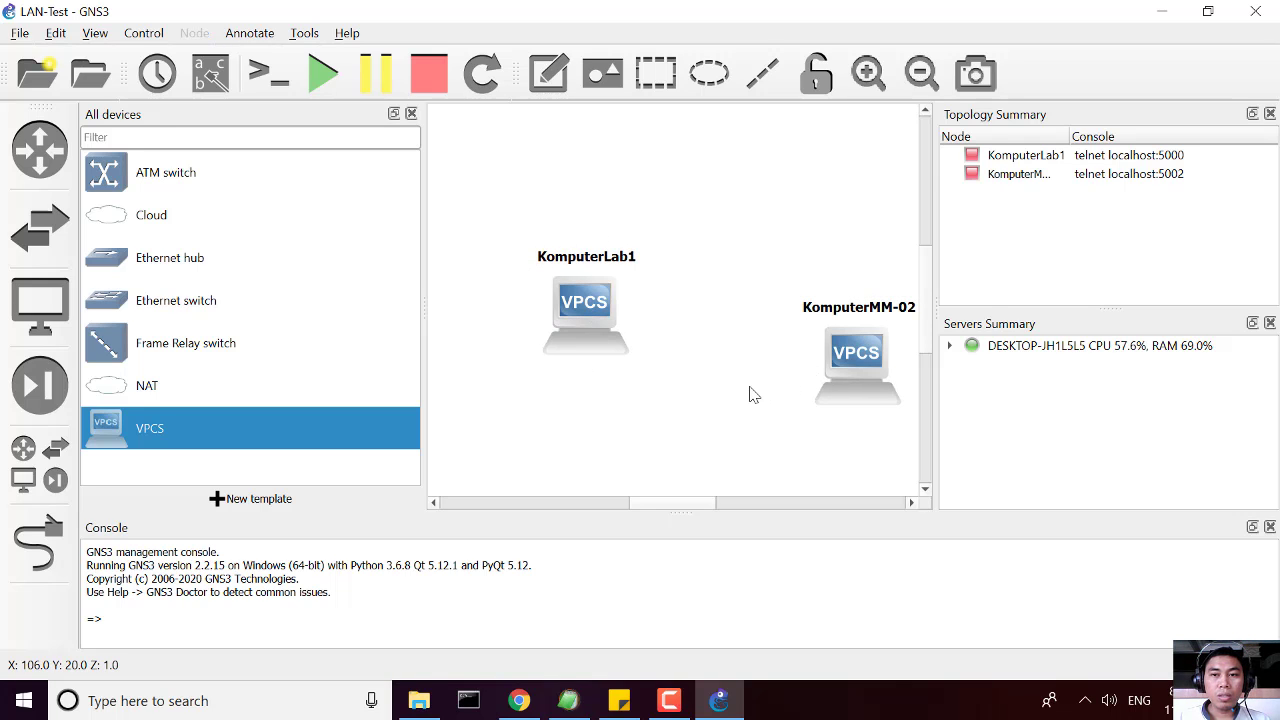
pyautogui.click(873, 312)
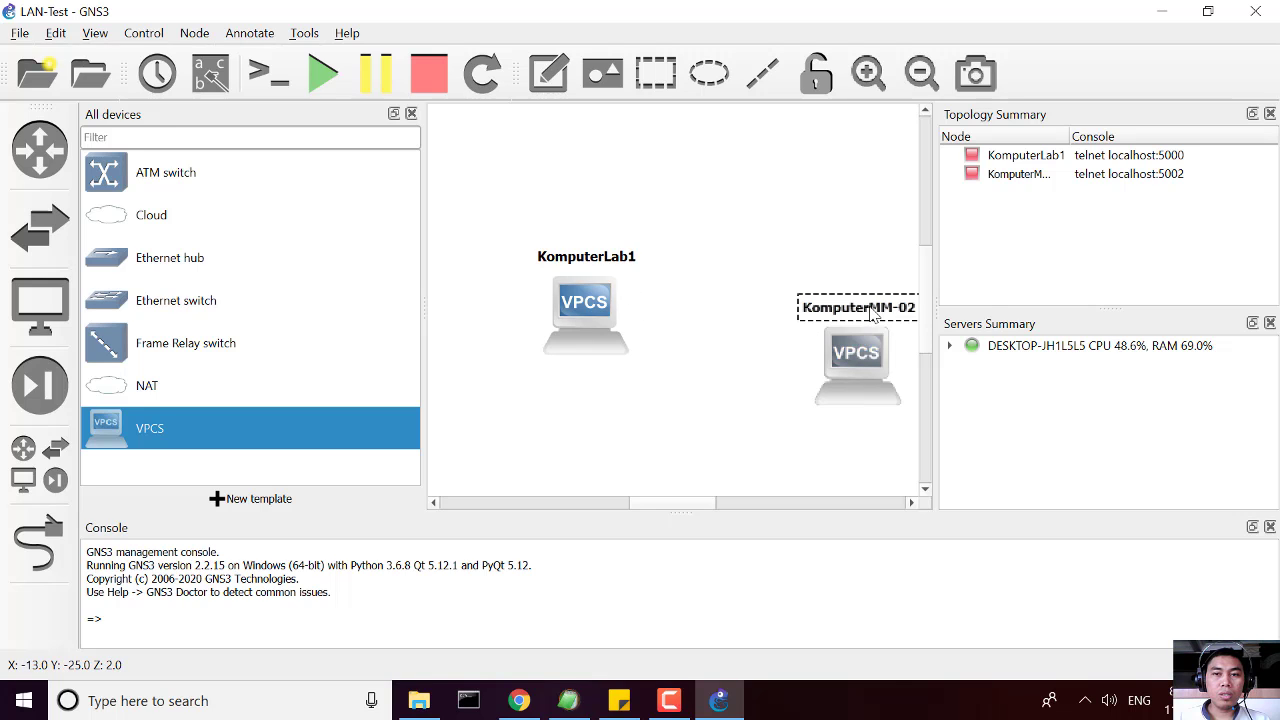
pyautogui.doubleClick(873, 312)
pyautogui.click(555, 324)
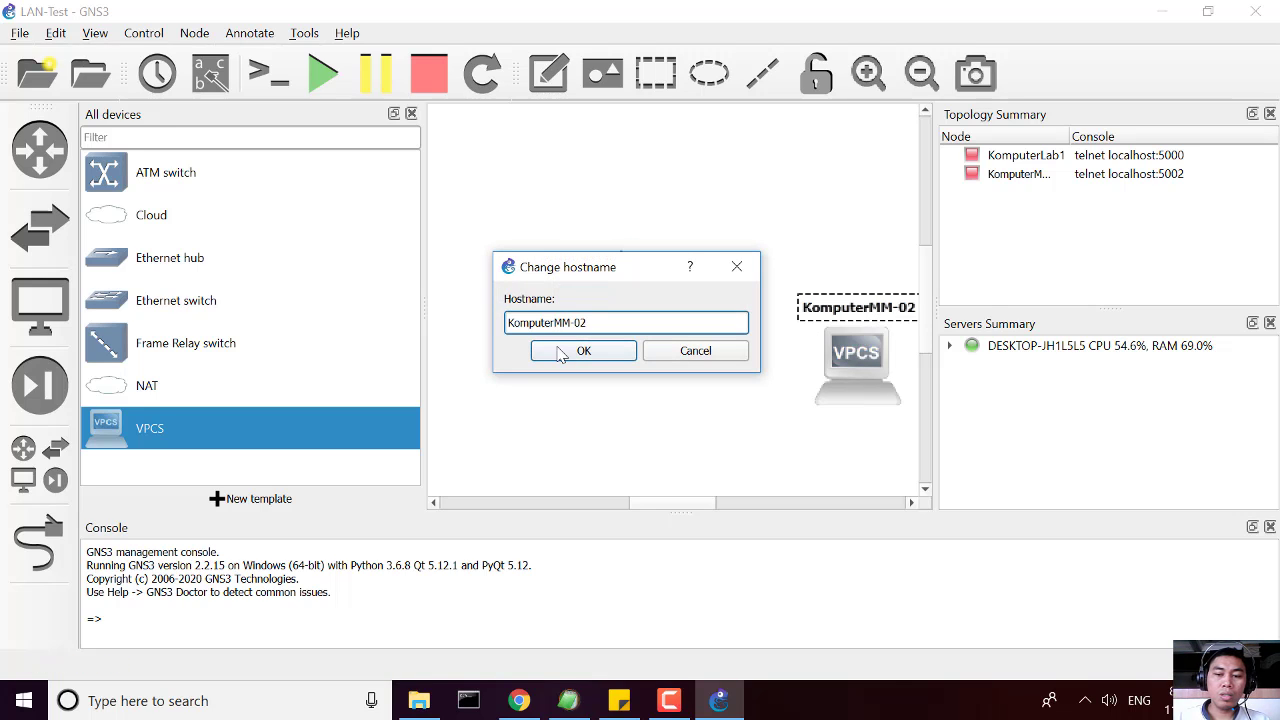
pyautogui.click(560, 355)
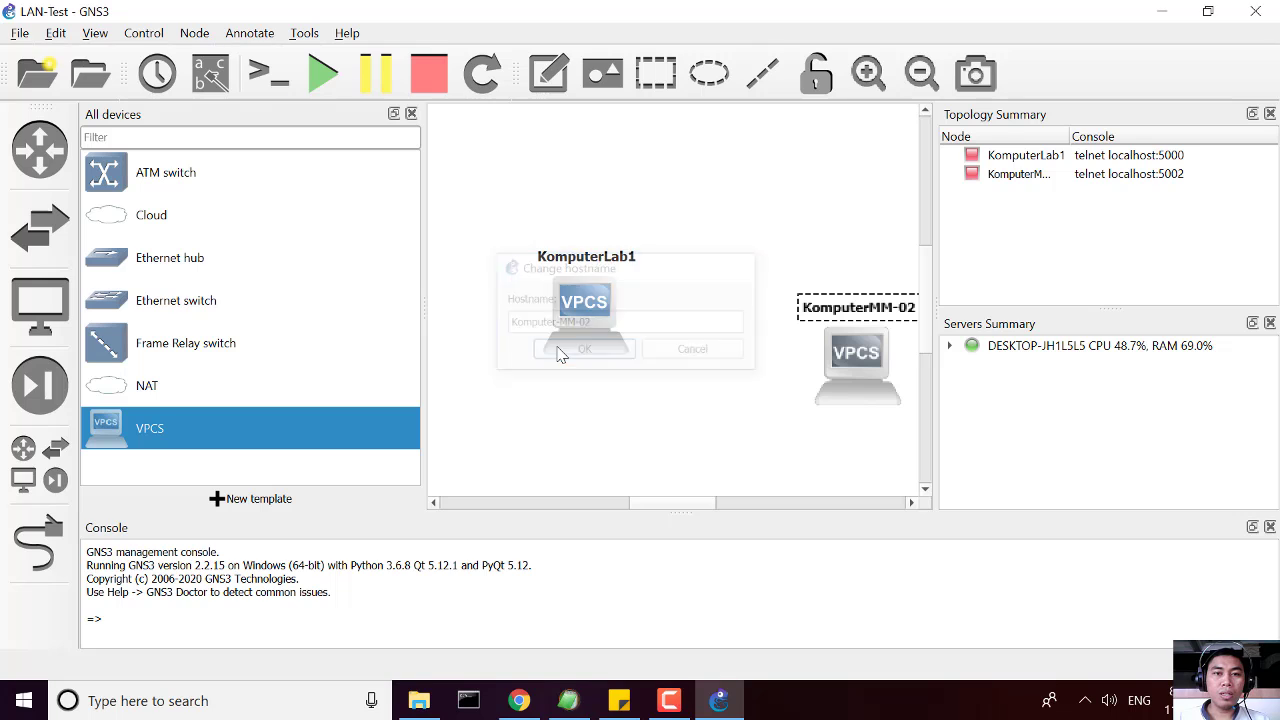
# Change the hostname of the KomputerLab1 node to Komputer-MM-01.
pyautogui.doubleClick(580, 258)
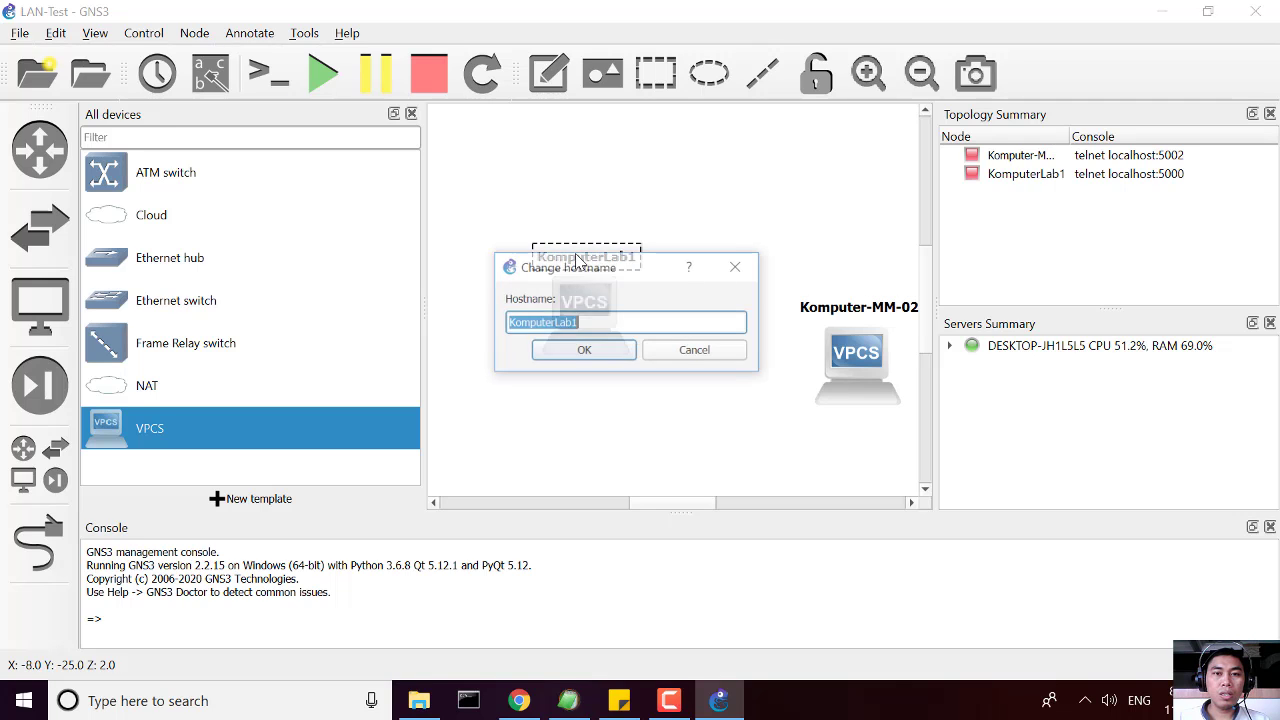
pyautogui.click(594, 323)
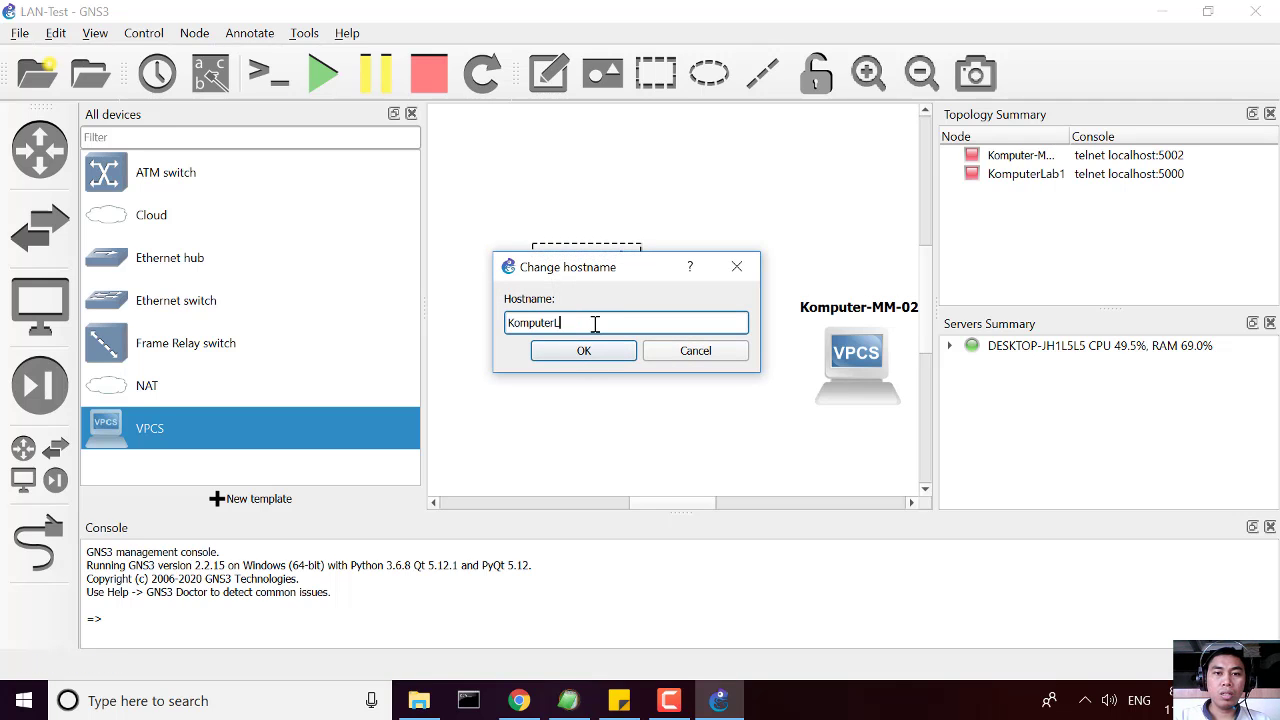
pyautogui.write('-MM-02')
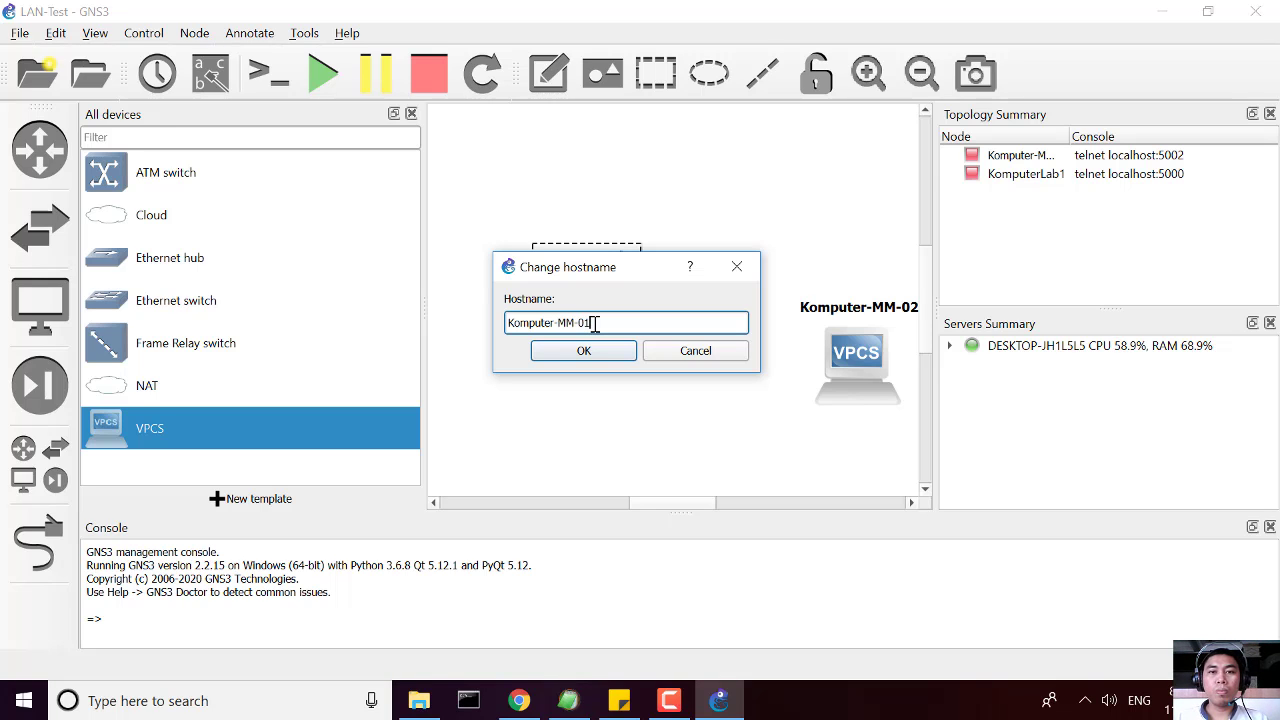
pyautogui.click(600, 351)
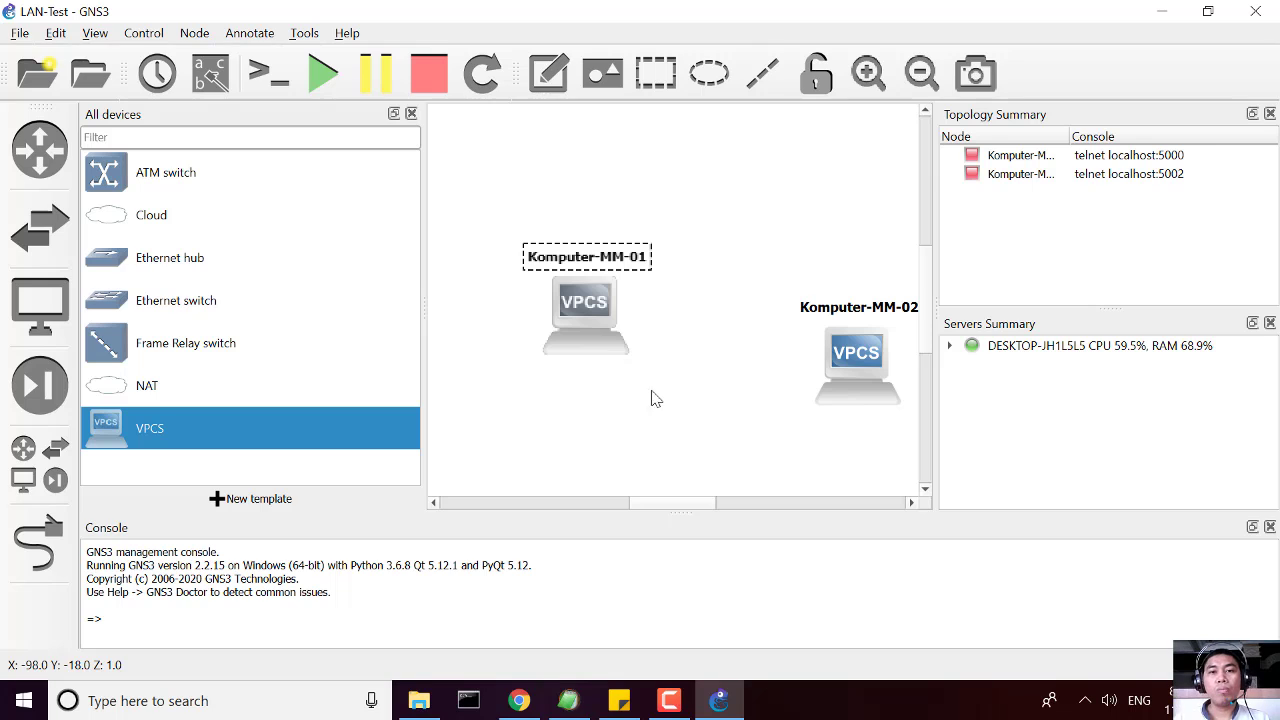
pyautogui.click(666, 440)
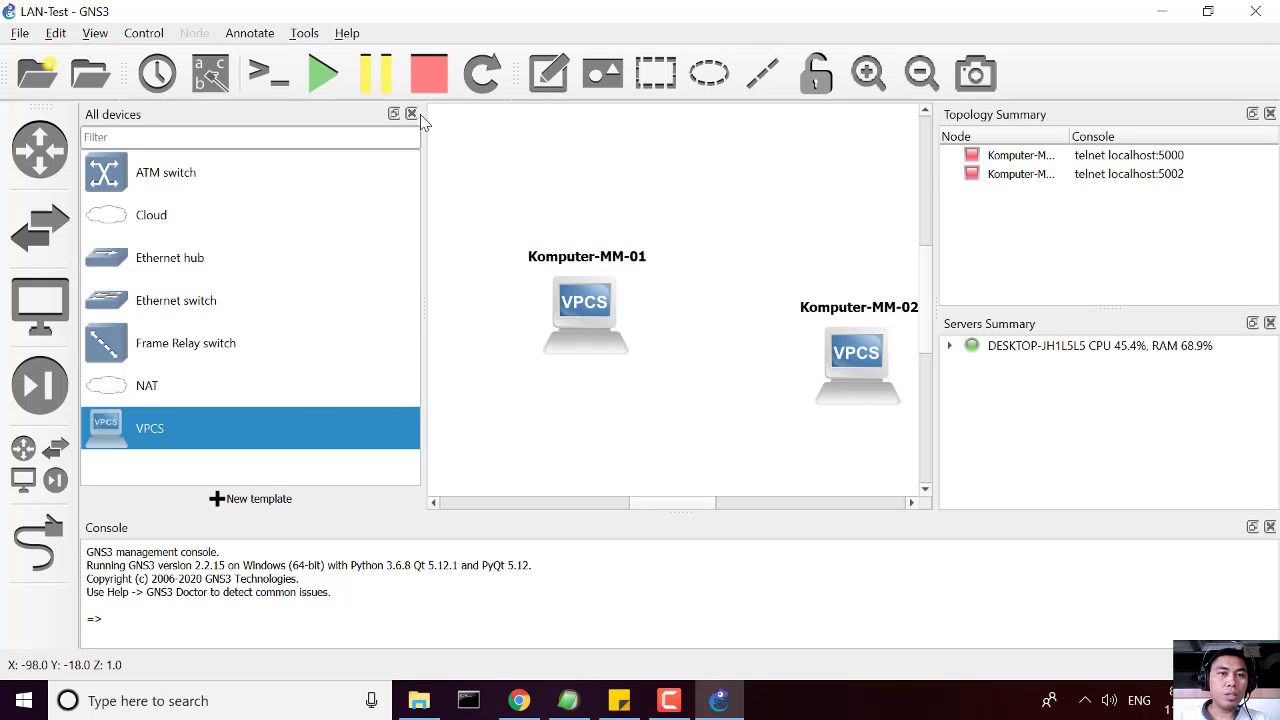
# Hide the device list and arrange Komputer-MM-01 and Komputer-MM-02 side by side in the lower part of the workspace.
pyautogui.click(24, 478)
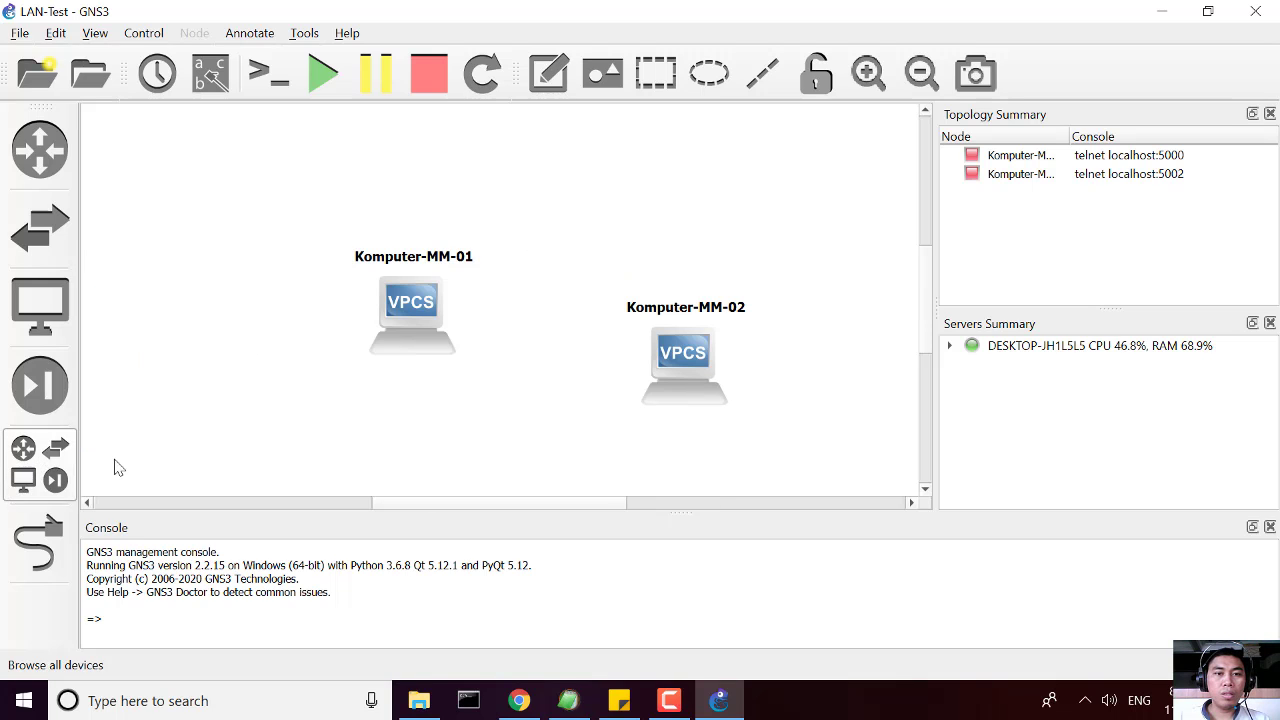
pyautogui.moveTo(420, 316); pyautogui.dragTo(239, 250)
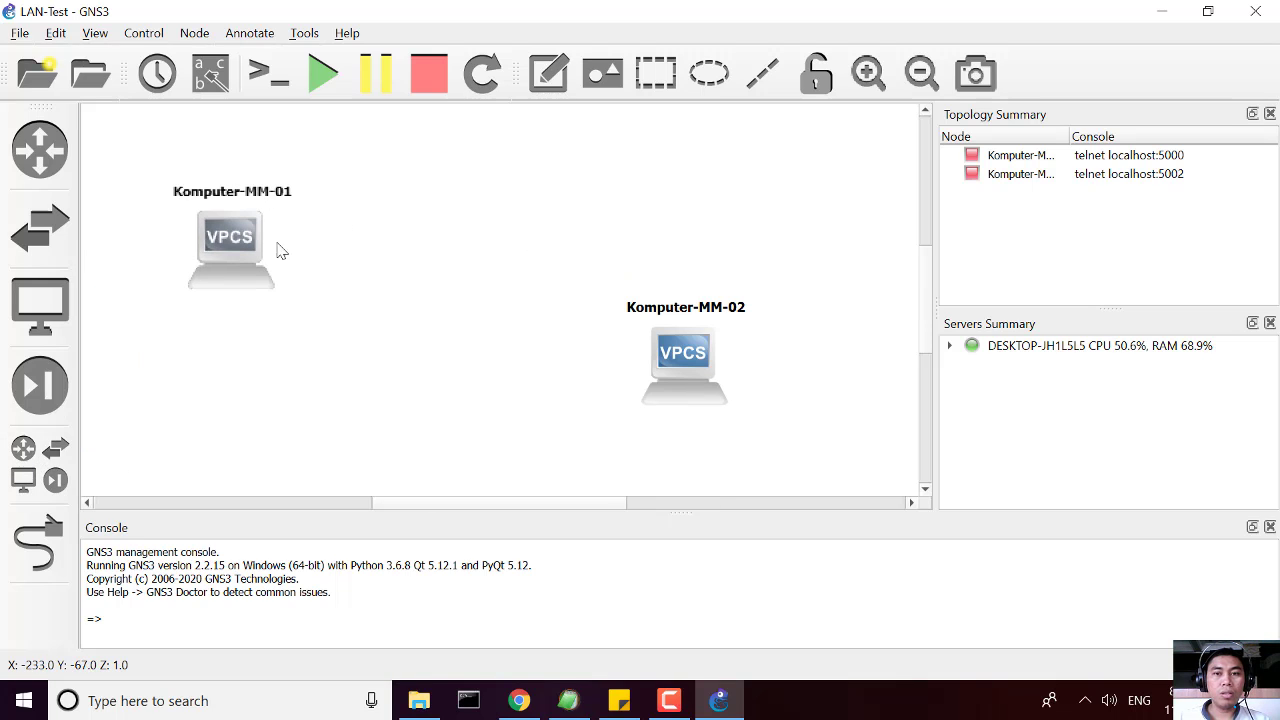
pyautogui.moveTo(667, 367); pyautogui.dragTo(709, 264)
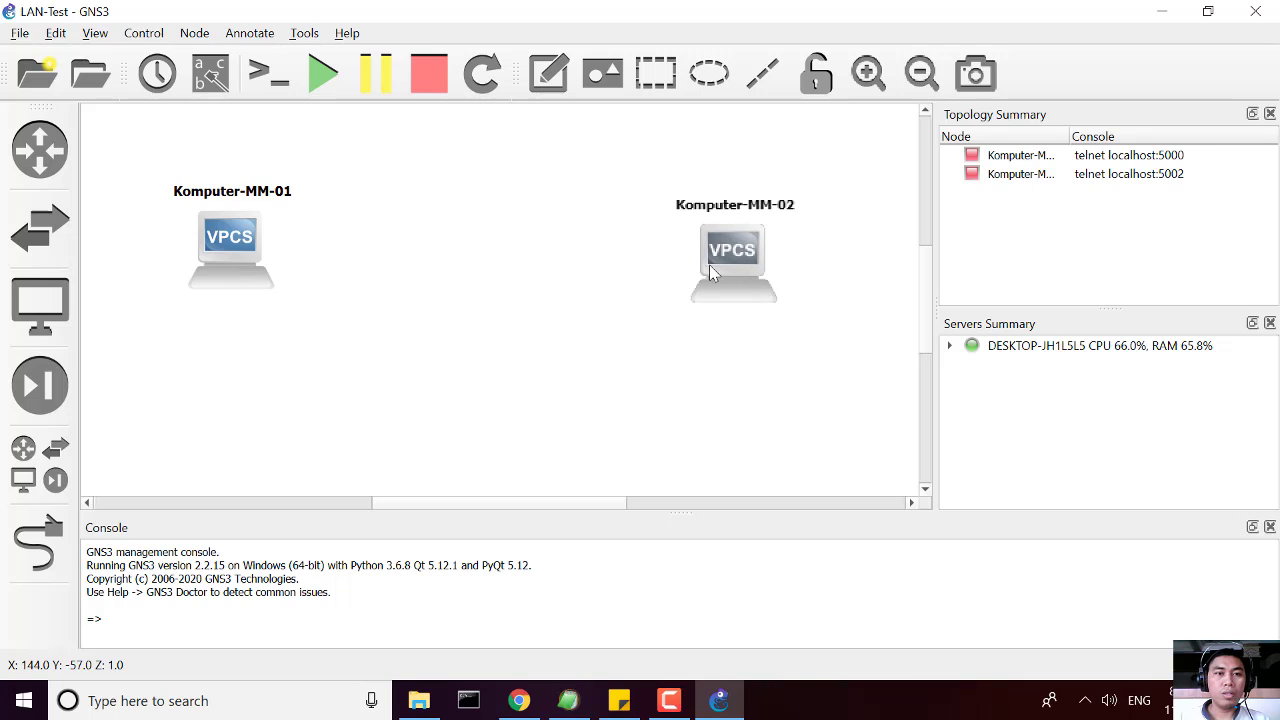
pyautogui.moveTo(230, 258); pyautogui.dragTo(317, 394)
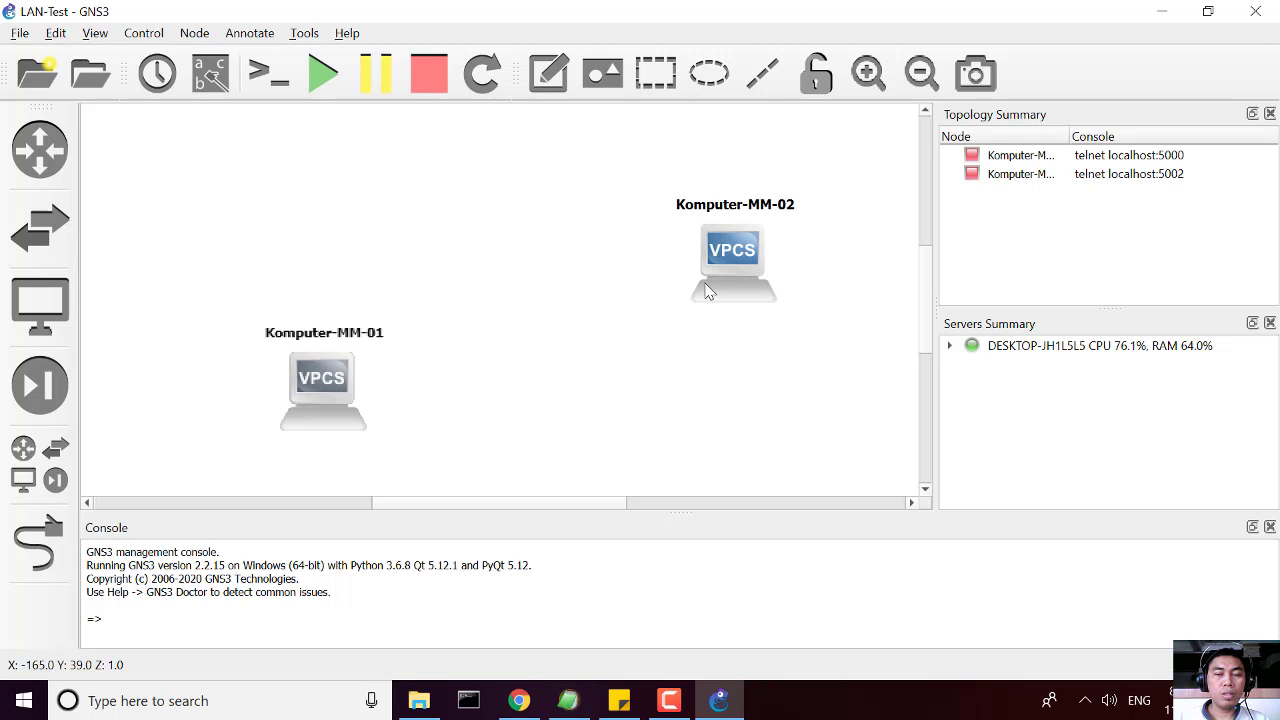
pyautogui.moveTo(709, 289); pyautogui.dragTo(727, 384)
pyautogui.click(791, 251)
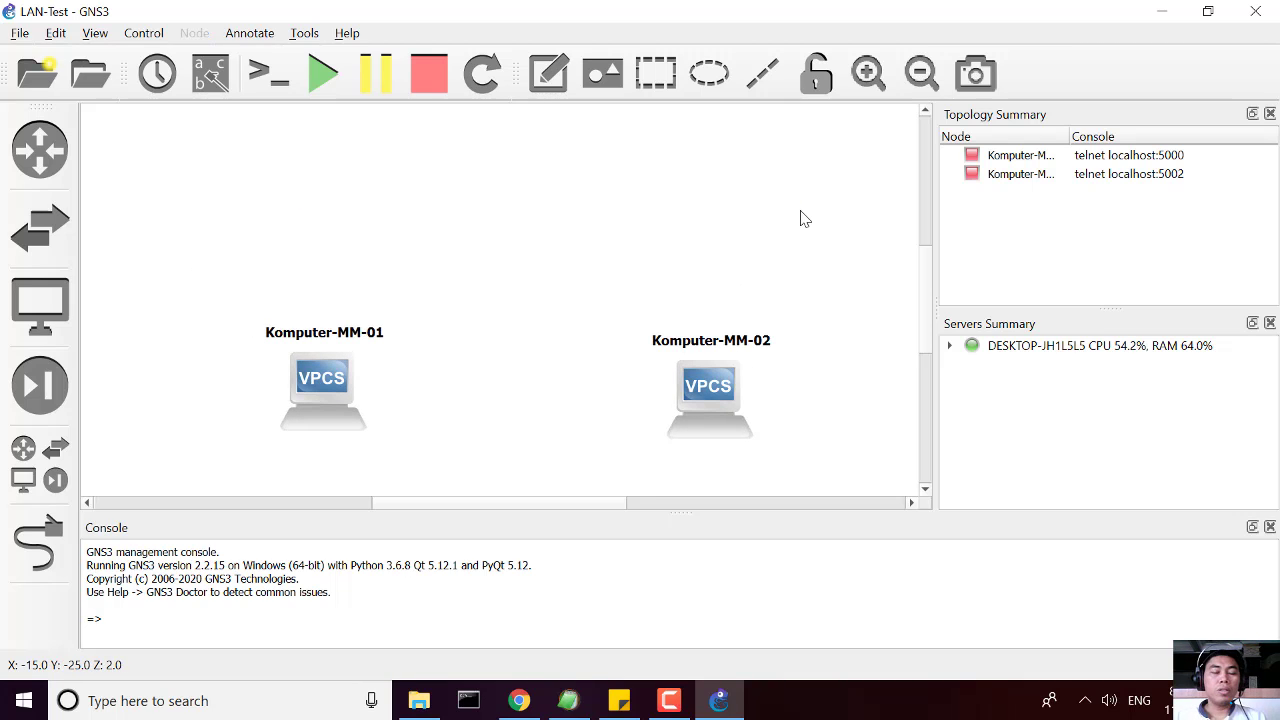
# Add an Ethernet switch above the two computers and adjust the nodes so it sits centred between Komputer-MM-01 and Komputer-MM-02.
pyautogui.click(40, 462)
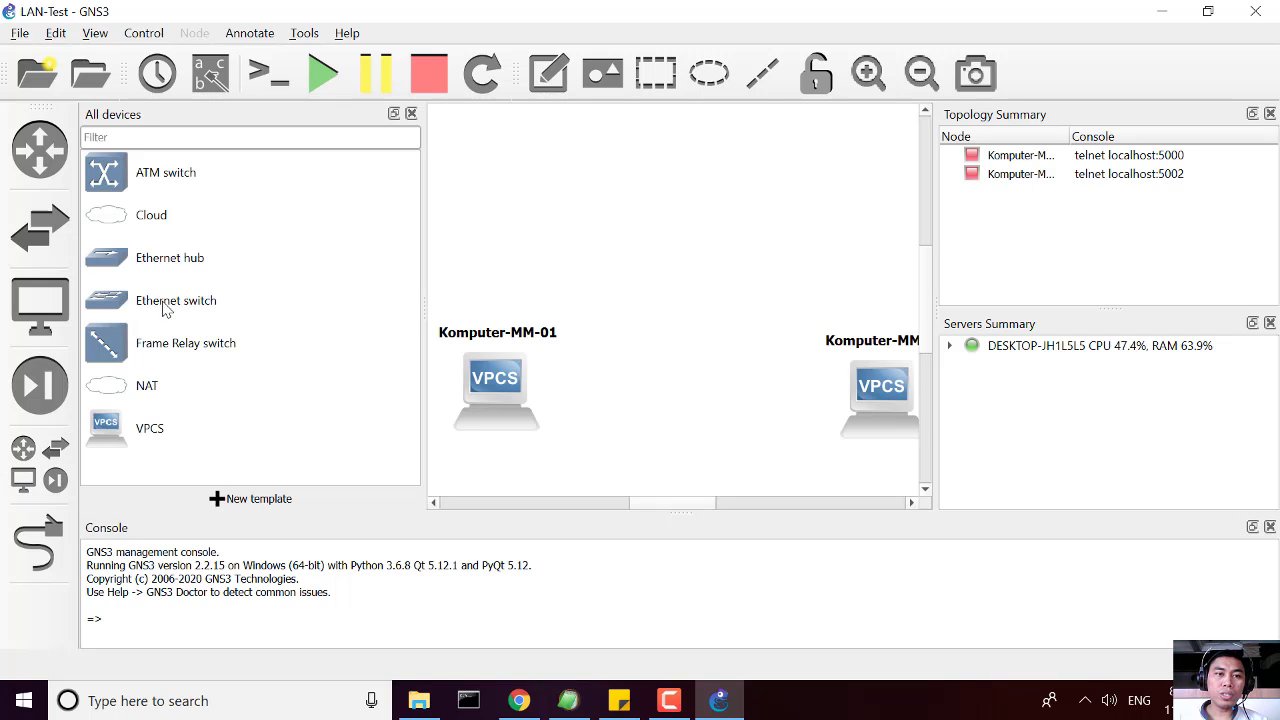
pyautogui.moveTo(152, 309); pyautogui.dragTo(715, 222)
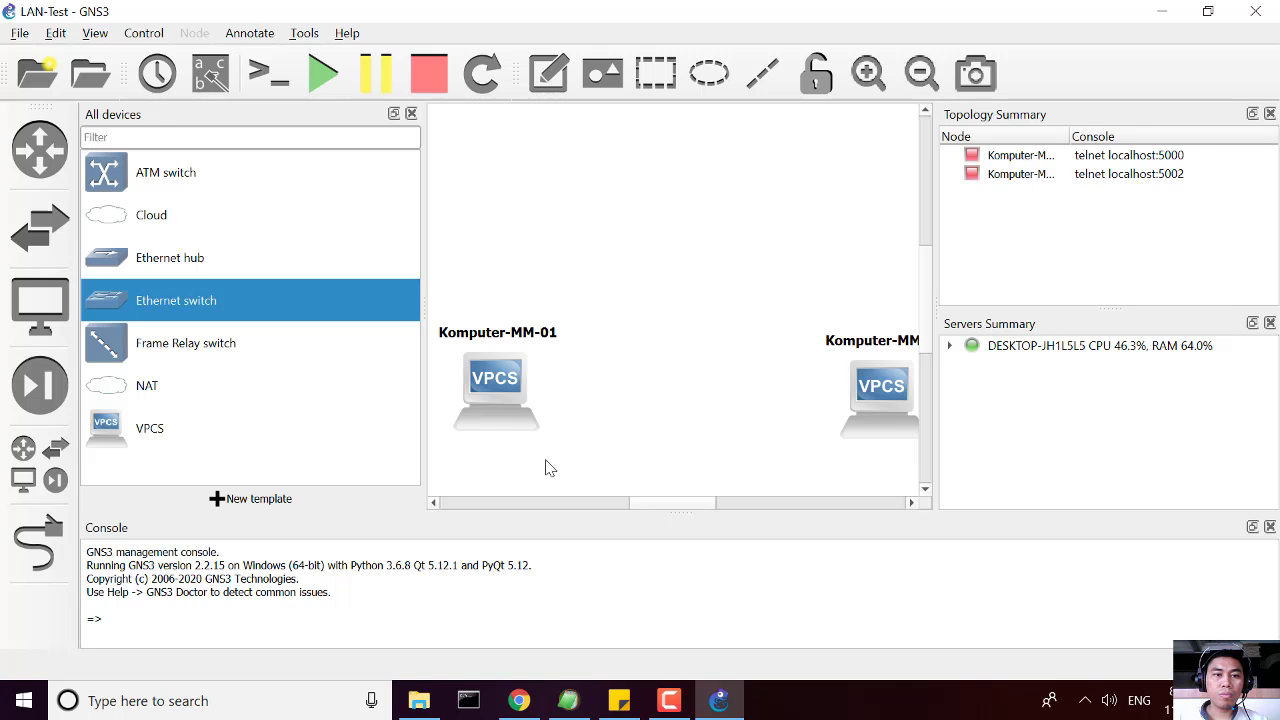
pyautogui.click(411, 113)
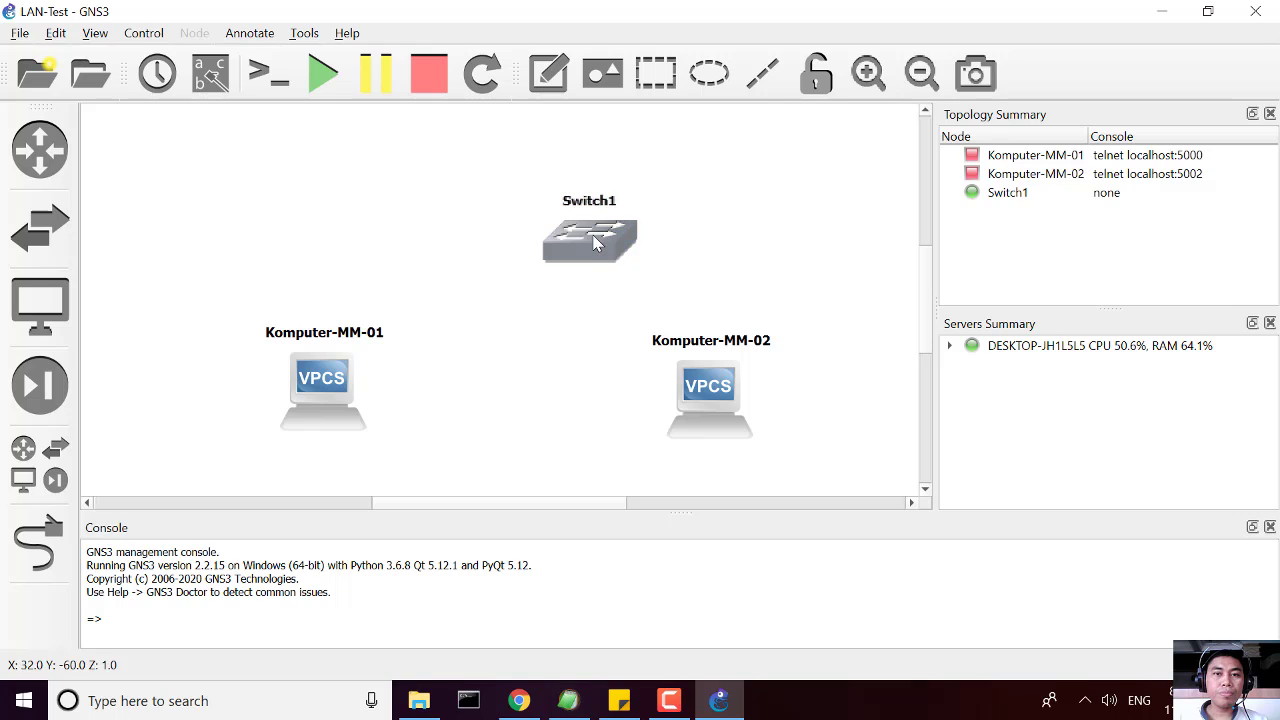
pyautogui.moveTo(596, 244); pyautogui.dragTo(540, 240)
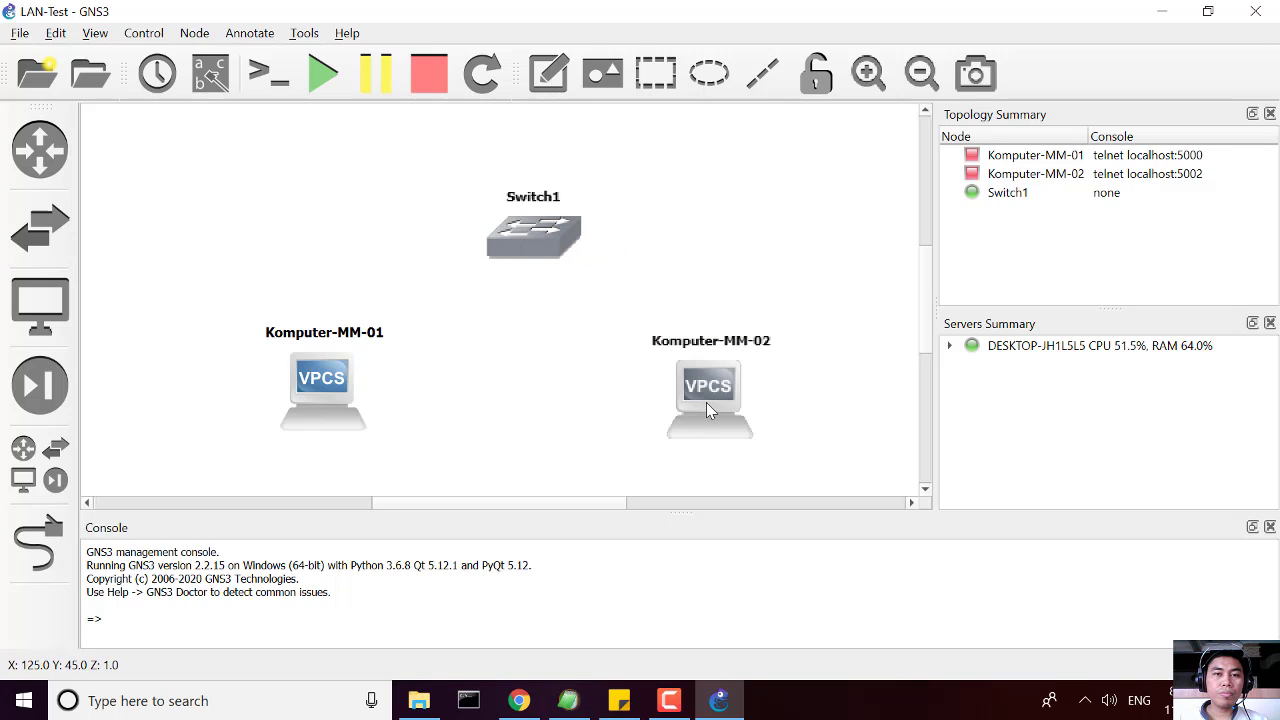
pyautogui.moveTo(706, 408); pyautogui.dragTo(685, 408)
pyautogui.moveTo(560, 230); pyautogui.dragTo(547, 230)
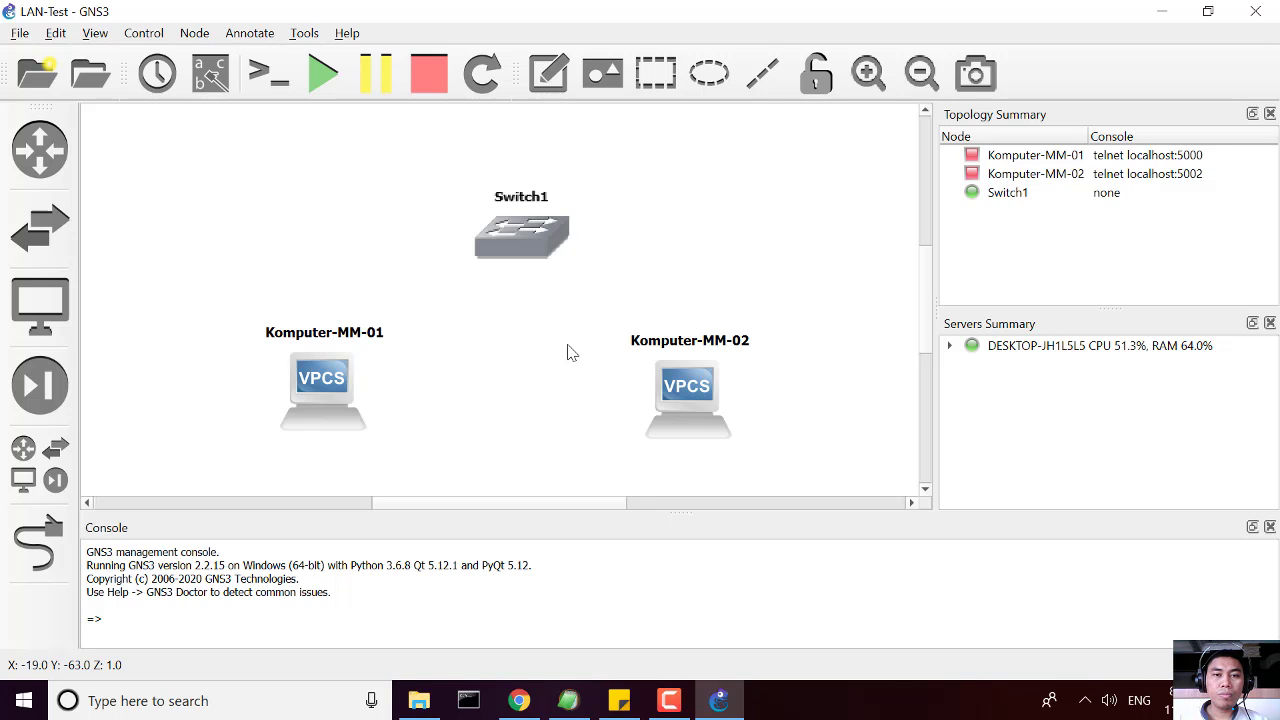
pyautogui.click(568, 370)
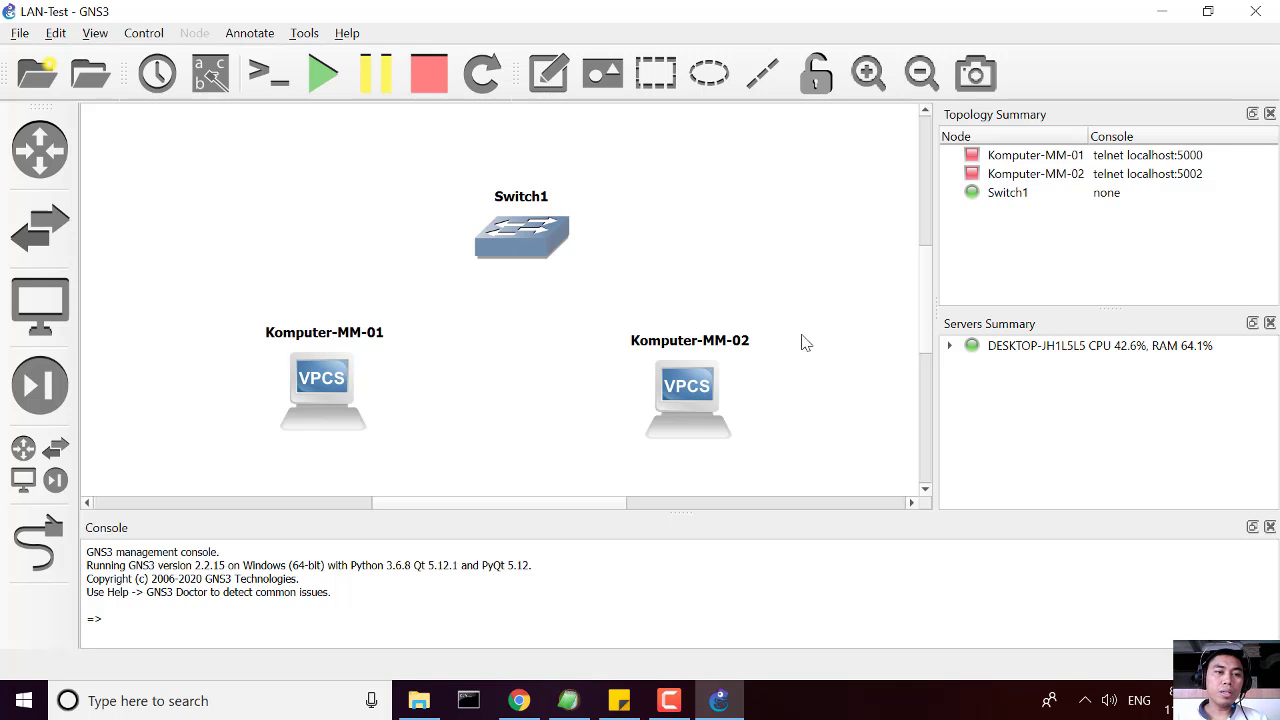
# Link Ethernet0 of Komputer-MM-01 to Ethernet0 of Switch1, looking at the 8-port switch picture in Chrome before choosing the switch port.
pyautogui.click(22, 563)
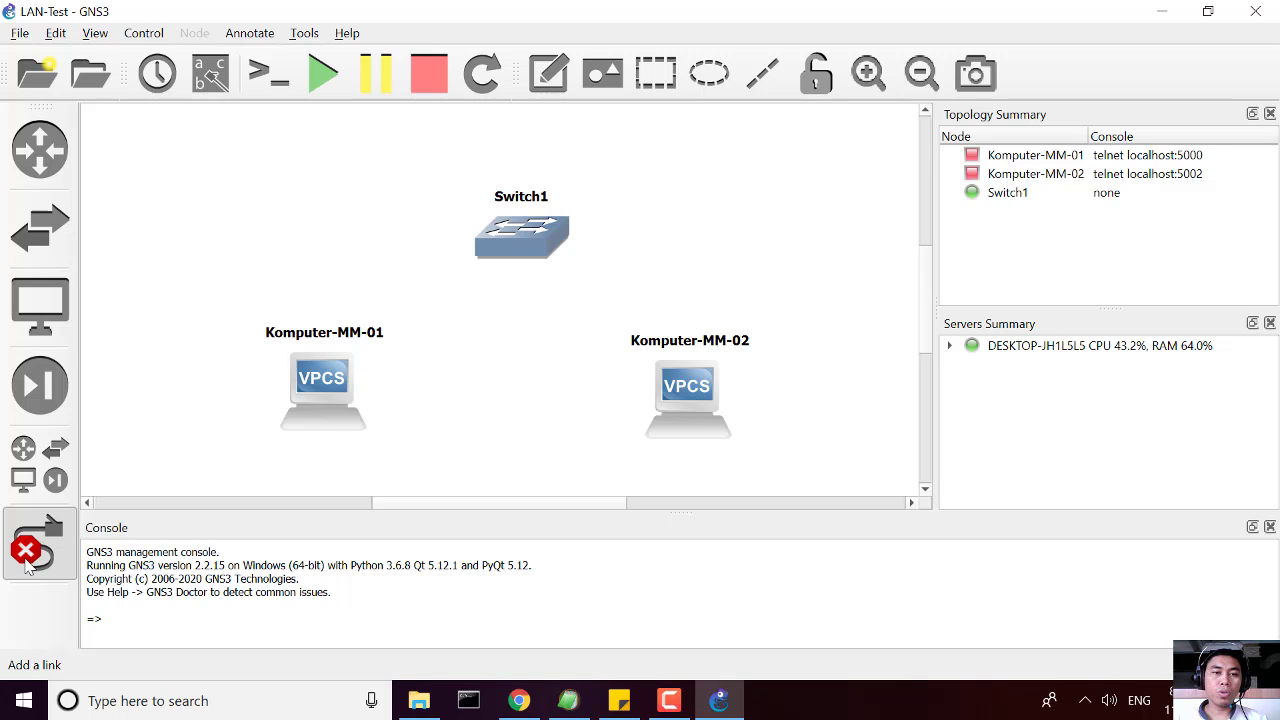
pyautogui.click(330, 375)
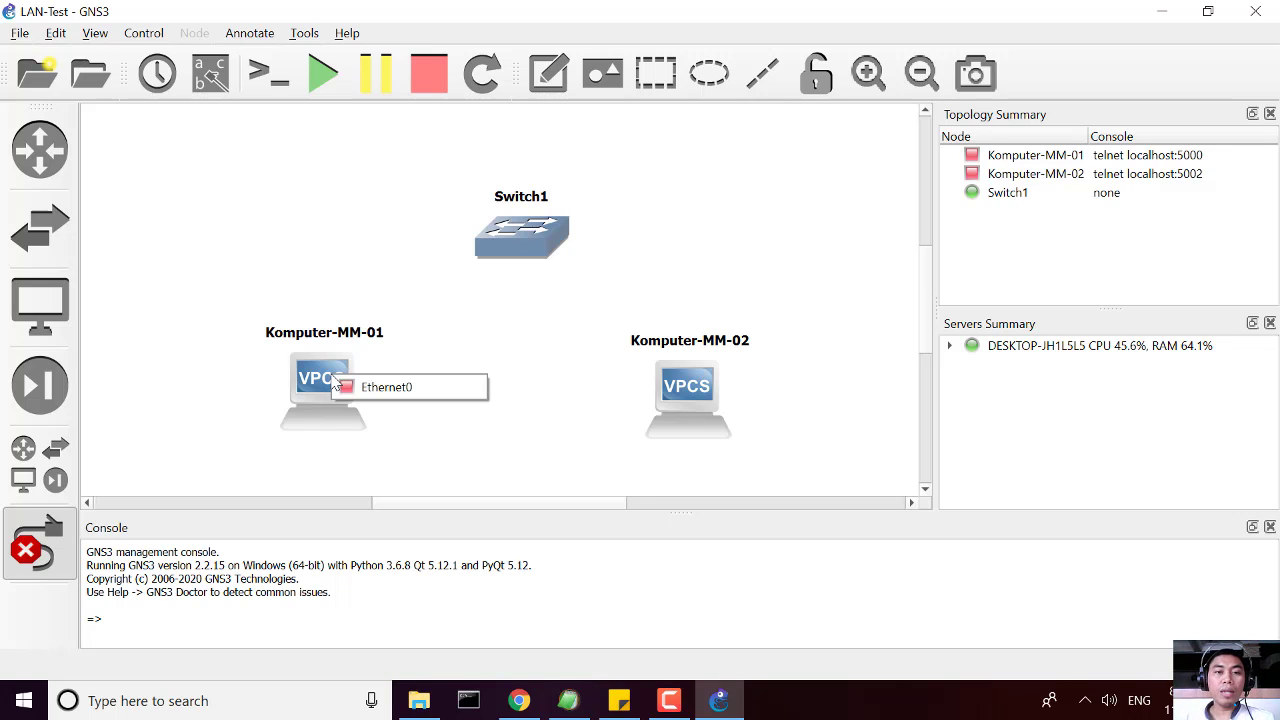
pyautogui.click(396, 393)
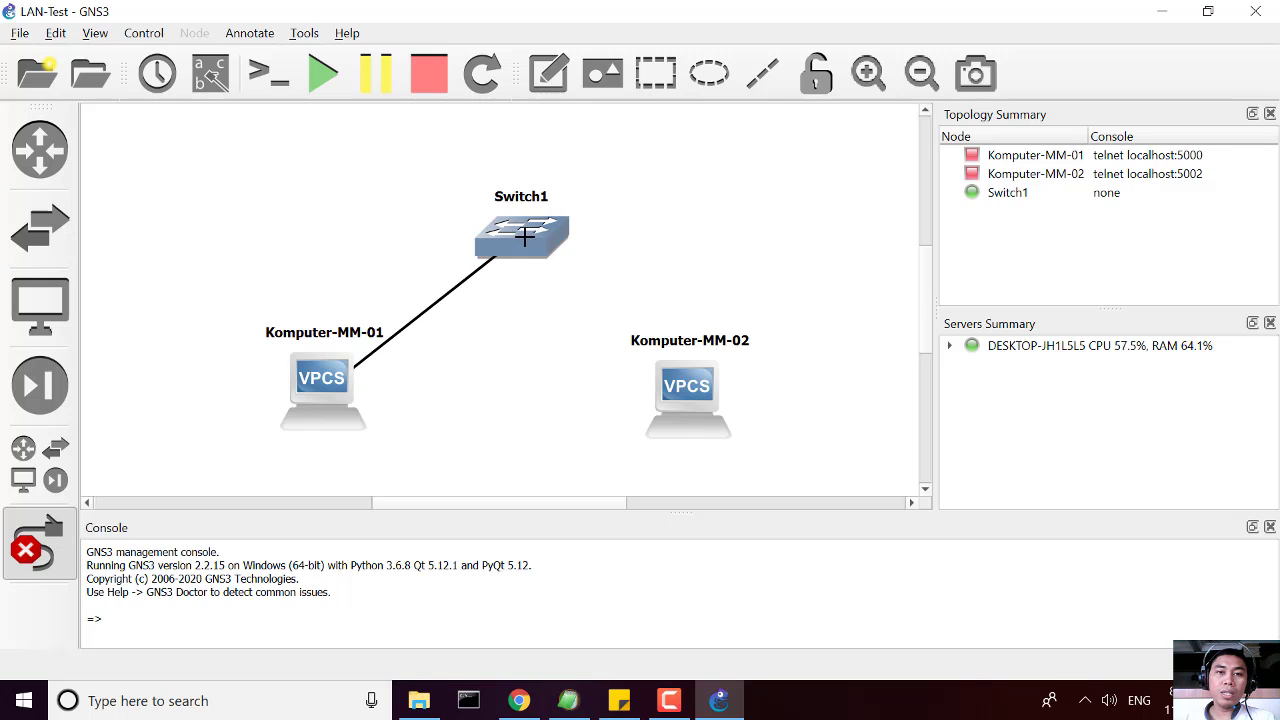
pyautogui.click(524, 235)
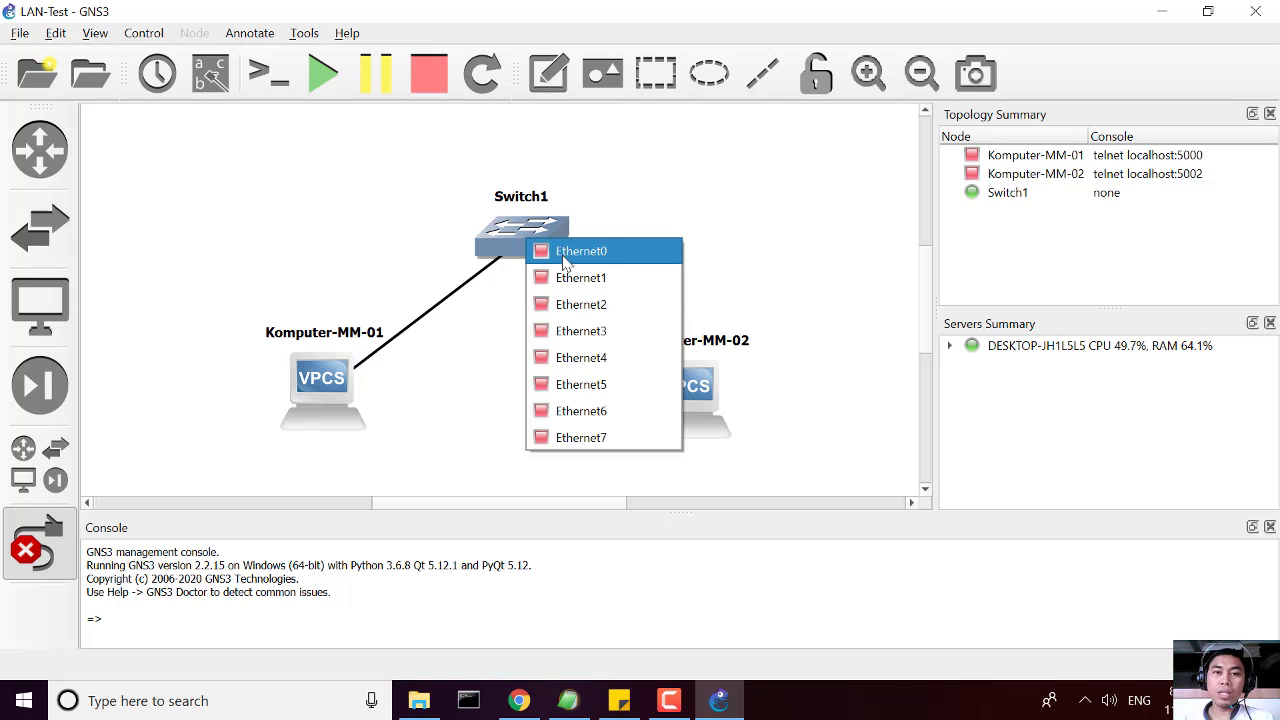
pyautogui.click(519, 700)
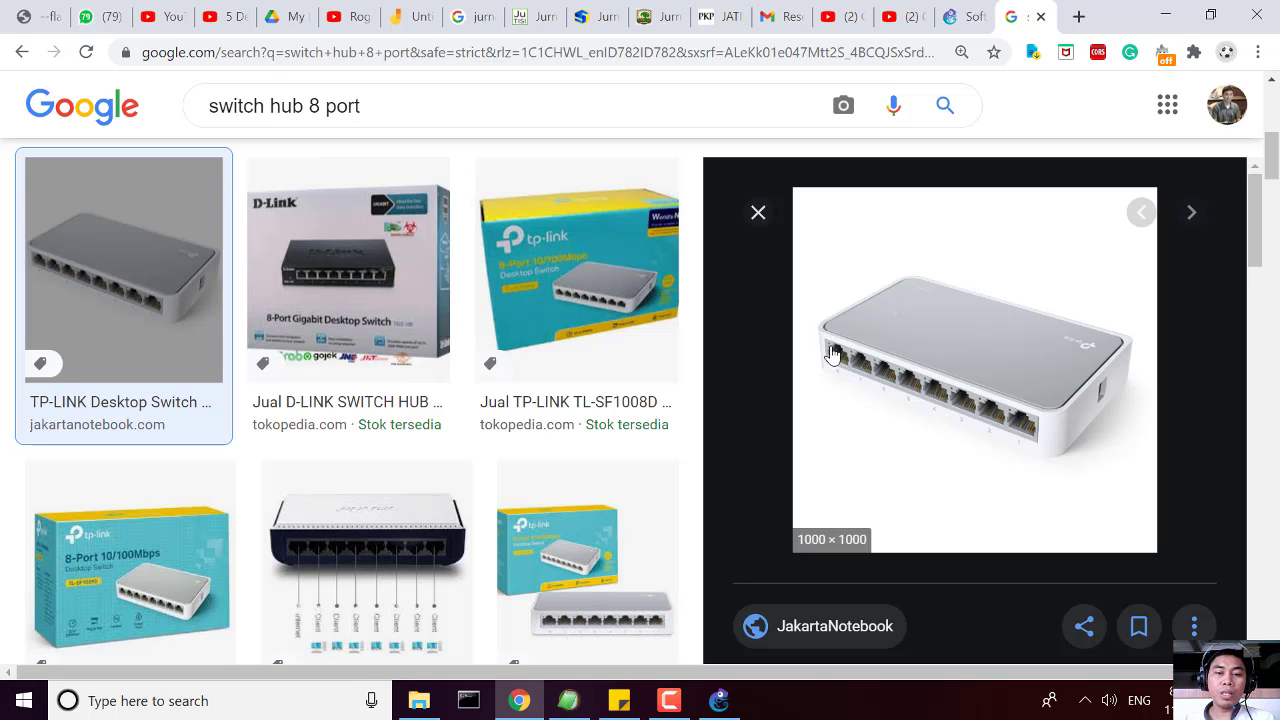
pyautogui.click(719, 702)
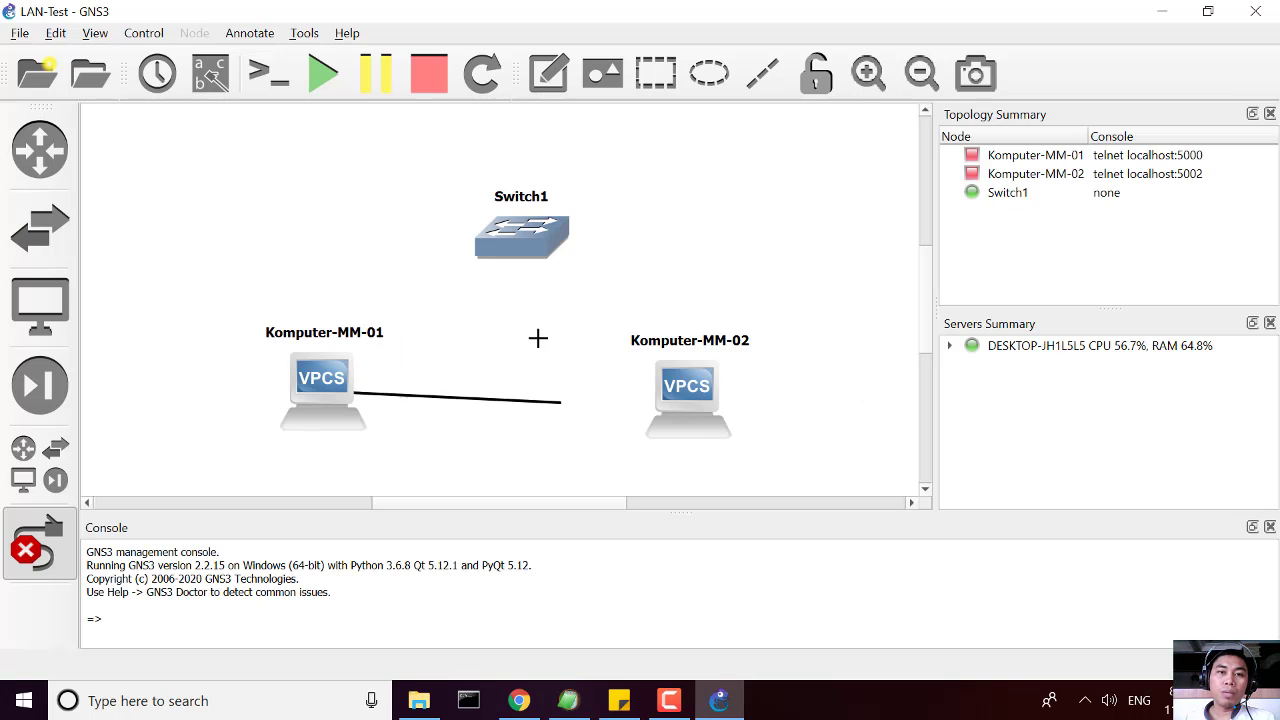
pyautogui.click(527, 249)
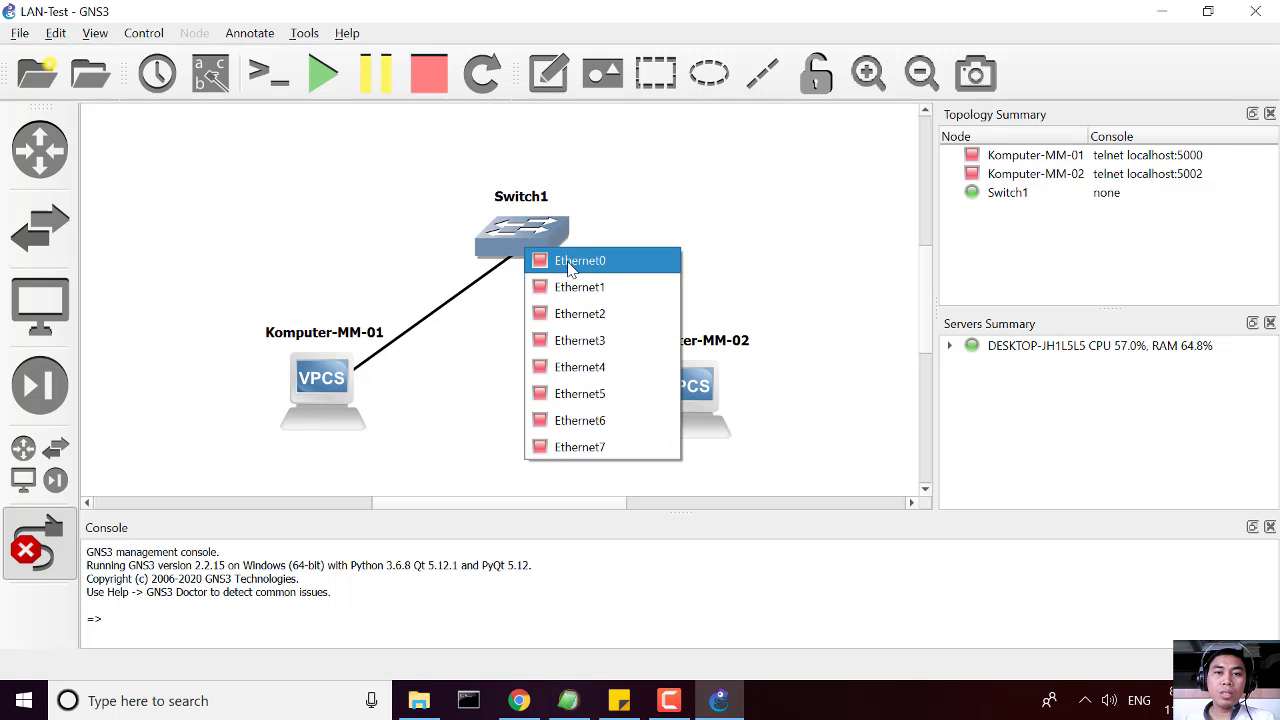
pyautogui.click(570, 262)
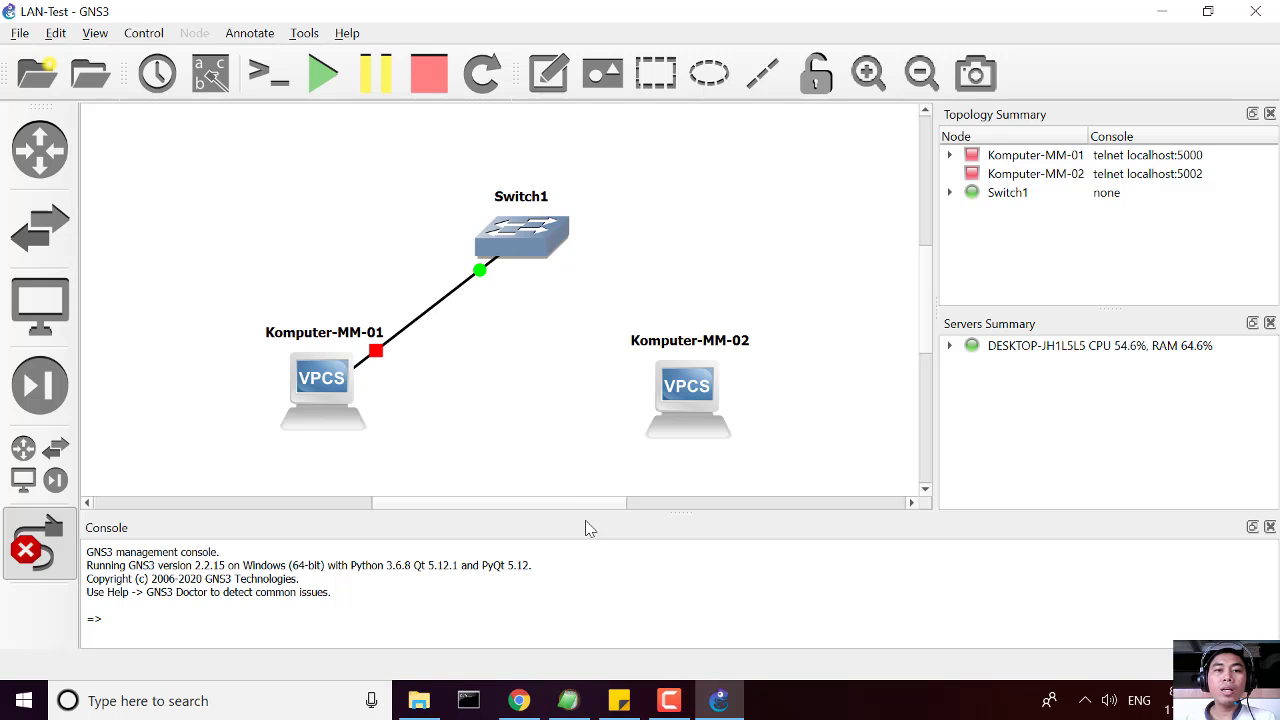
# Link Komputer-MM-02 to Ethernet1 of Switch1 and leave link mode.
pyautogui.click(689, 386)
pyautogui.click(740, 396)
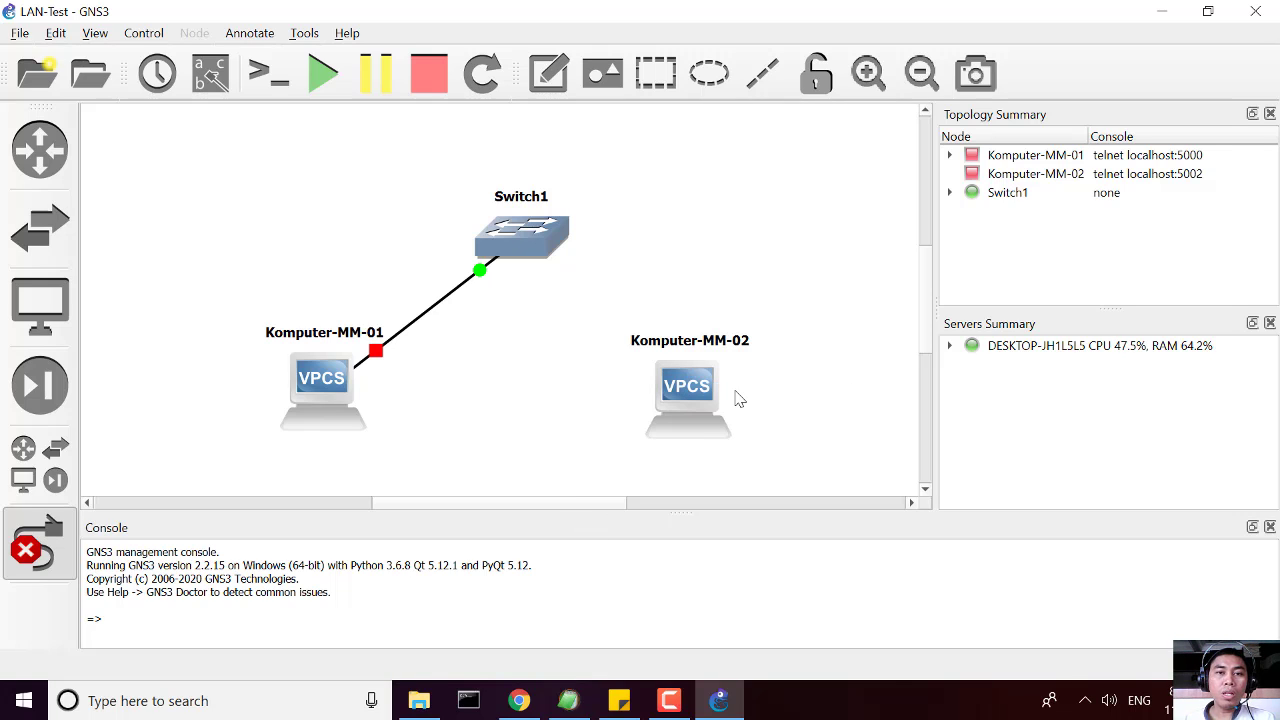
pyautogui.click(526, 239)
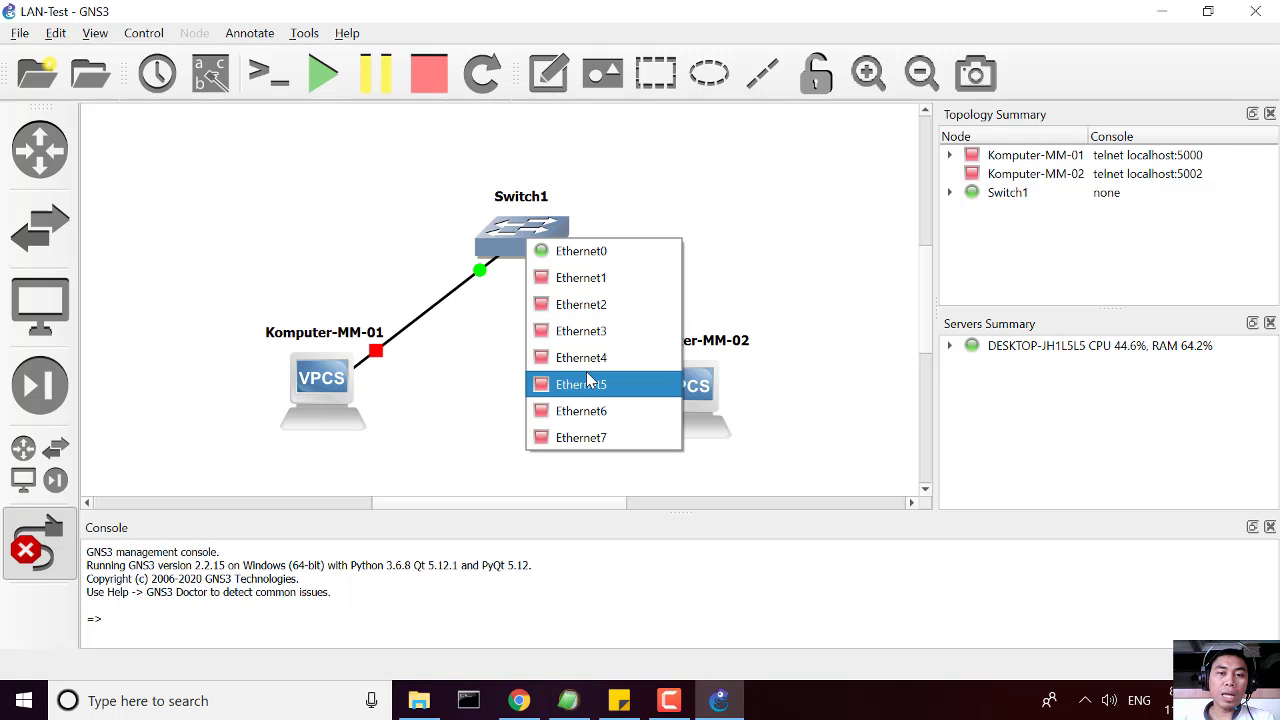
pyautogui.click(593, 278)
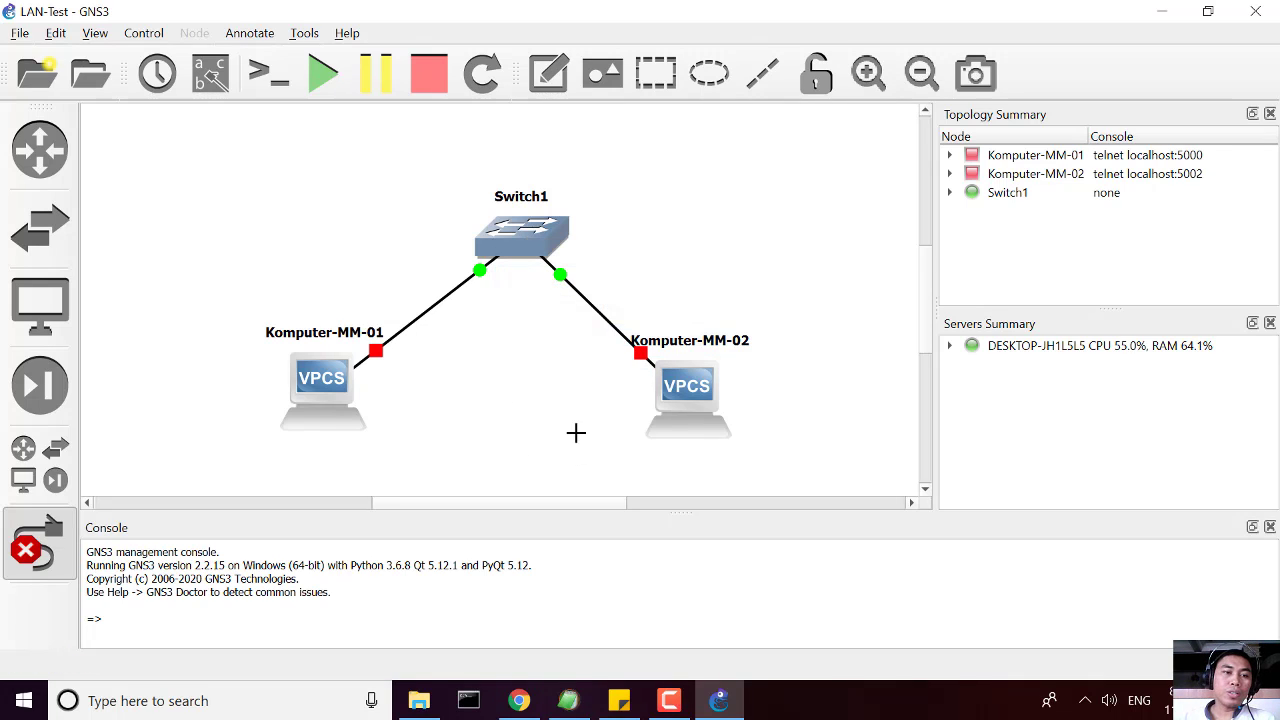
pyautogui.click(56, 546)
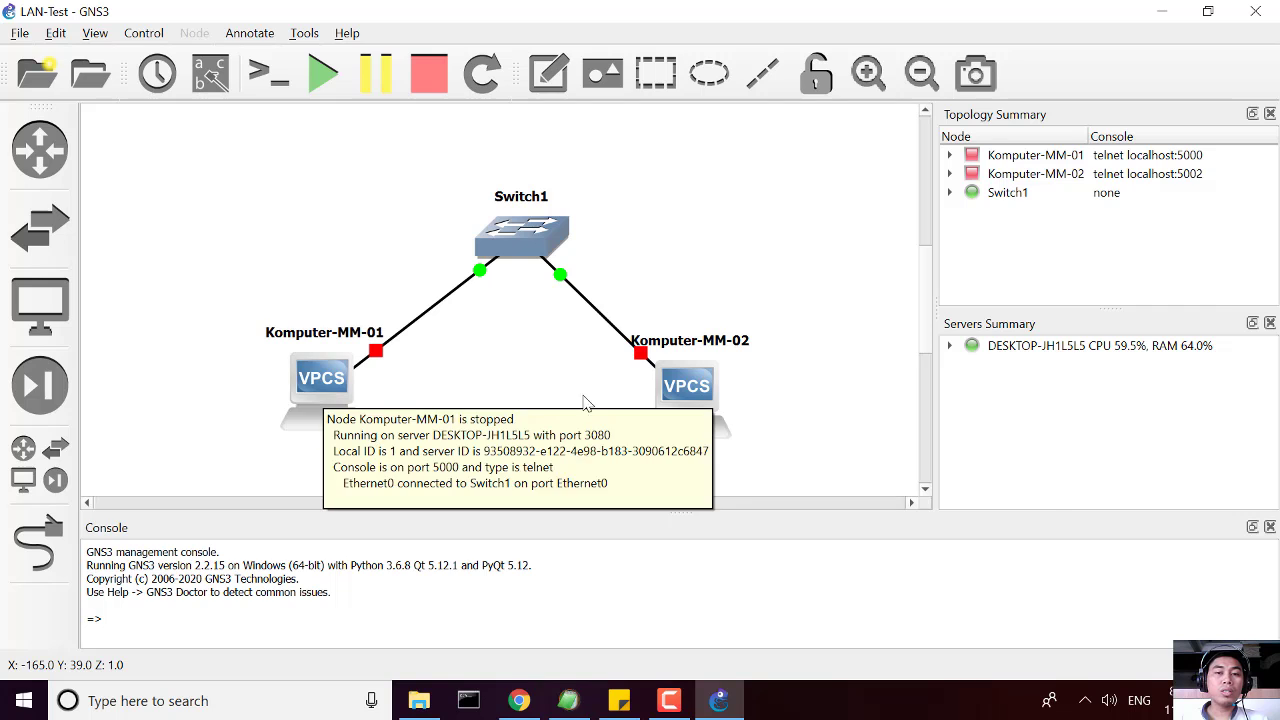
# Try to open the console of Komputer-MM-01.
pyautogui.moveTo(691, 385)
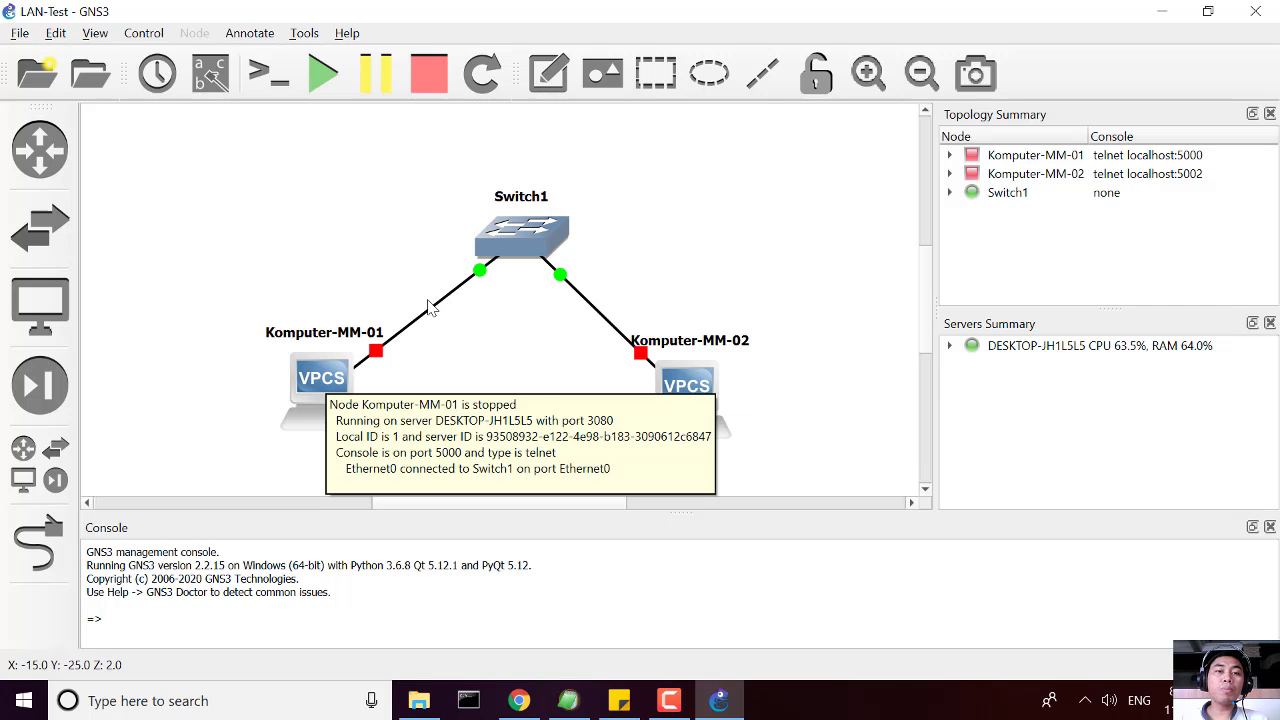
pyautogui.moveTo(497, 255)
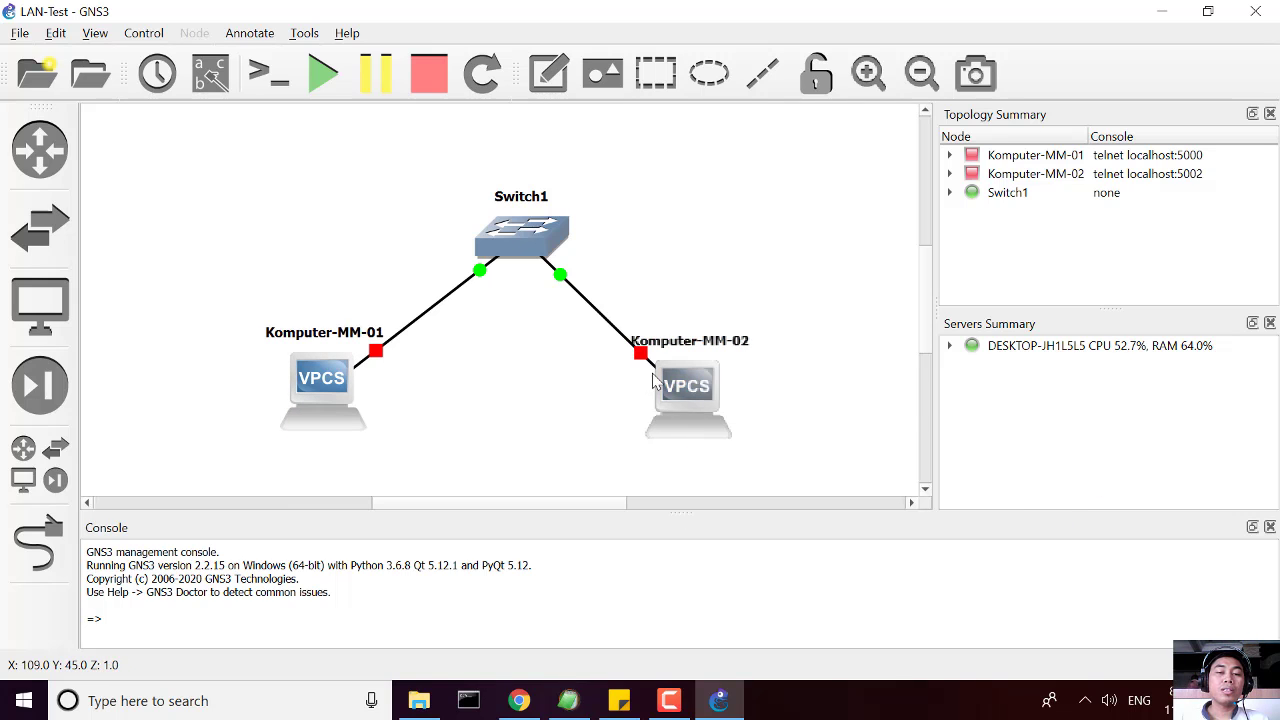
pyautogui.moveTo(652, 383)
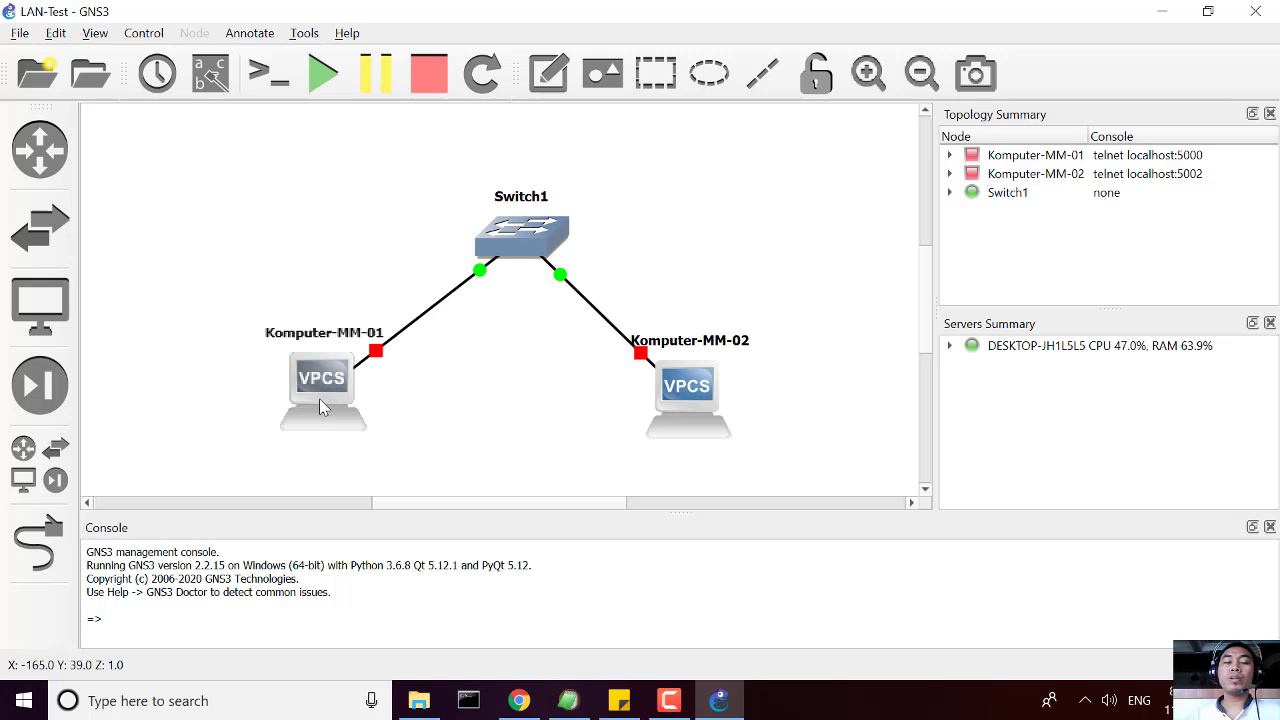
pyautogui.moveTo(673, 408)
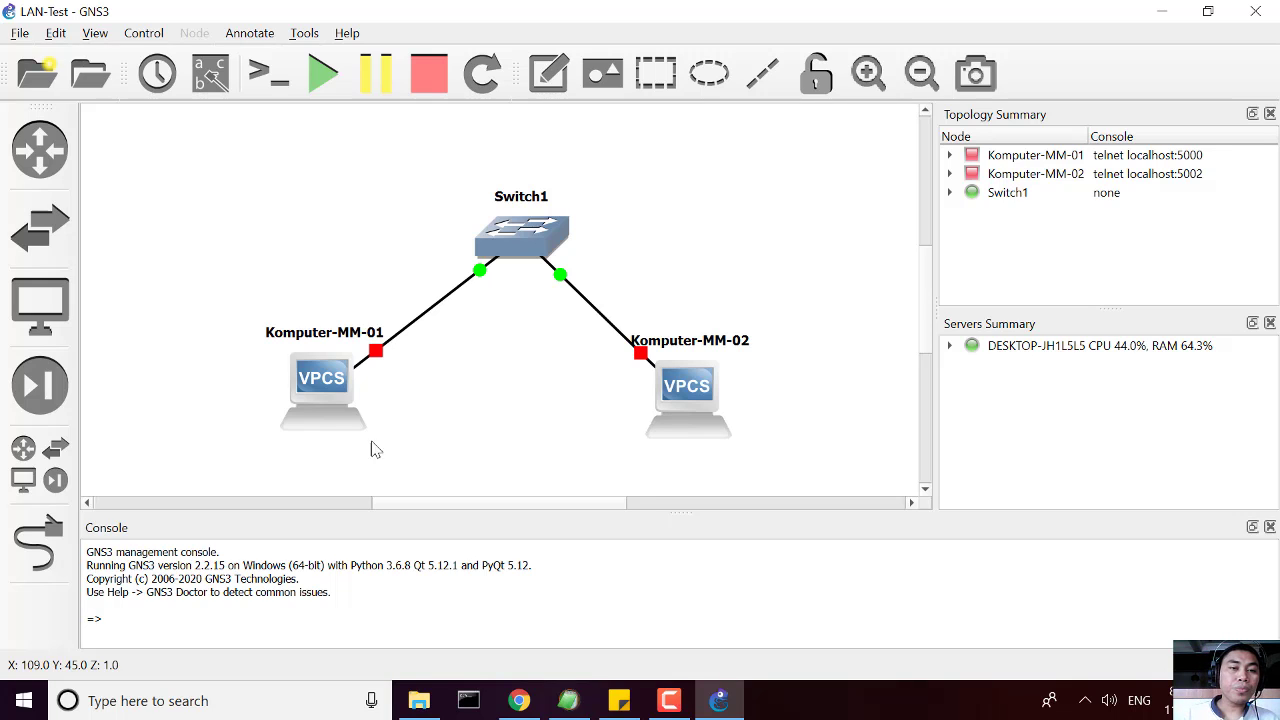
pyautogui.rightClick(318, 389)
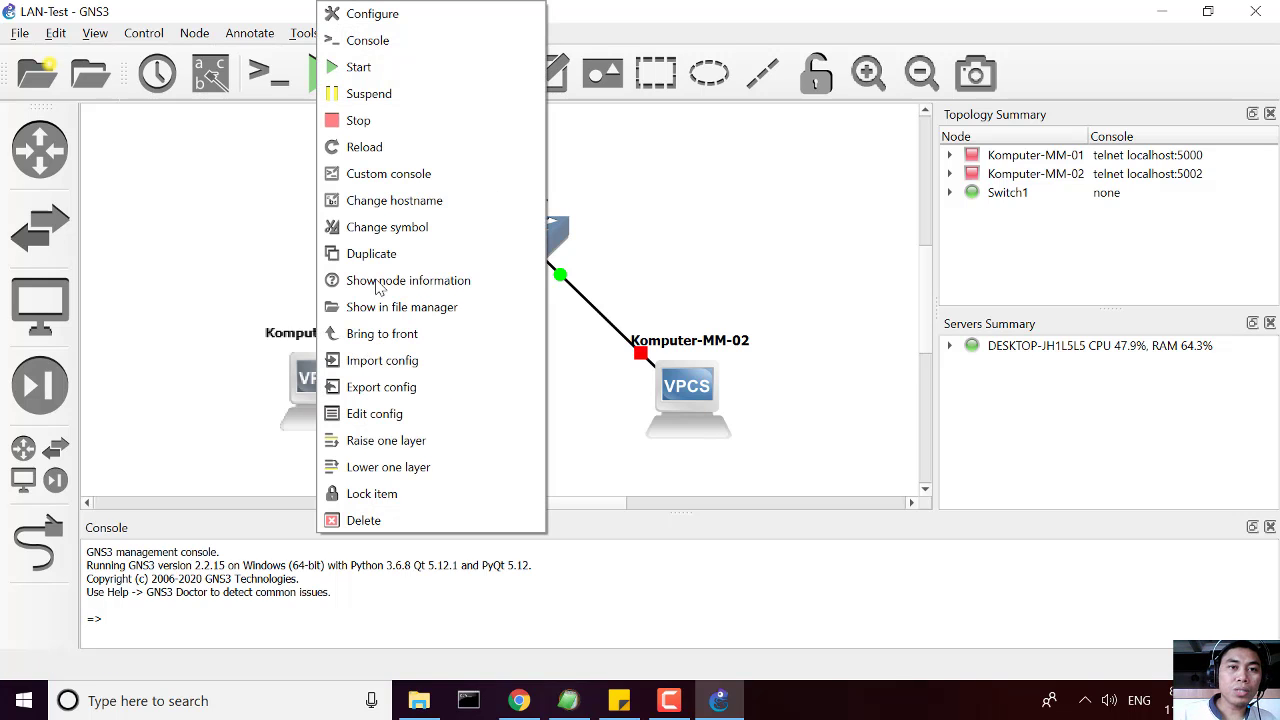
pyautogui.click(393, 45)
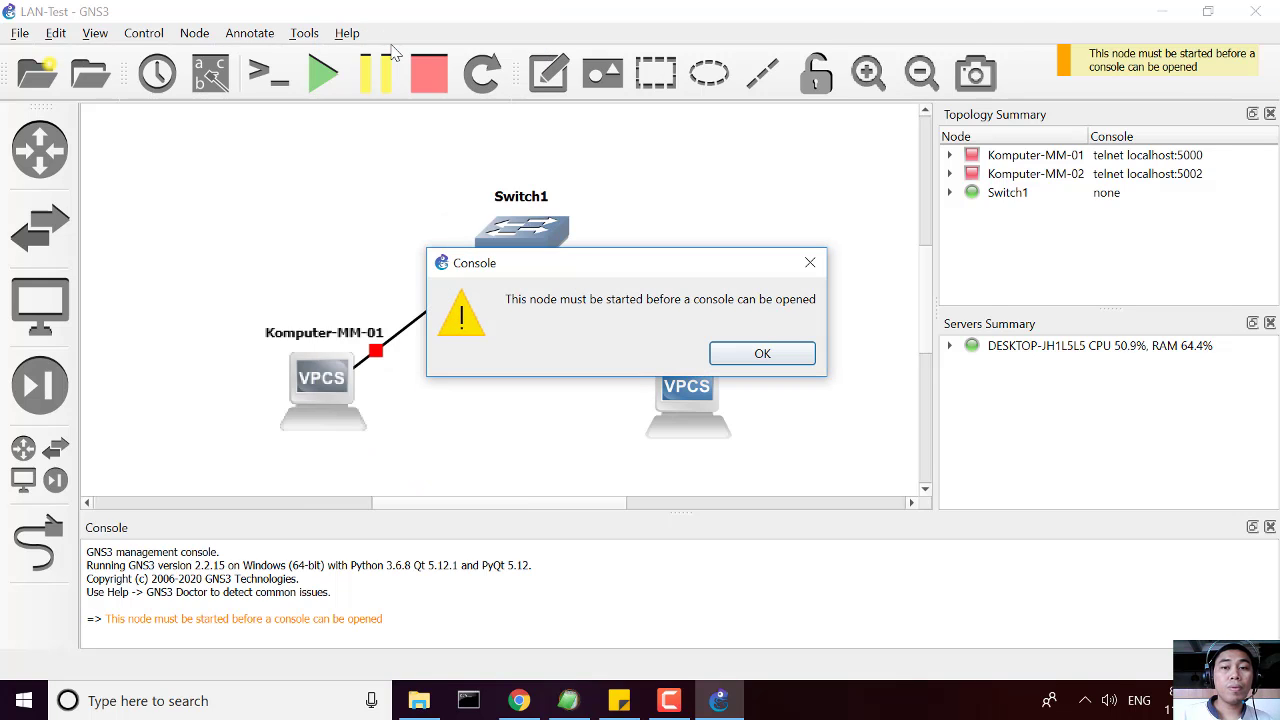
pyautogui.click(770, 357)
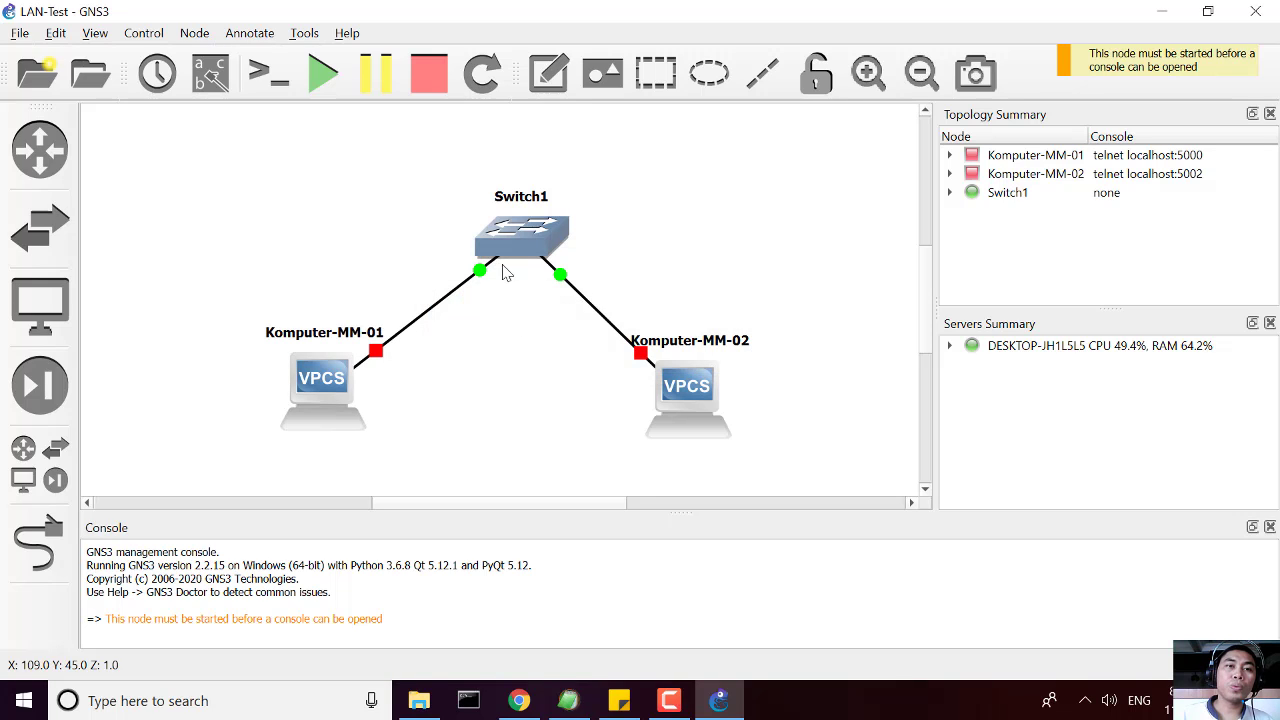
# Start all nodes in the topology and open the console of Komputer-MM-01.
pyautogui.click(327, 87)
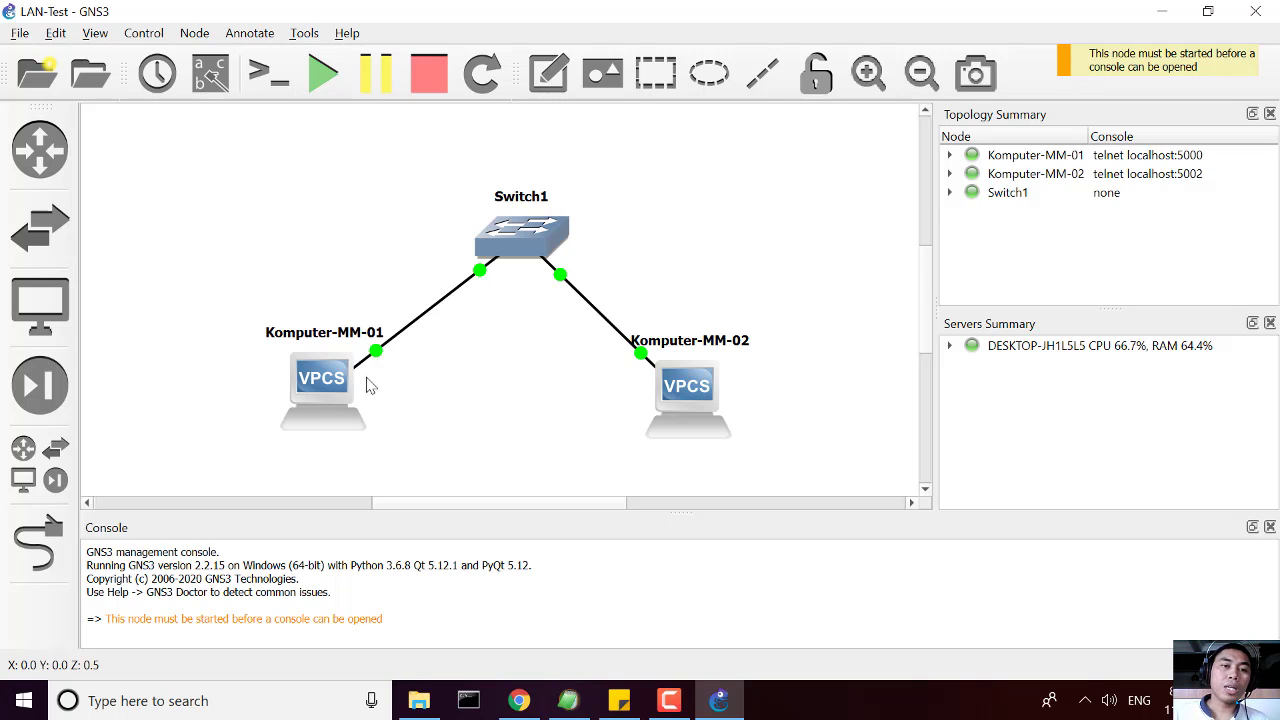
pyautogui.rightClick(321, 400)
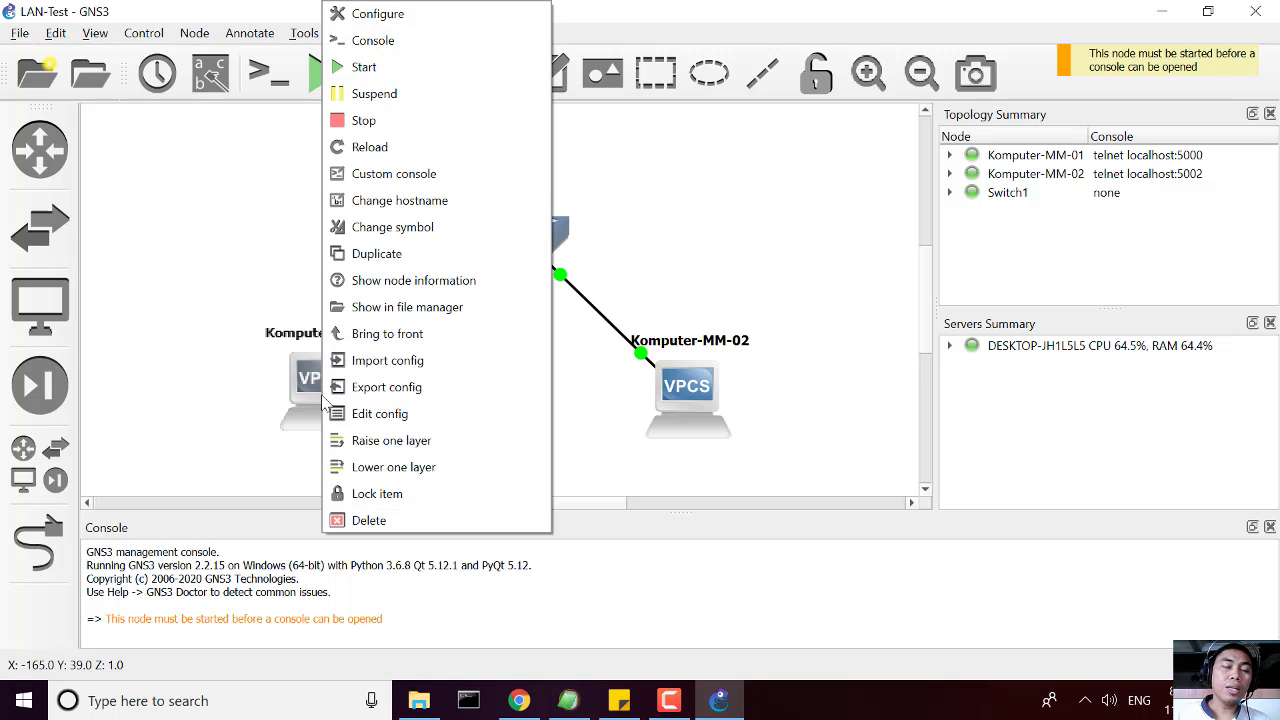
pyautogui.click(375, 43)
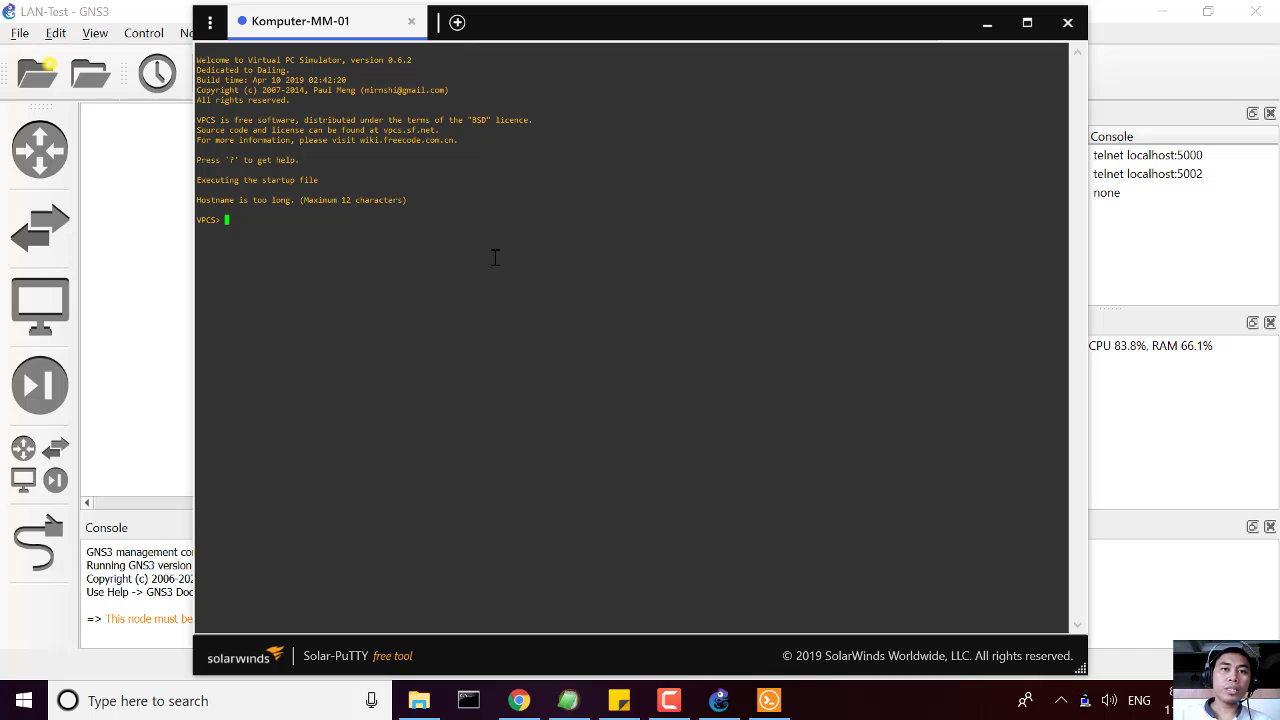
# Move the Komputer-MM-01 console window aside so the switch and Komputer-MM-01 are uncovered in the topology.
pyautogui.click(589, 34)
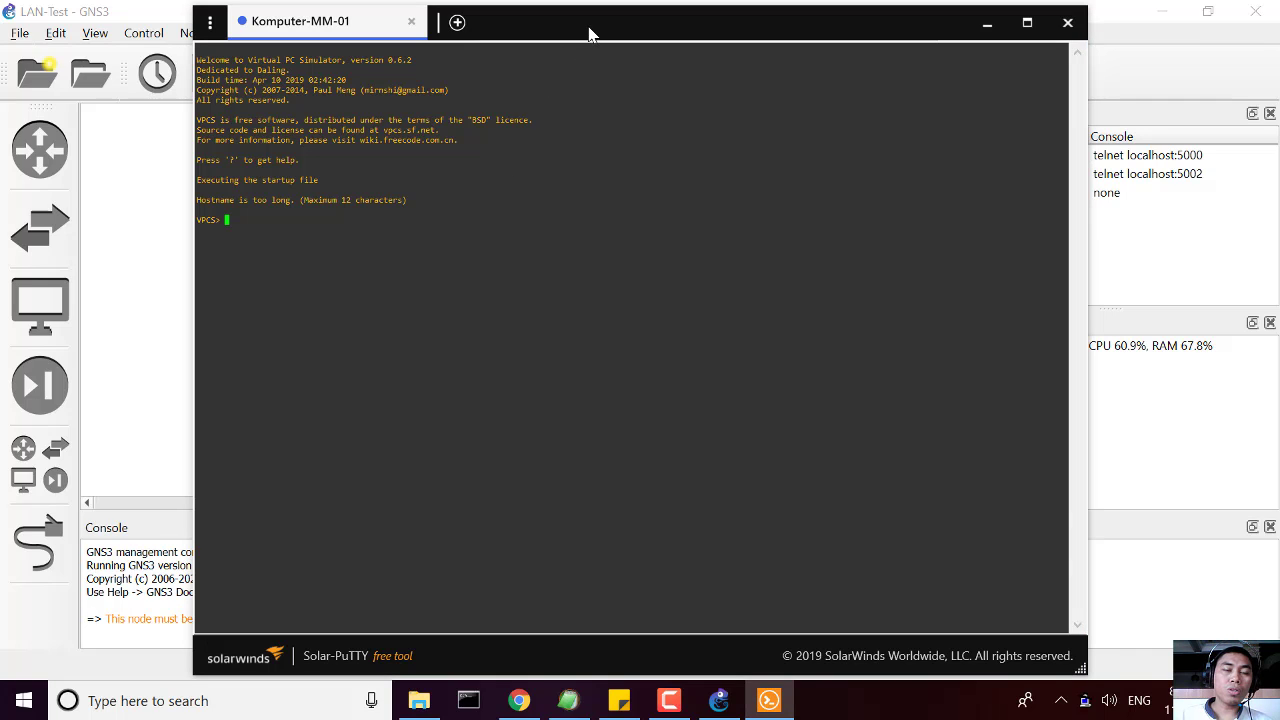
pyautogui.moveTo(589, 34); pyautogui.dragTo(661, 133)
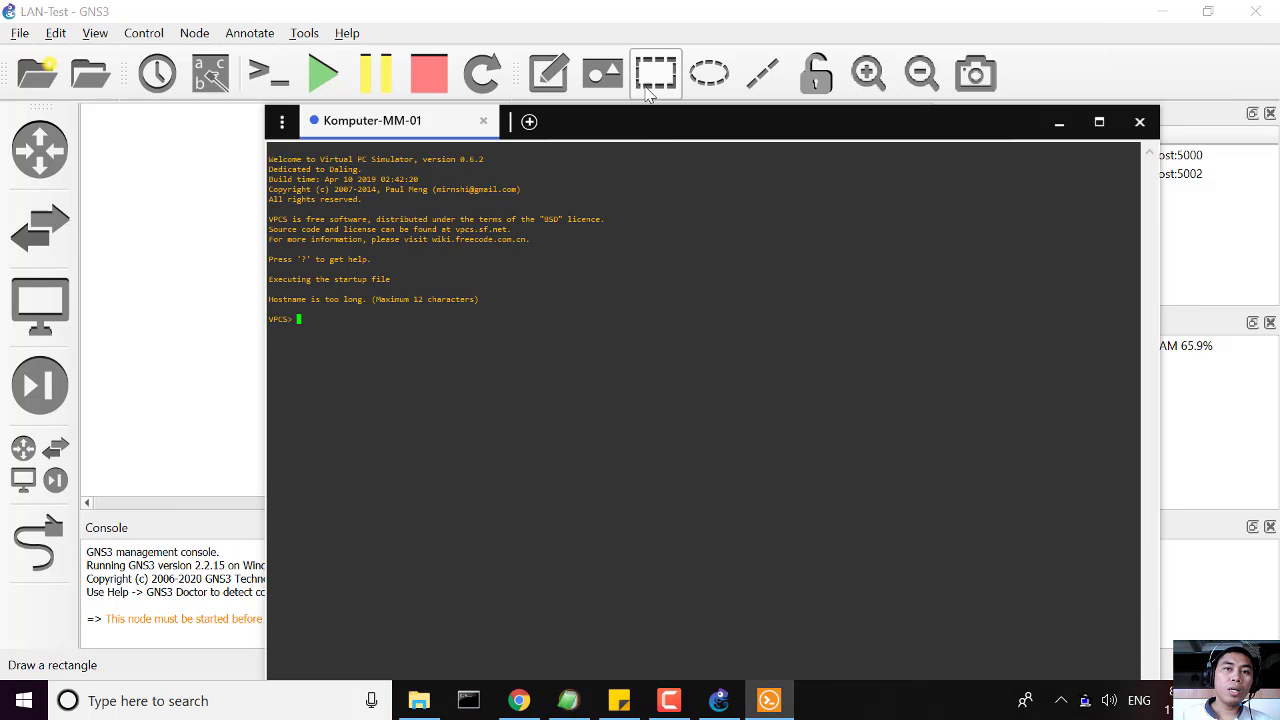
pyautogui.moveTo(455, 128); pyautogui.dragTo(805, 177)
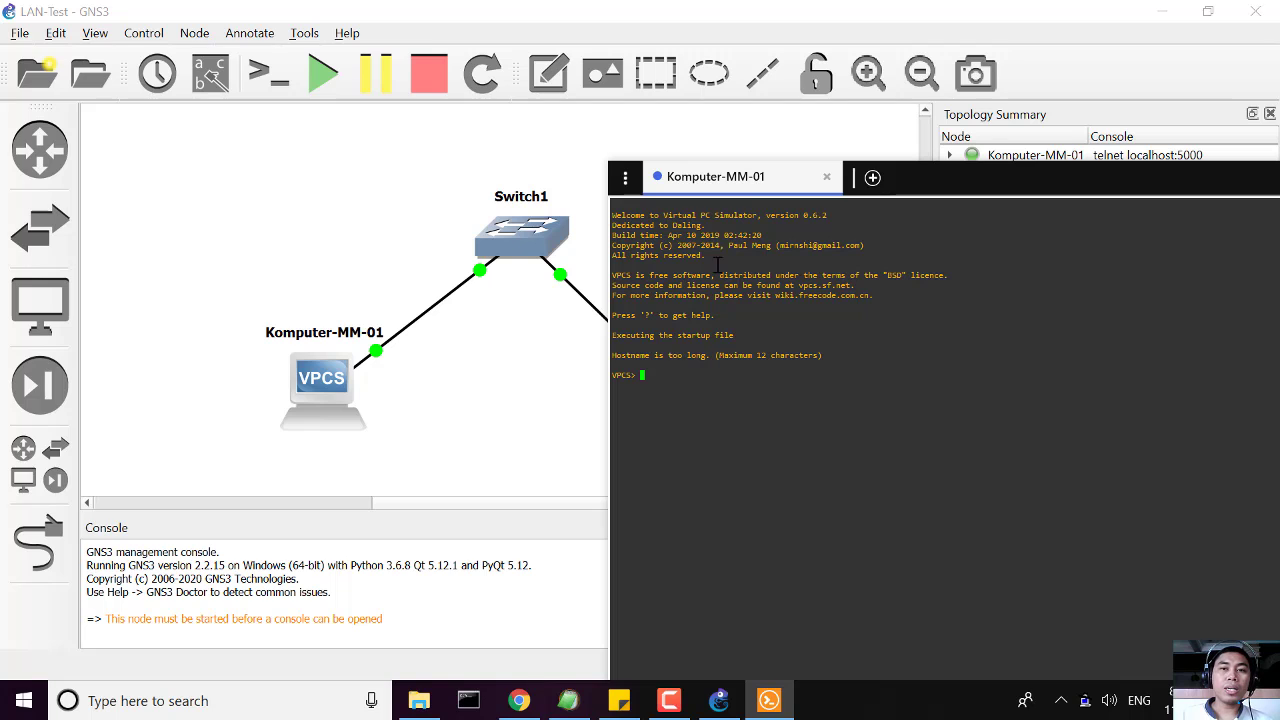
pyautogui.moveTo(725, 182); pyautogui.dragTo(810, 320)
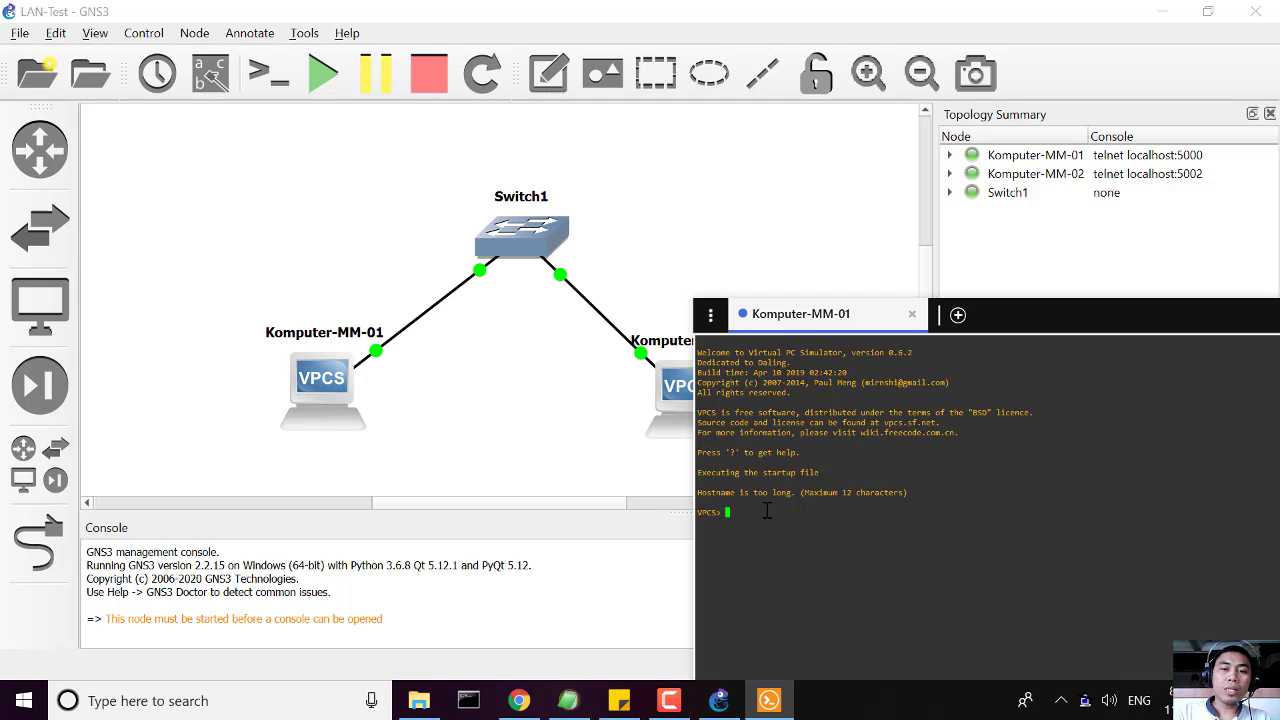
# Assign the IP address 192.168.1.100/24 to Komputer-MM-01 with the ip command in its console.
pyautogui.write('ip')
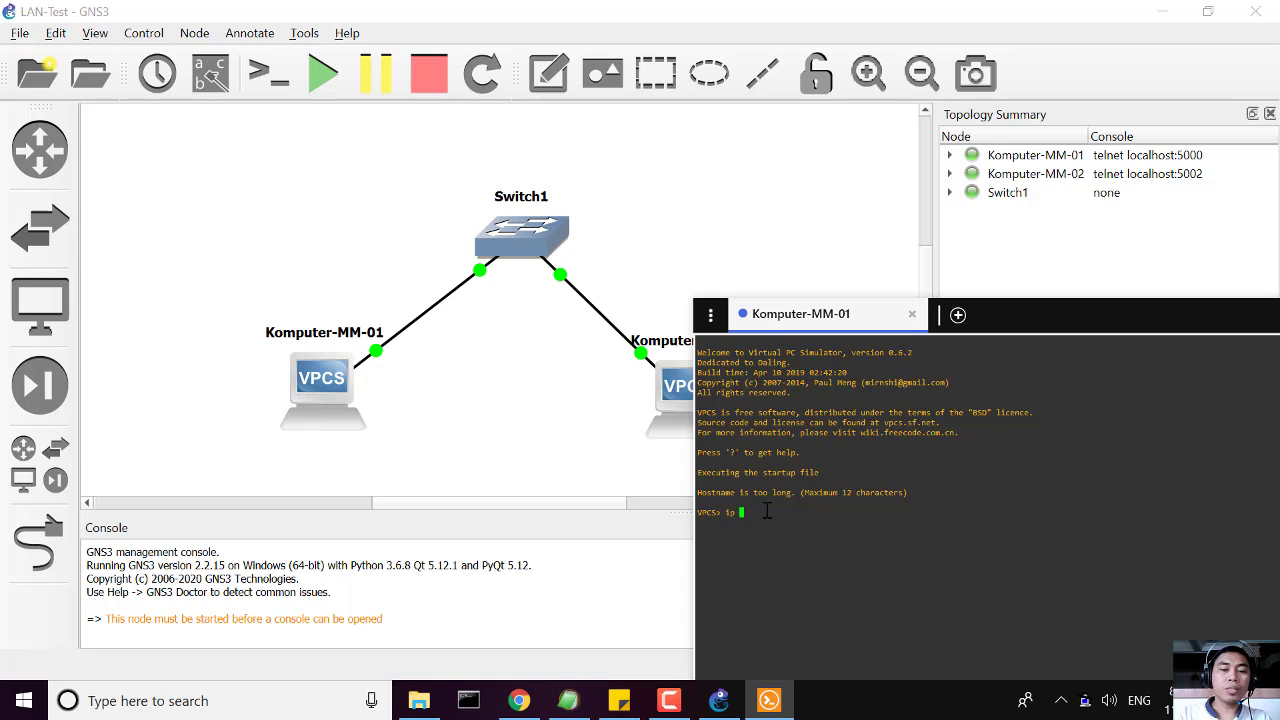
pyautogui.write(' 192')
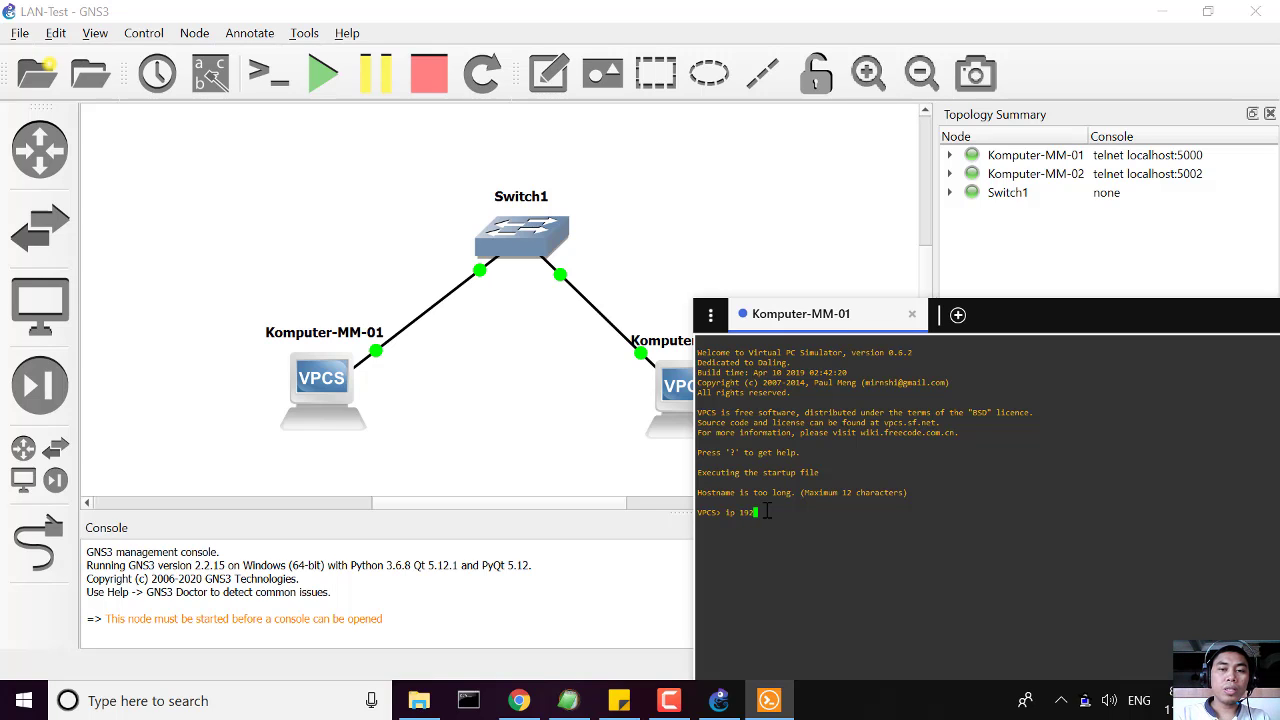
pyautogui.write('.16')
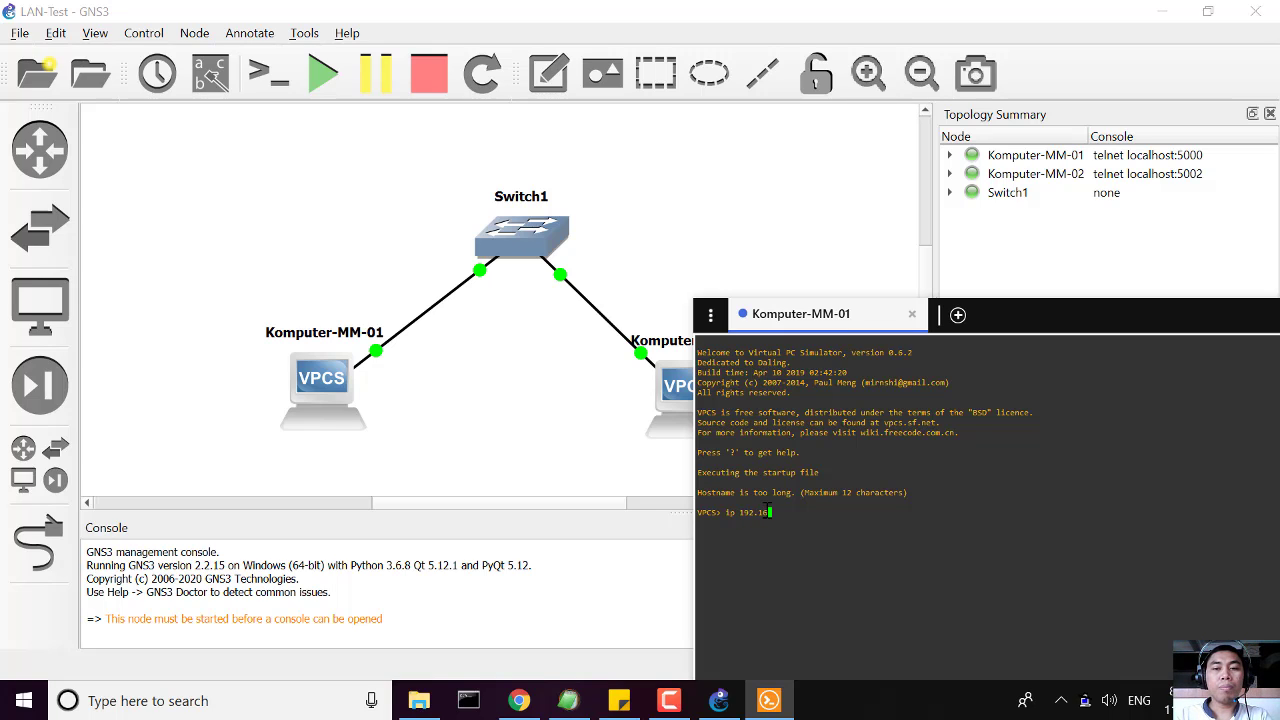
pyautogui.write('8.')
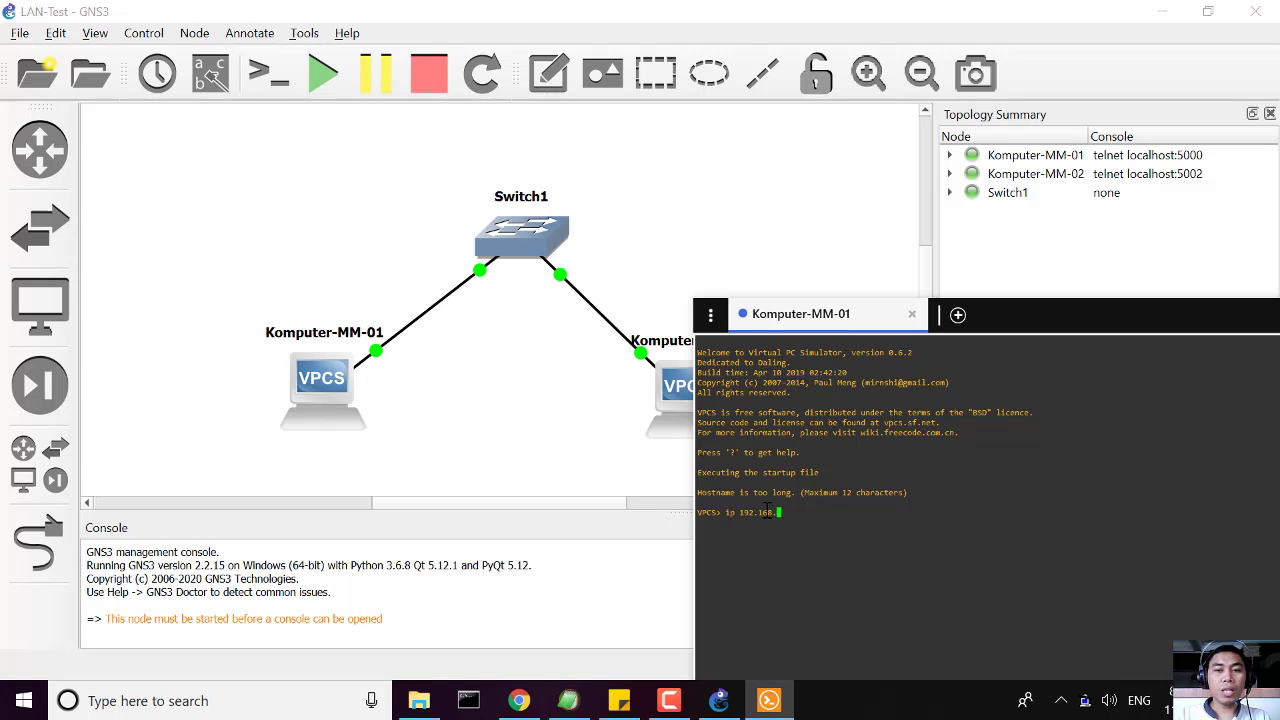
pyautogui.write('1.')
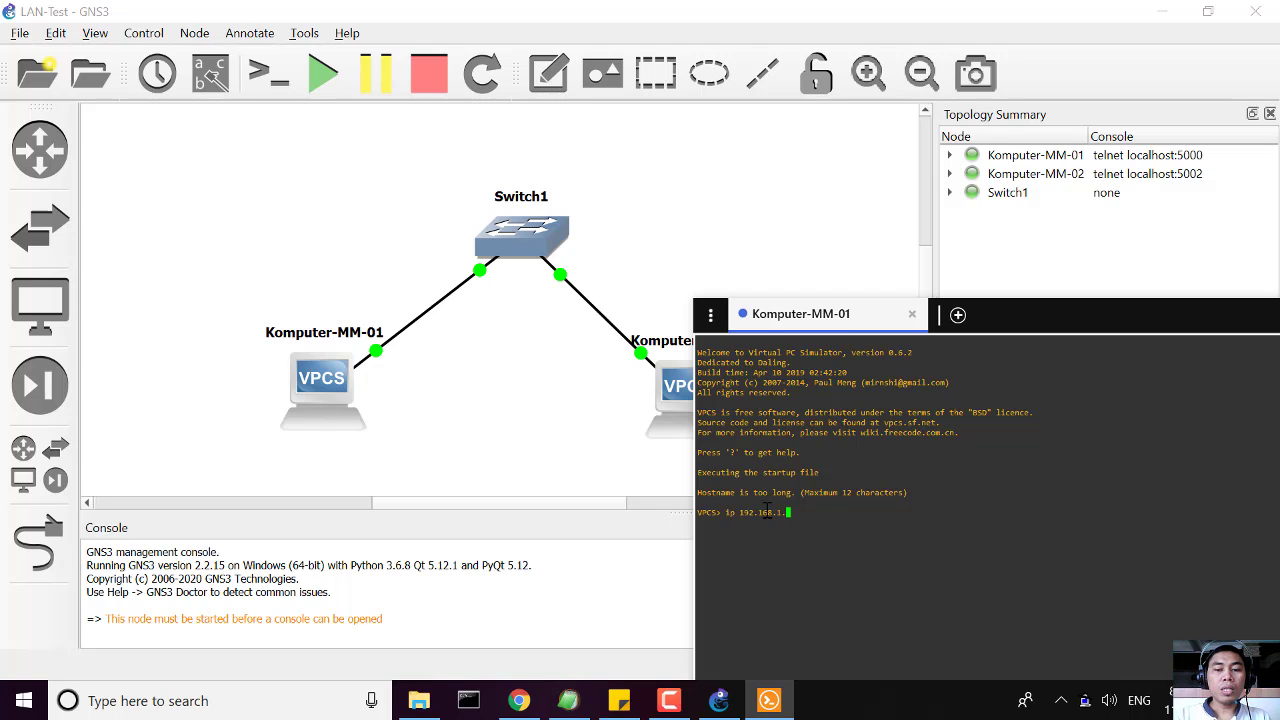
pyautogui.write('1')
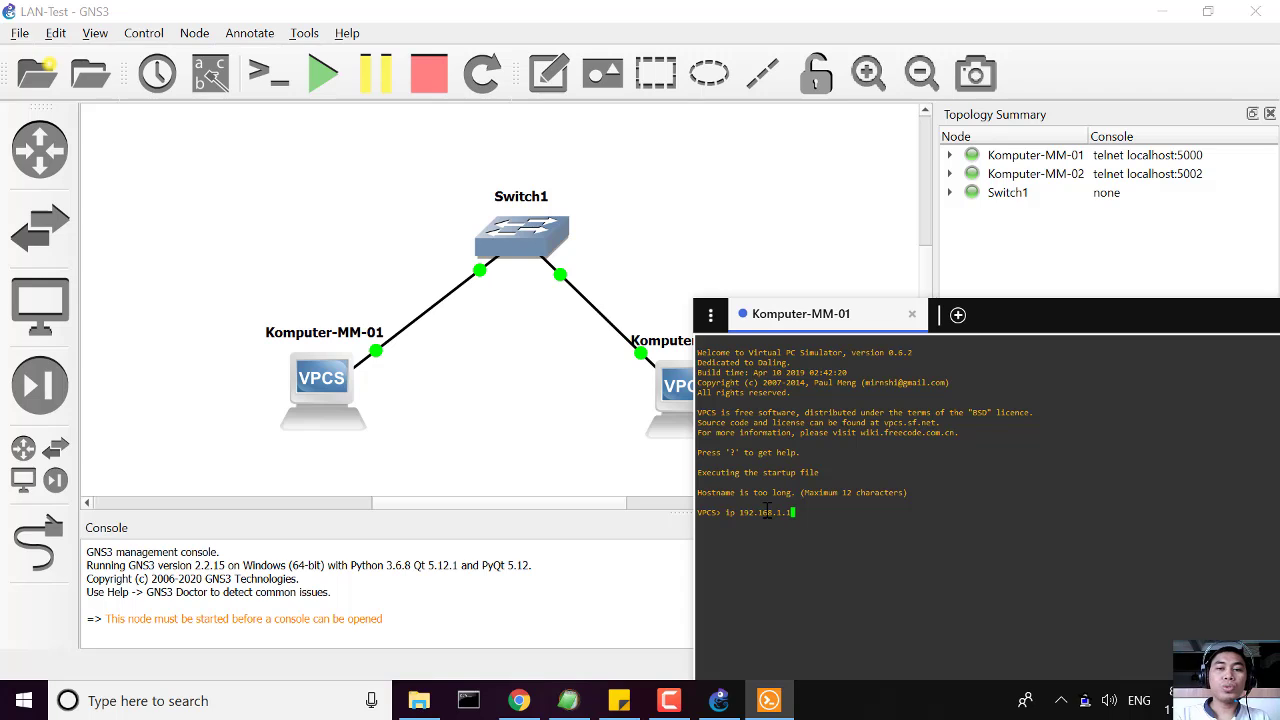
pyautogui.write('00')
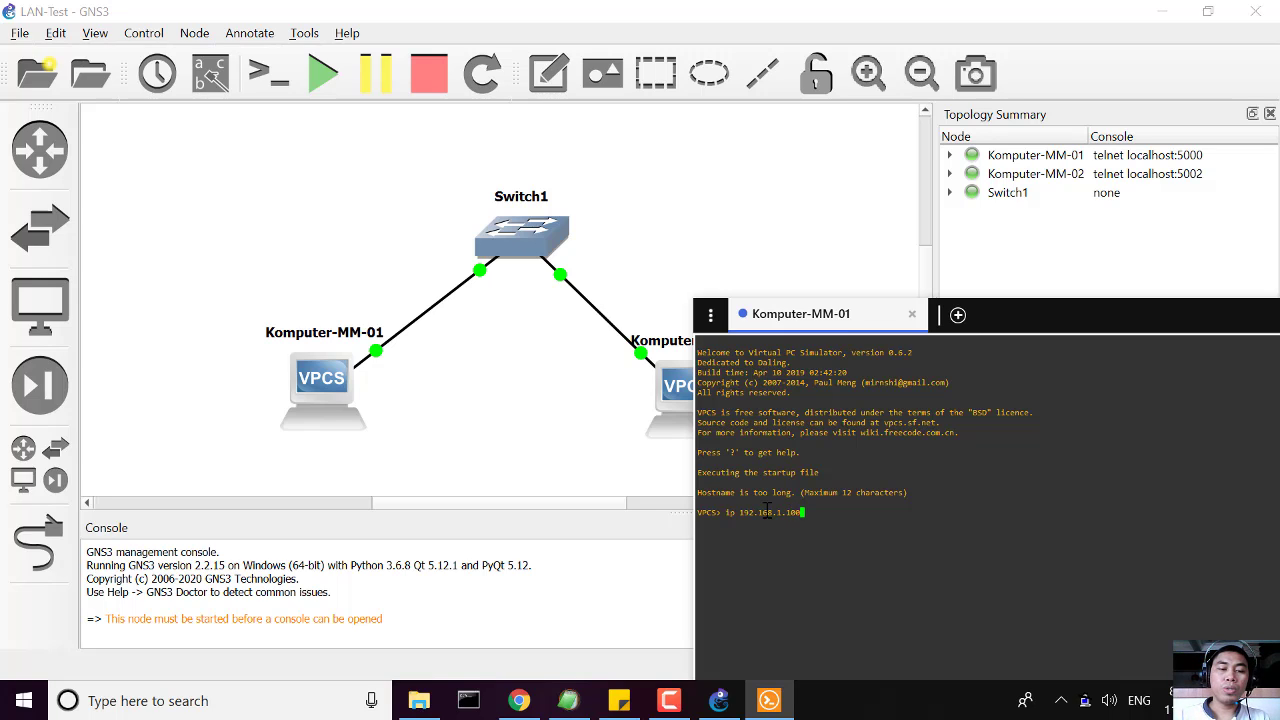
pyautogui.write('/24')
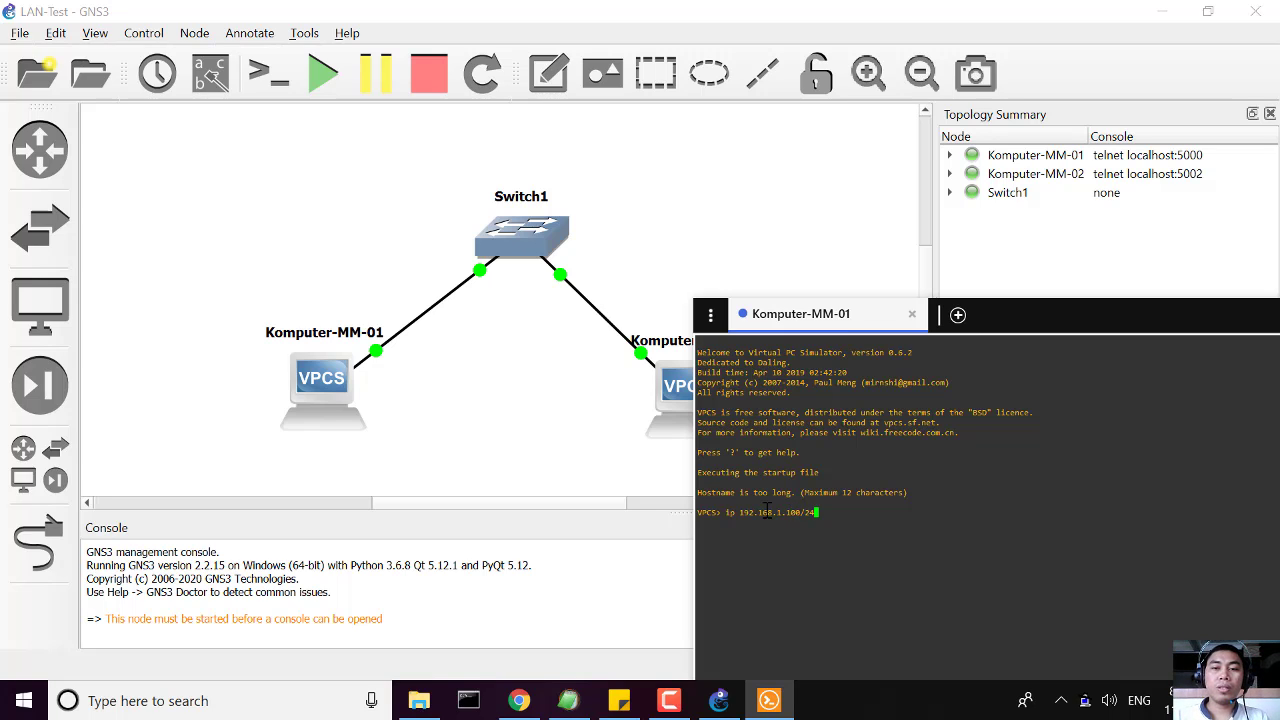
pyautogui.press('Return')
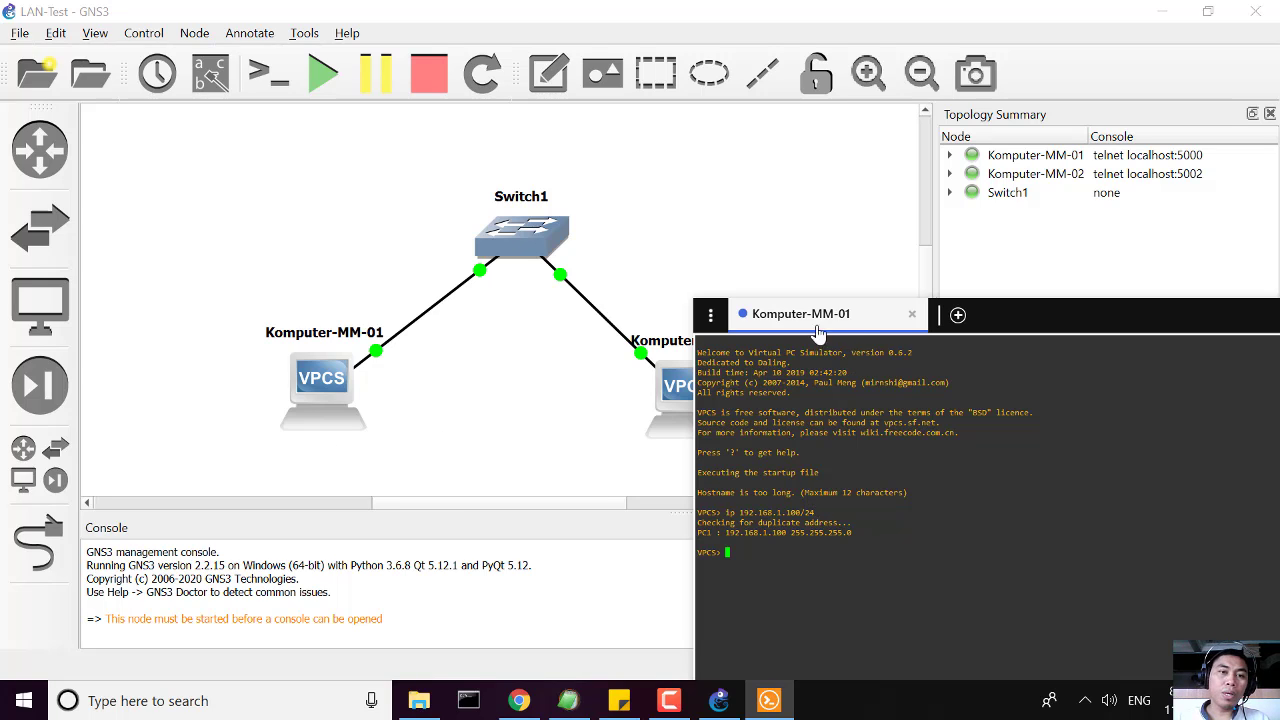
# Add a note reading "IP: 192.168.1.100/24" below Komputer-MM-01 in the topology.
pyautogui.click(335, 450)
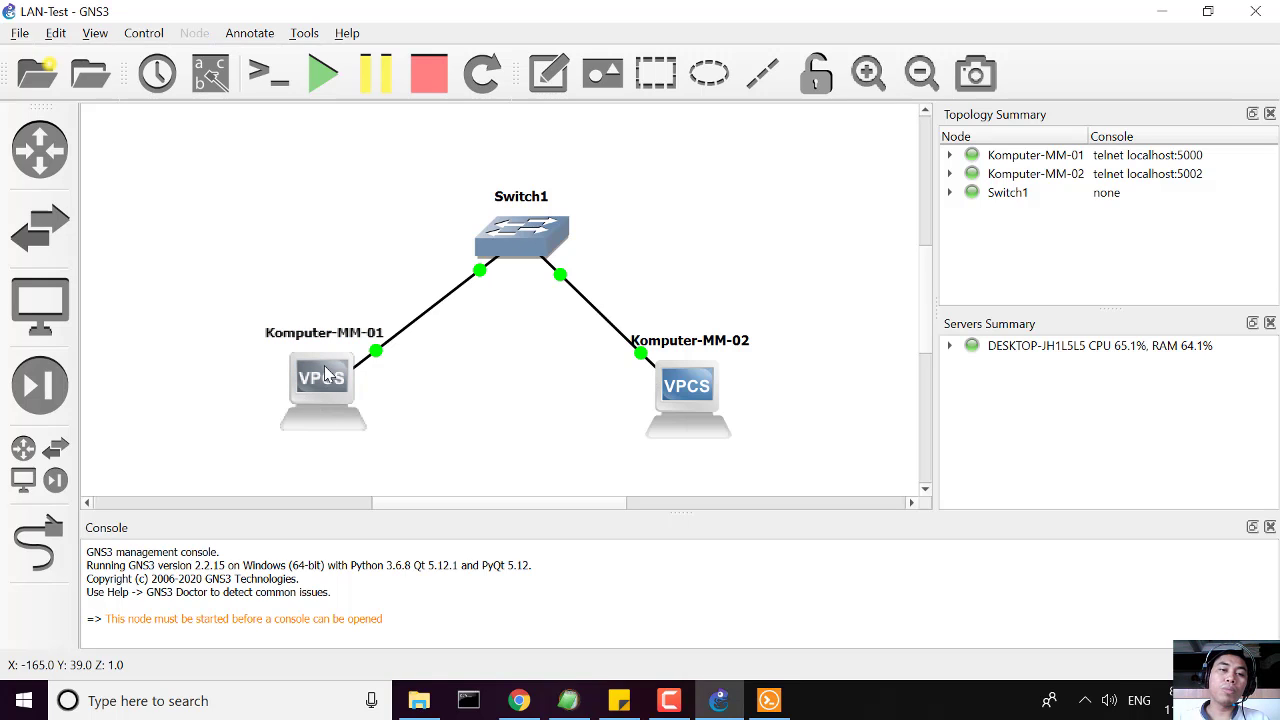
pyautogui.click(249, 36)
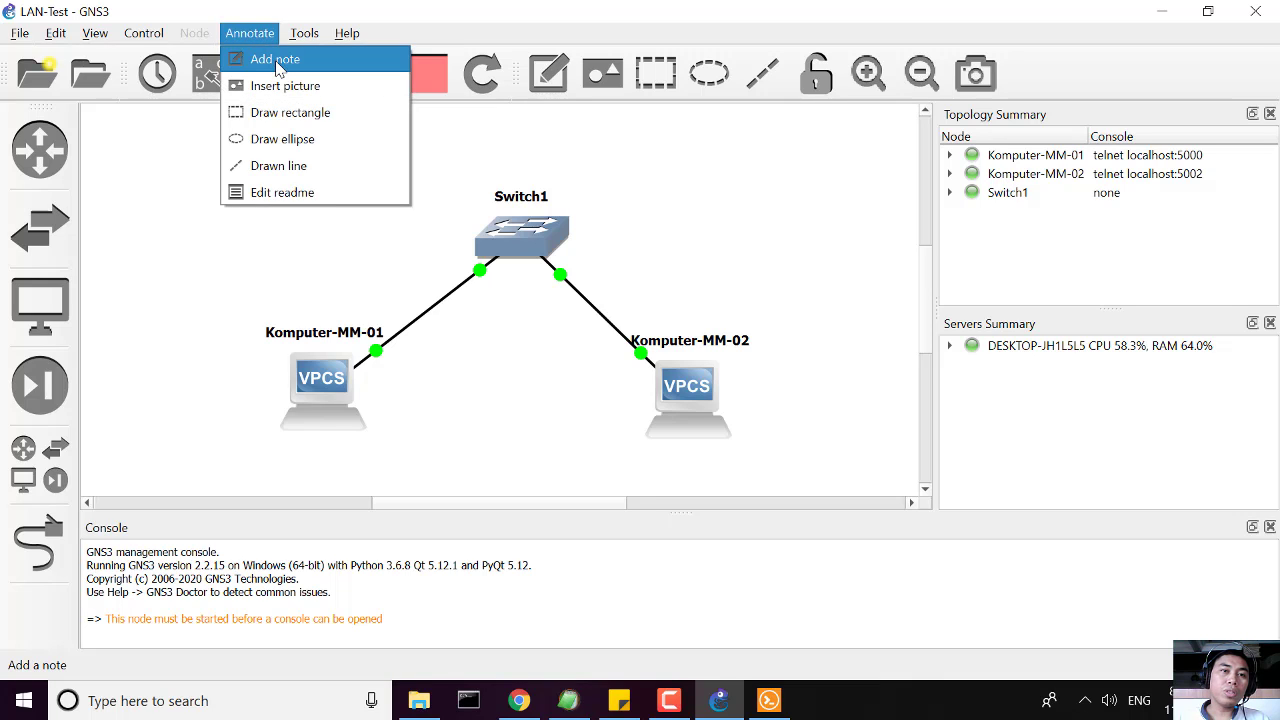
pyautogui.click(272, 59)
pyautogui.click(311, 455)
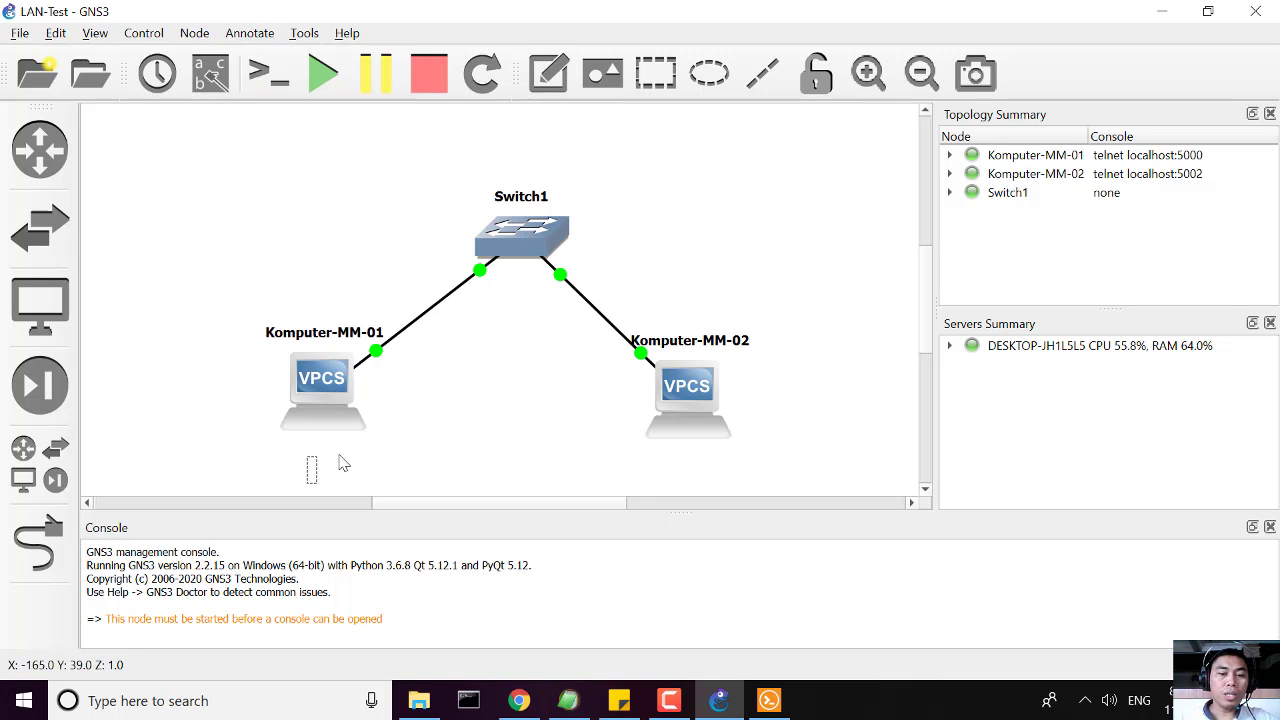
pyautogui.write('IP:')
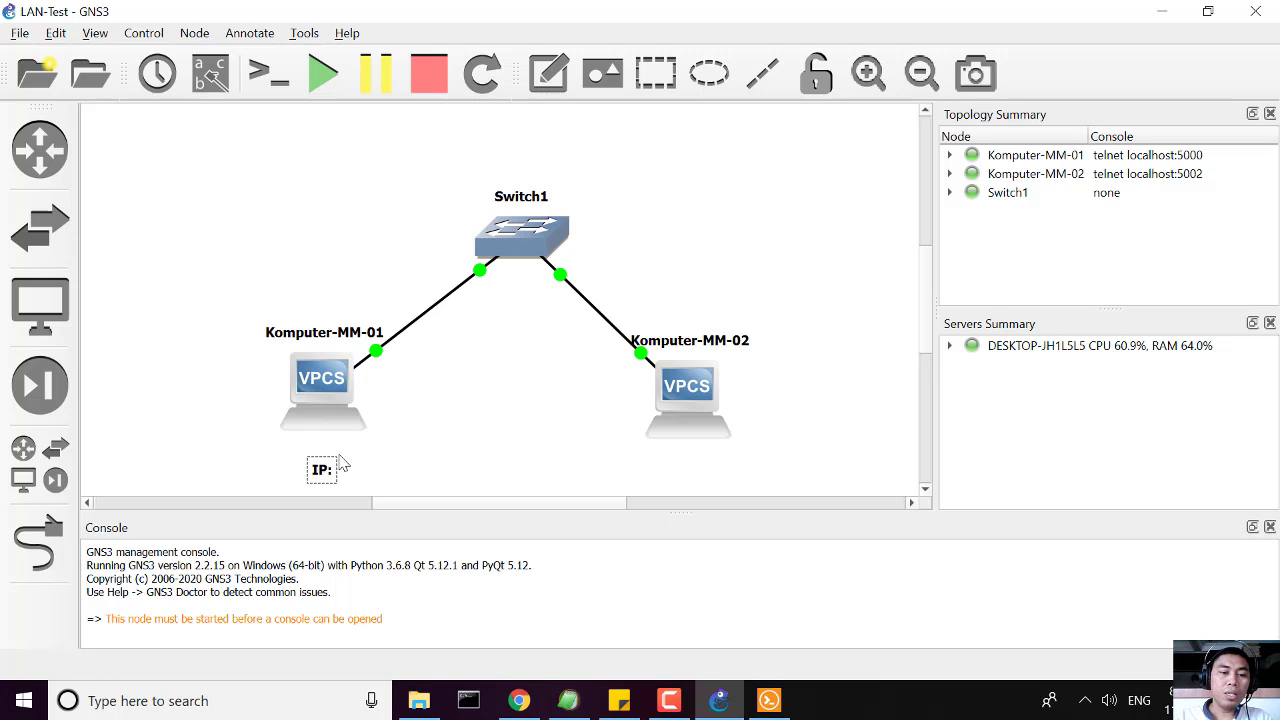
pyautogui.write(' 192')
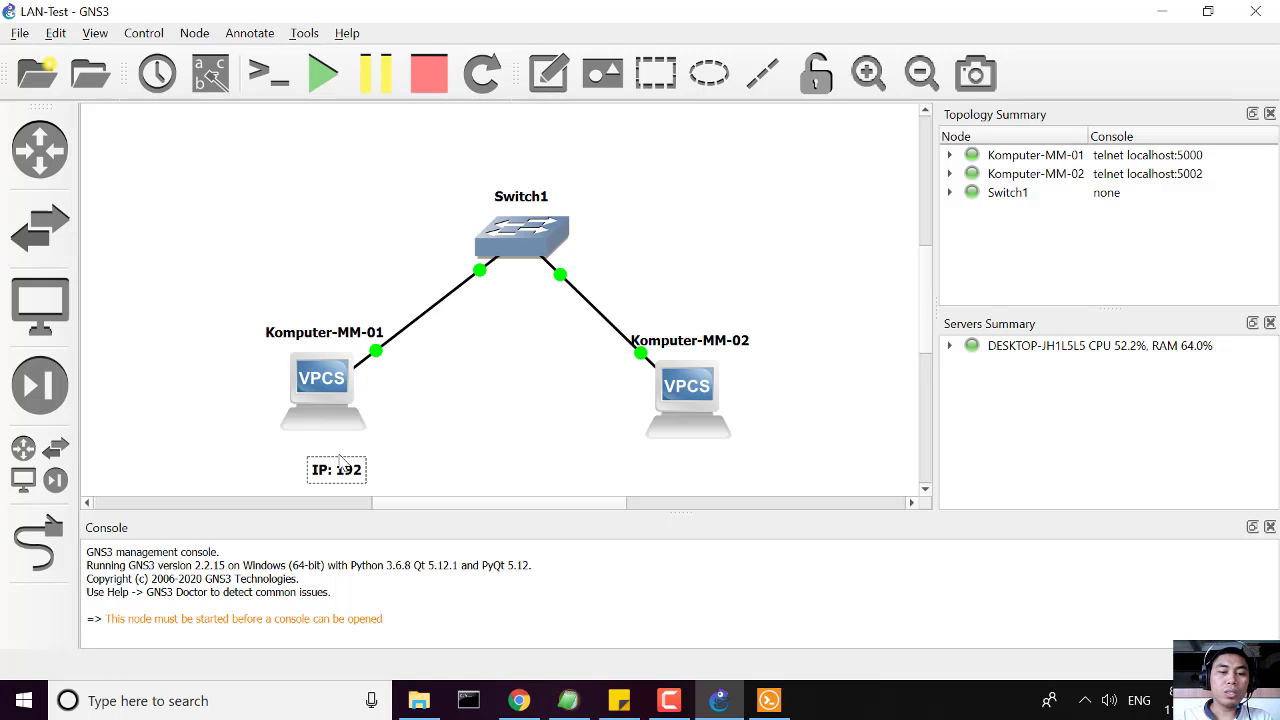
pyautogui.write('.168.')
pyautogui.write('1')
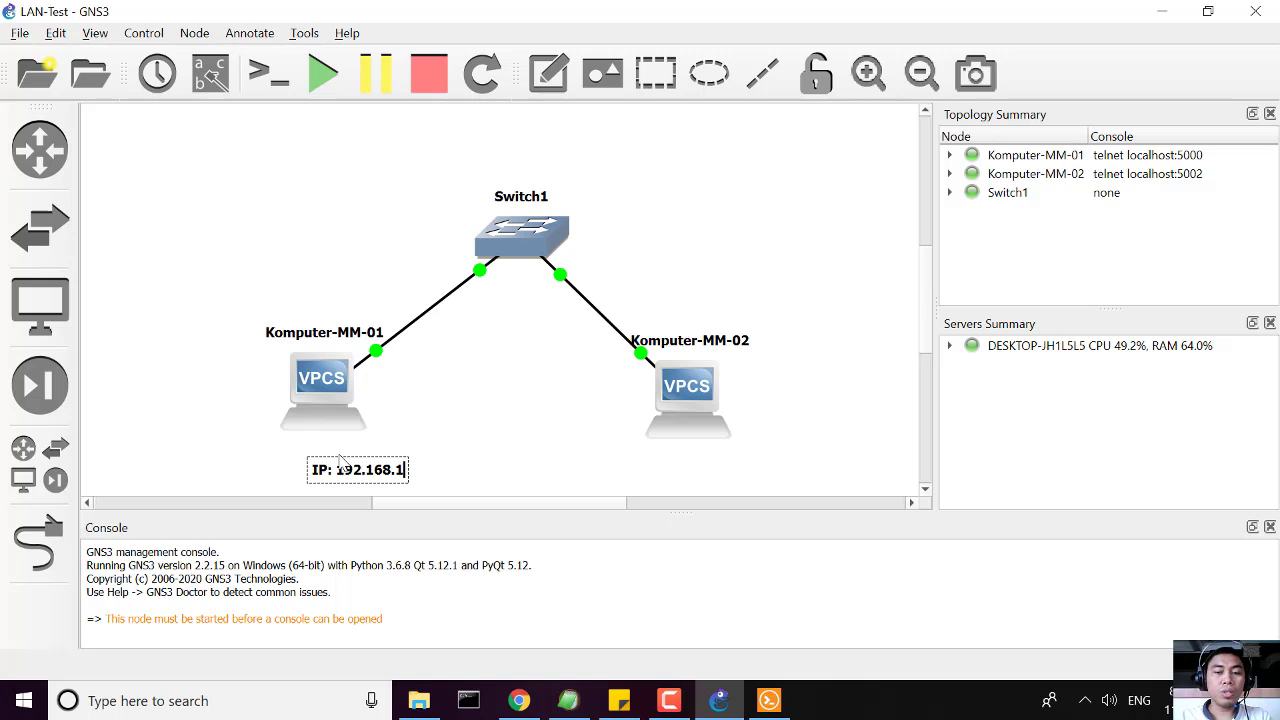
pyautogui.write('.100/')
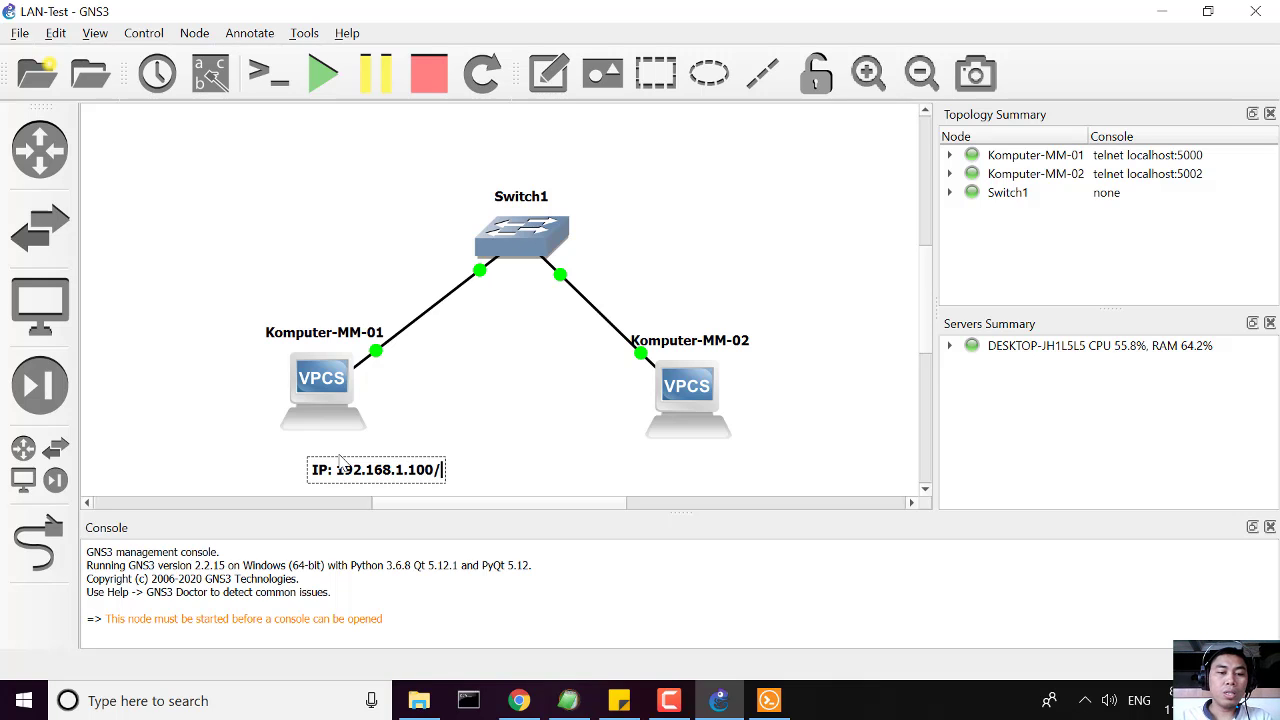
pyautogui.write('24')
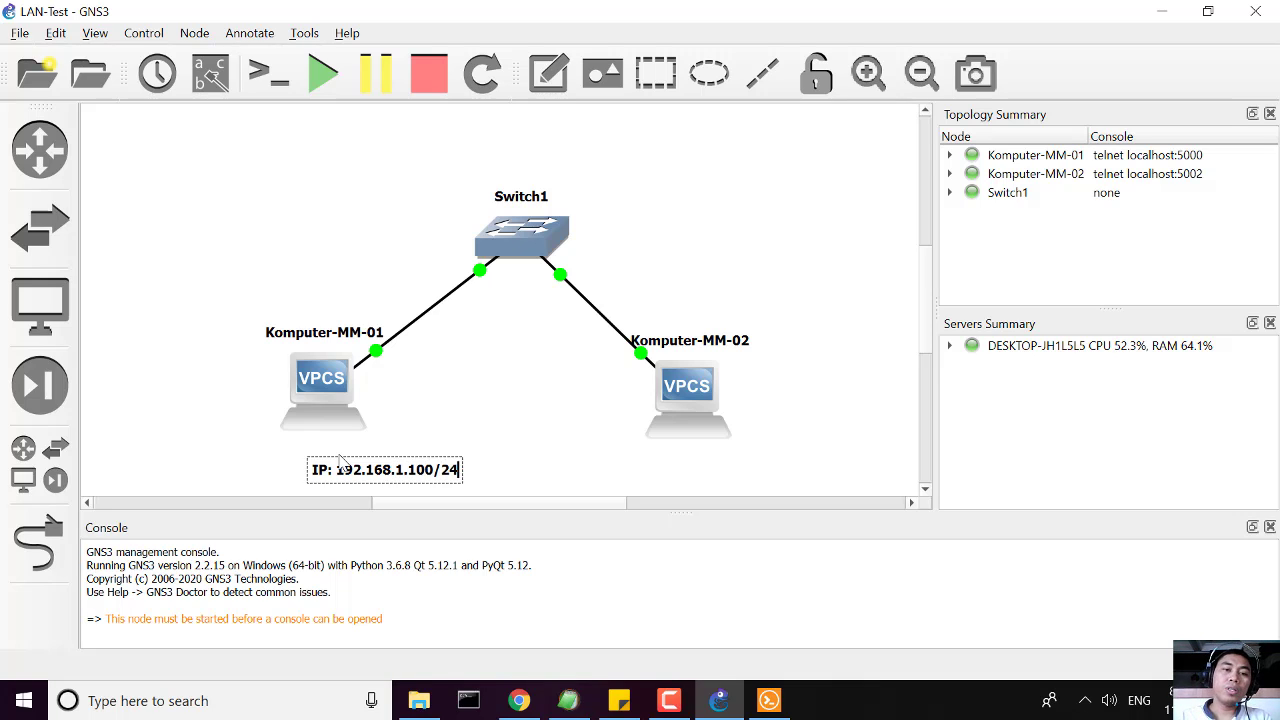
pyautogui.press('Return')
pyautogui.press('BackSpace')
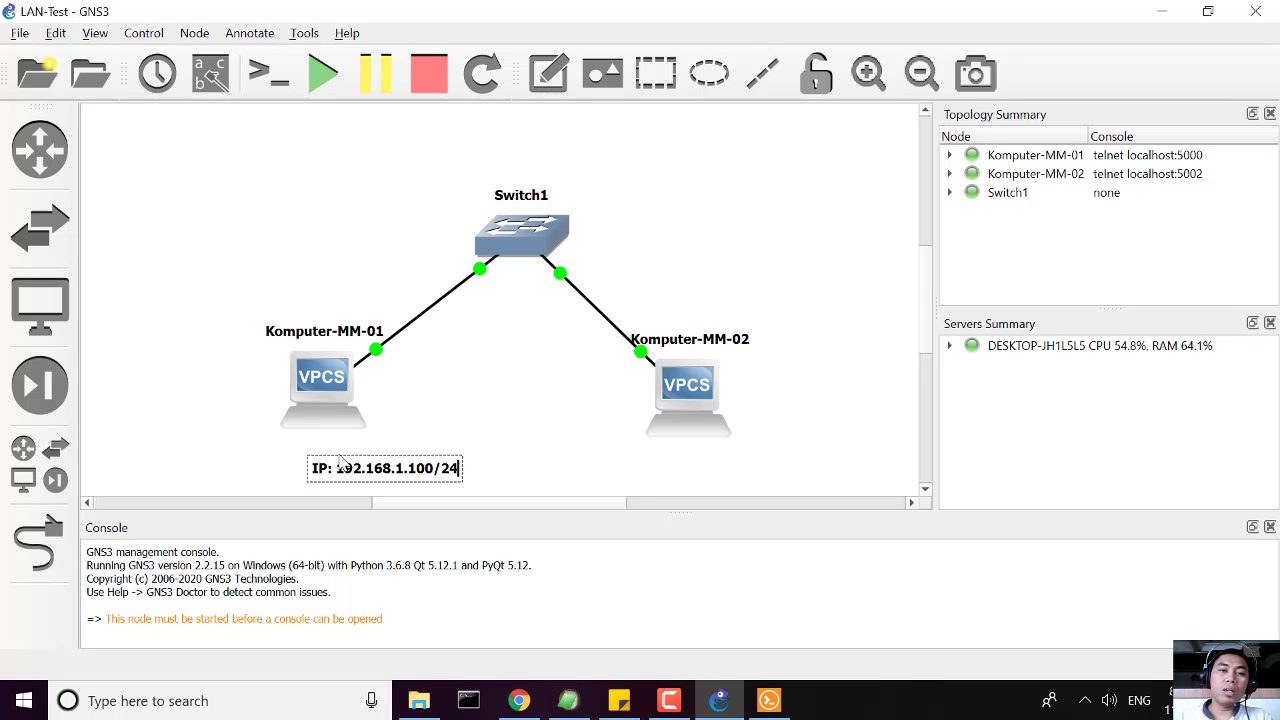
pyautogui.click(472, 386)
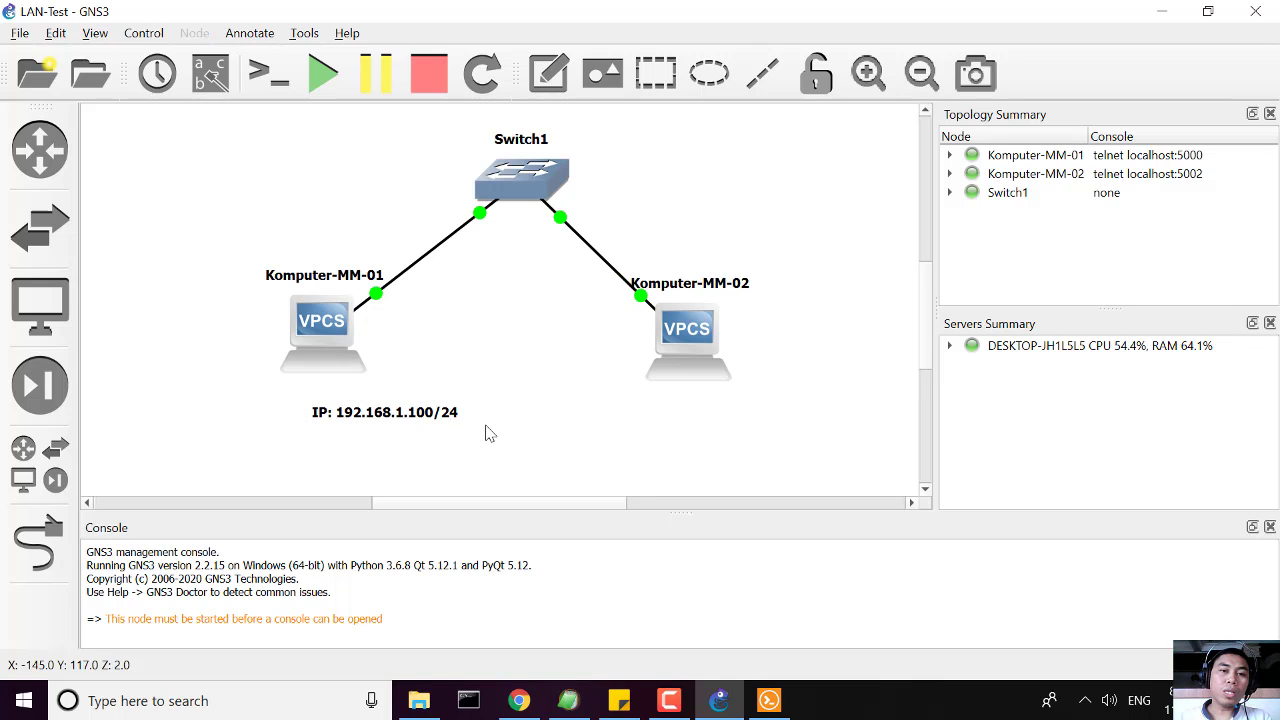
# Move the IP address note so it sits centred directly beneath Komputer-MM-01.
pyautogui.scroll(-1, 486, 431)
pyautogui.moveTo(393, 424); pyautogui.dragTo(327, 406)
pyautogui.click(470, 334)
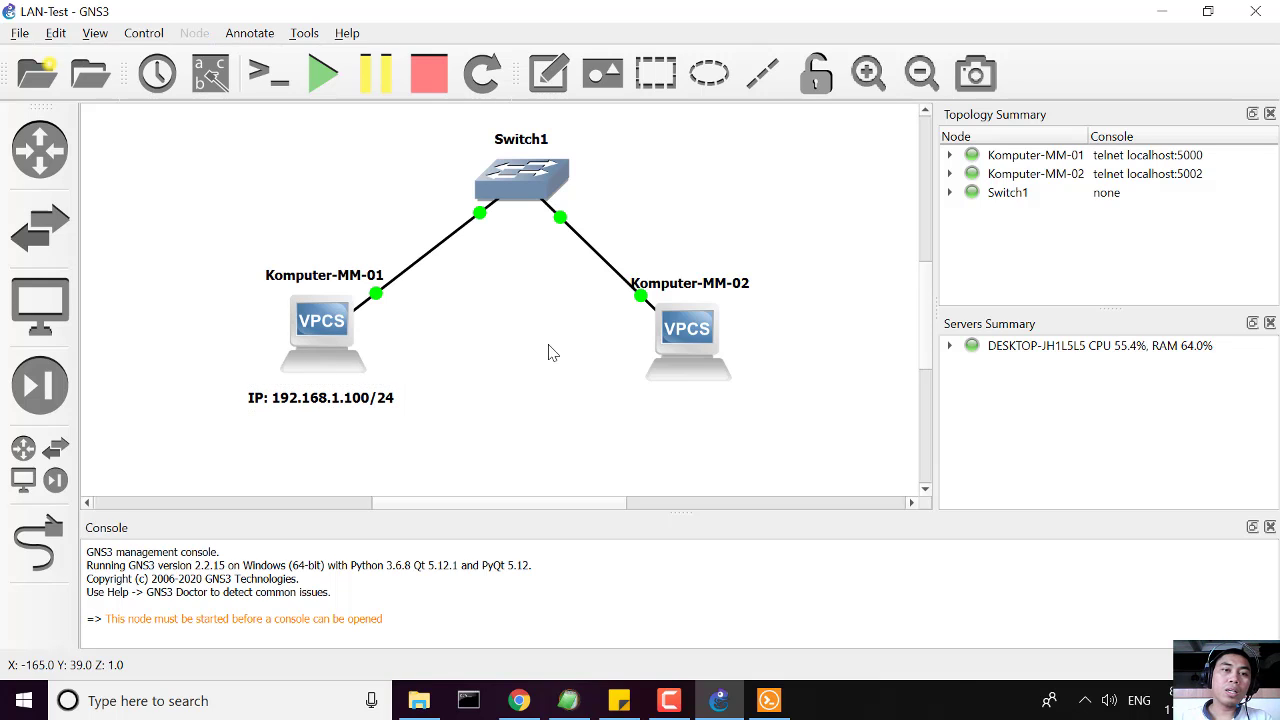
# Open the console of Komputer-MM-02 and reposition the console window so both computers stay uncovered in the topology.
pyautogui.scroll(1, 548, 352)
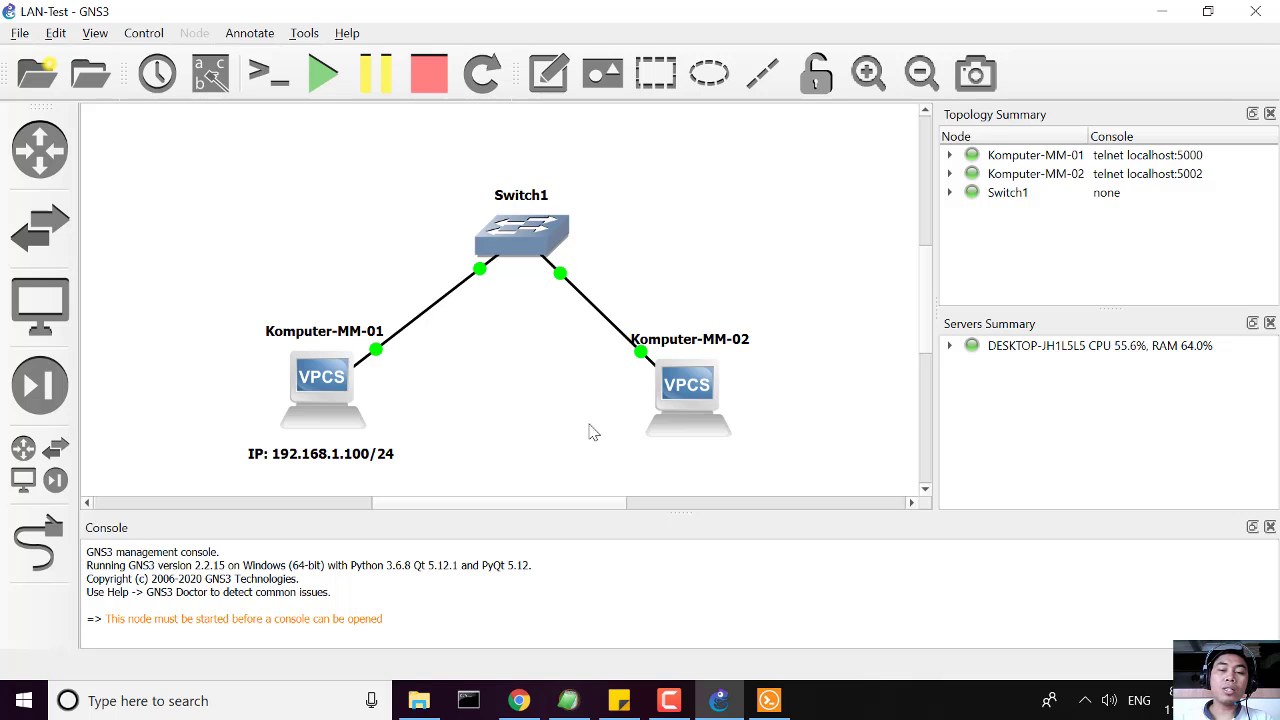
pyautogui.rightClick(684, 399)
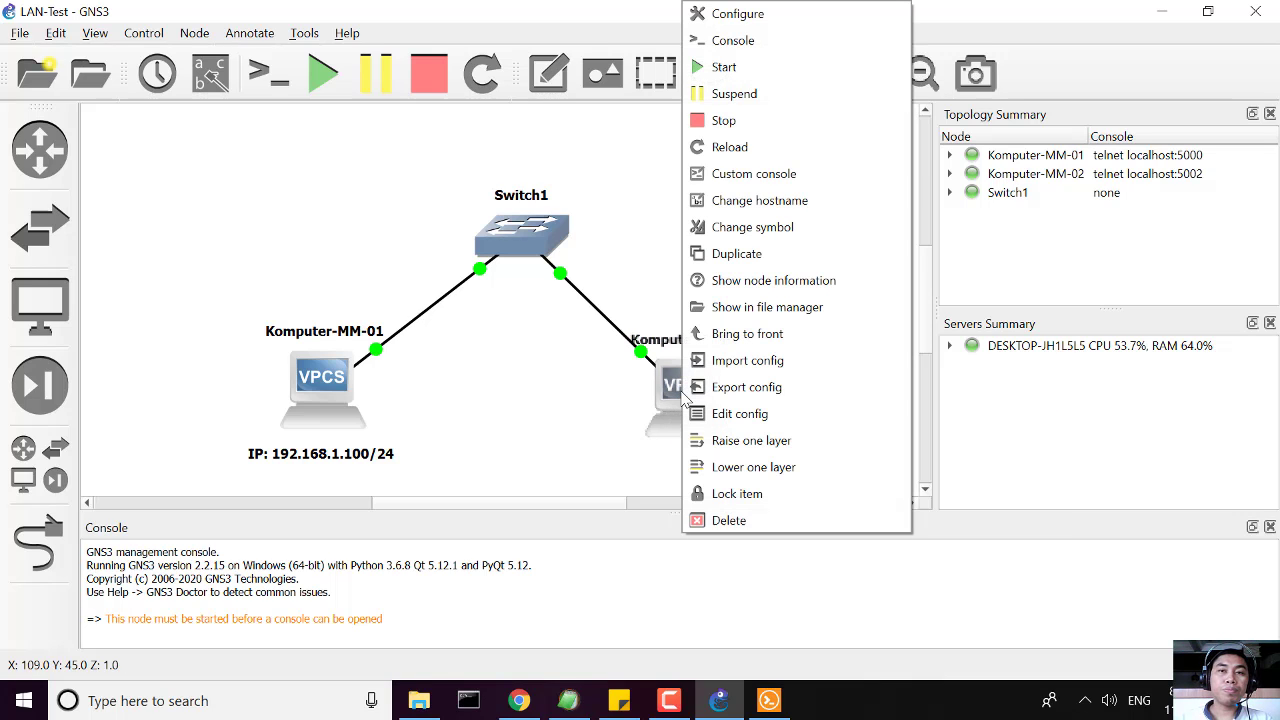
pyautogui.click(748, 52)
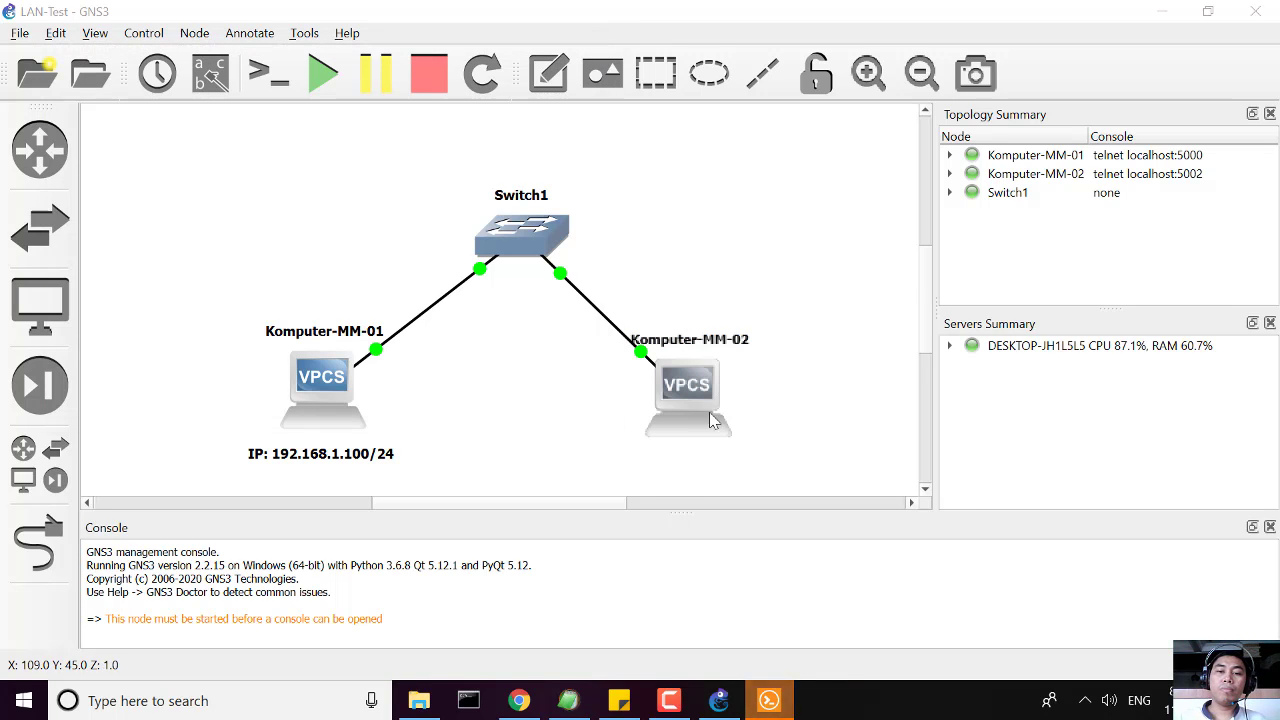
pyautogui.click(784, 705)
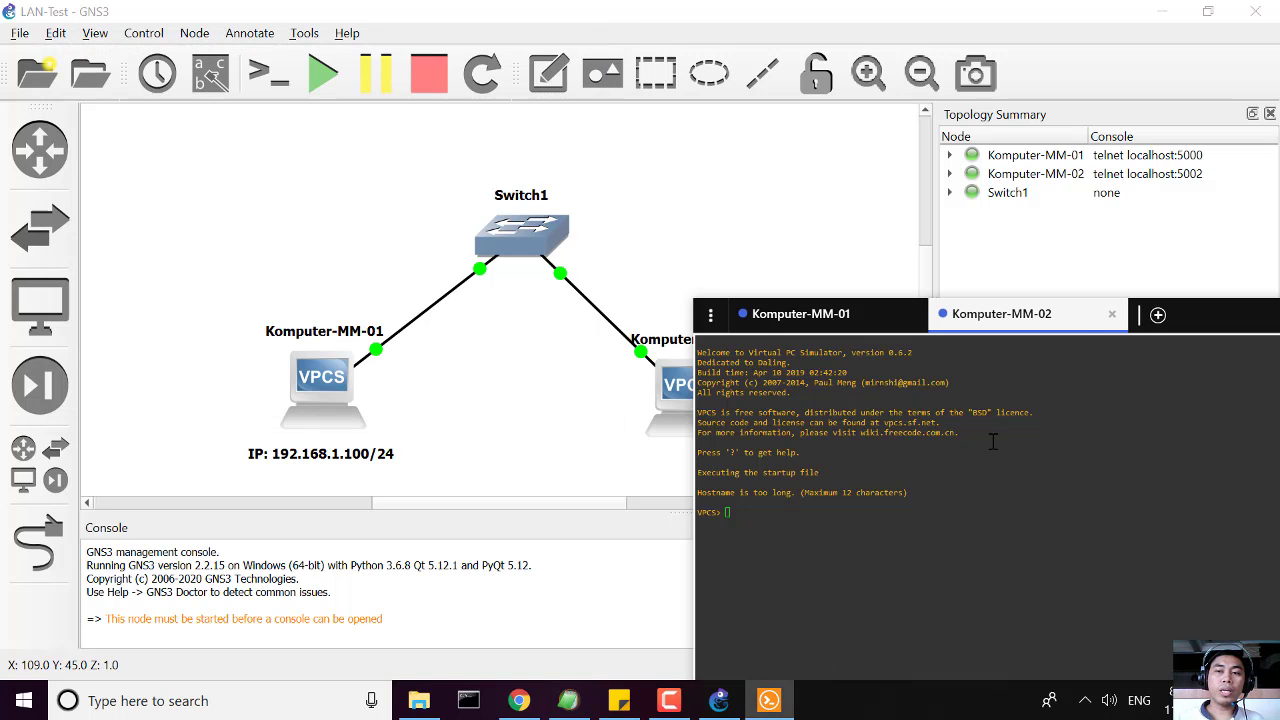
pyautogui.moveTo(1041, 327); pyautogui.dragTo(1093, 199)
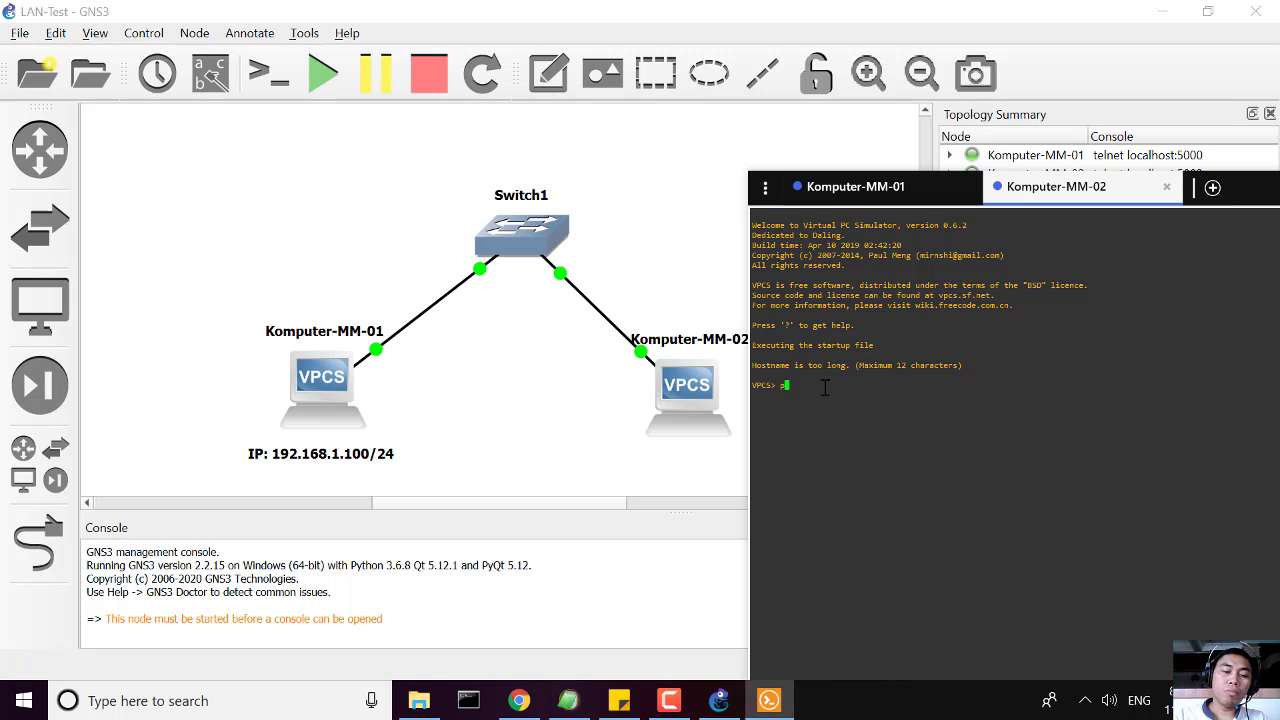
# Ping 192.168.1.100 from the Komputer-MM-02 console before that computer has an IP address.
pyautogui.write('ping ')
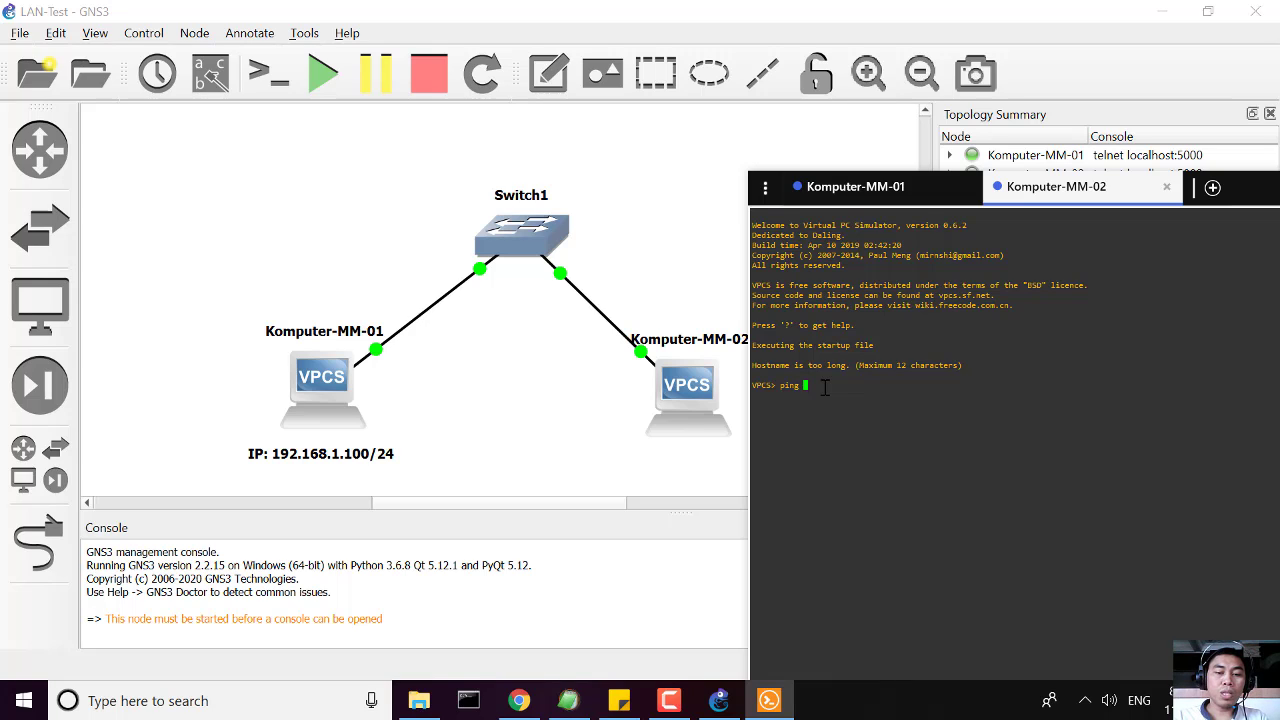
pyautogui.write('192.1')
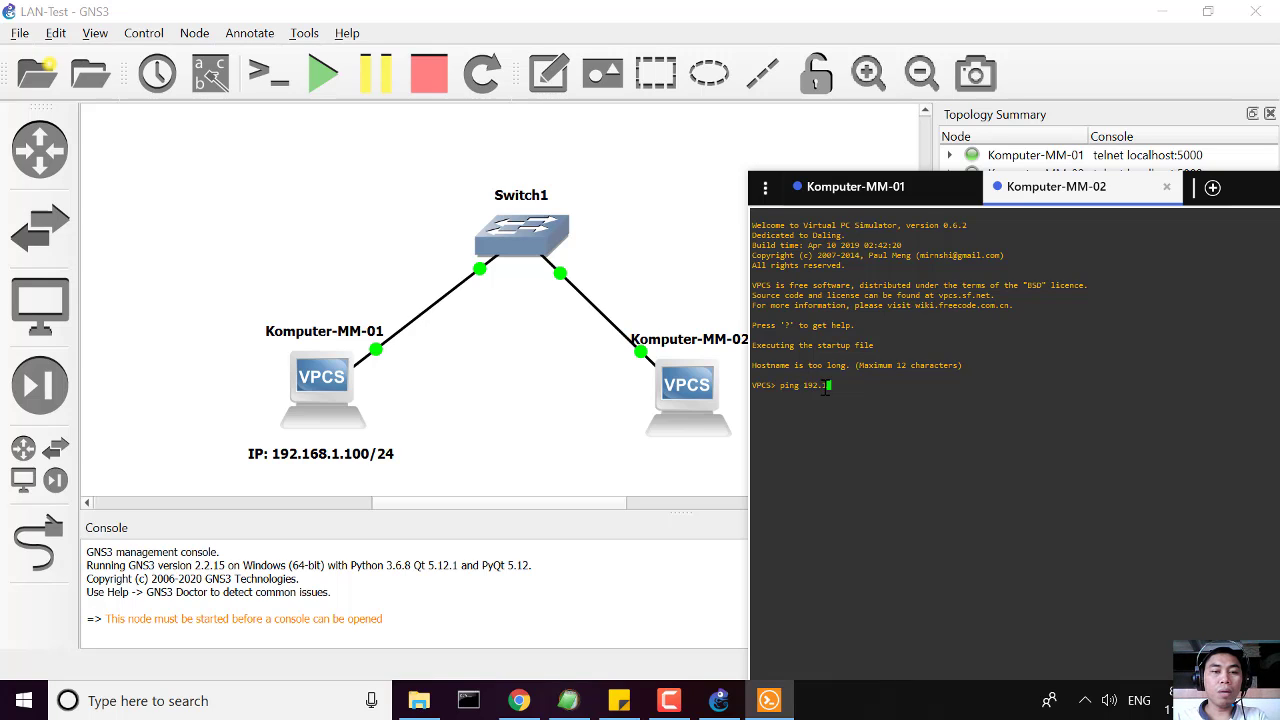
pyautogui.write('68.1.')
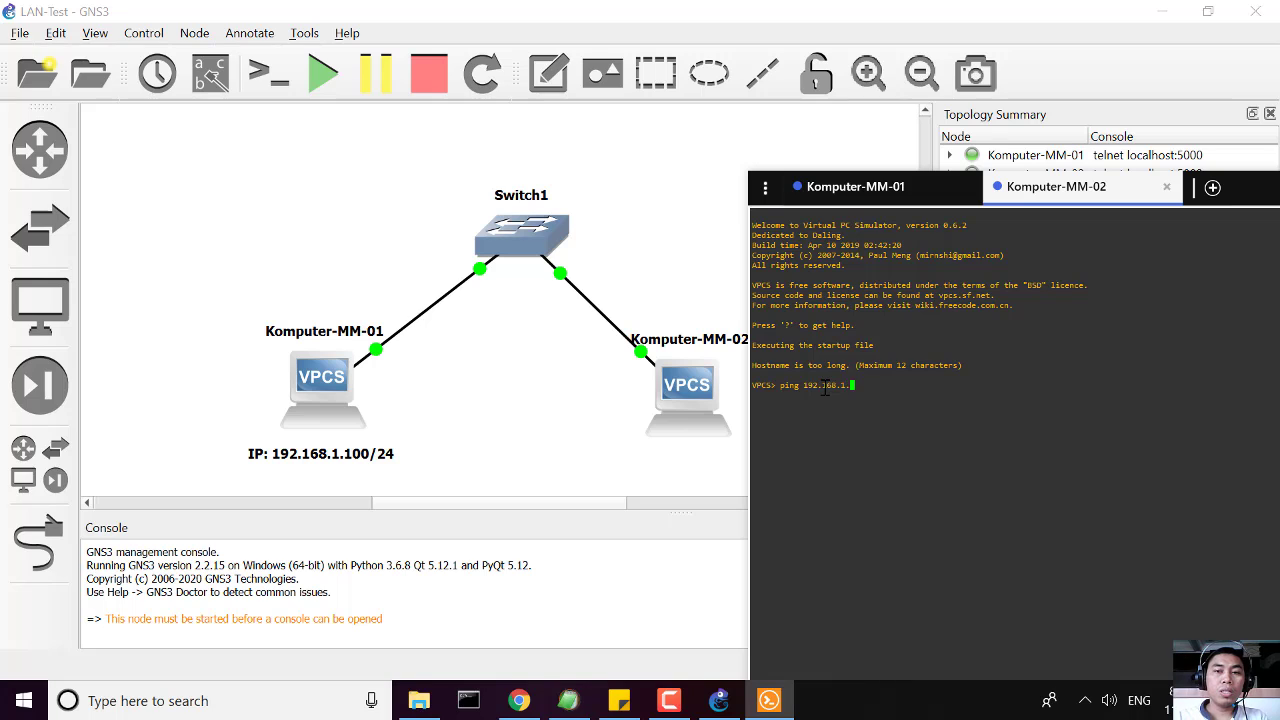
pyautogui.write('100')
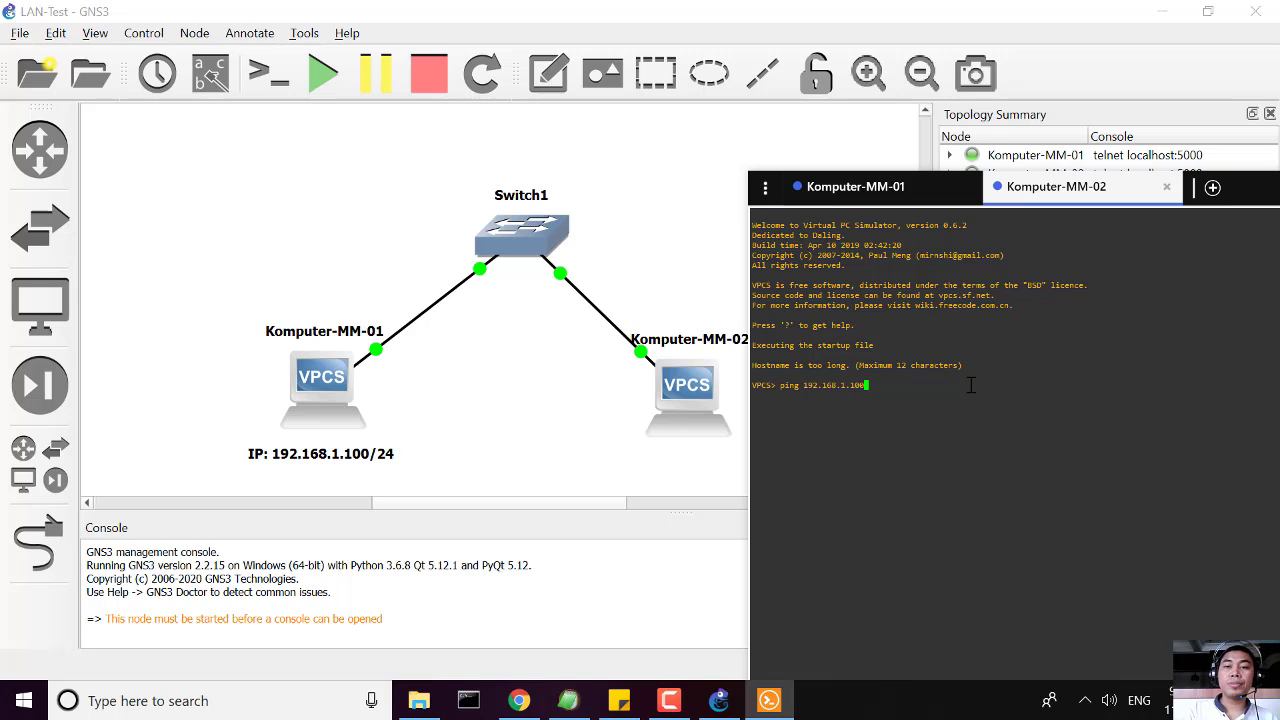
pyautogui.press('Return')
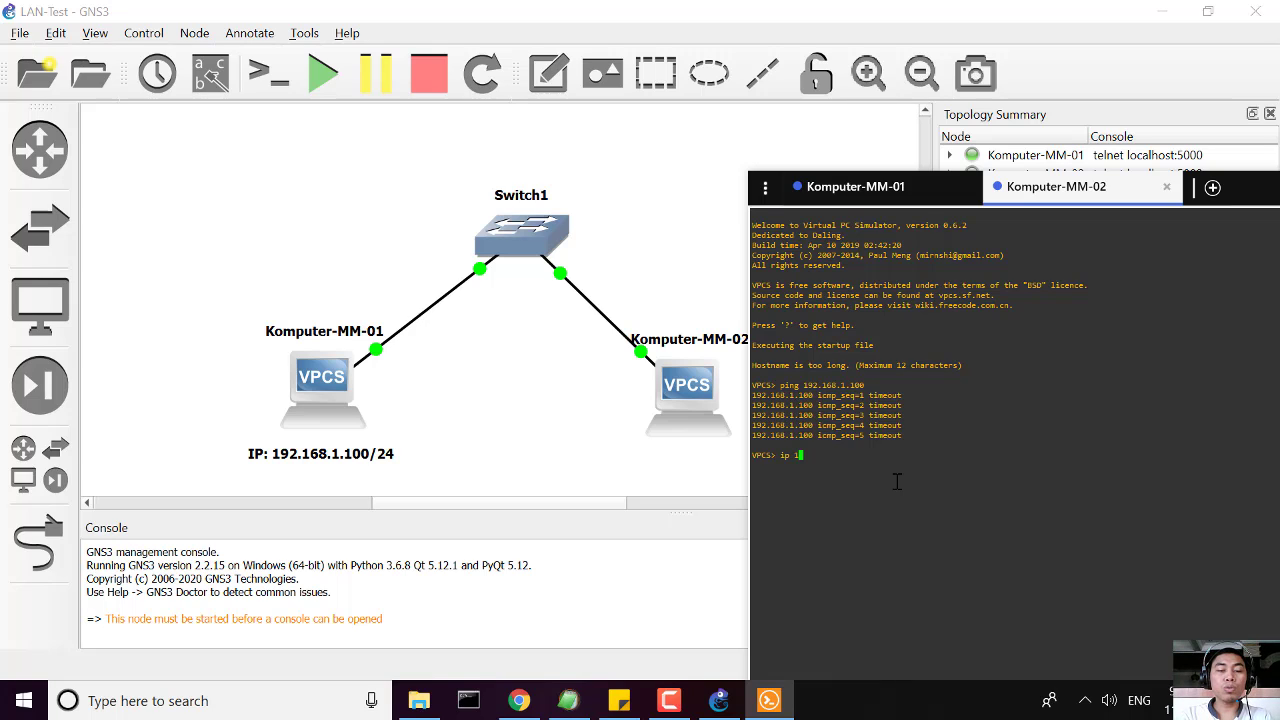
# Assign the IP address 192.168.1.120 to Komputer-MM-02 with the ip command in its console.
pyautogui.write('192.168')
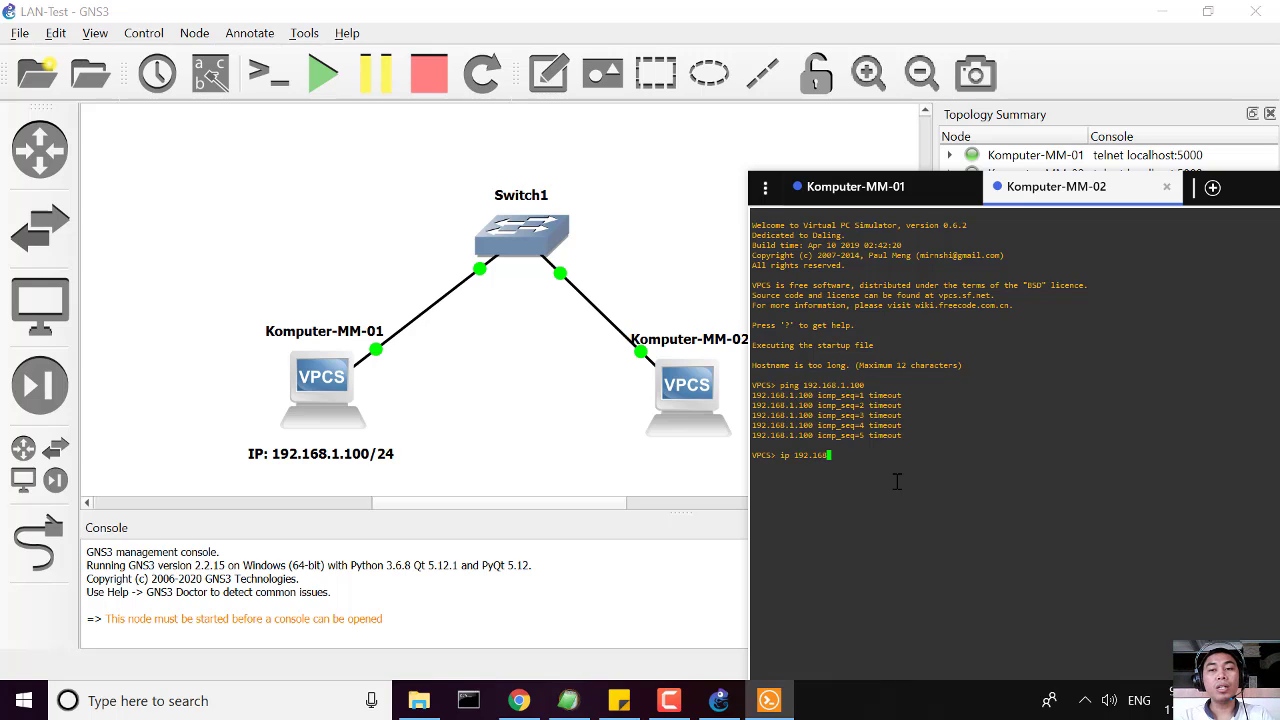
pyautogui.write('.')
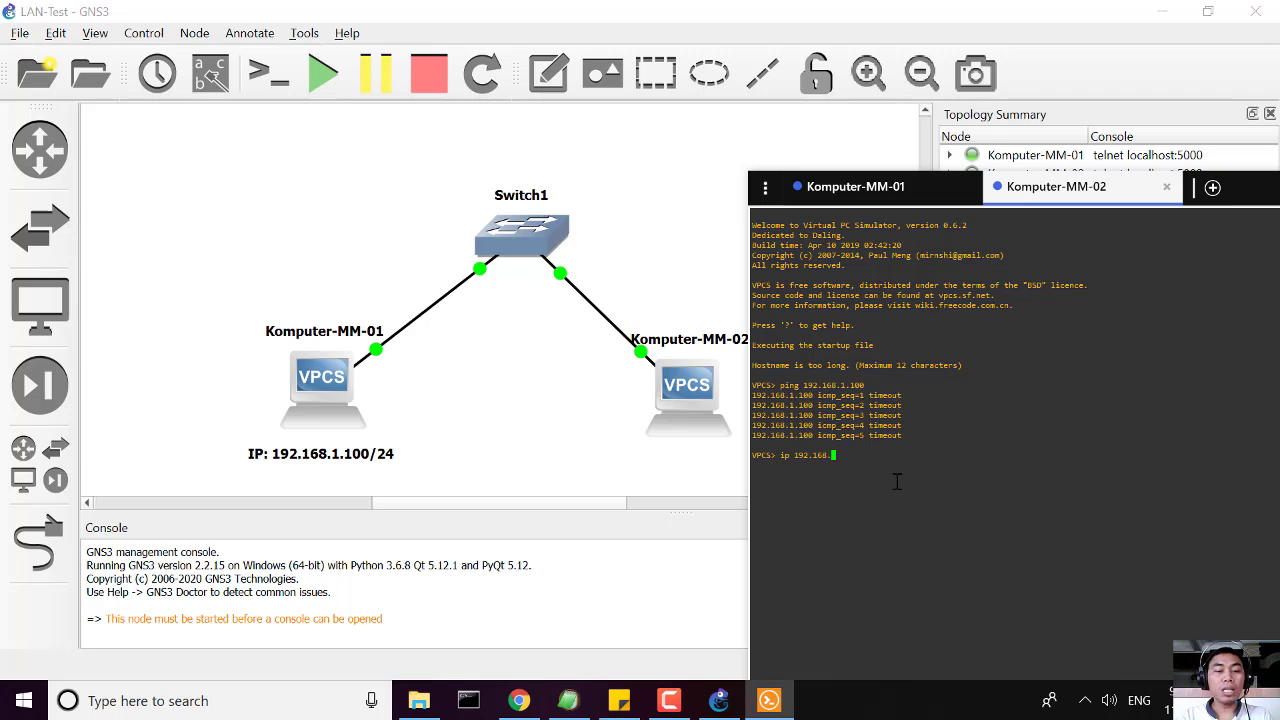
pyautogui.write('1.1')
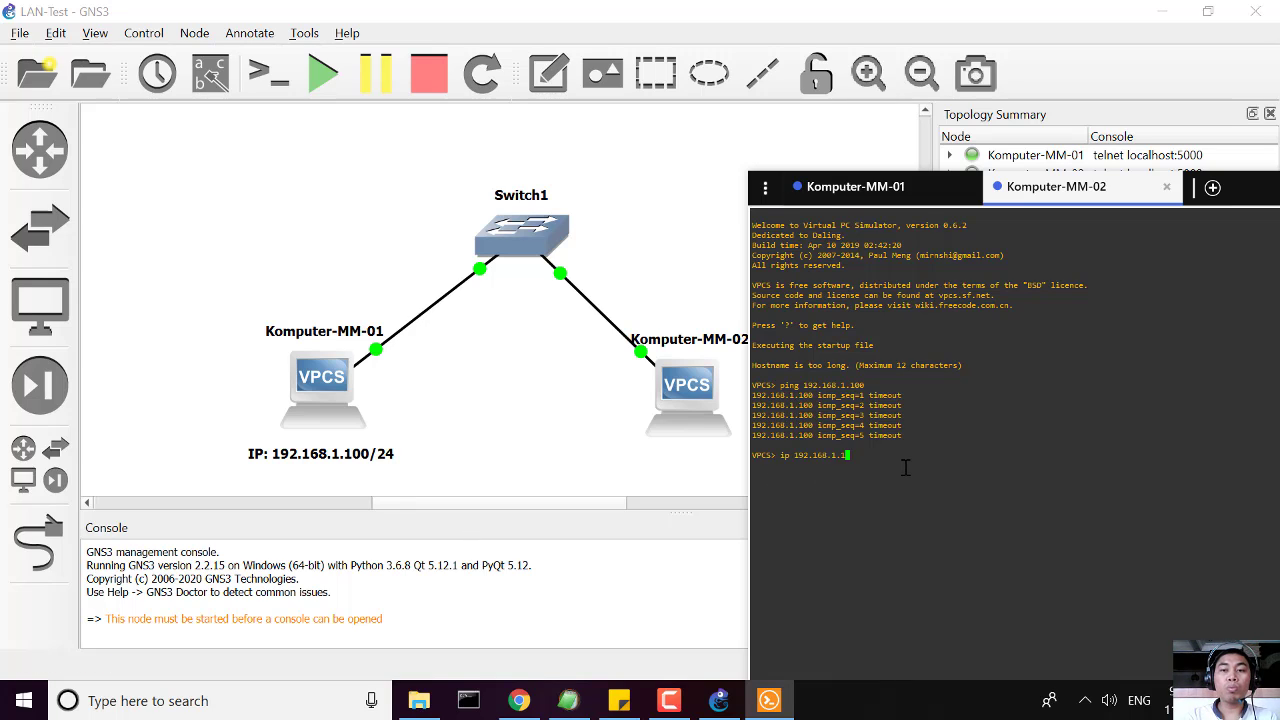
pyautogui.write('20')
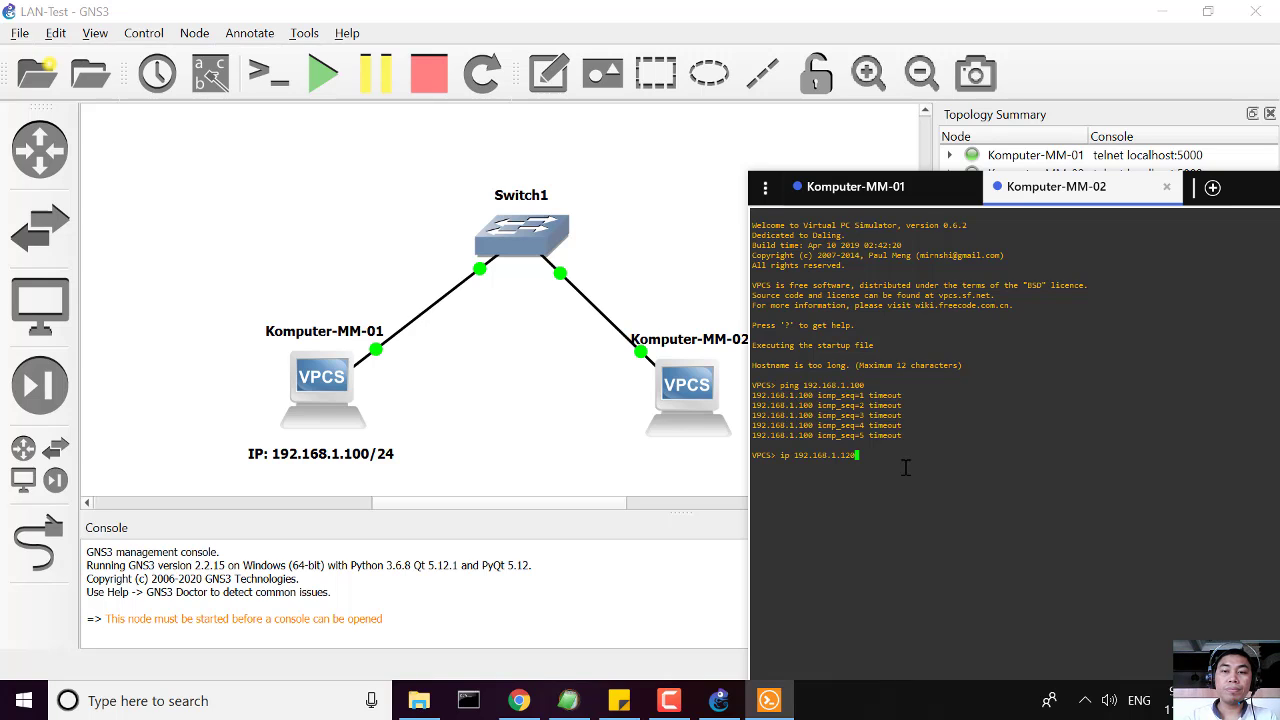
pyautogui.press('Return')
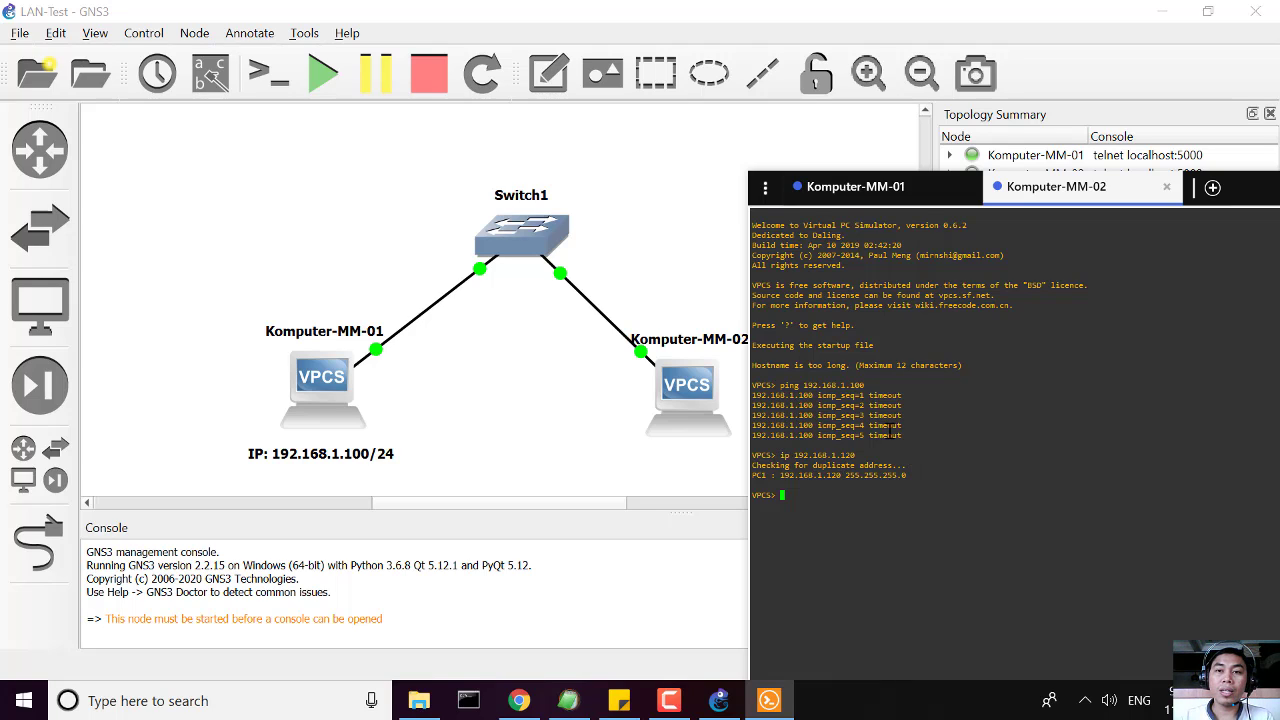
# Check the subnet mask in the Komputer-MM-01 console, highlighting it, and return to the Komputer-MM-02 console.
pyautogui.click(869, 197)
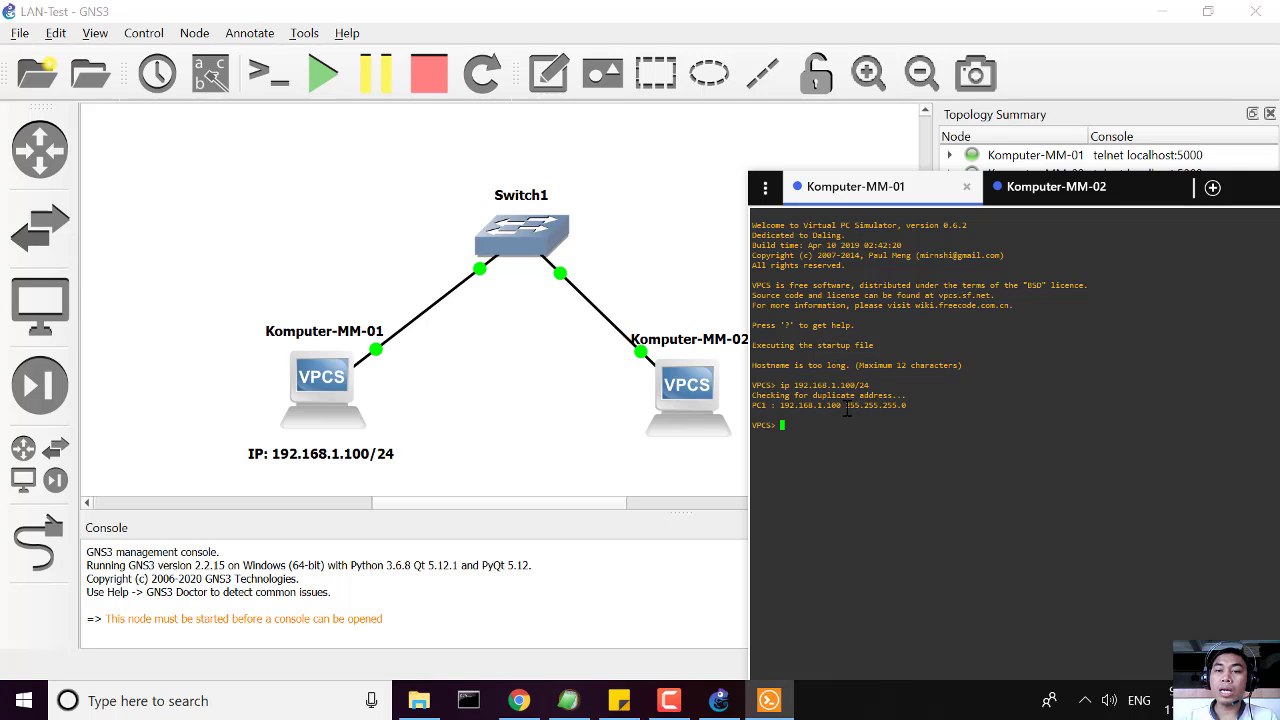
pyautogui.moveTo(845, 407); pyautogui.dragTo(912, 405)
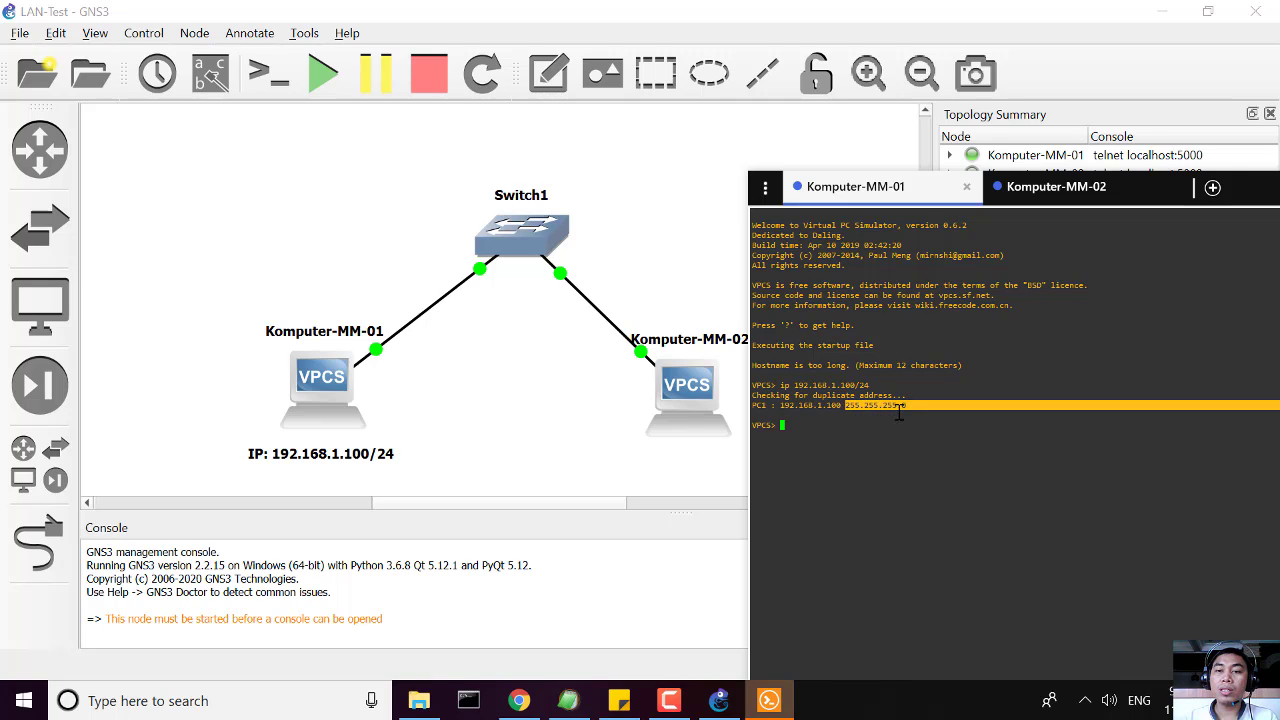
pyautogui.click(1022, 189)
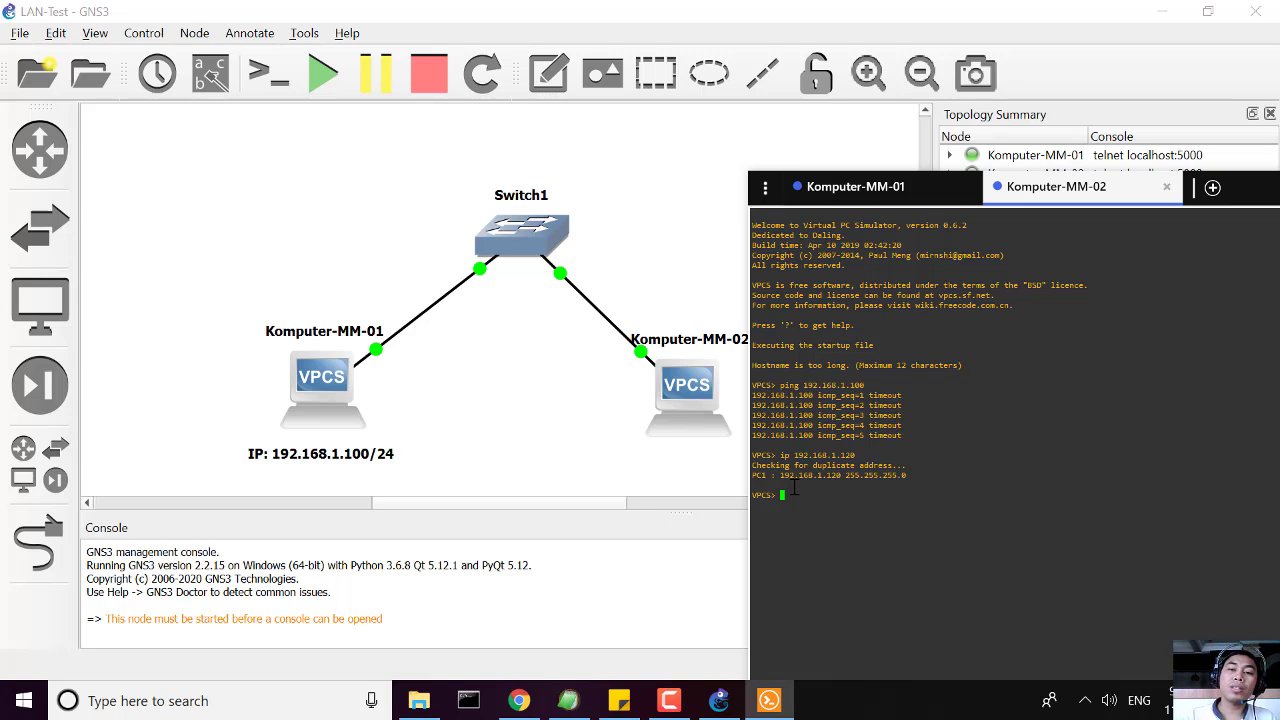
# Repeat the ping to 192.168.1.100 from Komputer-MM-02 to test connectivity within the same network.
pyautogui.press('Up')
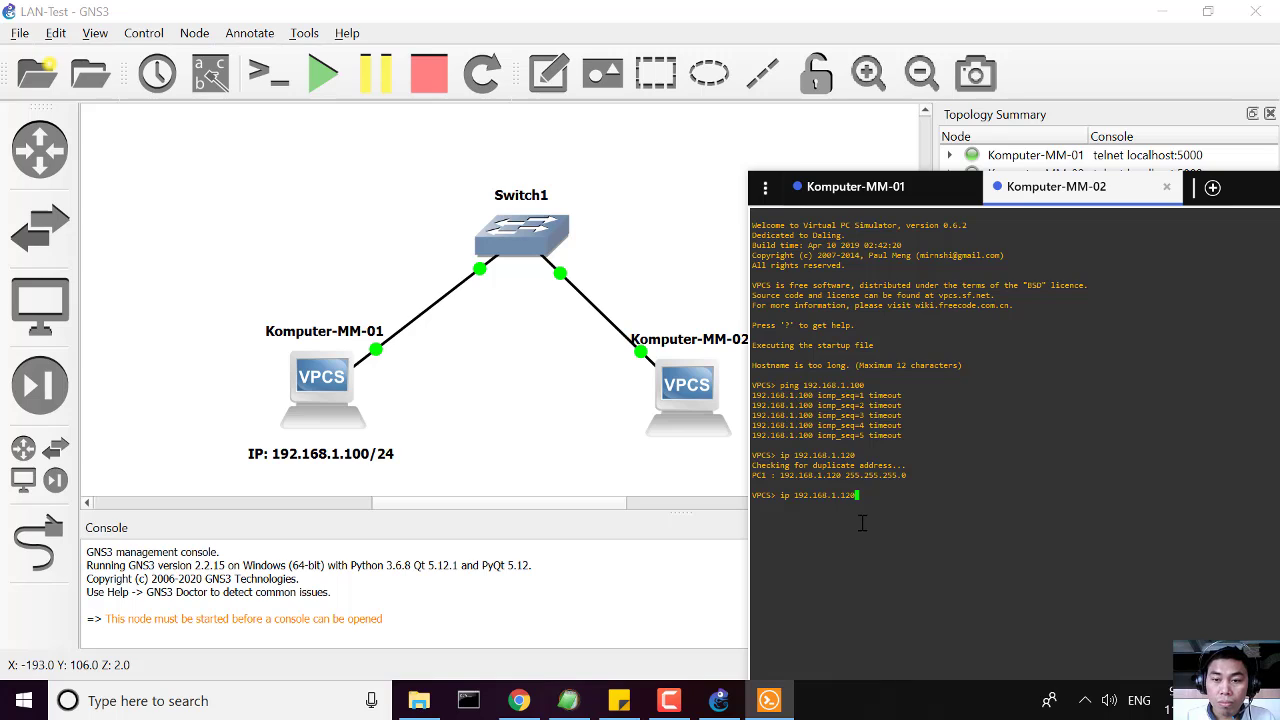
pyautogui.press('Up')
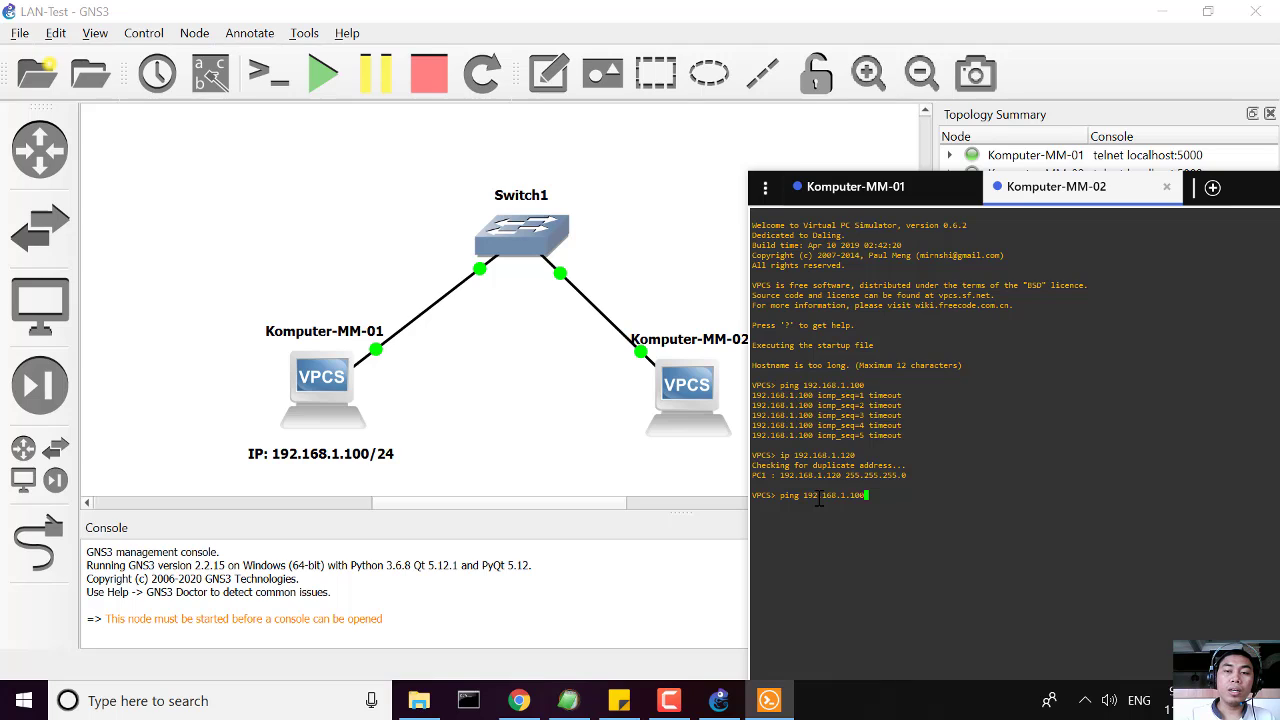
pyautogui.press('Return')
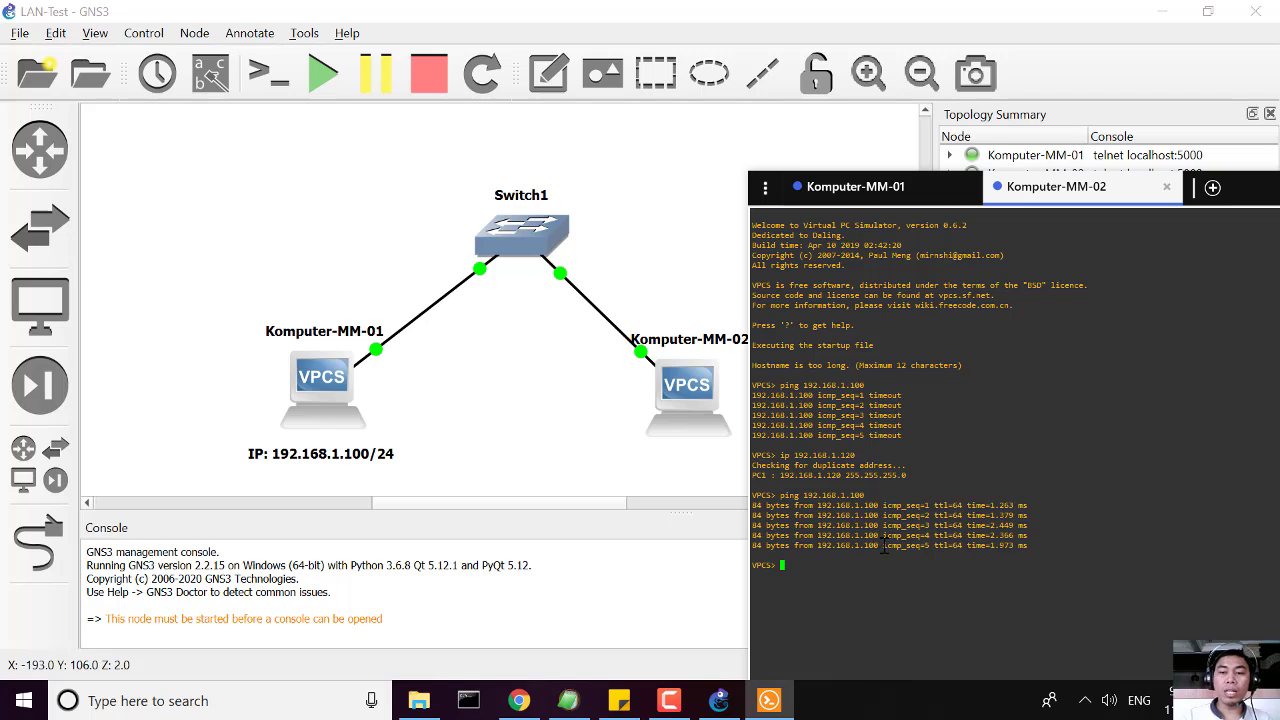
# Reassign Komputer-MM-02 to a different network by running the ip command with 192.167.1.120.
pyautogui.press('Up')
pyautogui.press('Up')
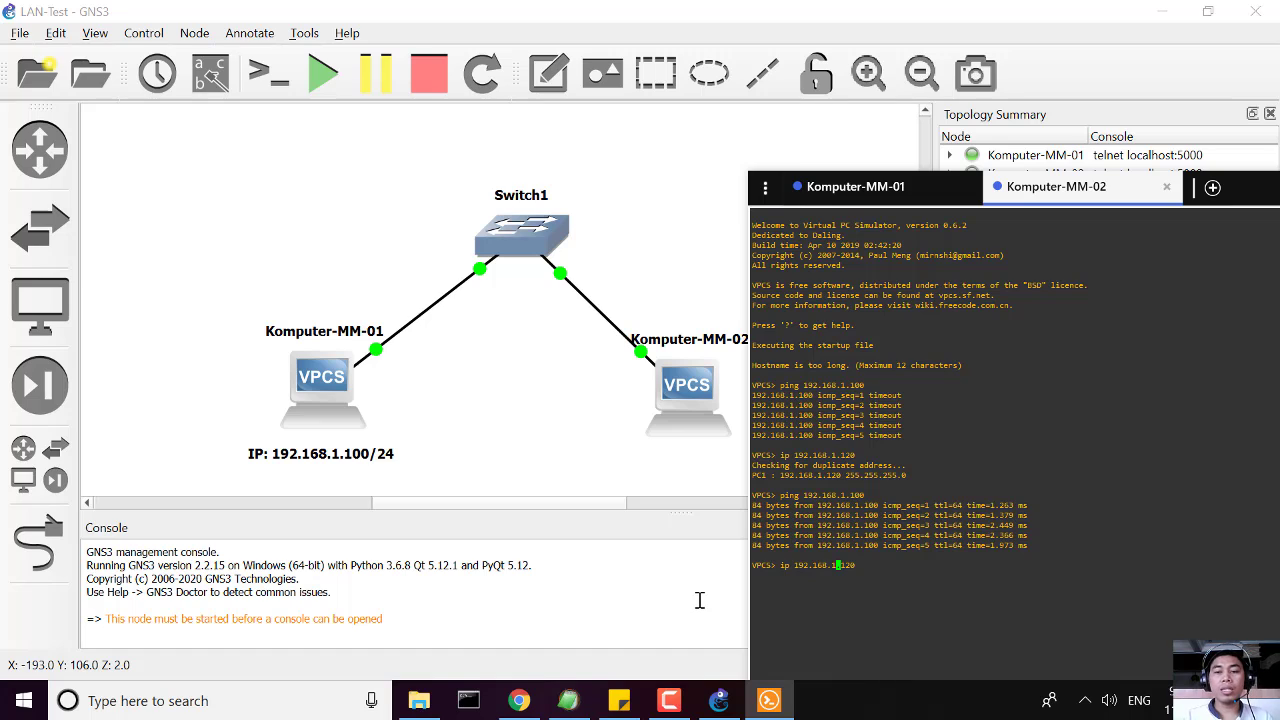
pyautogui.press('Left')
pyautogui.press('Left')
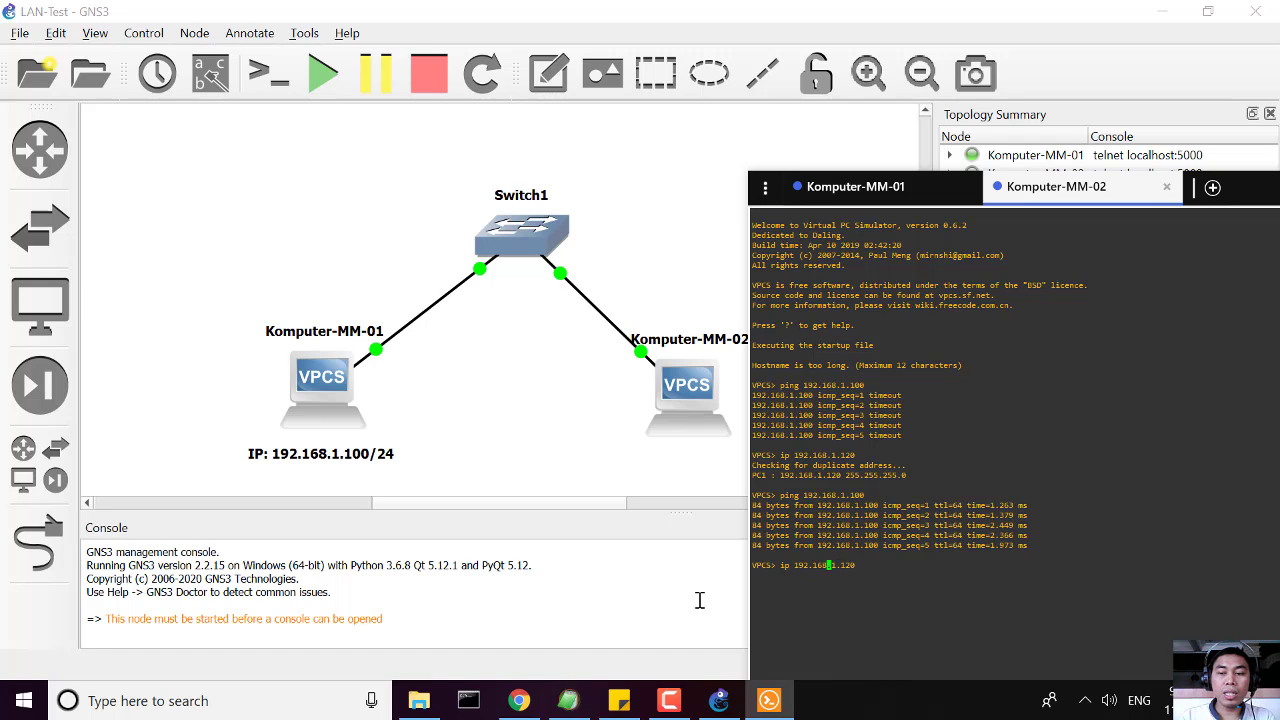
pyautogui.press('BackSpace')
pyautogui.press('BackSpace')
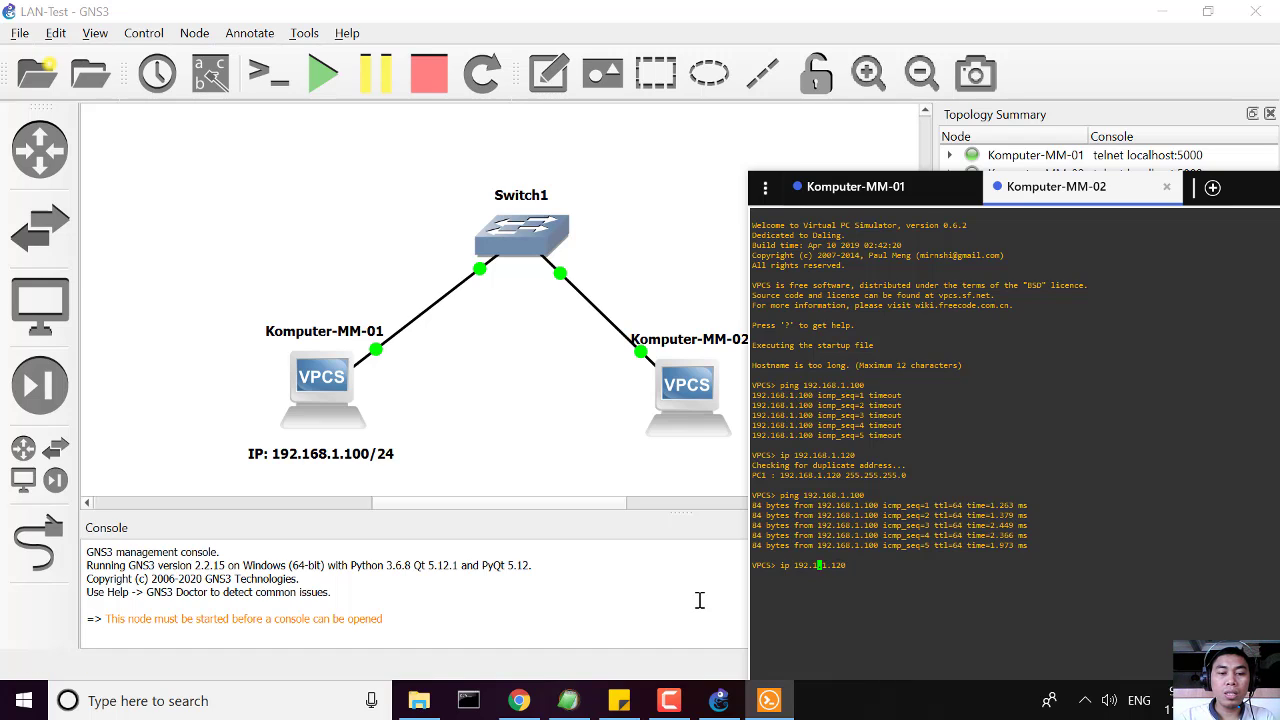
pyautogui.write('67')
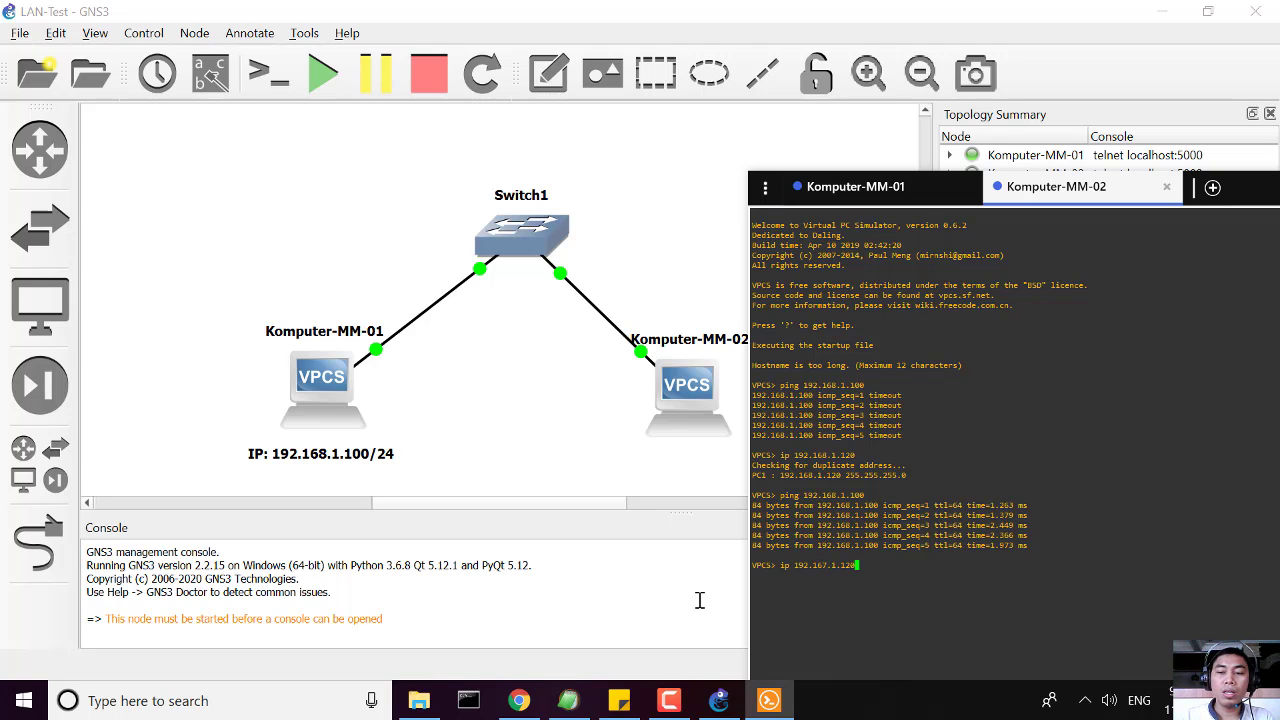
pyautogui.press('Return')
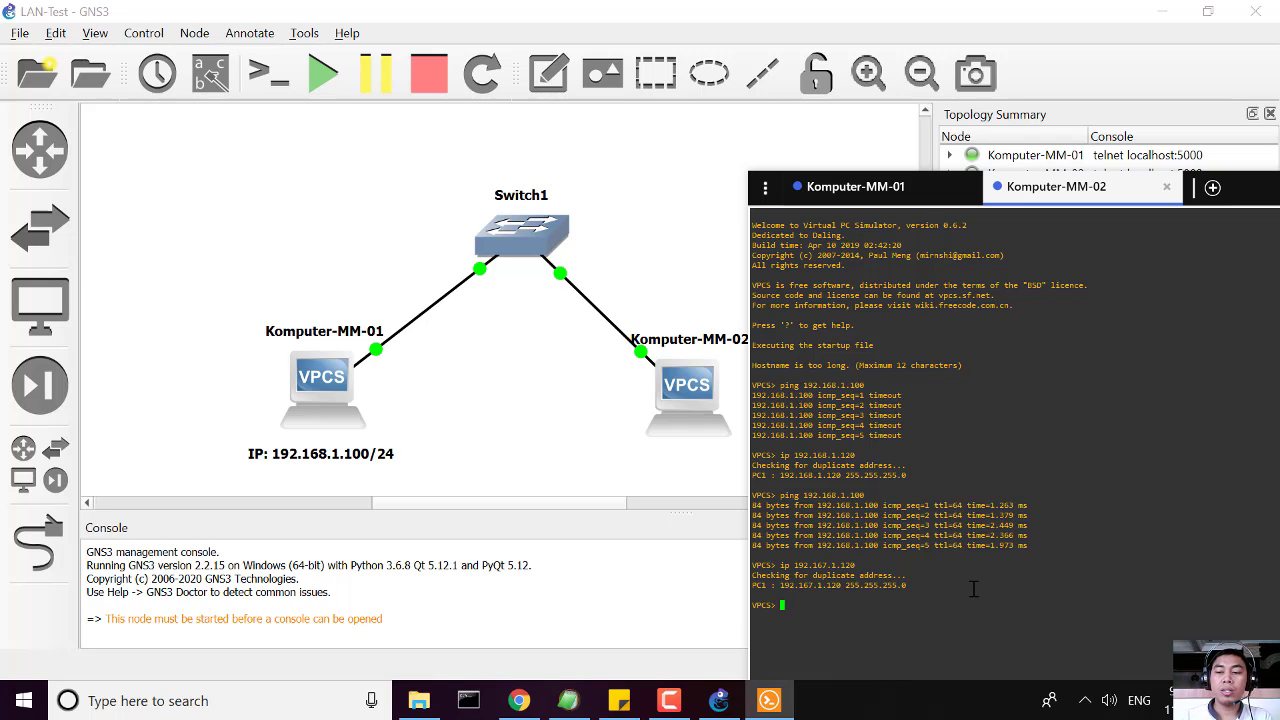
# Ping 192.168.1.100 from Komputer-MM-02 using its new address in the other network.
pyautogui.press('Up')
pyautogui.press('Up')
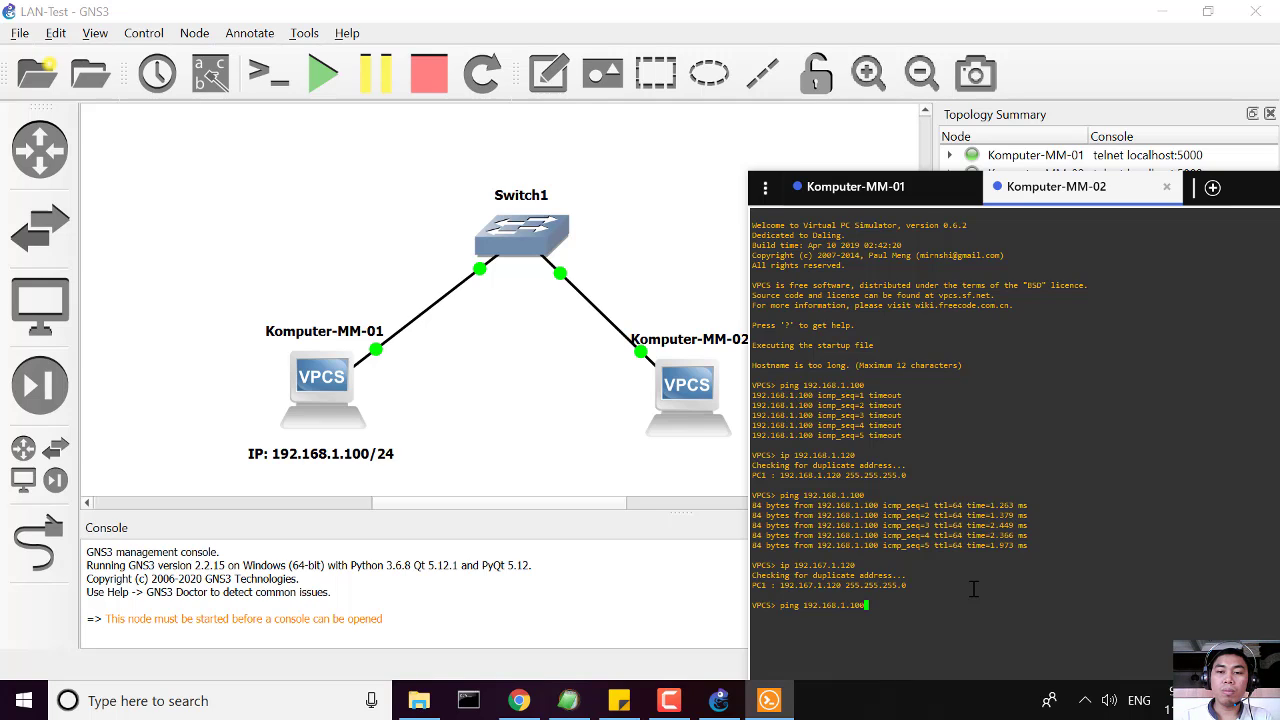
pyautogui.press('Return')
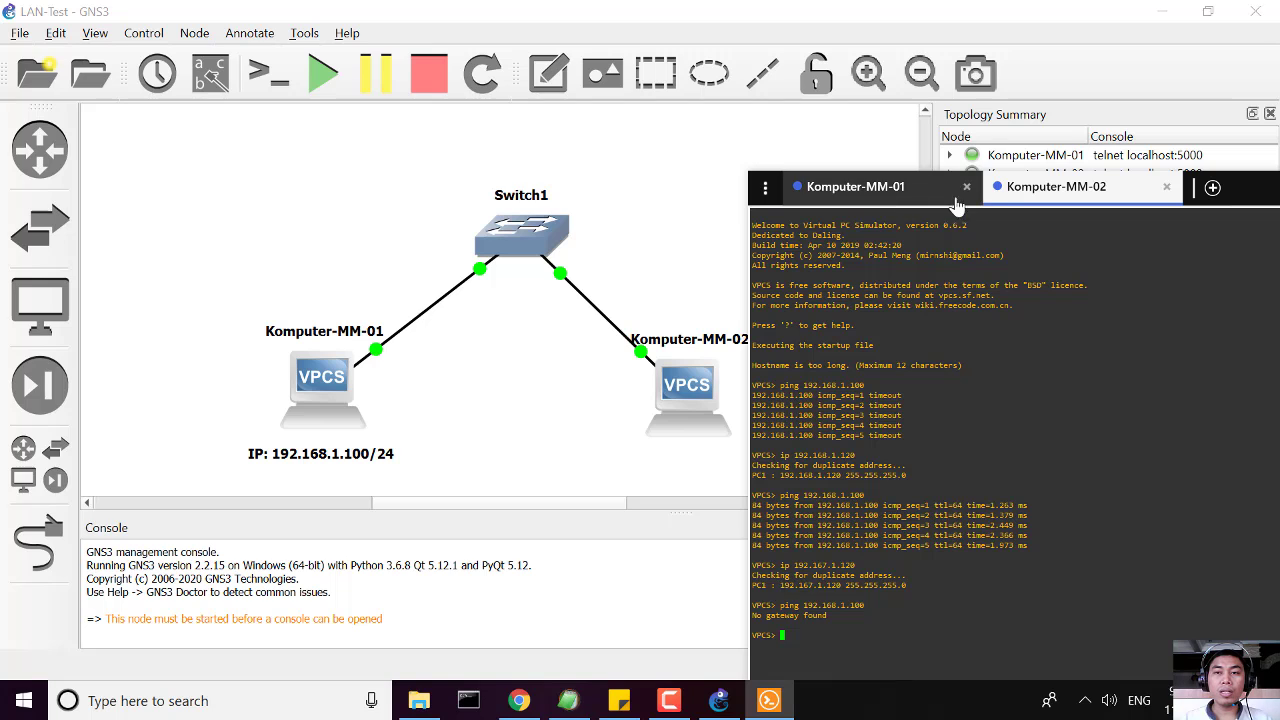
# Uncover the topology and add a note reading "IP: 192.167.1.120/24" below Komputer-MM-02.
pyautogui.moveTo(1020, 186); pyautogui.dragTo(1056, 39)
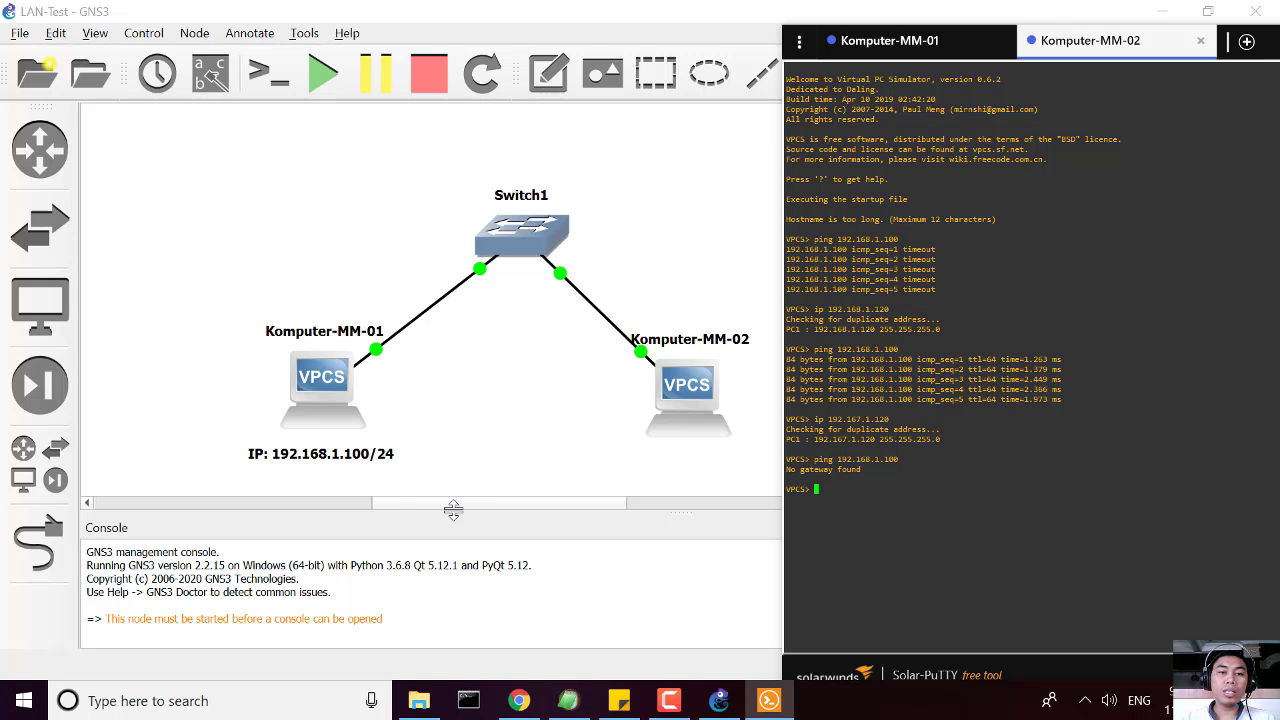
pyautogui.click(709, 443)
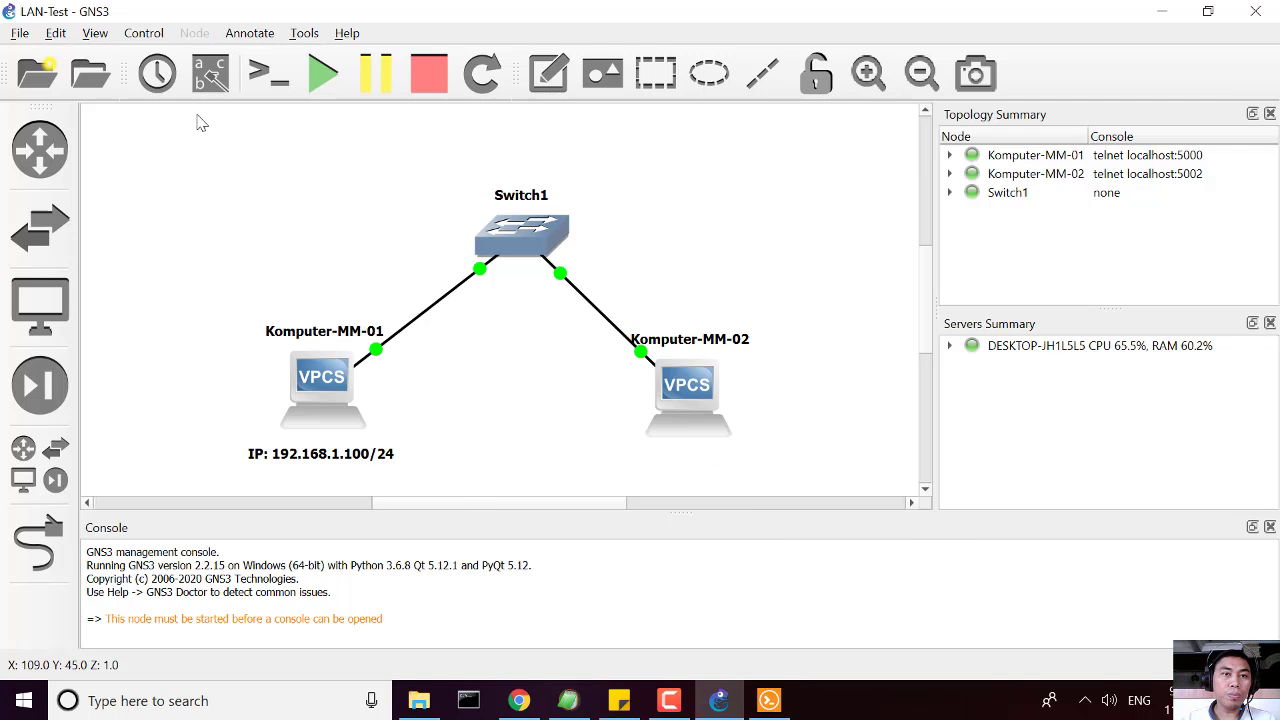
pyautogui.click(249, 33)
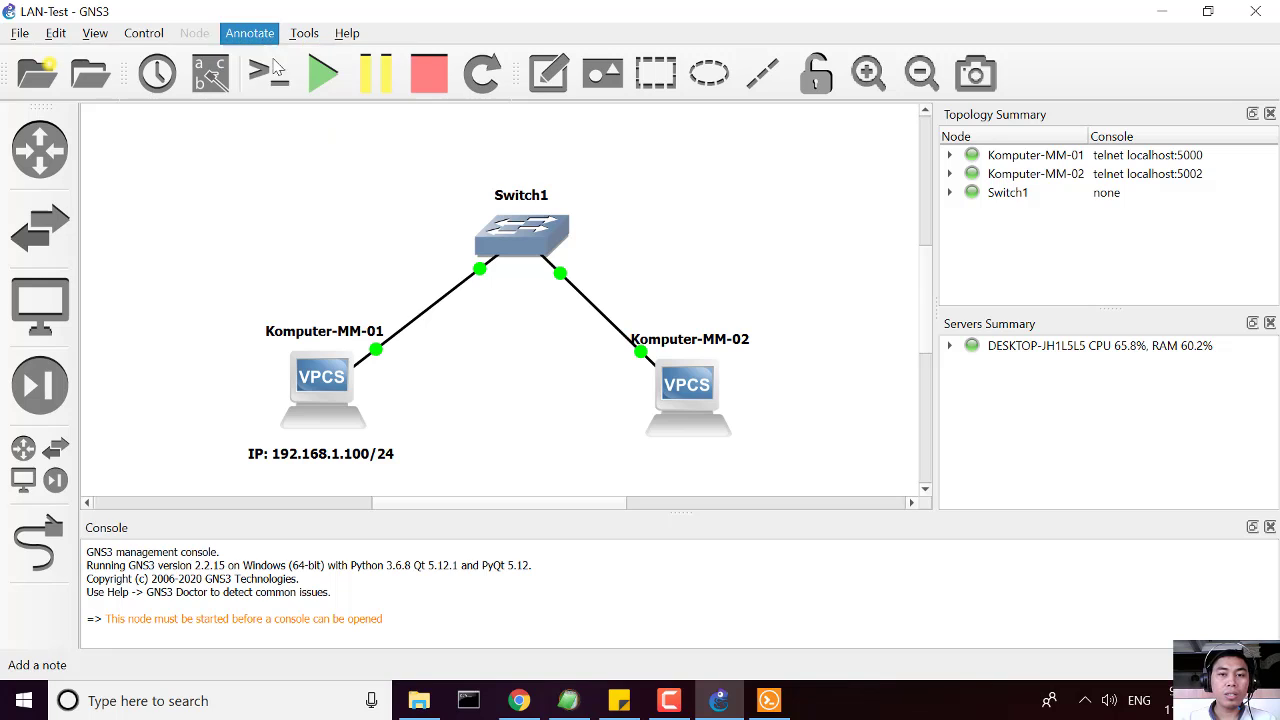
pyautogui.click(277, 68)
pyautogui.click(678, 451)
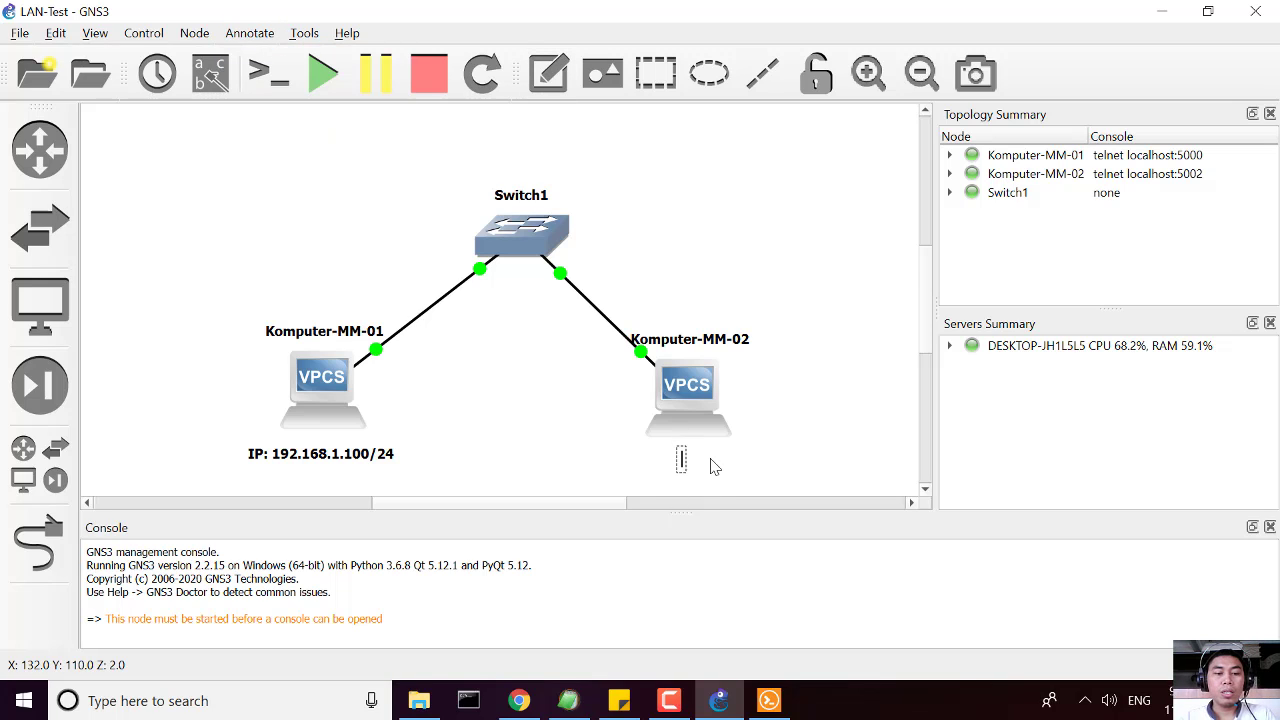
pyautogui.write('IP')
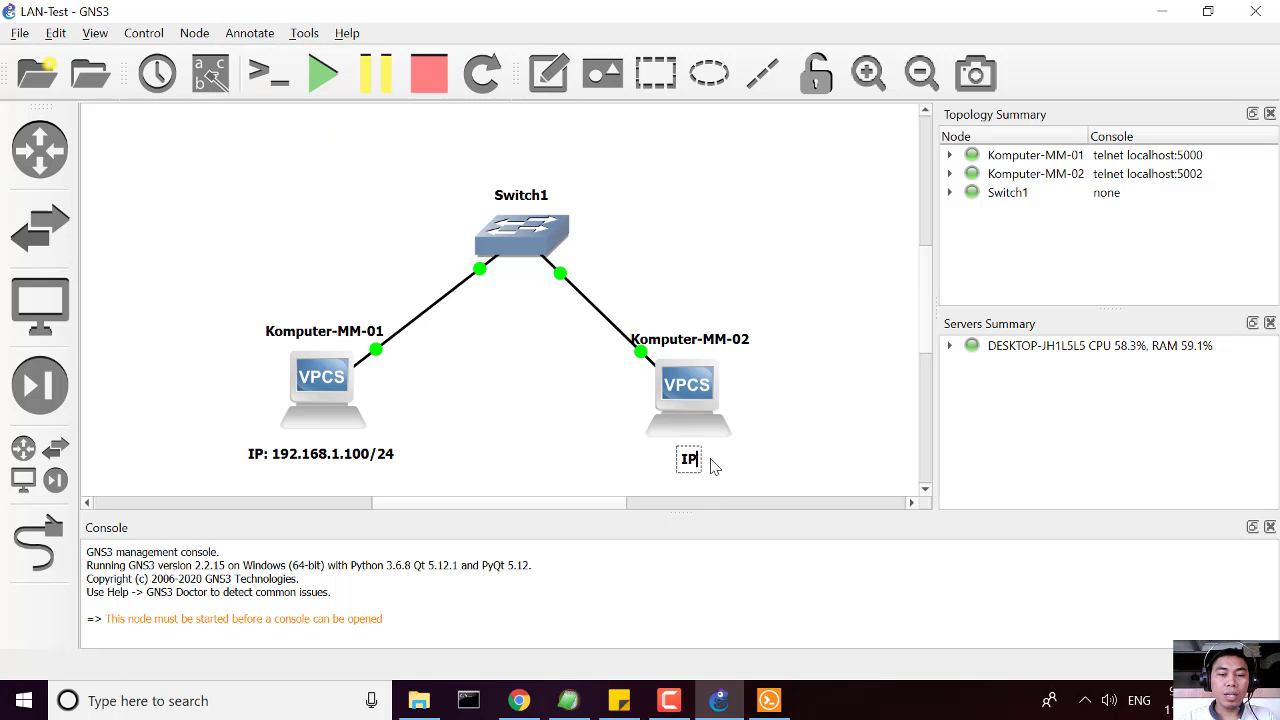
pyautogui.write(': 192')
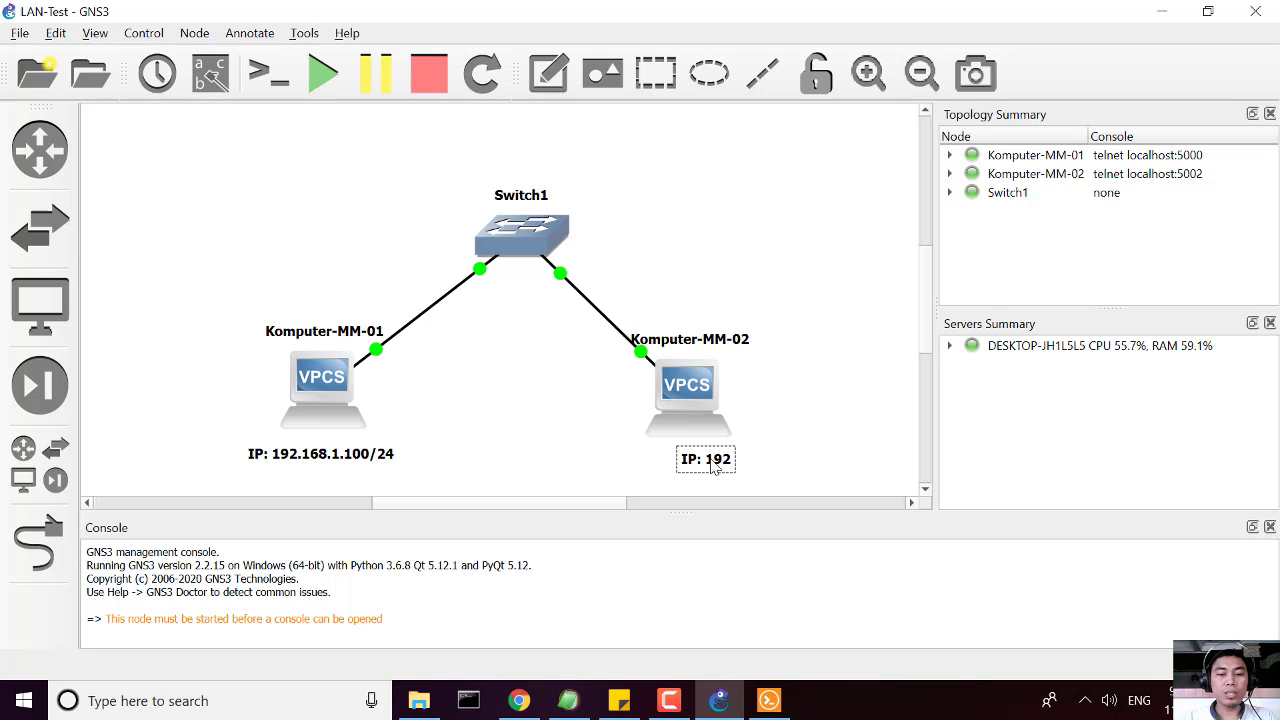
pyautogui.write('.167.1.120')
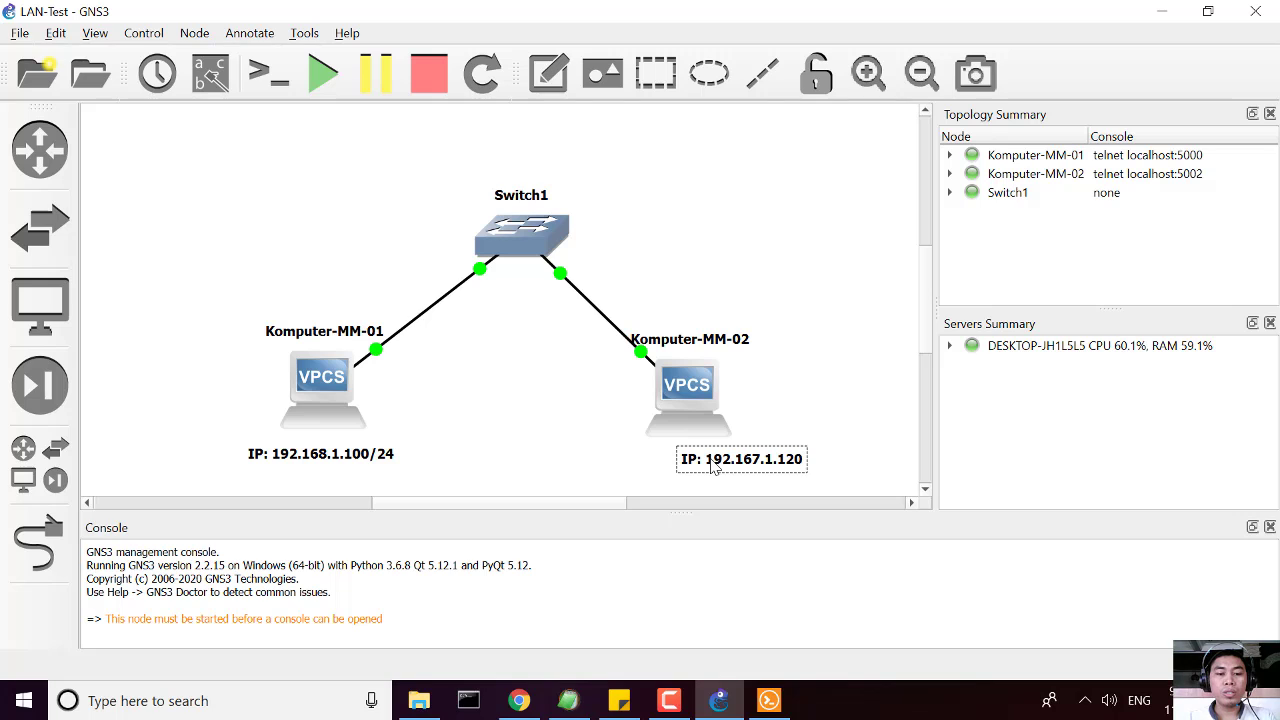
pyautogui.write('/24')
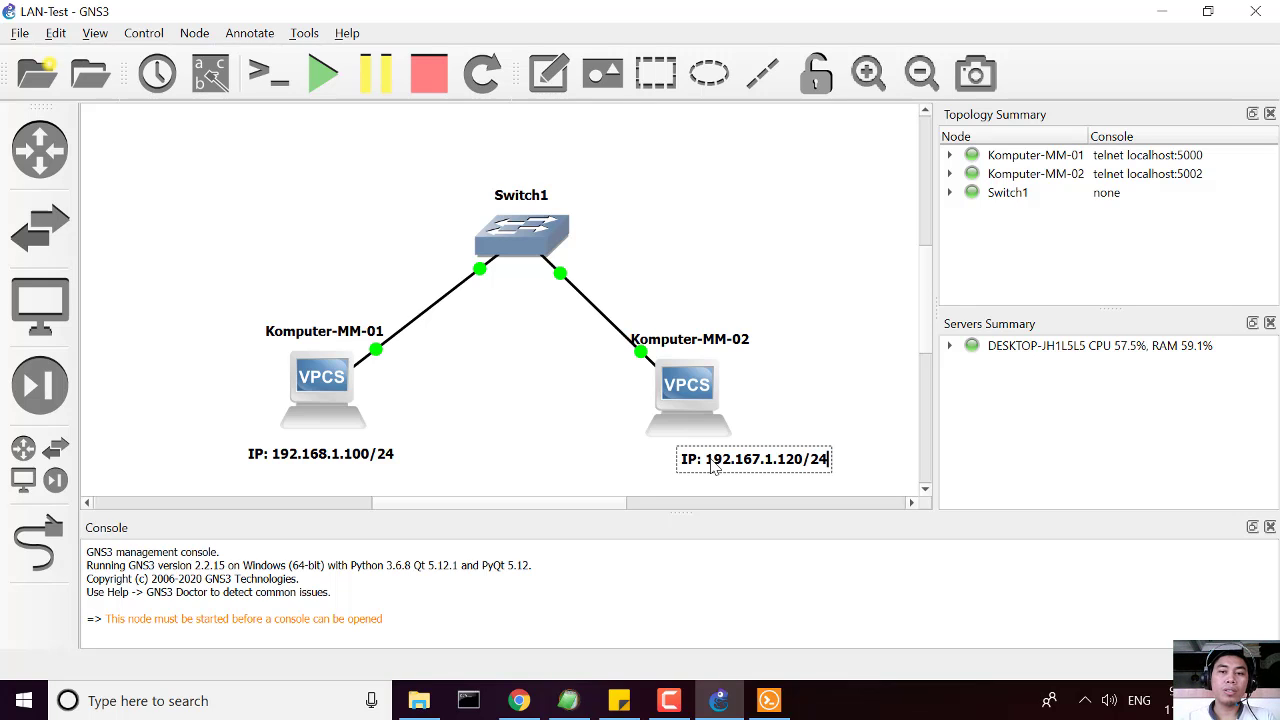
pyautogui.click(814, 391)
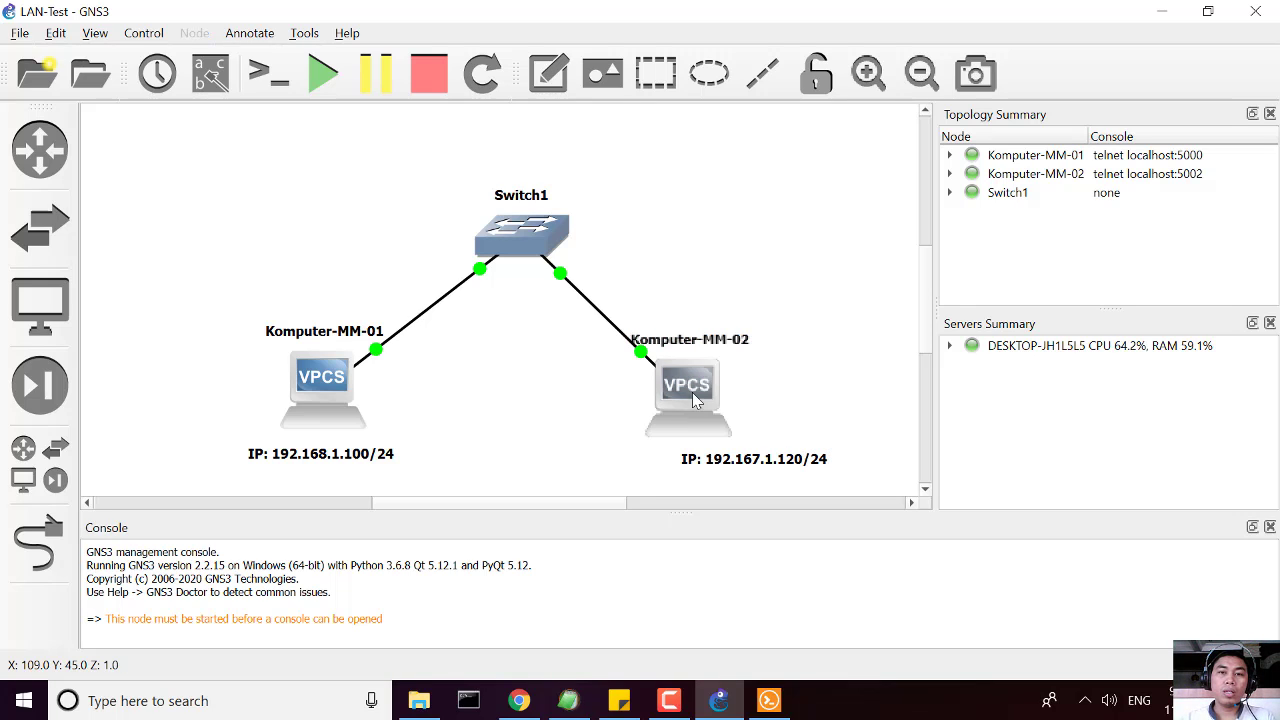
# Move the switch, both computers and their IP notes into a compact layout, with each note directly below its computer.
pyautogui.moveTo(692, 392); pyautogui.dragTo(512, 414)
pyautogui.moveTo(541, 252); pyautogui.dragTo(428, 240)
pyautogui.moveTo(342, 380); pyautogui.dragTo(230, 351)
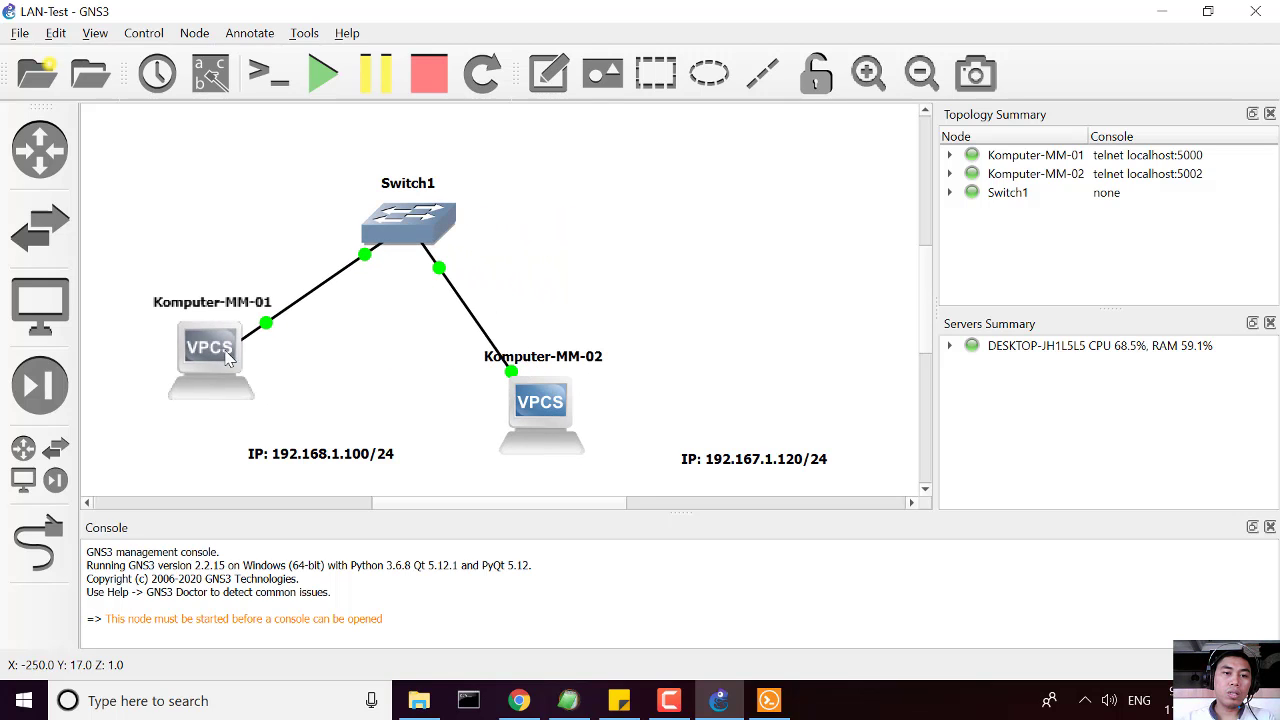
pyautogui.moveTo(349, 467); pyautogui.dragTo(240, 436)
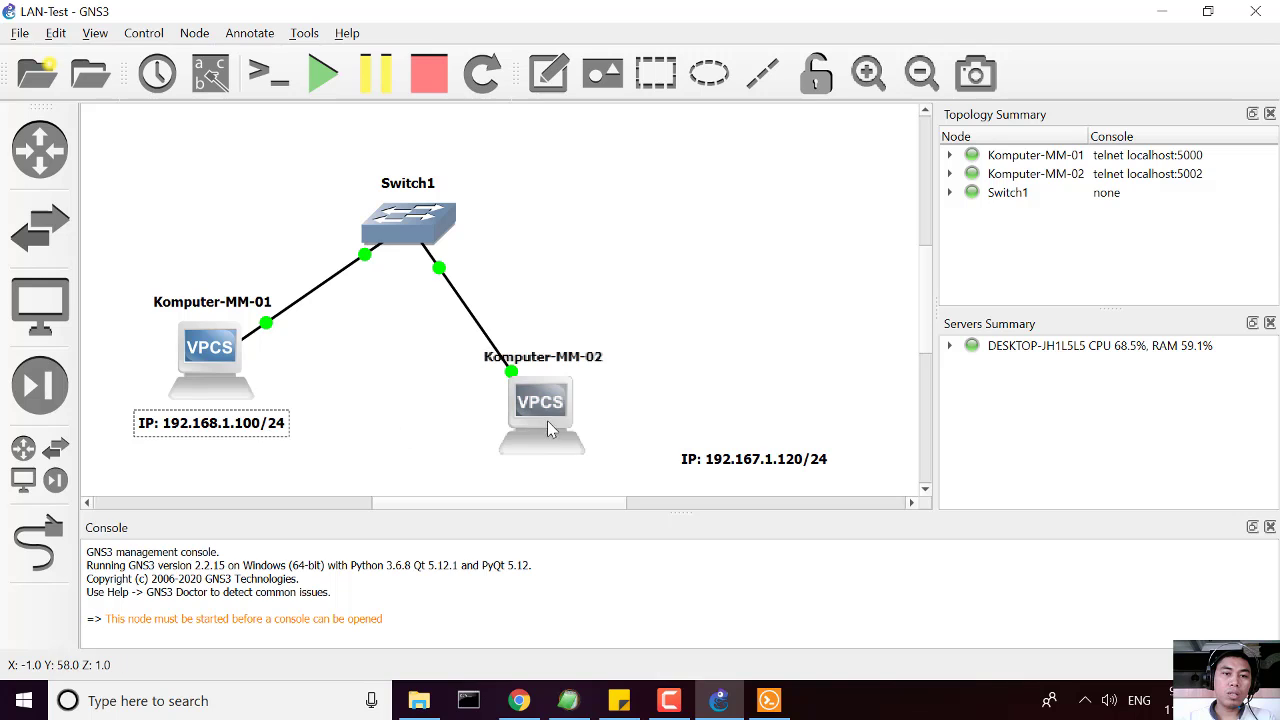
pyautogui.moveTo(547, 422); pyautogui.dragTo(426, 382)
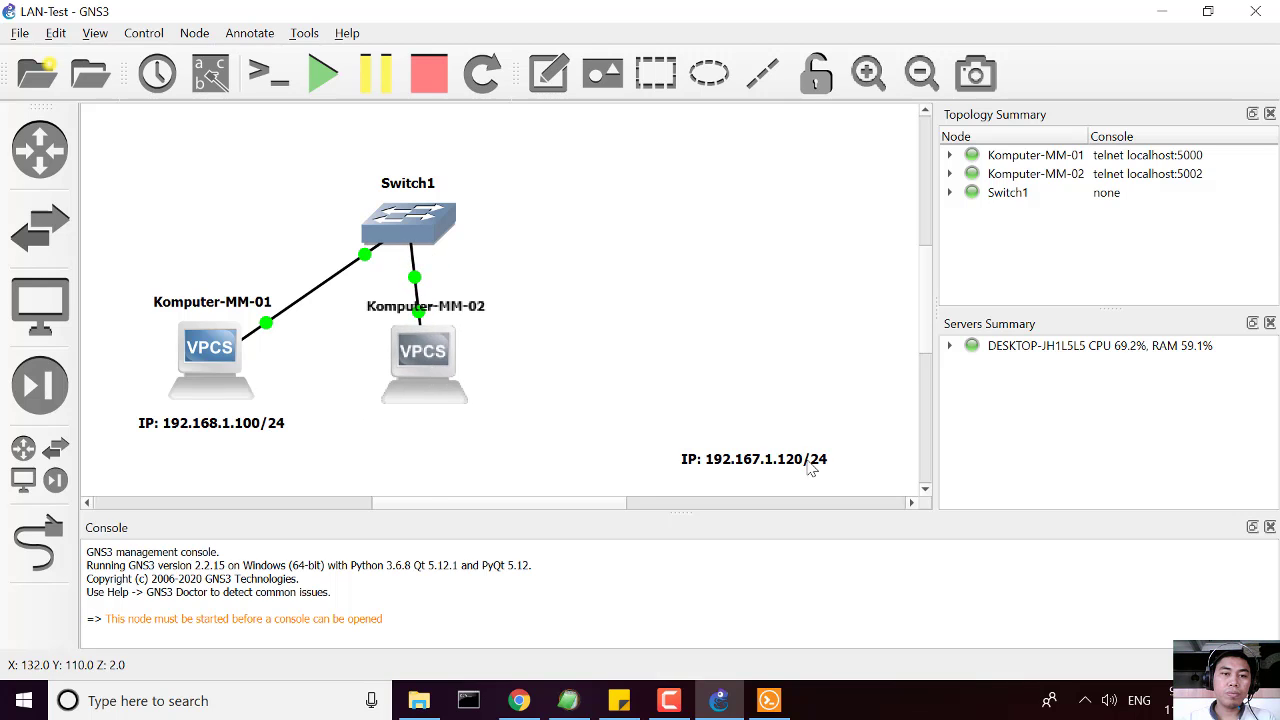
pyautogui.moveTo(808, 465); pyautogui.dragTo(490, 430)
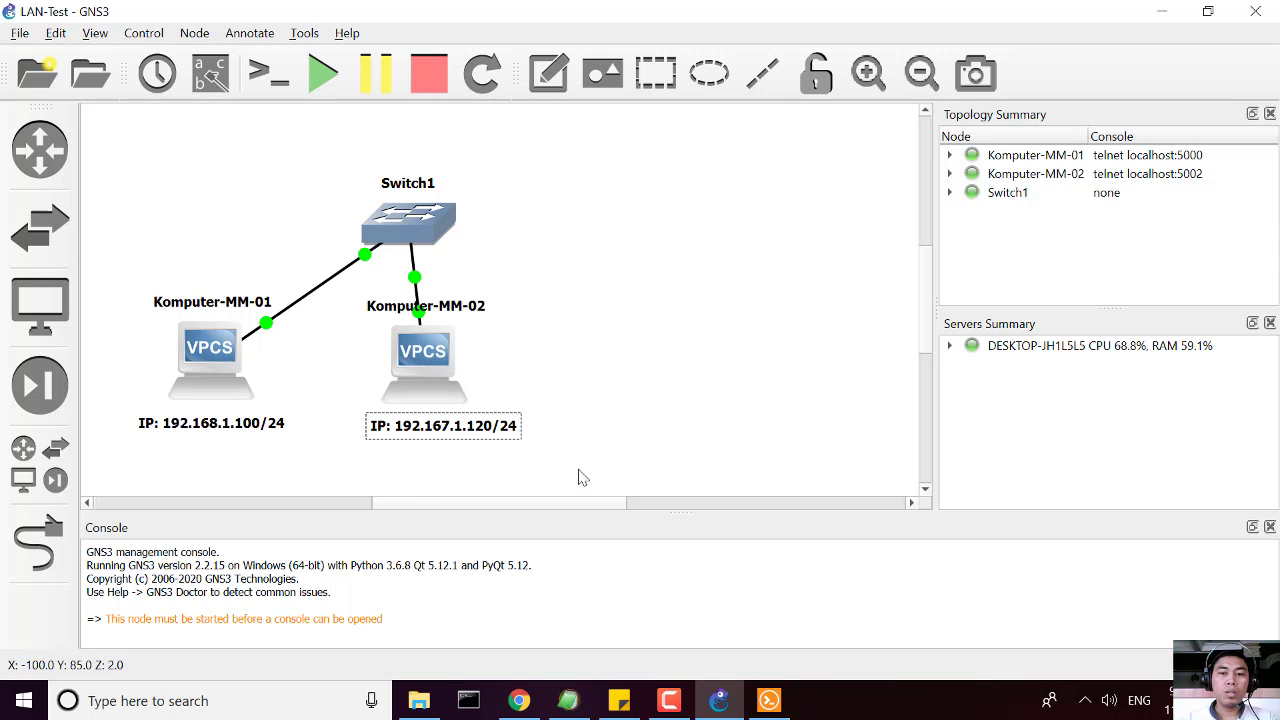
# Place the VPCS terminal window beside the topology and ping 192.167.1.120 from Komputer-MM-01.
pyautogui.click(769, 700)
pyautogui.moveTo(1064, 52); pyautogui.dragTo(900, 62)
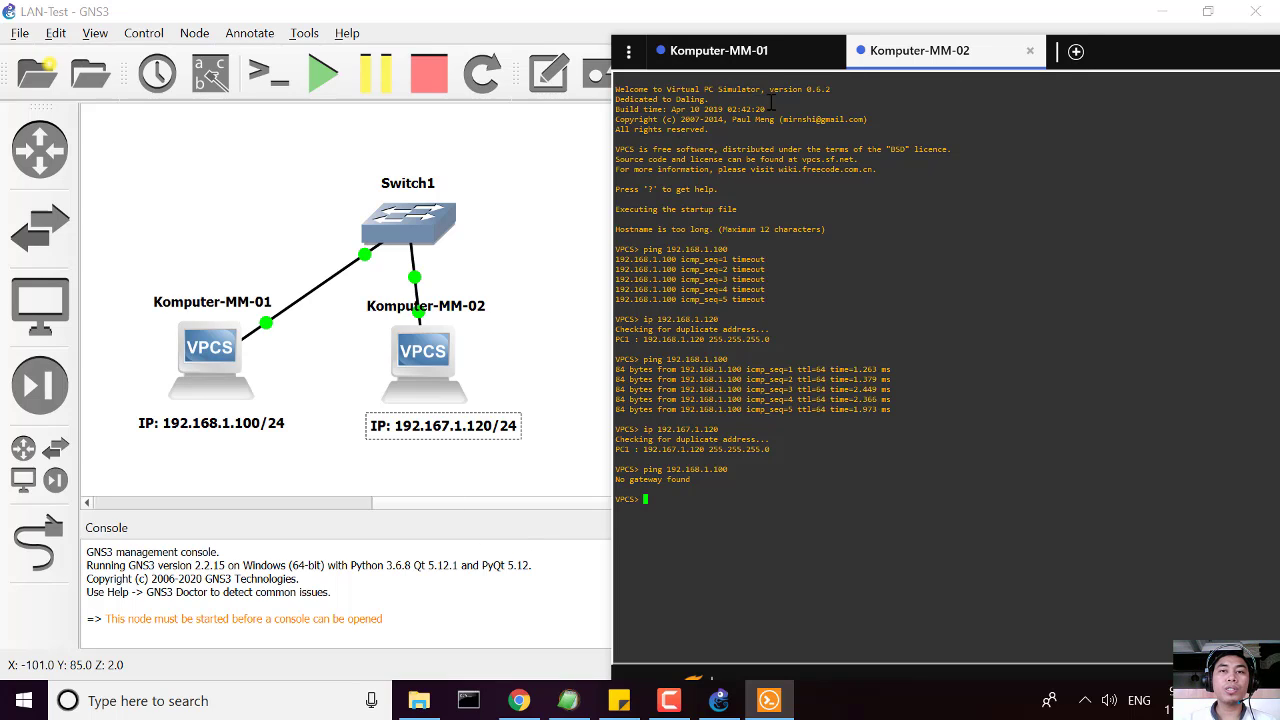
pyautogui.click(762, 58)
pyautogui.click(672, 303)
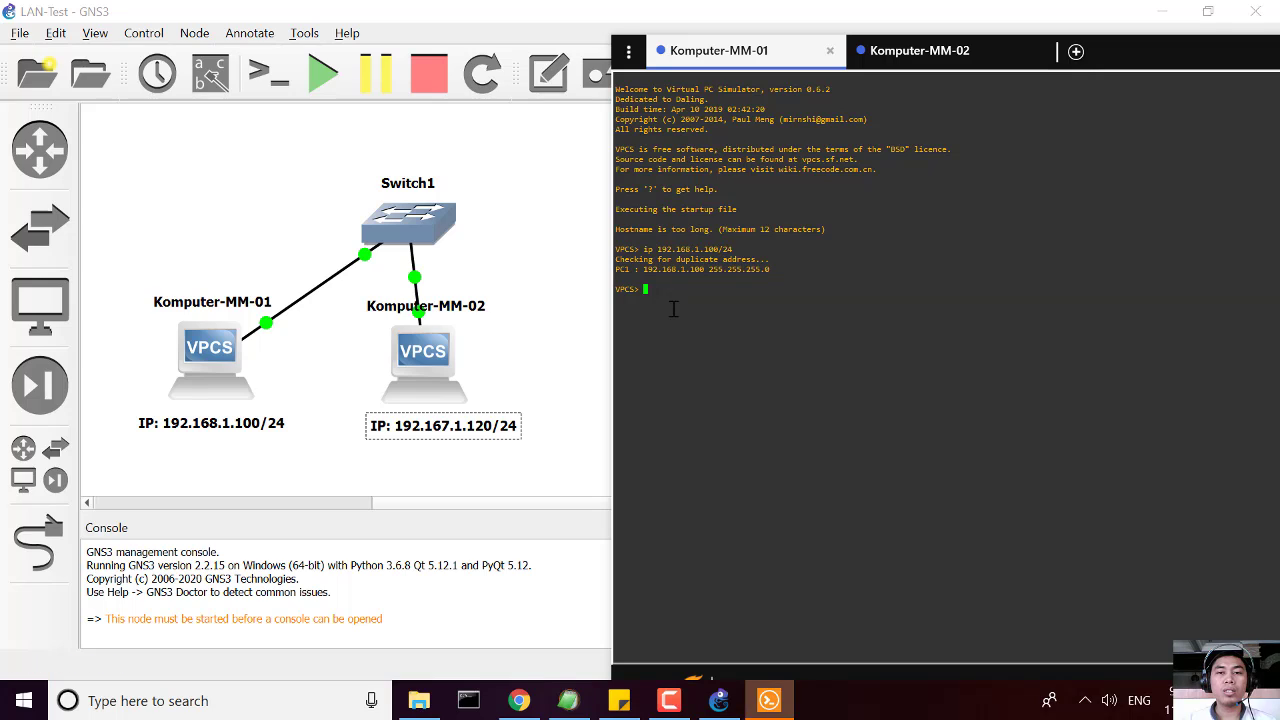
pyautogui.write('pi')
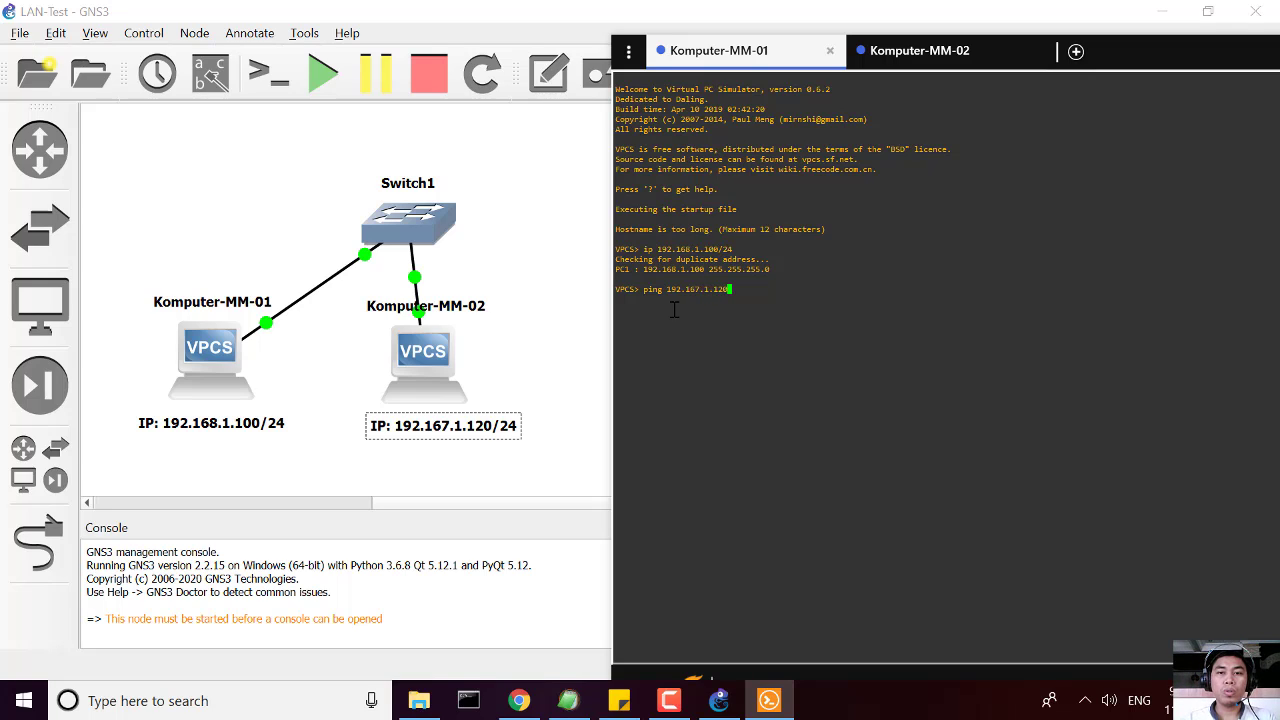
pyautogui.write('ng 192.167.1.120')
pyautogui.press('Return')
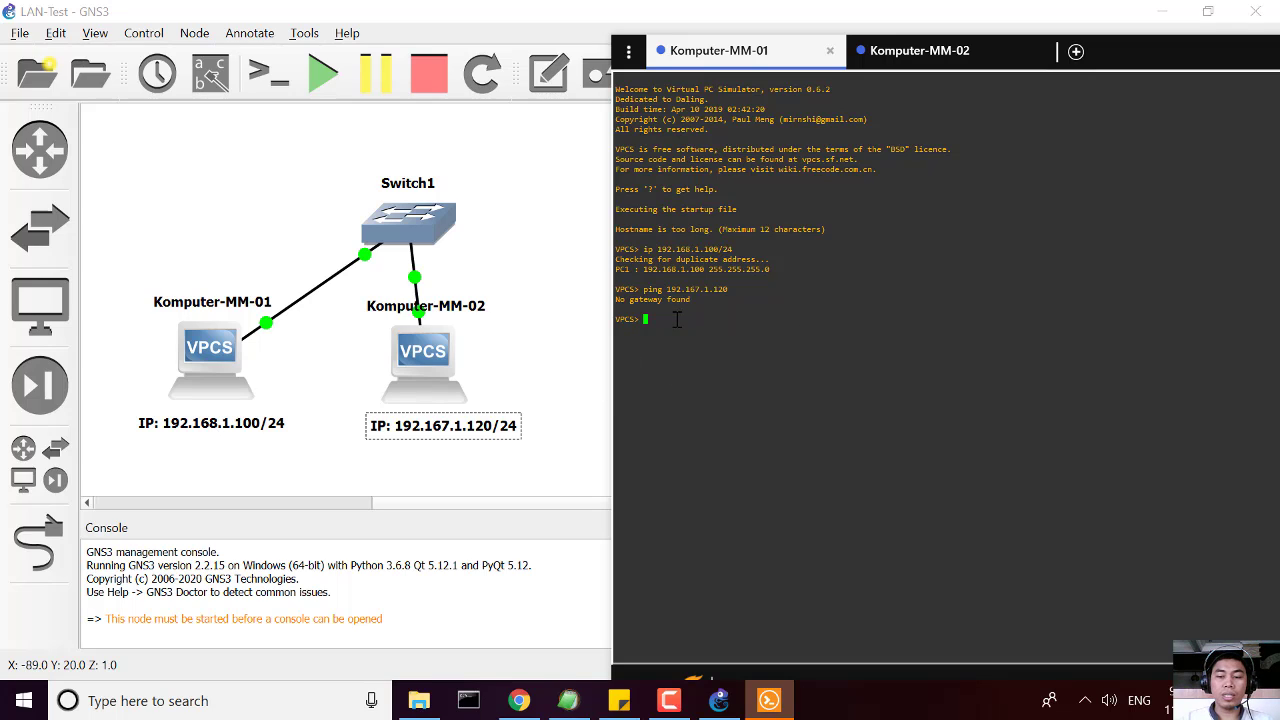
# Reassign Komputer-MM-01 to the other computer's network by running the ip command with 192.167.1.100/24.
pyautogui.press('Up')
pyautogui.press('Up')
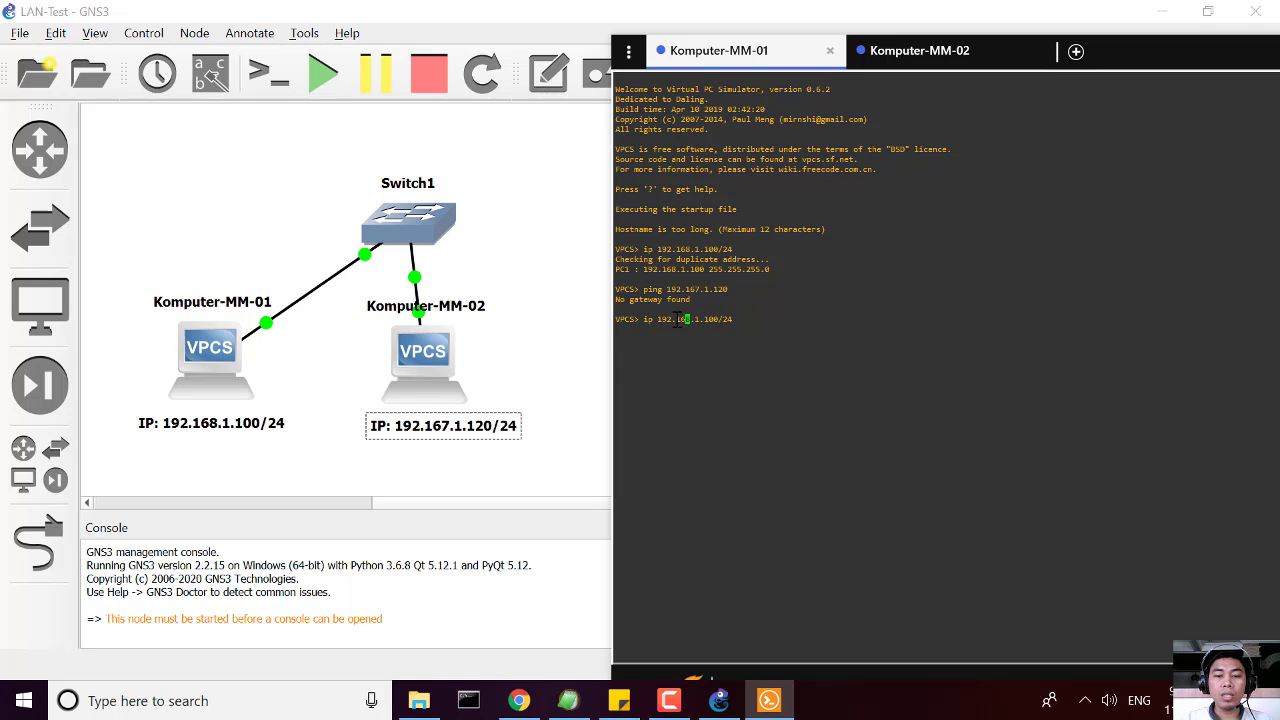
pyautogui.write('7[3~')
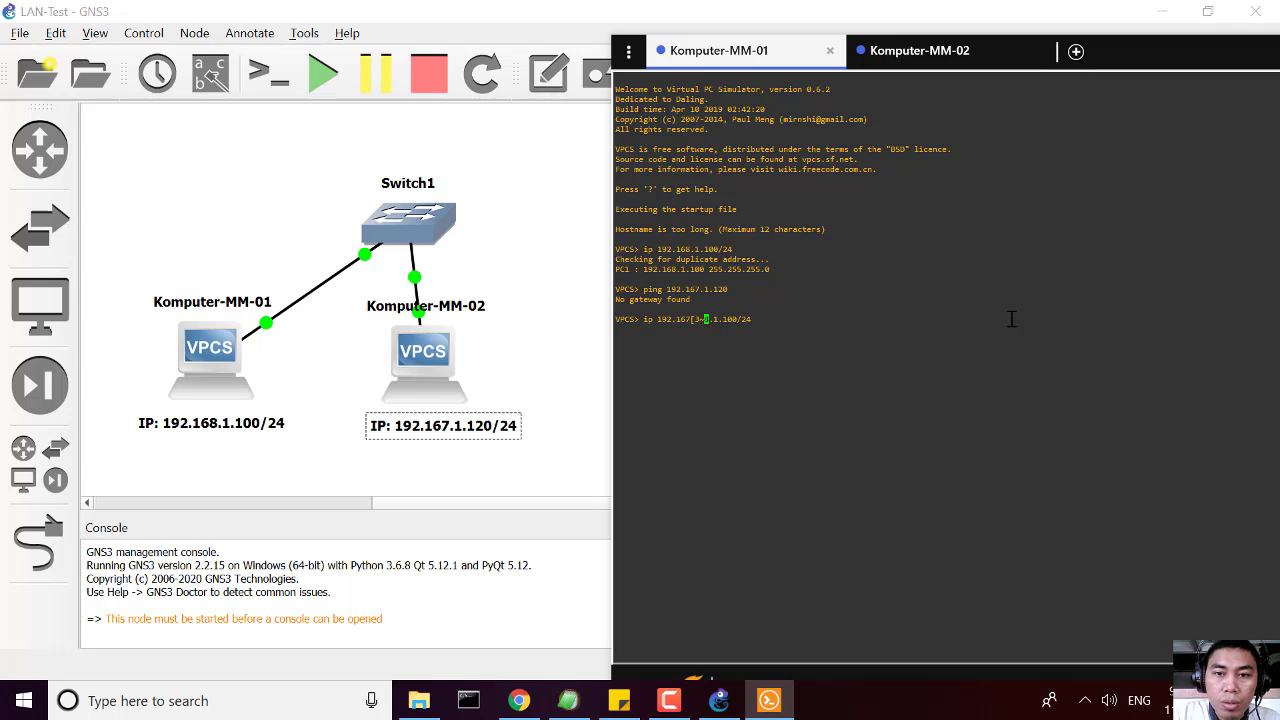
pyautogui.press('BackSpace')
pyautogui.press('BackSpace')
pyautogui.press('BackSpace')
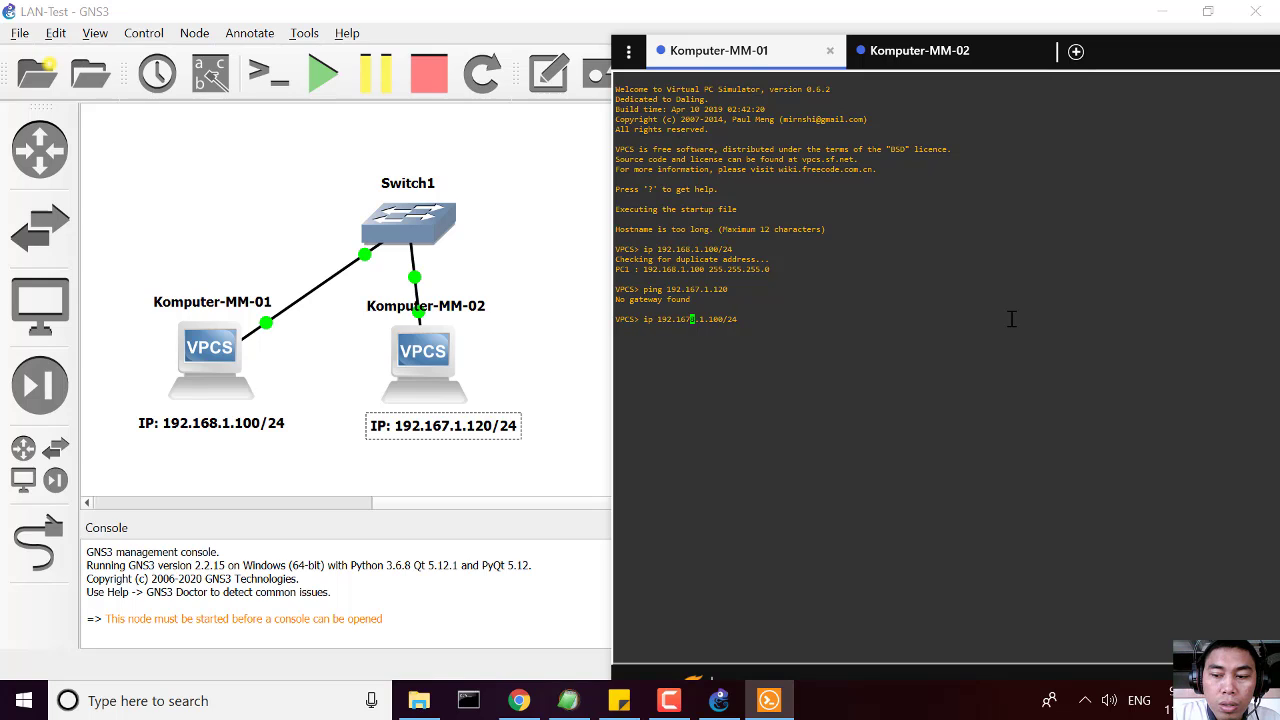
pyautogui.press('Delete')
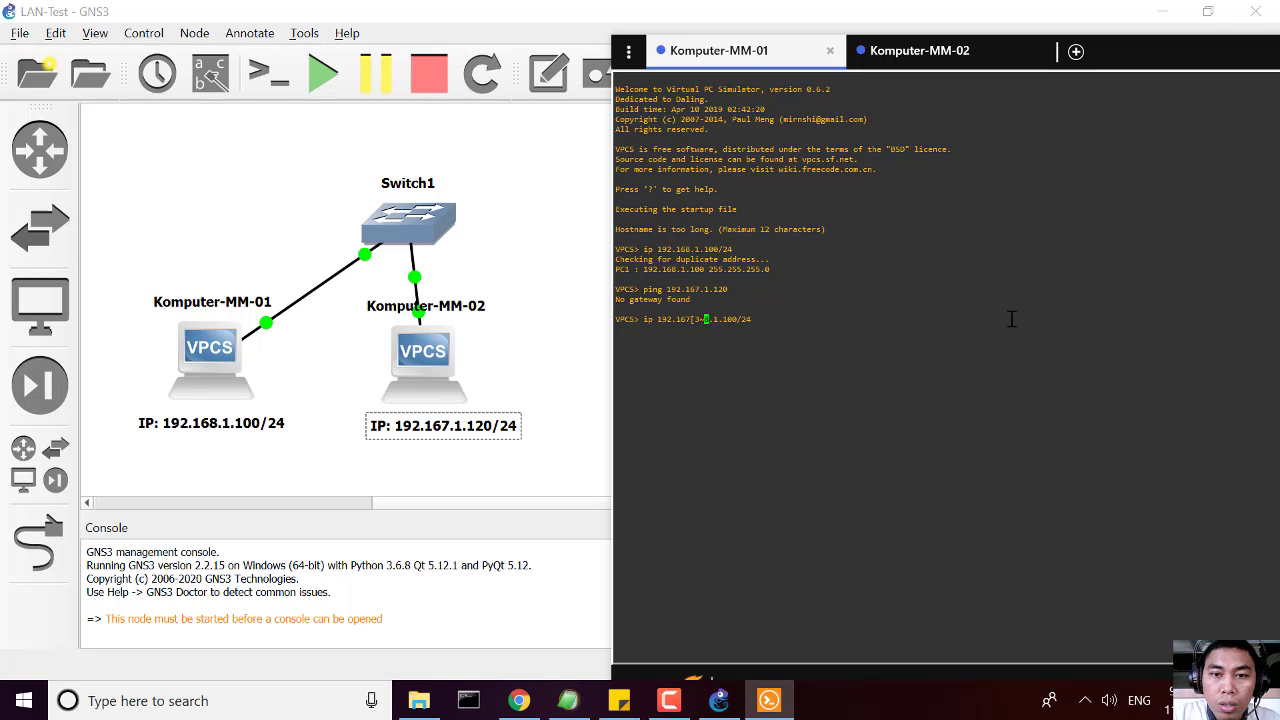
pyautogui.press('Right')
pyautogui.press('BackSpace')
pyautogui.press('BackSpace')
pyautogui.press('BackSpace')
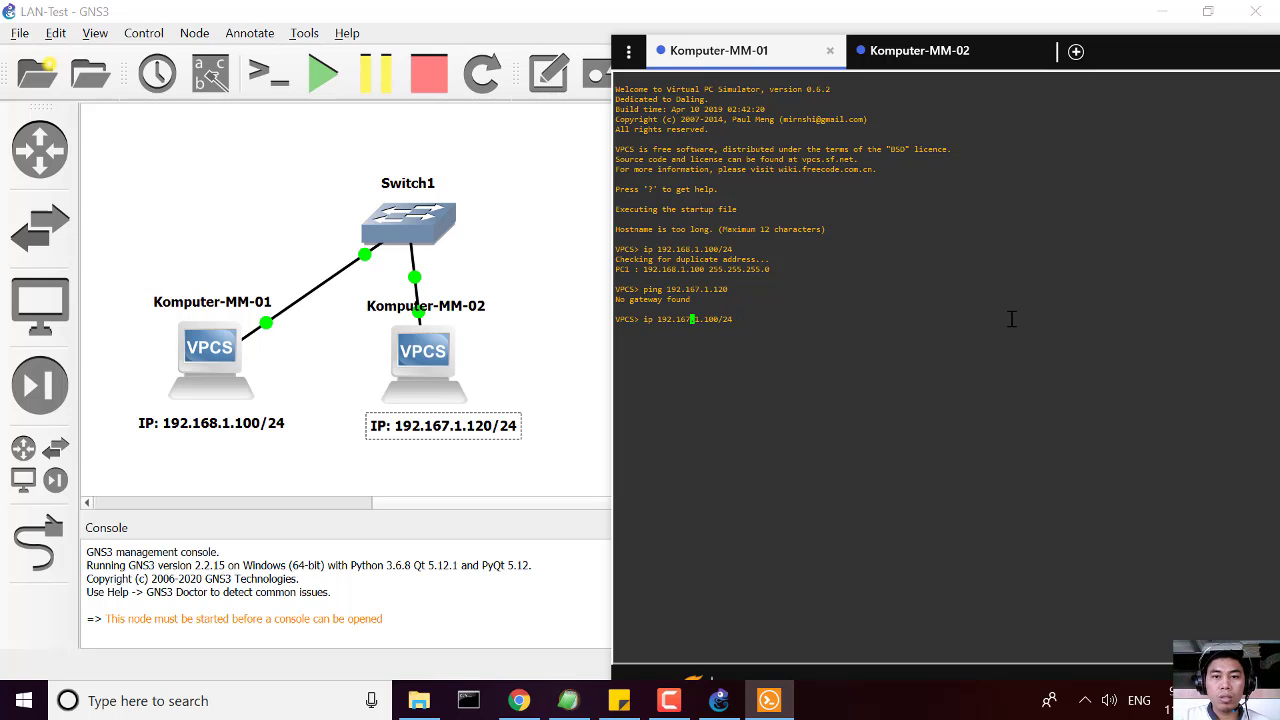
pyautogui.press('Return')
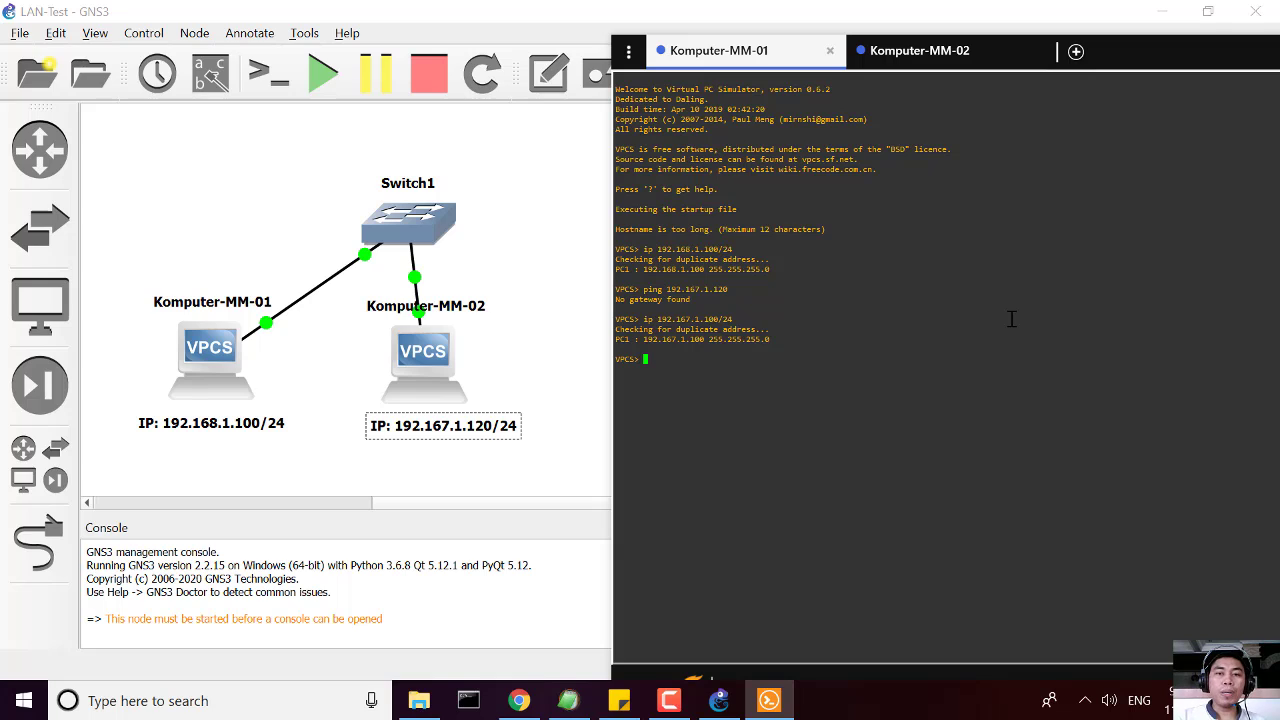
# Ping 192.167.1.120 from Komputer-MM-01 using its new address.
pyautogui.press('Up')
pyautogui.press('Up')
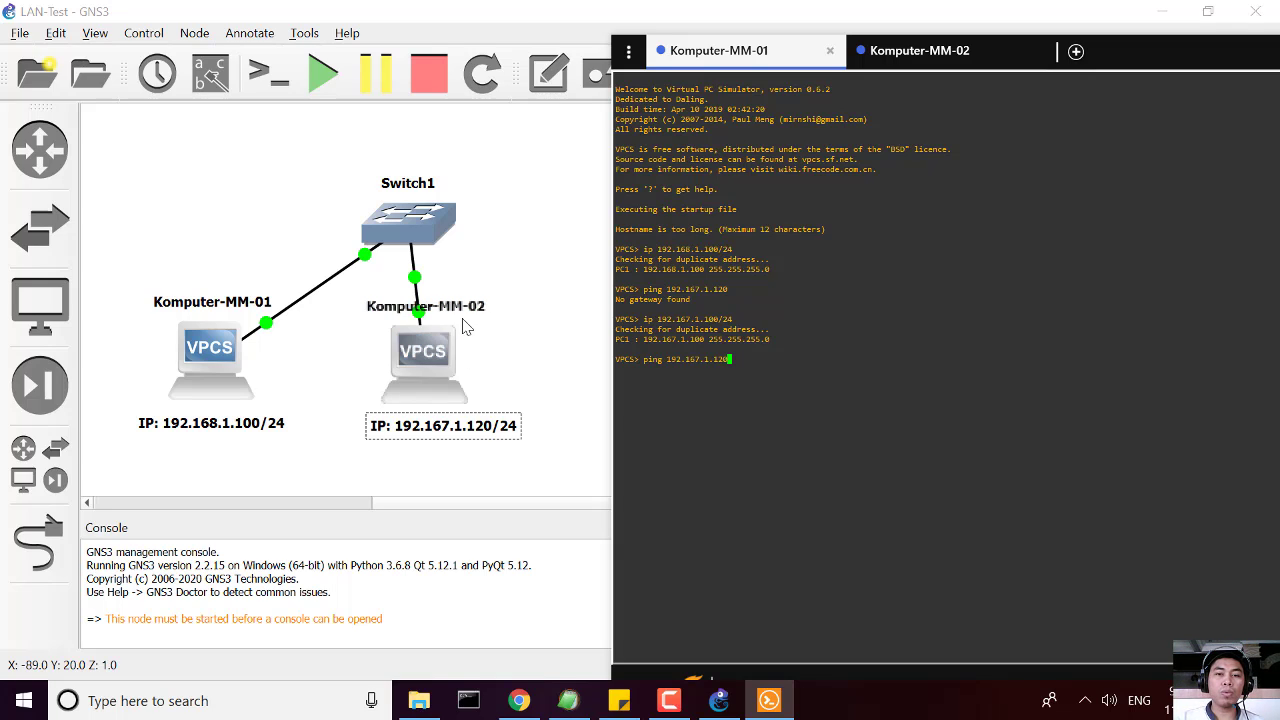
pyautogui.press('Return')
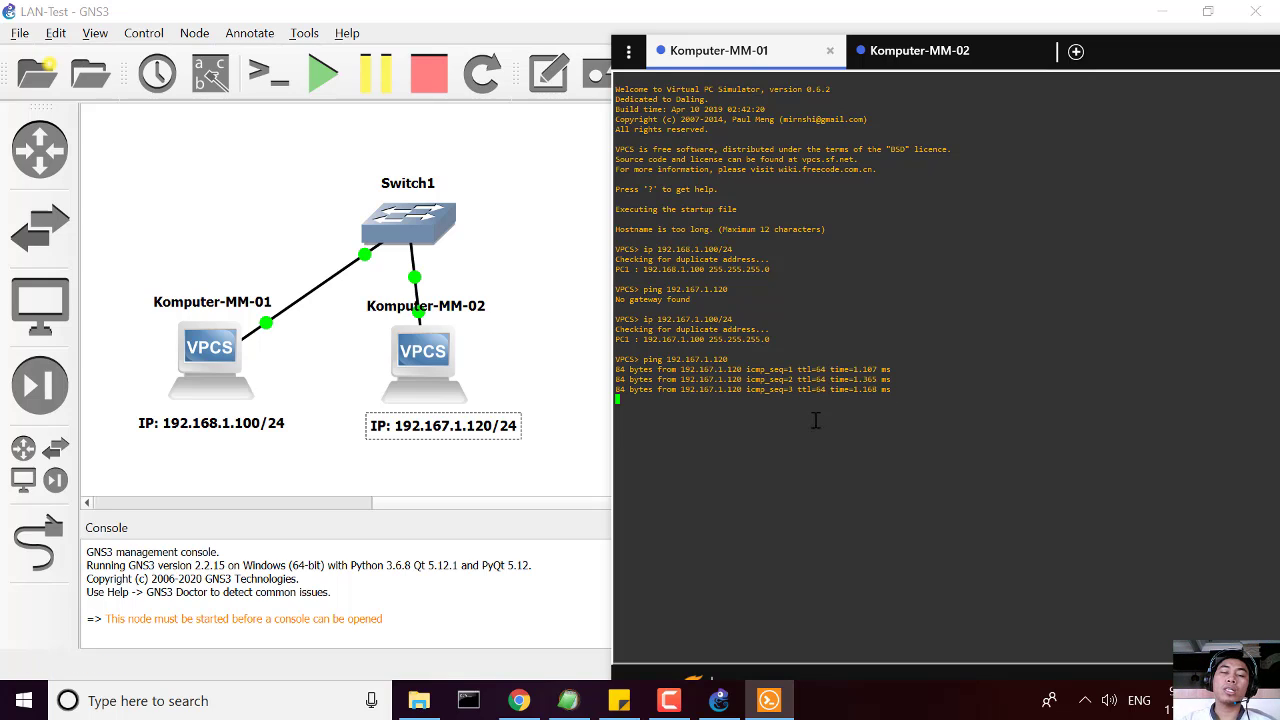
# Edit the note below Komputer-MM-01 to read "IP: 192.167.1.100/24".
pyautogui.doubleClick(205, 428)
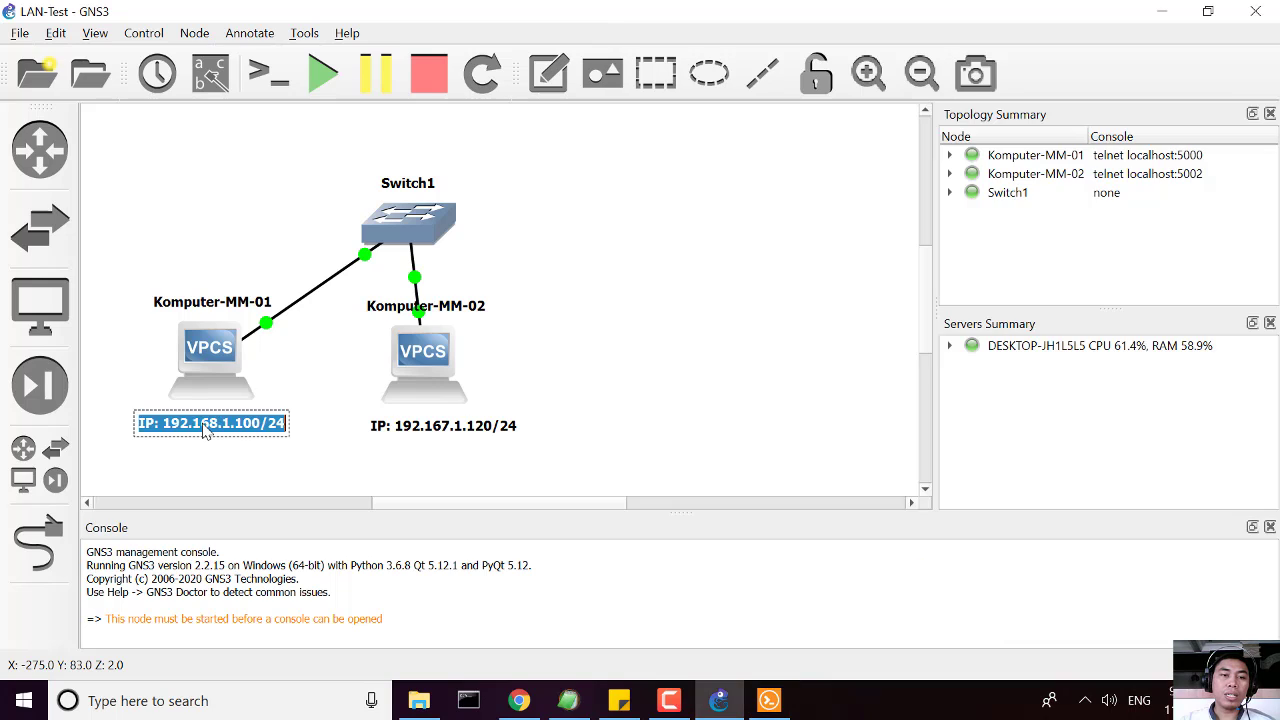
pyautogui.click(219, 426)
pyautogui.press('BackSpace')
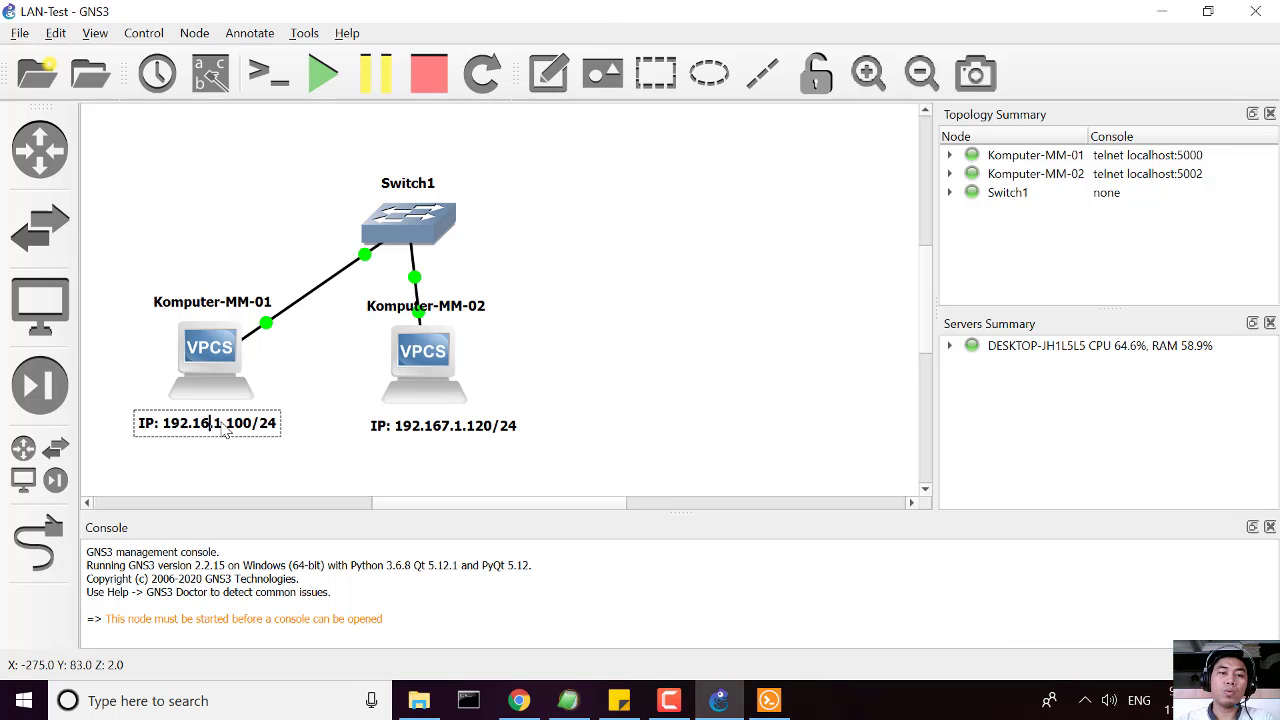
pyautogui.write('7')
pyautogui.click(727, 375)
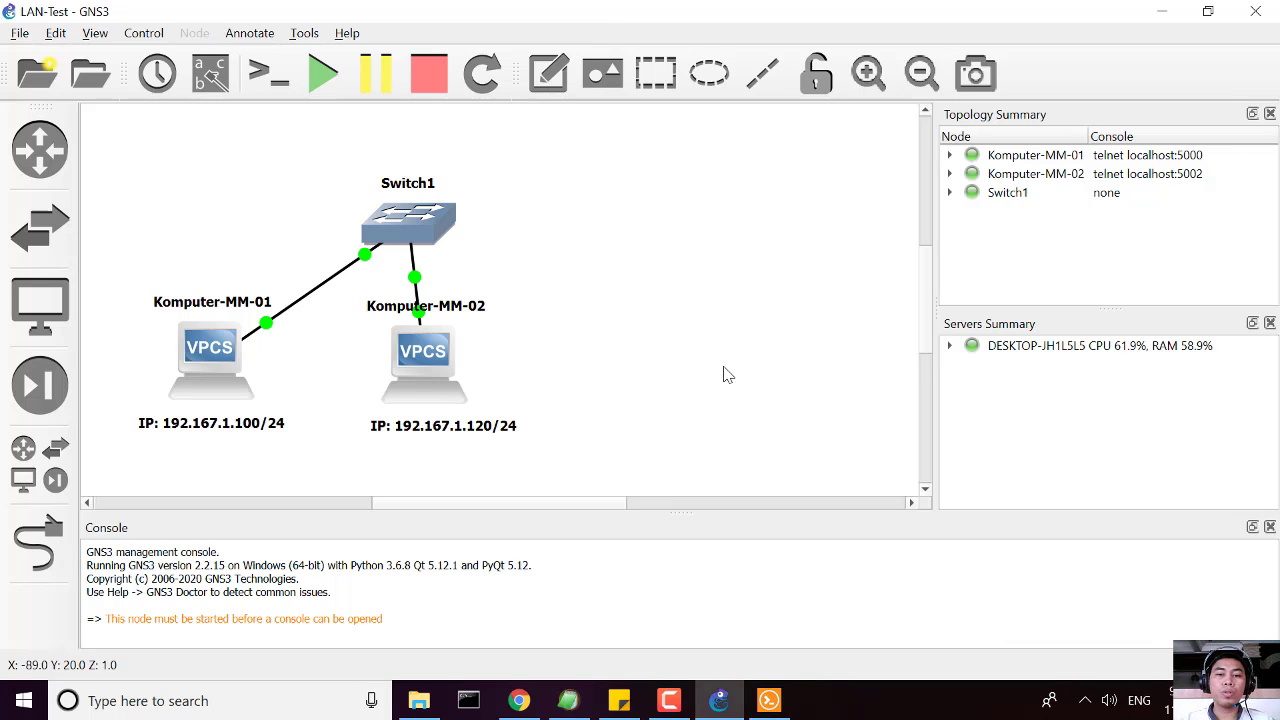
# Return to the Komputer-MM-01 console and repeat the ping to 192.167.1.120.
pyautogui.click(769, 700)
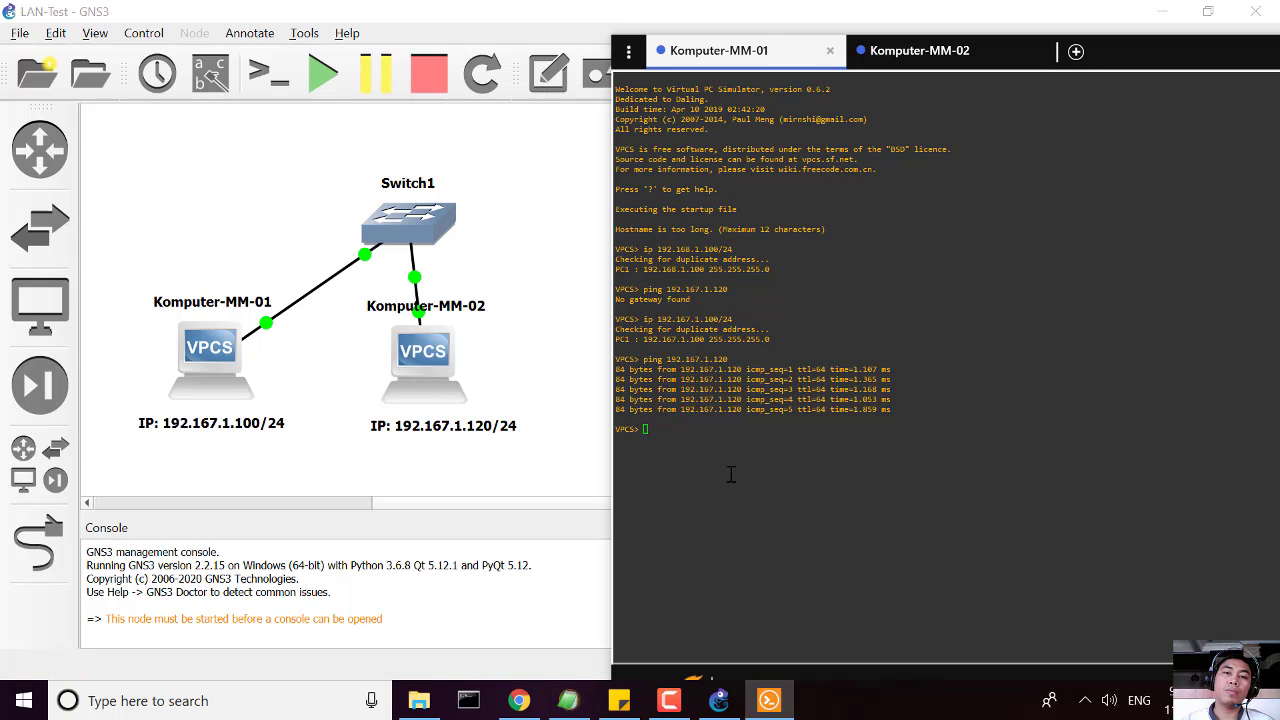
pyautogui.press('Up')
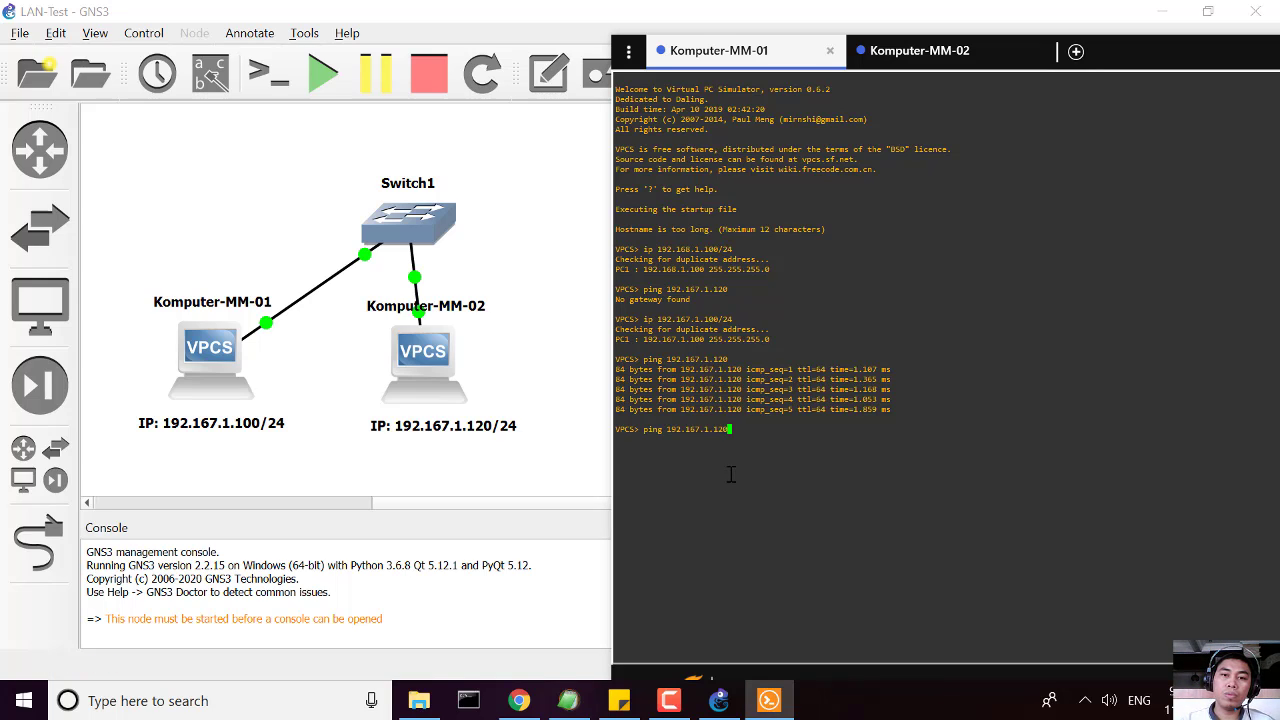
pyautogui.press('Return')
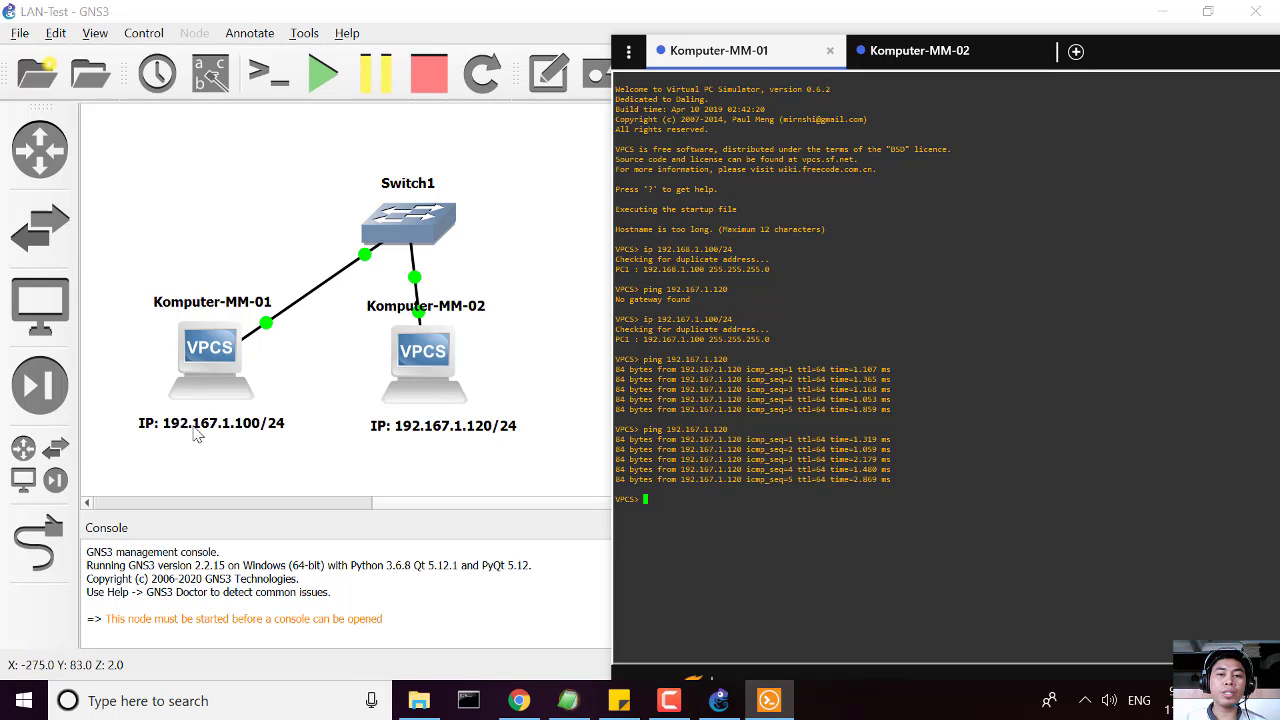
# Ping 192.167.1.100 from the Komputer-MM-02 console to test connectivity in the opposite direction.
pyautogui.click(897, 50)
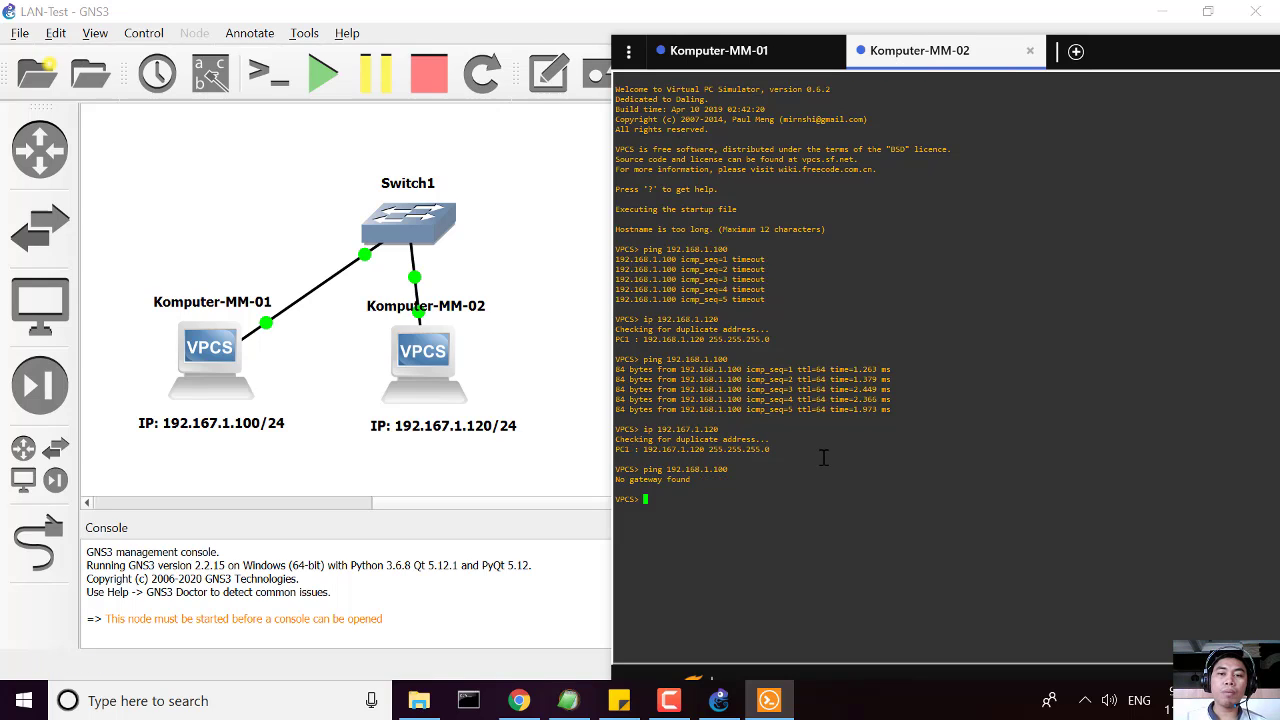
pyautogui.press('Up')
pyautogui.press('Up')
pyautogui.press('Up')
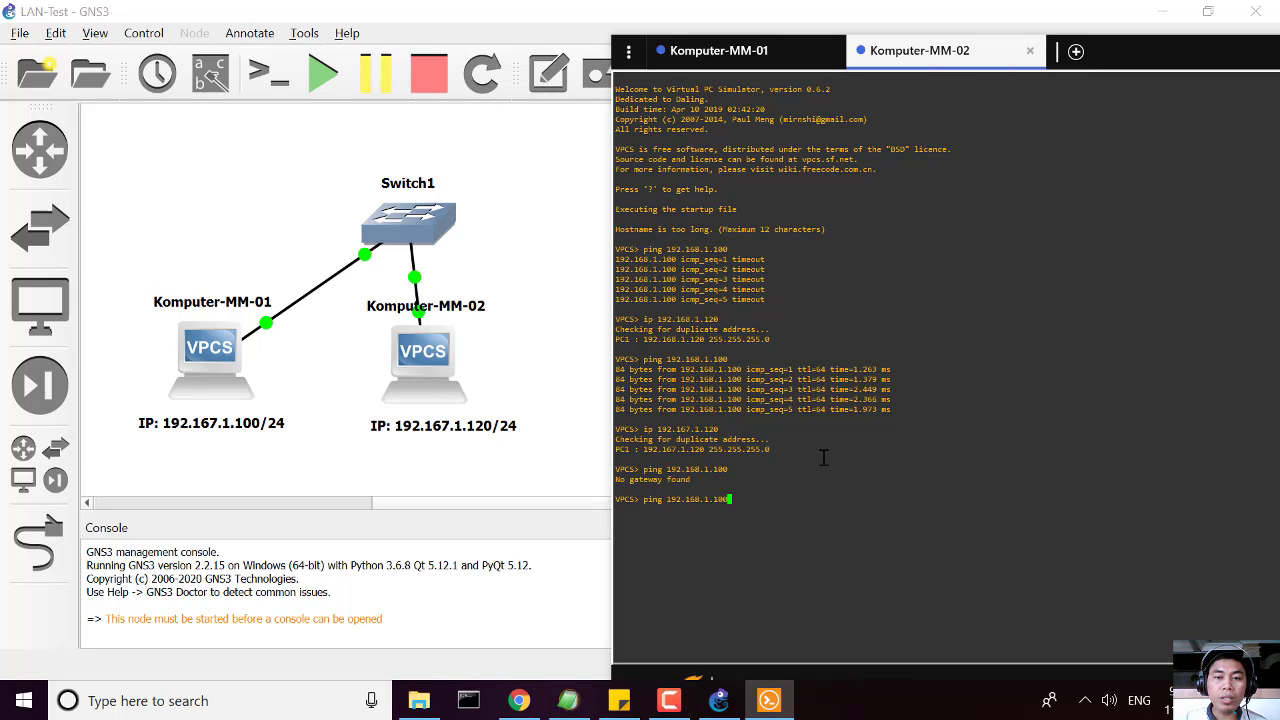
pyautogui.press('Left')
pyautogui.press('Left')
pyautogui.press('Left')
pyautogui.press('Left')
pyautogui.press('Left')
pyautogui.press('Left')
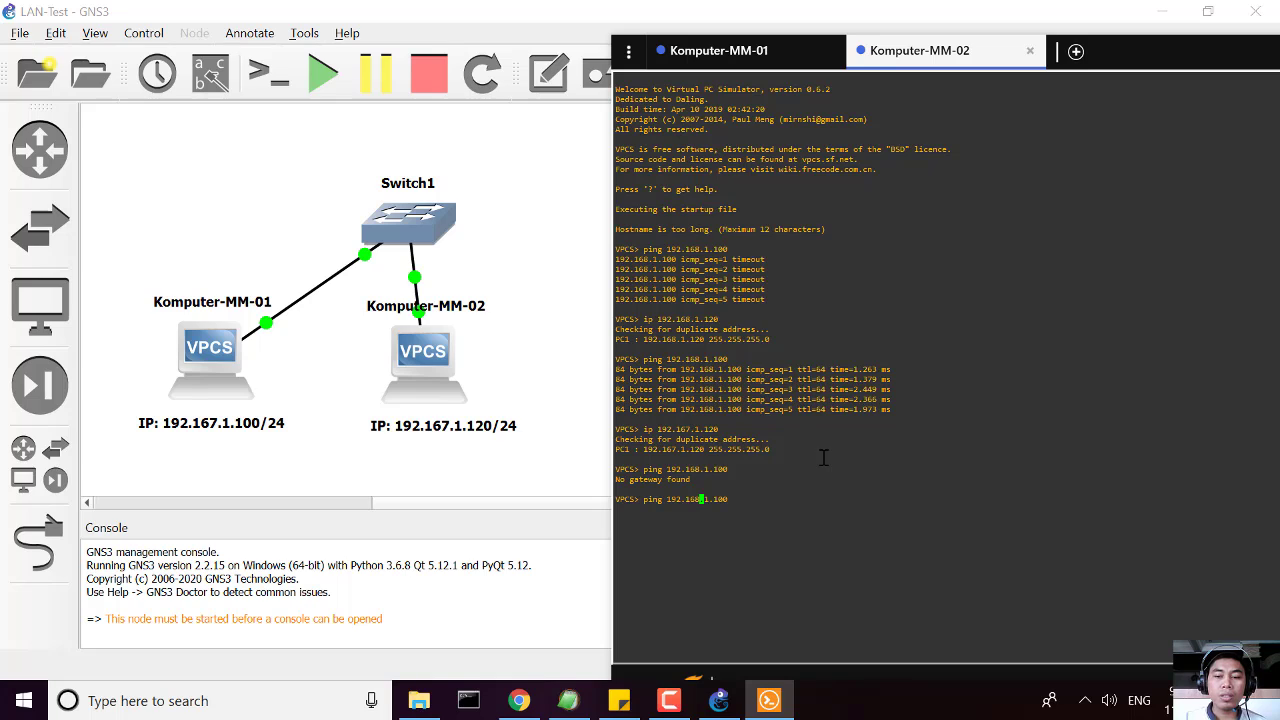
pyautogui.press('BackSpace')
pyautogui.write('7')
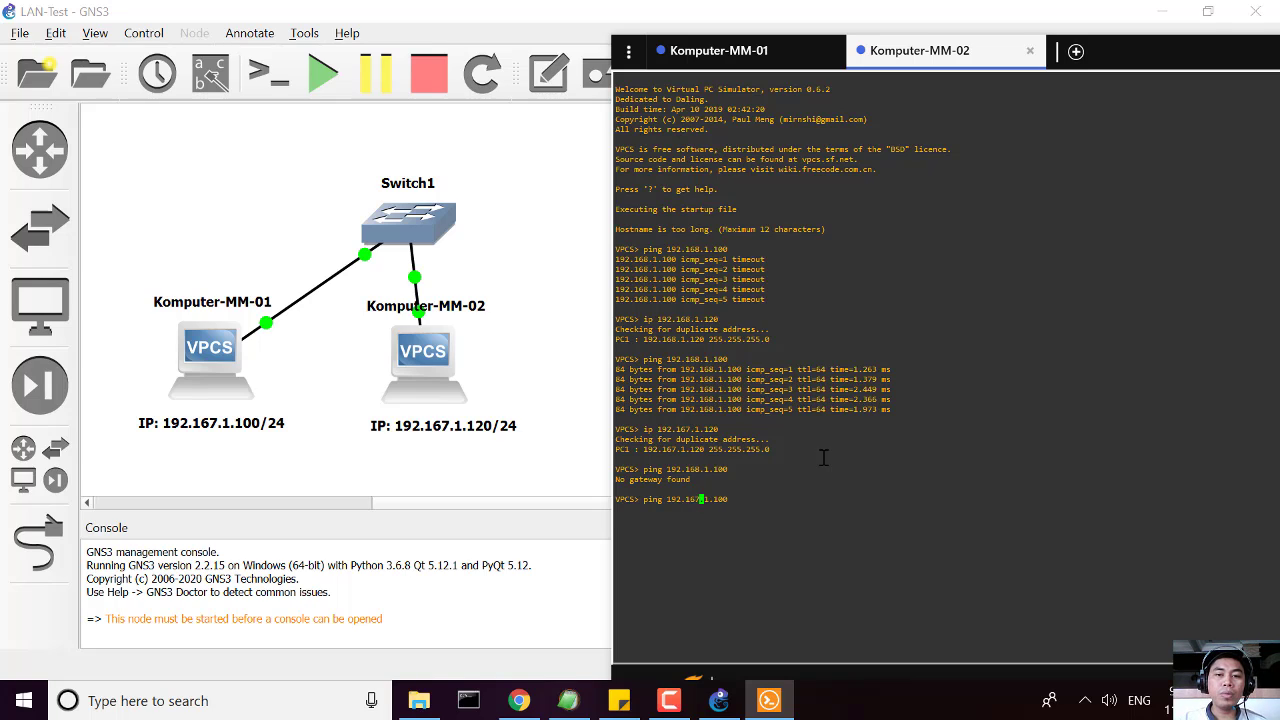
pyautogui.press('Return')
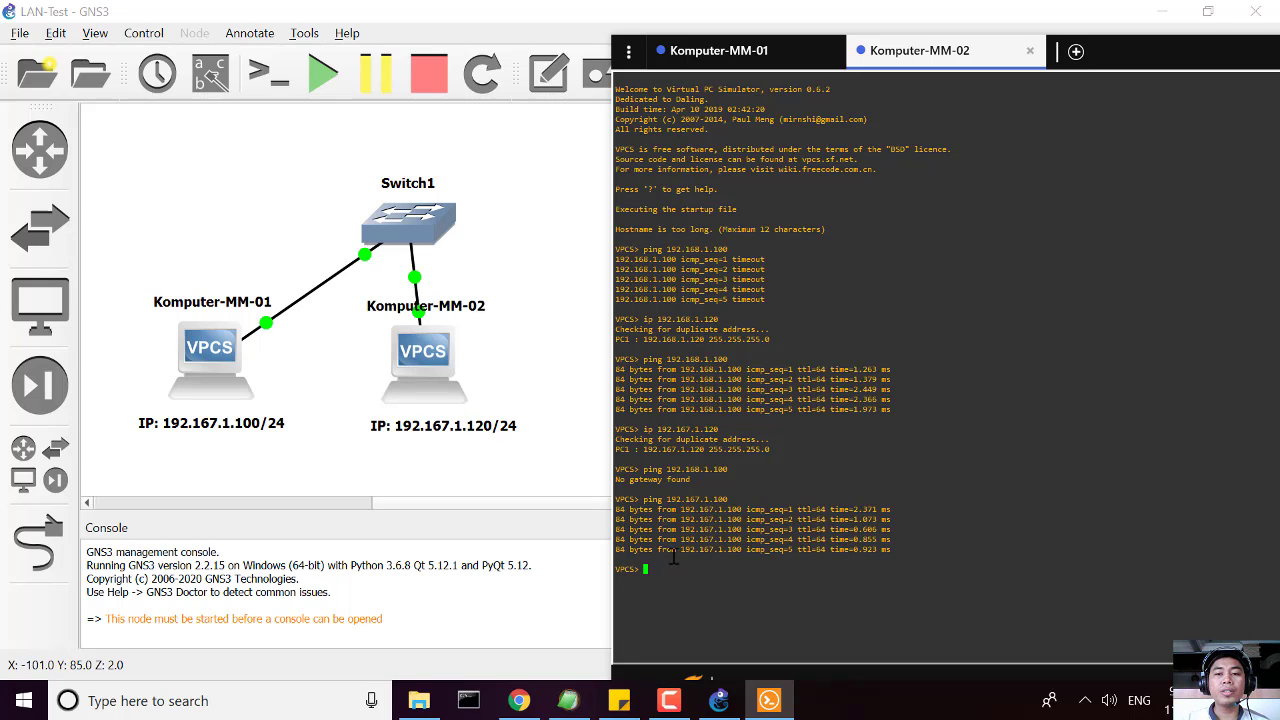
# Change the subnet prefix of Komputer-MM-02 by running the ip command with 192.167.1.120/16.
pyautogui.press('Up')
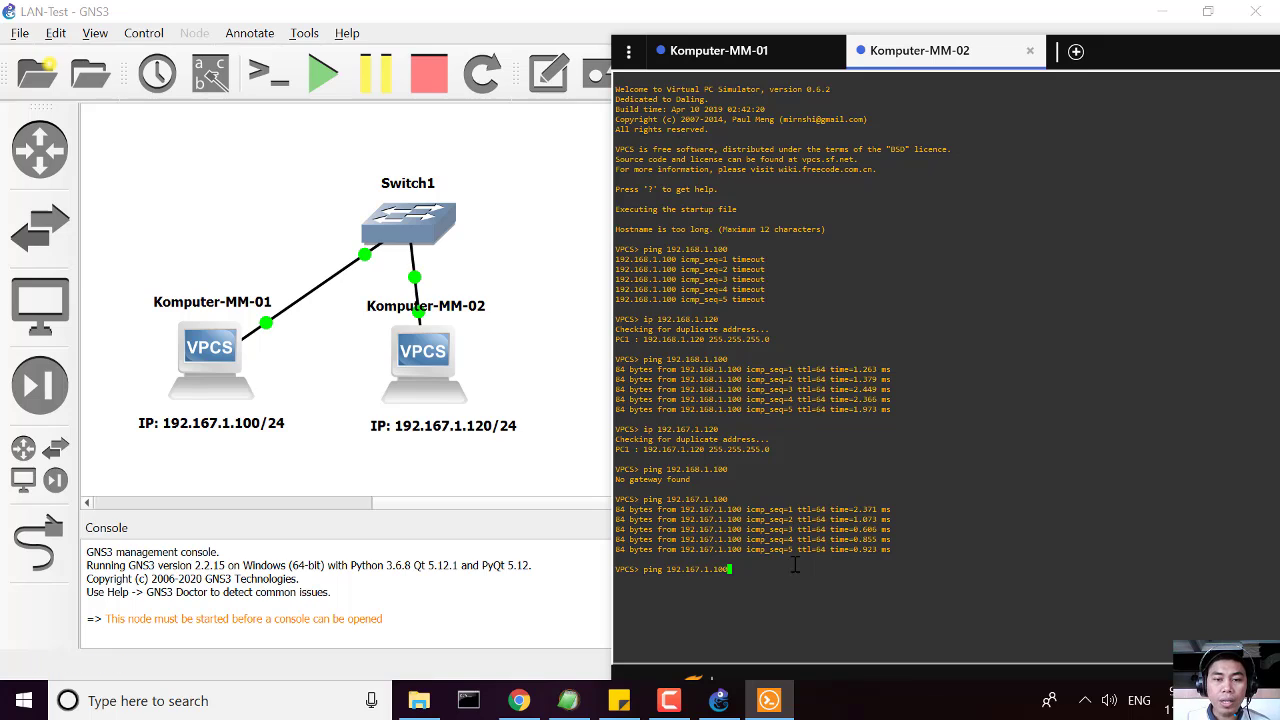
pyautogui.press('Up')
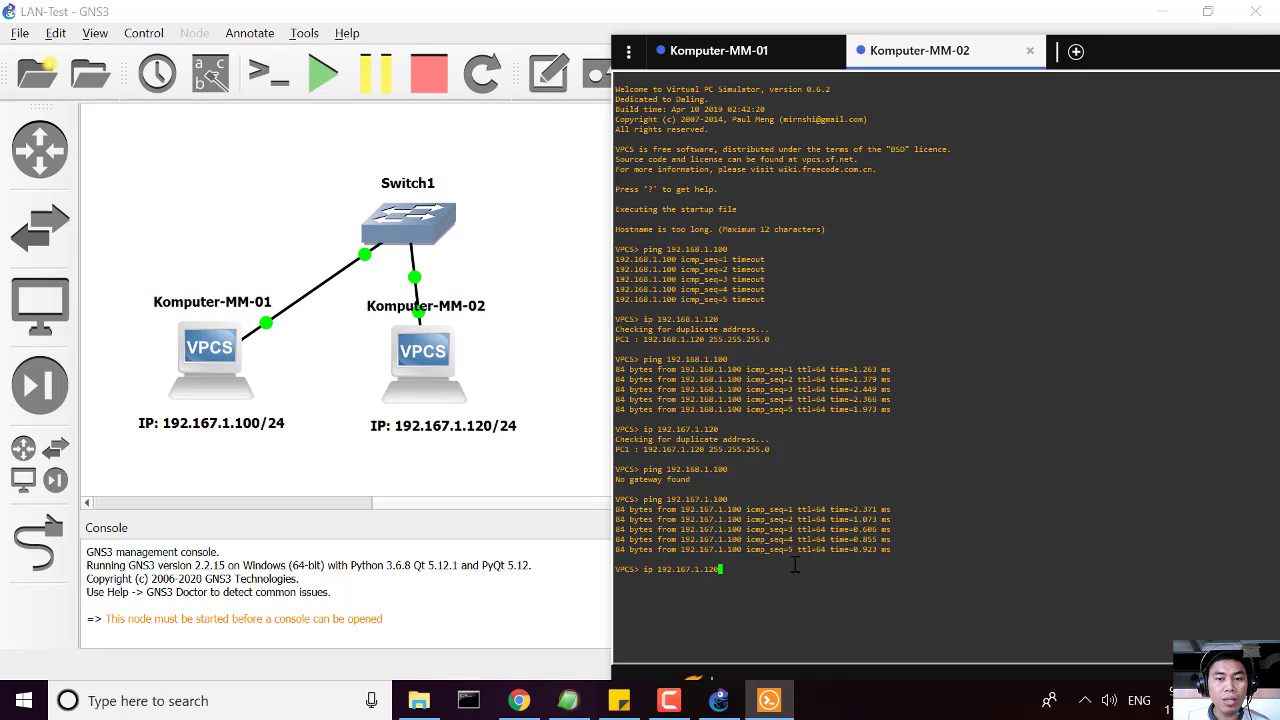
pyautogui.press('Left')
pyautogui.press('Left')
pyautogui.press('Left')
pyautogui.press('Left')
pyautogui.press('Left')
pyautogui.press('Left')
pyautogui.press('Left')
pyautogui.press('Left')
pyautogui.press('Left')
pyautogui.press('Left')
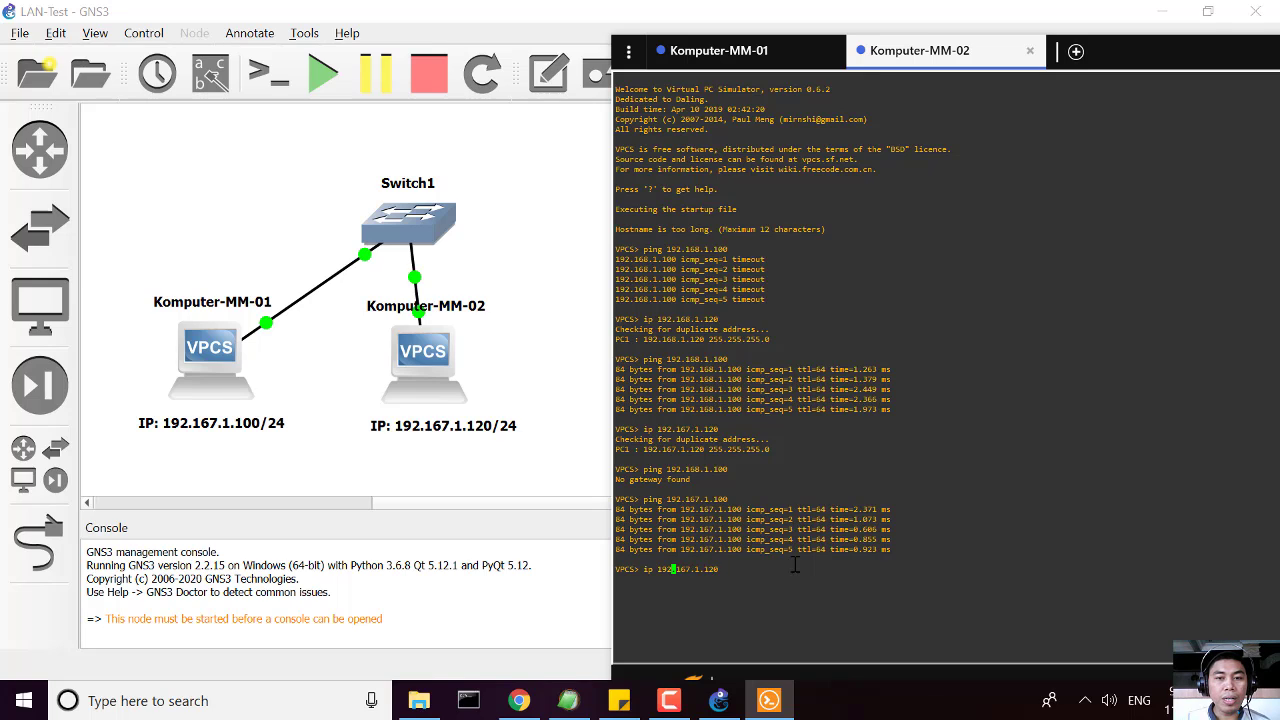
pyautogui.press('End')
pyautogui.write('/')
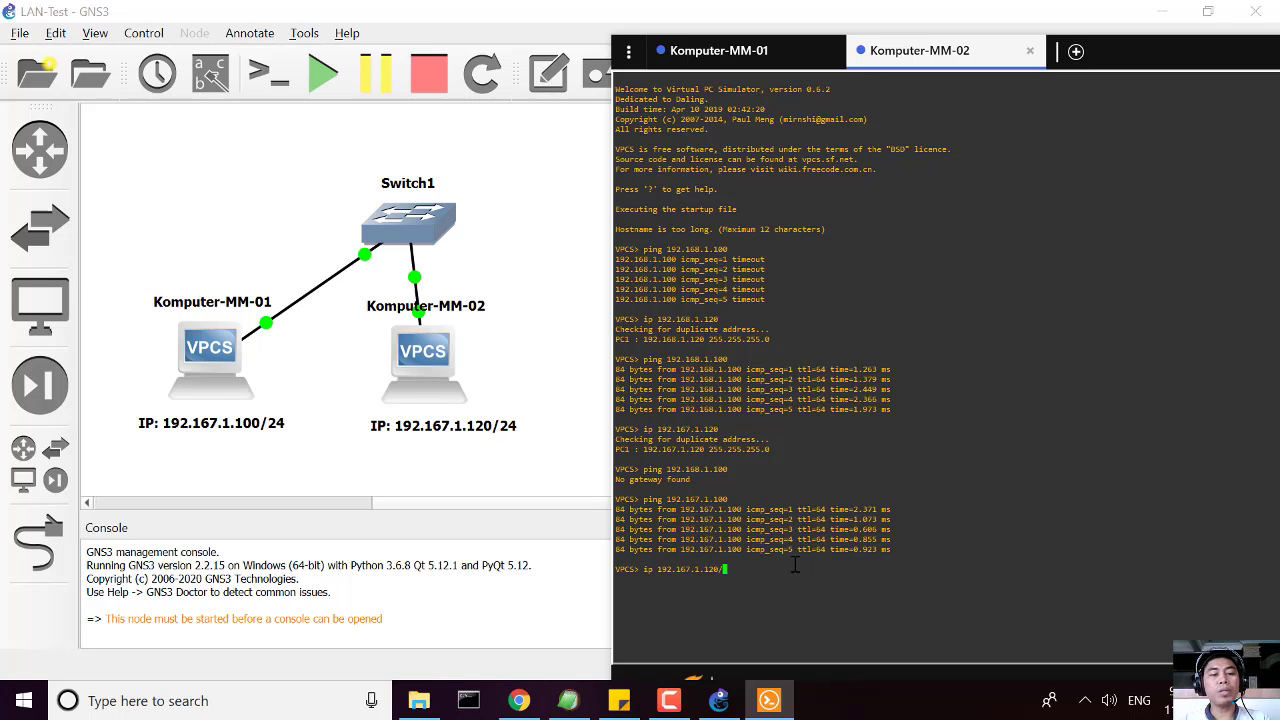
pyautogui.write('16')
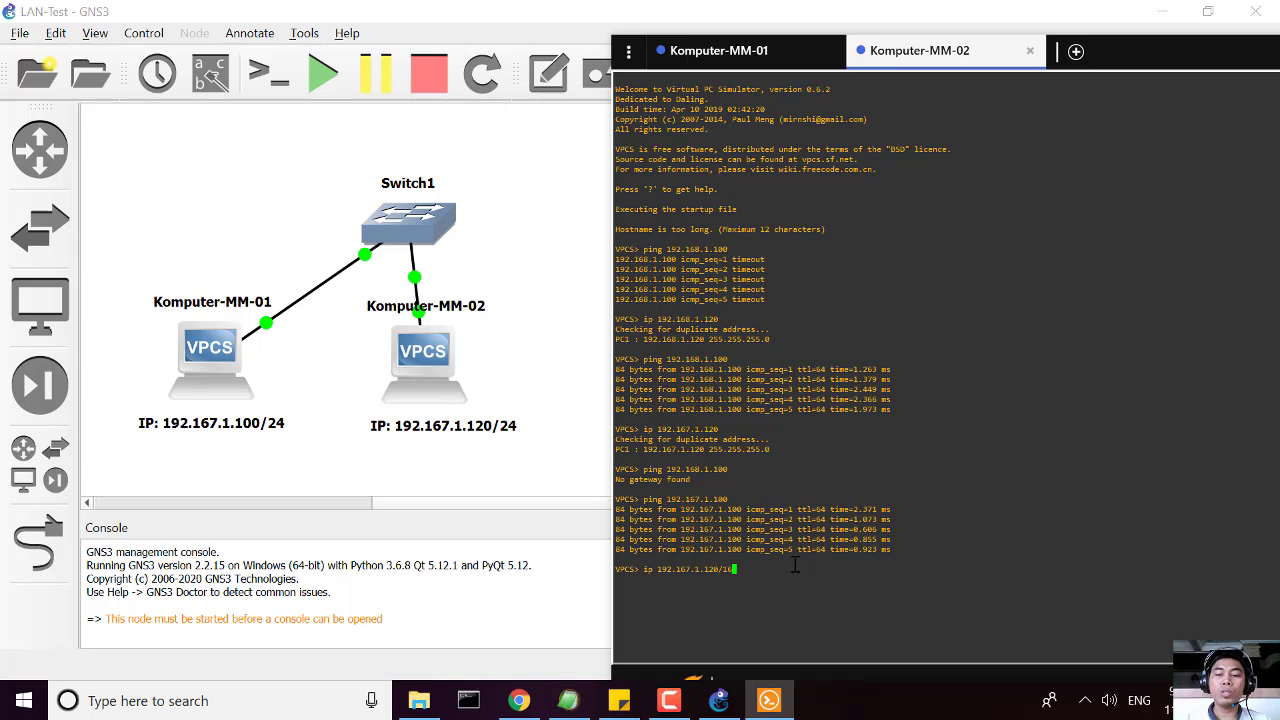
pyautogui.press('Return')
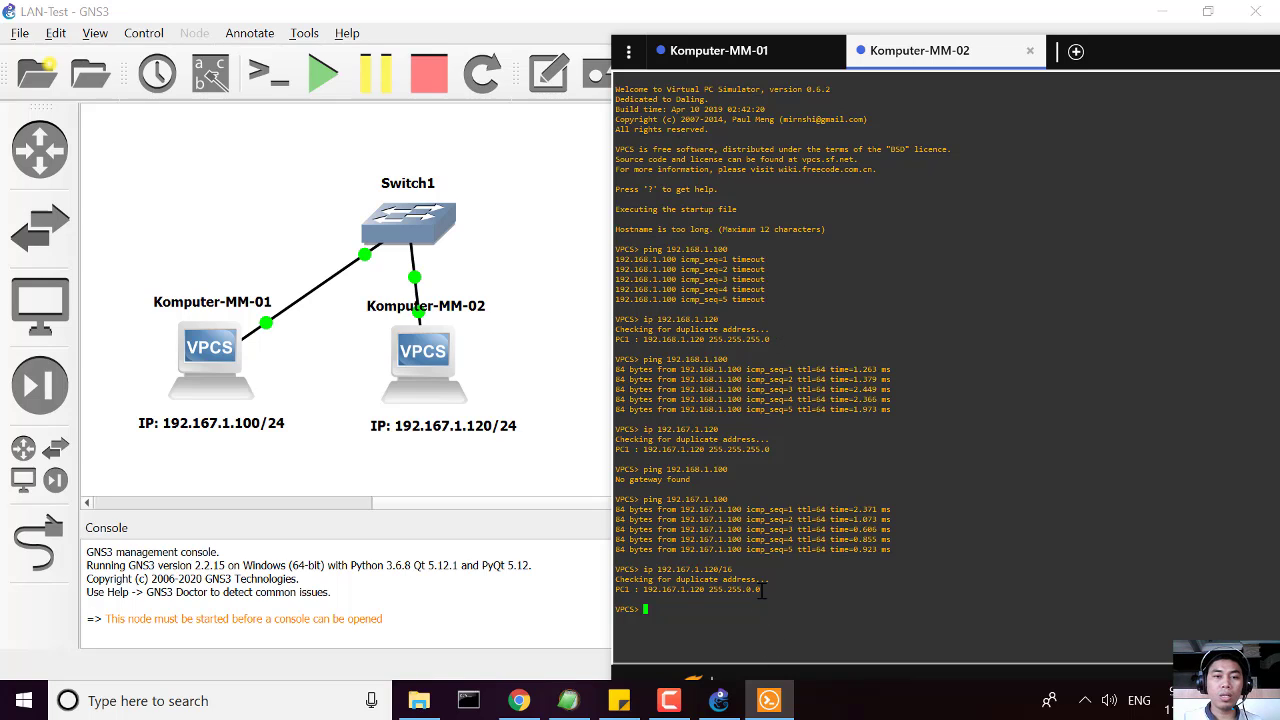
# Edit the note below Komputer-MM-02 to read "IP: 192.167.1.120/16".
pyautogui.click(517, 437)
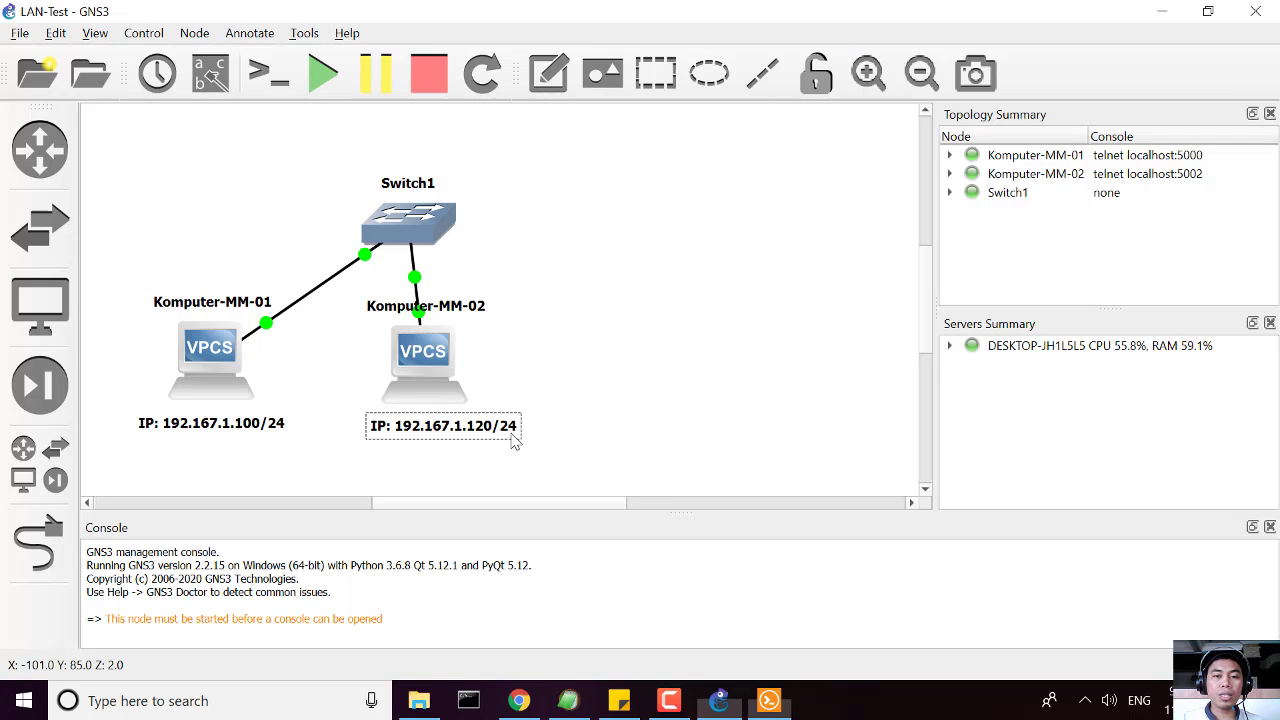
pyautogui.doubleClick(517, 432)
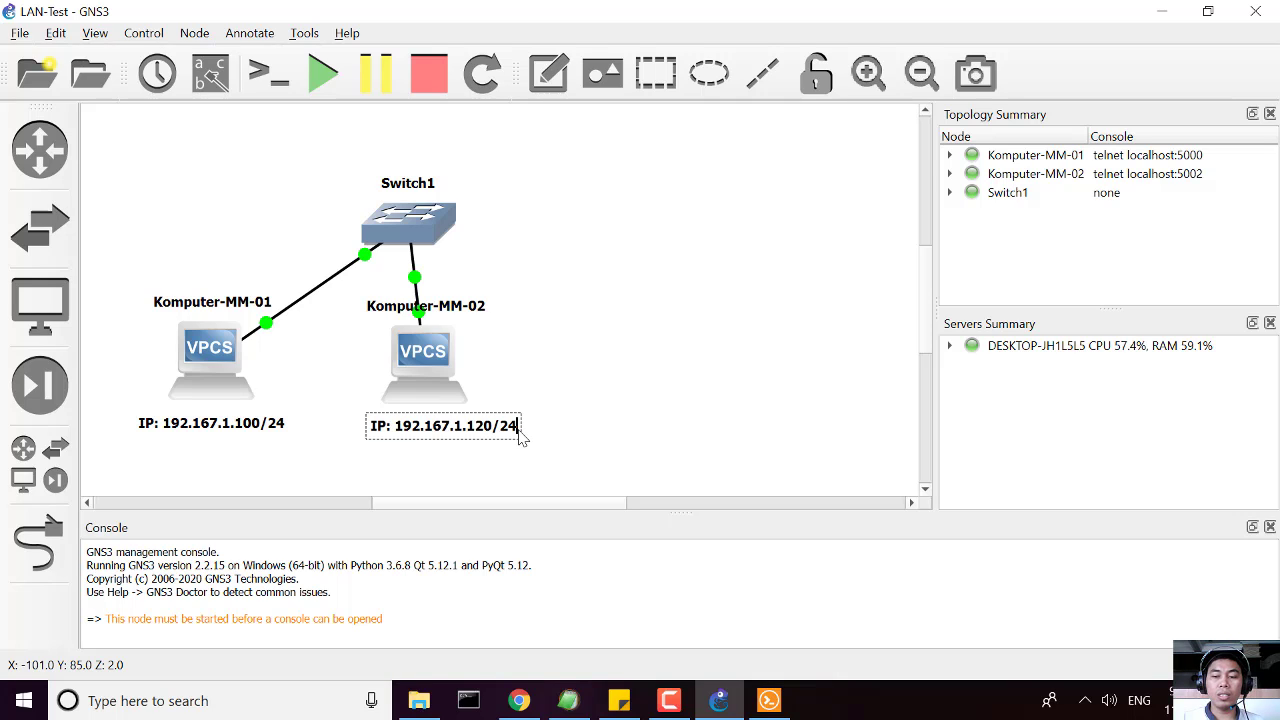
pyautogui.press('BackSpace')
pyautogui.press('BackSpace')
pyautogui.write('16')
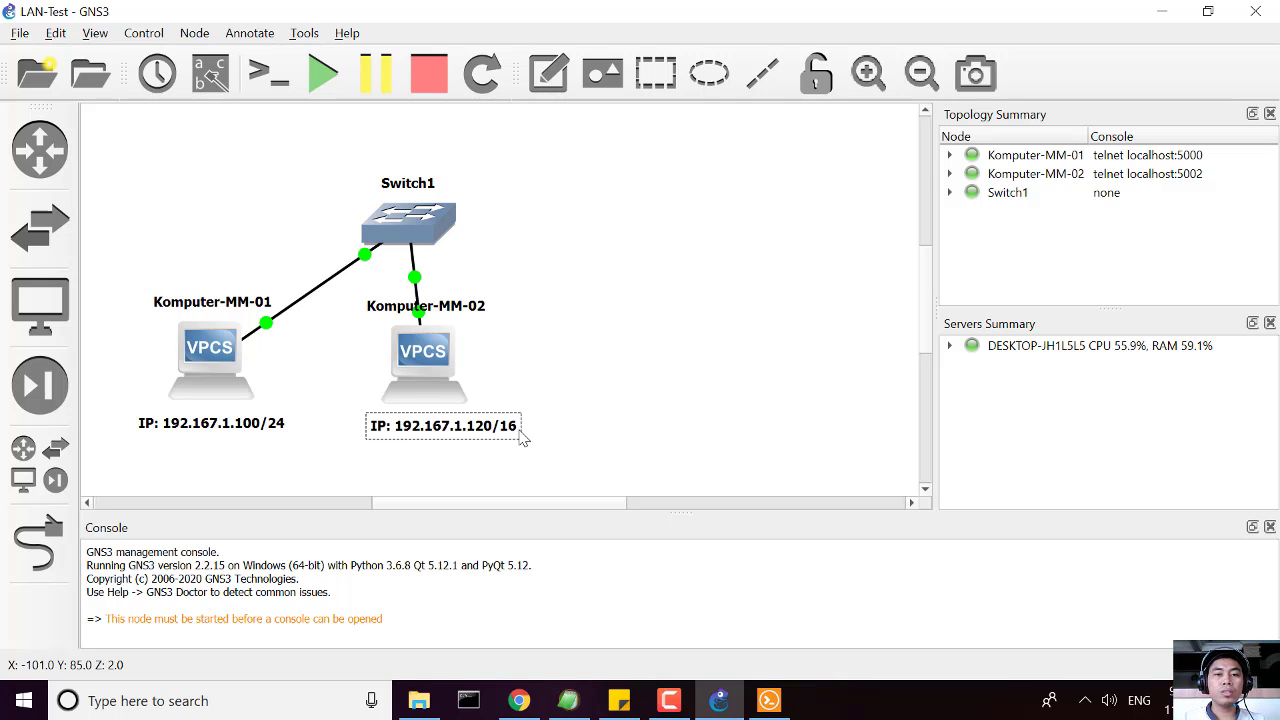
pyautogui.click(606, 371)
# Return to the Komputer-MM-02 console and ping 192.167.1.100 three times to test connectivity with the /16 prefix.
pyautogui.click(770, 701)
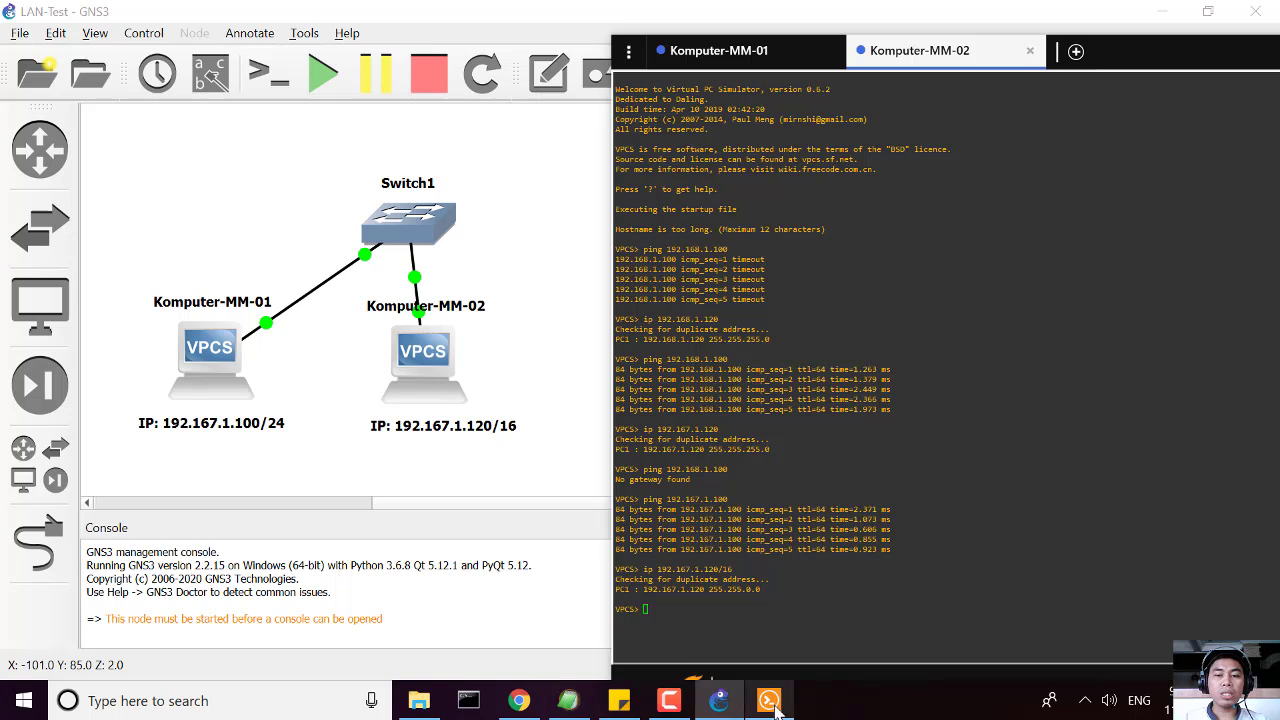
pyautogui.press('Up')
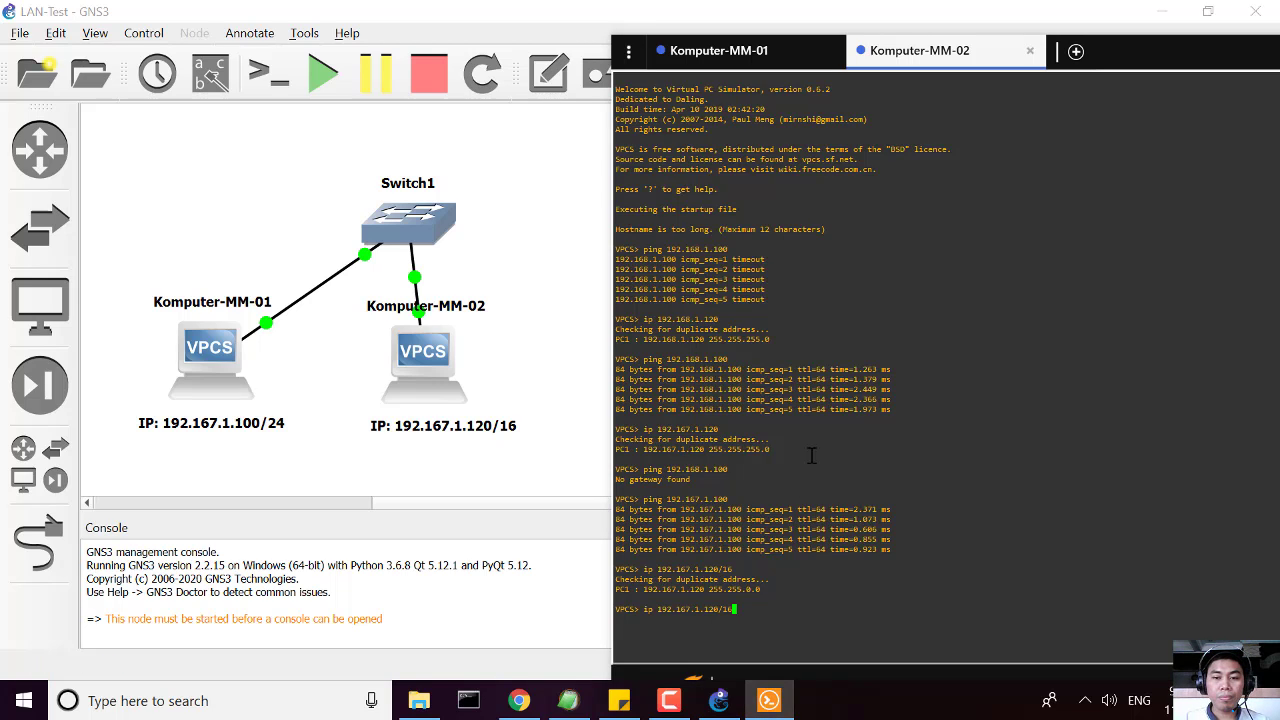
pyautogui.press('Up')
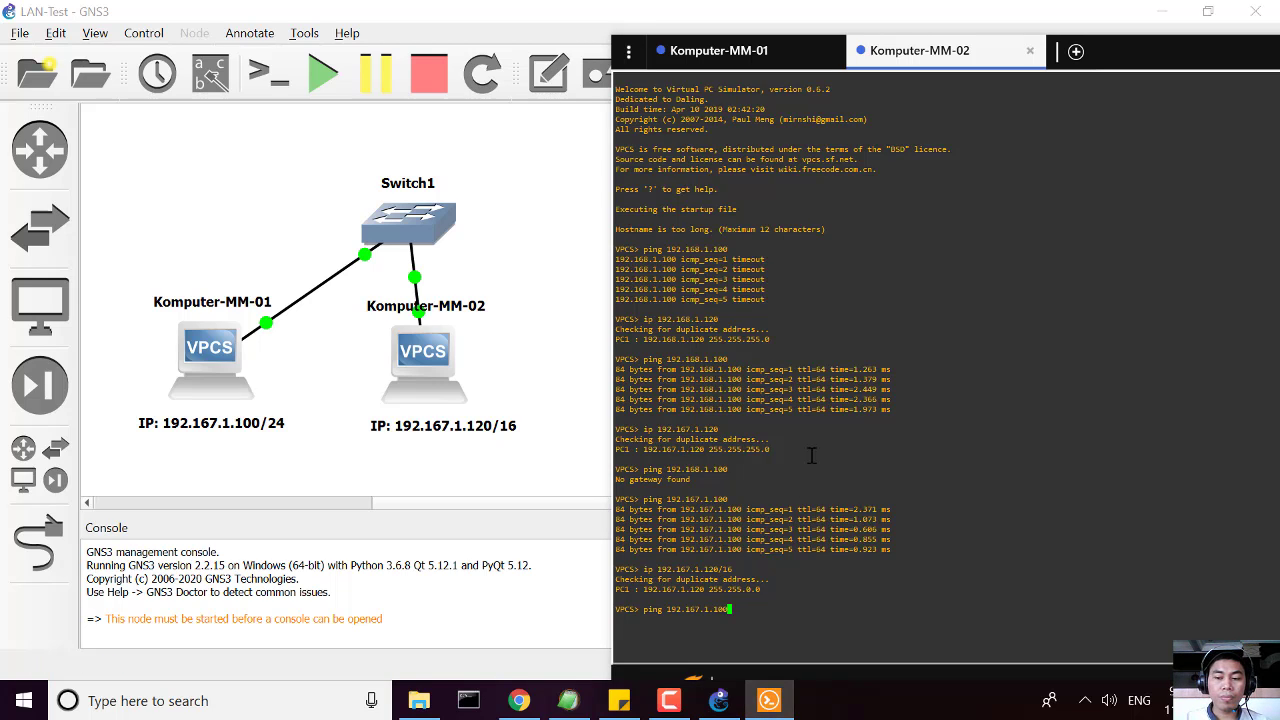
pyautogui.press('Return')
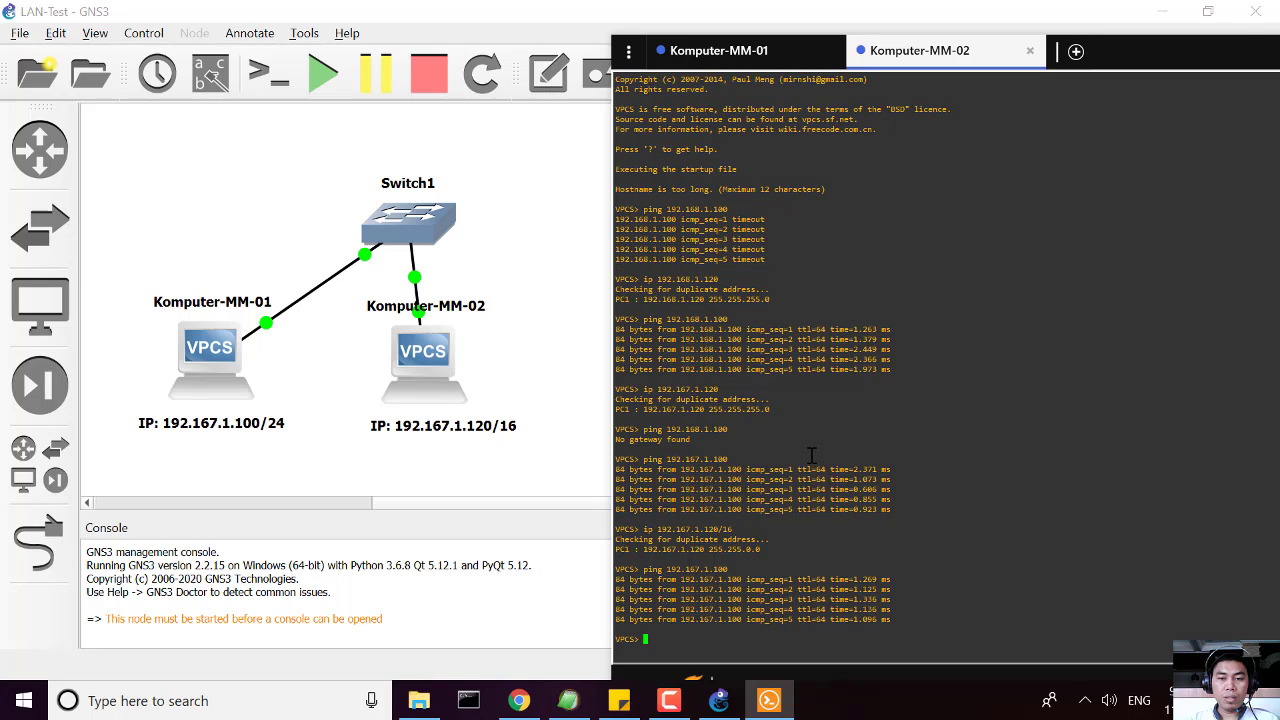
pyautogui.press('Up')
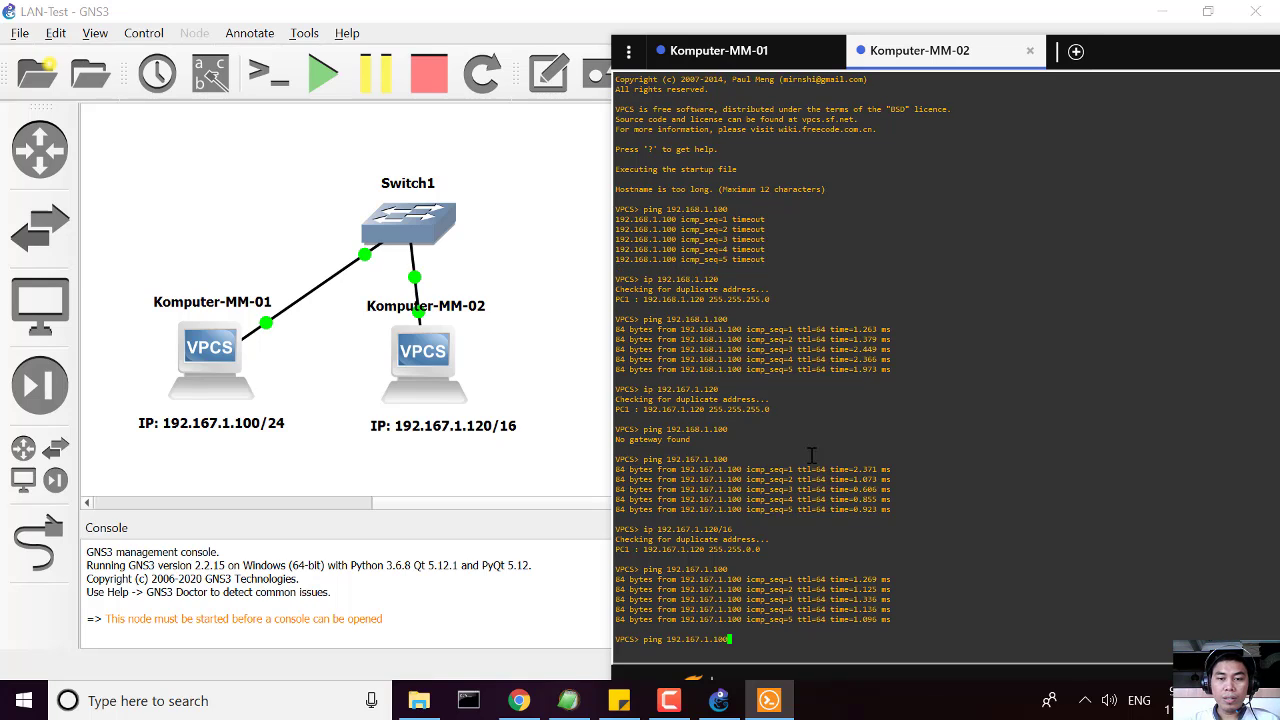
pyautogui.press('Return')
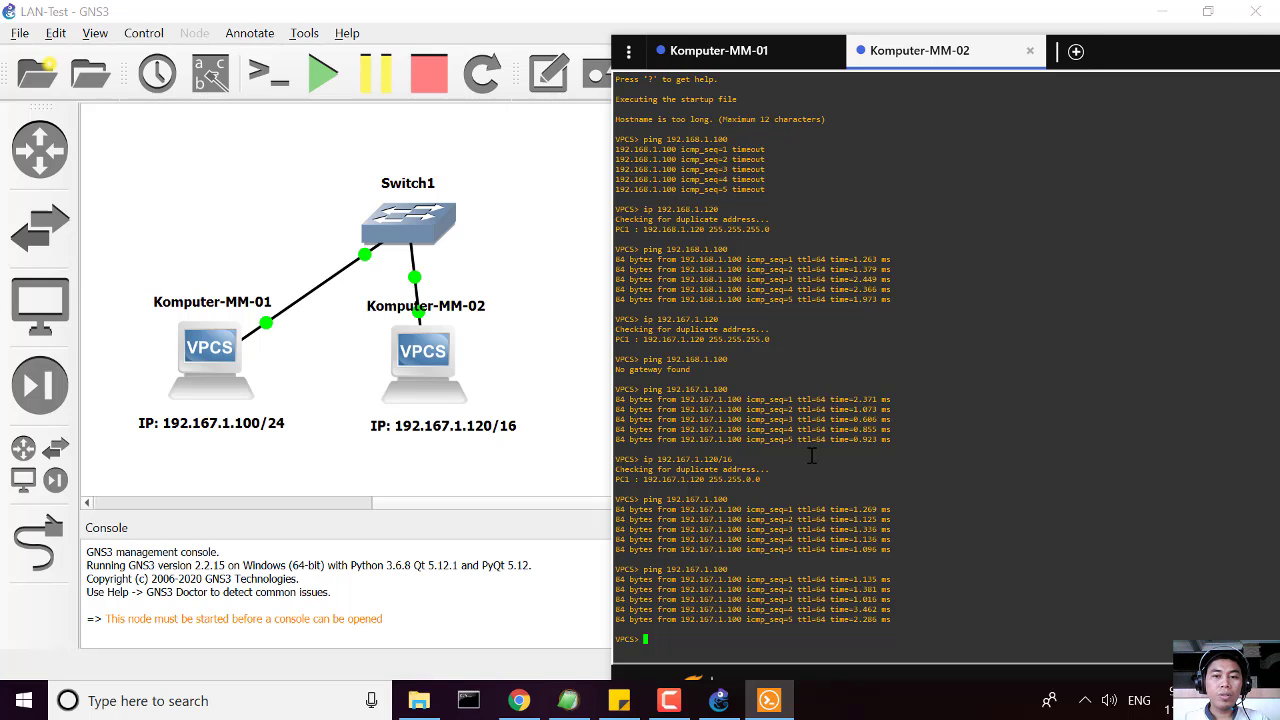
pyautogui.press('Up')
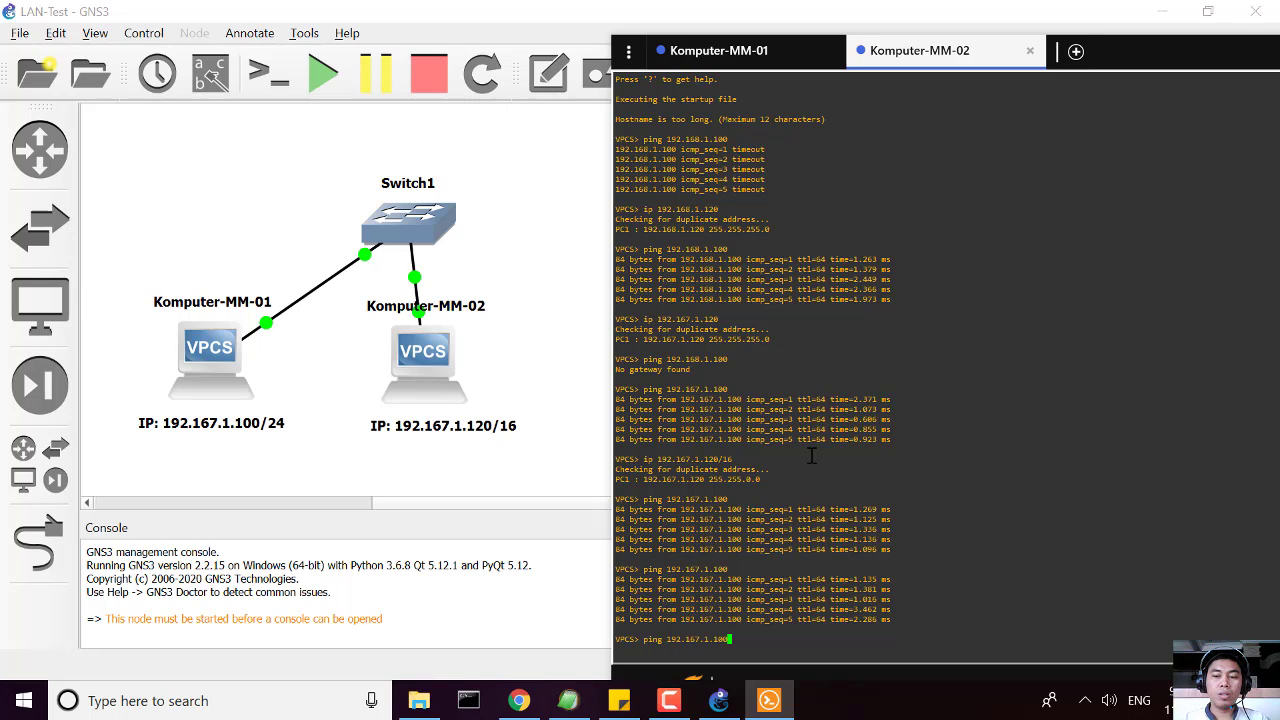
pyautogui.press('Return')
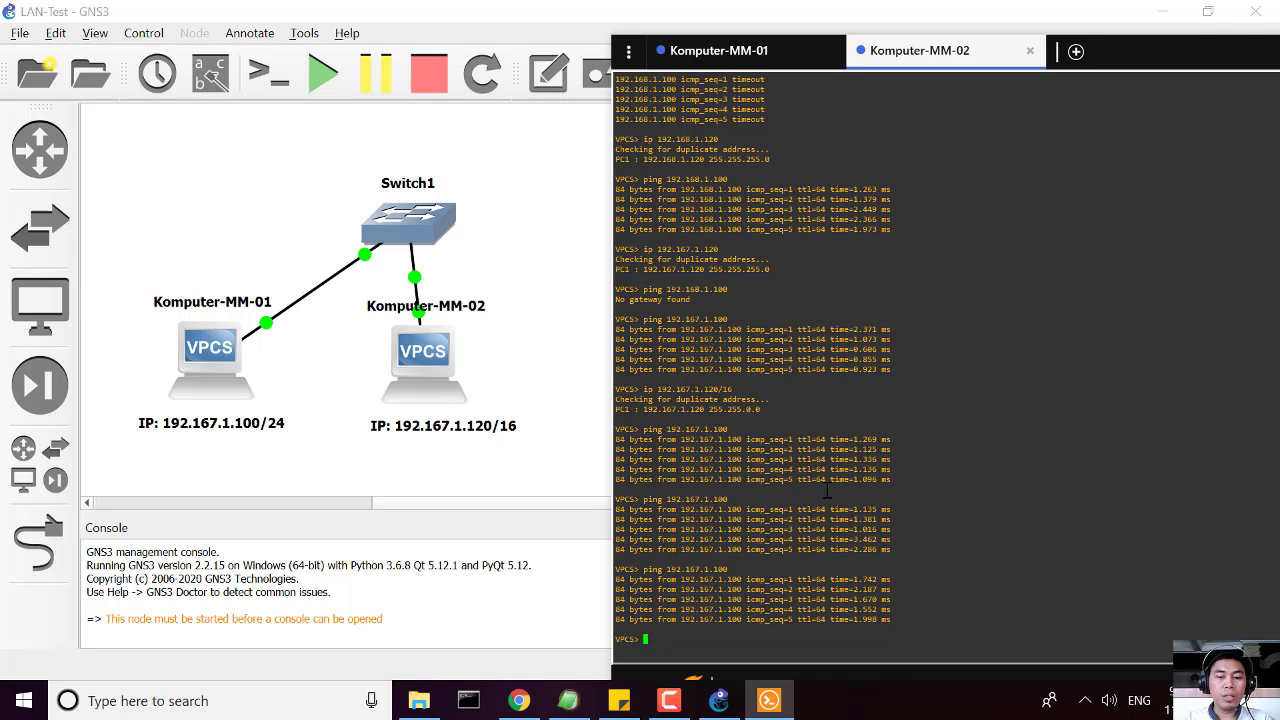
# Assign Komputer-MM-02 an address in a different network by running the ip command with 10.10.1.20/16.
pyautogui.write('ip 1')
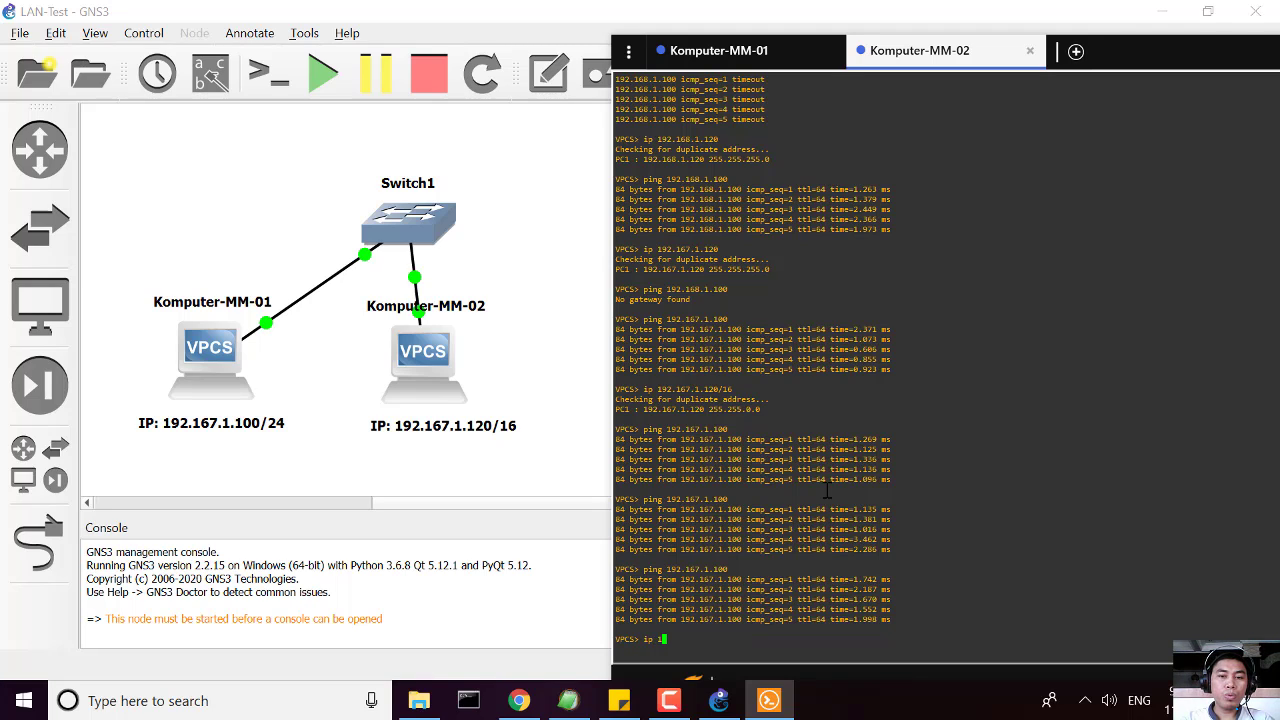
pyautogui.write('9.10')
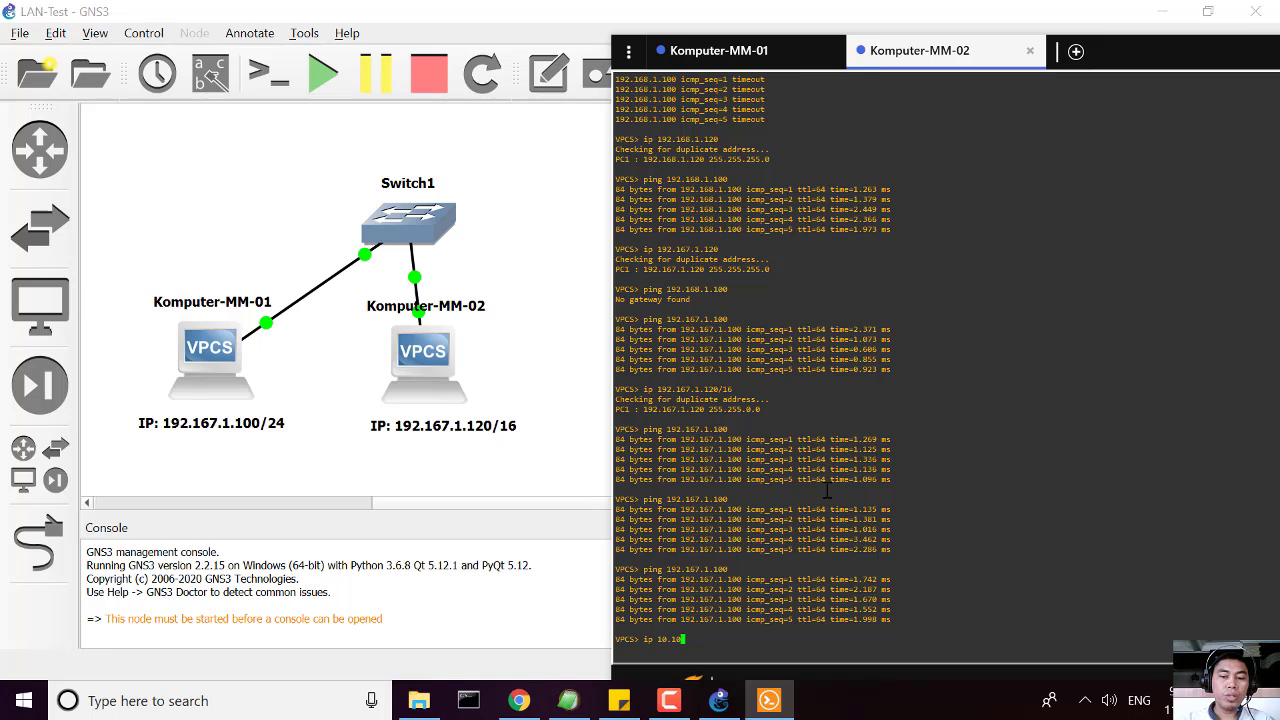
pyautogui.write('.')
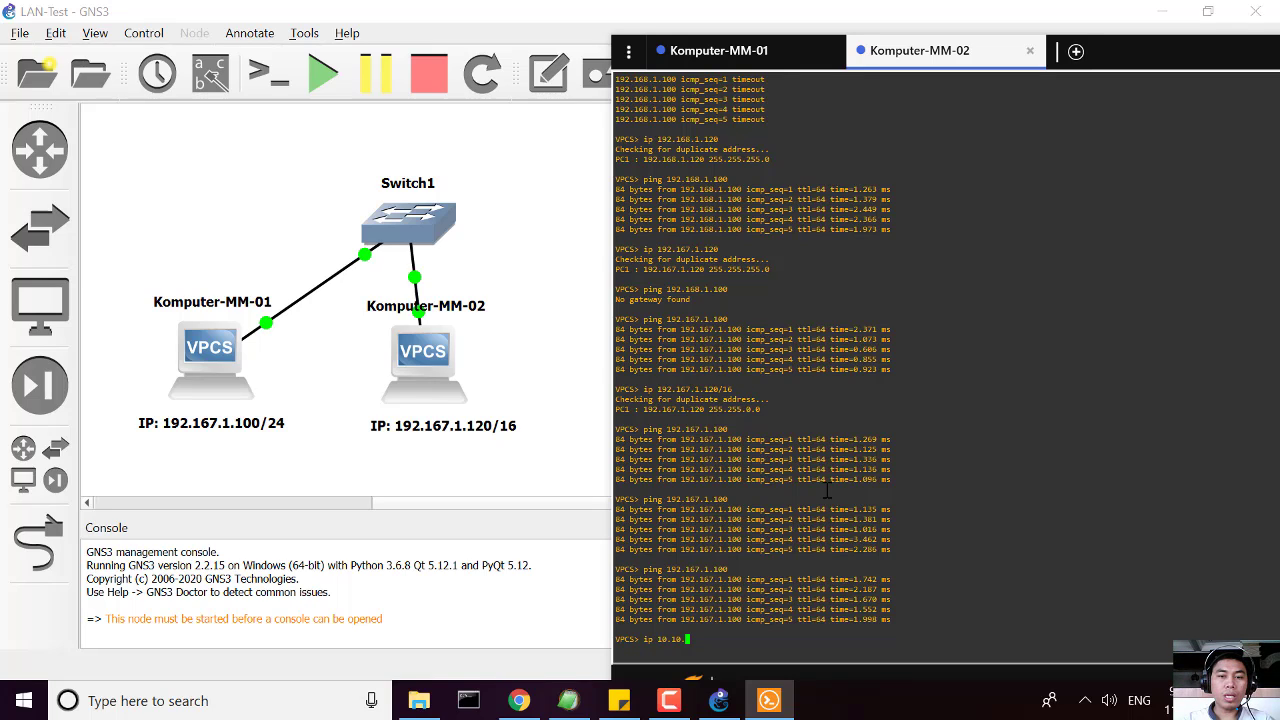
pyautogui.write('1.20')
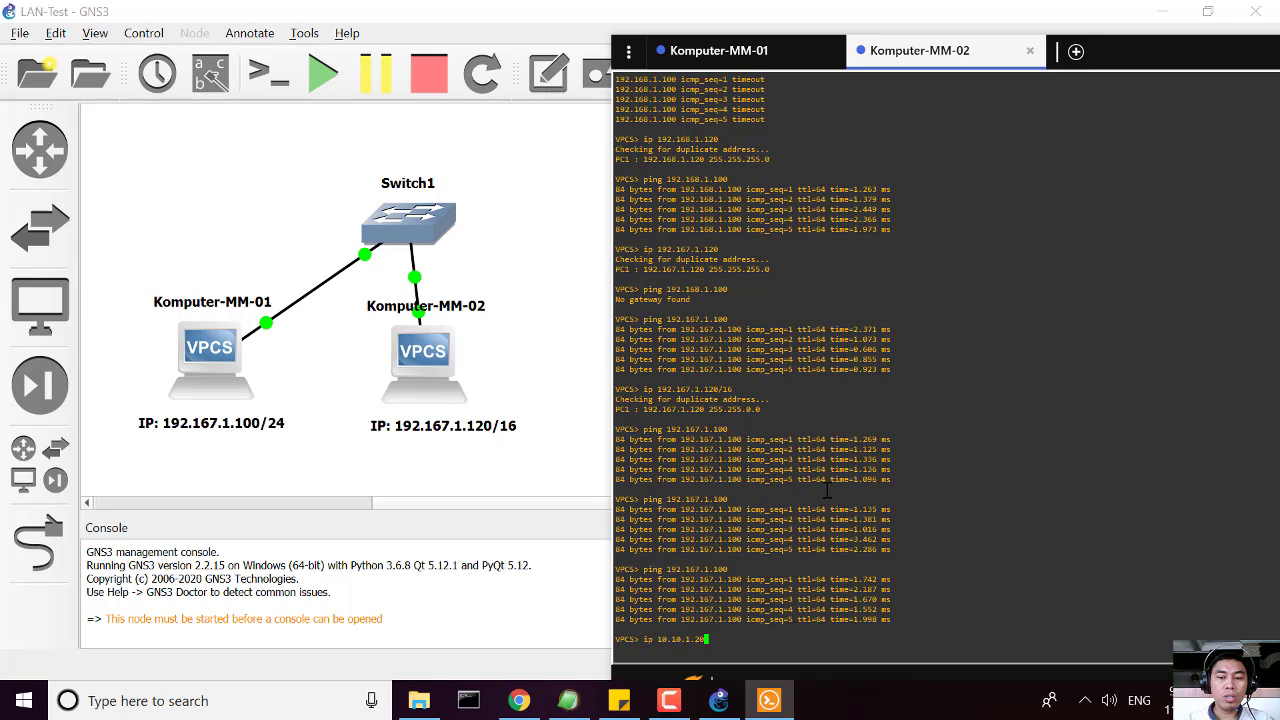
pyautogui.write('/16')
pyautogui.press('Return')
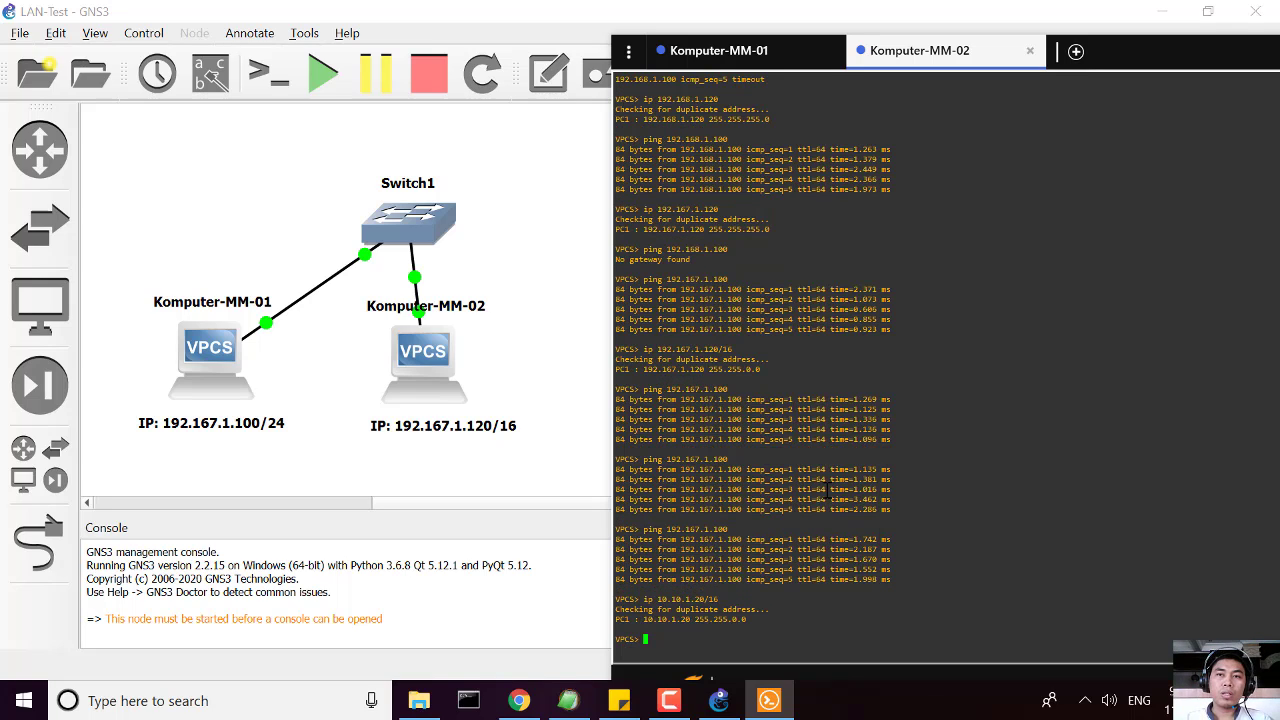
# Copy the address 10.10.1.20/16 from the last ip command in the Komputer-MM-02 console.
pyautogui.click(706, 53)
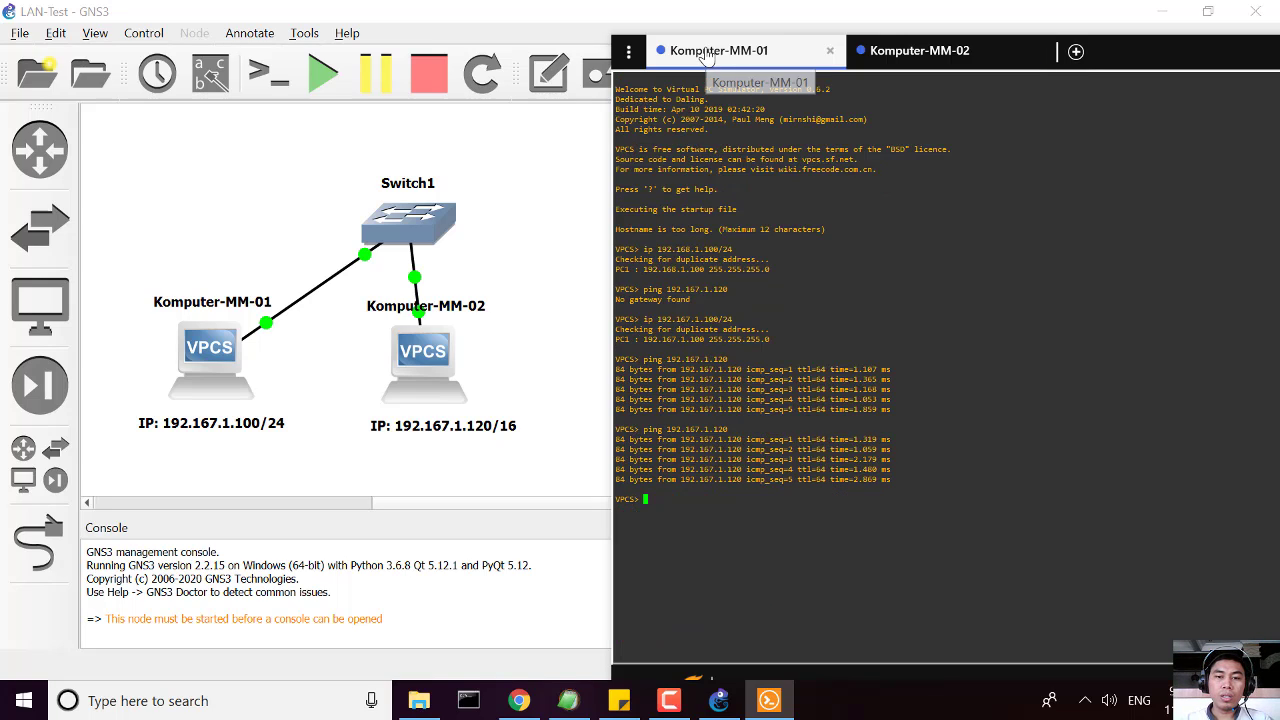
pyautogui.click(912, 55)
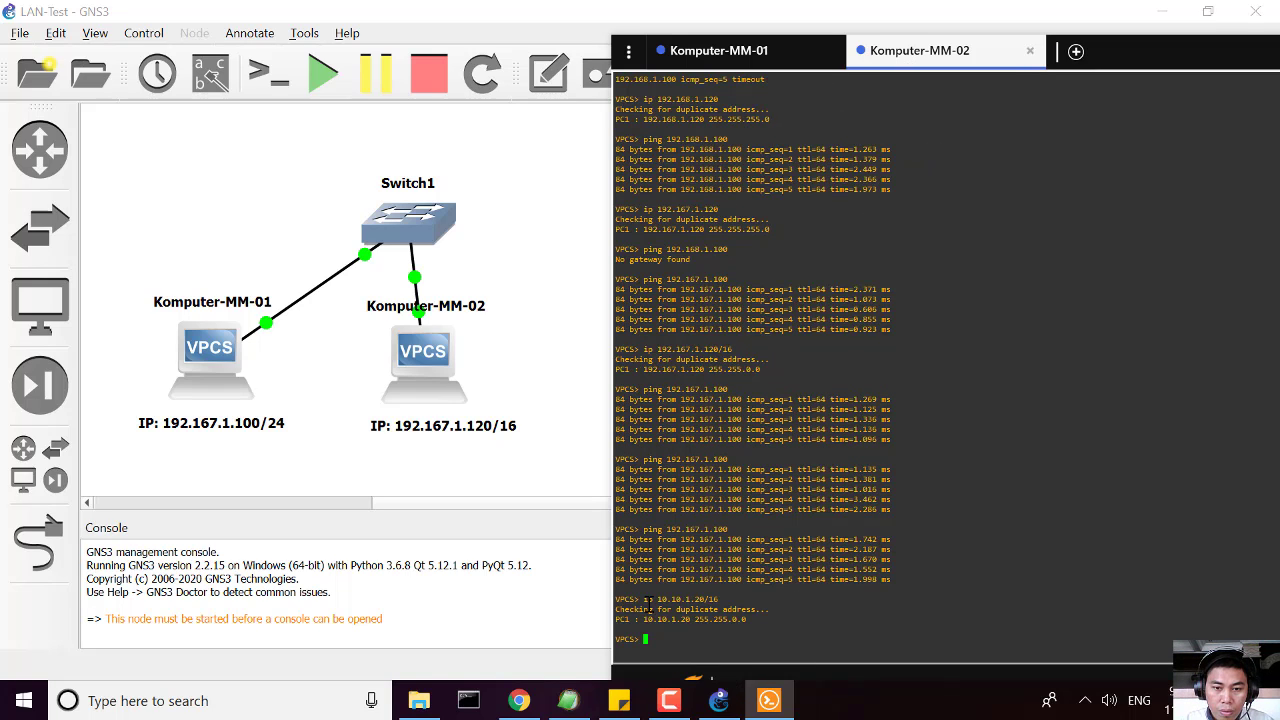
pyautogui.moveTo(655, 598); pyautogui.dragTo(719, 598)
pyautogui.hotkey('ctrl', 'c')
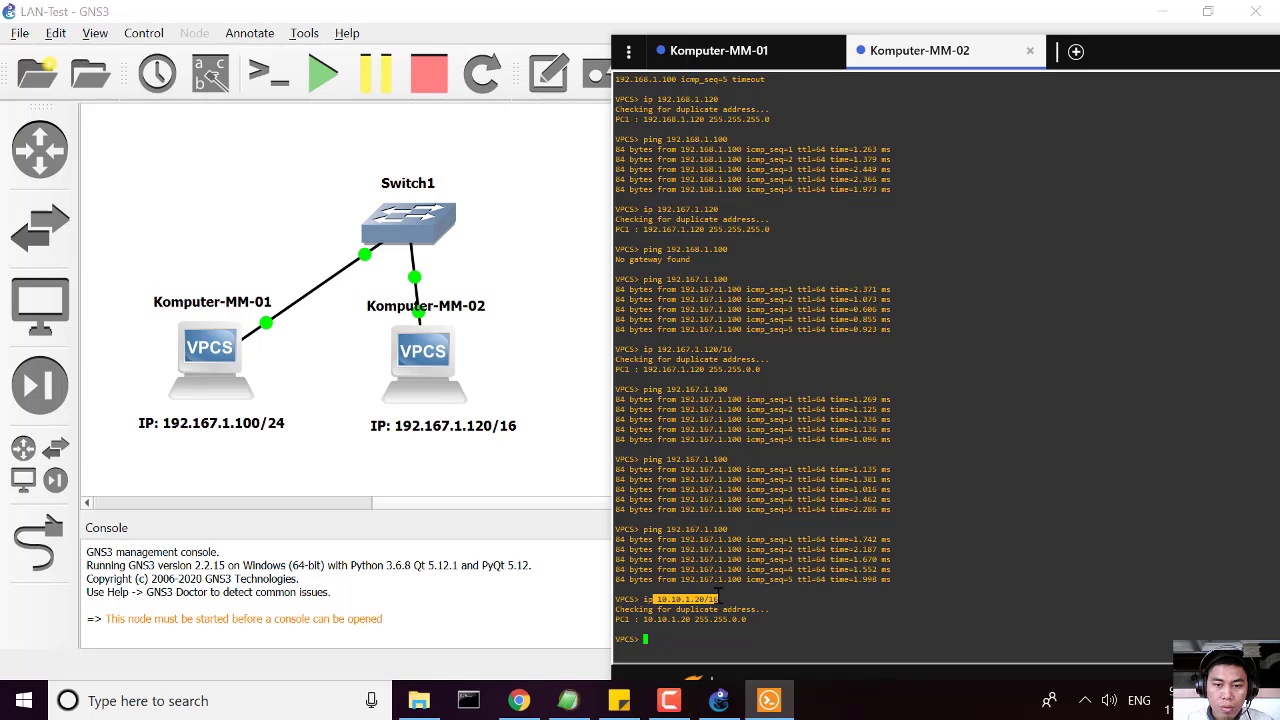
pyautogui.press('Return')
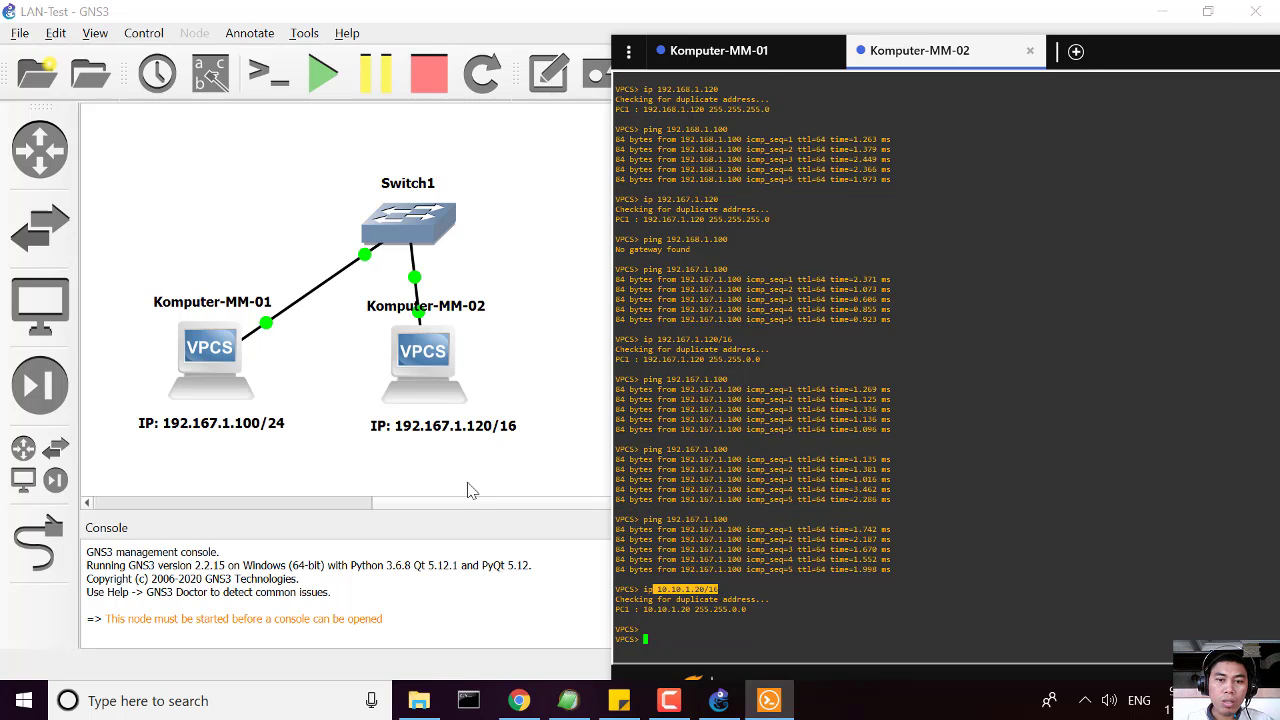
# Delete the old IP address from the note below Komputer-MM-02 in the GNS3 topology.
pyautogui.click(450, 430)
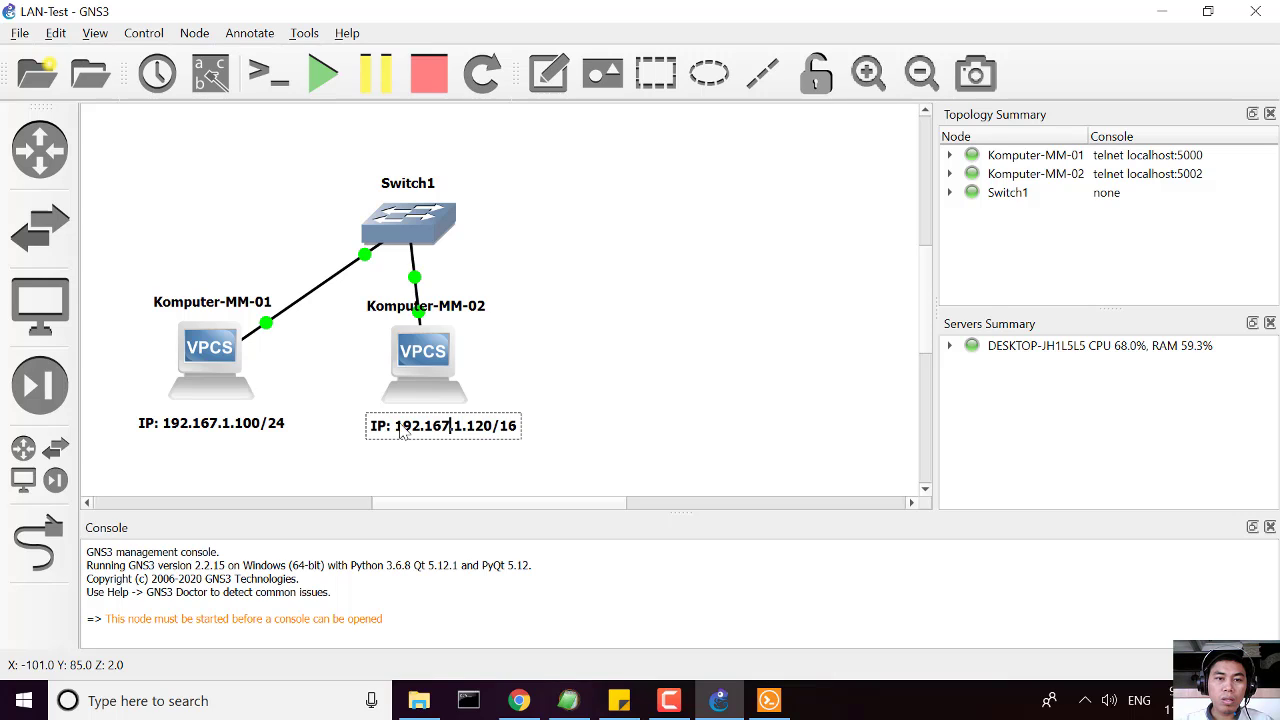
pyautogui.press('BackSpace')
pyautogui.press('BackSpace')
pyautogui.press('BackSpace')
pyautogui.press('BackSpace')
pyautogui.press('BackSpace')
pyautogui.press('BackSpace')
pyautogui.press('BackSpace')
pyautogui.press('BackSpace')
pyautogui.press('BackSpace')
pyautogui.press('BackSpace')
pyautogui.press('BackSpace')
pyautogui.press('BackSpace')
pyautogui.press('BackSpace')
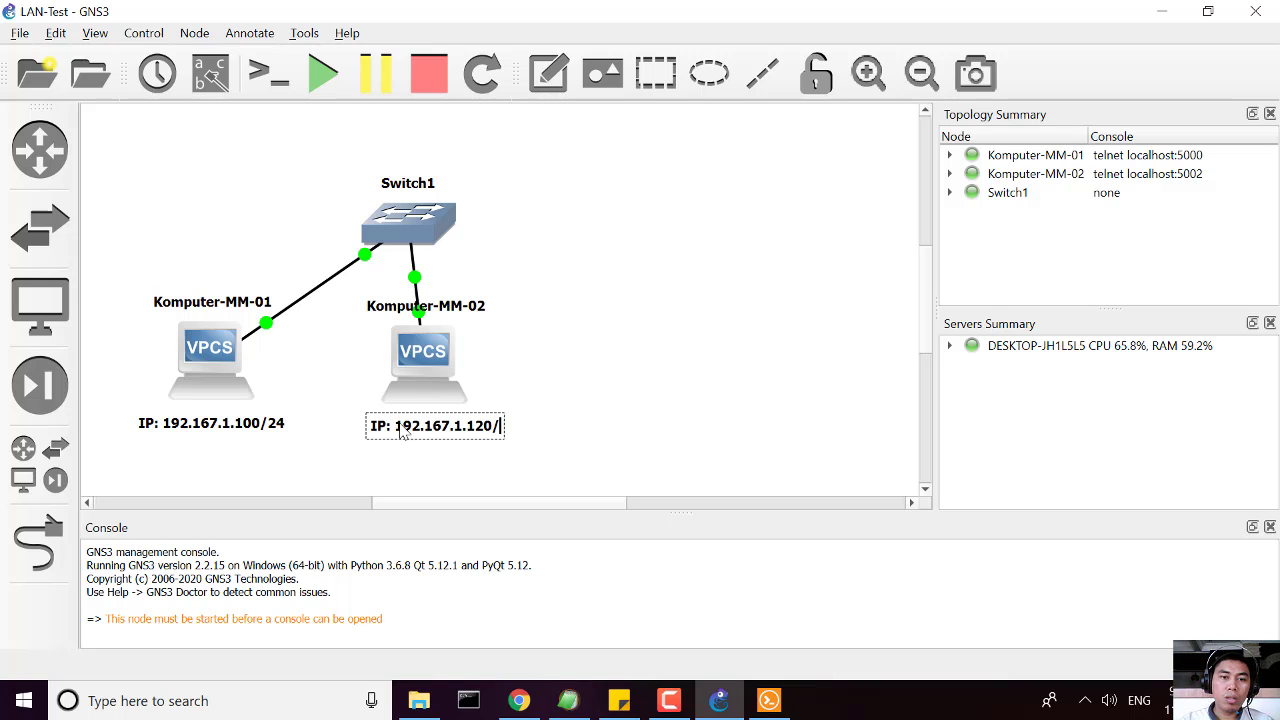
# Replace the address in the label under Komputer-MM-02 with the copied 10.10.1.20/16.
pyautogui.press('BackSpace')
pyautogui.press('BackSpace')
pyautogui.press('BackSpace')
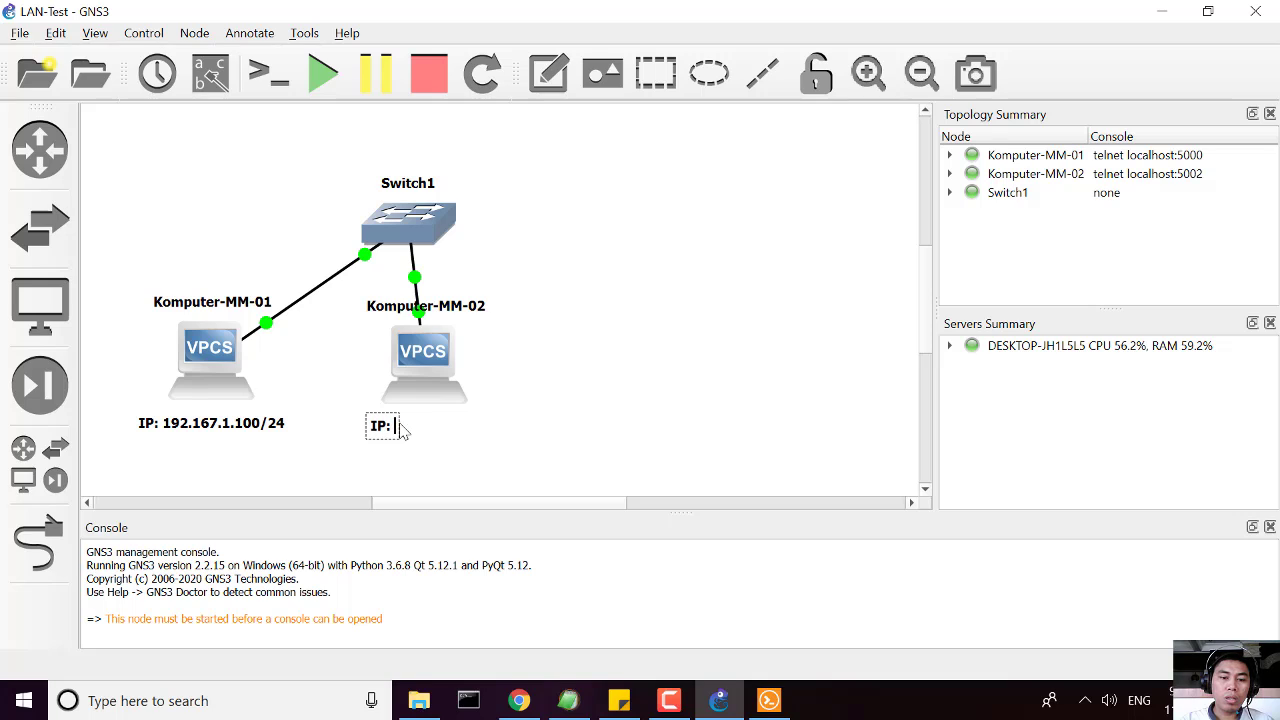
pyautogui.hotkey('ctrl', 'v')
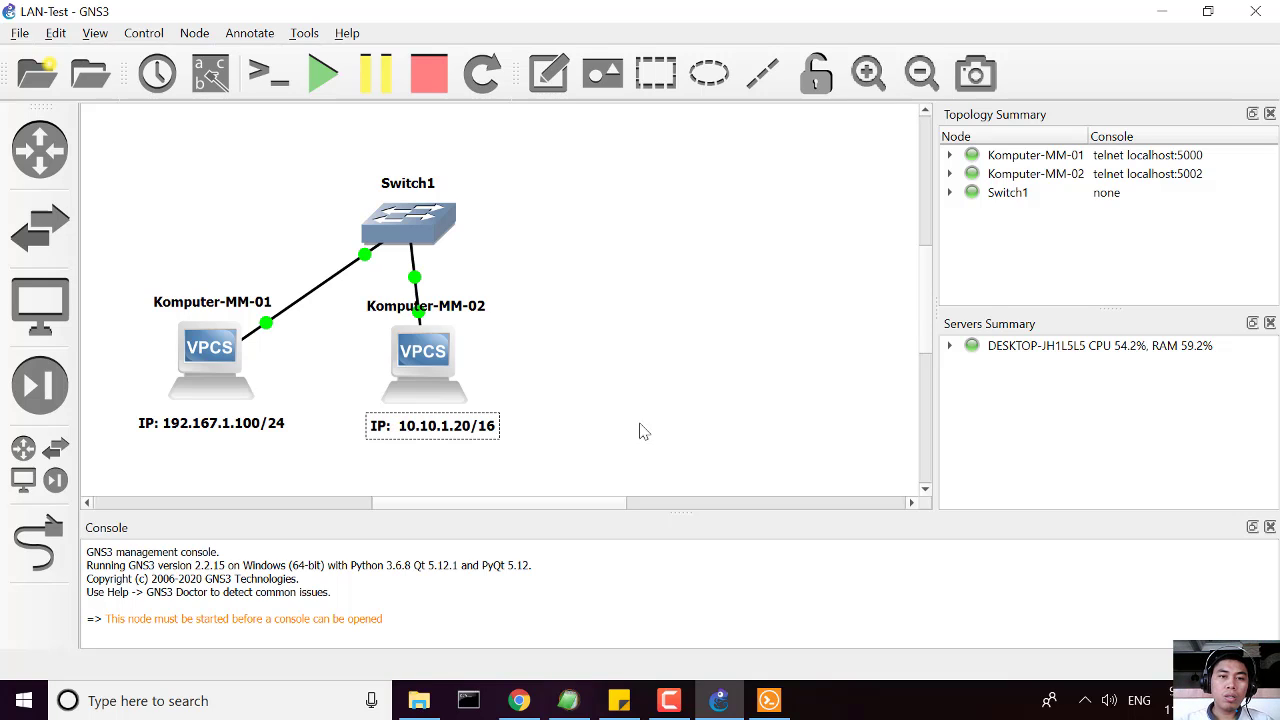
pyautogui.click(762, 372)
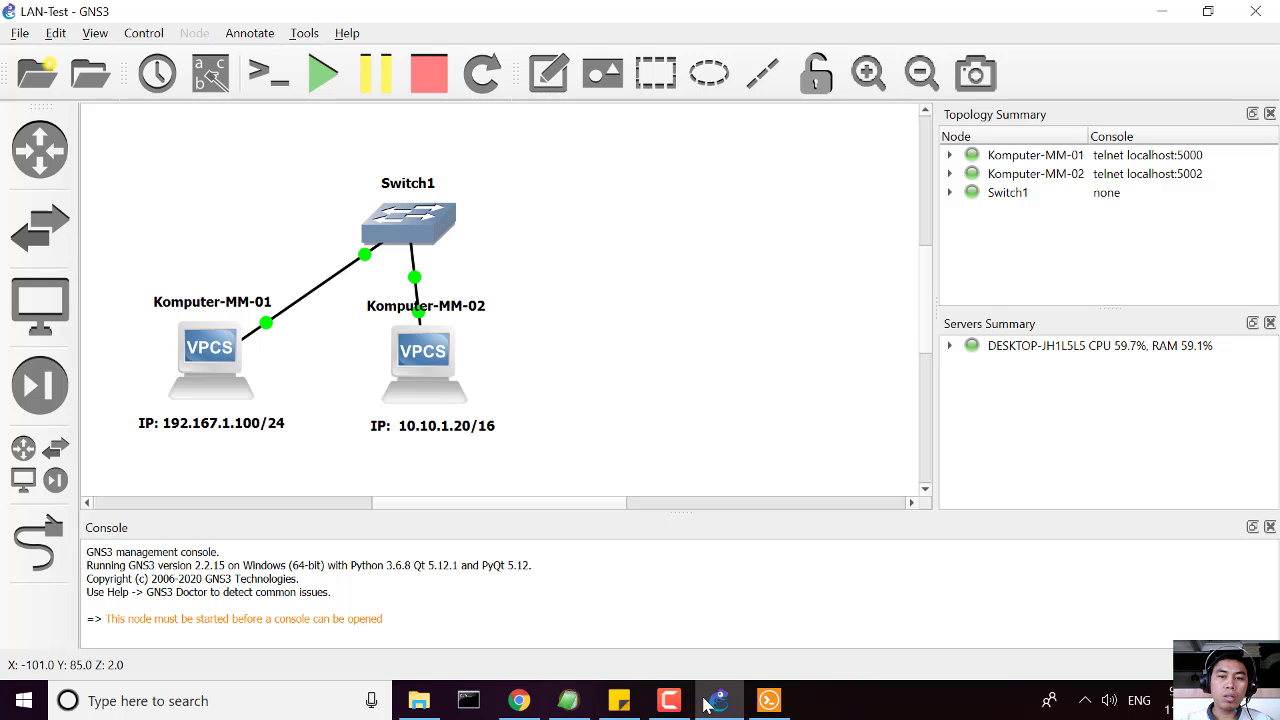
# Switch to the VPCS console window and enter ip 10.10.1.23/16 at the Komputer-MM-01 prompt without running it.
pyautogui.click(769, 703)
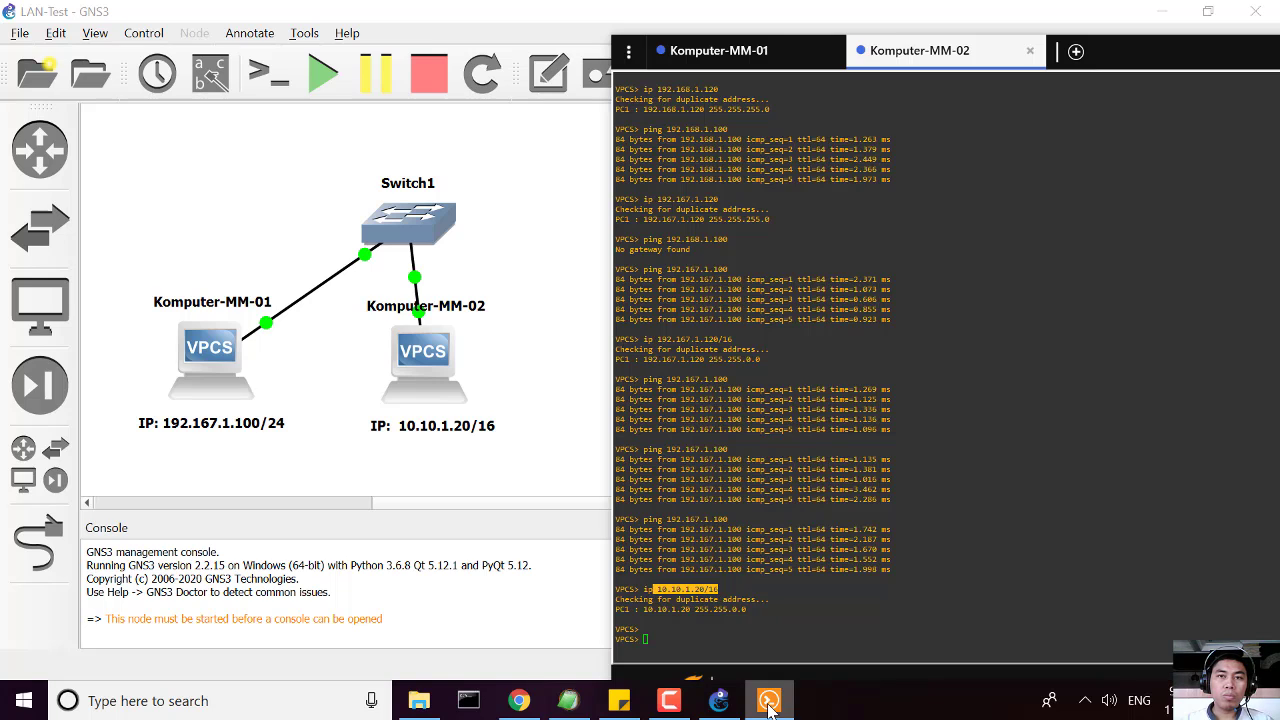
pyautogui.click(770, 52)
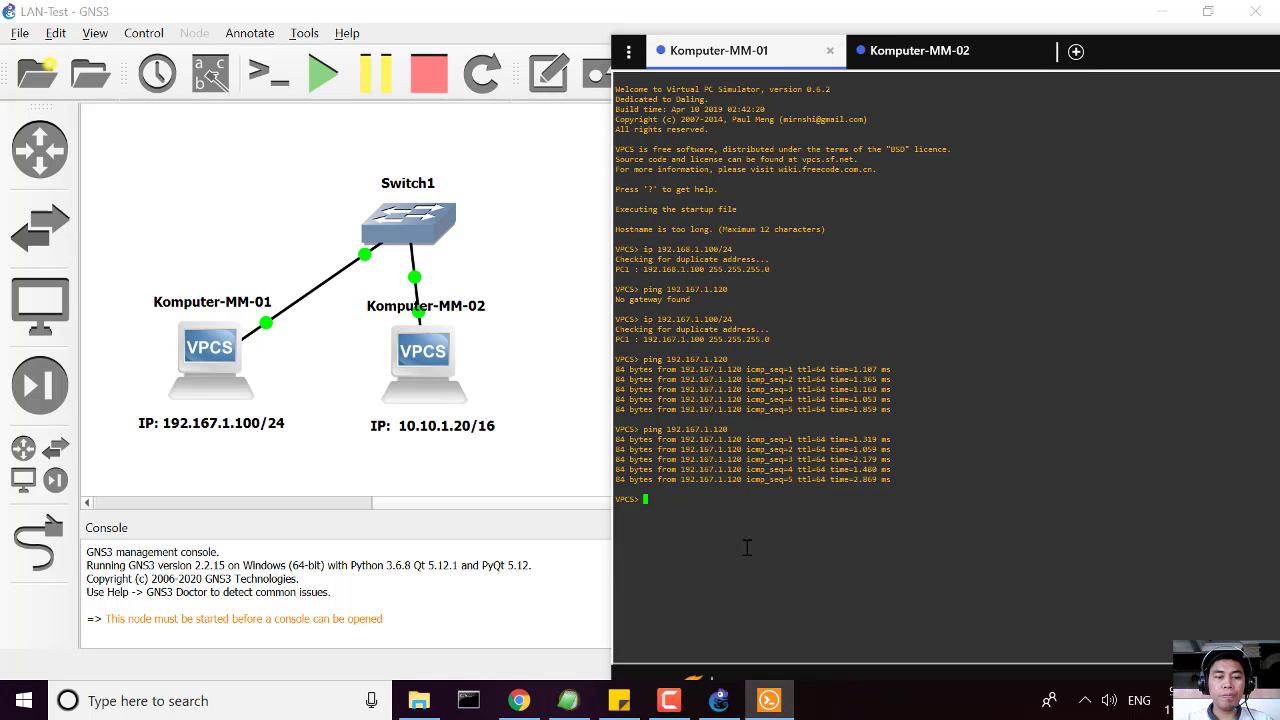
pyautogui.write('ip ')
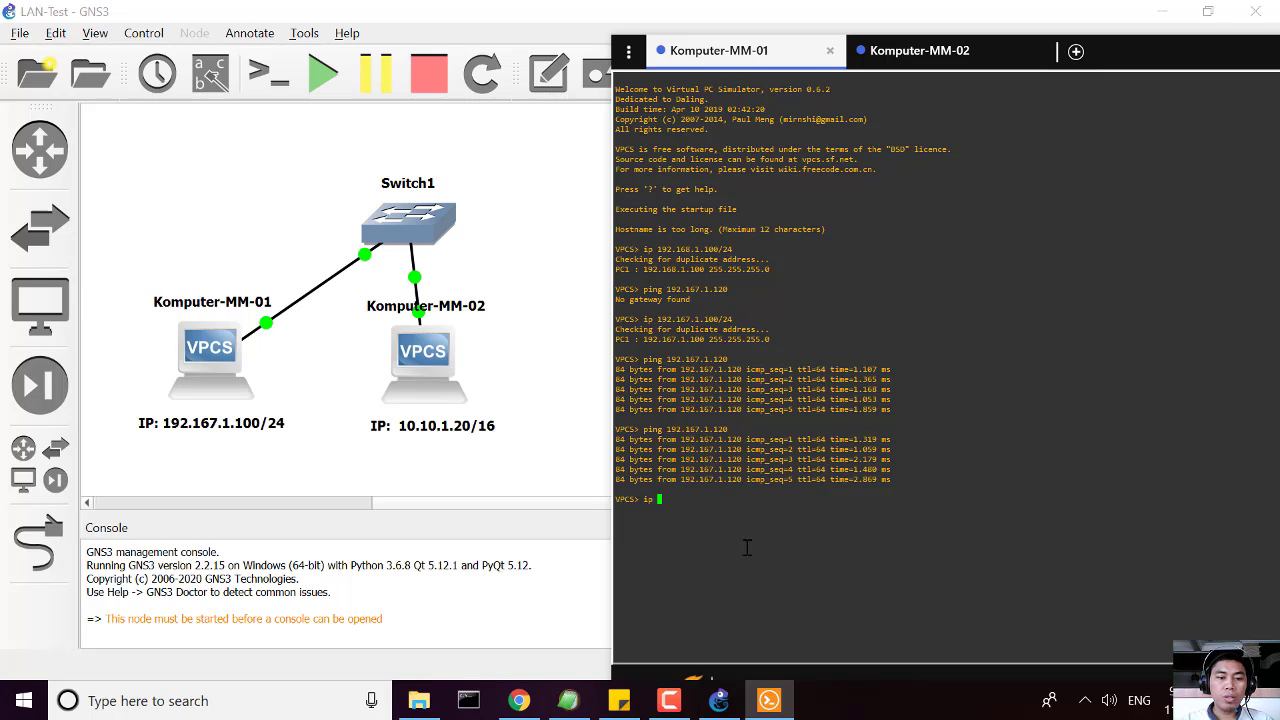
pyautogui.write('10.10')
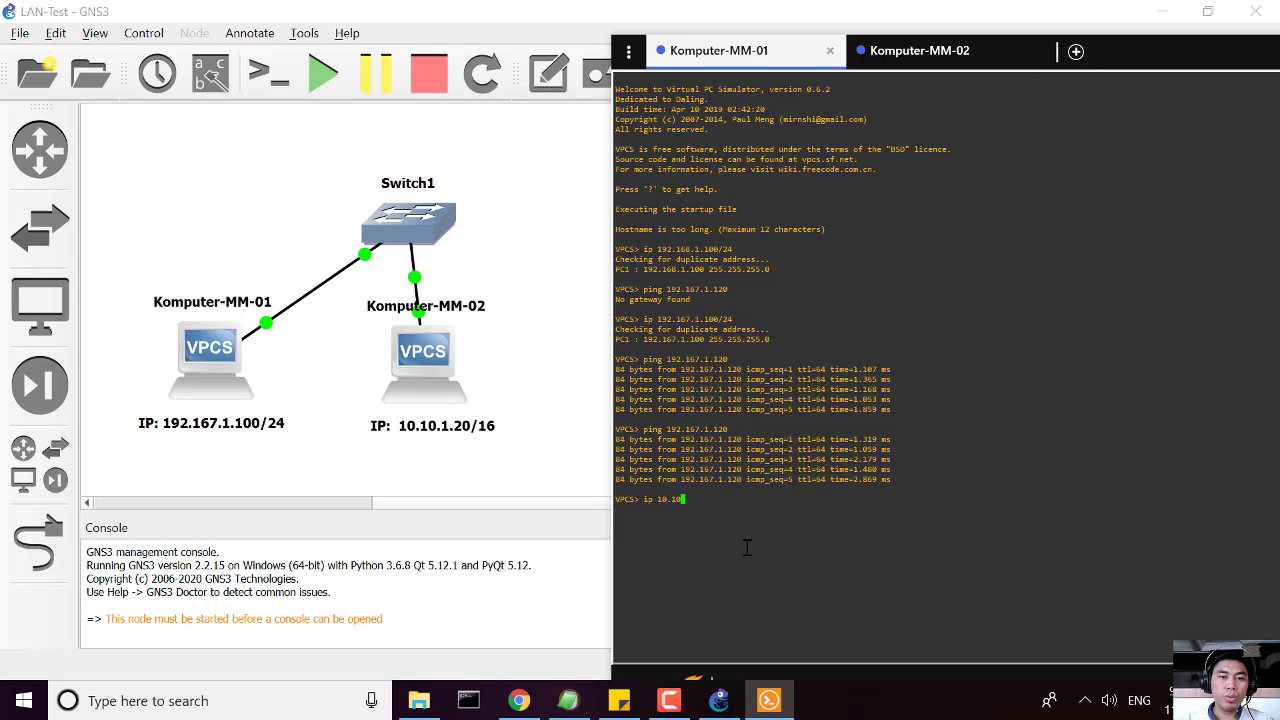
pyautogui.write('.1')
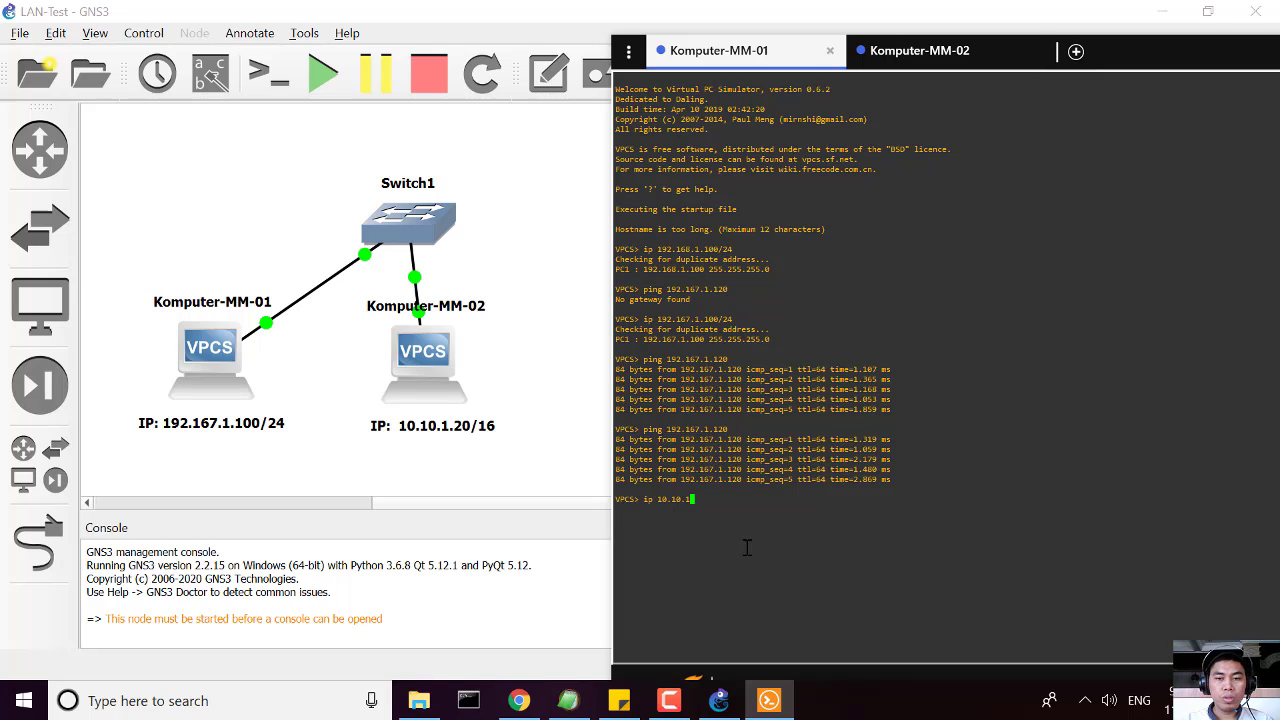
pyautogui.write('.')
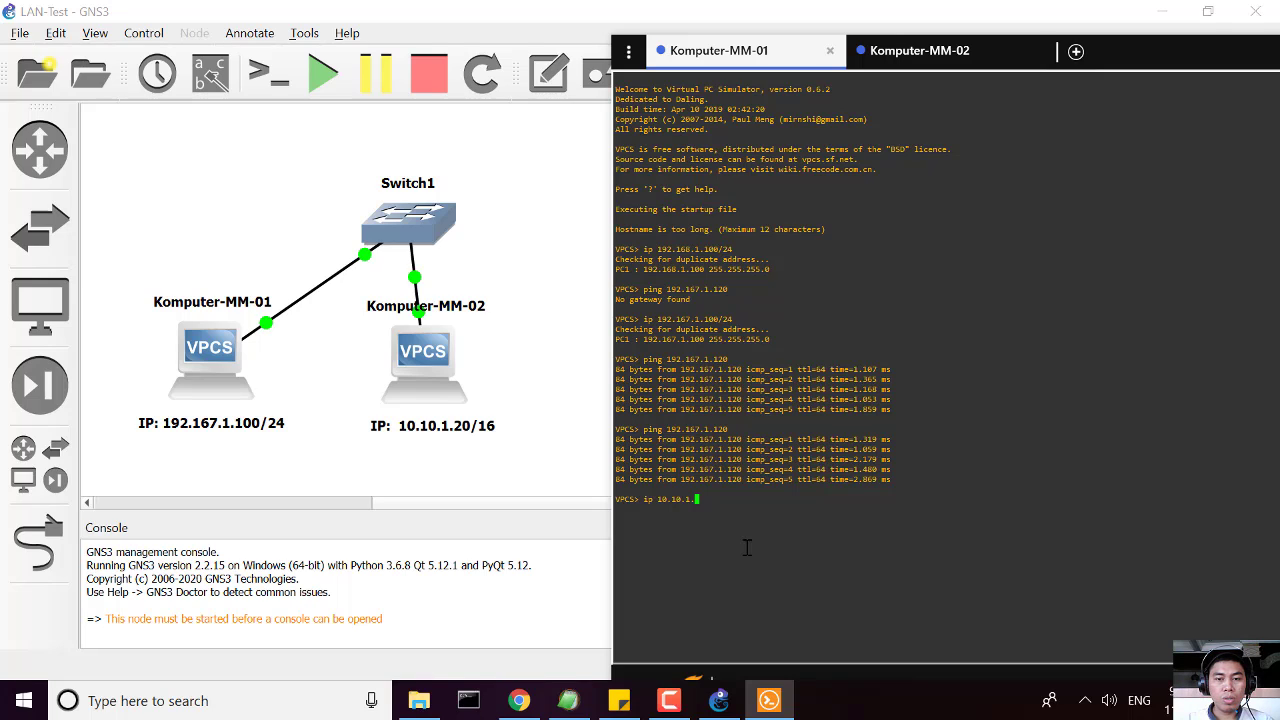
pyautogui.write('23')
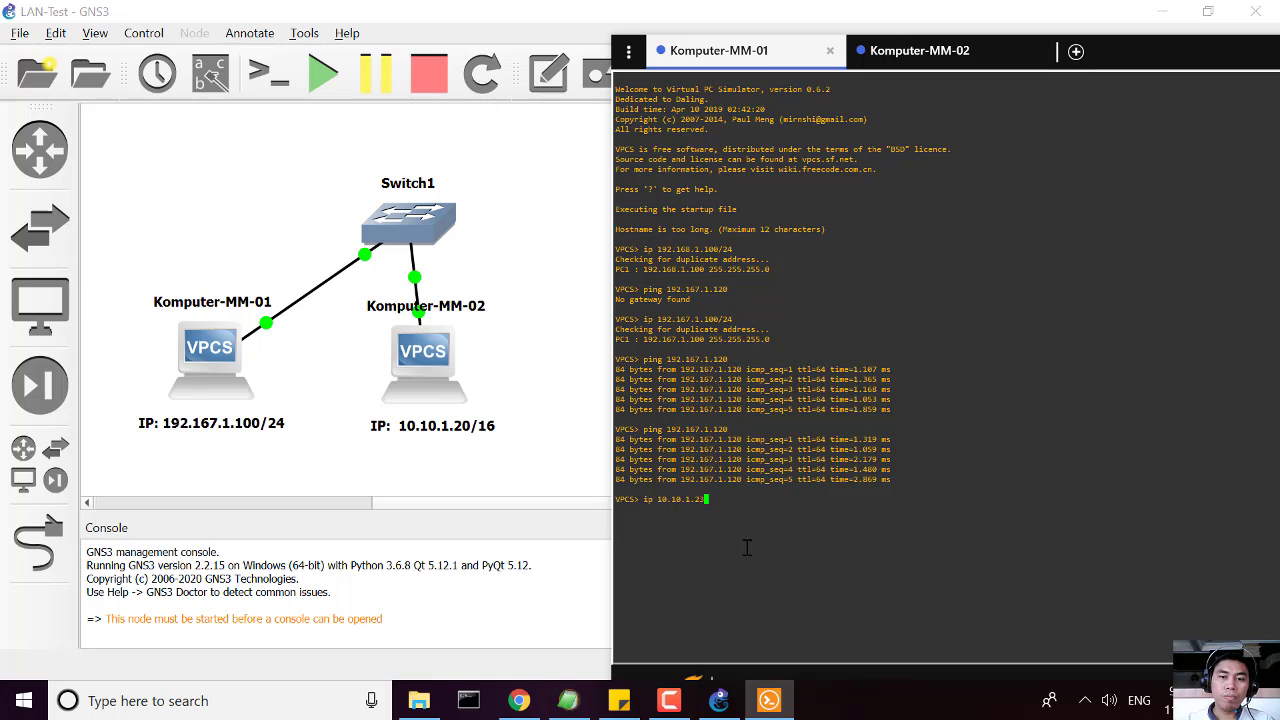
pyautogui.write('/')
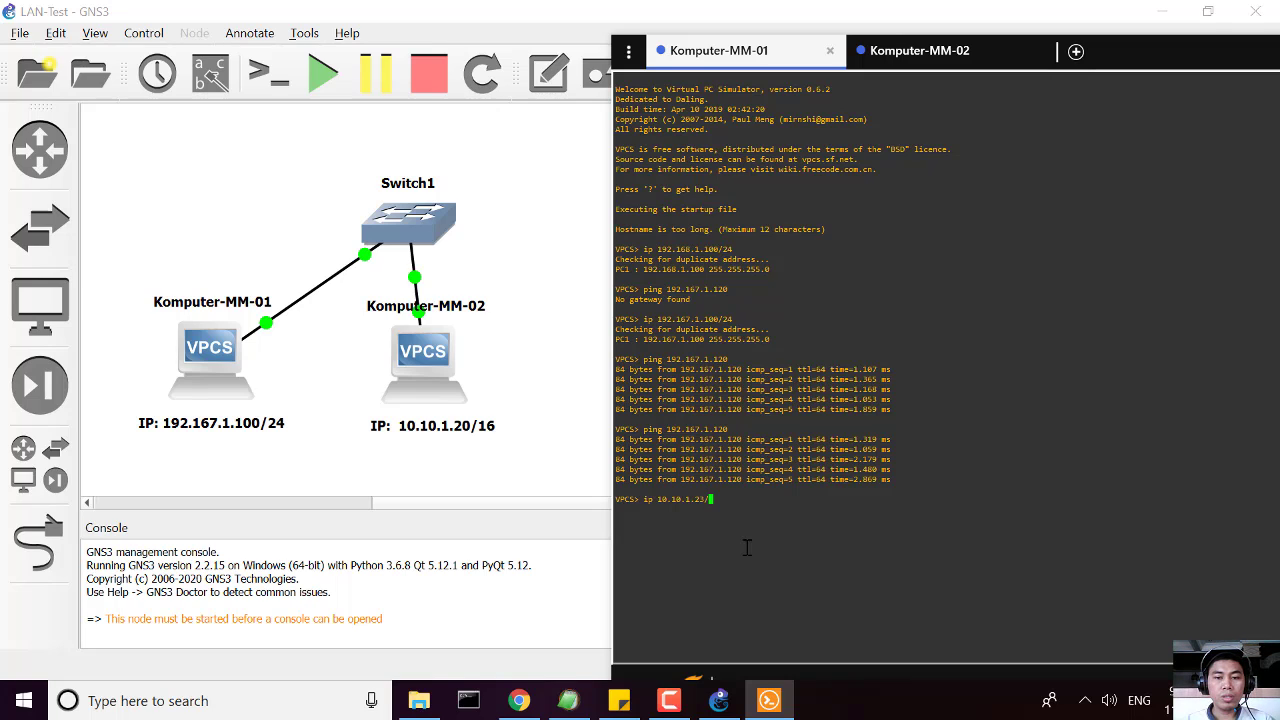
pyautogui.write('16')
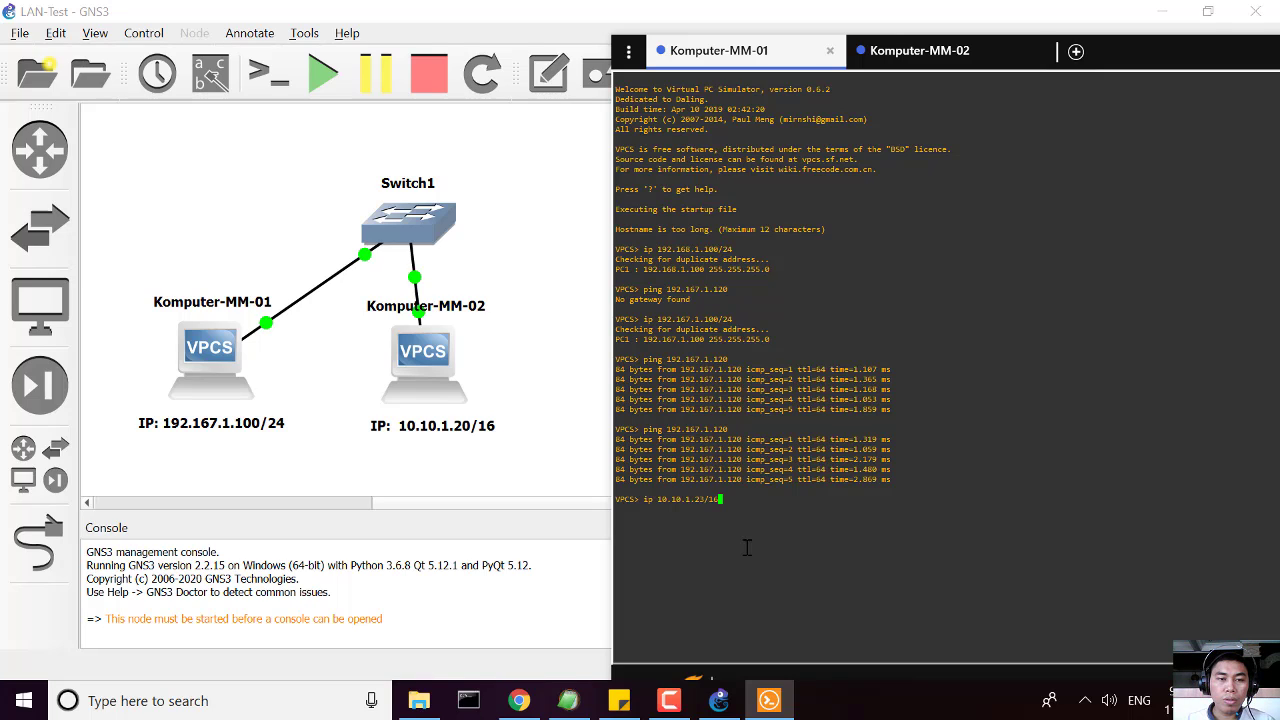
# Edit the pending ip command so its third octet is 31 and its prefix length is /24.
pyautogui.press('Left')
pyautogui.press('Left')
pyautogui.press('Left')
pyautogui.press('Left')
pyautogui.press('Left')
pyautogui.press('Left')
pyautogui.press('Left')
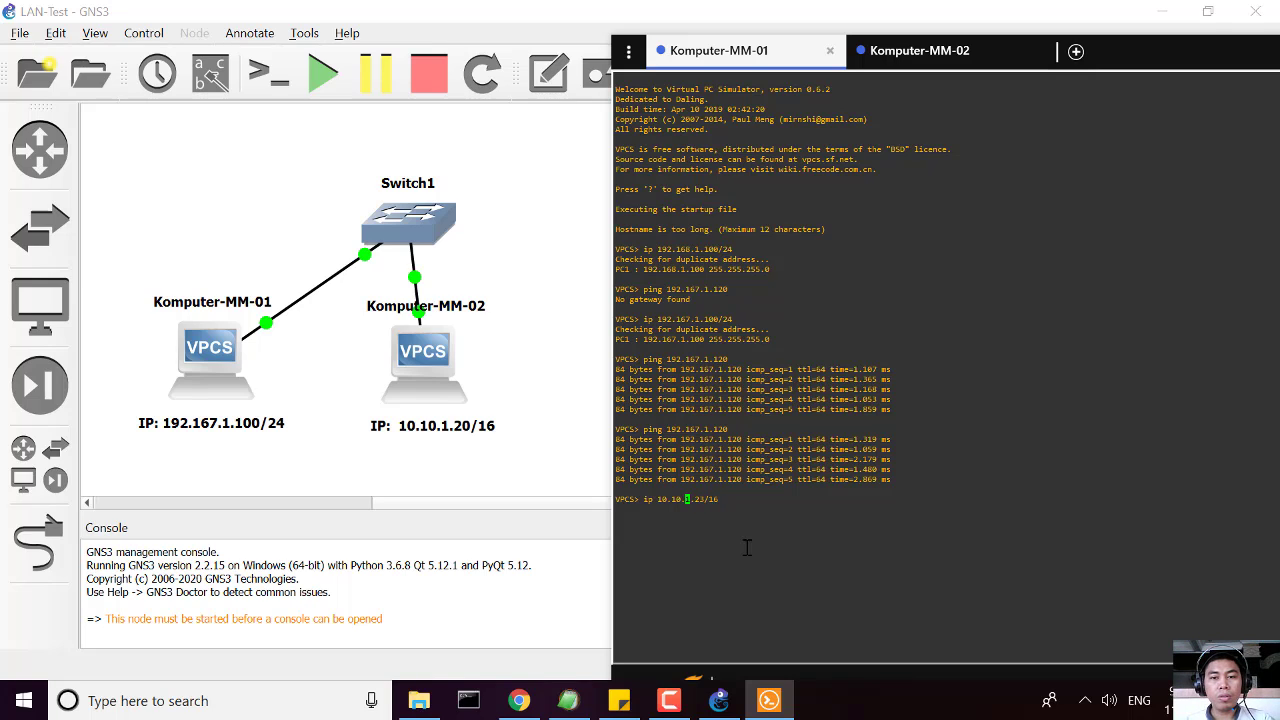
pyautogui.write('3')
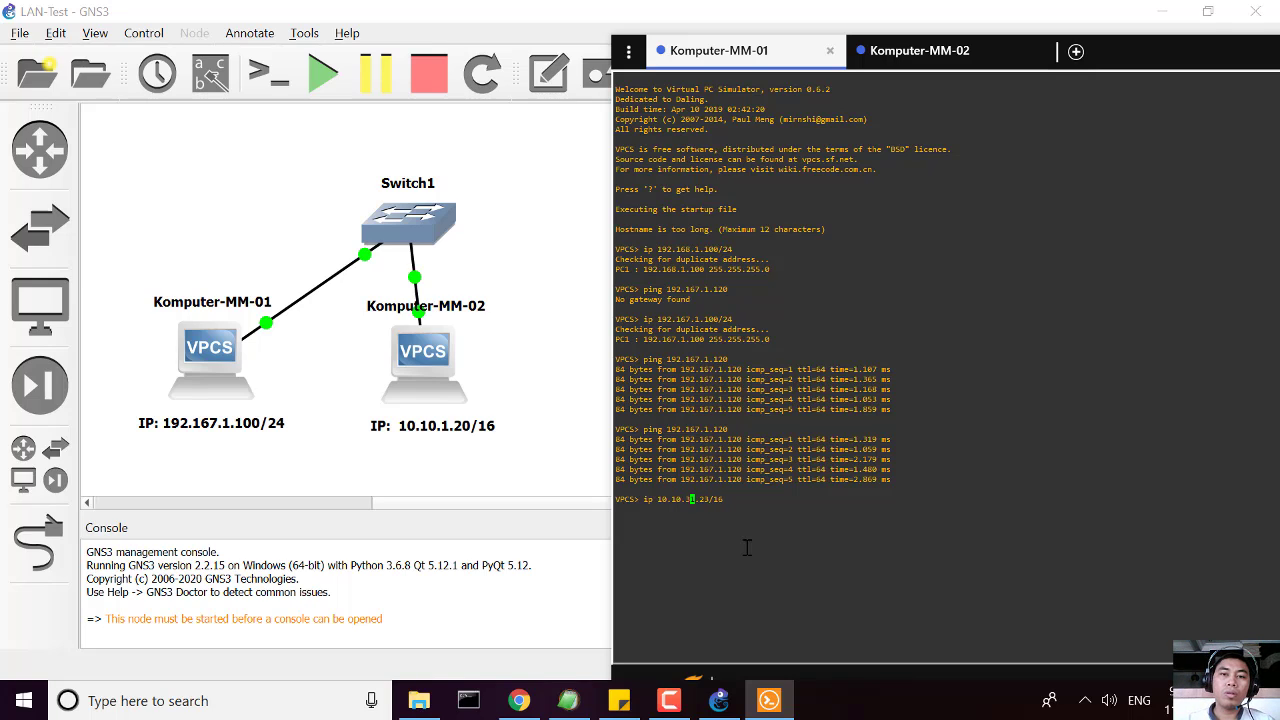
pyautogui.press('End')
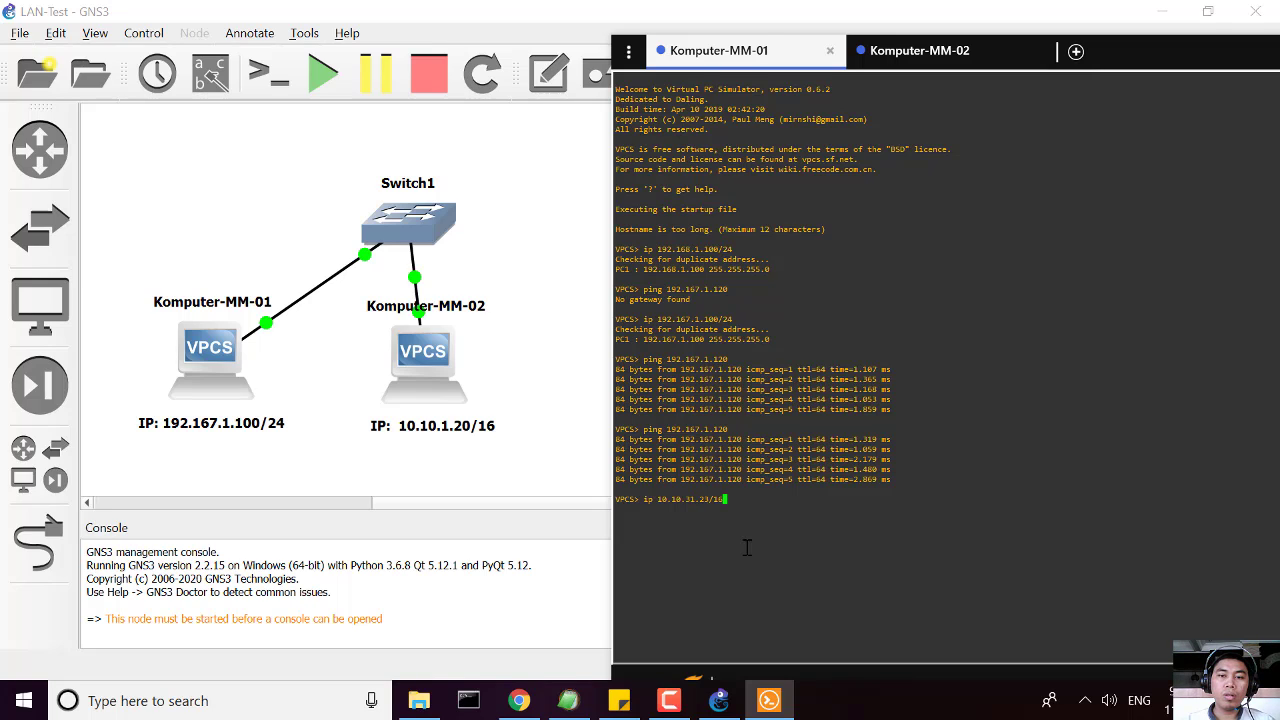
pyautogui.press('BackSpace')
pyautogui.press('BackSpace')
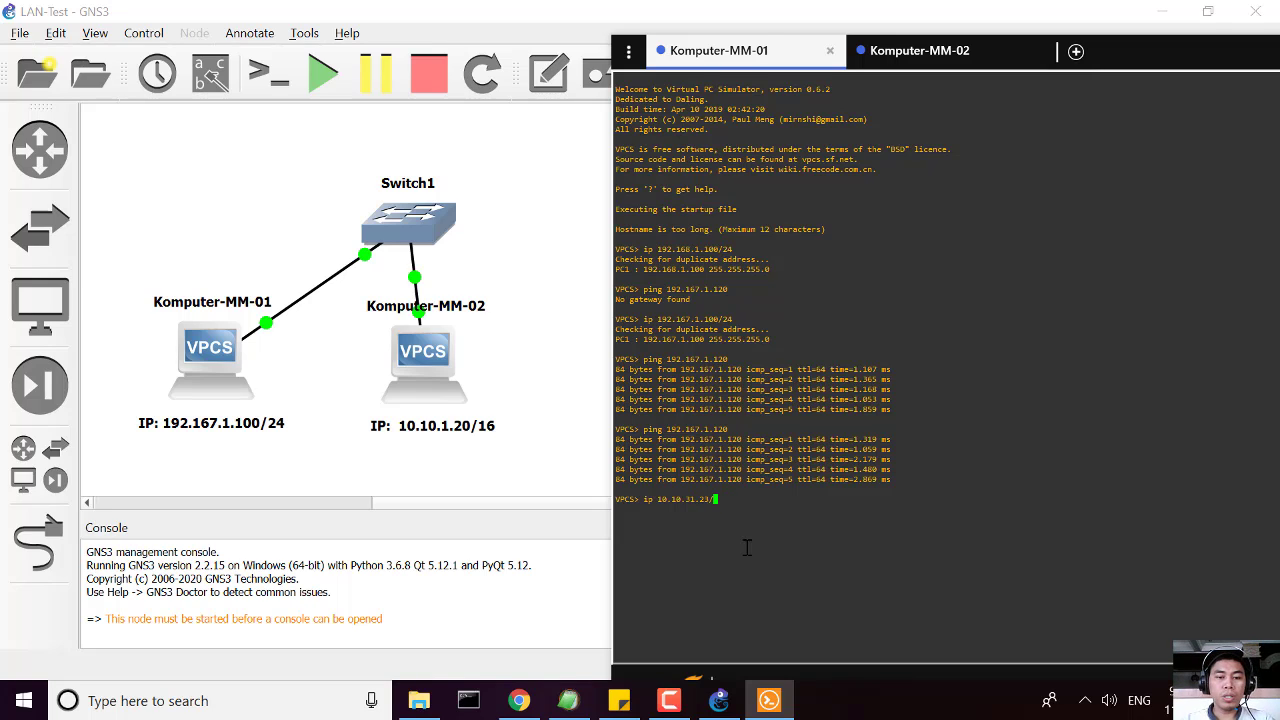
pyautogui.write('24')
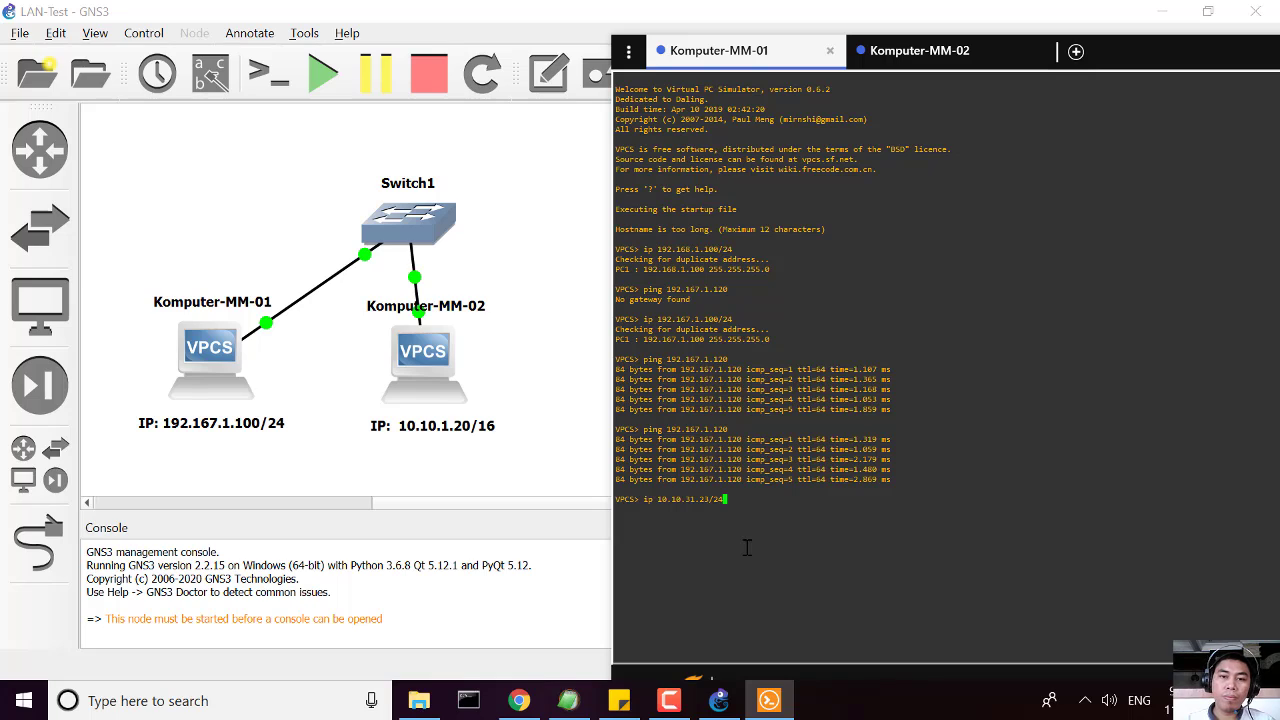
# Change the third octet of the pending command back to 1 and run ip 10.10.1.23/24 on Komputer-MM-01.
pyautogui.press('Left')
pyautogui.press('Left')
pyautogui.press('Left')
pyautogui.press('Left')
pyautogui.press('Left')
pyautogui.press('Left')
pyautogui.press('Left')
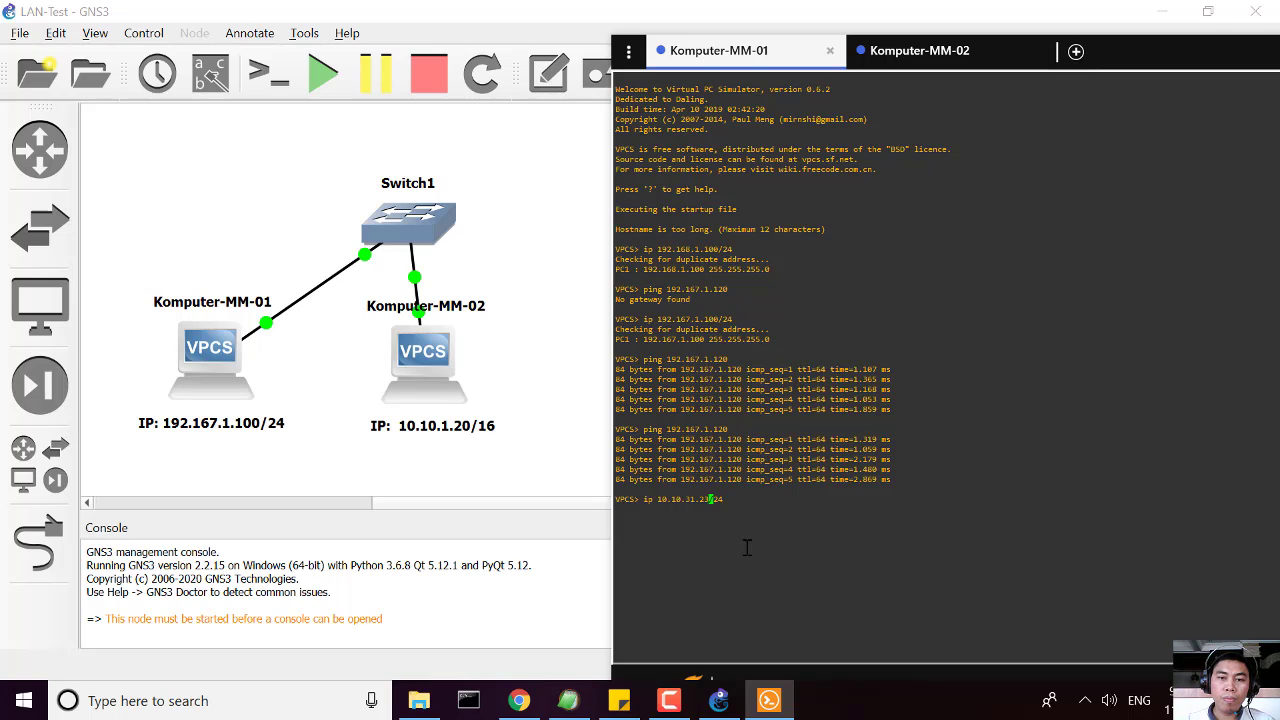
pyautogui.press('BackSpace')
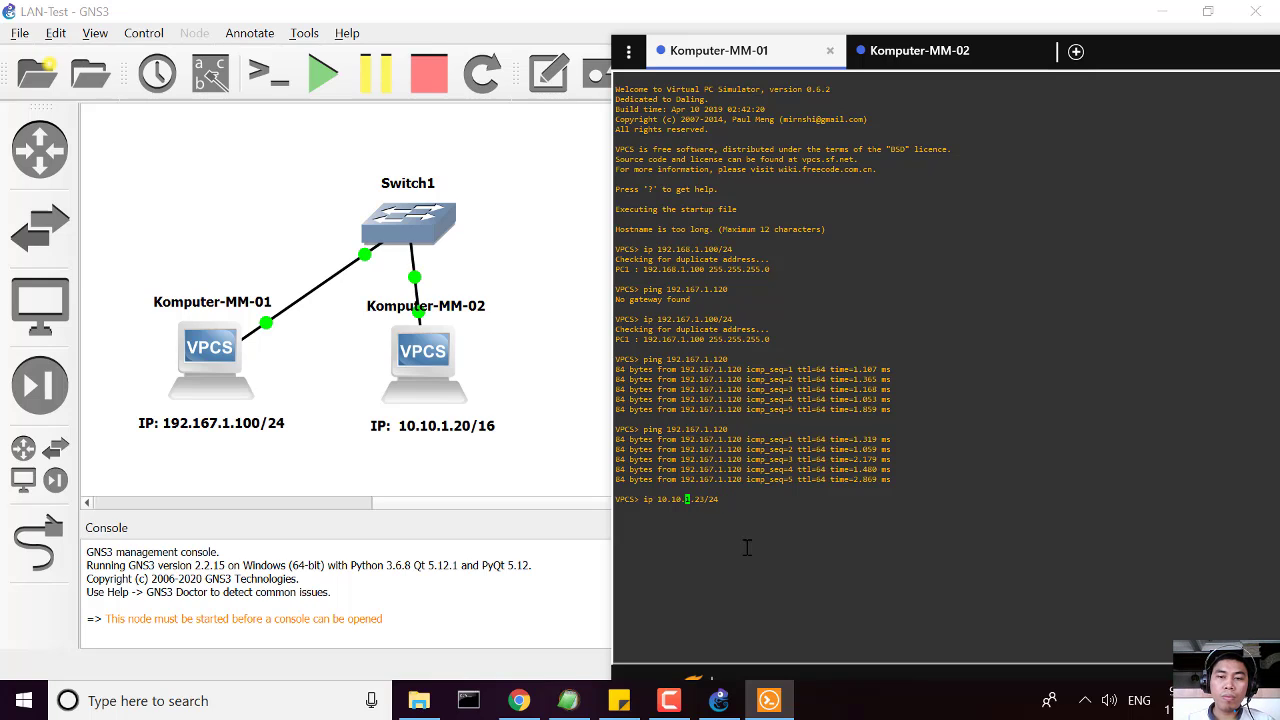
pyautogui.press('Return')
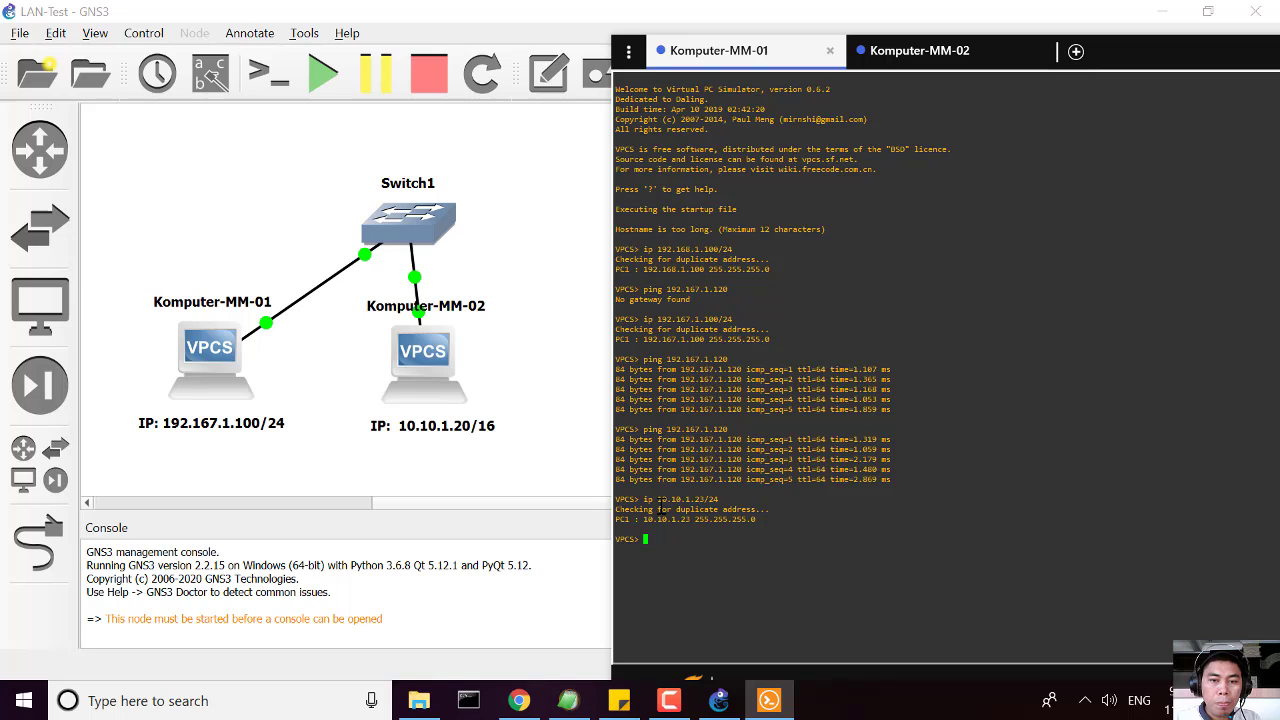
# Copy 10.10.1.23/24 from the console and use it to replace the address in the label under Komputer-MM-01 in GNS3.
pyautogui.moveTo(660, 508); pyautogui.dragTo(718, 498)
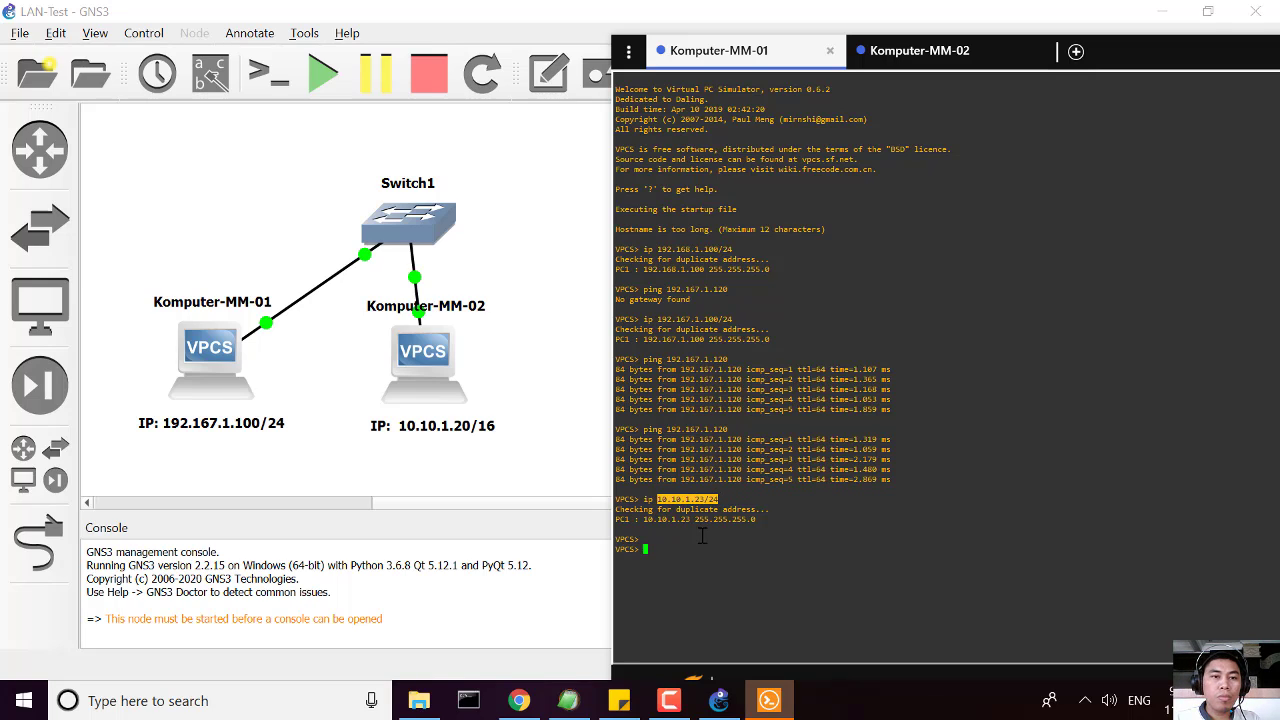
pyautogui.doubleClick(258, 428)
pyautogui.click(258, 428)
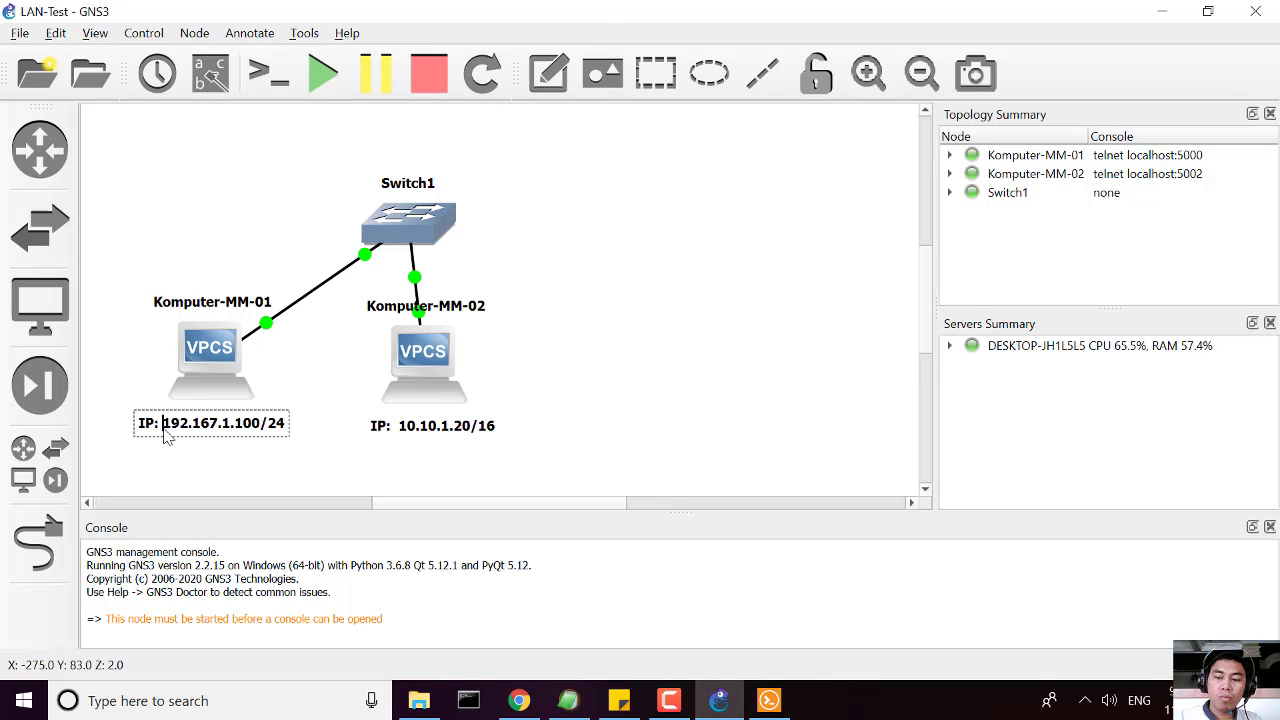
pyautogui.press('BackSpace')
pyautogui.press('BackSpace')
pyautogui.press('BackSpace')
pyautogui.press('BackSpace')
pyautogui.press('BackSpace')
pyautogui.press('BackSpace')
pyautogui.press('BackSpace')
pyautogui.press('BackSpace')
pyautogui.press('BackSpace')
pyautogui.press('BackSpace')
pyautogui.press('BackSpace')
pyautogui.press('BackSpace')
pyautogui.press('BackSpace')
pyautogui.press('BackSpace')
pyautogui.press('BackSpace')
pyautogui.press('BackSpace')
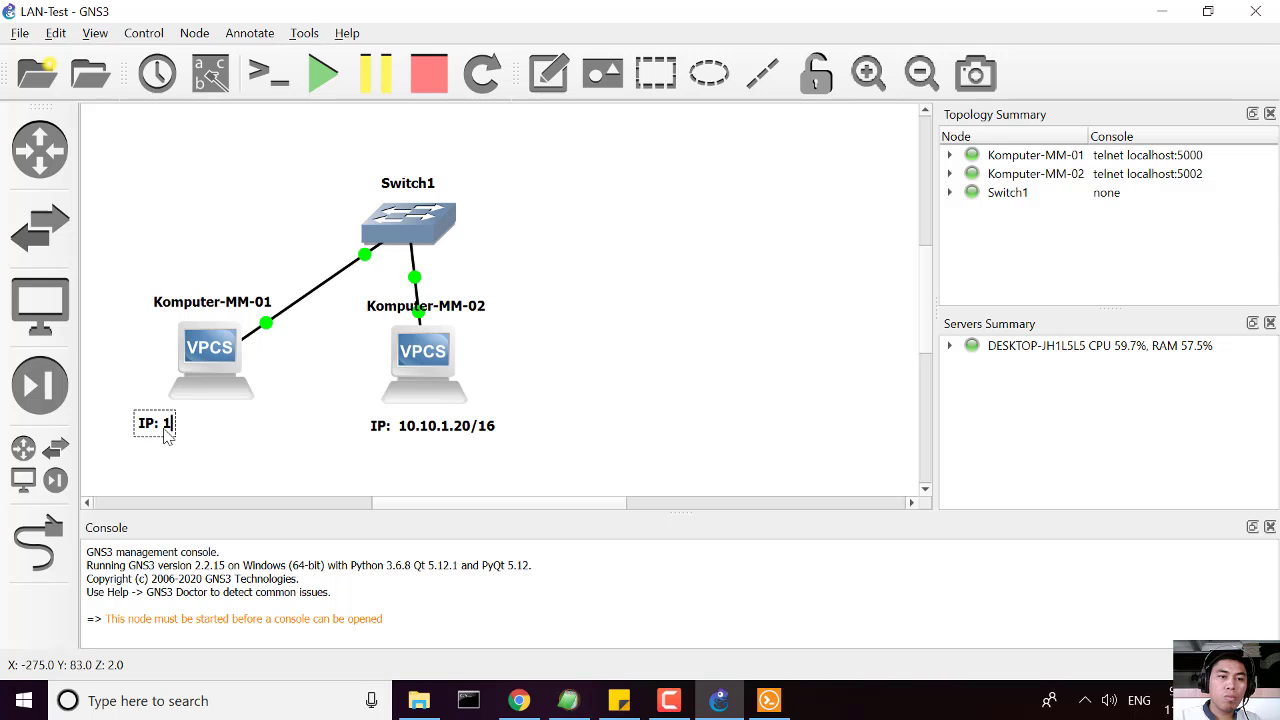
pyautogui.write('10.10.1.23/24')
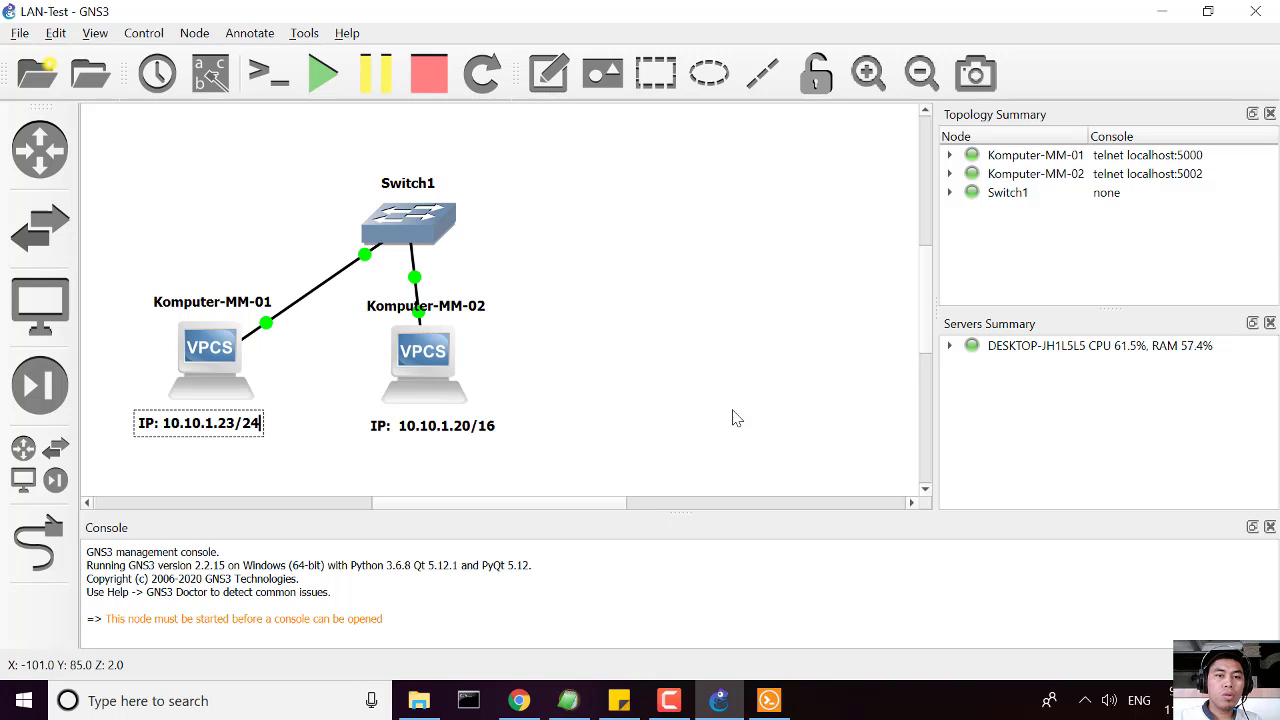
pyautogui.click(760, 390)
# Switch back to the Komputer-MM-01 console and ping Komputer-MM-02 at 10.10.1.20.
pyautogui.click(769, 700)
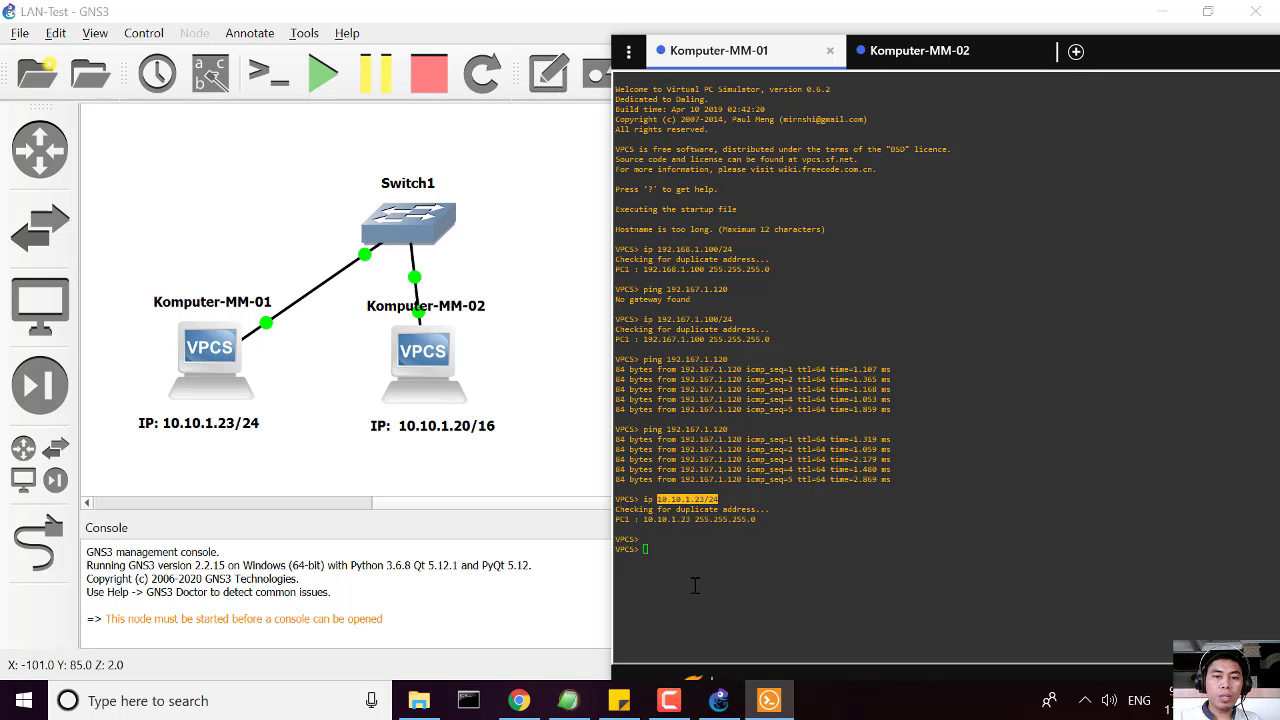
pyautogui.write('ping ')
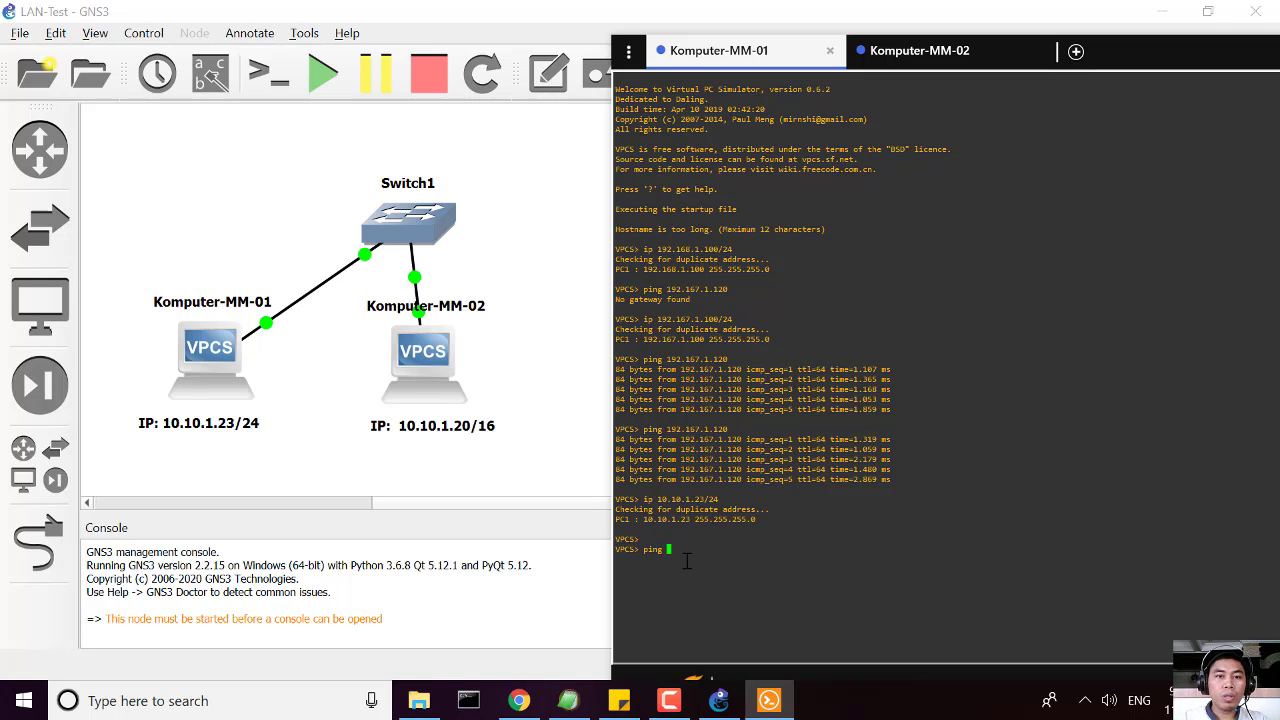
pyautogui.write('10.1')
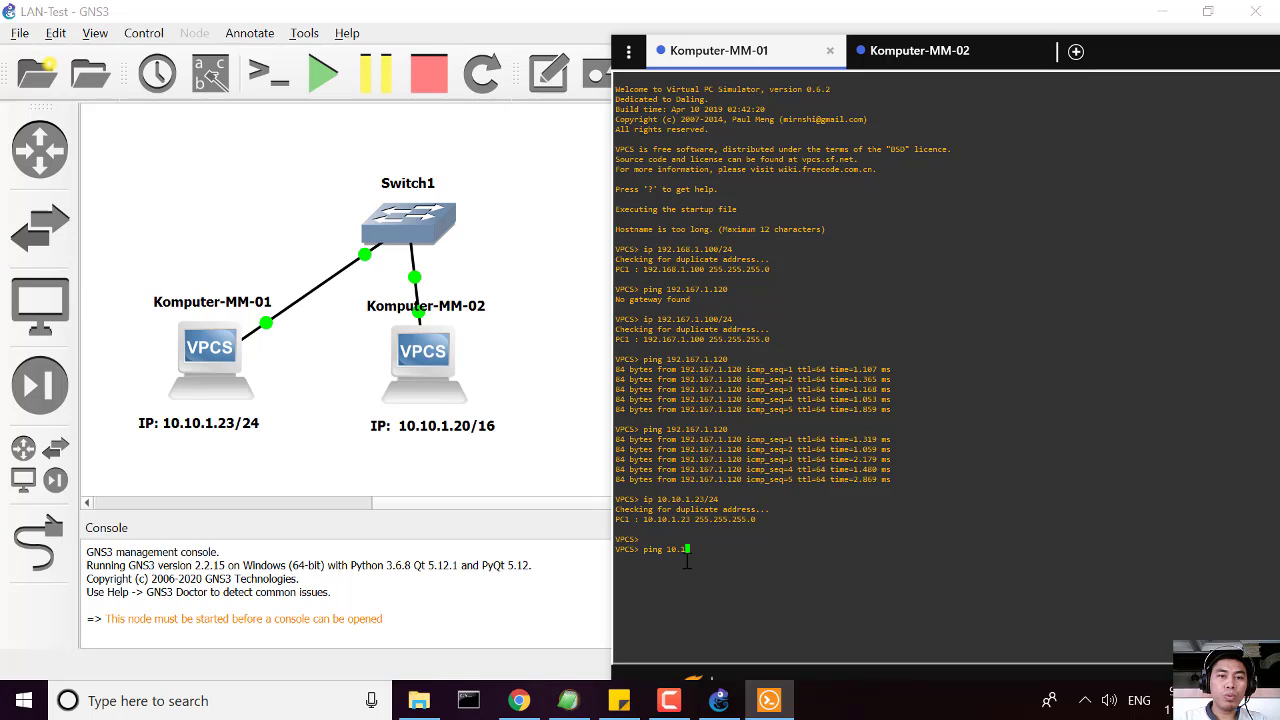
pyautogui.write('0.1')
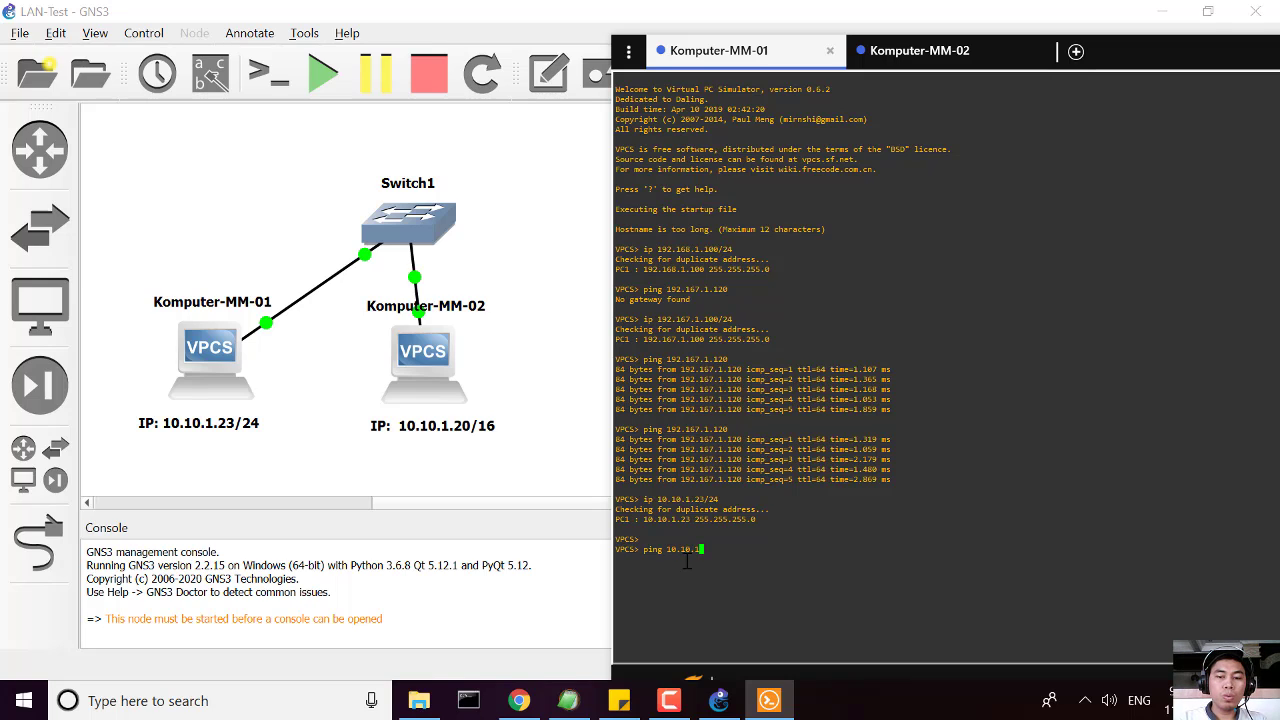
pyautogui.write('.20')
pyautogui.press('Return')
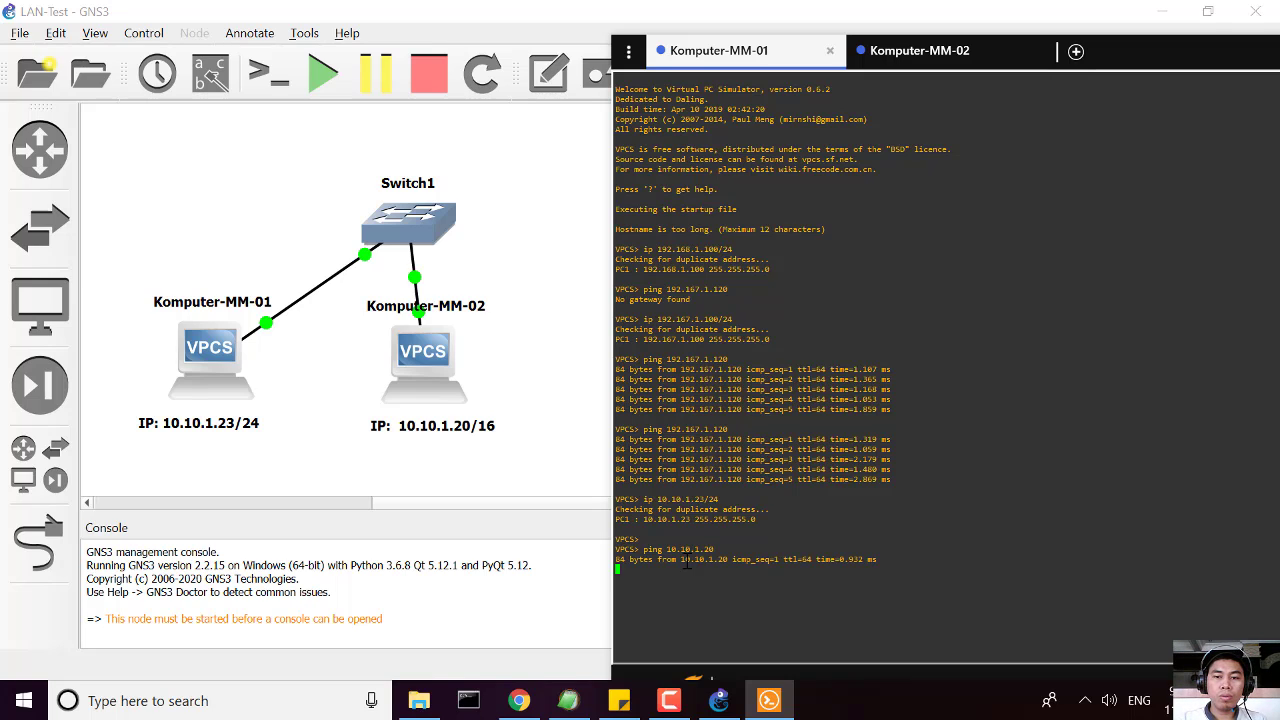
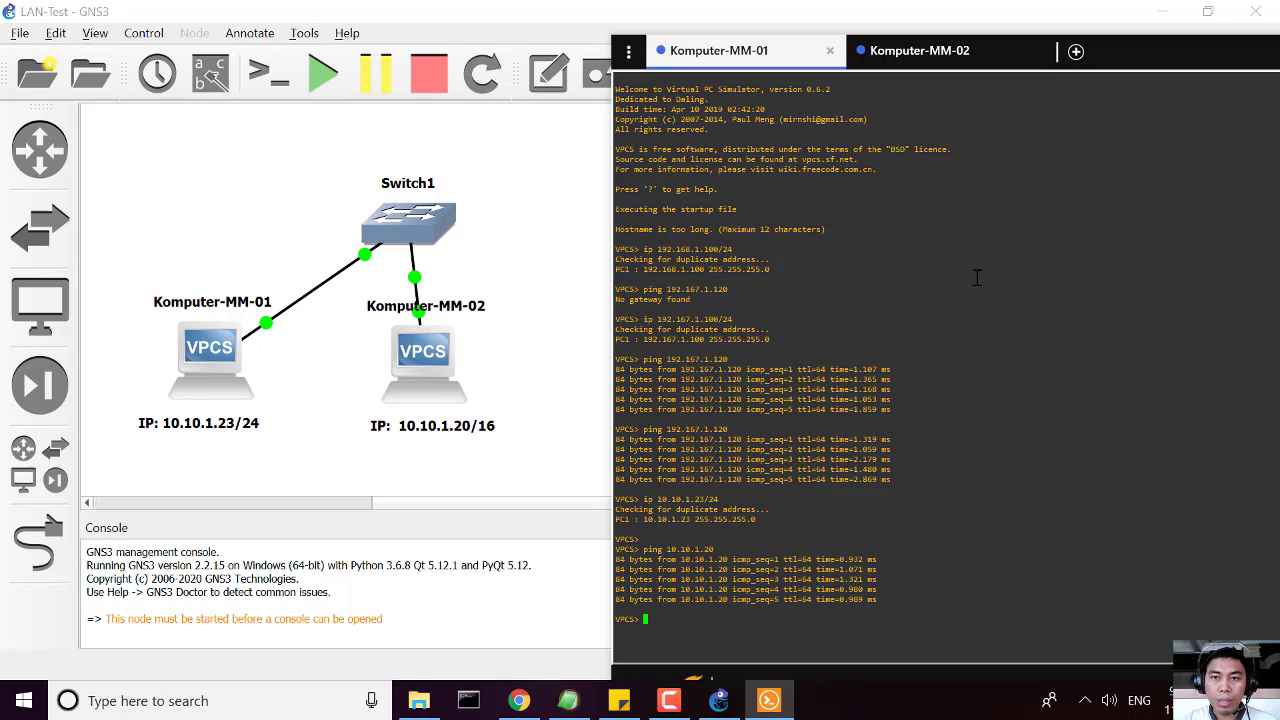
# Check the console of Komputer-MM-02 and return to the one of Komputer-MM-01.
pyautogui.click(937, 62)
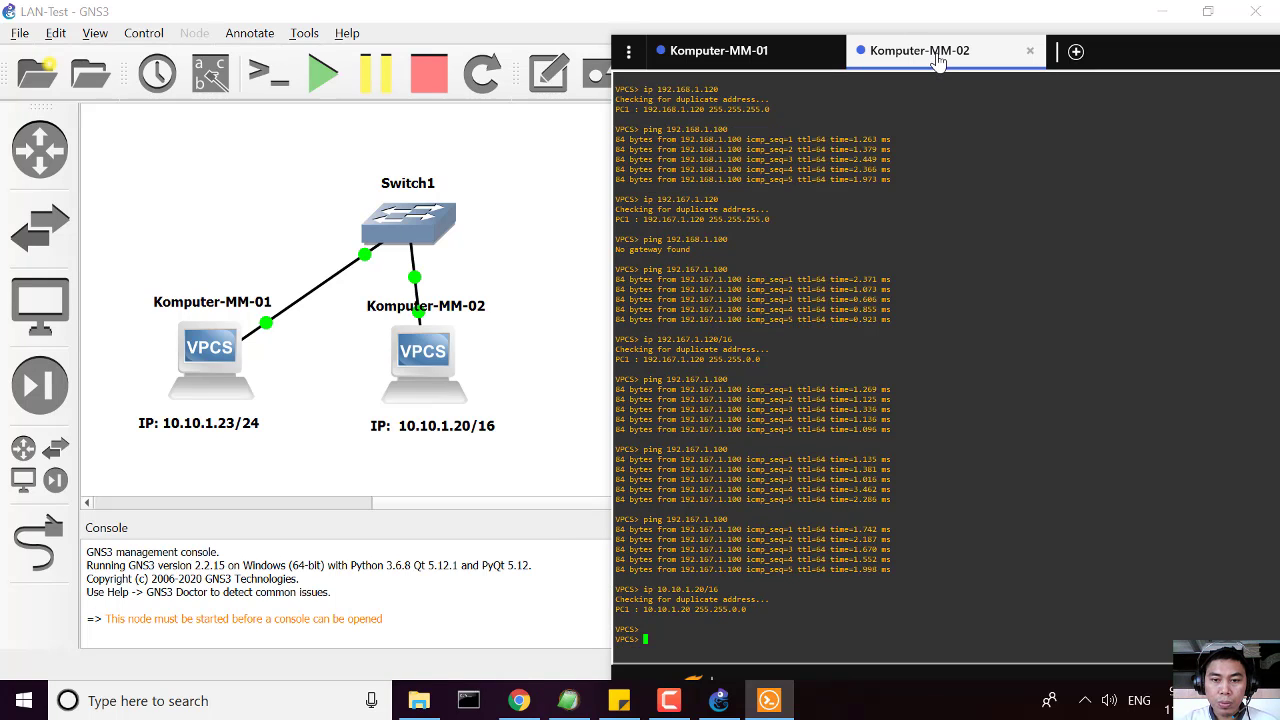
pyautogui.click(755, 62)
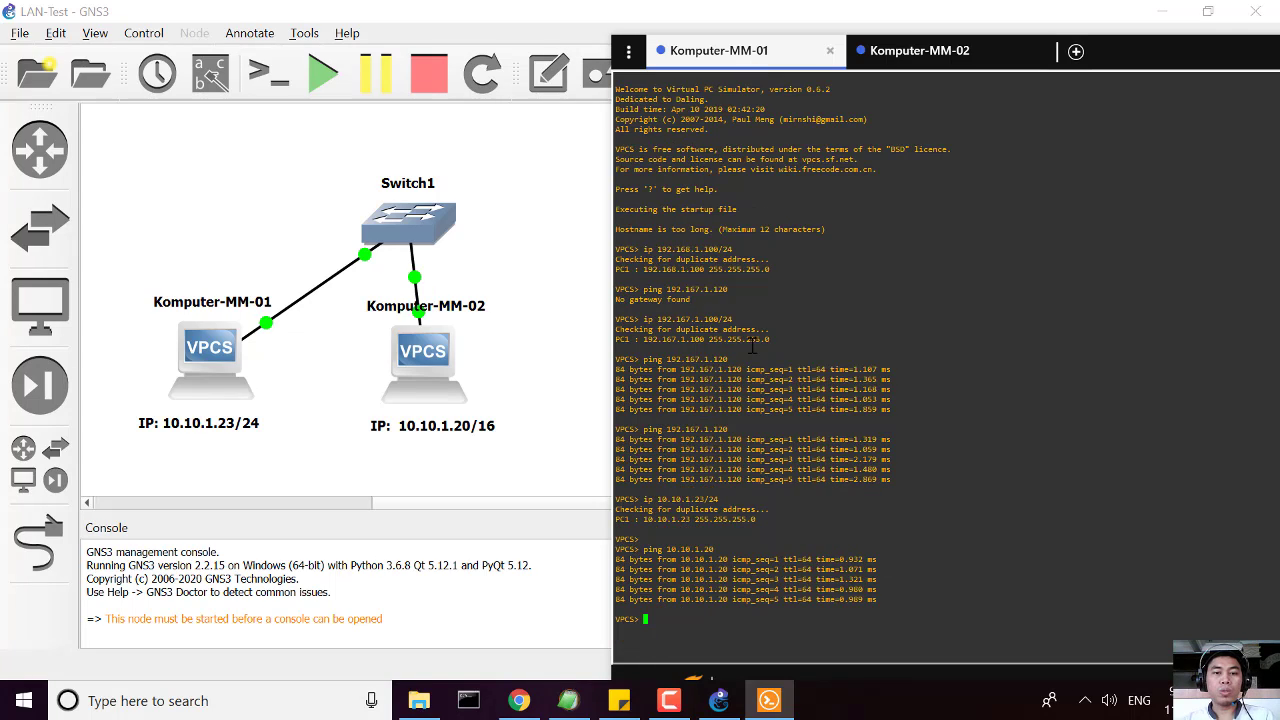
# Switch to Chrome, search Google for "ip calculator" and show all web results instead of images.
pyautogui.moveTo(517, 706)
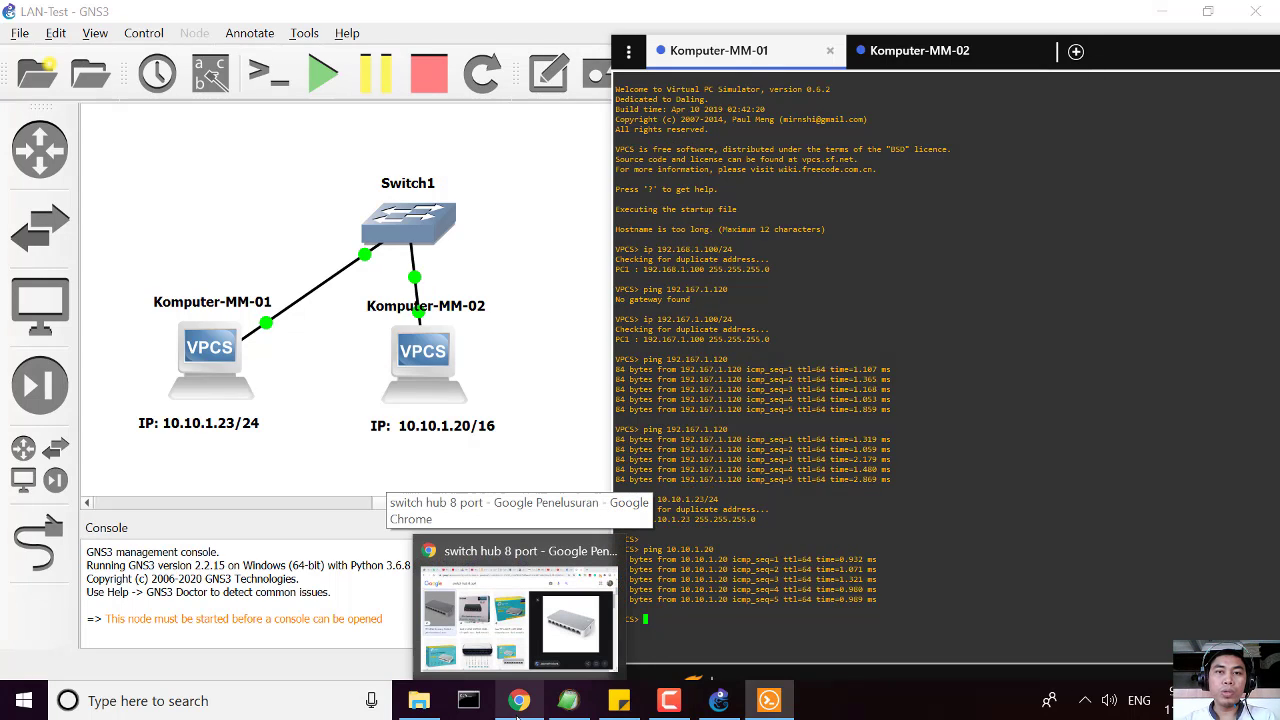
pyautogui.click(517, 703)
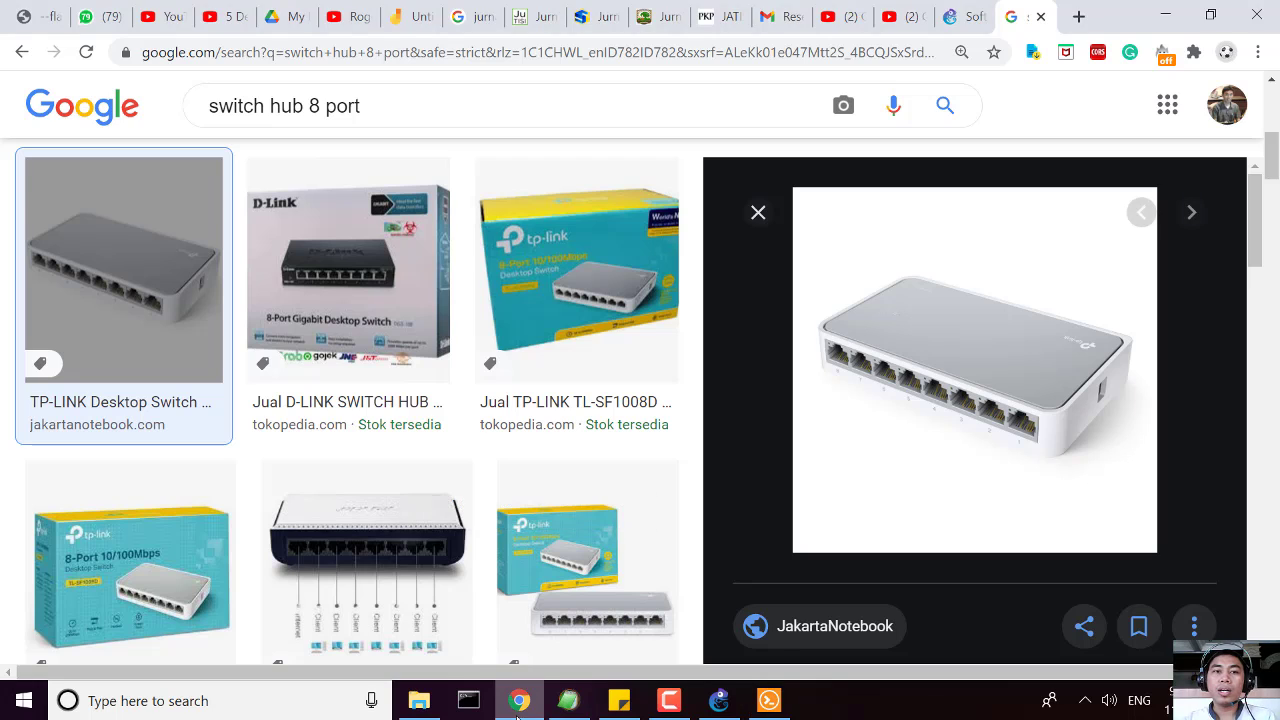
pyautogui.click(449, 103)
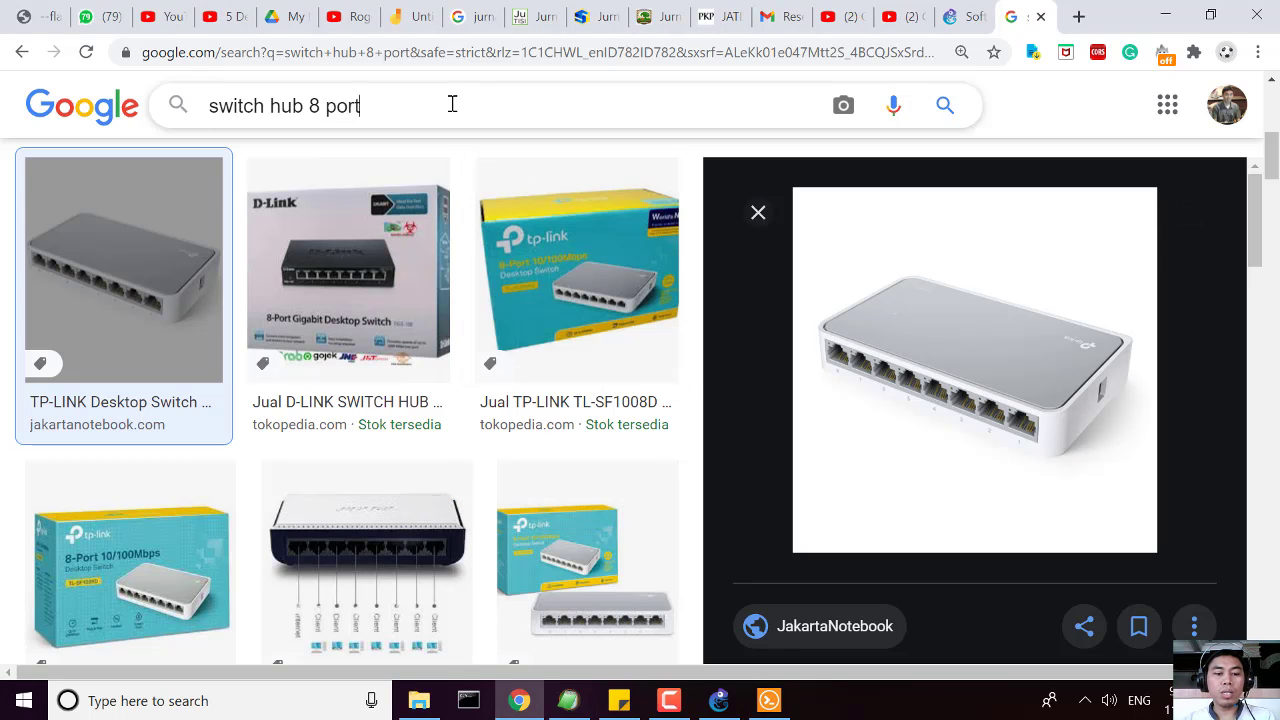
pyautogui.hotkey('ctrl', 'a')
pyautogui.write('ip')
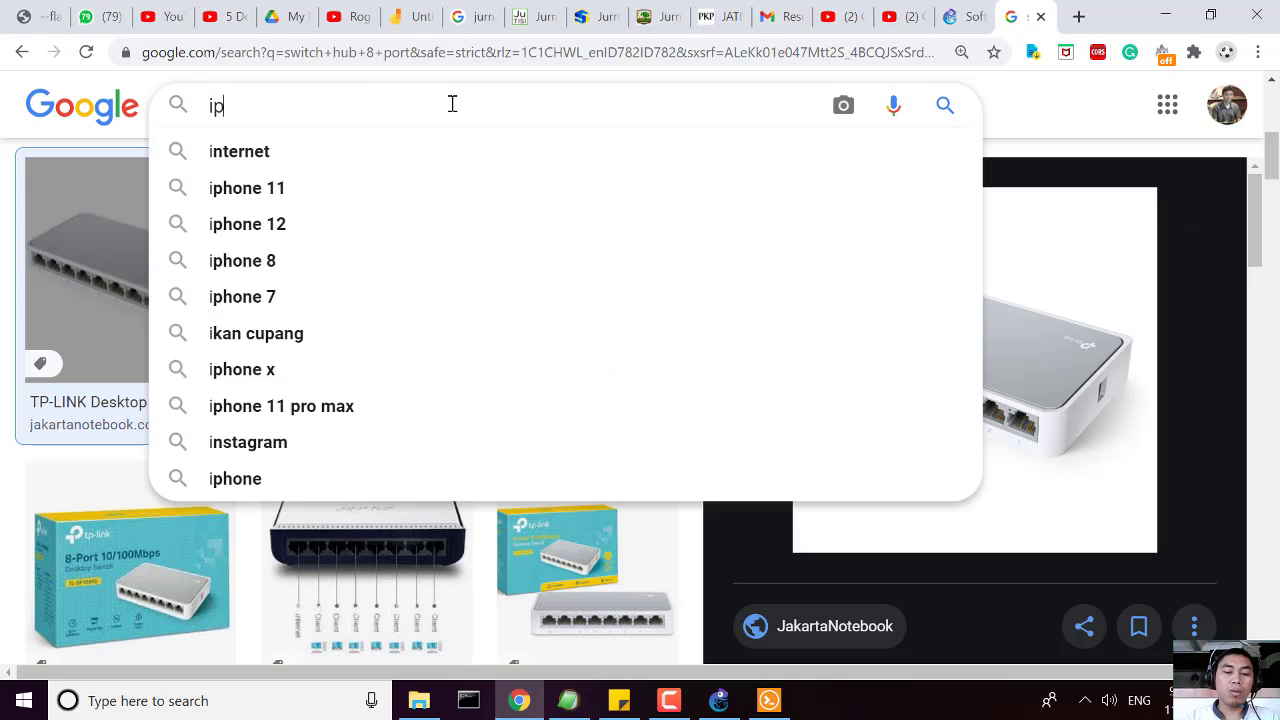
pyautogui.write(' calculator')
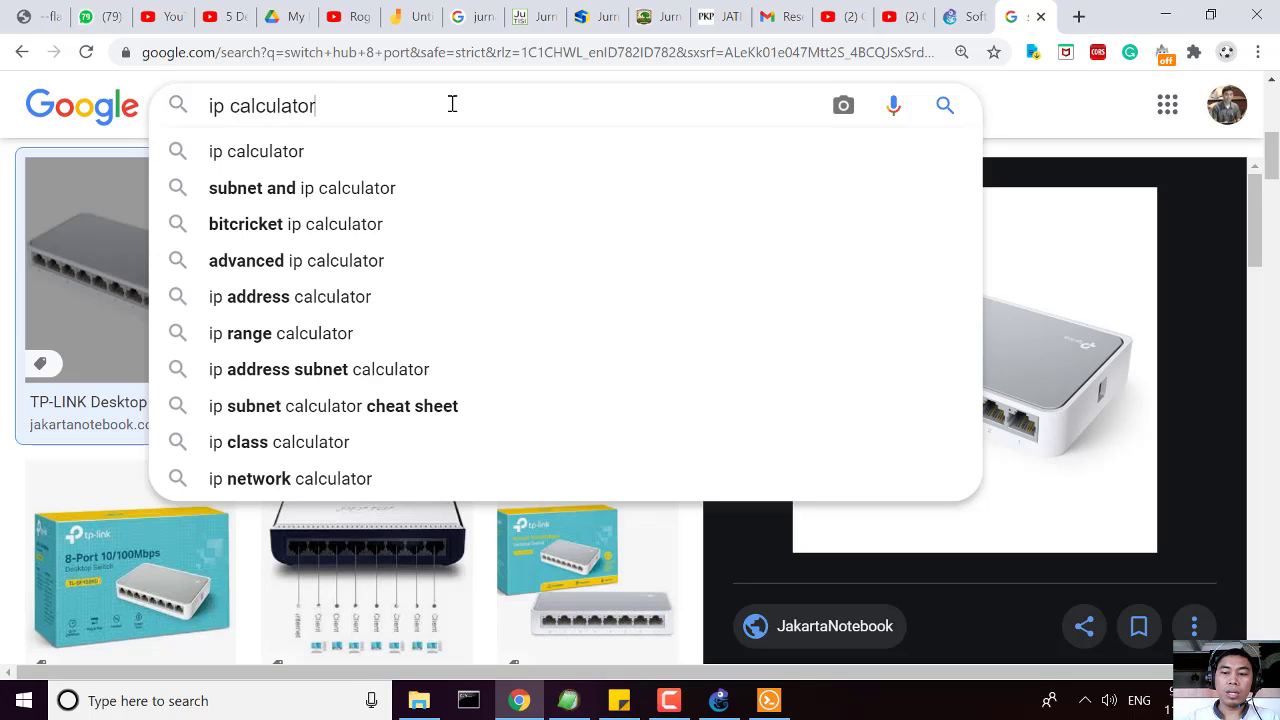
pyautogui.press('Return')
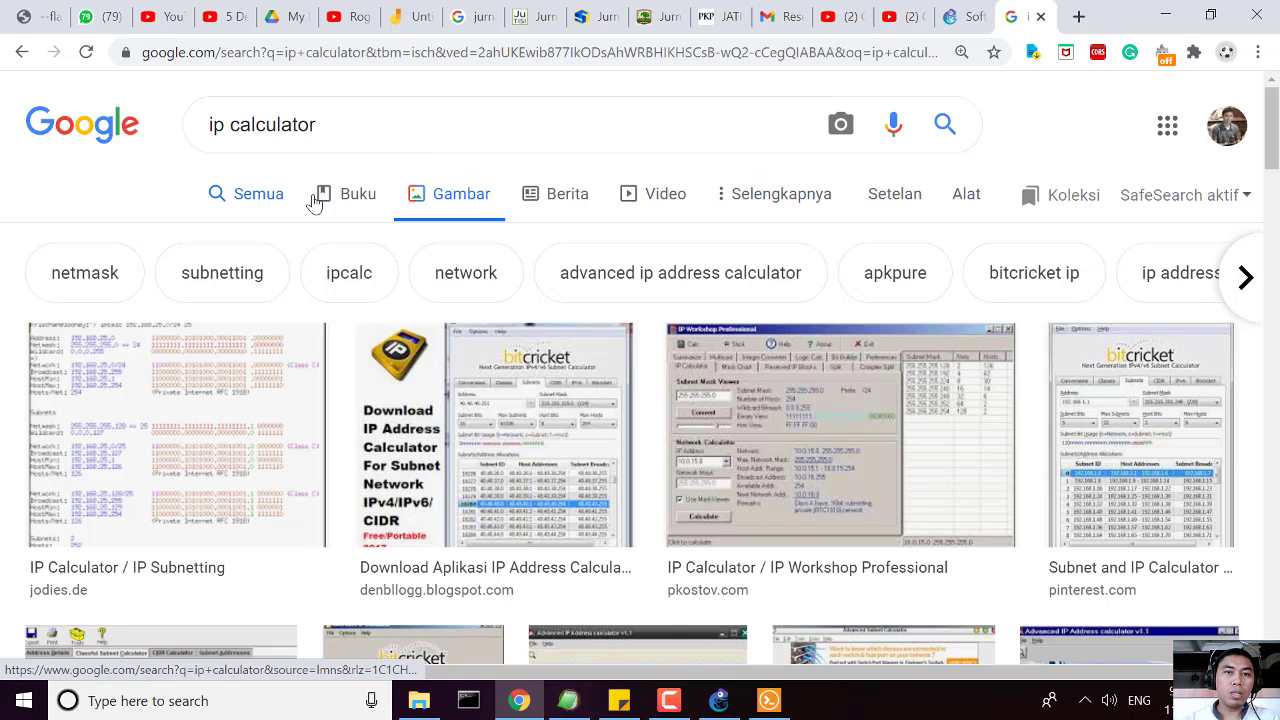
pyautogui.click(272, 199)
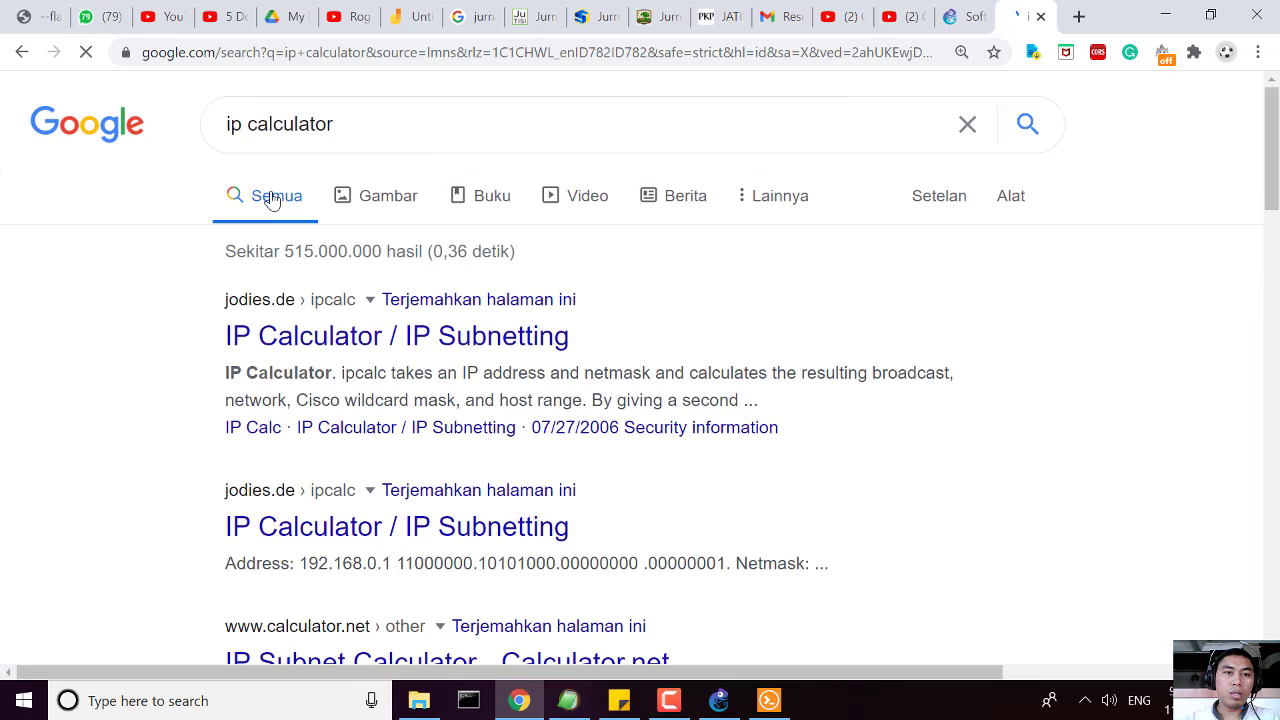
# Open the first IP Calculator / IP Subnetting result from jodies.de in a new tab and switch to that tab.
pyautogui.rightClick(432, 344)
pyautogui.click(490, 353)
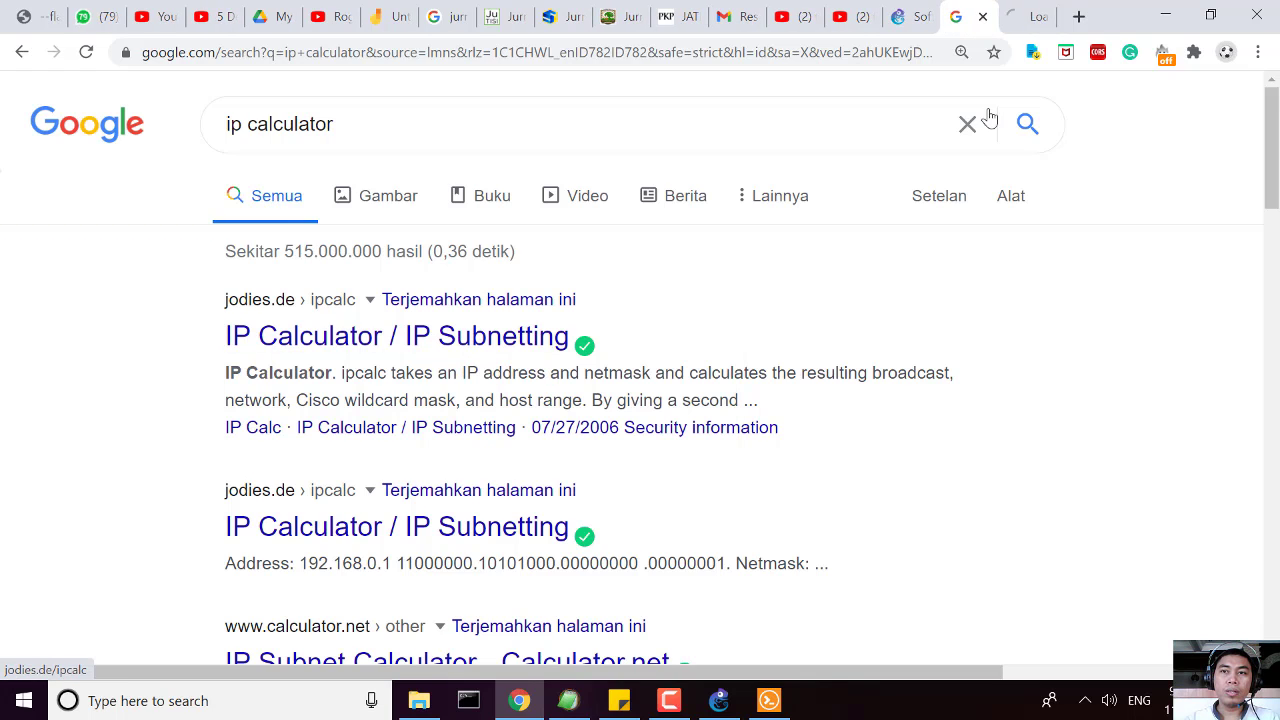
pyautogui.click(1035, 20)
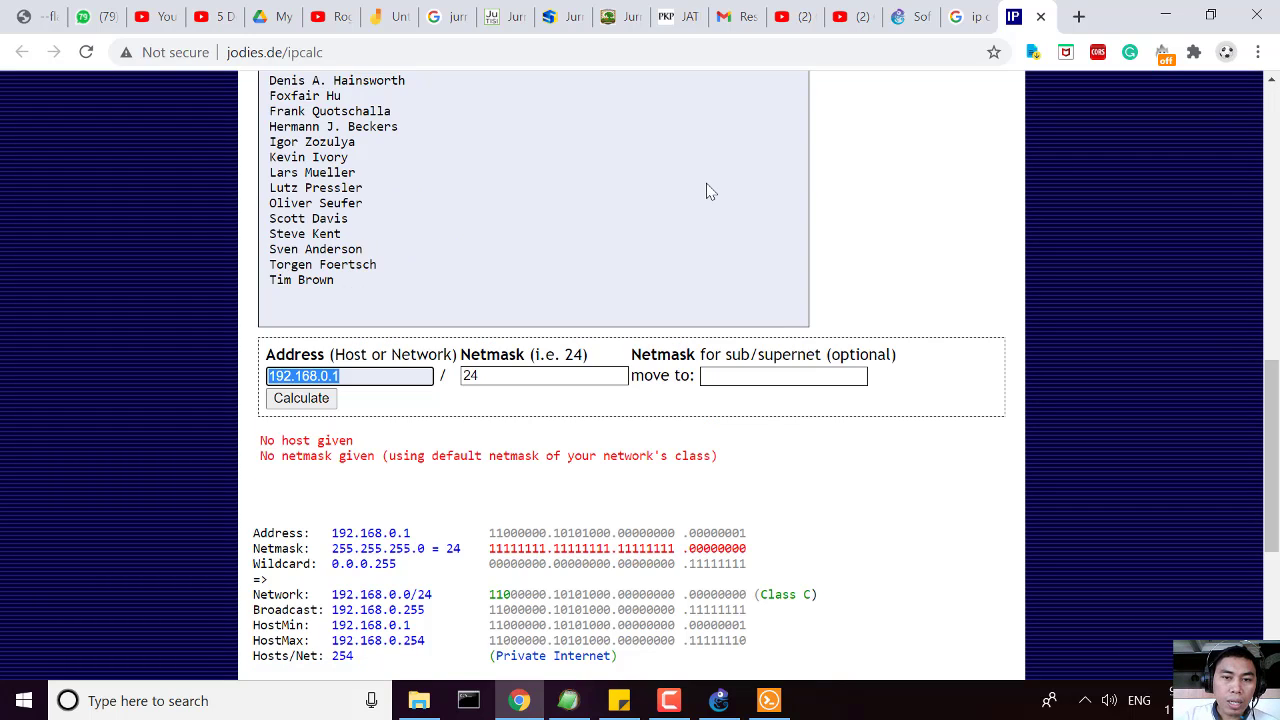
# Enter 10.10.10.10 as the host address in the IP calculator.
pyautogui.scroll(-4, 706, 191)
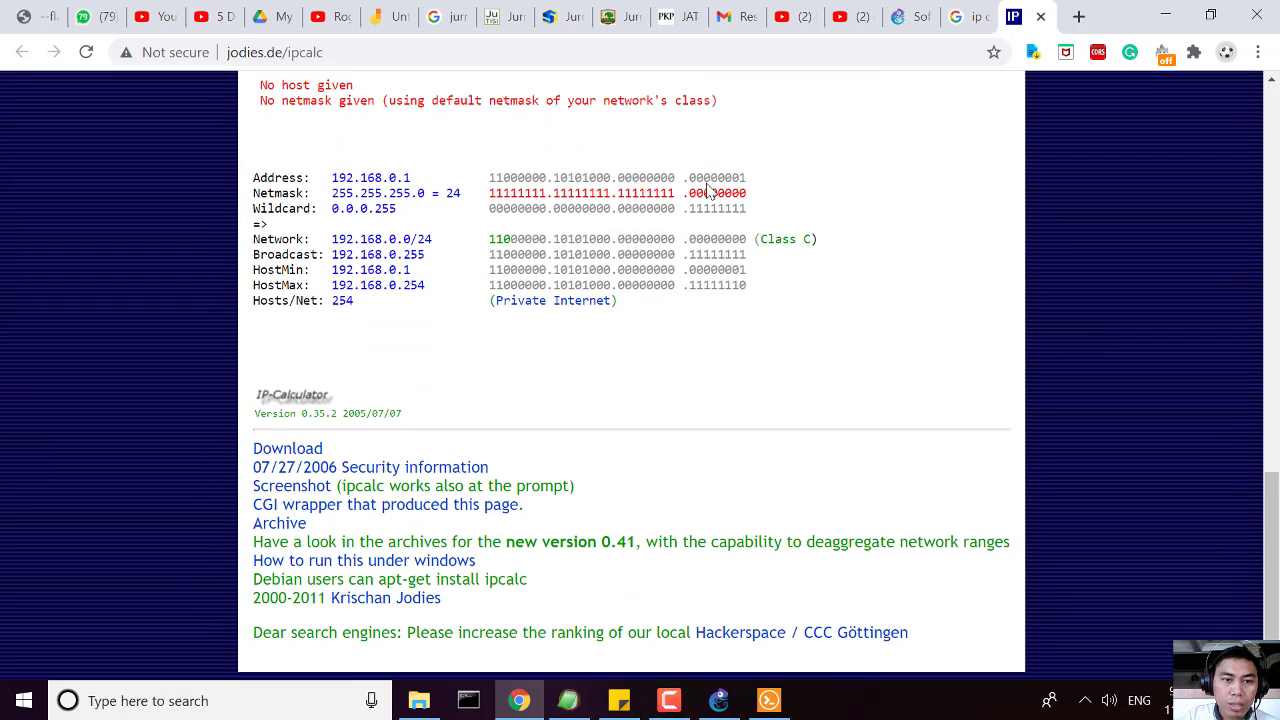
pyautogui.scroll(4, 706, 191)
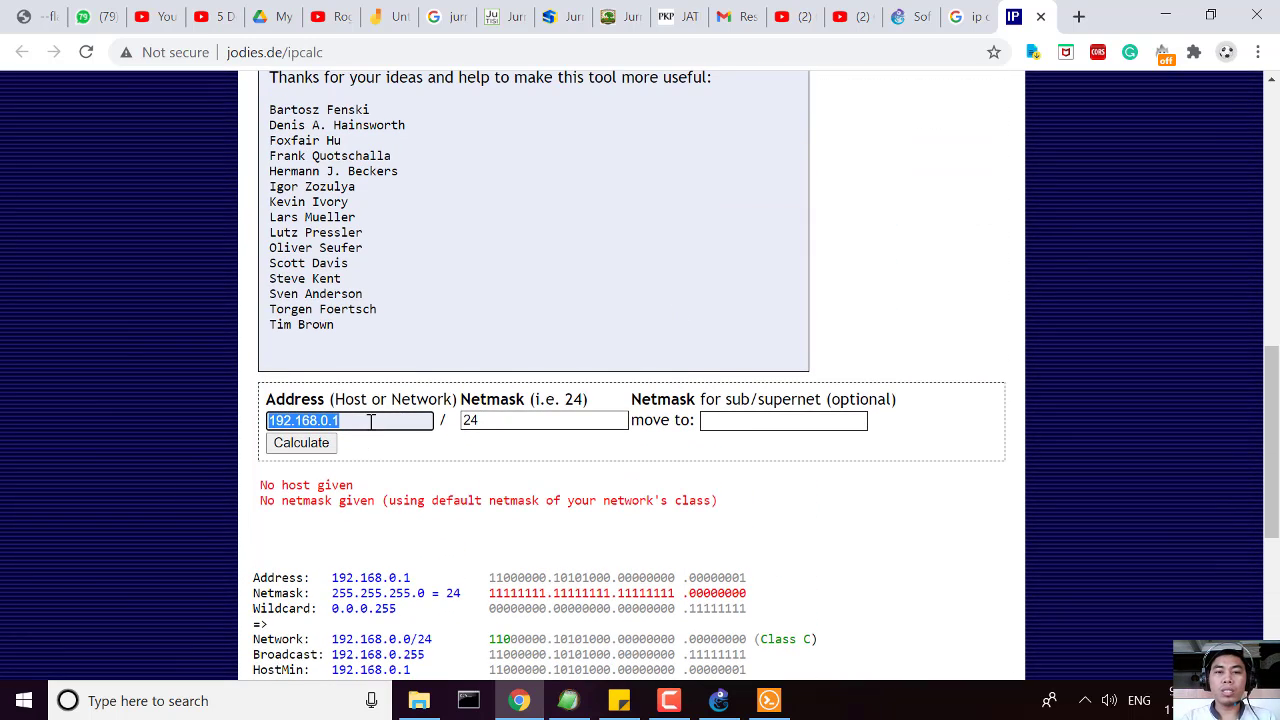
pyautogui.press('BackSpace')
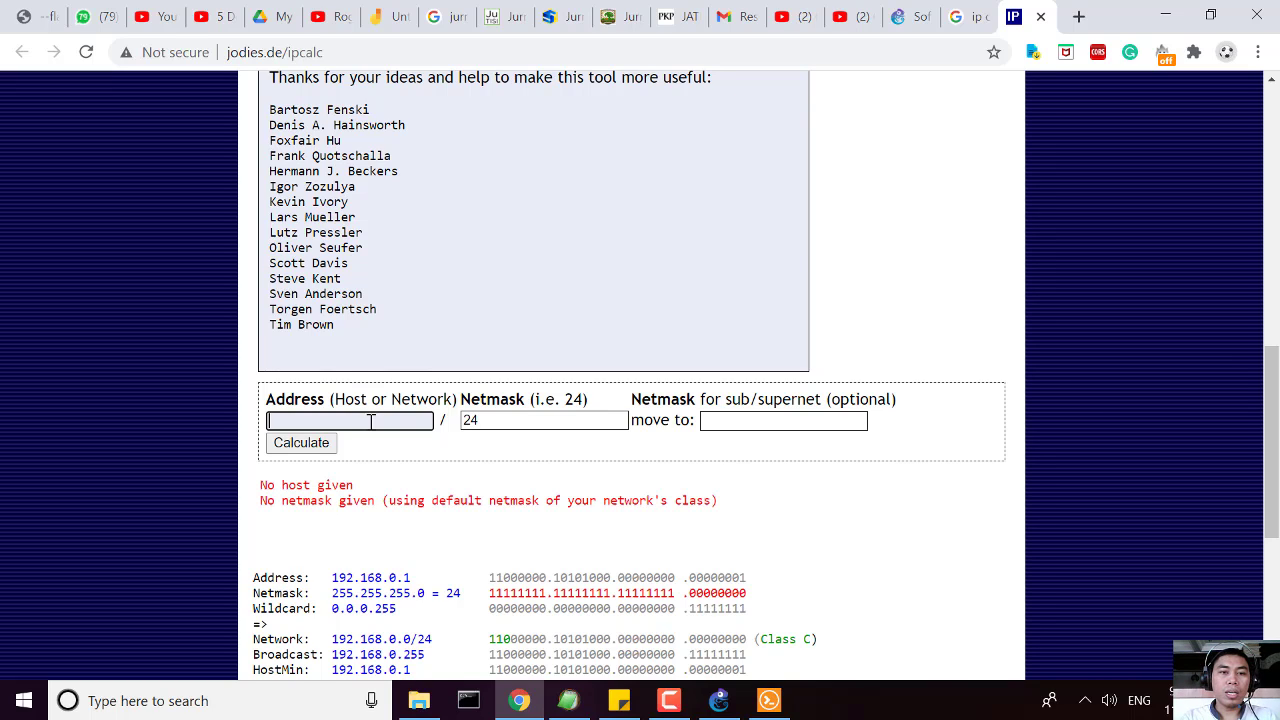
pyautogui.write('10.10')
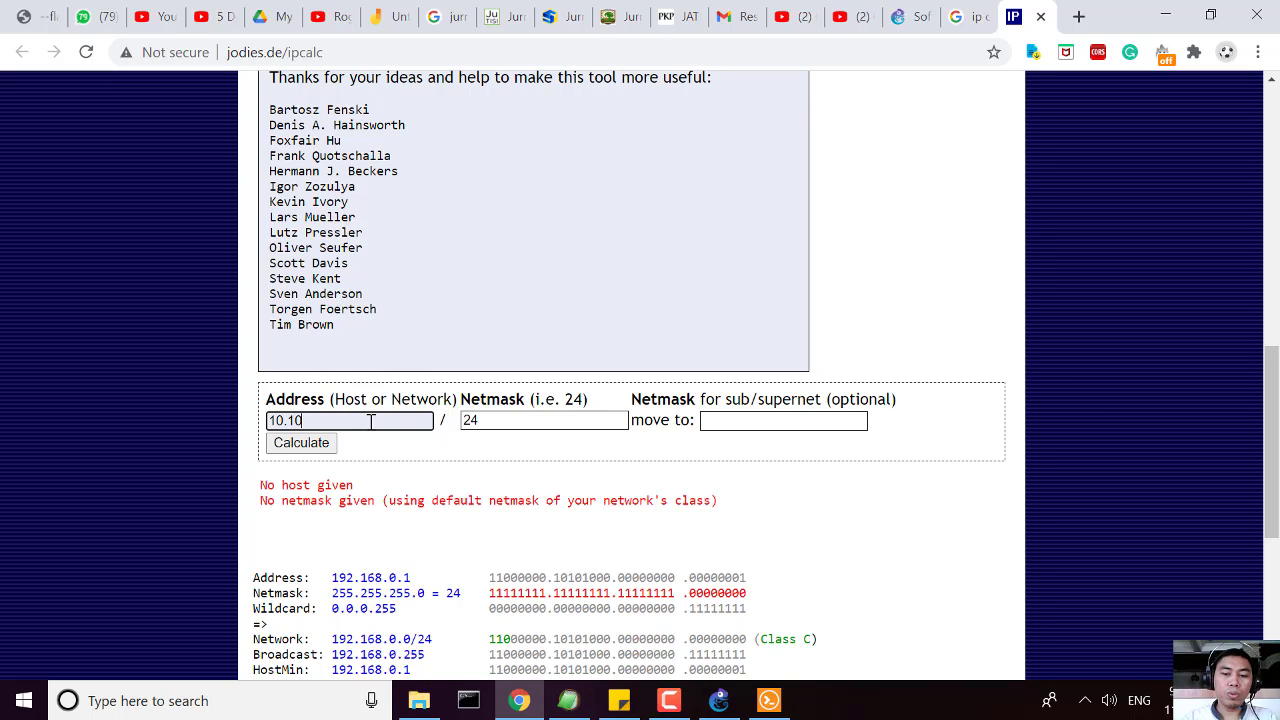
pyautogui.write('.10.')
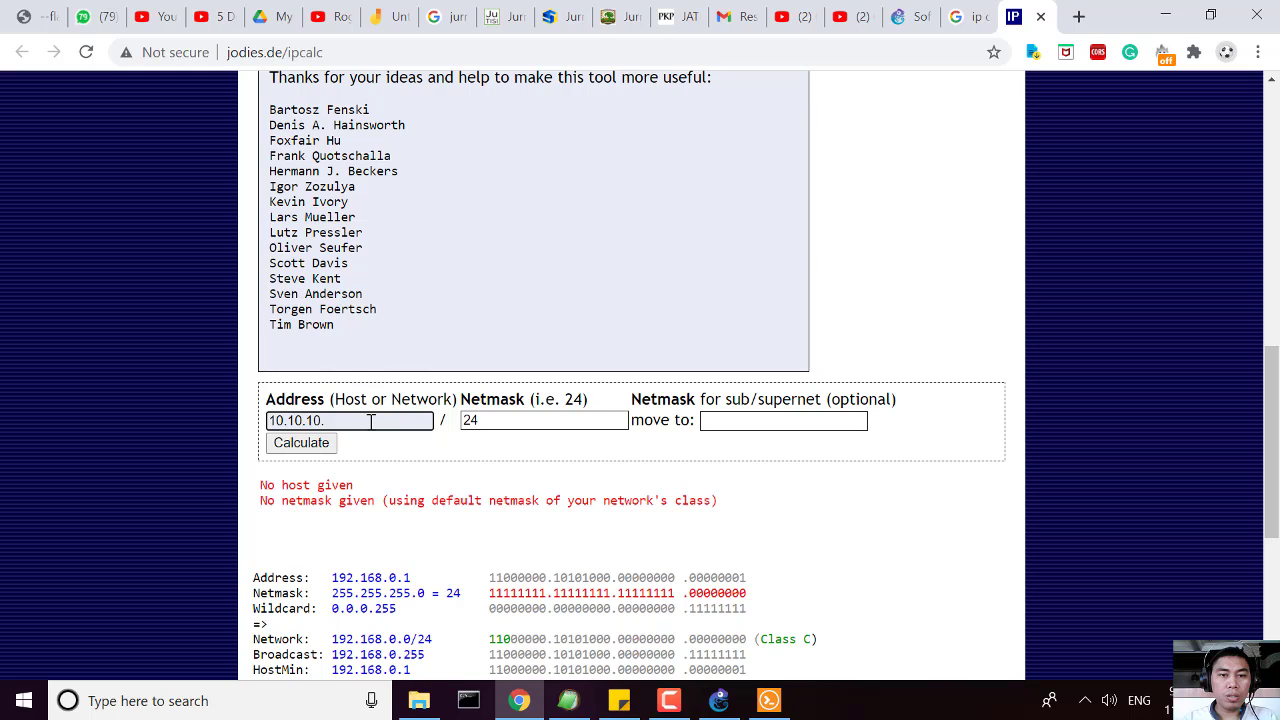
pyautogui.write('1')
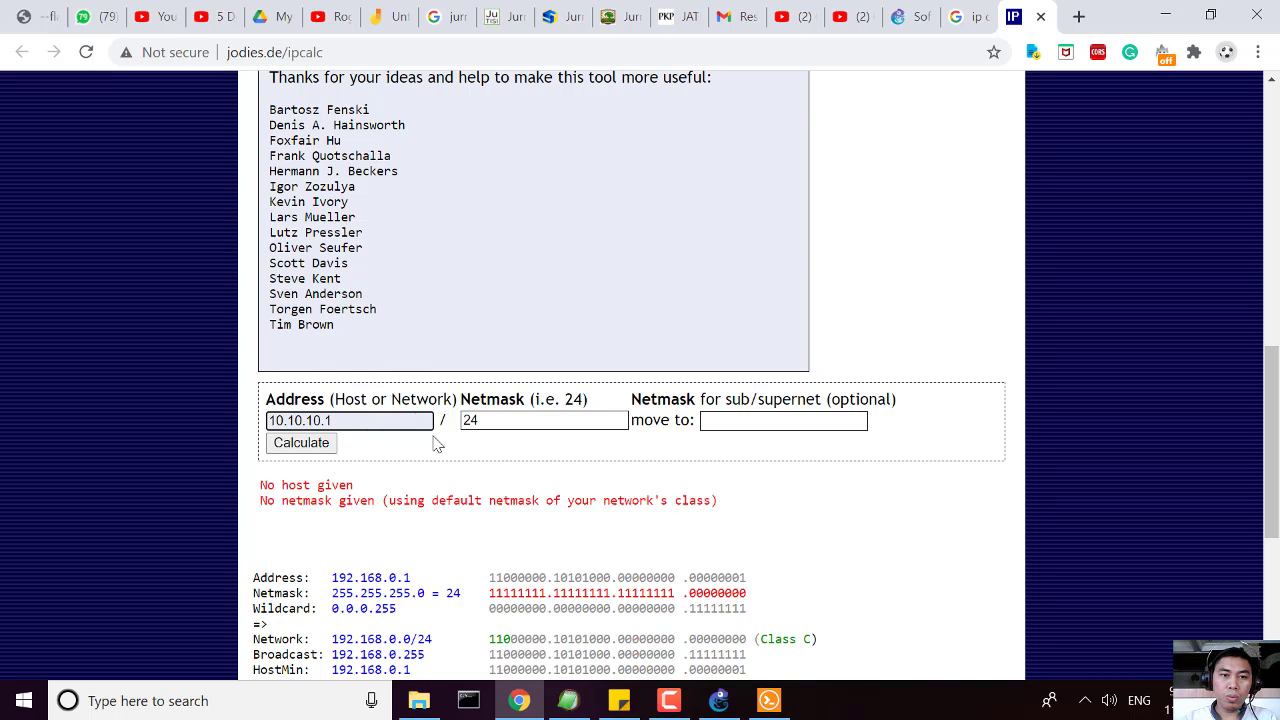
pyautogui.click(496, 423)
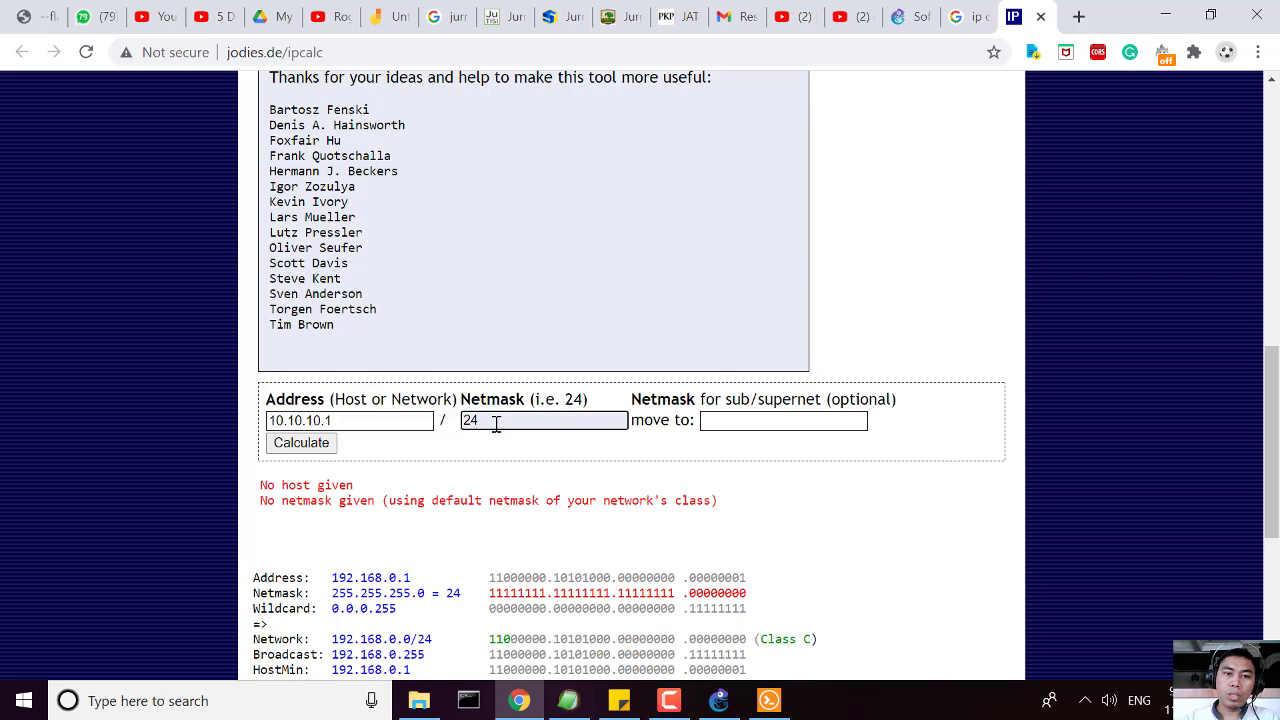
pyautogui.click(352, 420)
pyautogui.write('0')
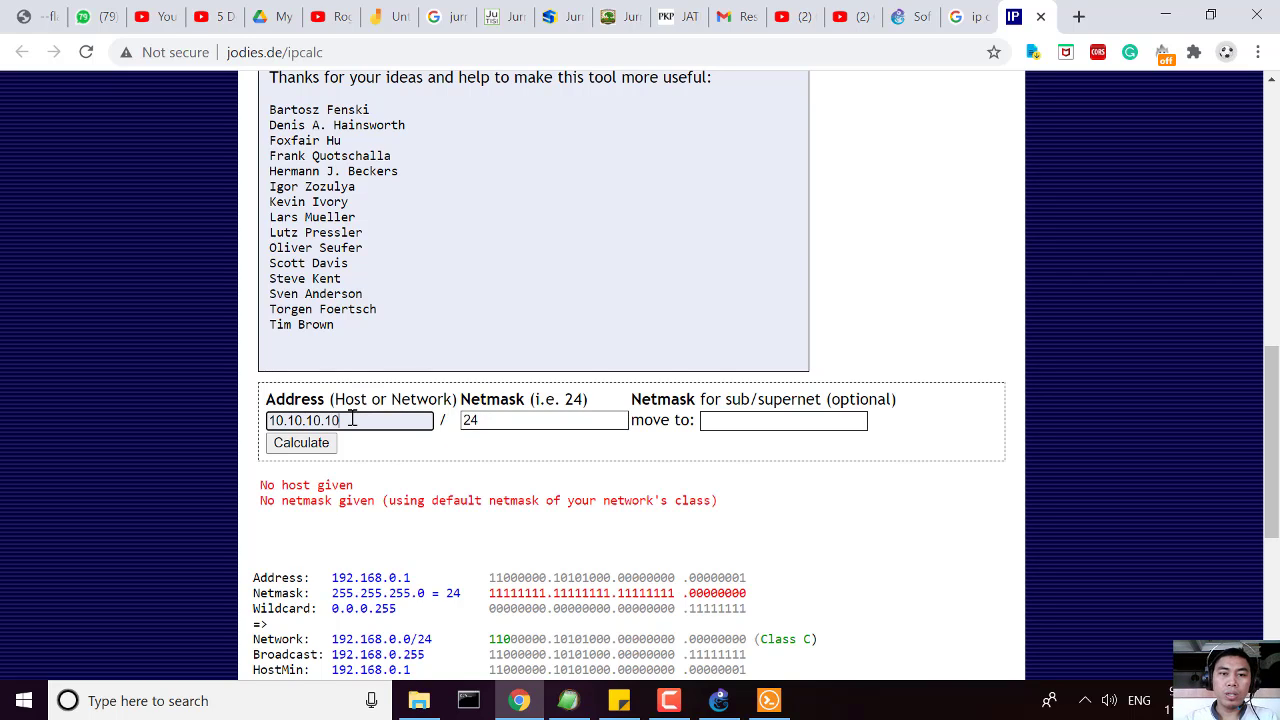
# Set the netmask to 18 and calculate the network.
pyautogui.click(496, 422)
pyautogui.press('BackSpace')
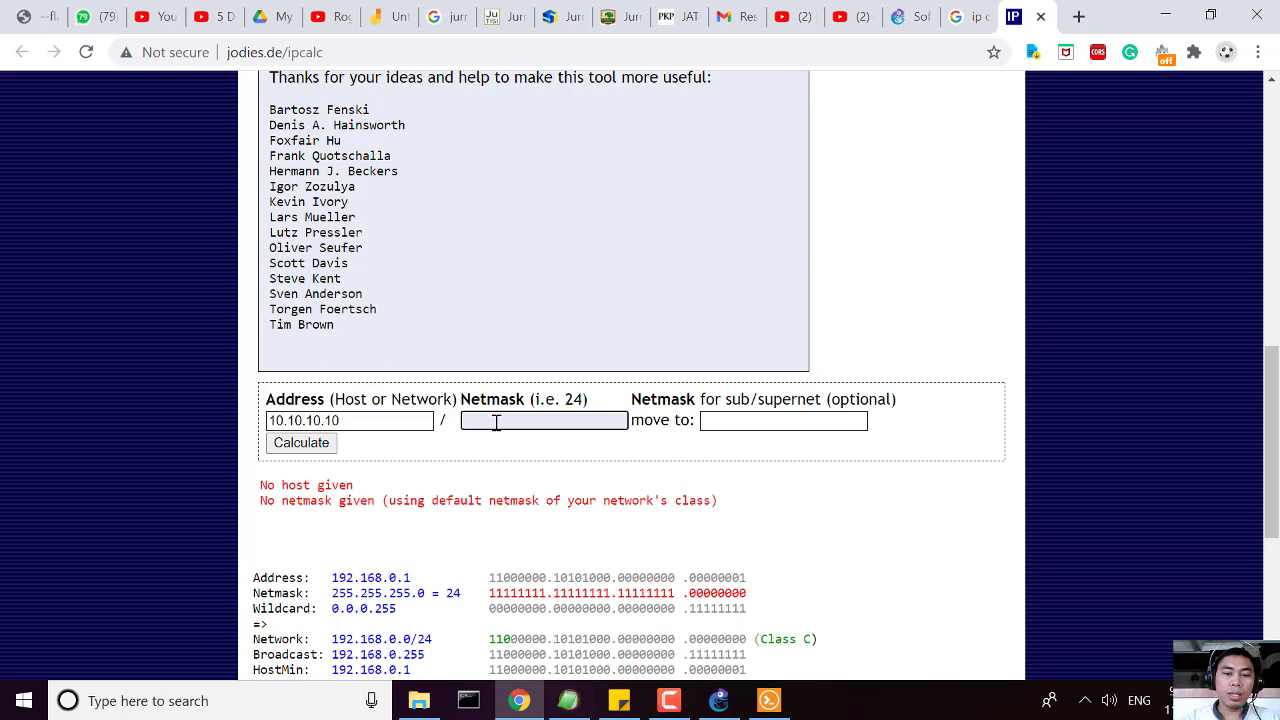
pyautogui.write('8')
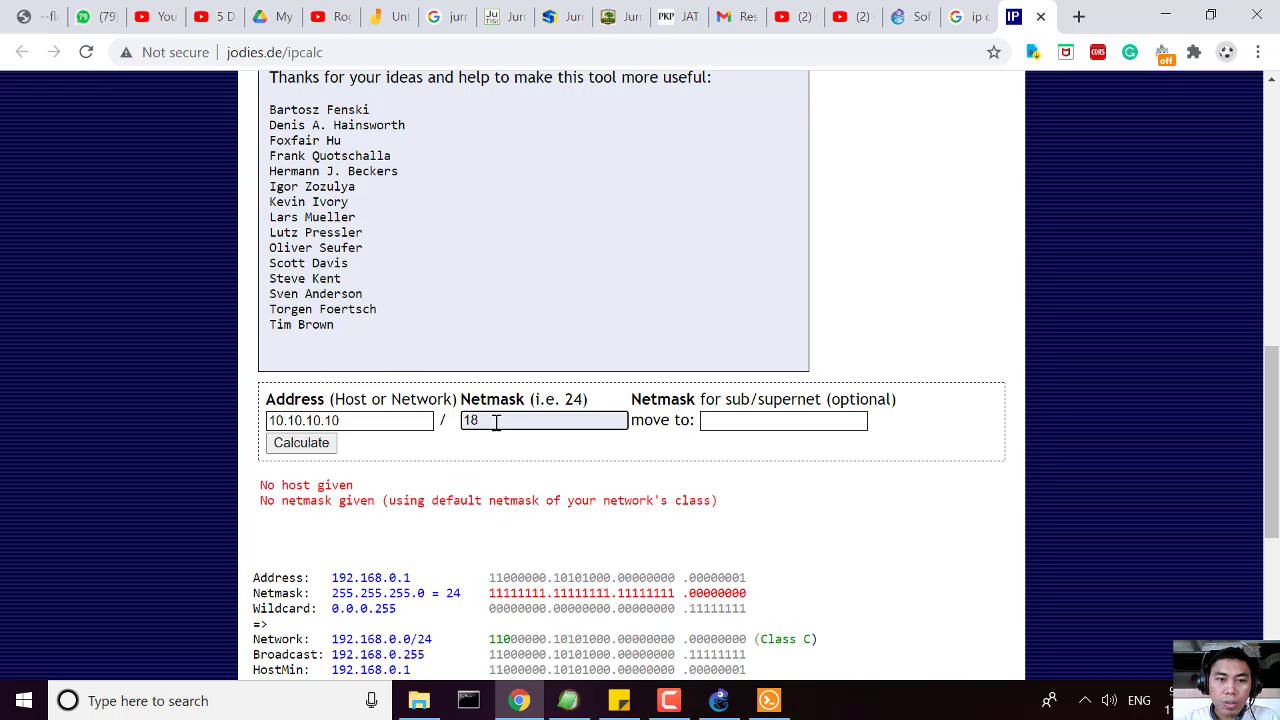
pyautogui.click(321, 449)
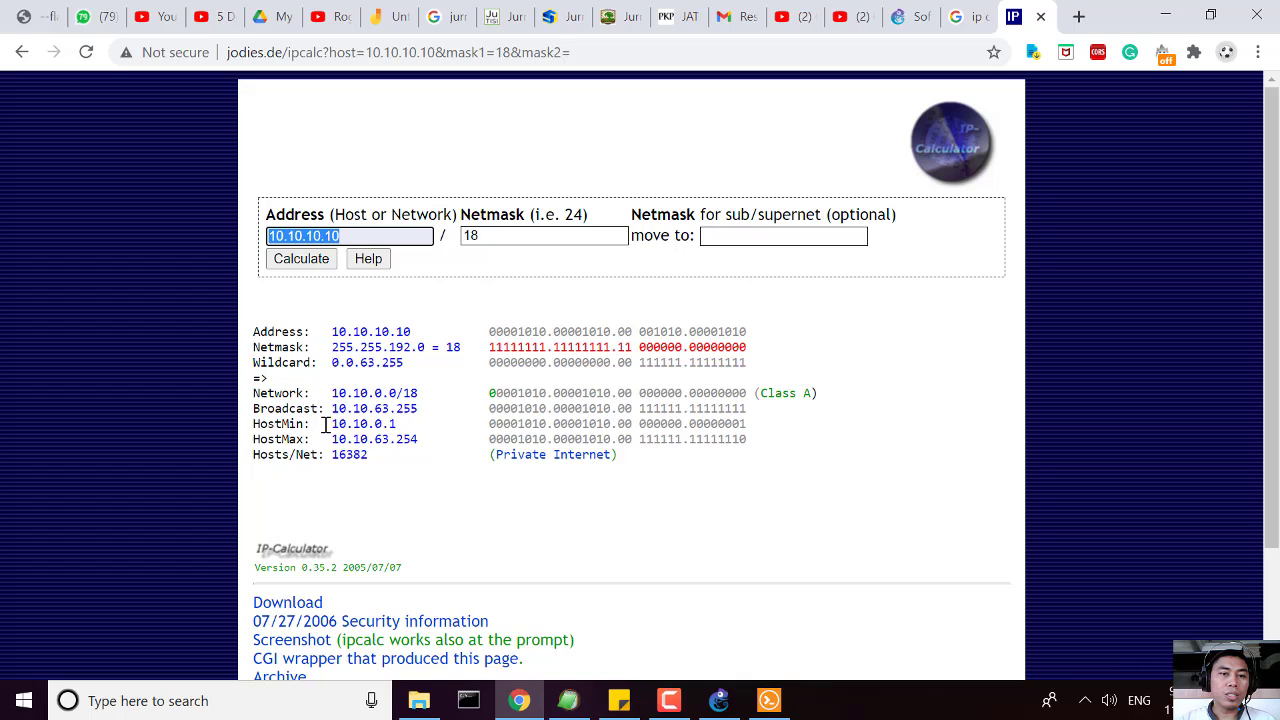
# Examine the netmask and the usable address range from HostMin to HostMax in the calculation result.
pyautogui.moveTo(330, 424); pyautogui.dragTo(404, 424)
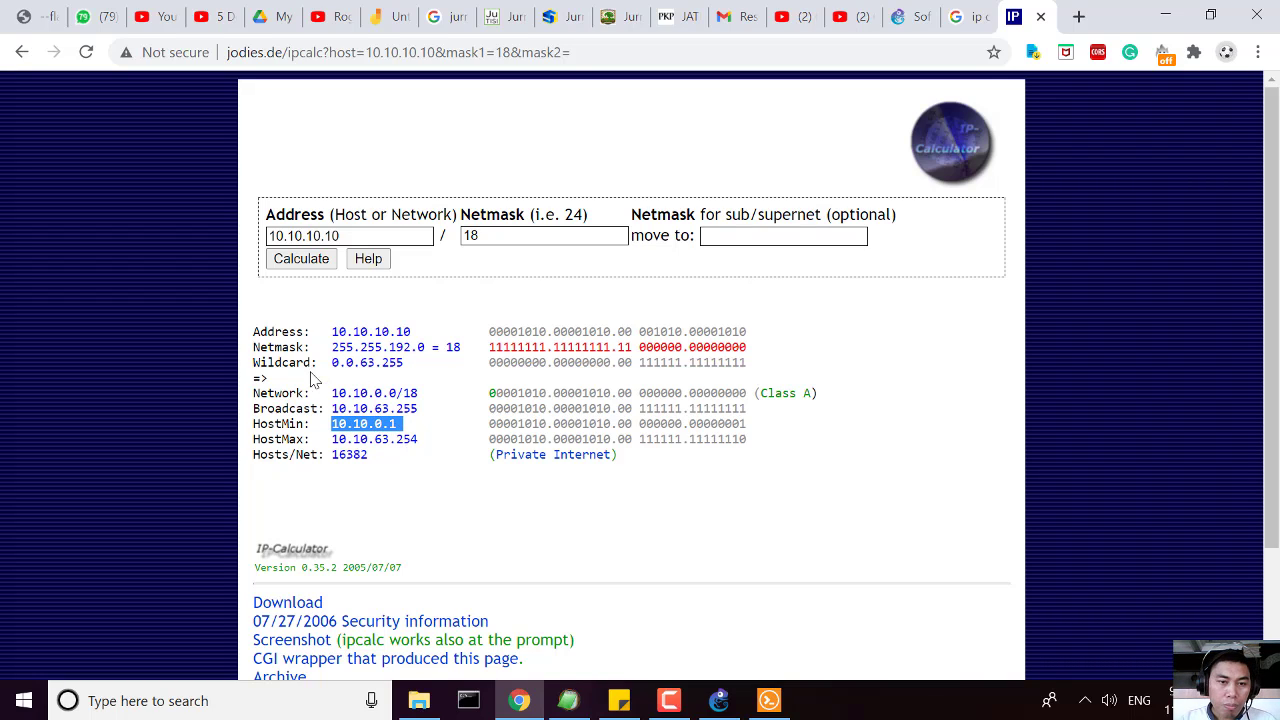
pyautogui.moveTo(336, 347); pyautogui.dragTo(394, 350)
pyautogui.moveTo(331, 440); pyautogui.dragTo(400, 441)
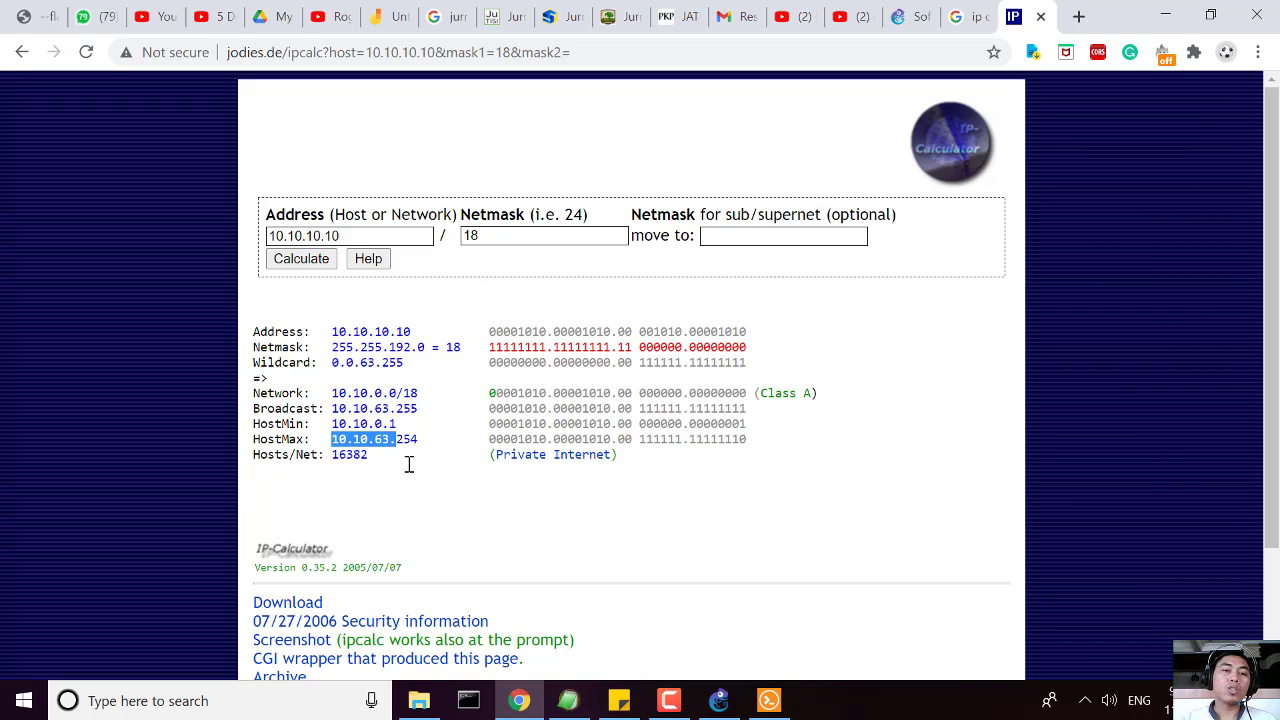
pyautogui.click(413, 476)
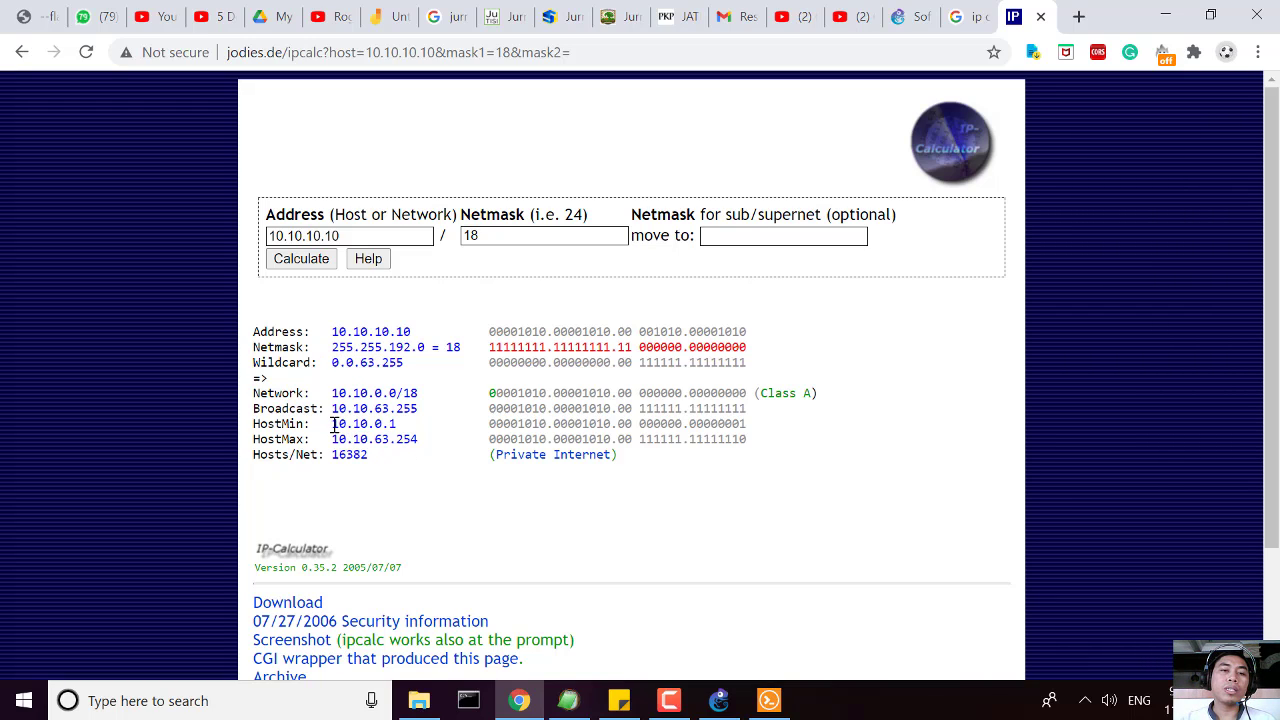
pyautogui.moveTo(332, 424); pyautogui.dragTo(423, 438)
pyautogui.click(429, 476)
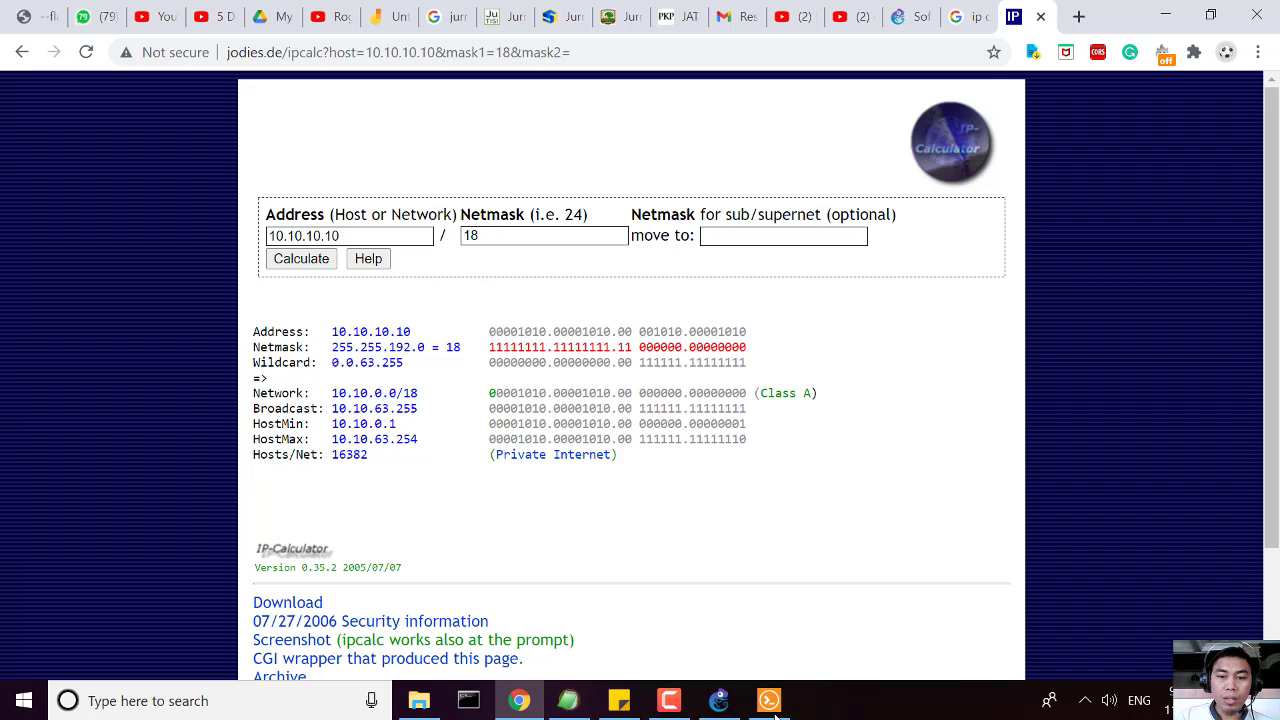
# Copy the HostMin address and replace the label under Komputer-MM-01 in GNS3 with 10.10.0.1/18.
pyautogui.moveTo(719, 700)
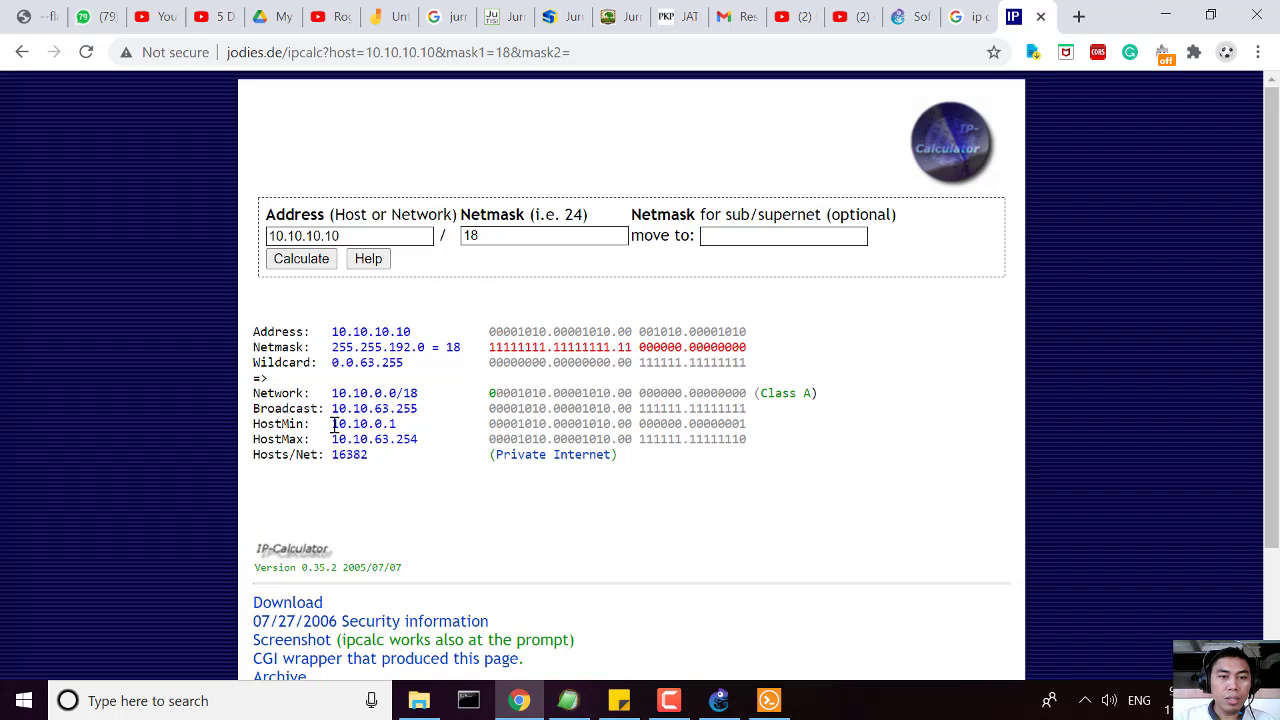
pyautogui.moveTo(333, 424); pyautogui.dragTo(397, 424)
pyautogui.hotkey('ctrl', 'c')
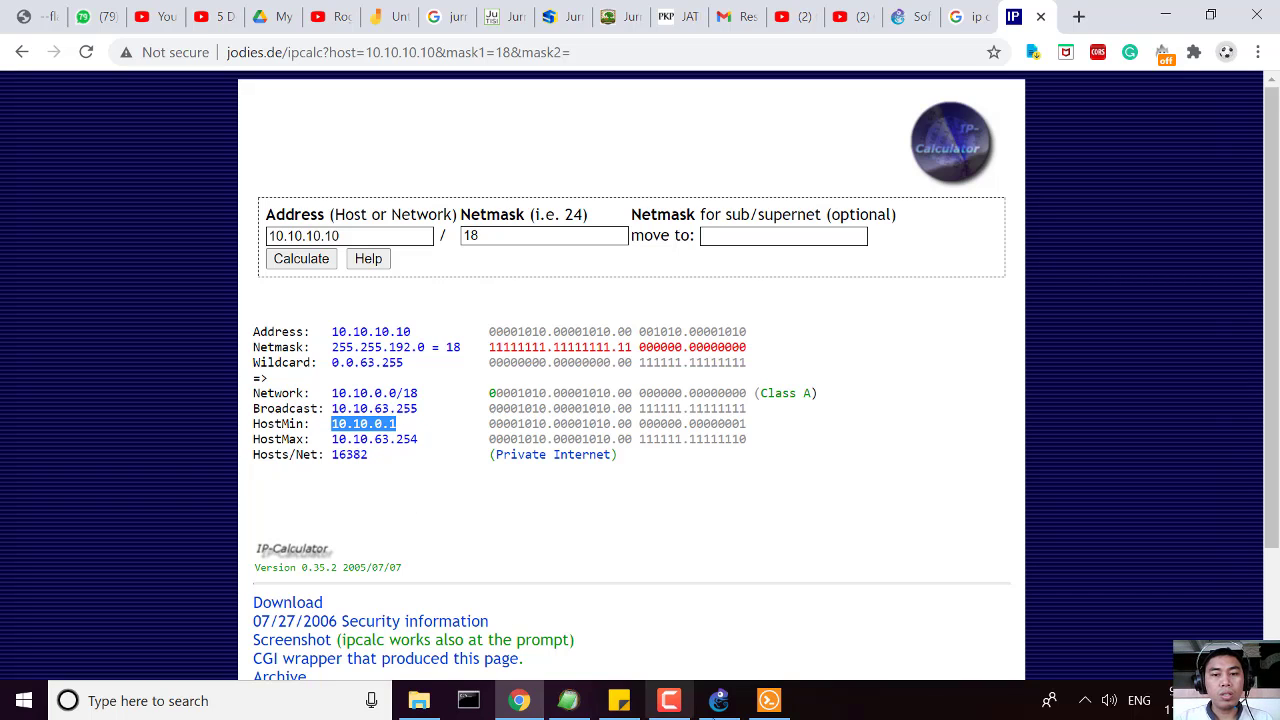
pyautogui.click(719, 700)
pyautogui.doubleClick(222, 430)
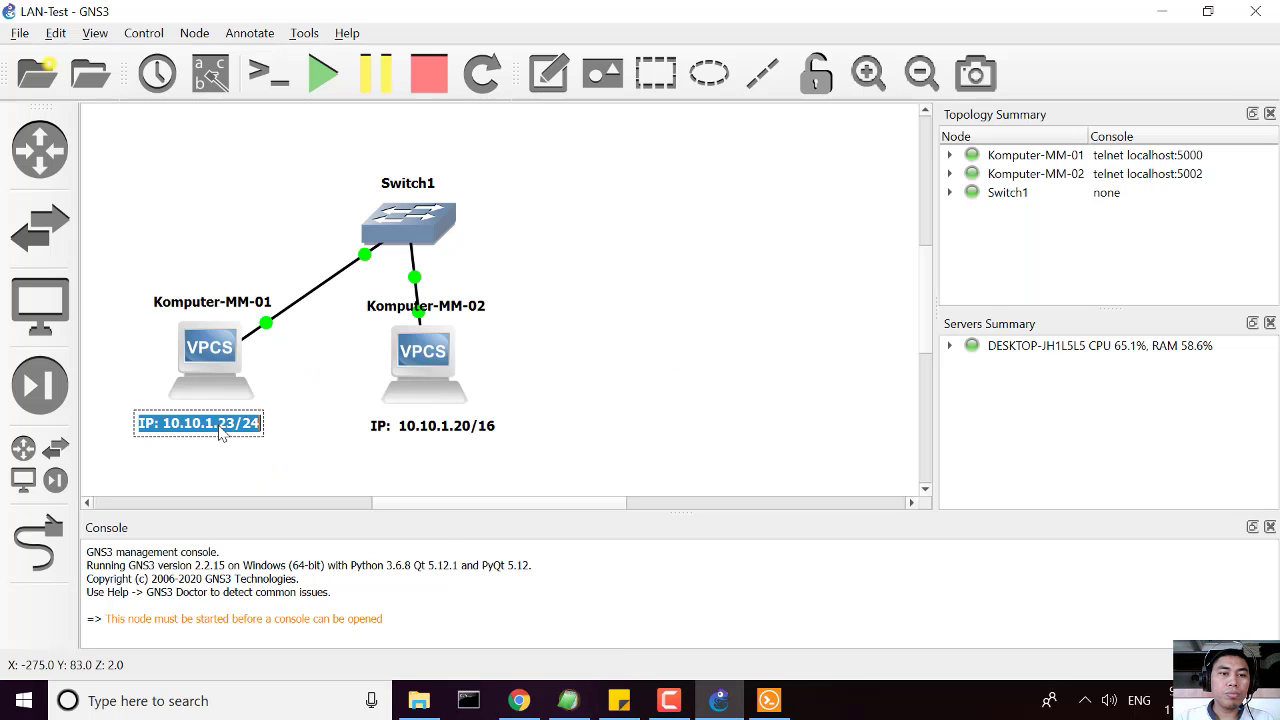
pyautogui.hotkey('ctrl', 'v')
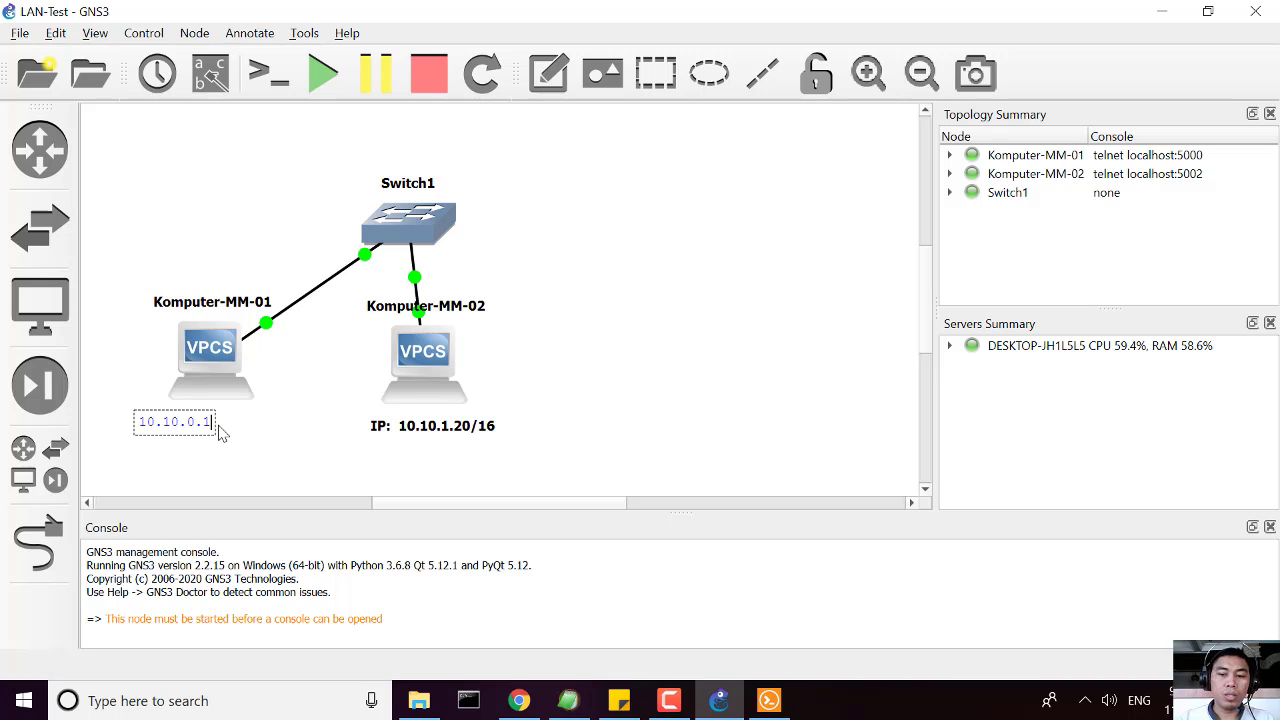
pyautogui.write('/18')
pyautogui.press('Return')
pyautogui.press('BackSpace')
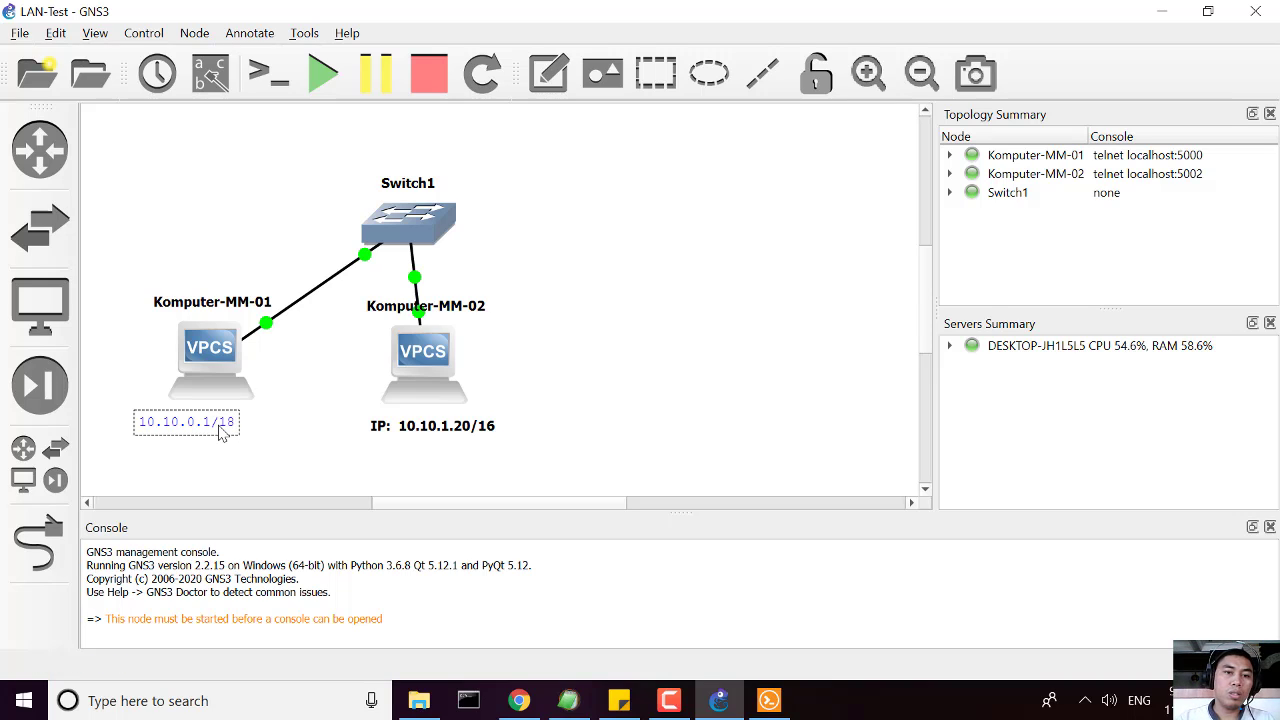
pyautogui.click(331, 458)
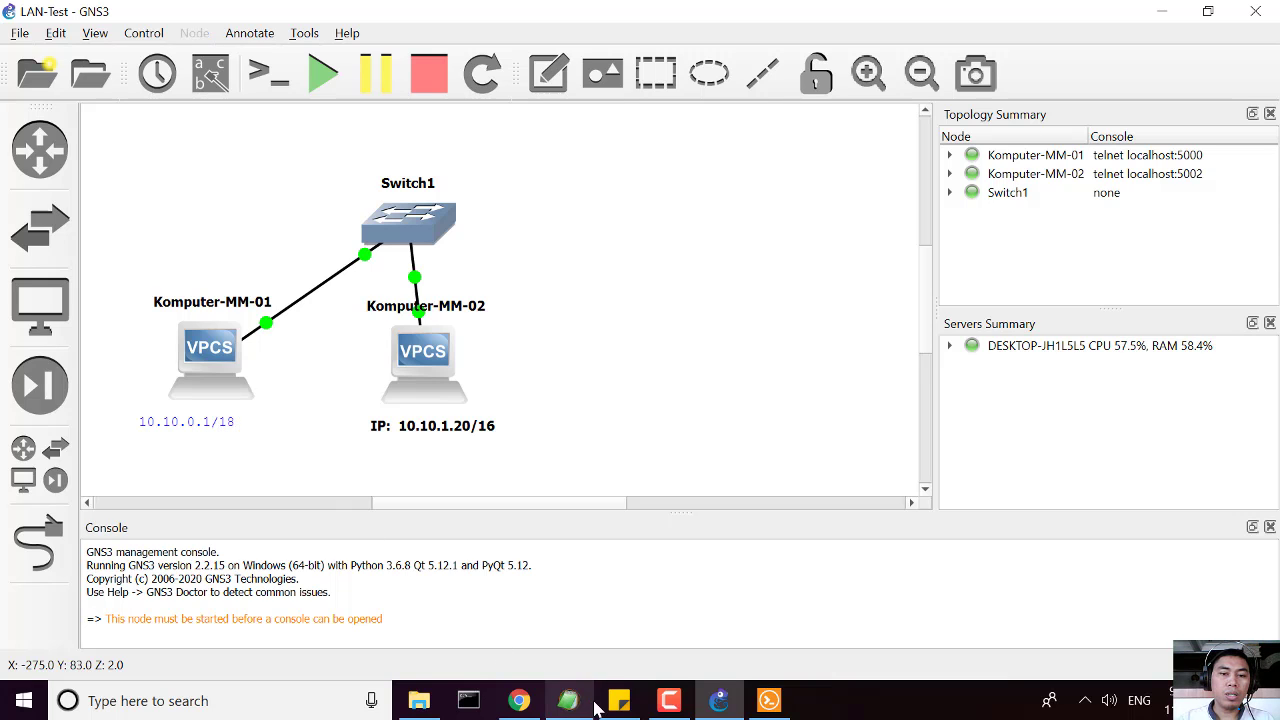
# Copy the HostMax address from the IP calculator in Chrome and replace the label under Komputer-MM-02 in GNS3 with 10.10.63.254/18.
pyautogui.click(530, 702)
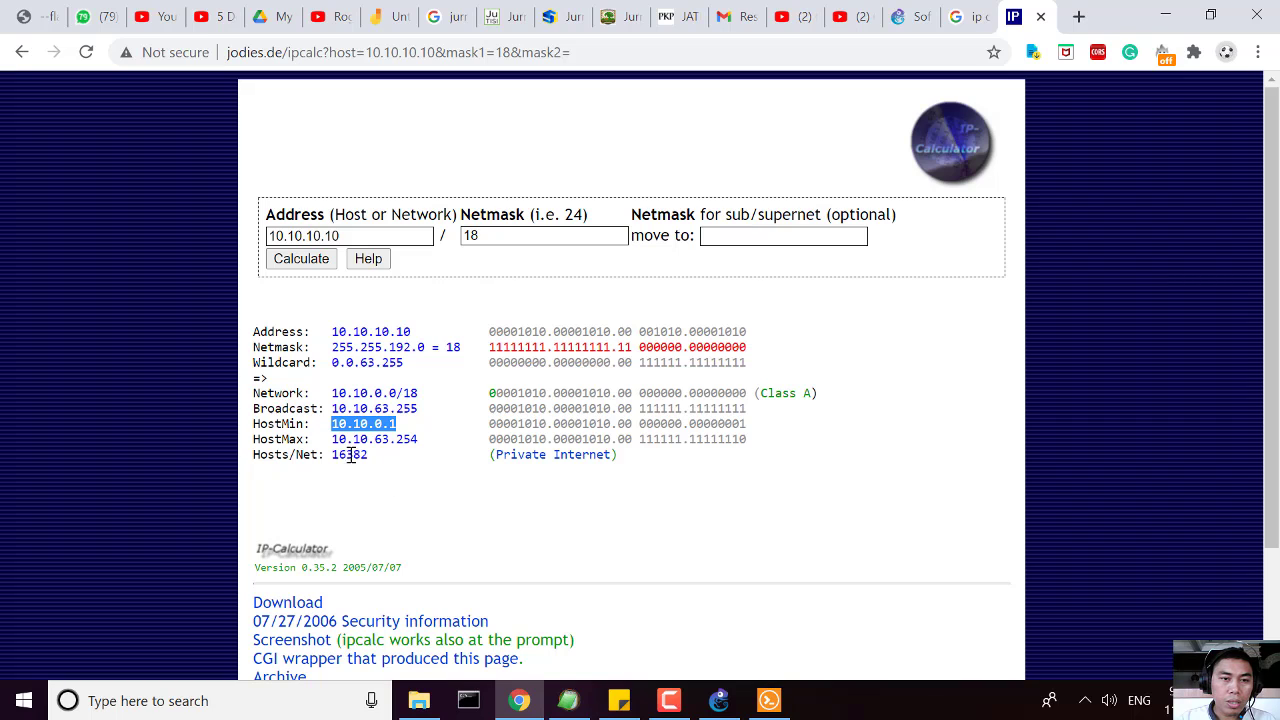
pyautogui.moveTo(332, 439); pyautogui.dragTo(424, 440)
pyautogui.hotkey('ctrl', 'c')
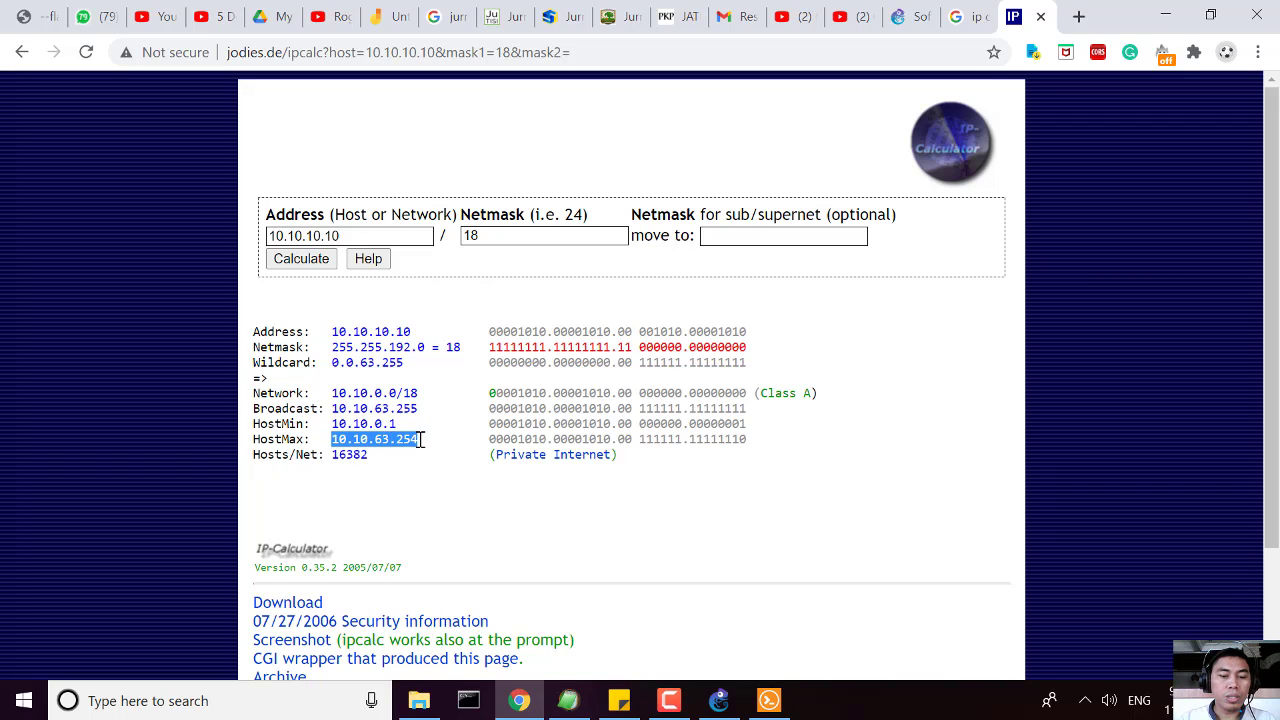
pyautogui.click(719, 700)
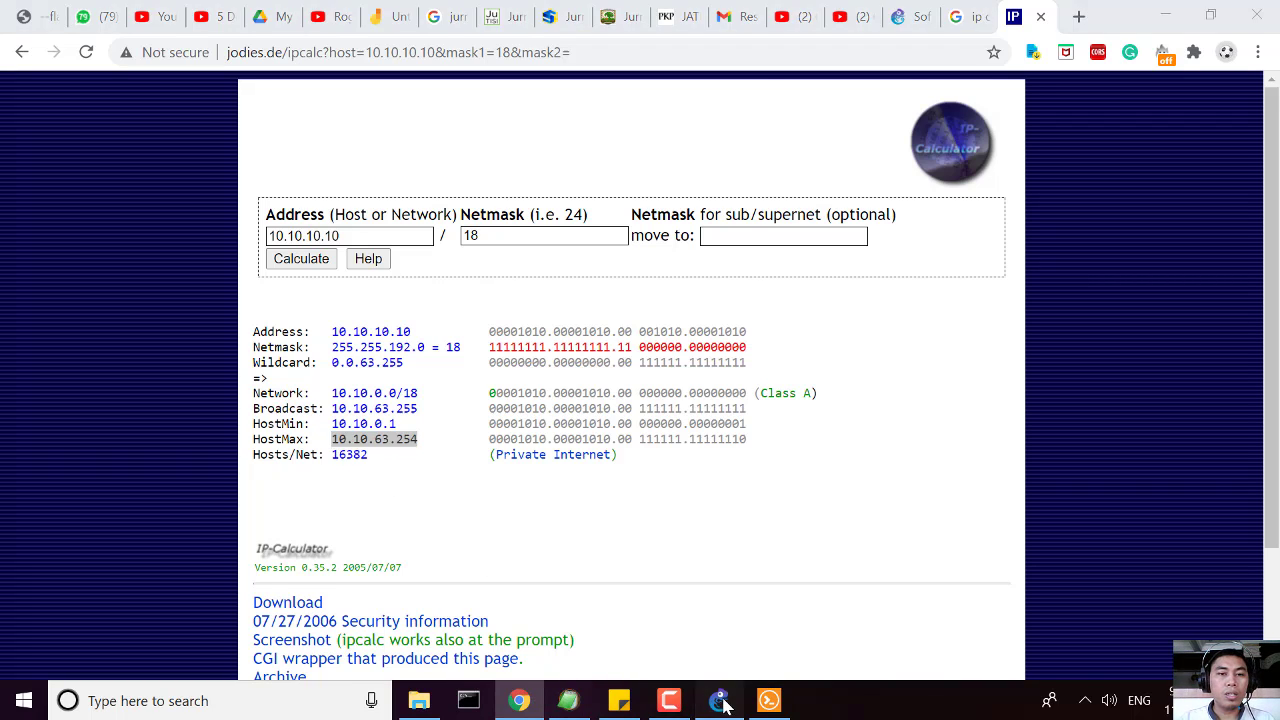
pyautogui.click(421, 430)
pyautogui.doubleClick(420, 431)
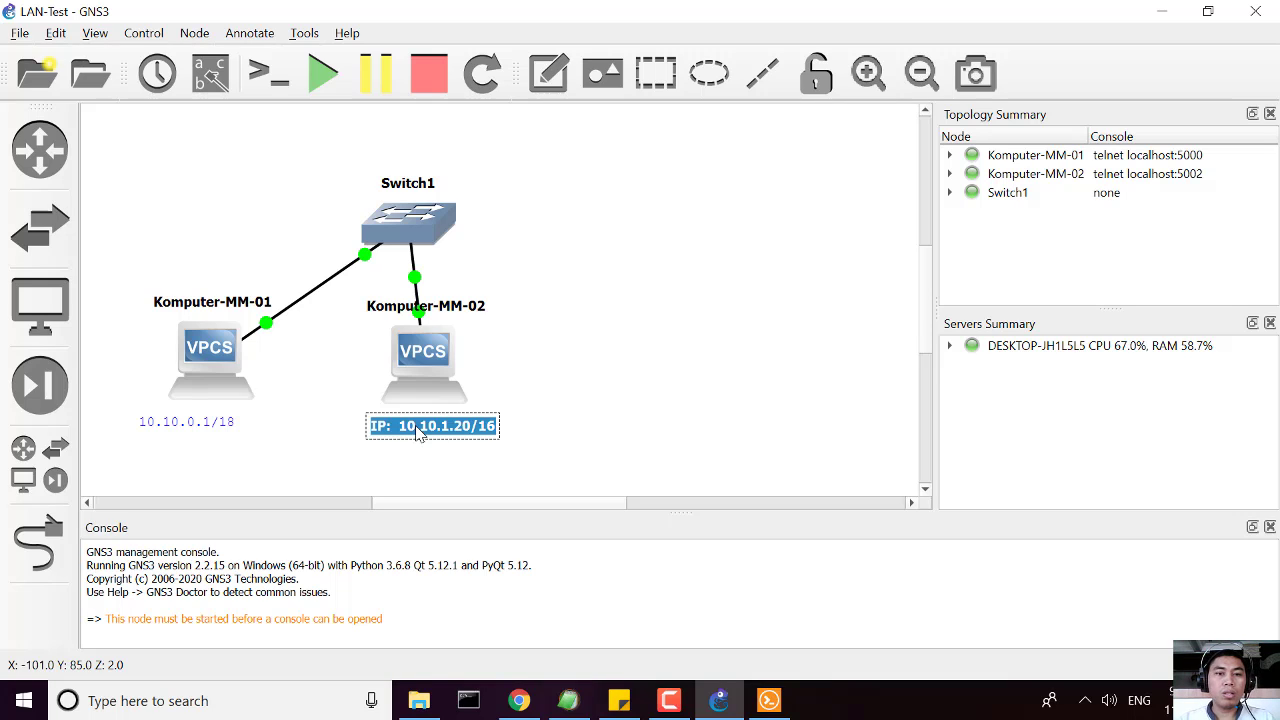
pyautogui.hotkey('ctrl', 'v')
pyautogui.write('/18')
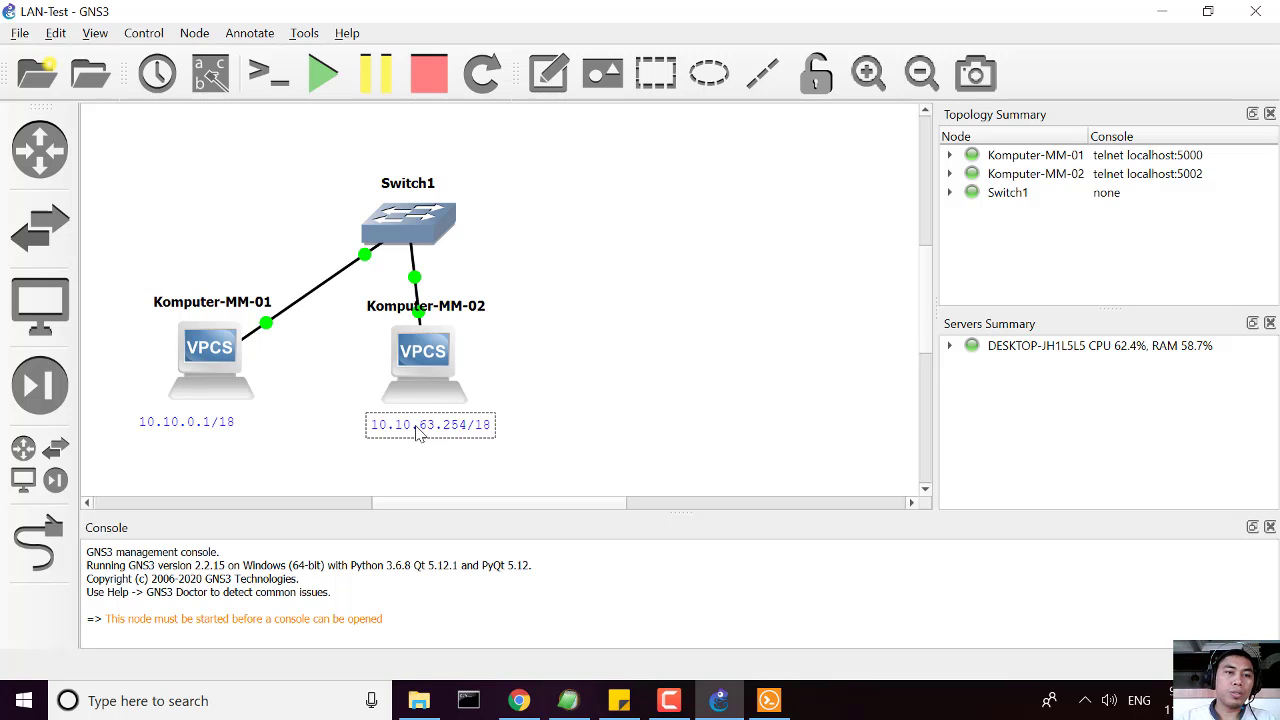
# Copy the 10.10.0.1/18 label in GNS3 and assign that address to Komputer-MM-01 with the ip command in its terminal console.
pyautogui.click(583, 380)
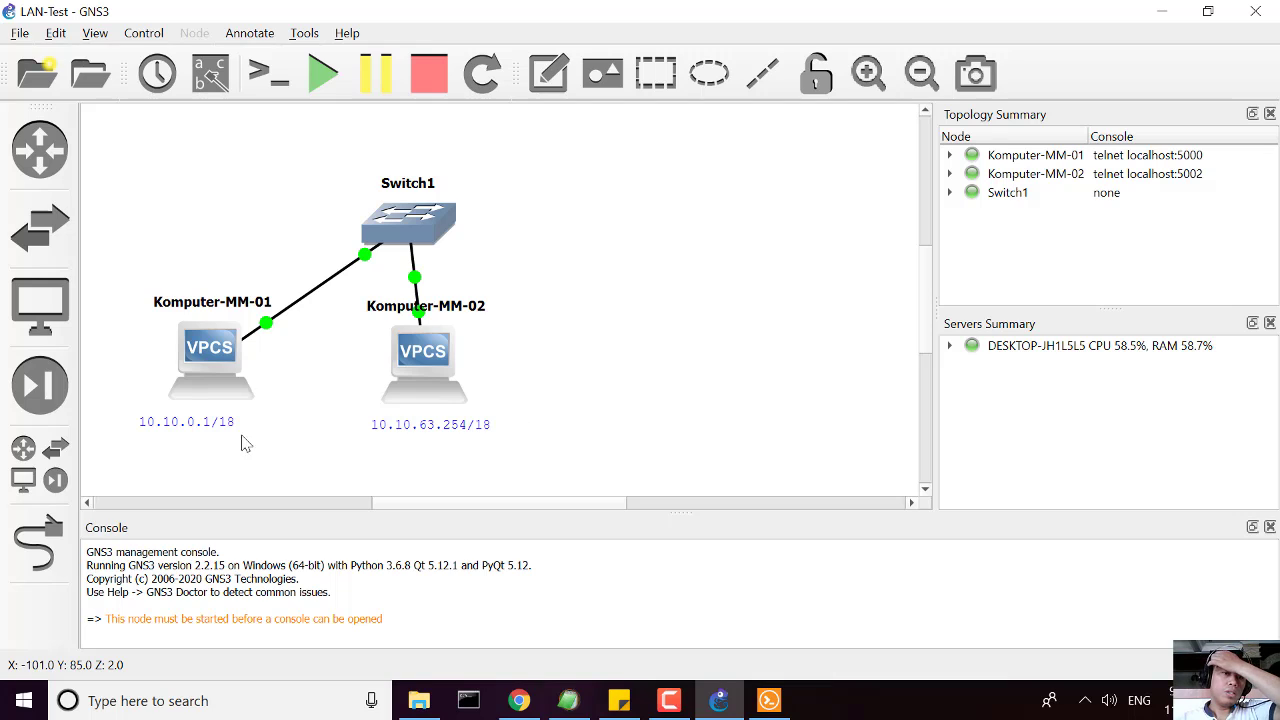
pyautogui.click(195, 425)
pyautogui.doubleClick(195, 425)
pyautogui.hotkey('ctrl', 'c')
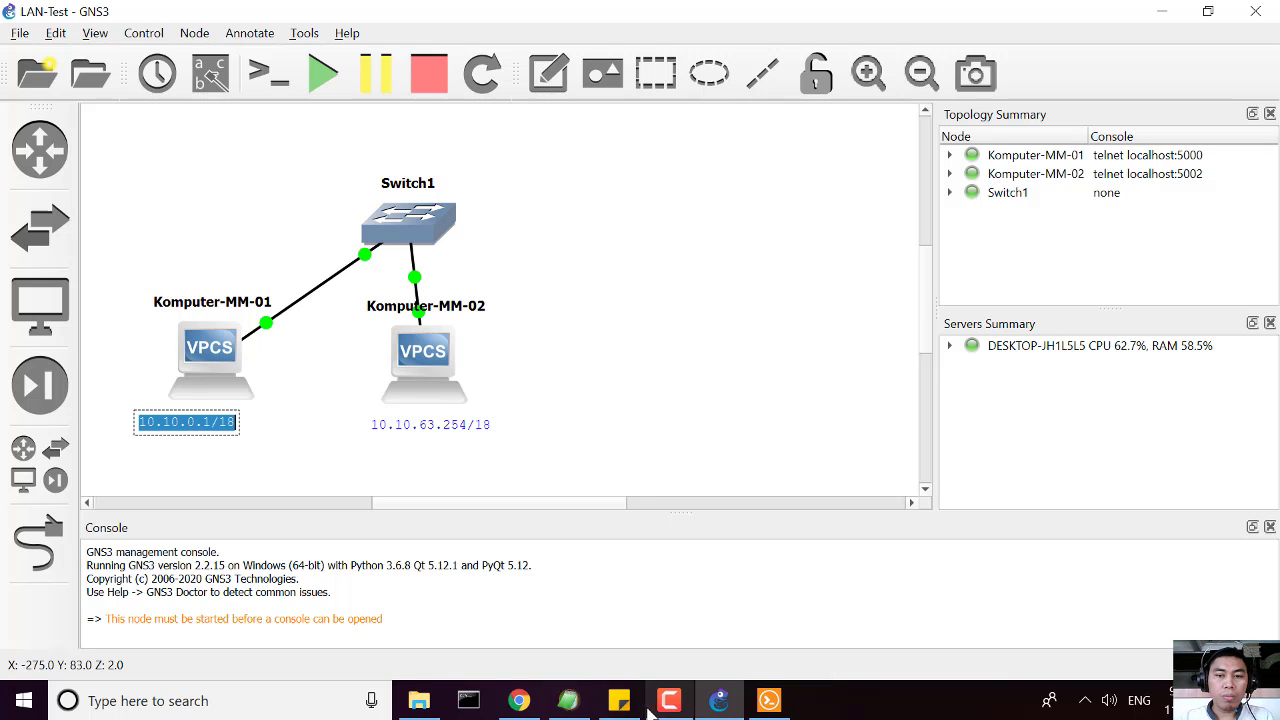
pyautogui.click(769, 700)
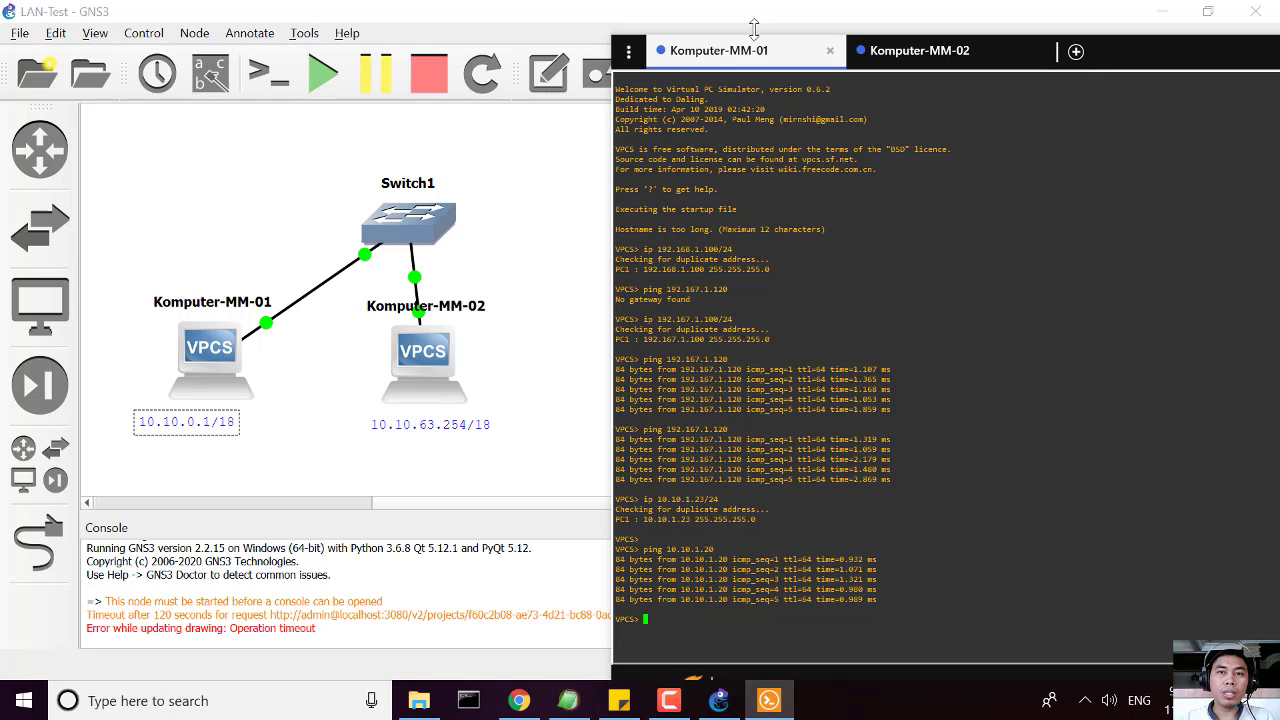
pyautogui.write('ip')
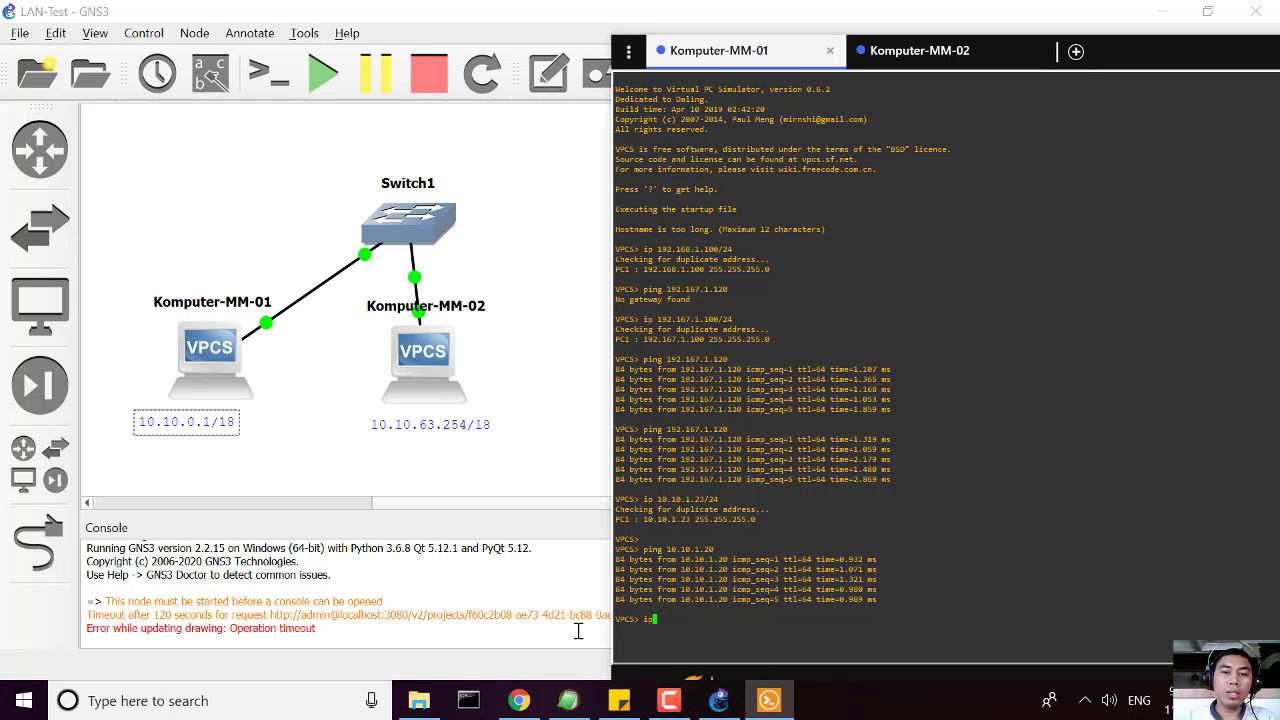
pyautogui.rightClick(730, 622)
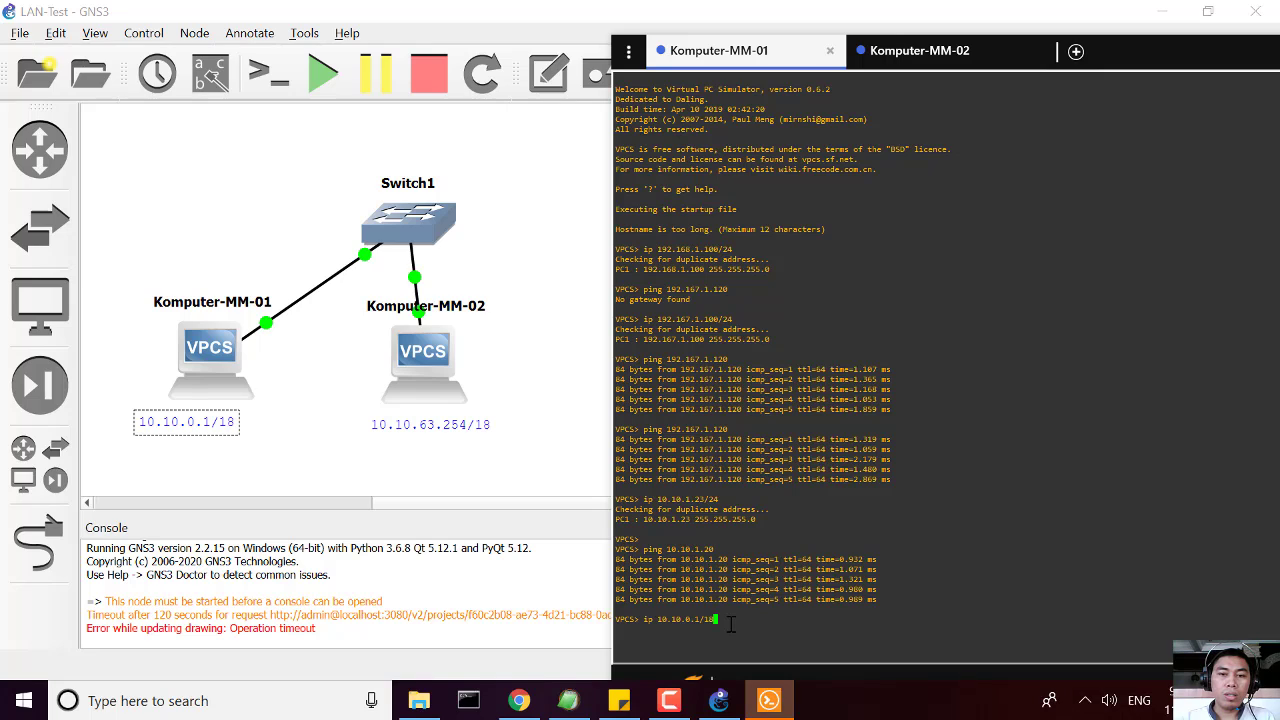
pyautogui.press('Return')
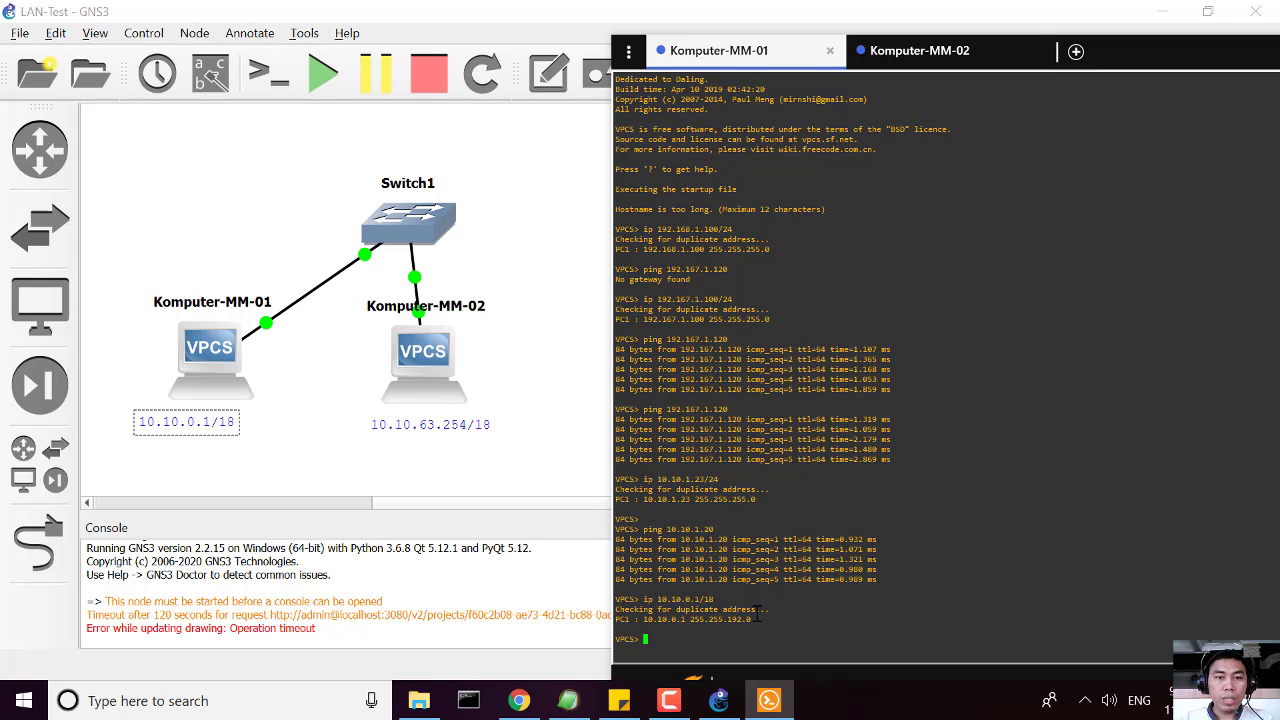
# Copy the label under Komputer-MM-02 in GNS3 and assign 10.10.63.254/18 to that computer with the ip command in its terminal console.
pyautogui.click(438, 440)
pyautogui.doubleClick(435, 428)
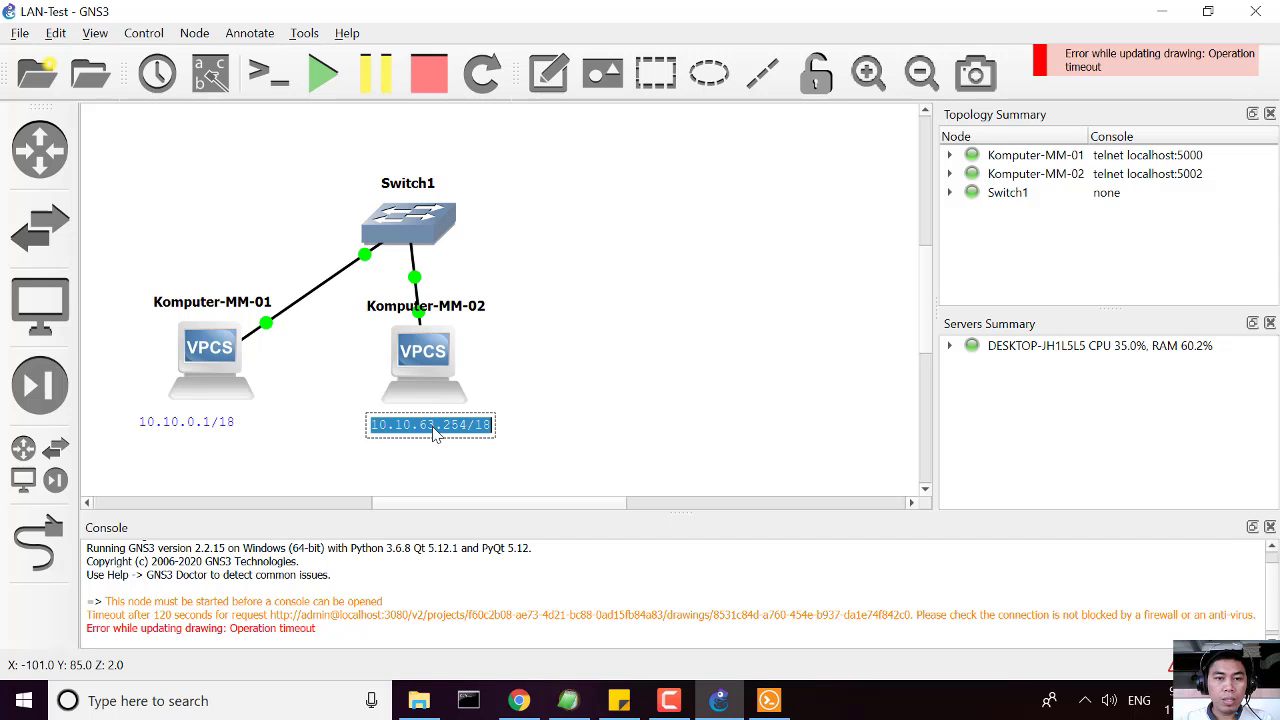
pyautogui.click(649, 431)
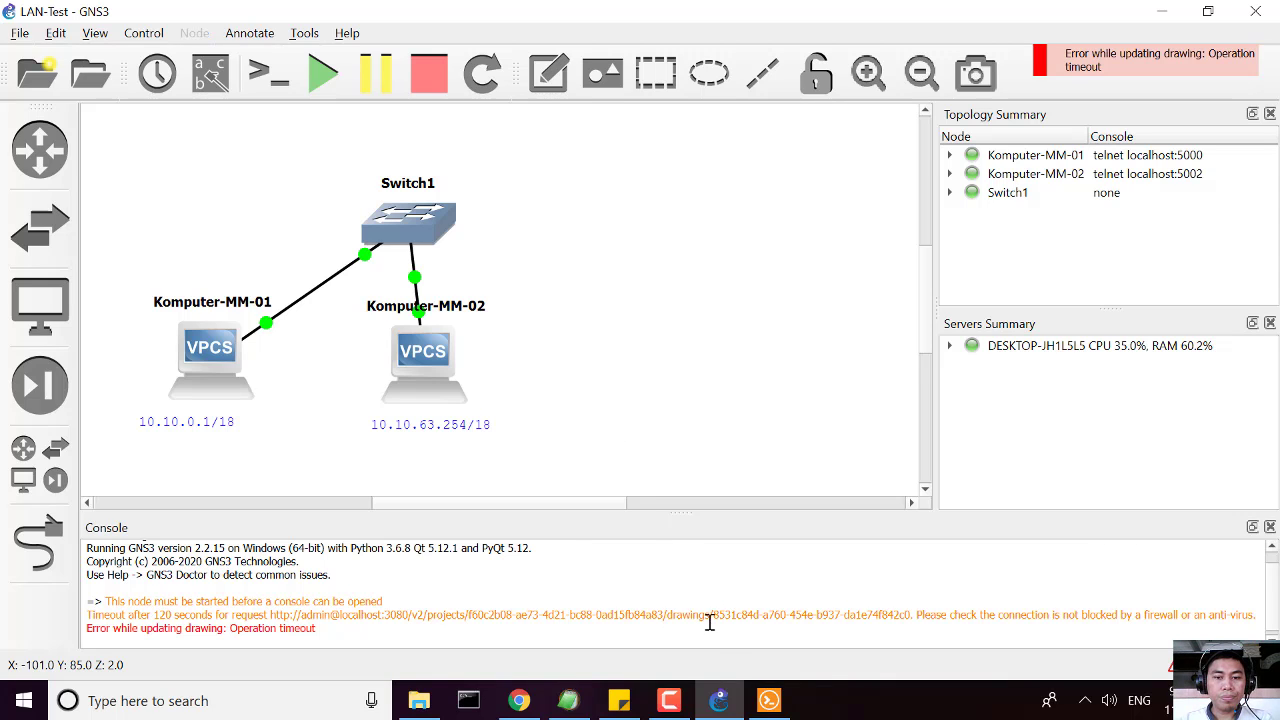
pyautogui.click(769, 700)
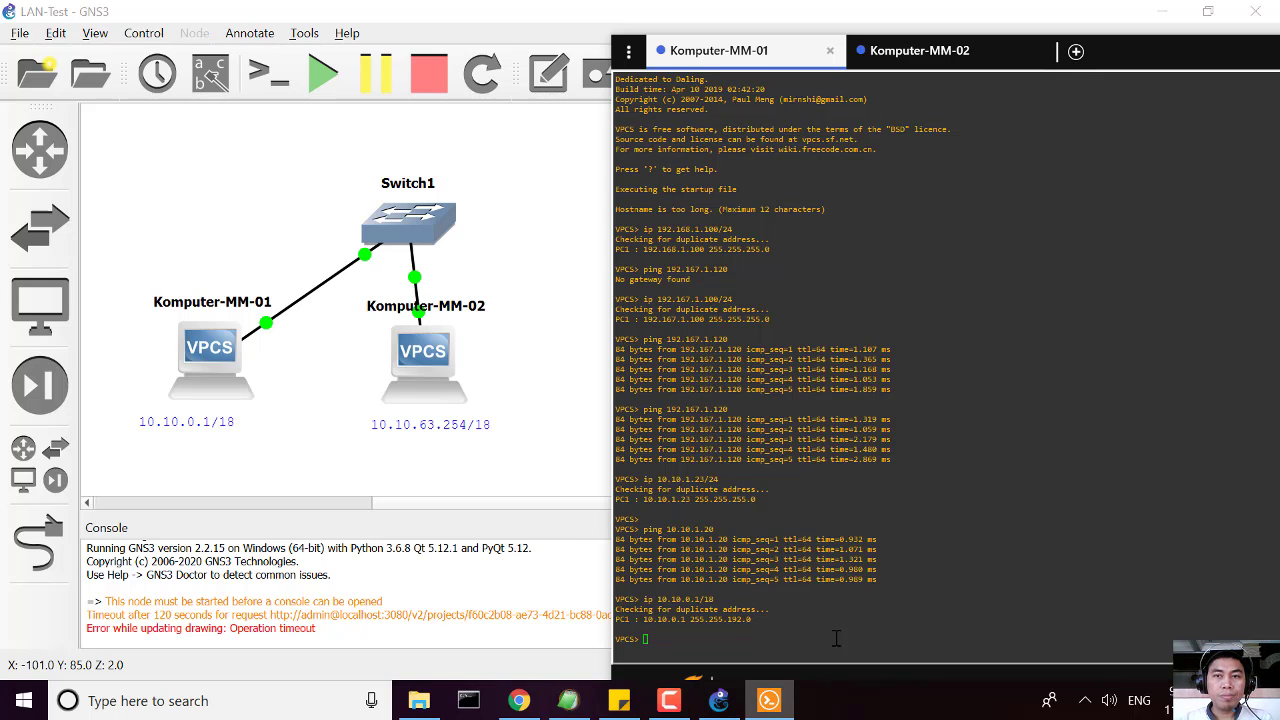
pyautogui.click(938, 52)
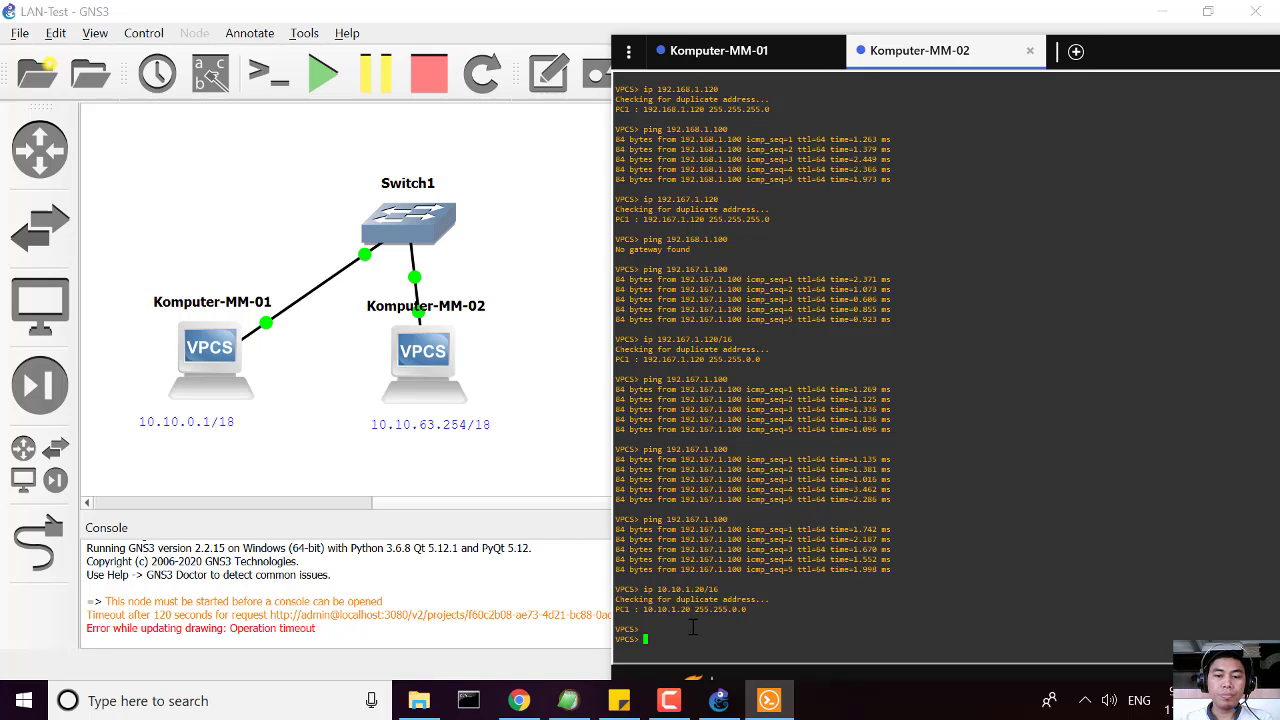
pyautogui.write('ip')
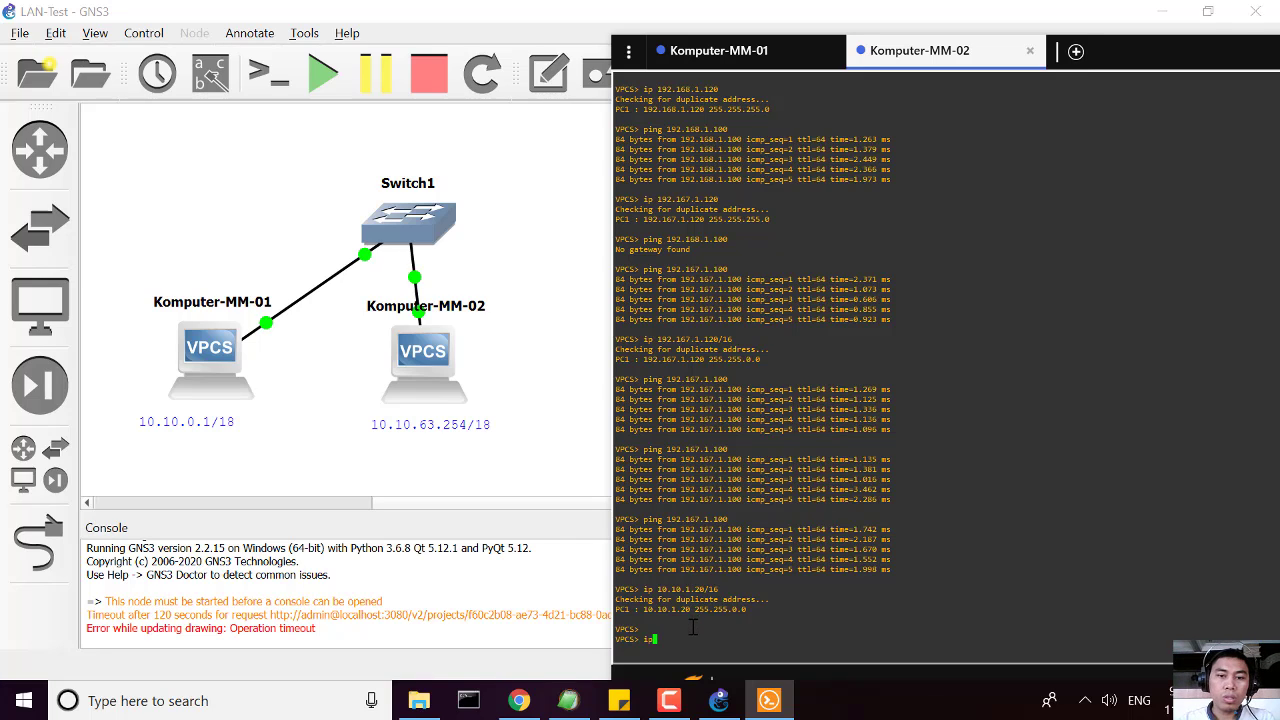
pyautogui.write(' 10.10.63.254/18')
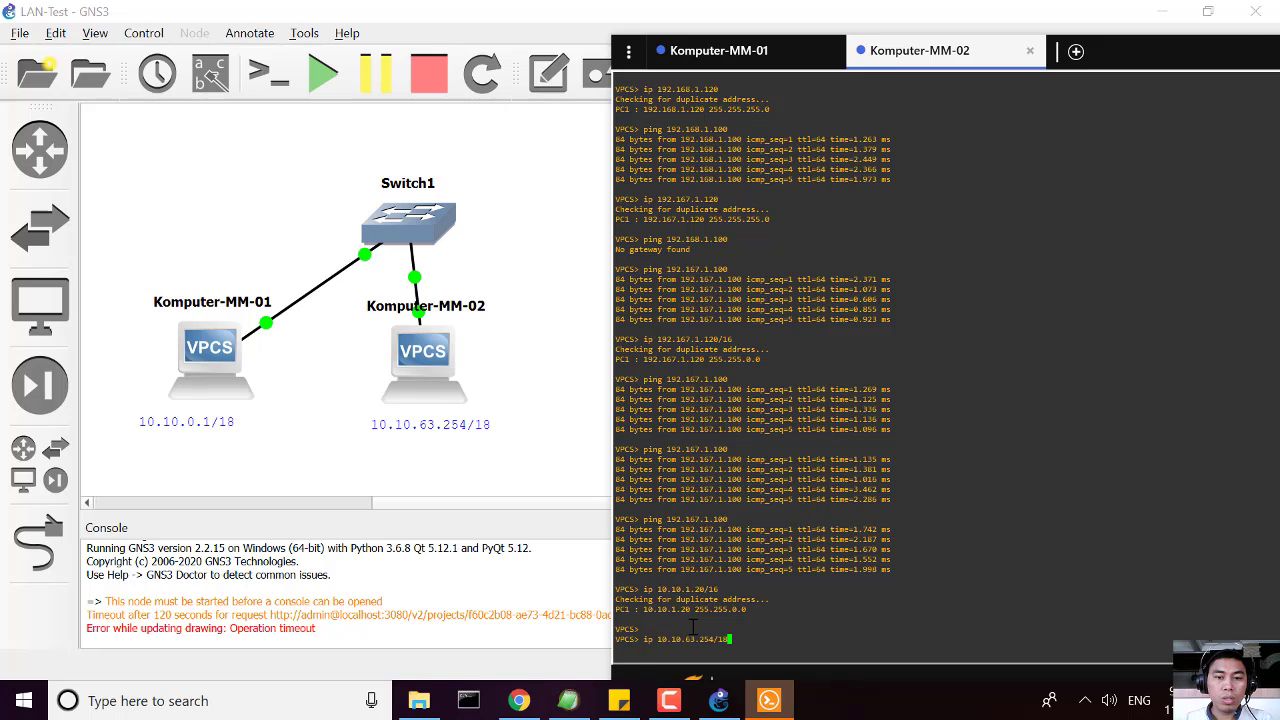
pyautogui.press('Return')
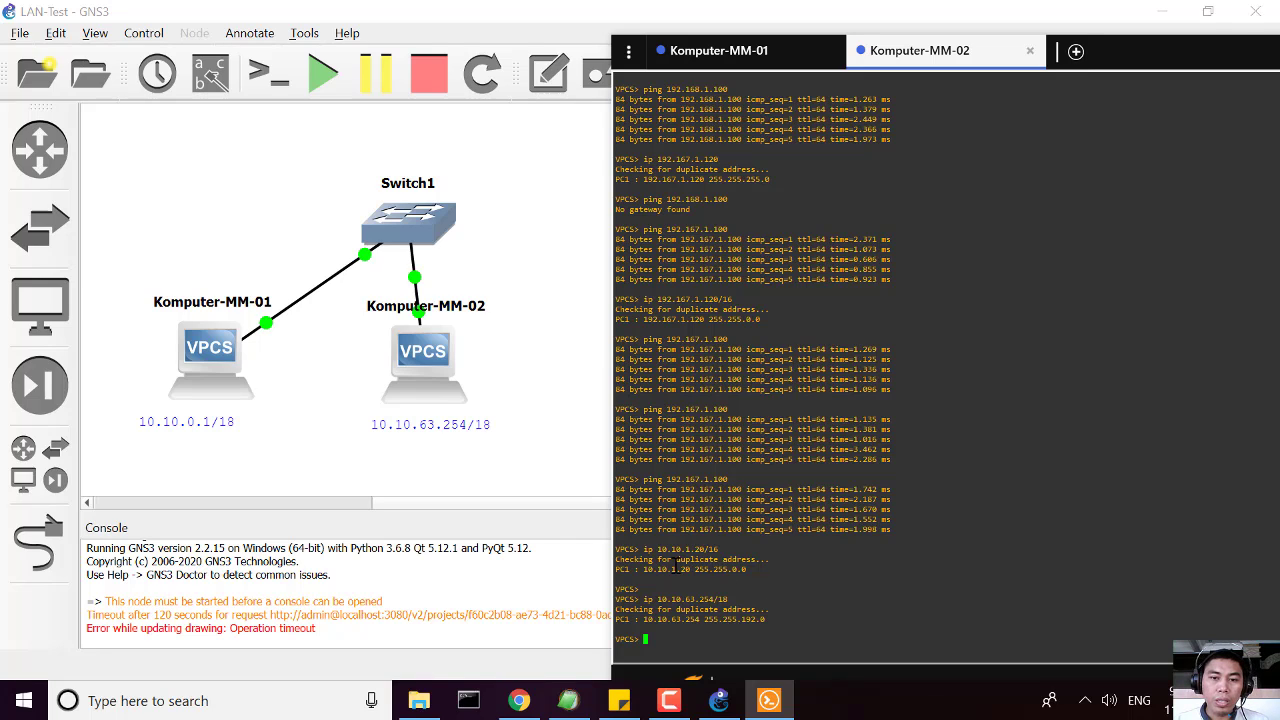
pyautogui.moveTo(657, 549); pyautogui.dragTo(730, 549)
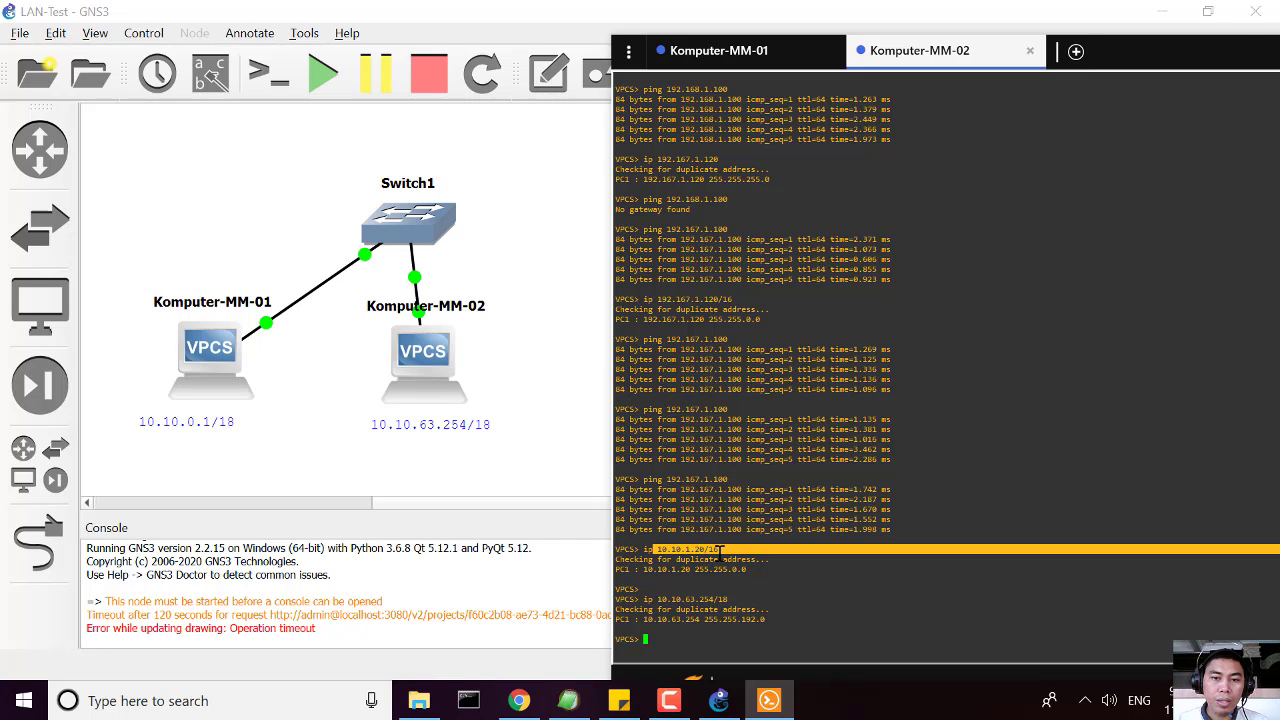
pyautogui.click(753, 590)
# Ping 10.10.63.254 from the Komputer-MM-01 console.
pyautogui.click(729, 62)
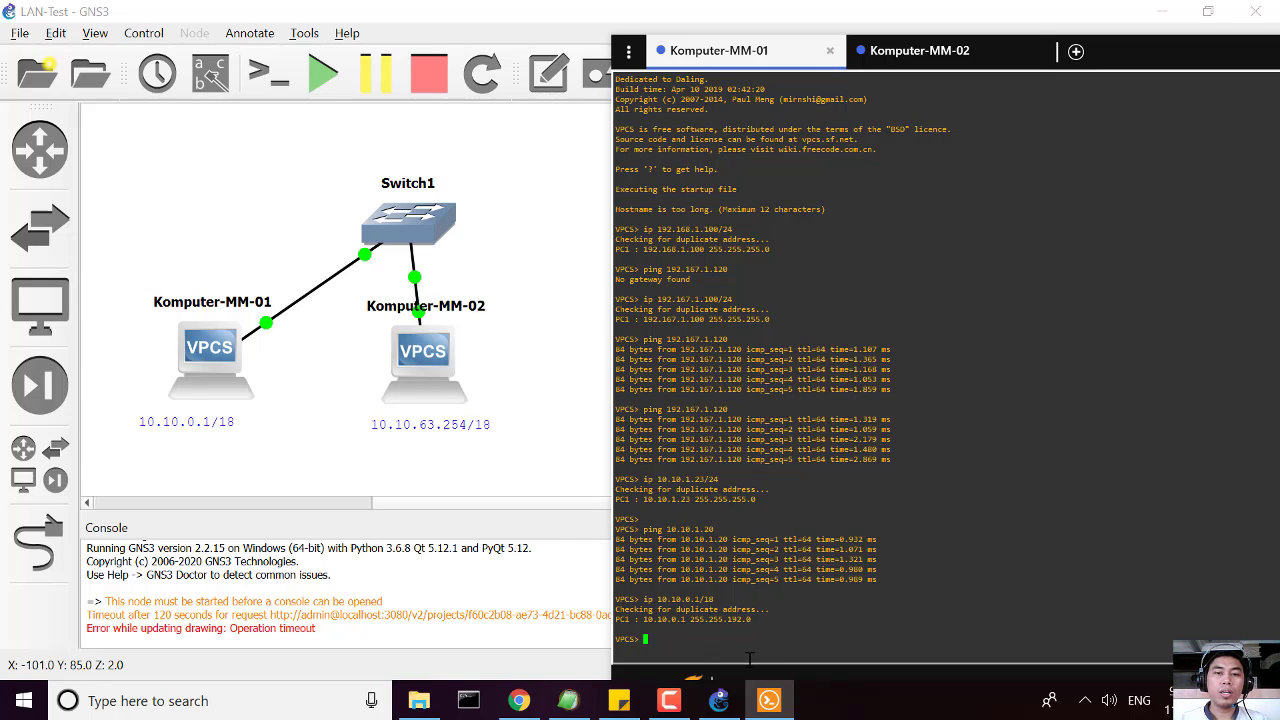
pyautogui.write('ping')
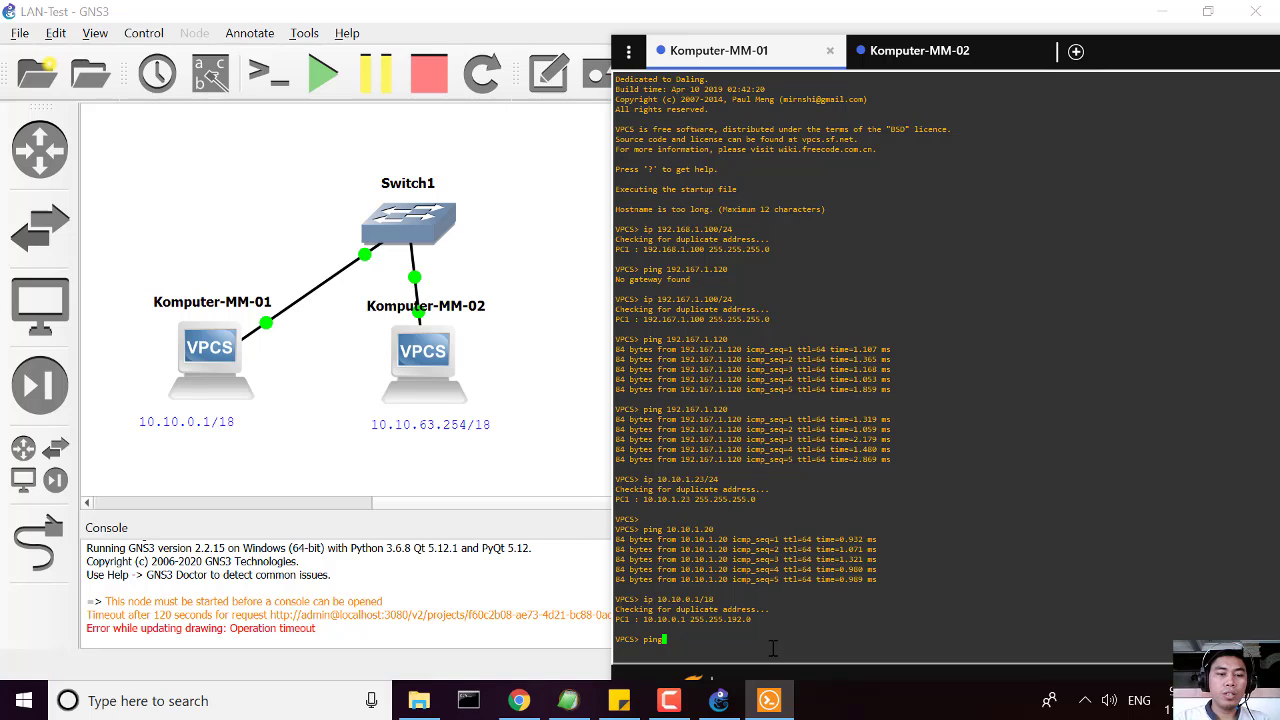
pyautogui.write(' 10.10')
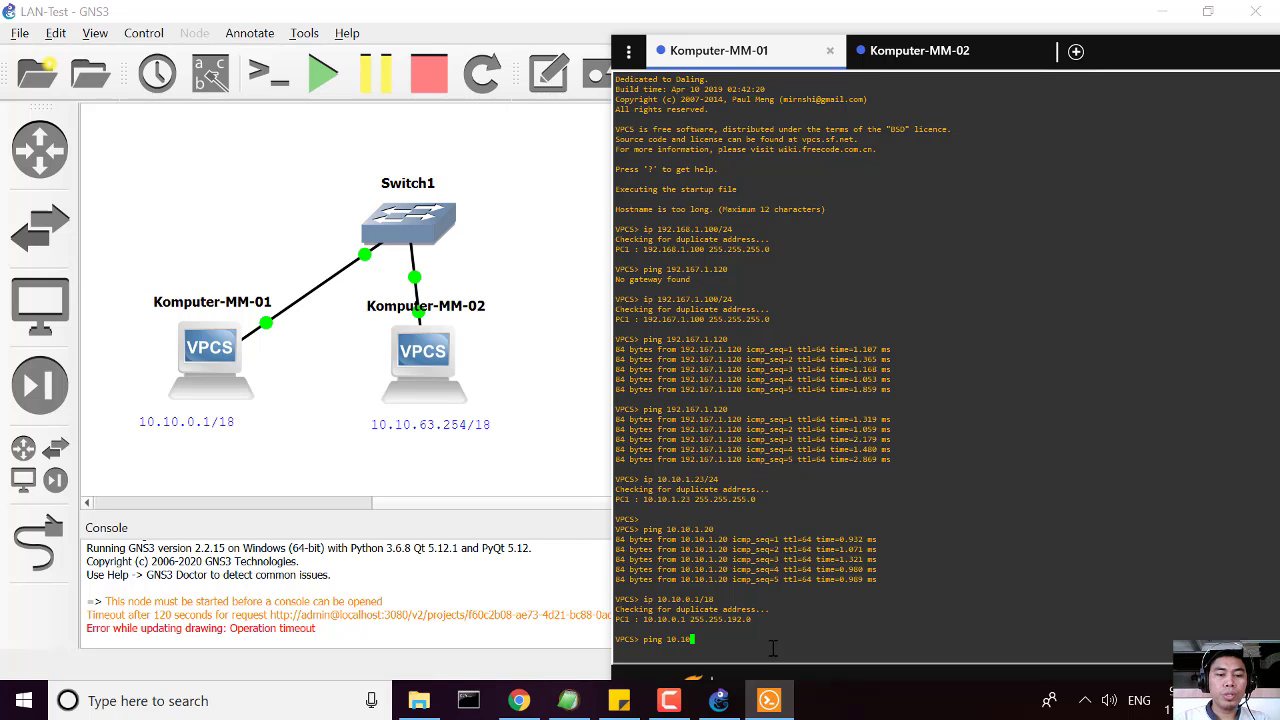
pyautogui.write('.63')
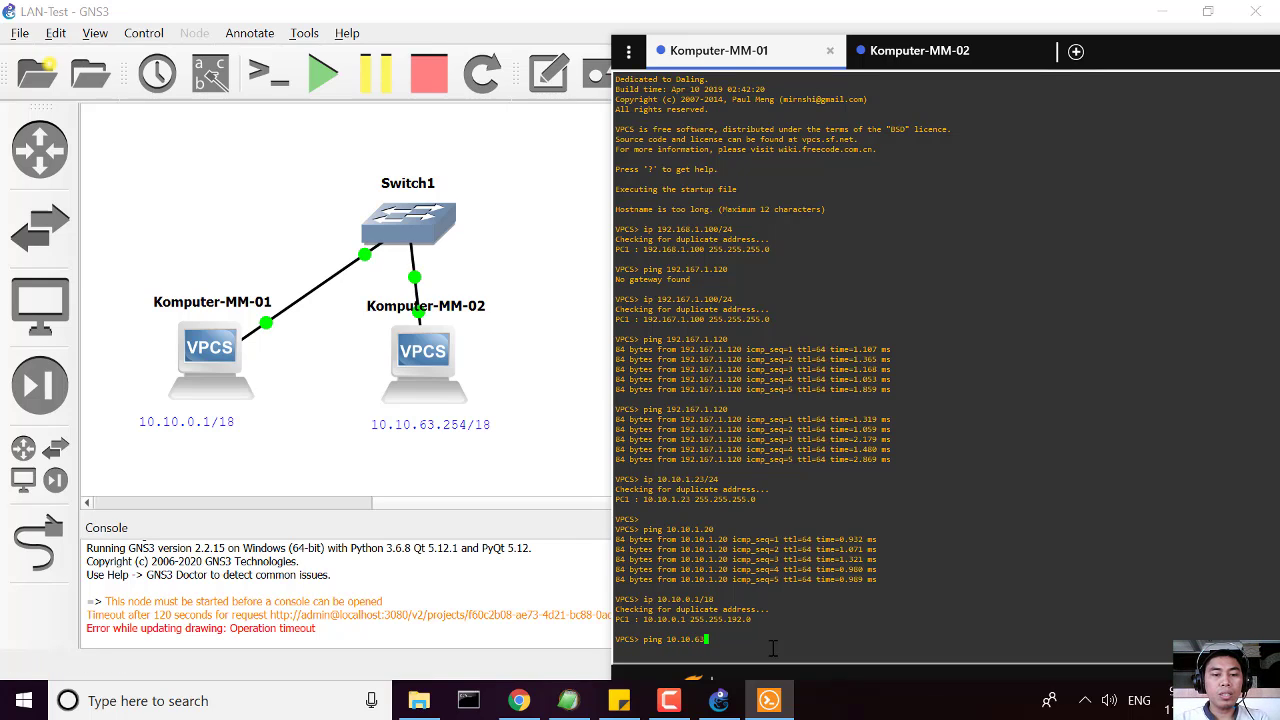
pyautogui.write('.25')
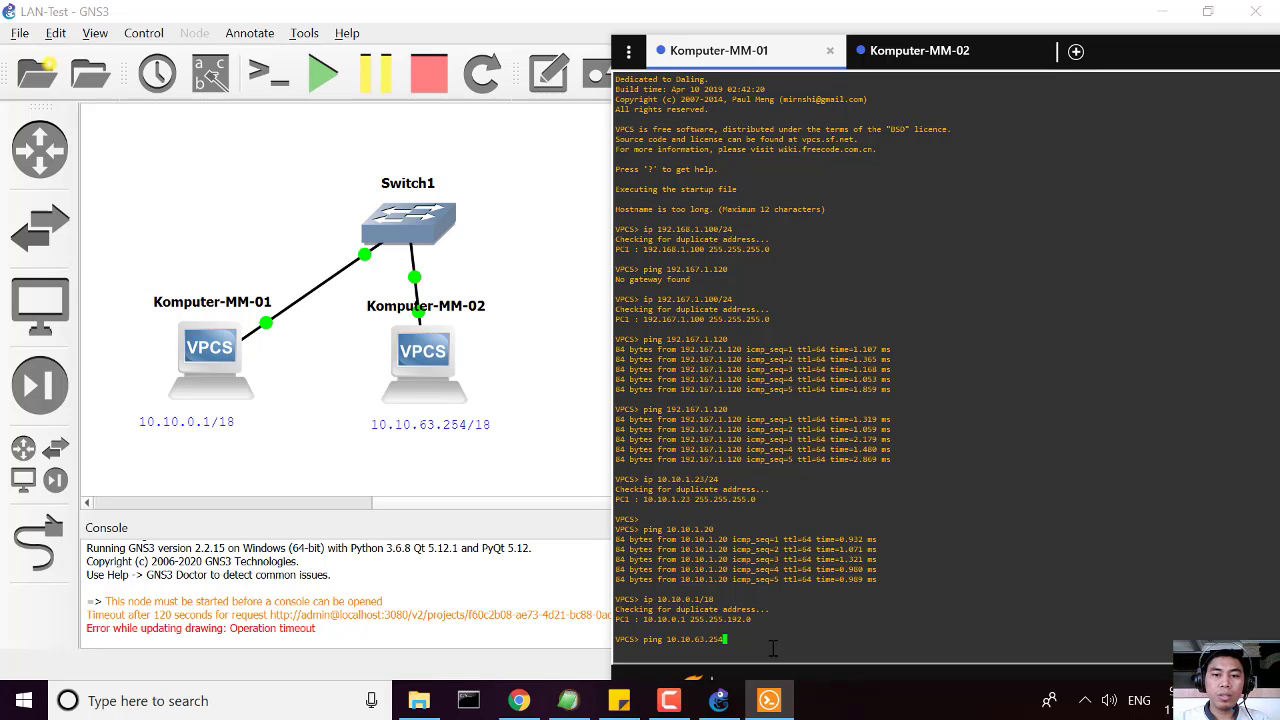
pyautogui.write('4')
pyautogui.press('Return')
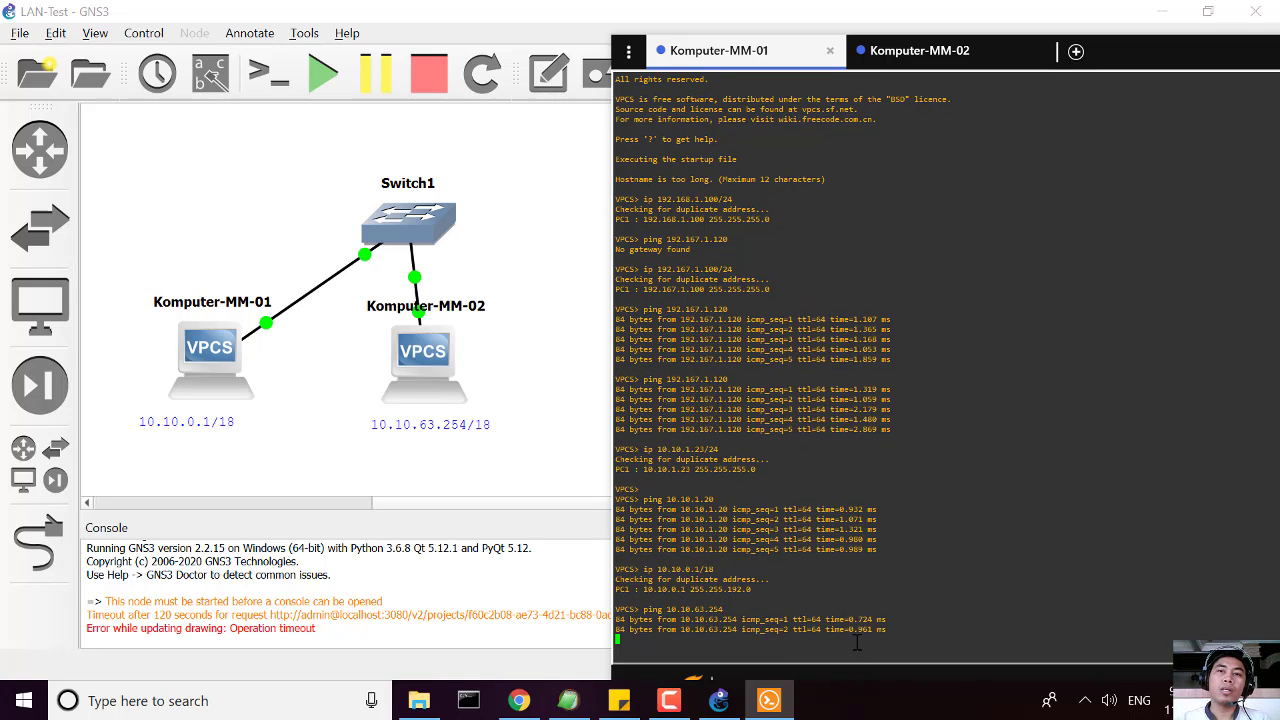
# Ping 10.10.0.1 from the Komputer-MM-02 console.
pyautogui.click(925, 50)
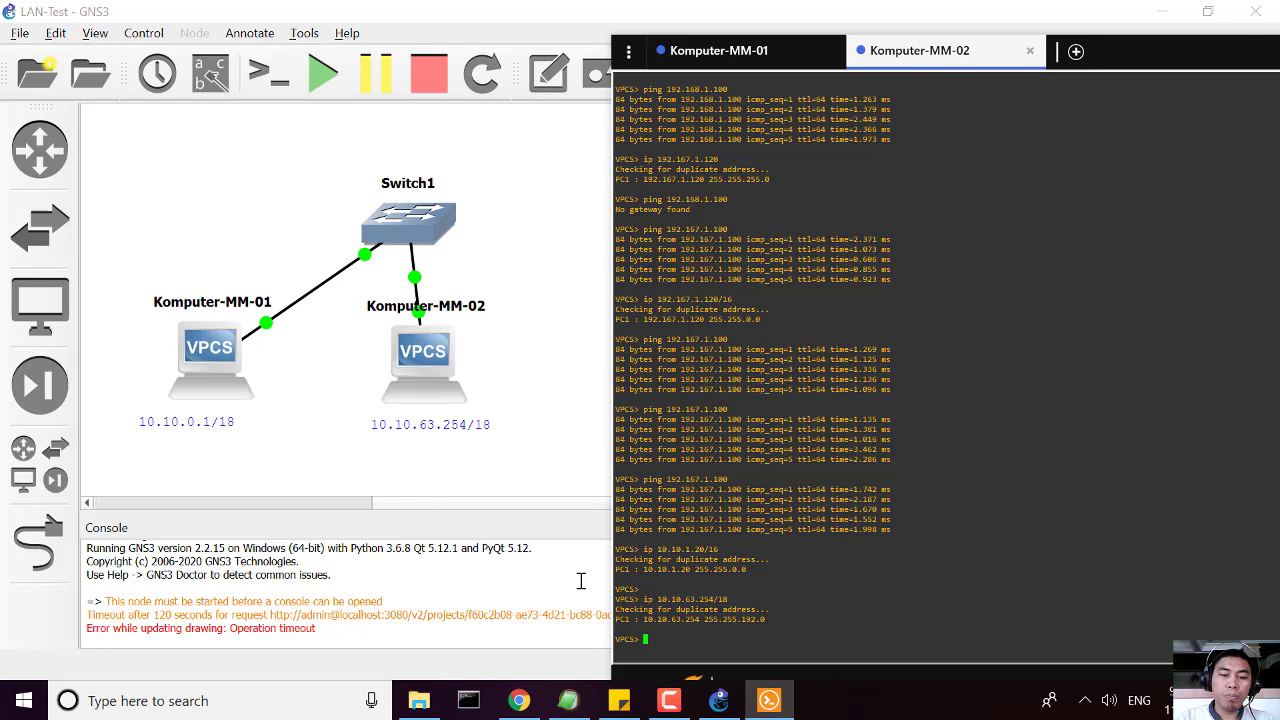
pyautogui.write('ping')
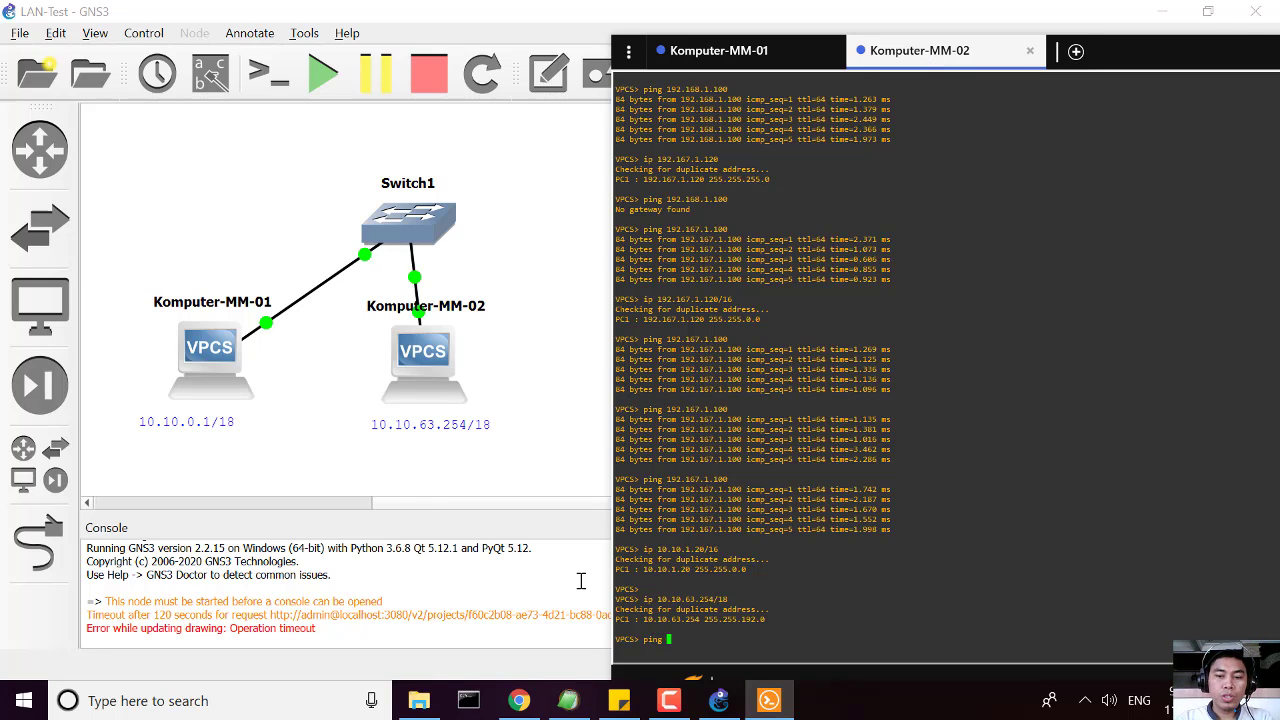
pyautogui.write(' 10.10.')
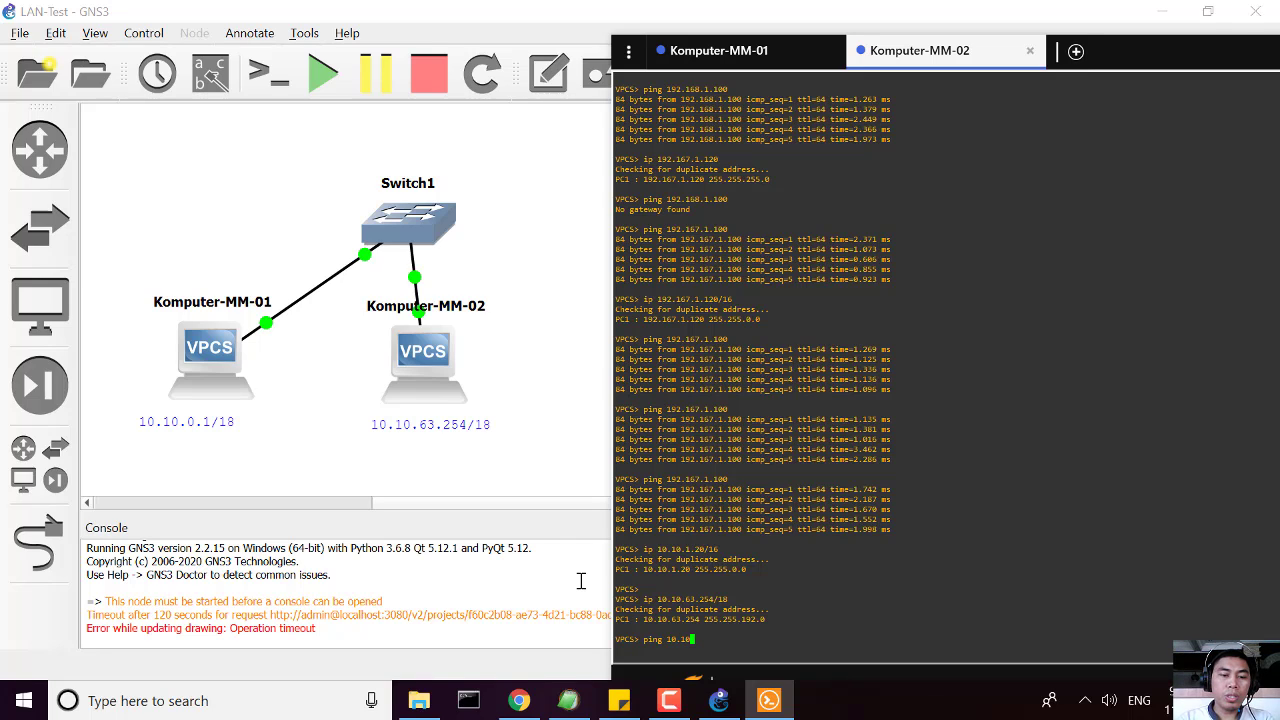
pyautogui.write('0.')
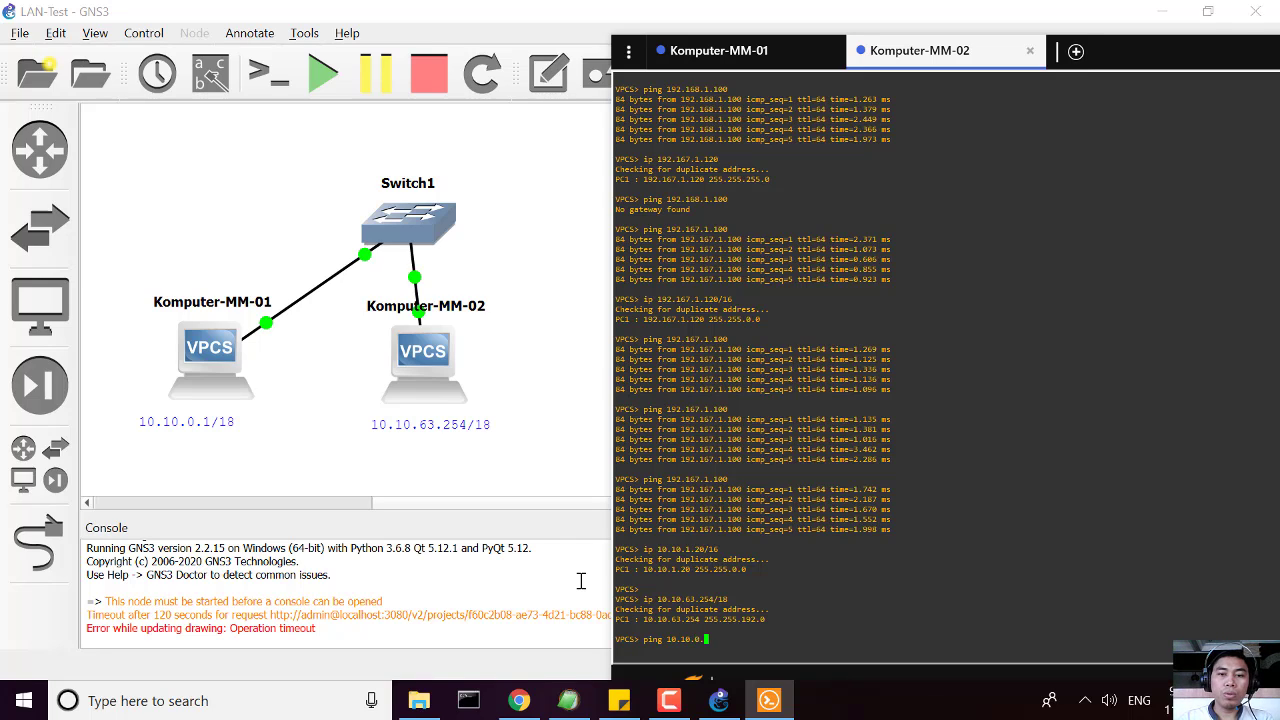
pyautogui.write('1')
pyautogui.press('Return')
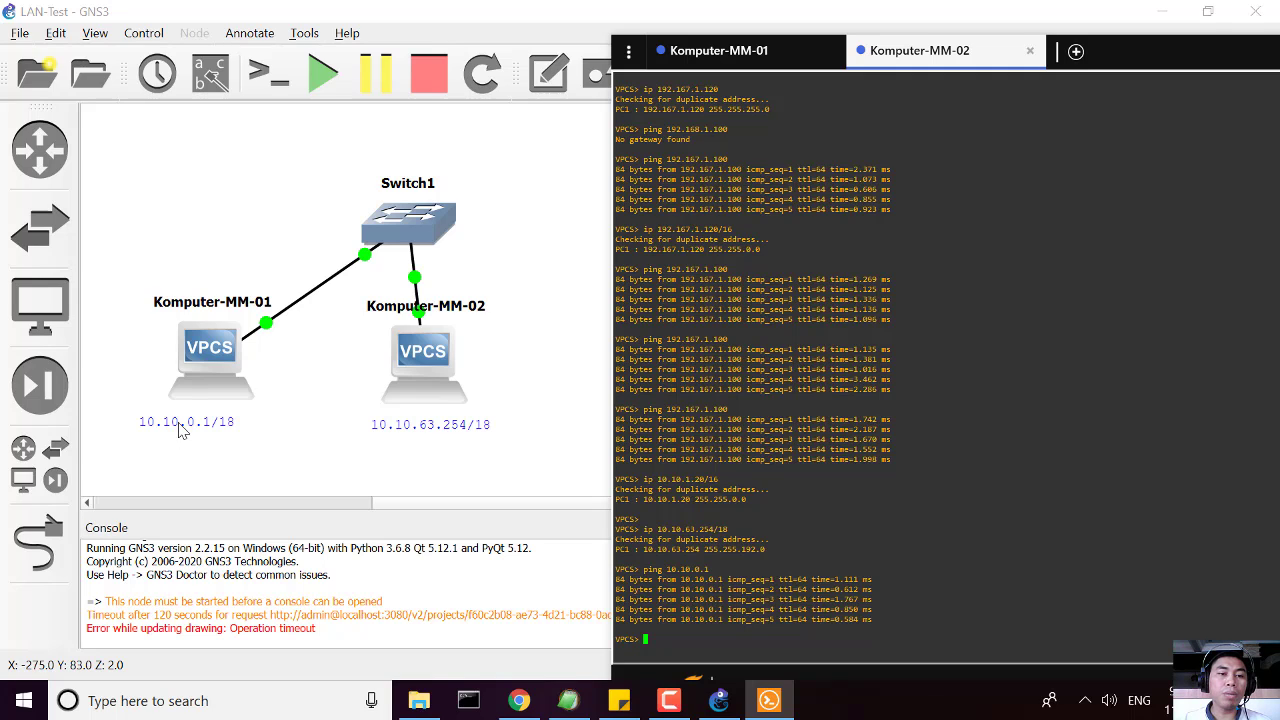
# Change the address label under Komputer-MM-02 in the GNS3 topology to 10.10.62.253/18.
pyautogui.doubleClick(455, 426)
pyautogui.click(455, 426)
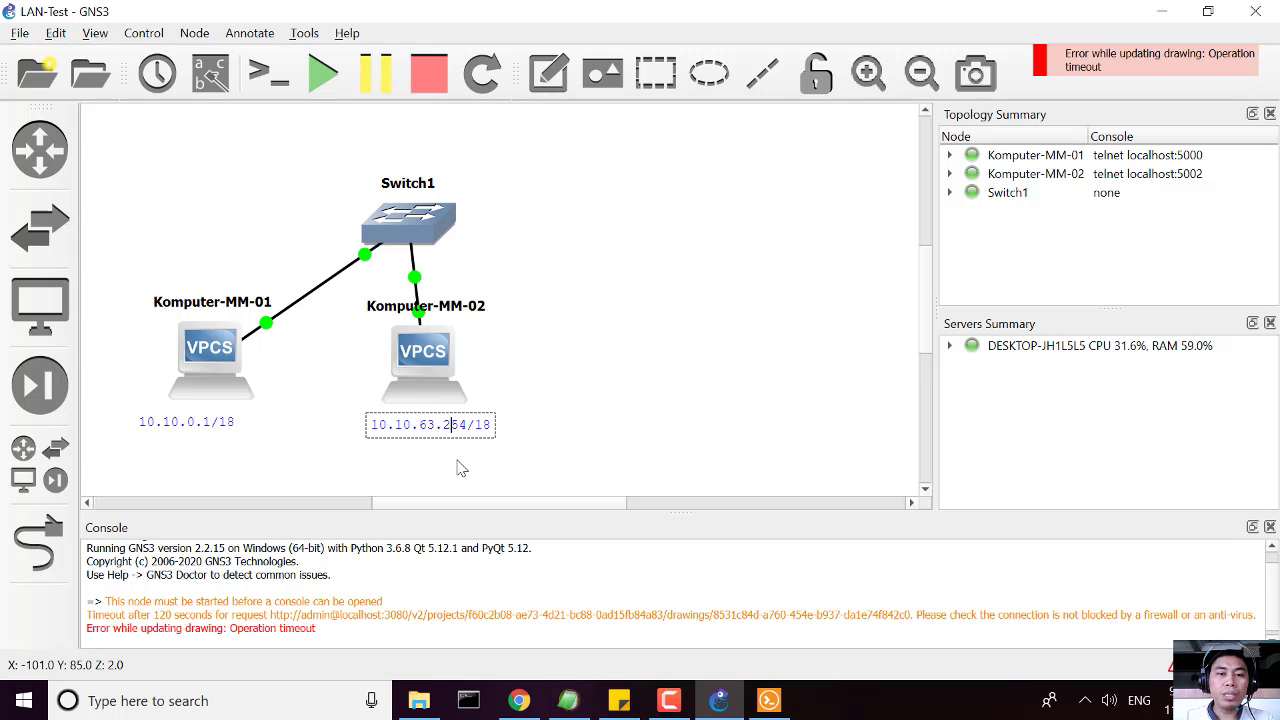
pyautogui.press('Delete')
pyautogui.write('3')
pyautogui.press('Left')
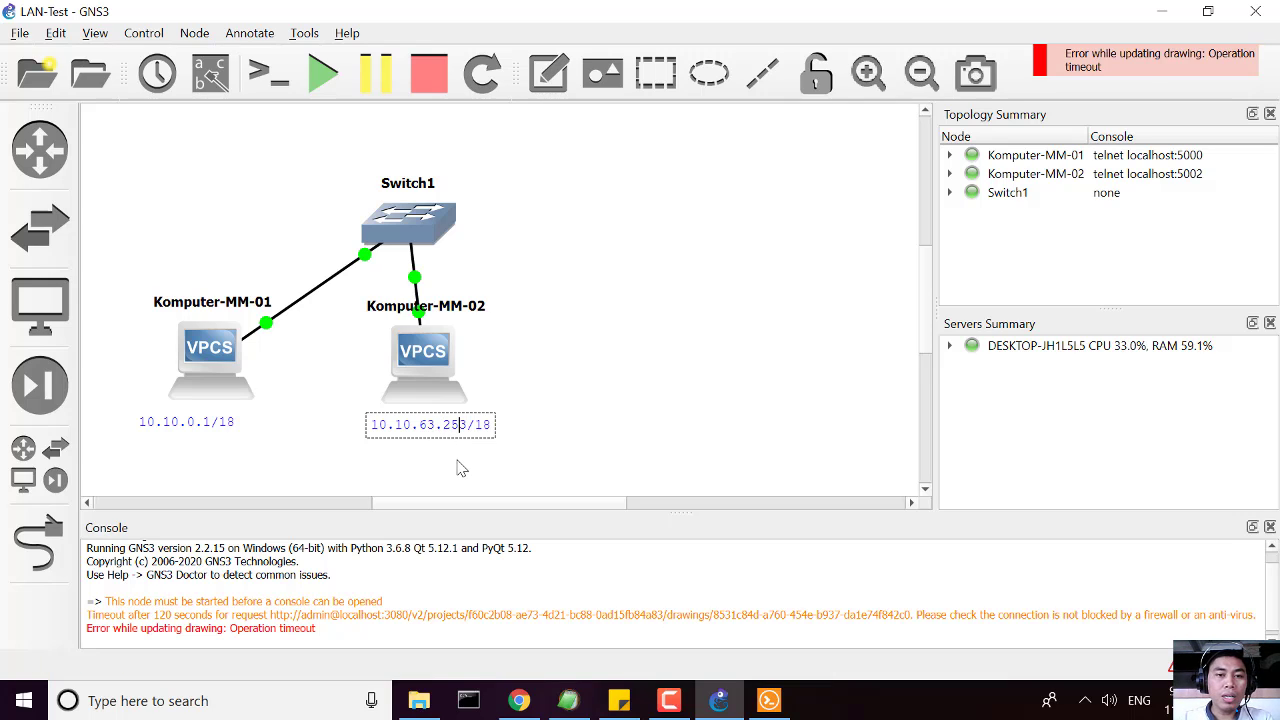
pyautogui.press('Left')
pyautogui.press('Left')
pyautogui.press('Left')
pyautogui.press('BackSpace')
pyautogui.write('2')
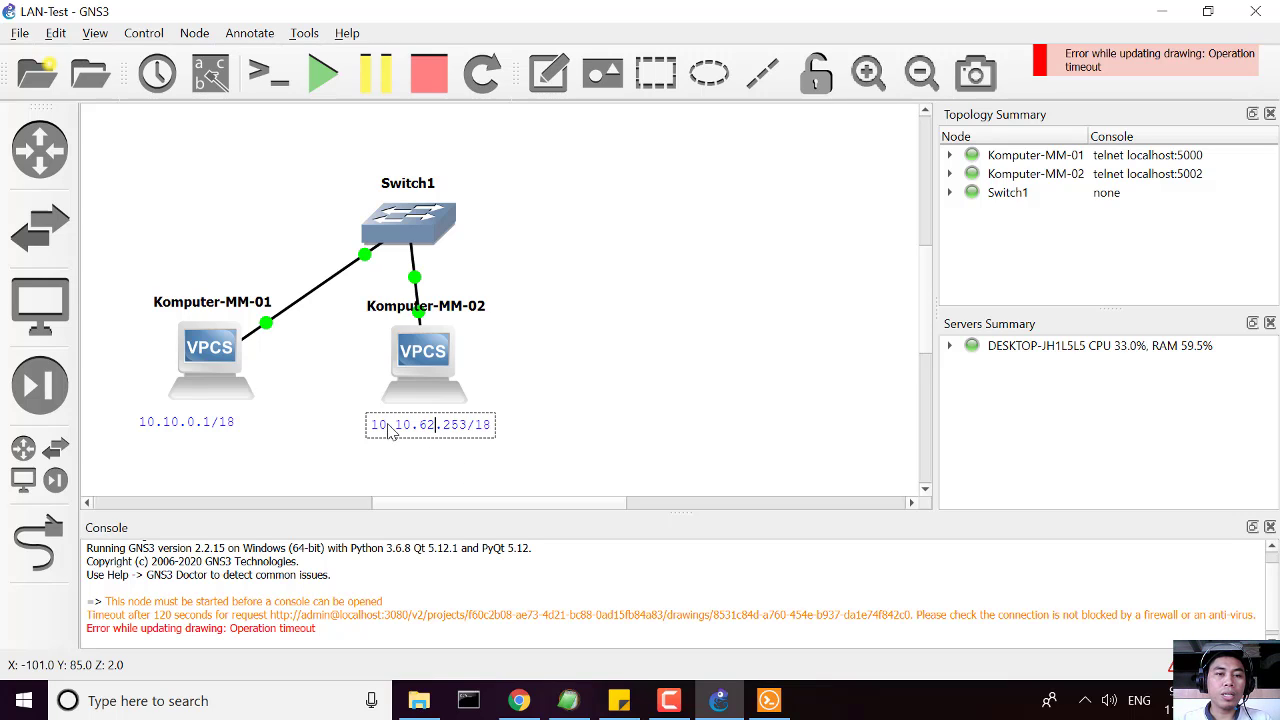
pyautogui.click(563, 461)
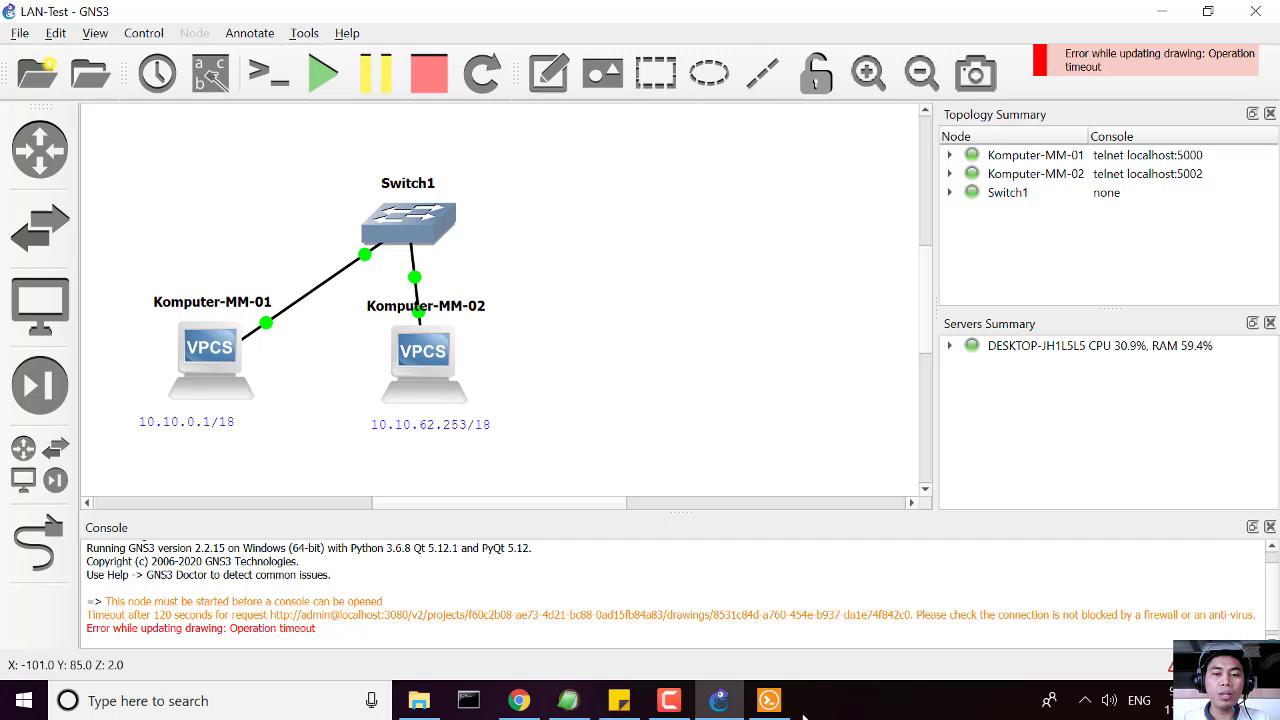
# Assign the address 10.10.62.253/18 to Komputer-MM-02 with the ip command in its terminal console.
pyautogui.click(769, 700)
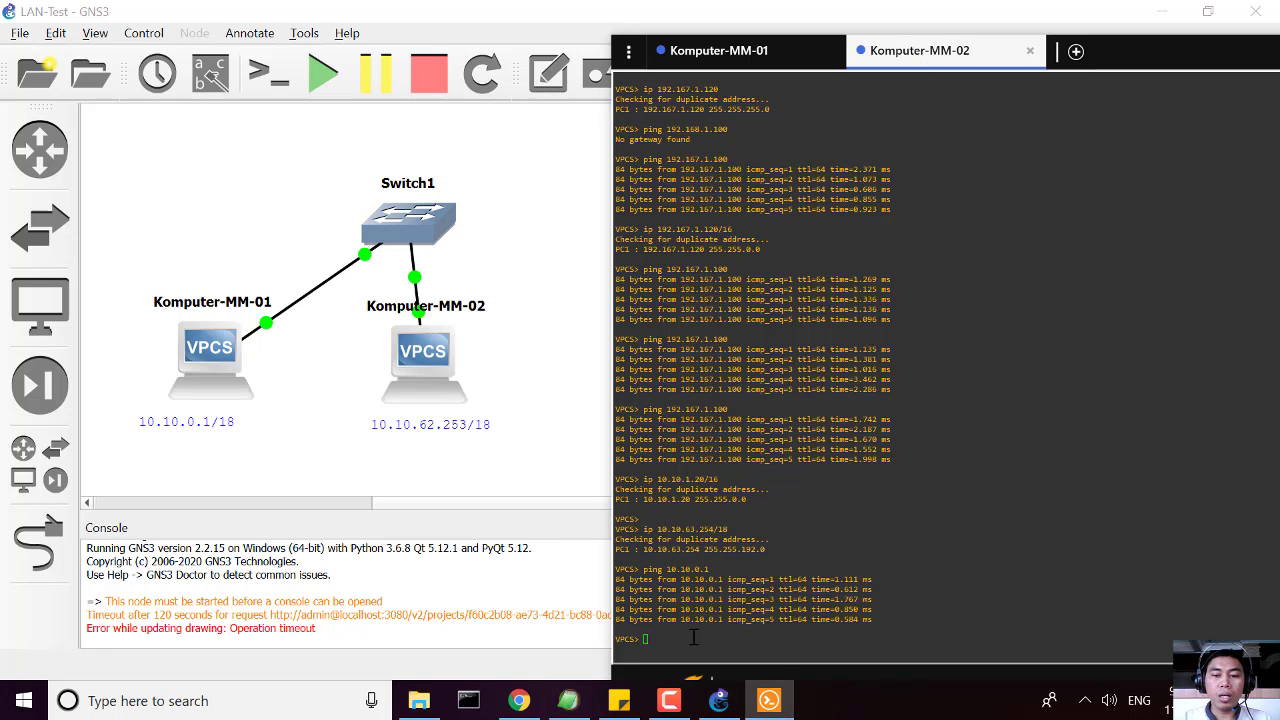
pyautogui.click(988, 505)
pyautogui.write('ip 10.10.62.253/18')
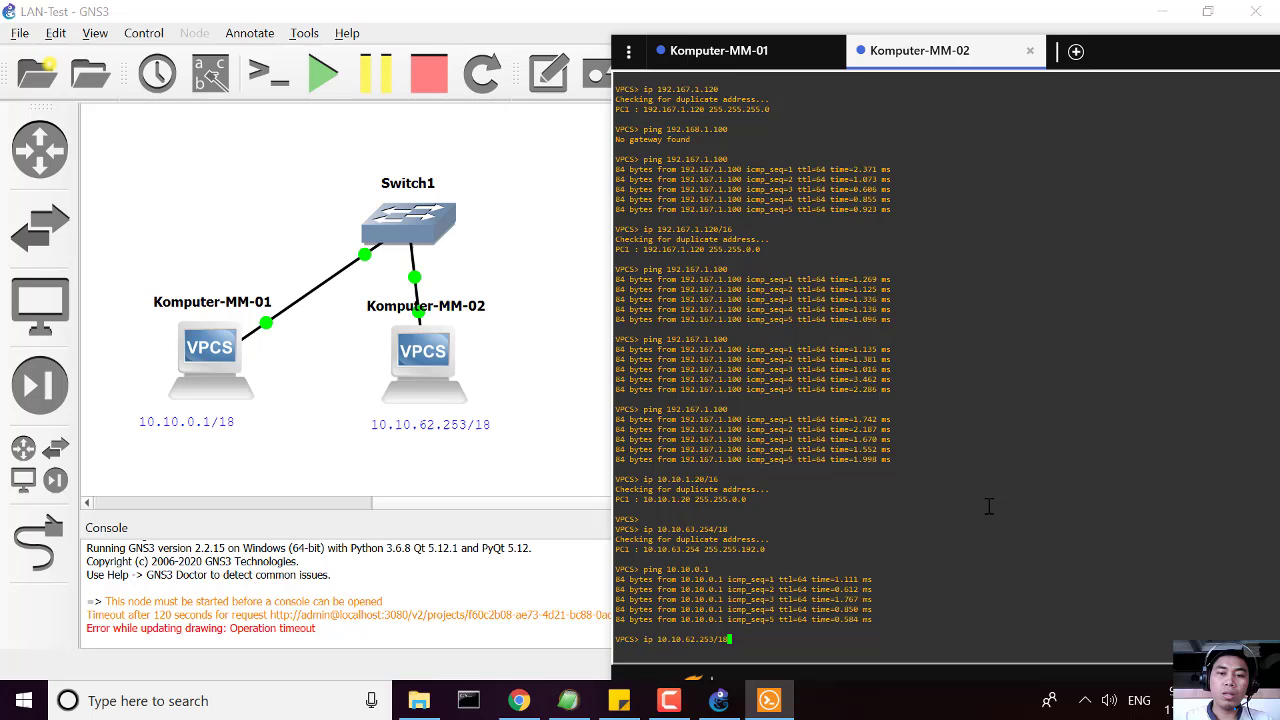
pyautogui.press('Return')
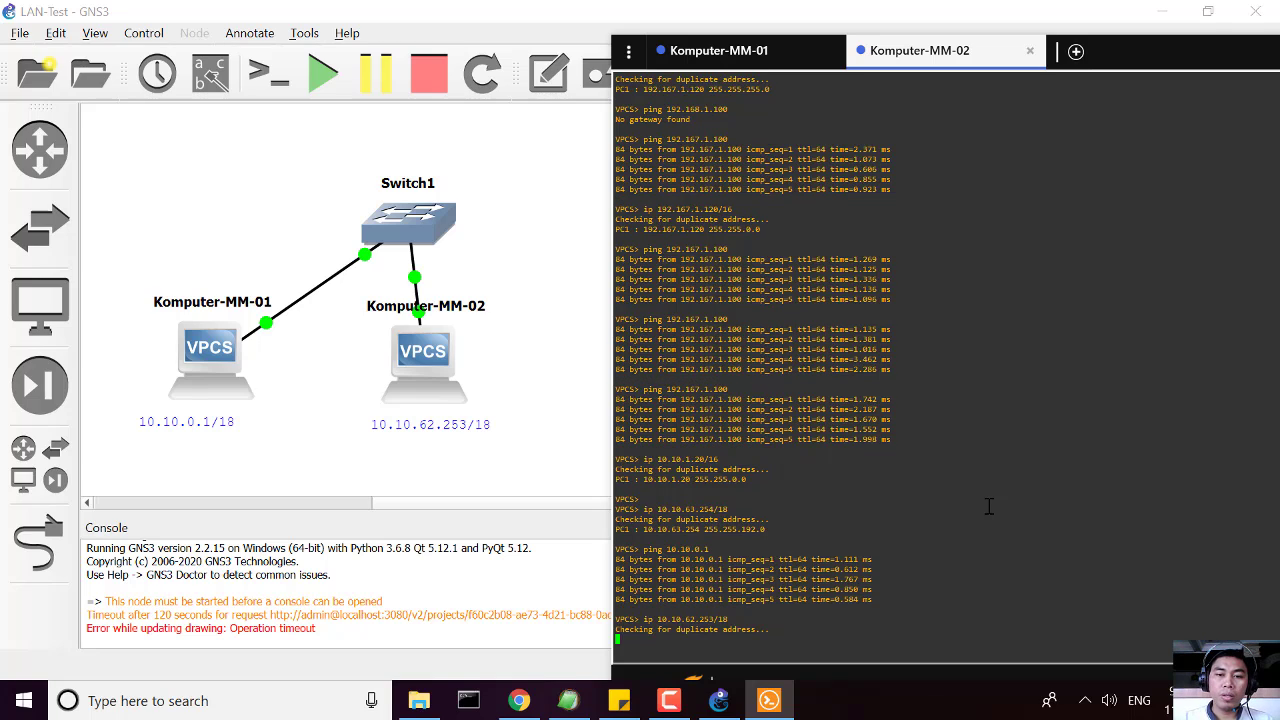
# Ping 10.10.0.1 from the Komputer-MM-02 console.
pyautogui.write('ping 10.10.0.1')
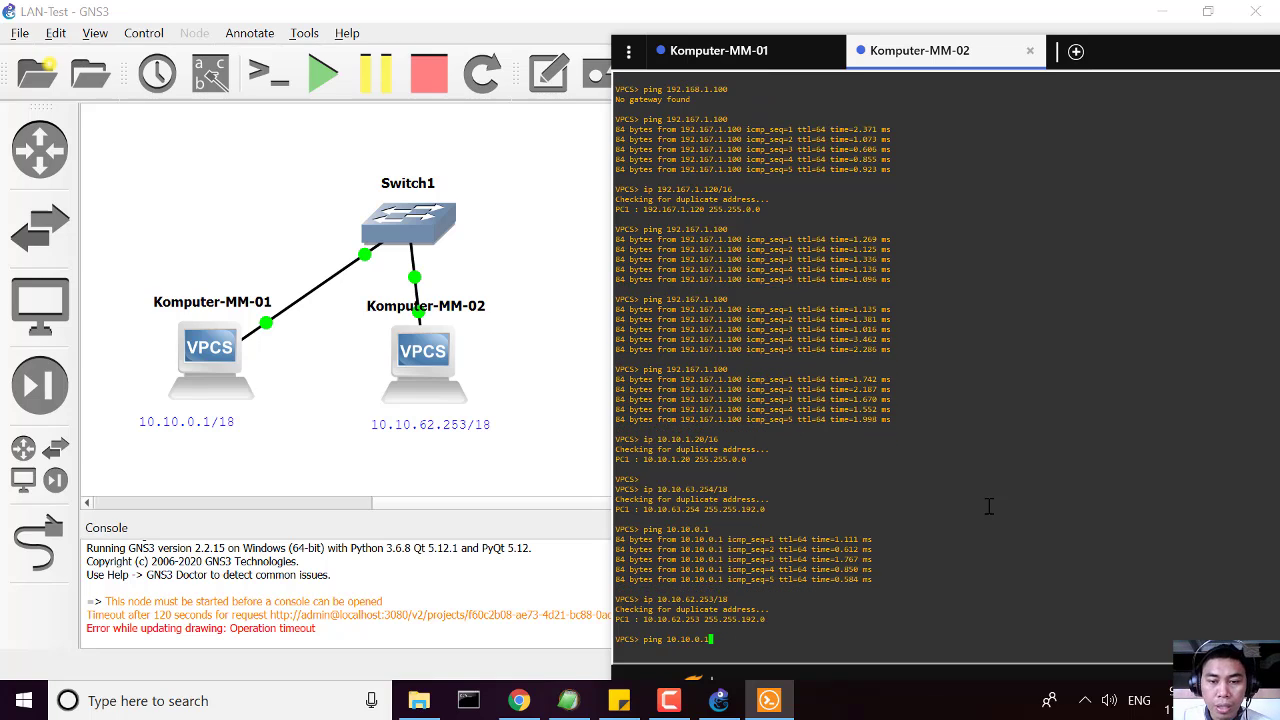
pyautogui.press('Up')
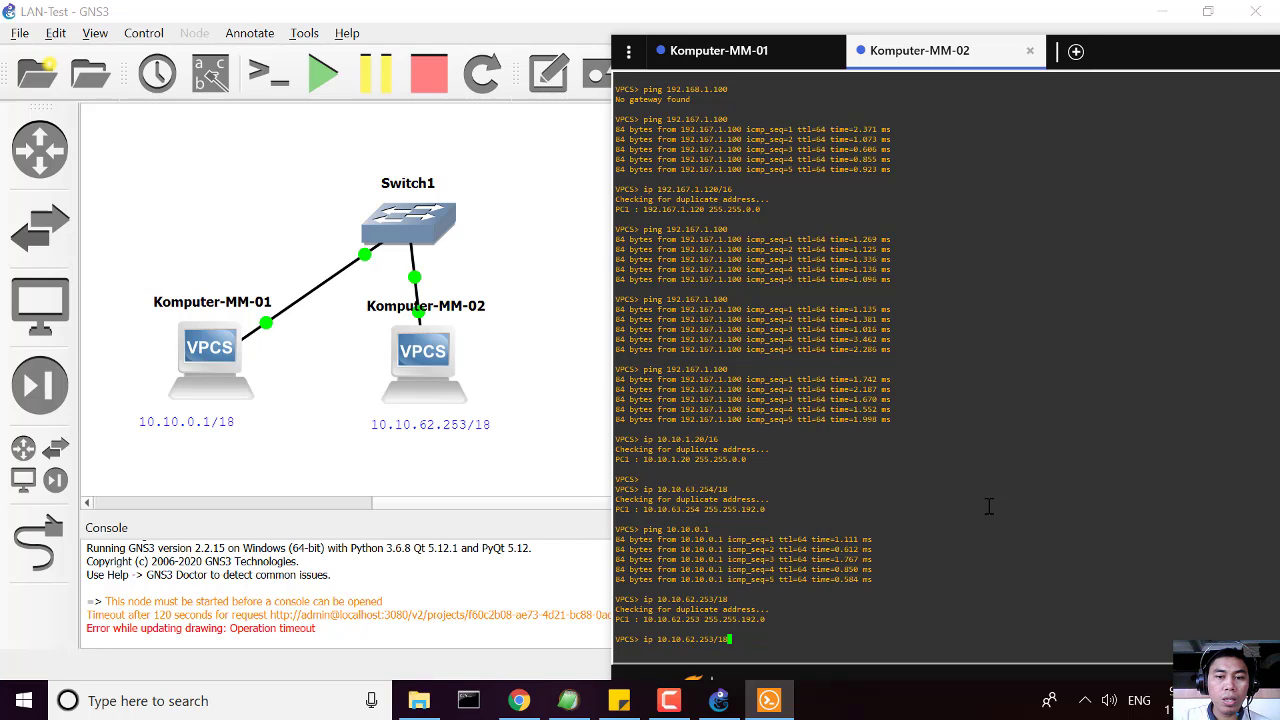
pyautogui.press('Down')
pyautogui.press('Up')
pyautogui.press('Up')
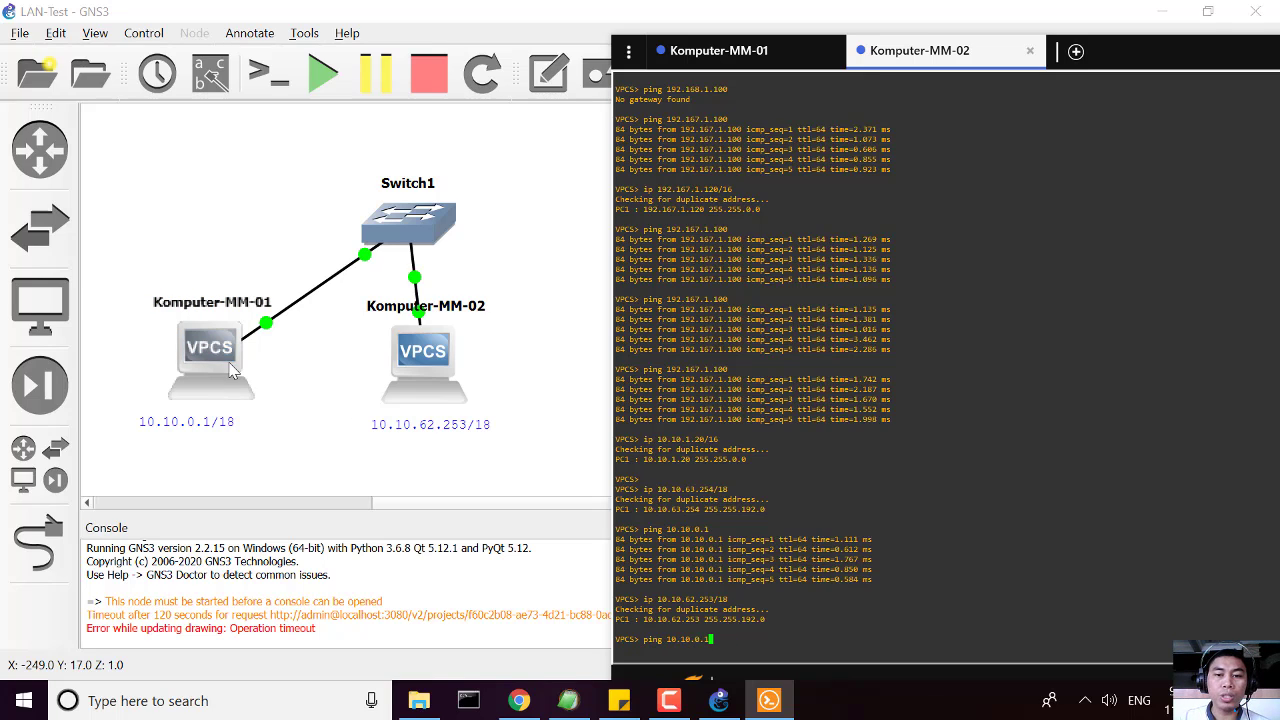
pyautogui.press('Return')
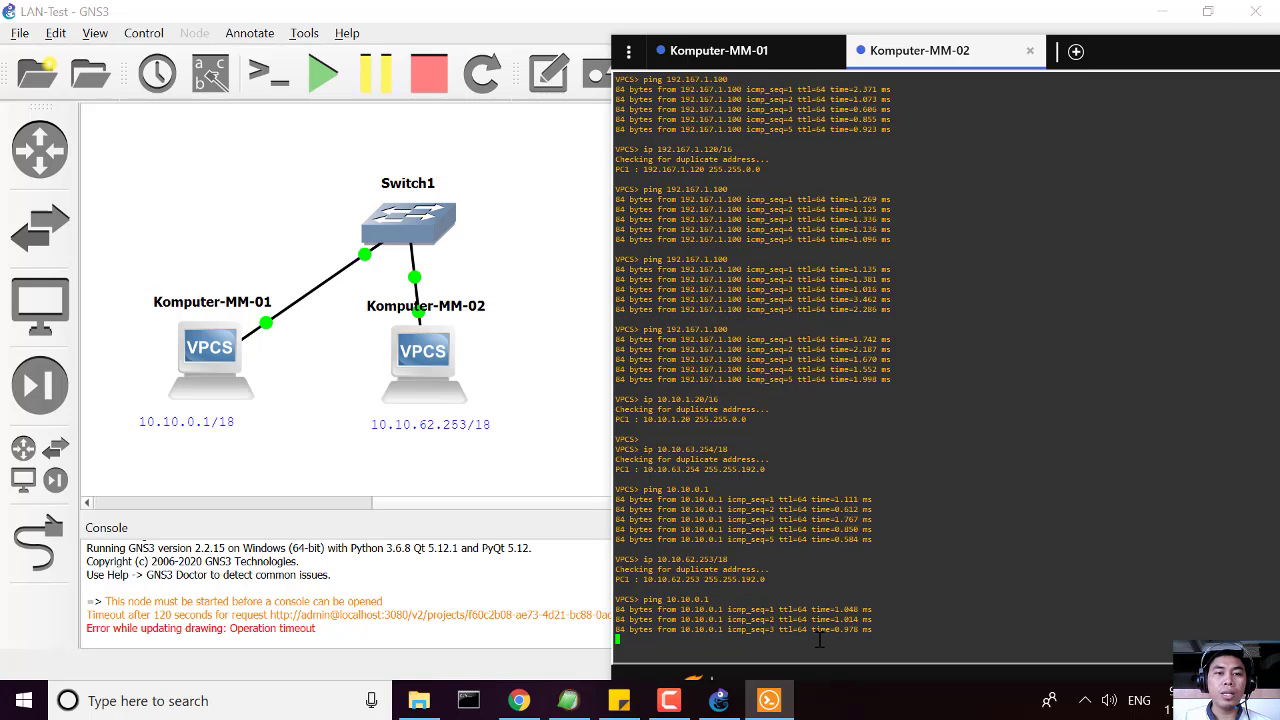
# Change the address label under Komputer-MM-02 in the GNS3 topology to 10.10.64.254/18.
pyautogui.click(441, 434)
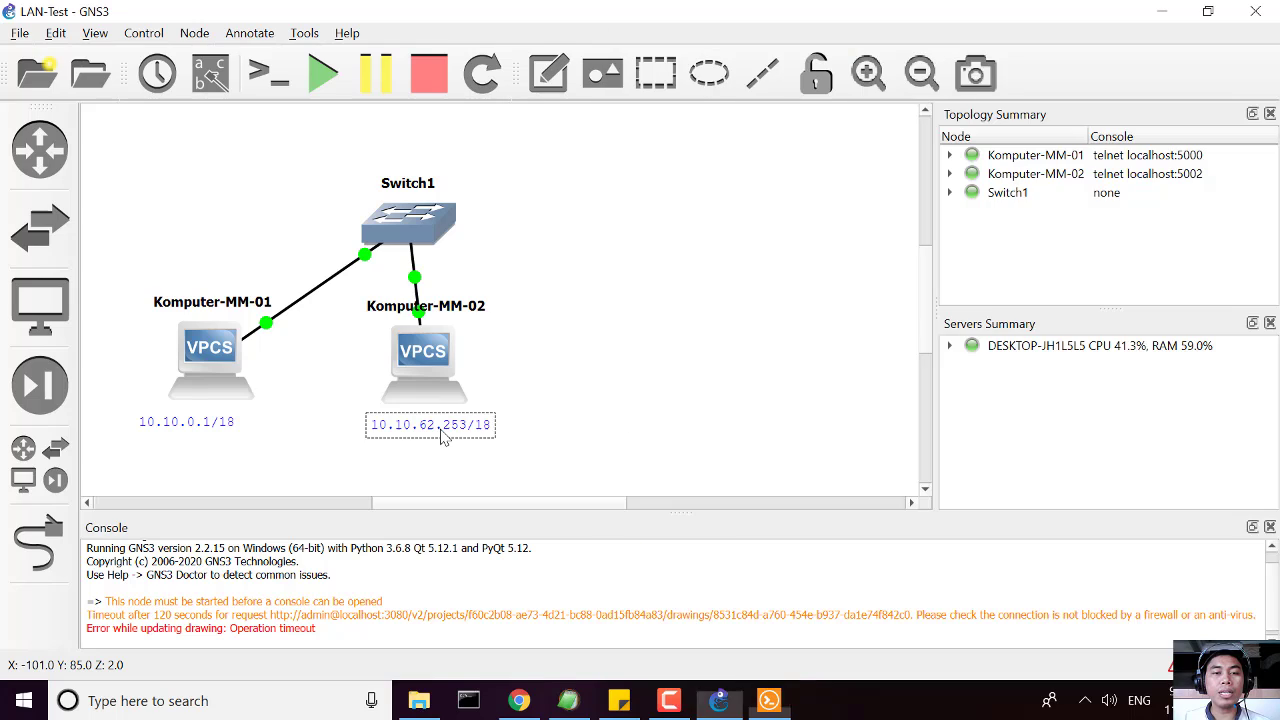
pyautogui.doubleClick(441, 437)
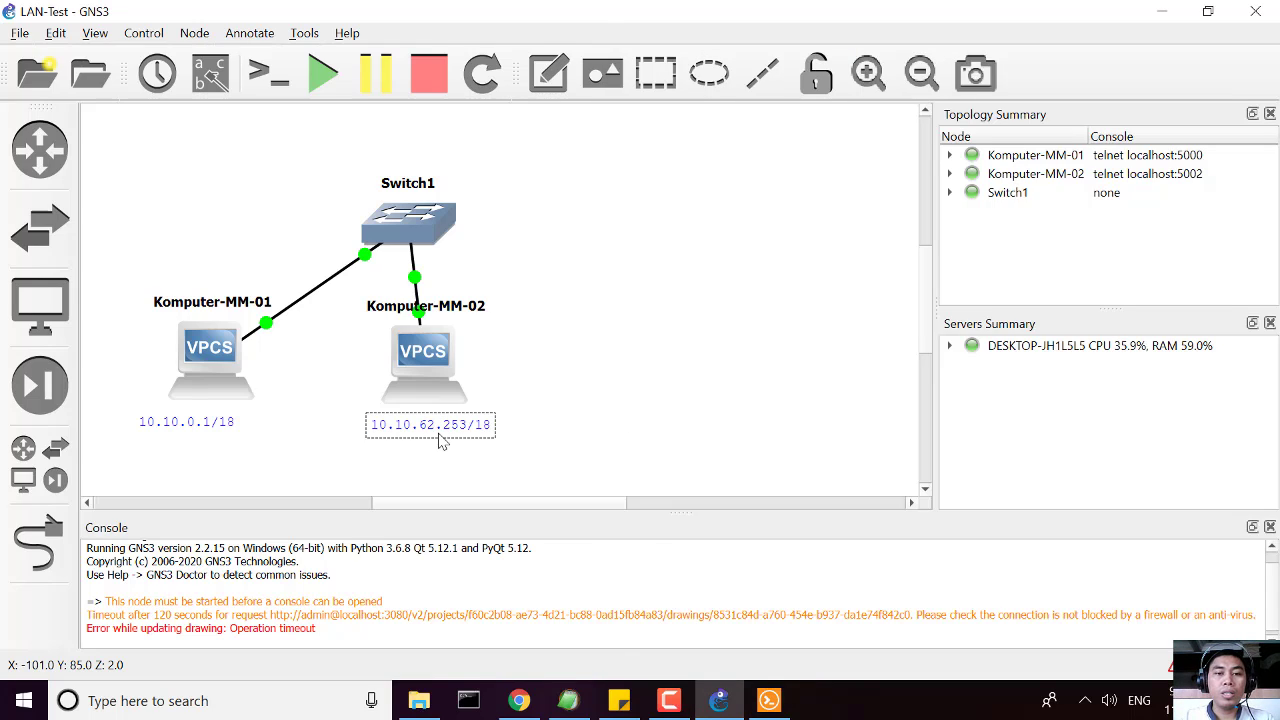
pyautogui.press('BackSpace')
pyautogui.write('3')
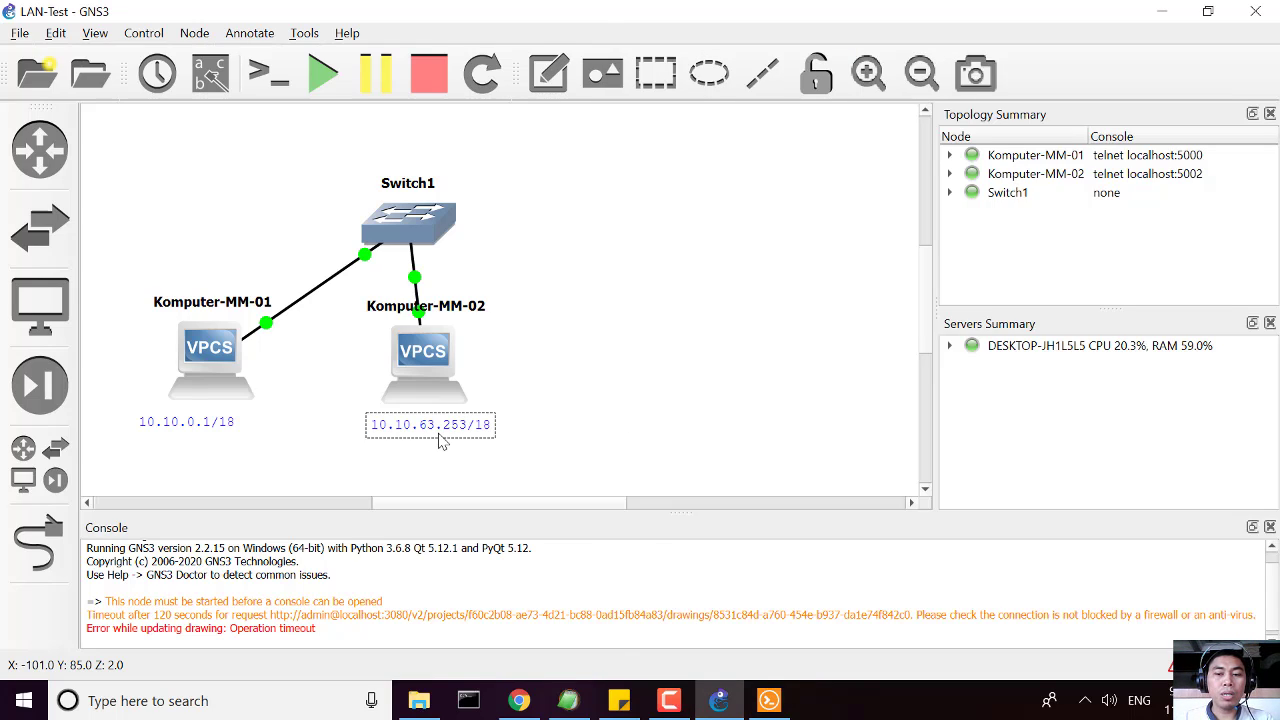
pyautogui.press('BackSpace')
pyautogui.write('4')
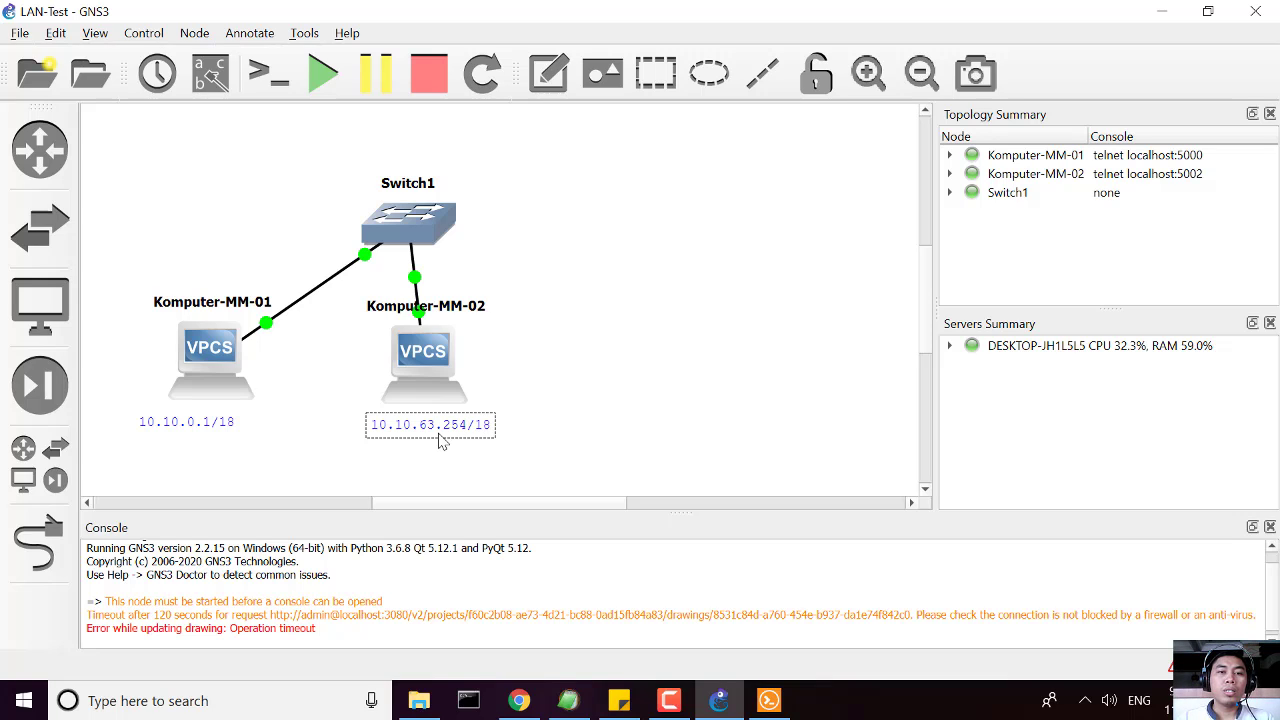
pyautogui.click(440, 437)
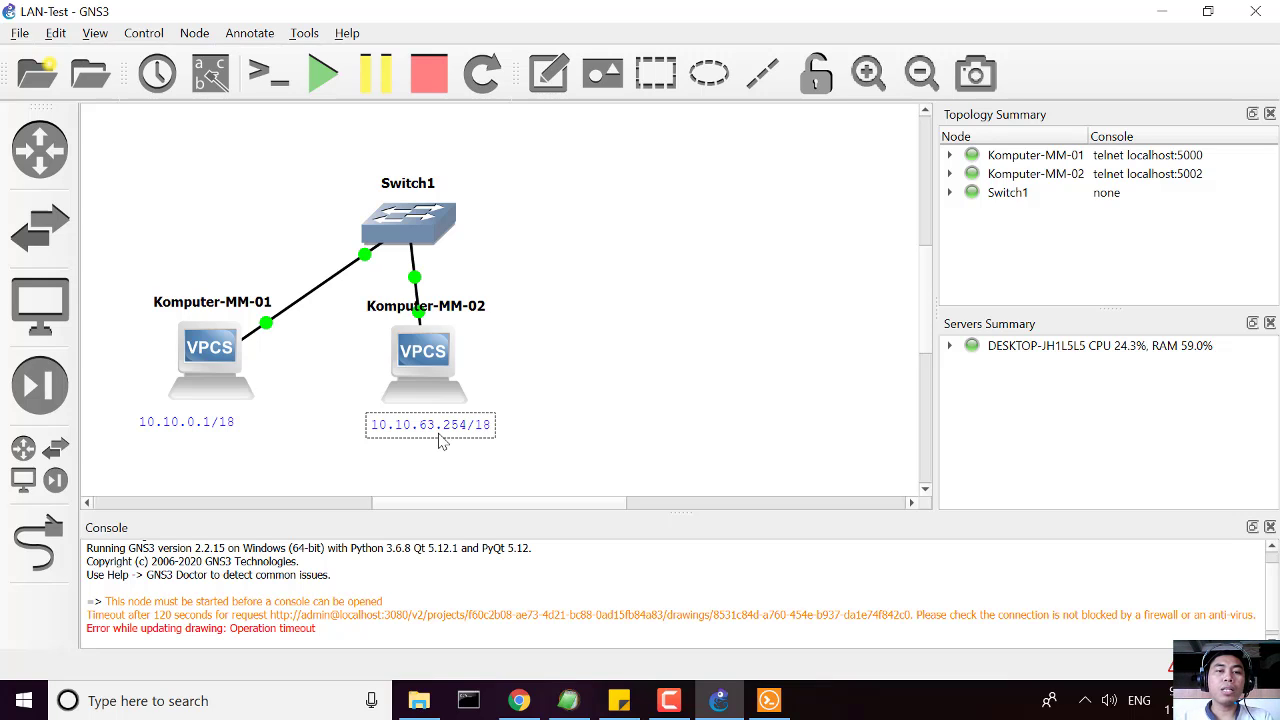
pyautogui.press('BackSpace')
pyautogui.write('4')
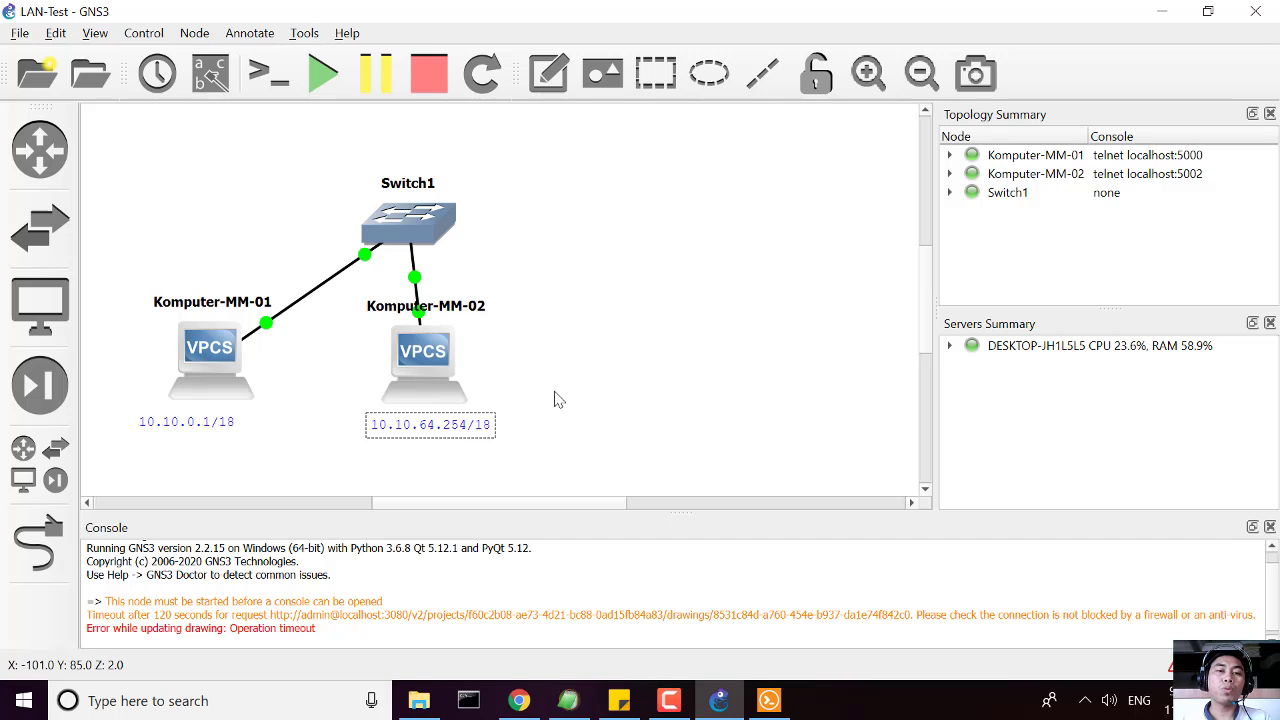
pyautogui.click(580, 390)
# Copy the label's address 10.10.64.254/18 and assign it to Komputer-MM-02 with the ip command in its terminal console.
pyautogui.doubleClick(443, 430)
pyautogui.hotkey('ctrl', 'c')
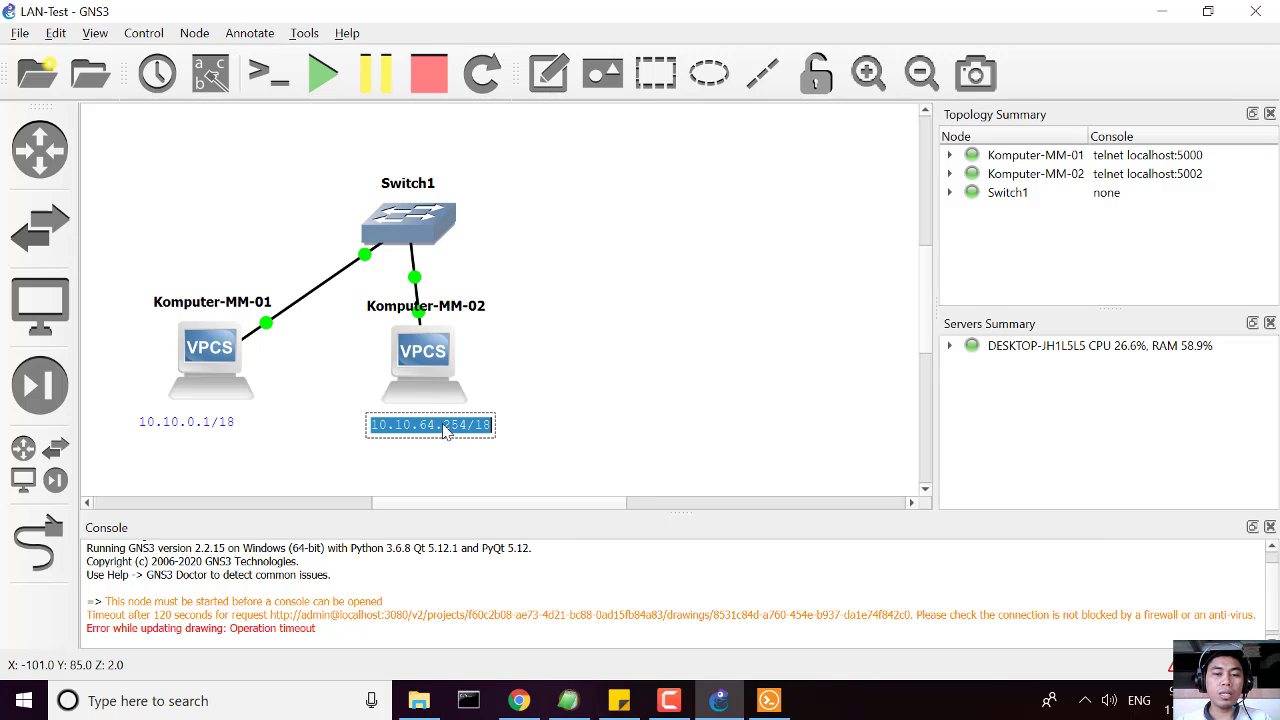
pyautogui.click(765, 702)
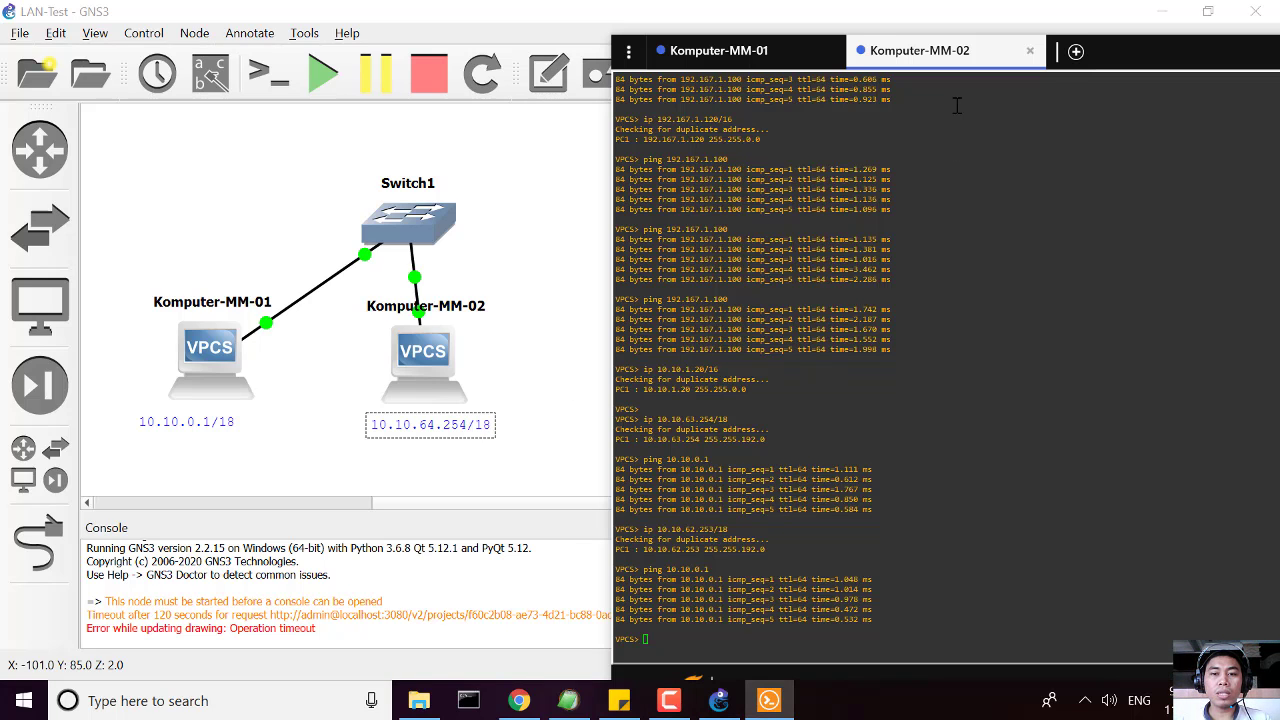
pyautogui.write('ip')
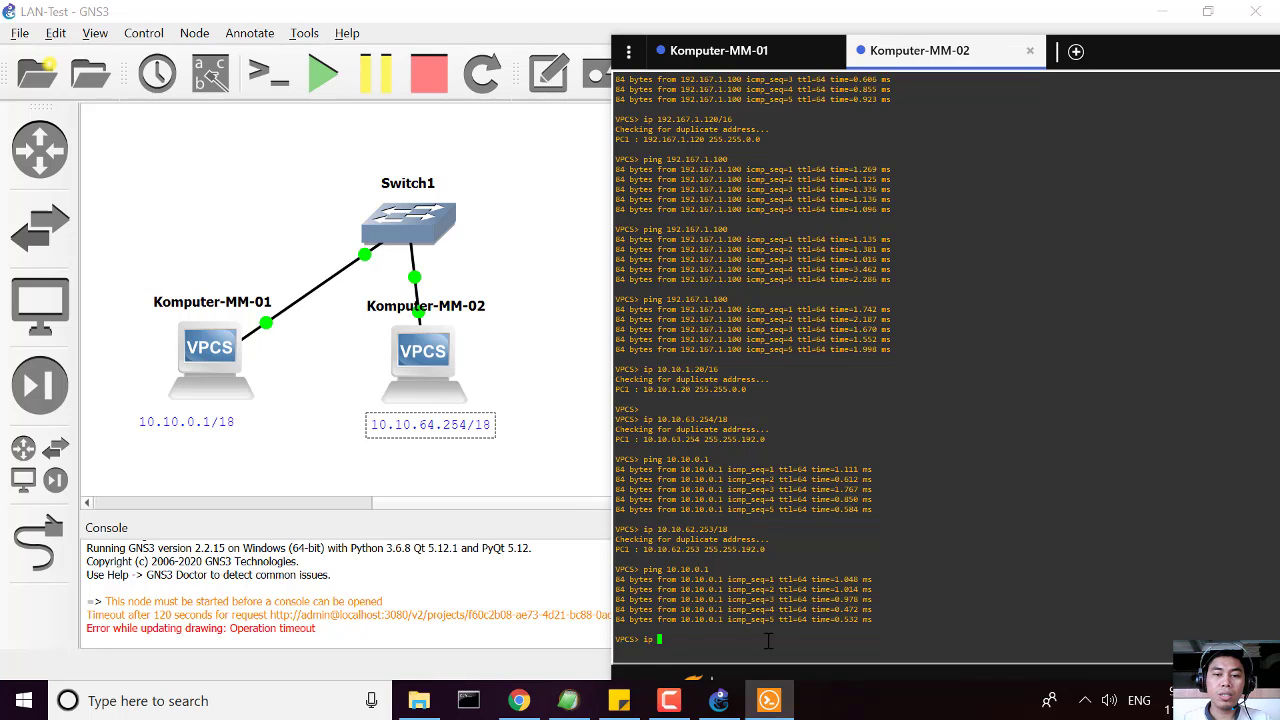
pyautogui.hotkey('ctrl', 'v')
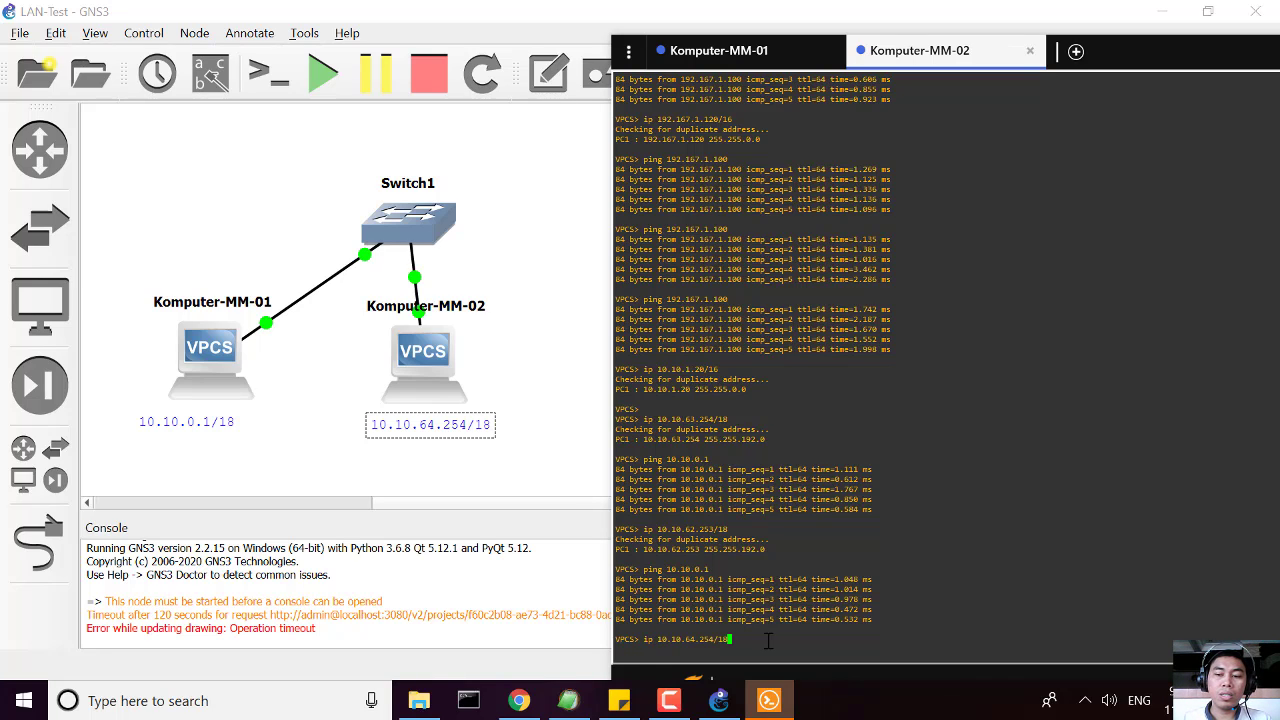
pyautogui.press('Return')
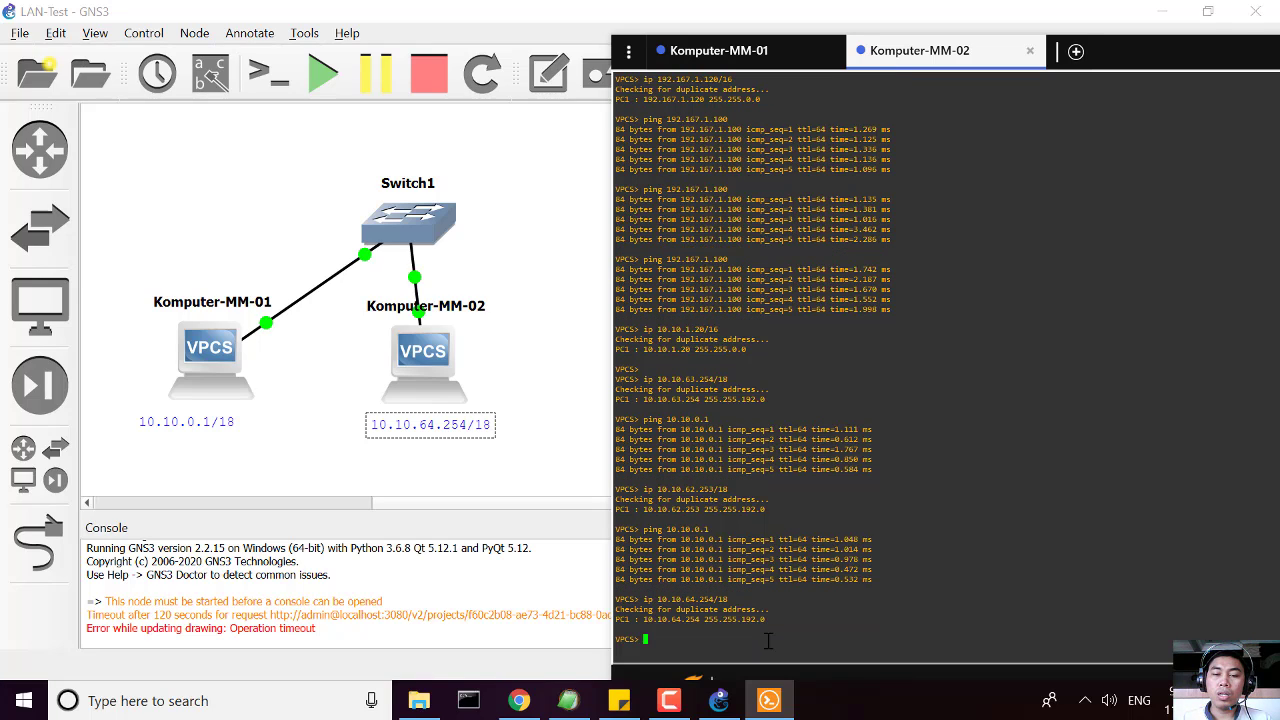
# Repeat the ping to 10.10.0.1 from Komputer-MM-02 using its new address.
pyautogui.press('Up')
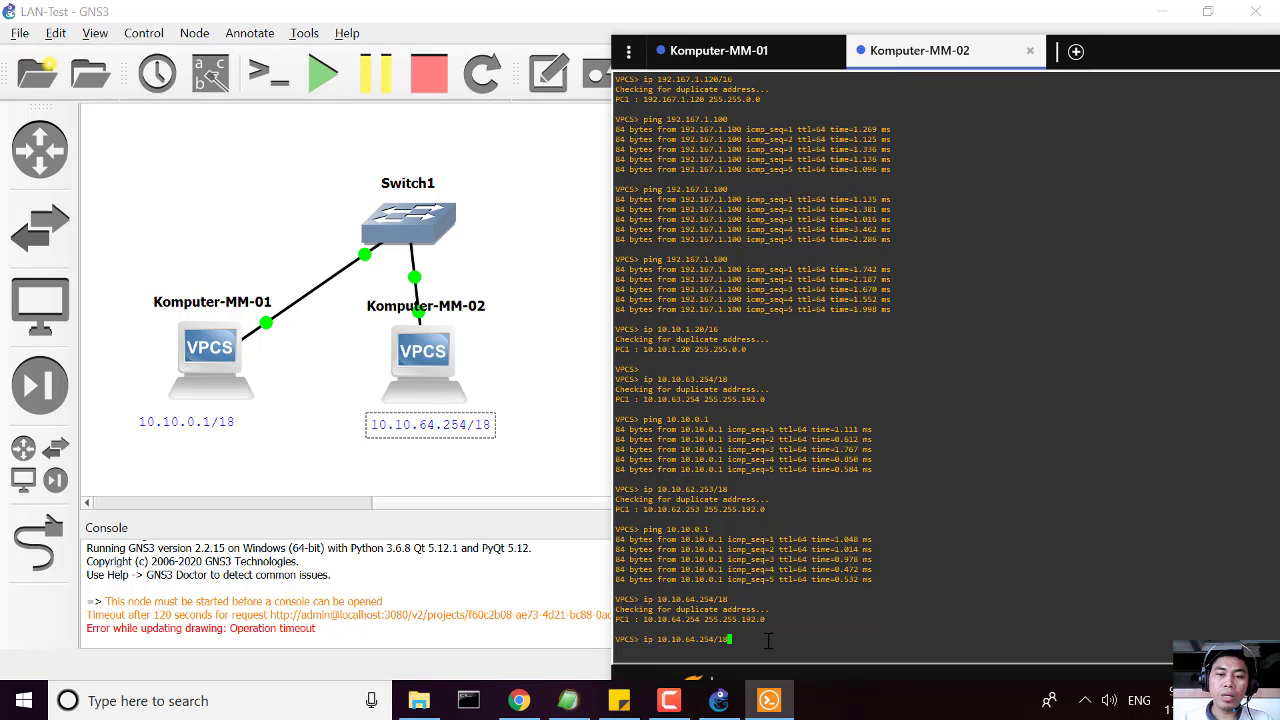
pyautogui.press('Up')
pyautogui.press('Return')
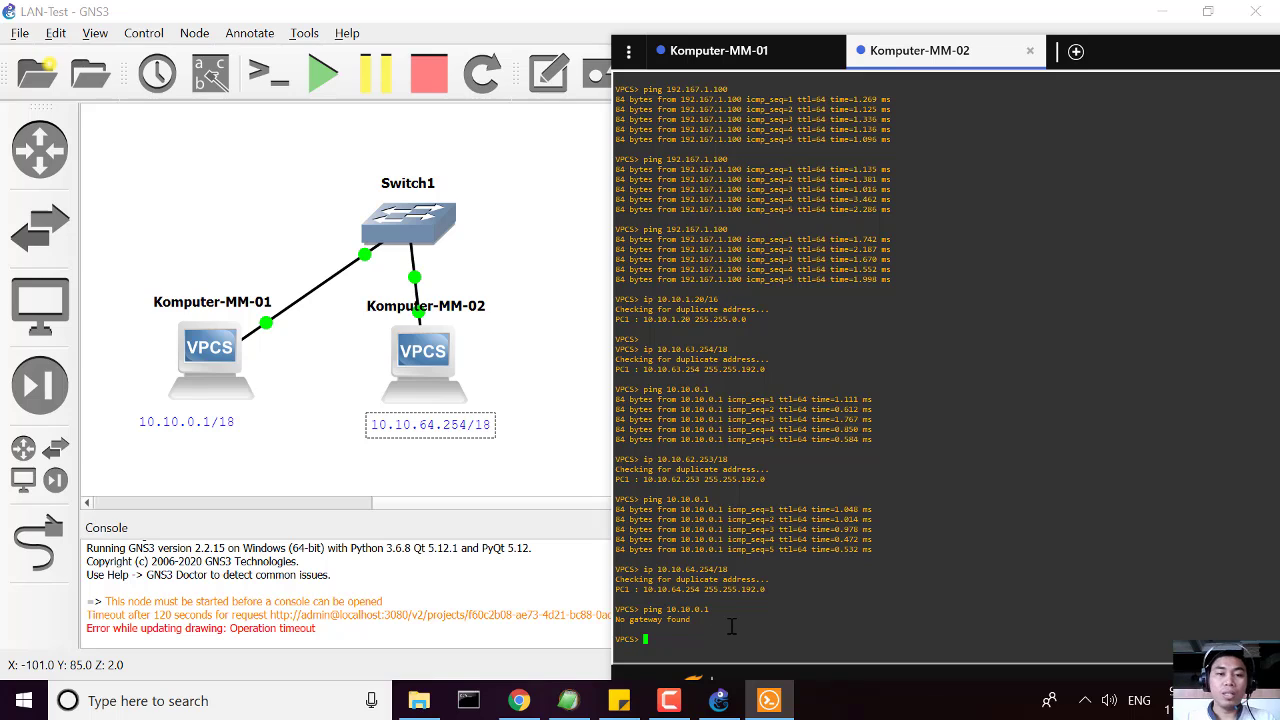
# Change the address label under Komputer-MM-02 in the GNS3 topology to 10.10.63.254/18.
pyautogui.click(433, 430)
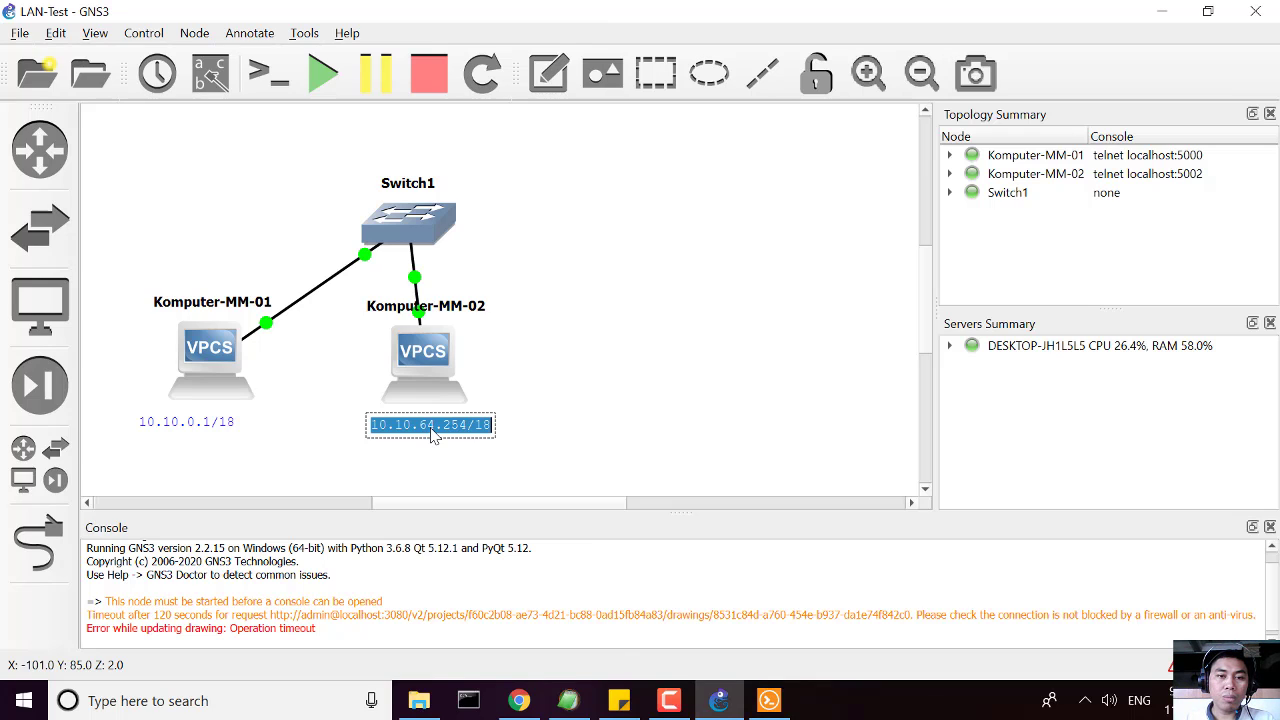
pyautogui.press('Delete')
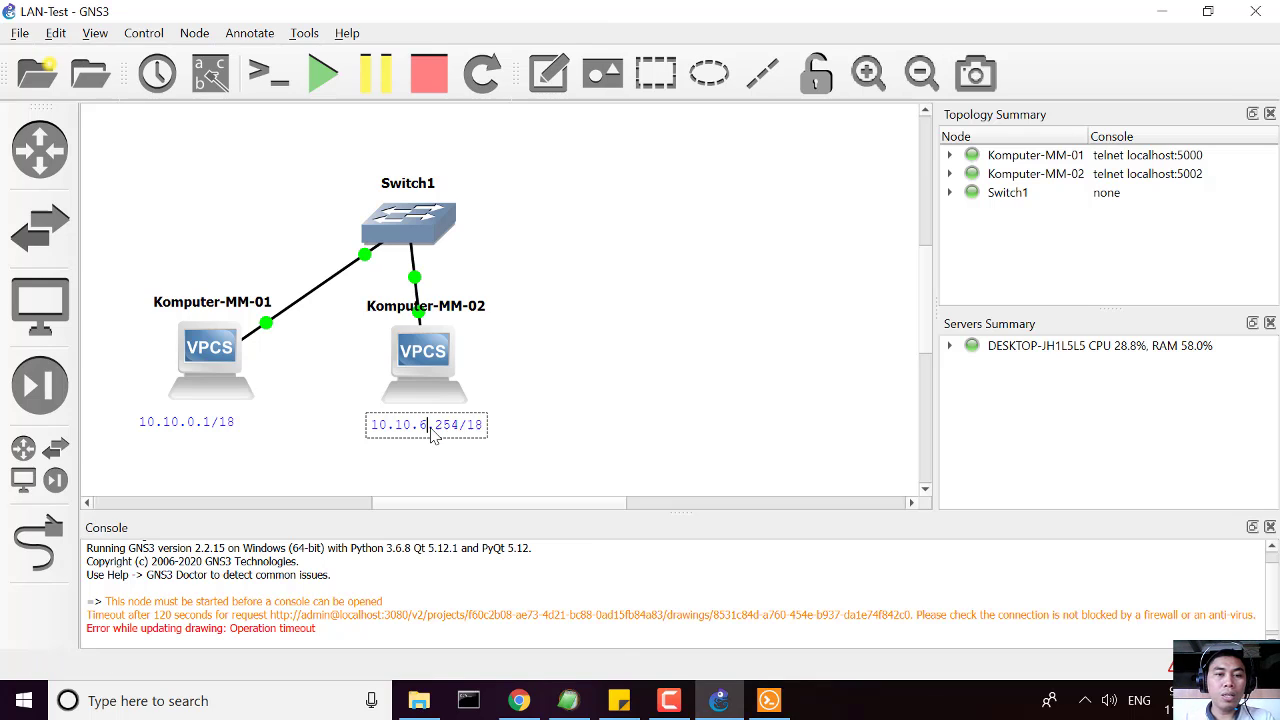
pyautogui.write('3')
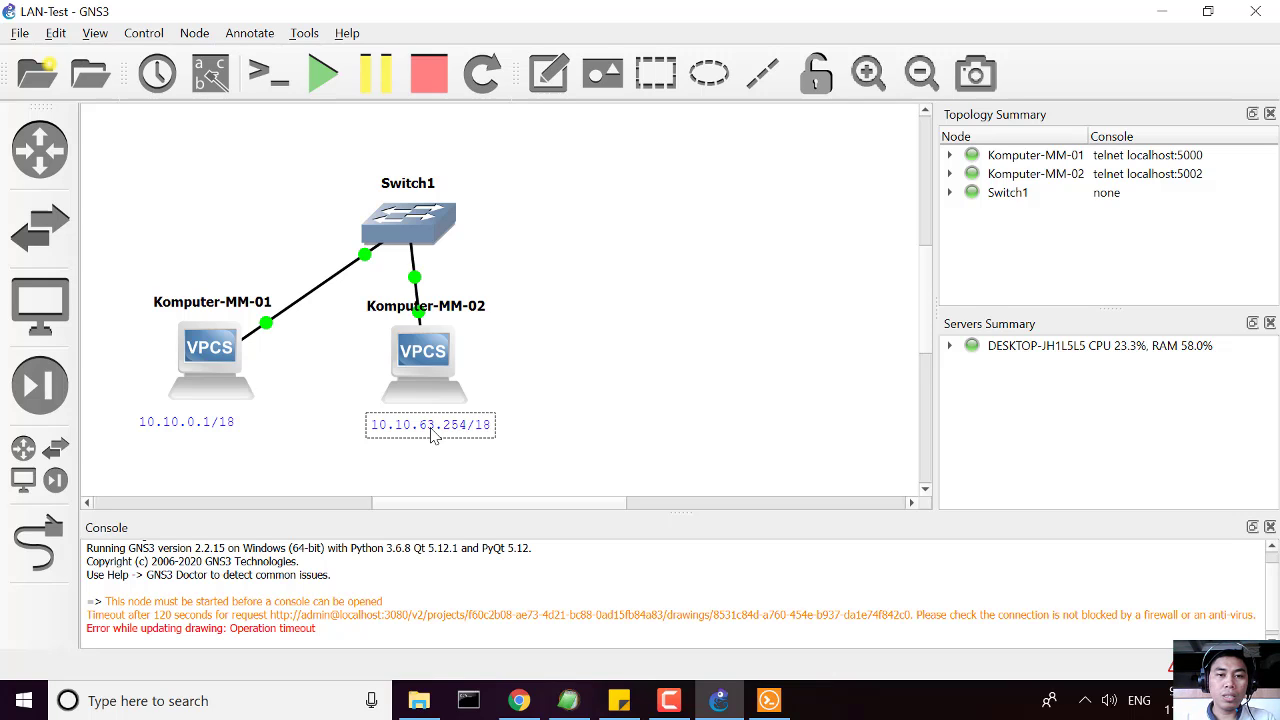
# Copy the label's address 10.10.63.254/18 and assign it to Komputer-MM-02 with the ip command in its terminal console.
pyautogui.hotkey('ctrl', 'a')
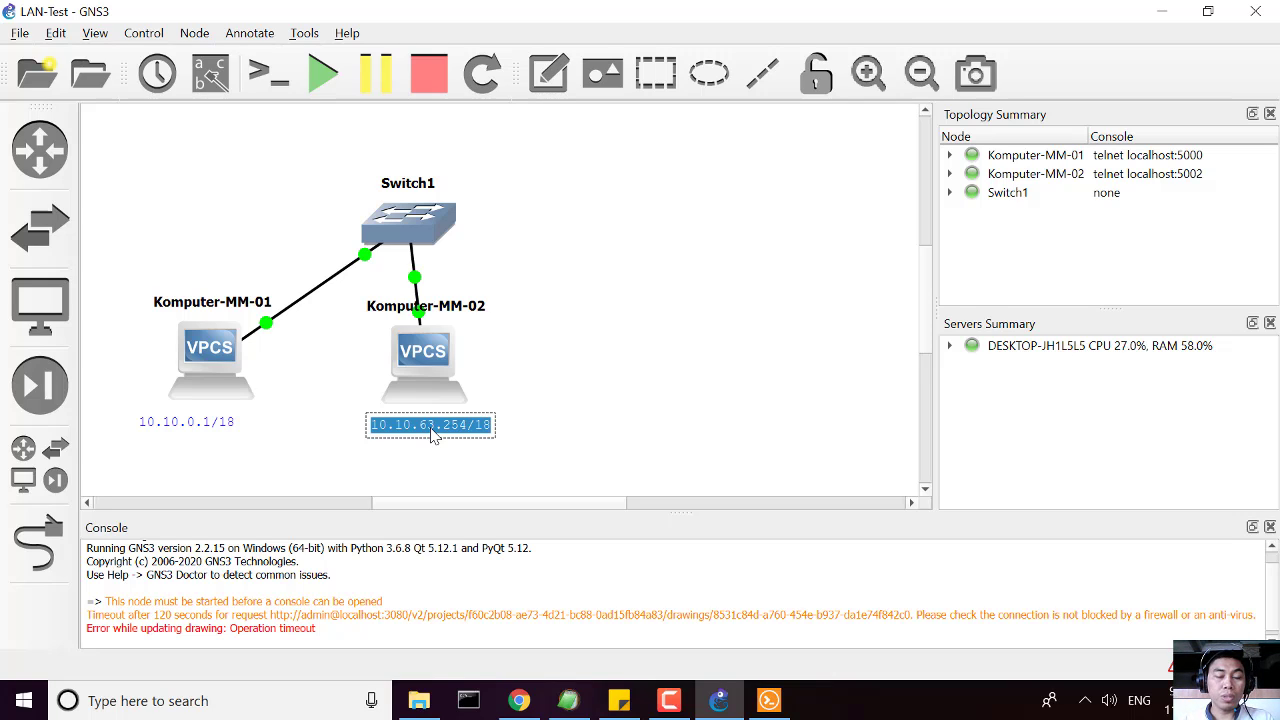
pyautogui.click(603, 413)
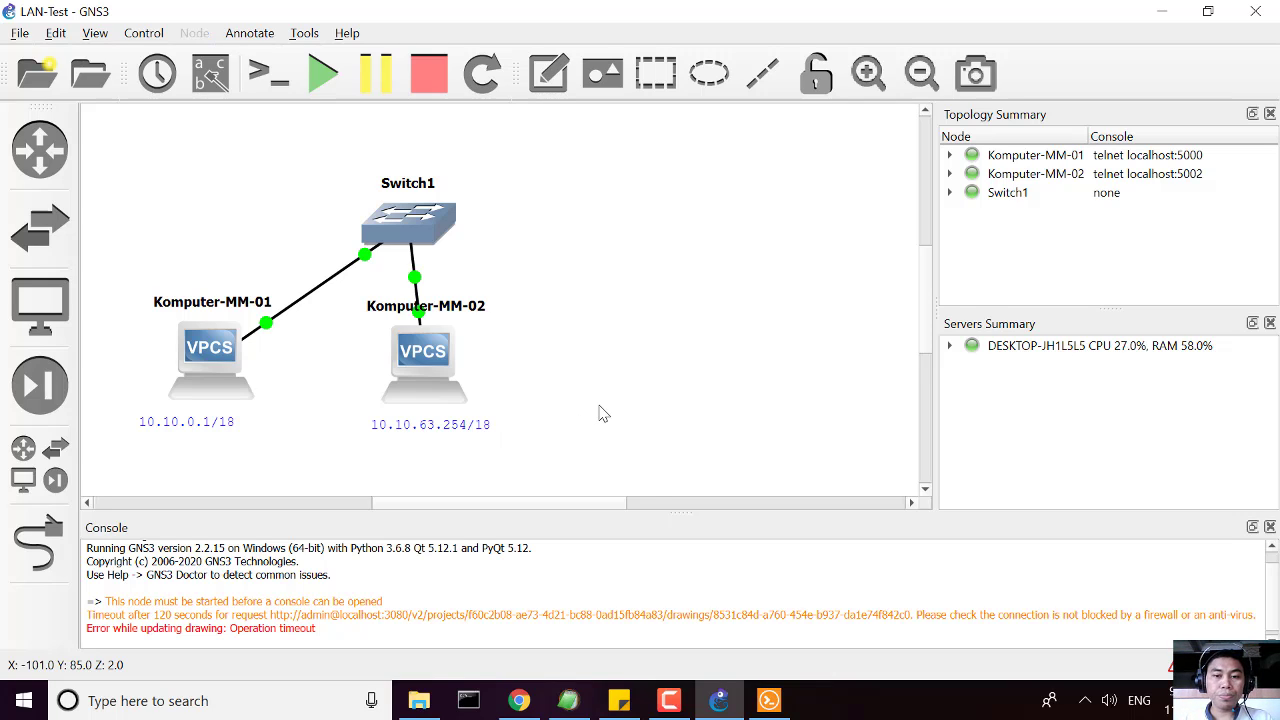
pyautogui.click(769, 700)
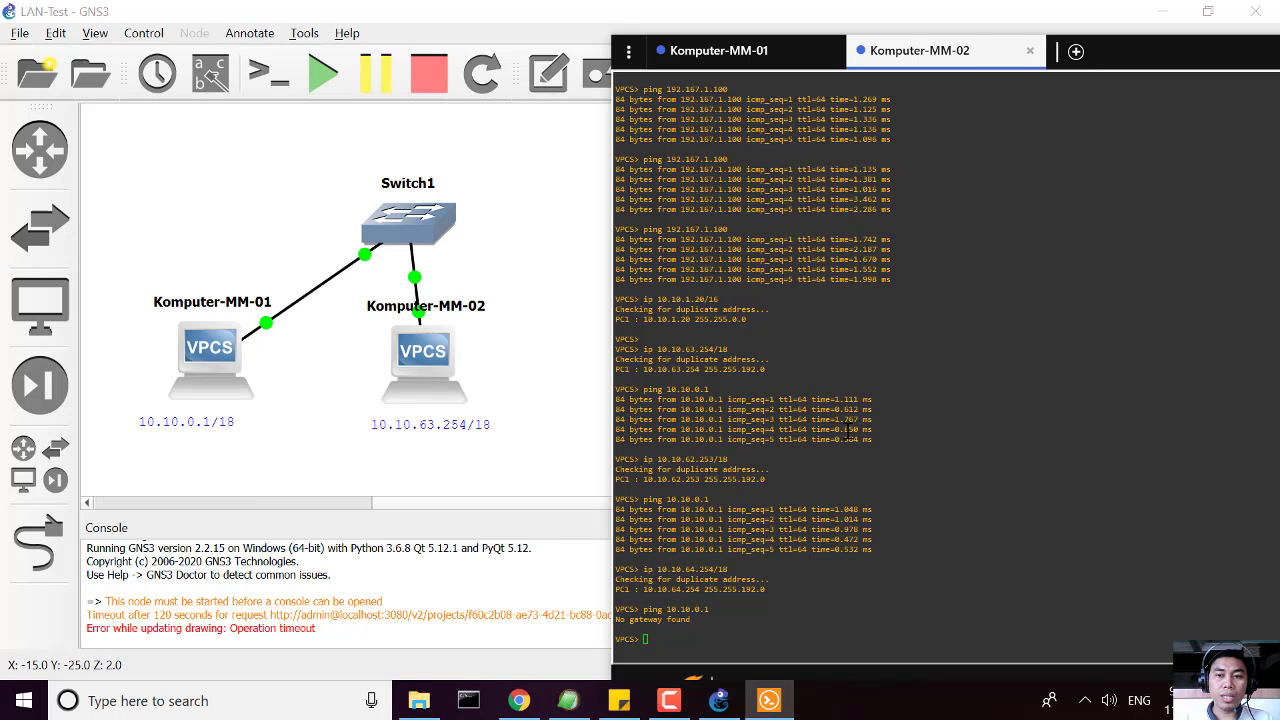
pyautogui.click(984, 425)
pyautogui.write('ip ')
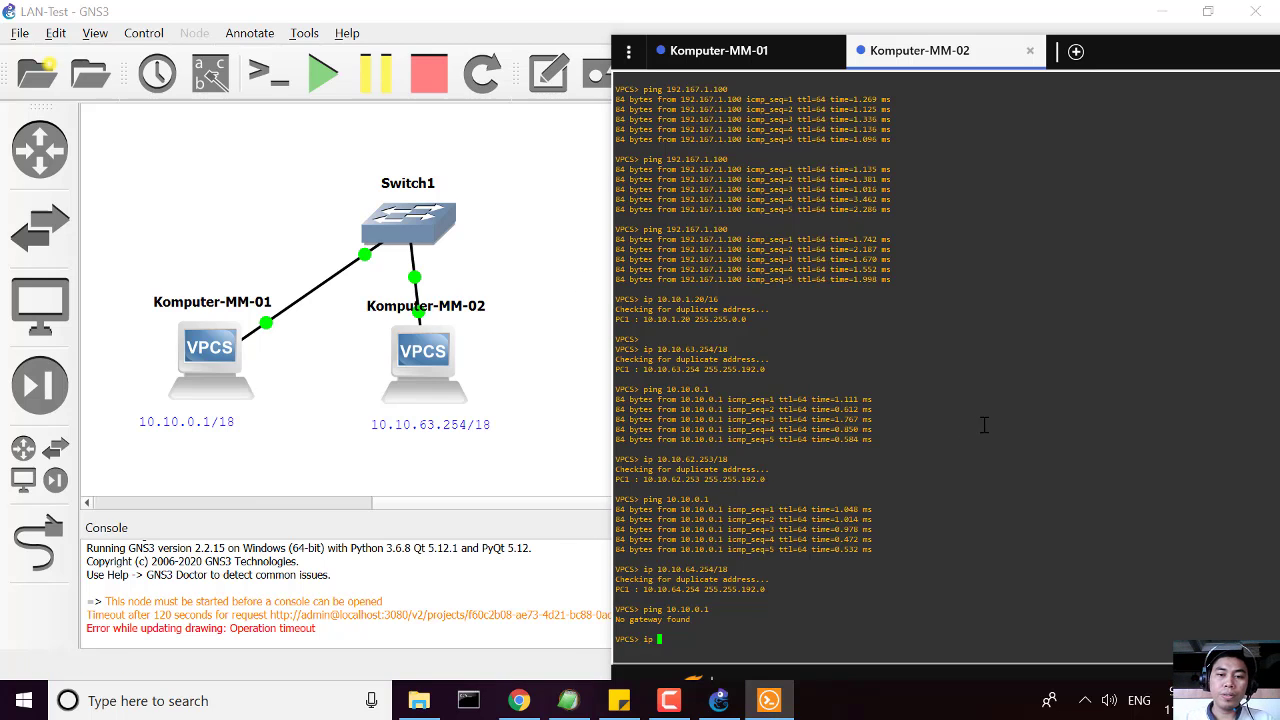
pyautogui.write('10.10.63.254/18')
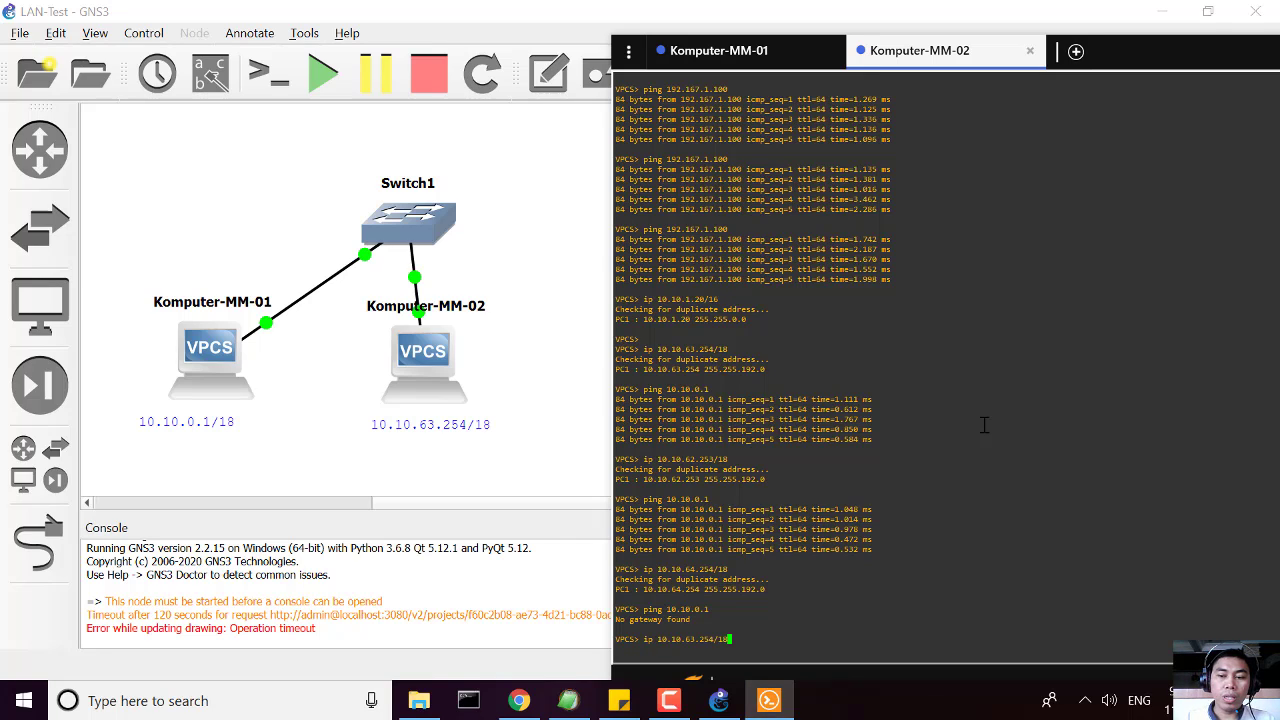
pyautogui.press('Return')
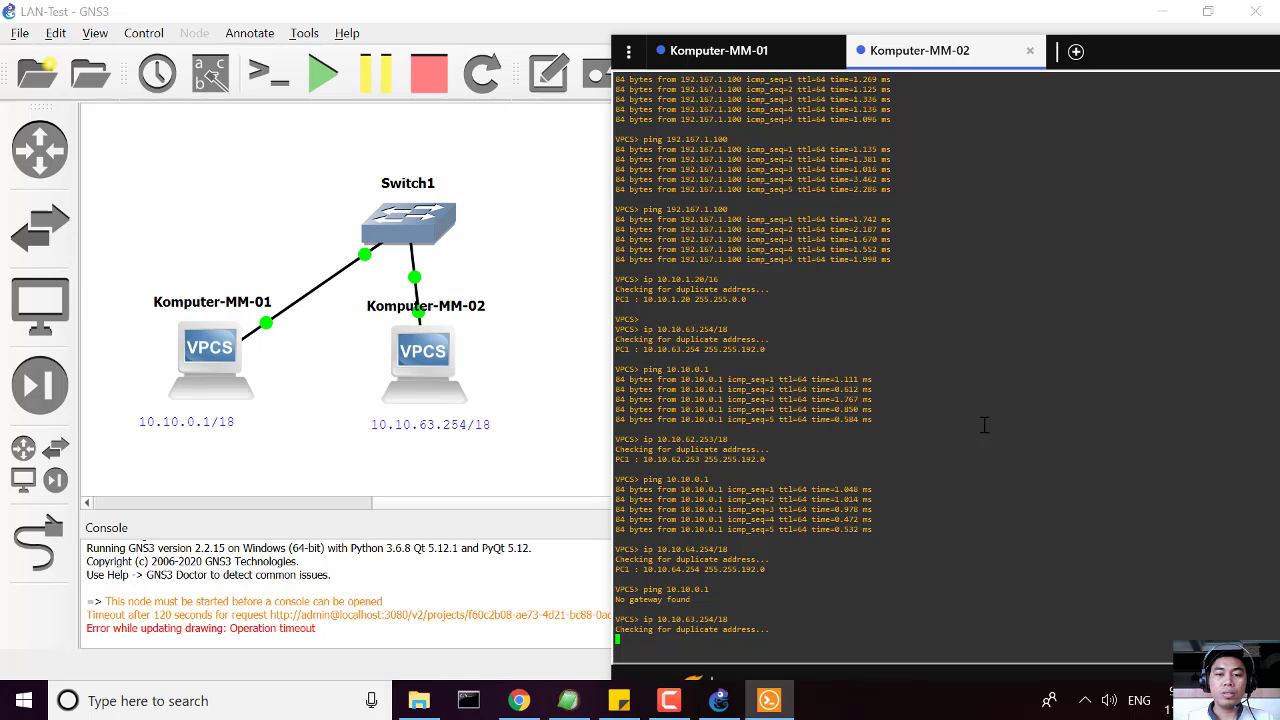
# Ping 10.10.0.1 again from the Komputer-MM-02 console to test the reassigned address.
pyautogui.press('Up')
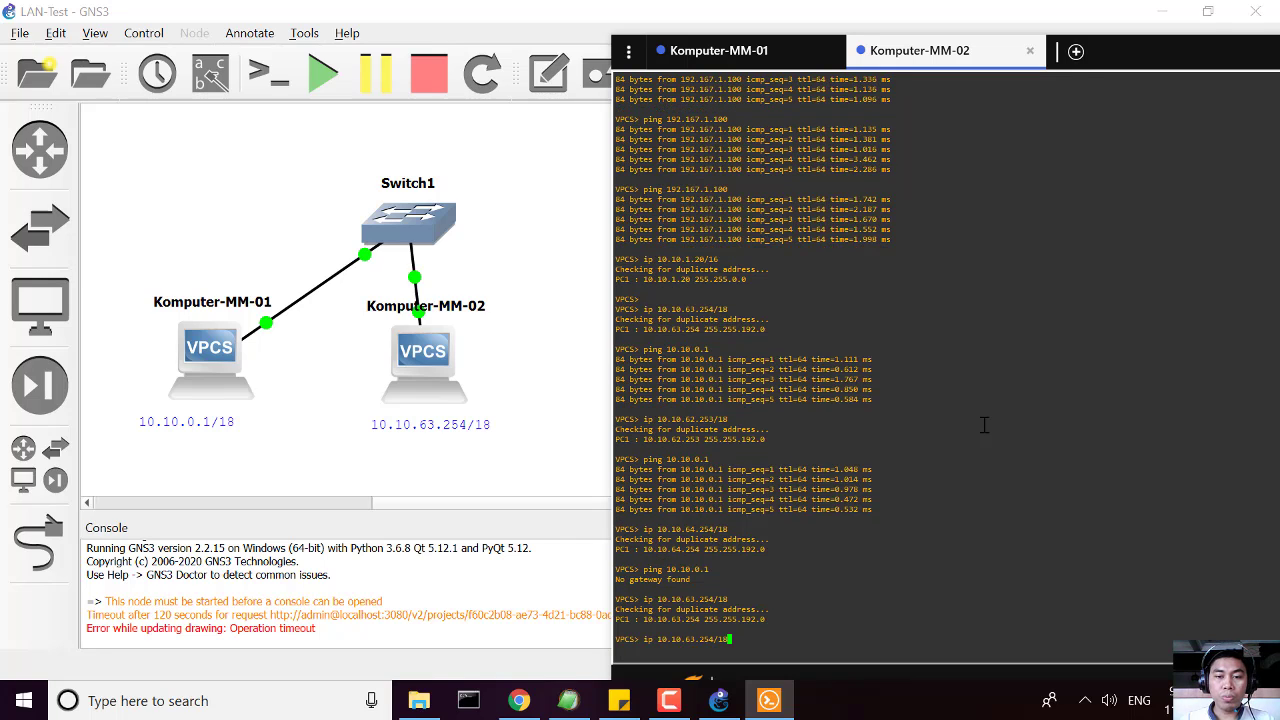
pyautogui.press('Up')
pyautogui.press('Return')
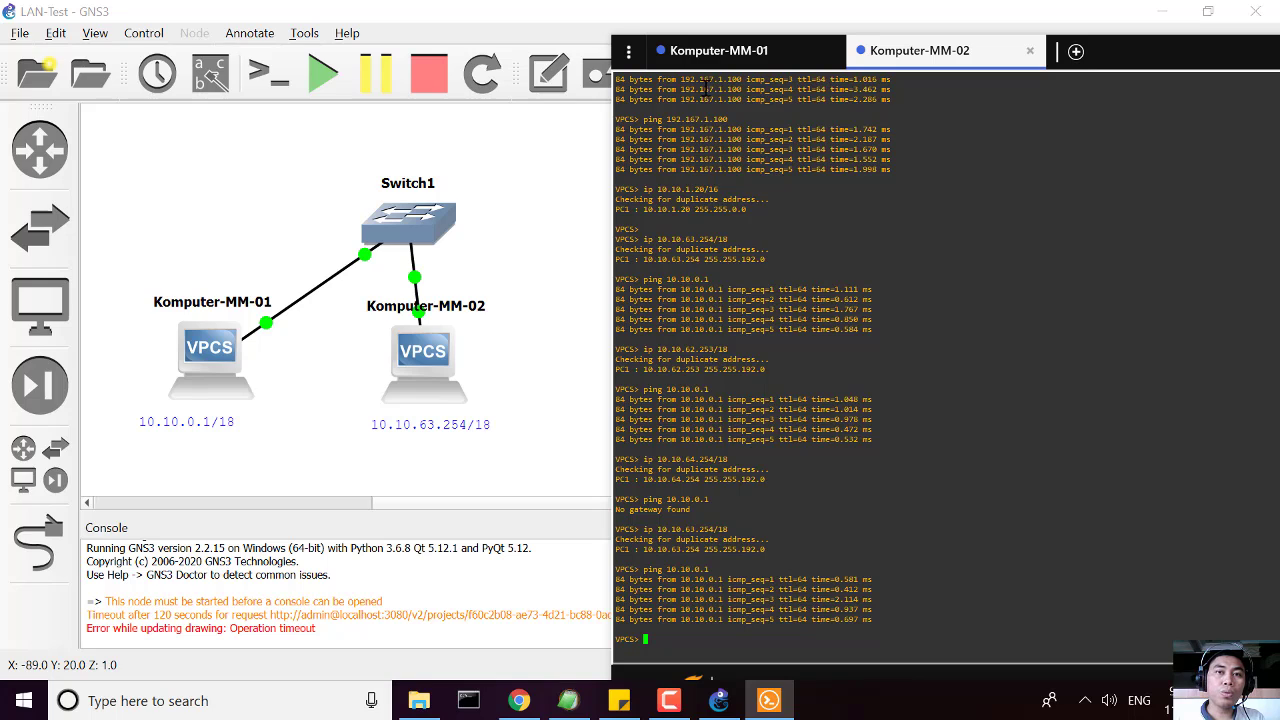
# Change the address label under Komputer-MM-01 in the GNS3 topology to 10.9.0.1/18.
pyautogui.click(702, 52)
pyautogui.doubleClick(200, 428)
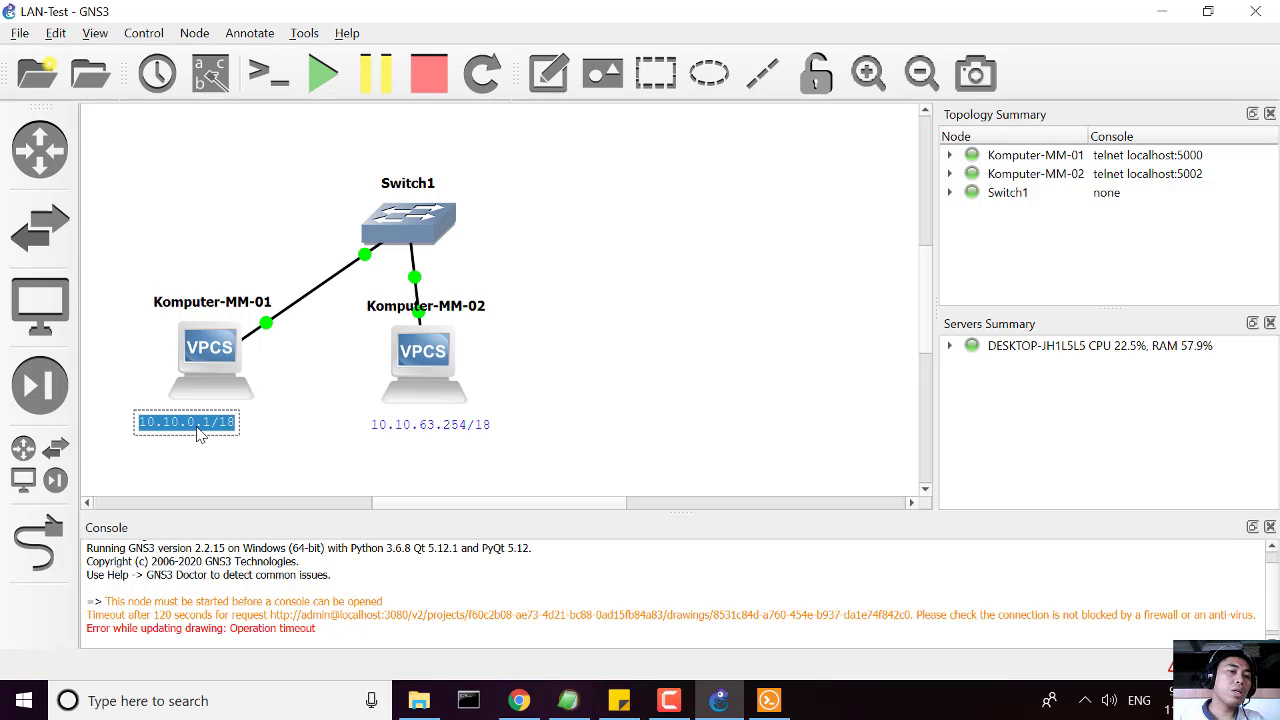
pyautogui.click(176, 428)
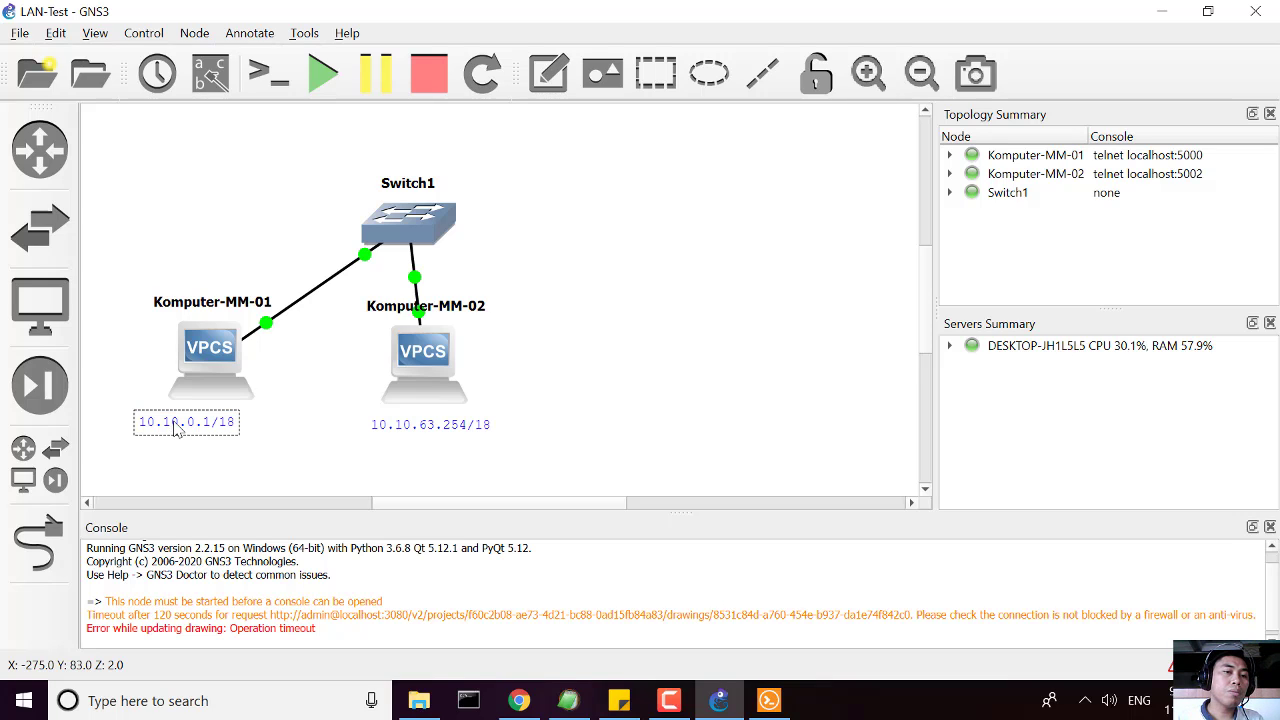
pyautogui.press('Delete')
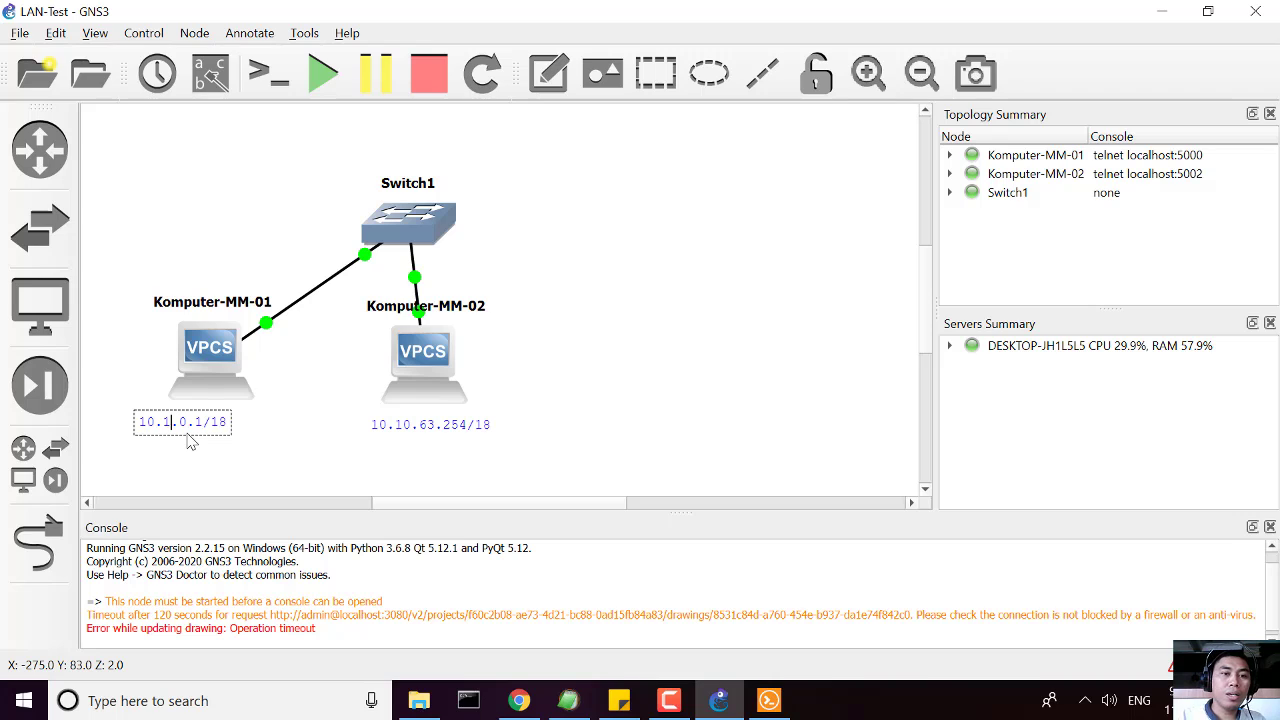
pyautogui.press('BackSpace')
pyautogui.write('9')
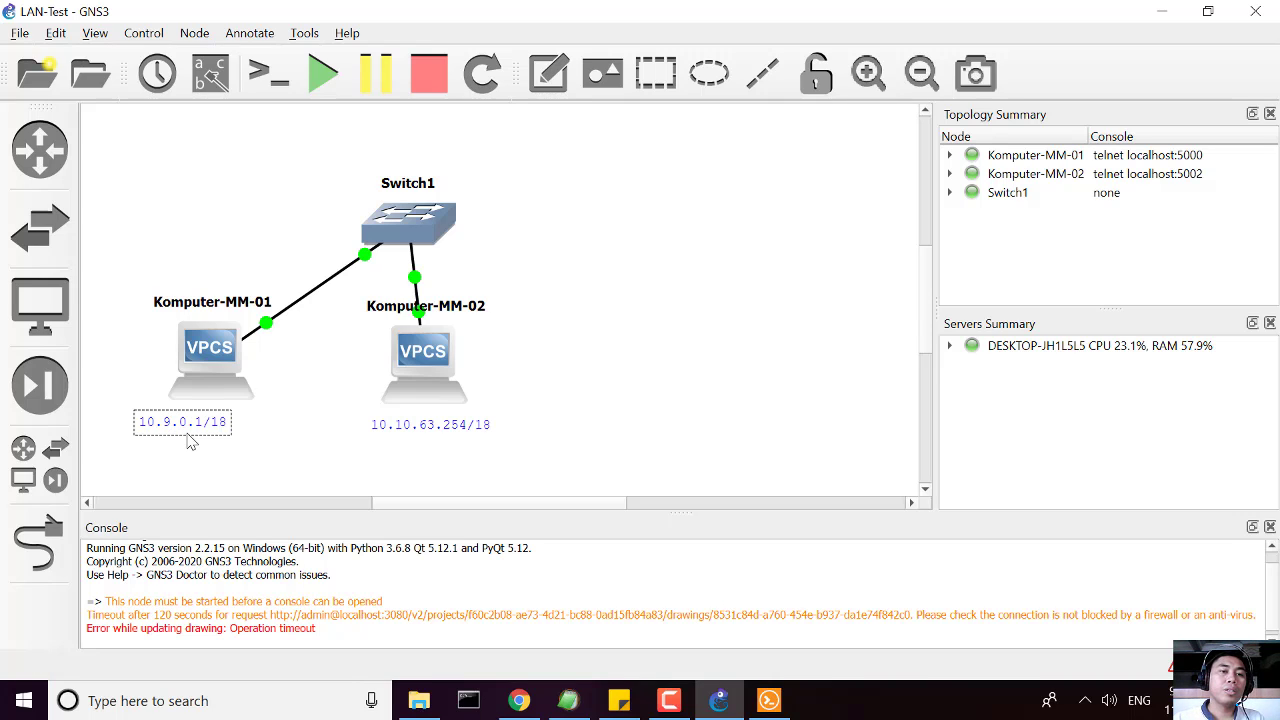
# Copy the label's address 10.9.0.1/18 and assign it to Komputer-MM-01 with the ip command in its terminal console.
pyautogui.click(210, 430)
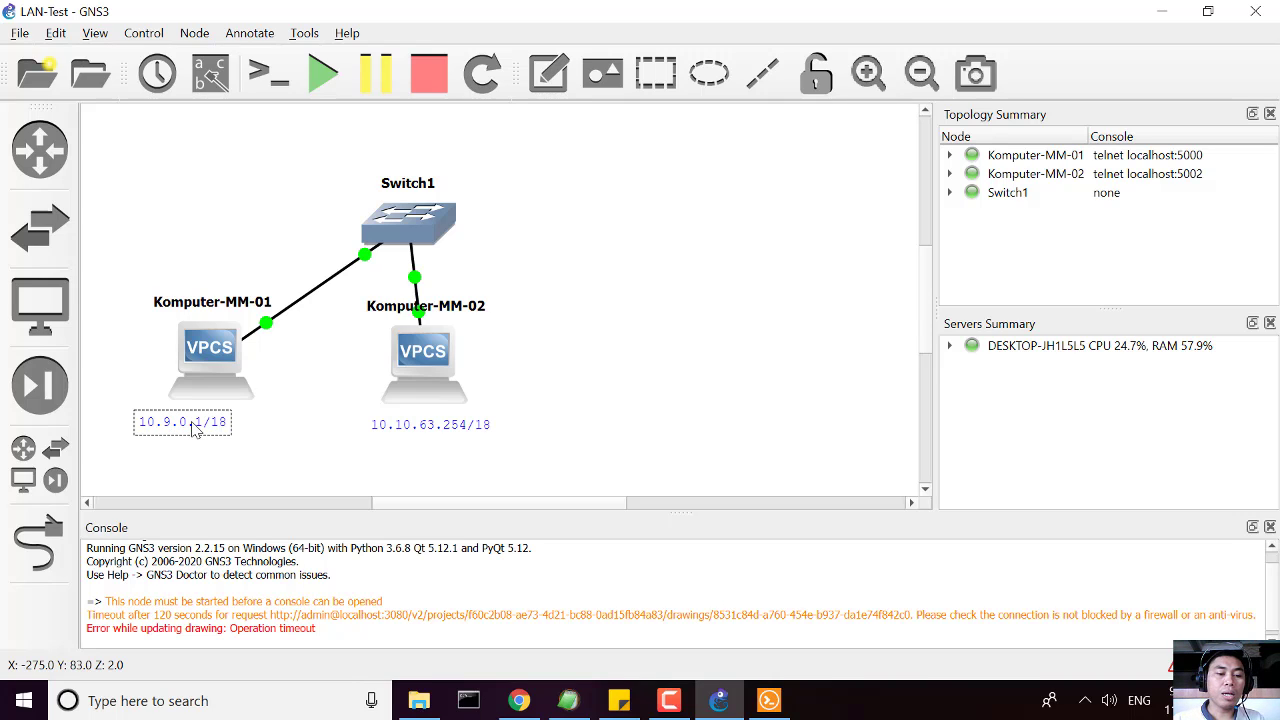
pyautogui.hotkey('ctrl', 'a')
pyautogui.click(277, 457)
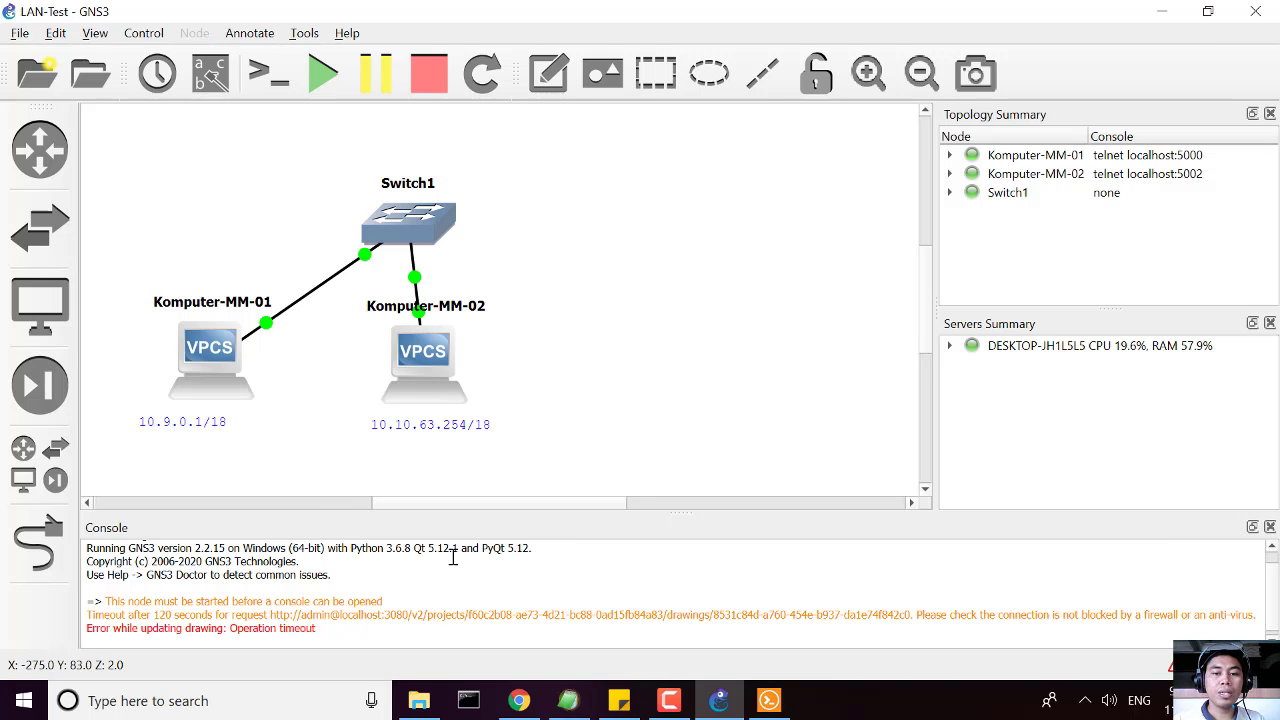
pyautogui.click(769, 700)
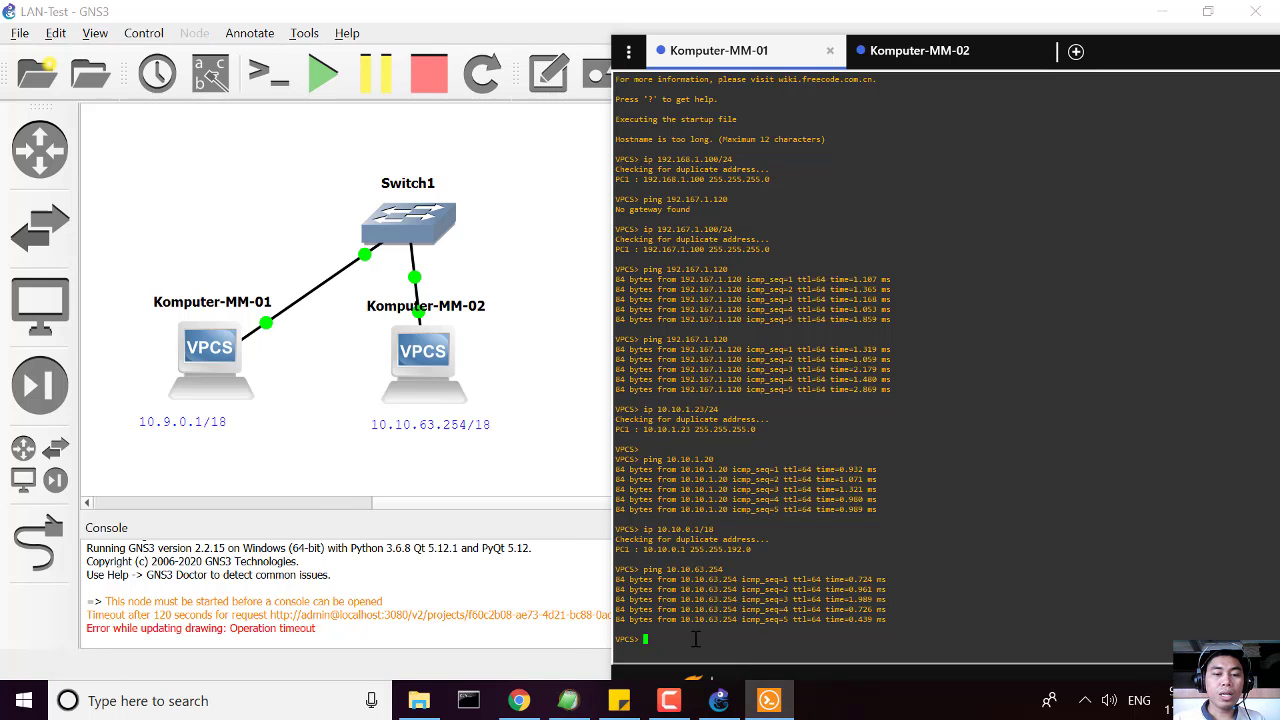
pyautogui.write('ip 10.9.0.1/18')
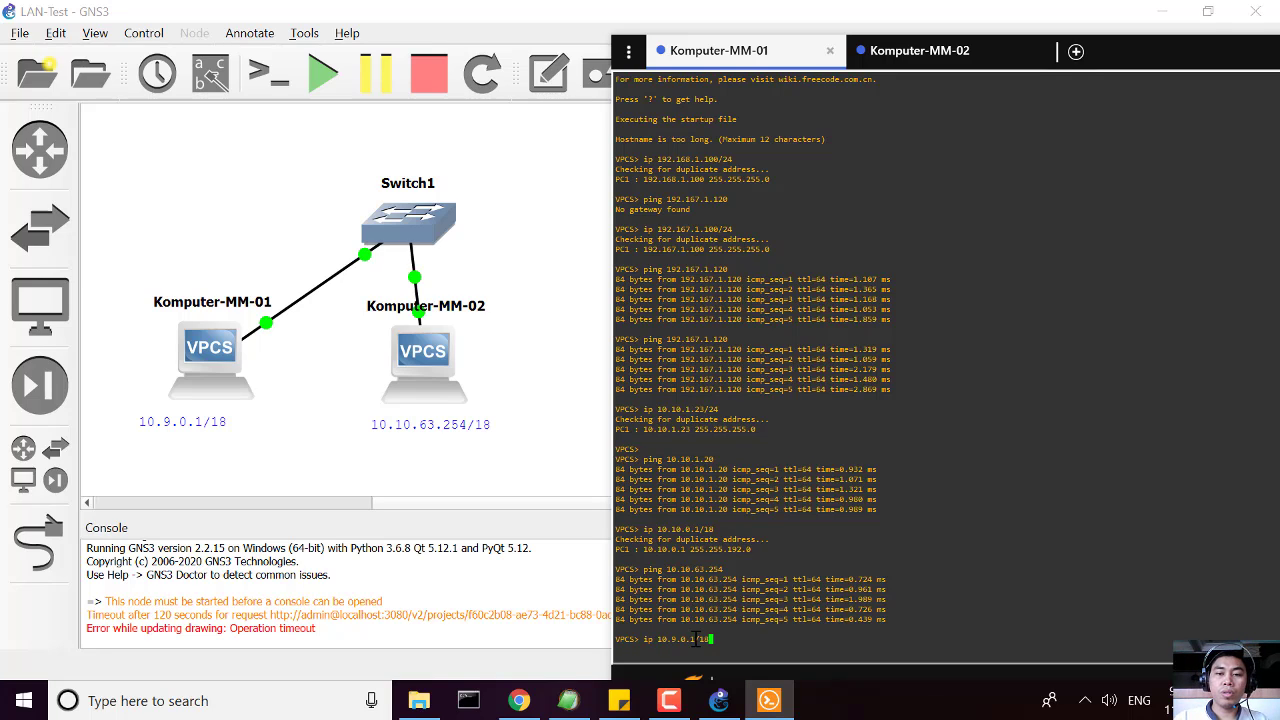
pyautogui.press('Return')
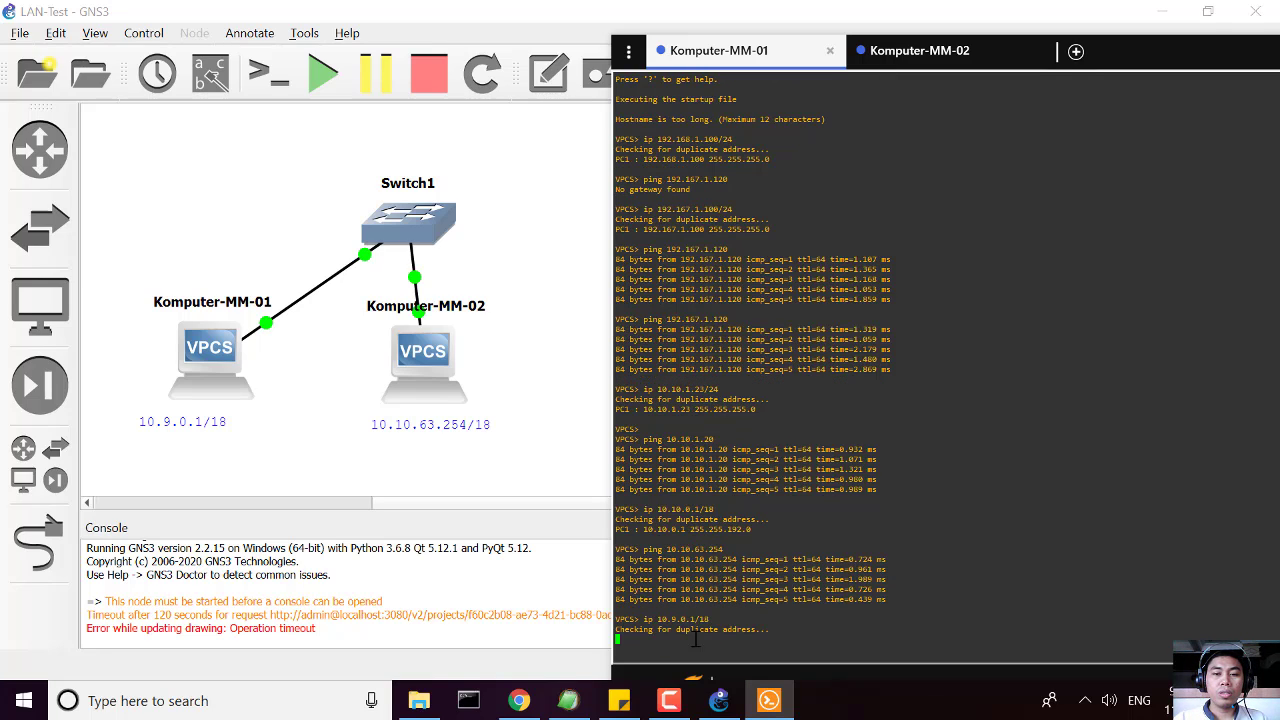
# Ping 10.10.63.254 from the Komputer-MM-01 console to test the out-of-range address.
pyautogui.press('Up')
pyautogui.press('Up')
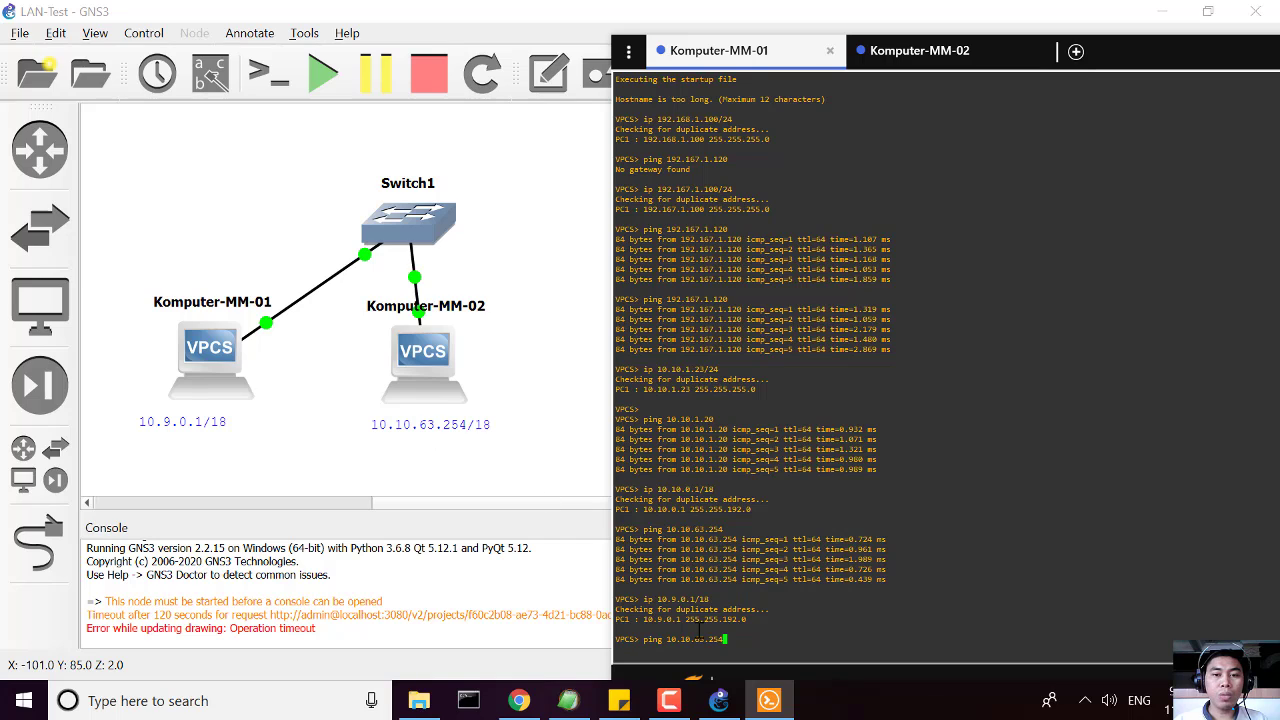
pyautogui.press('Return')
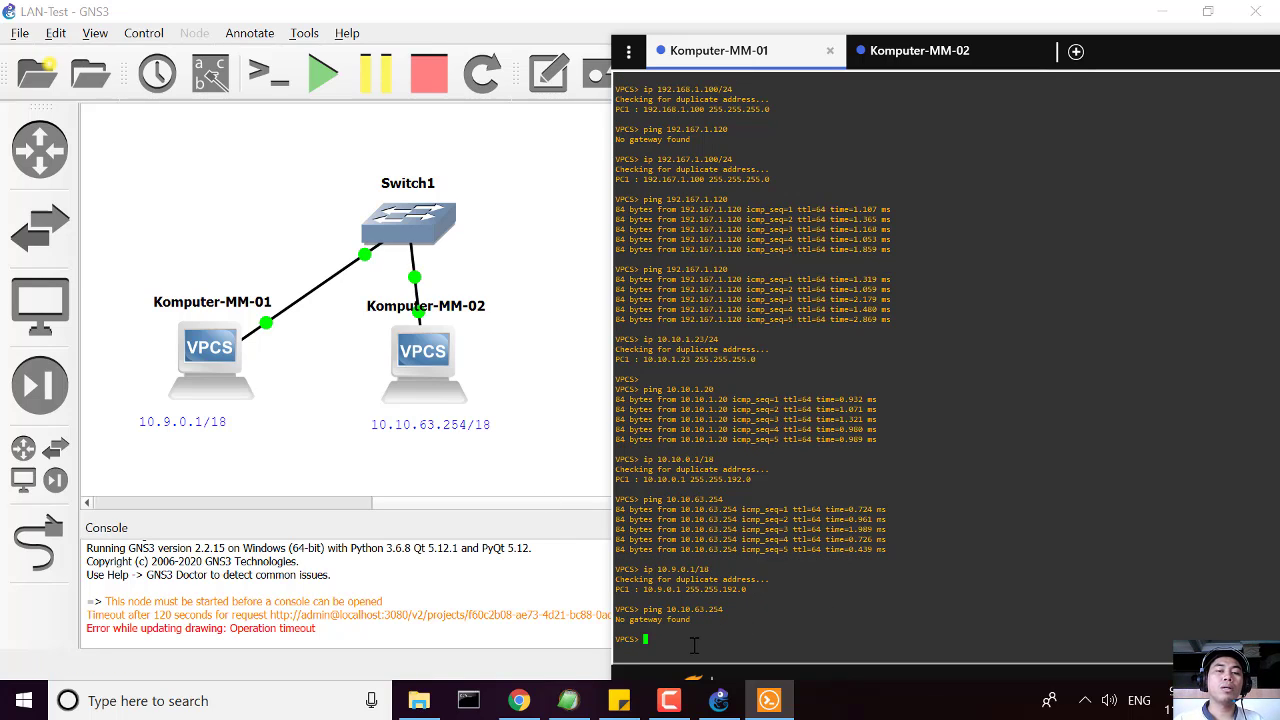
# Check the host range in the browser's IP calculator and change the GNS3 address label under Komputer-MM-01 to 10.10.45.234/18.
pyautogui.click(195, 432)
pyautogui.doubleClick(195, 432)
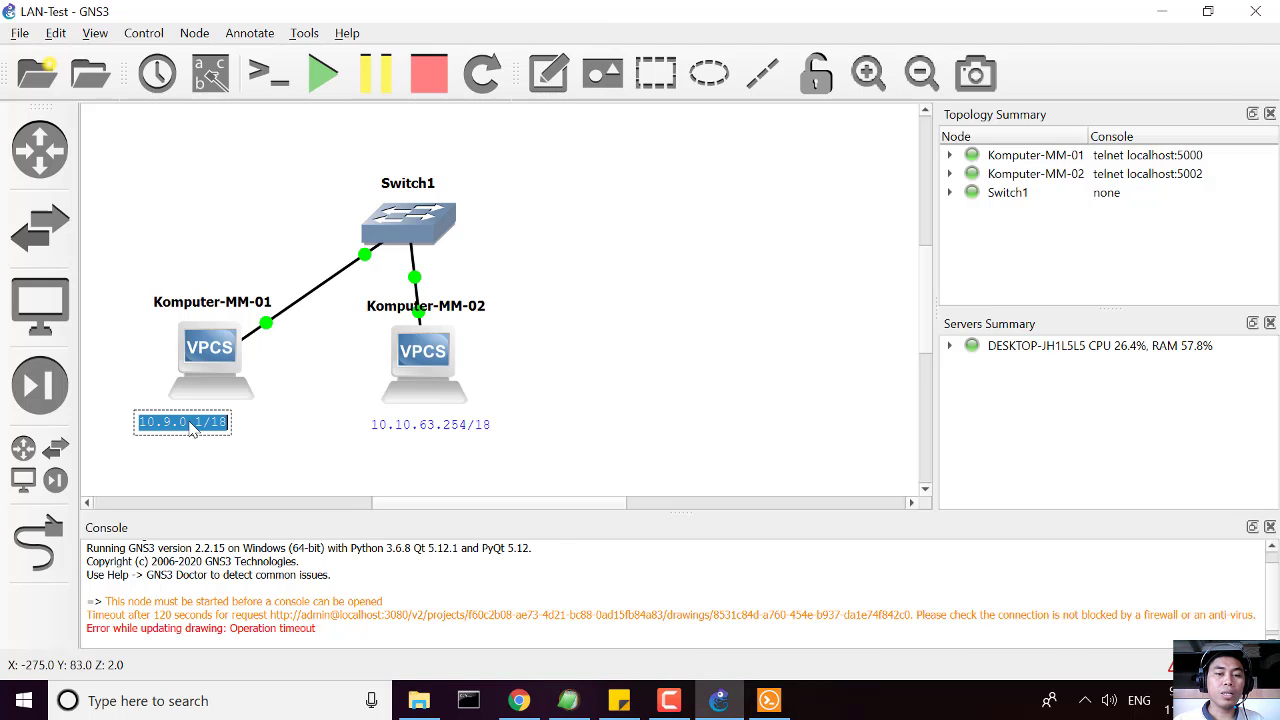
pyautogui.click(517, 701)
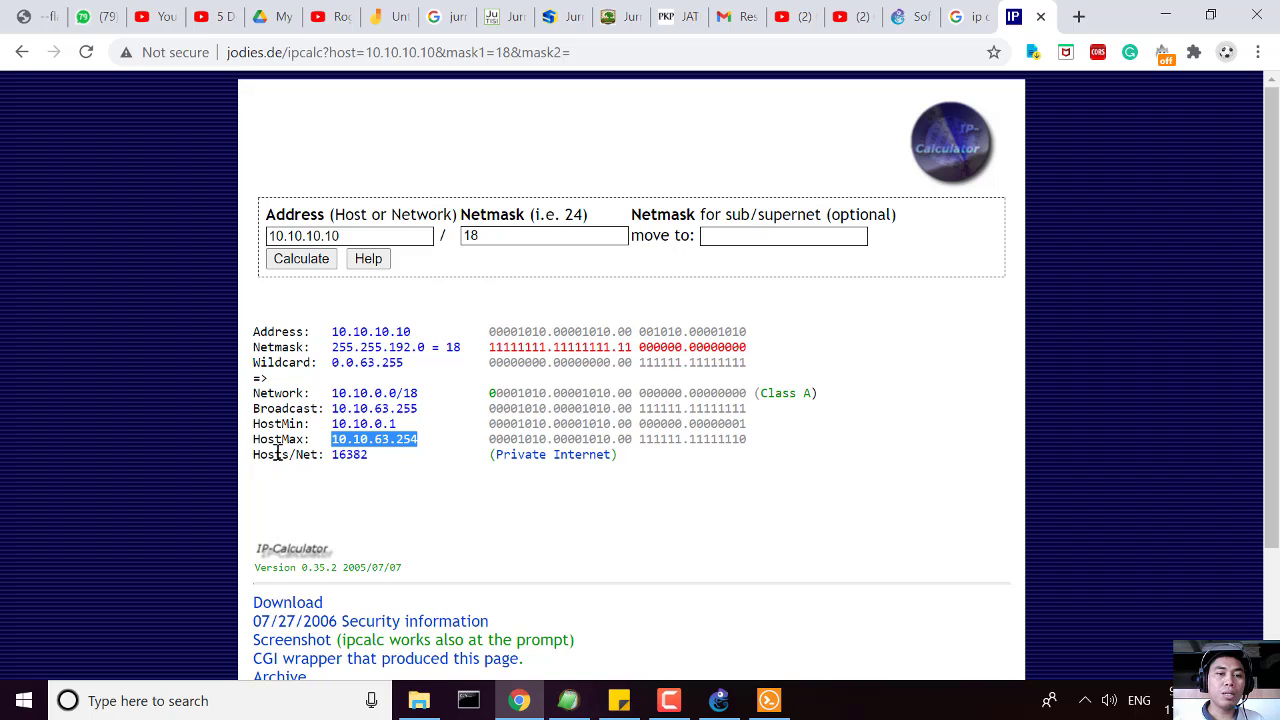
pyautogui.click(518, 701)
pyautogui.doubleClick(193, 430)
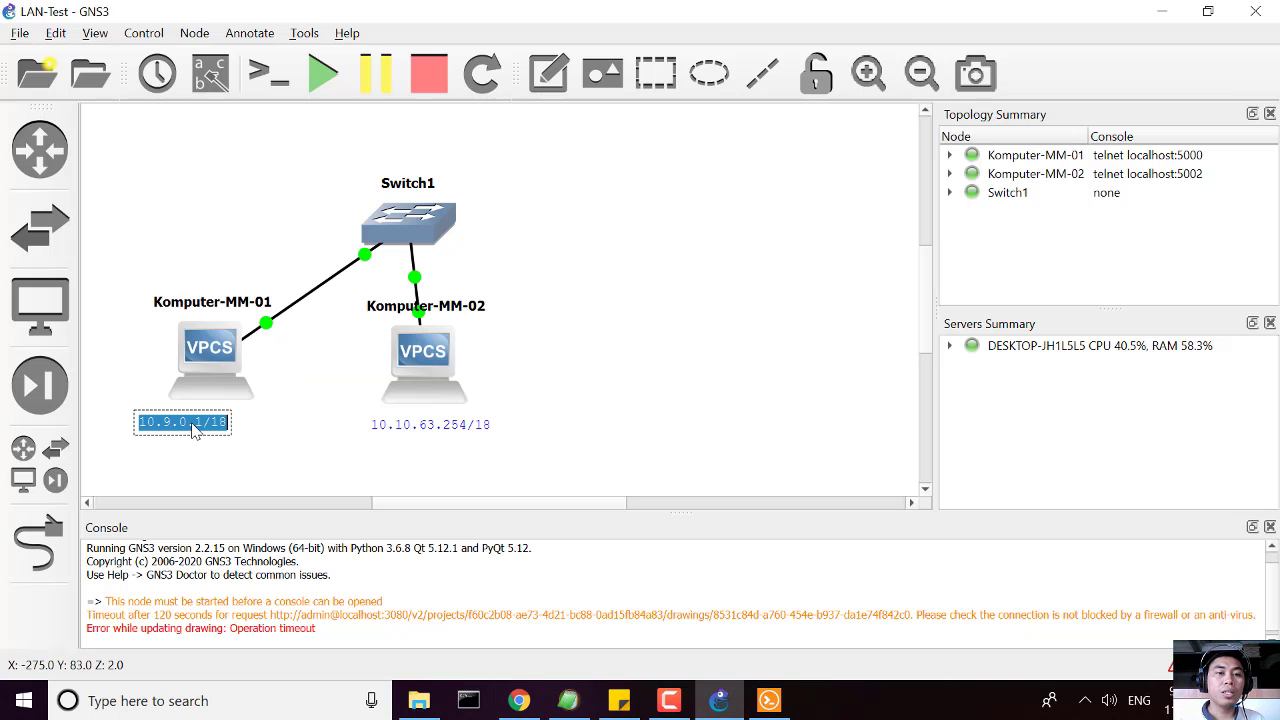
pyautogui.click(195, 426)
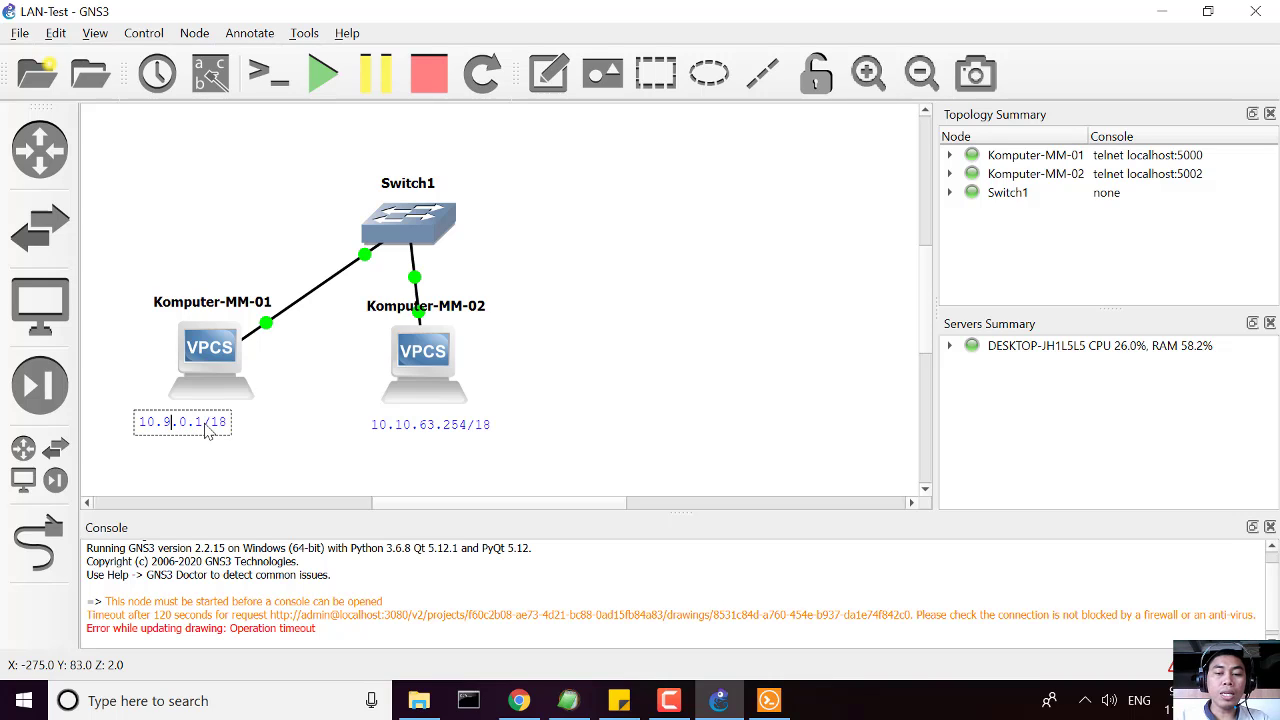
pyautogui.press('BackSpace')
pyautogui.write('10')
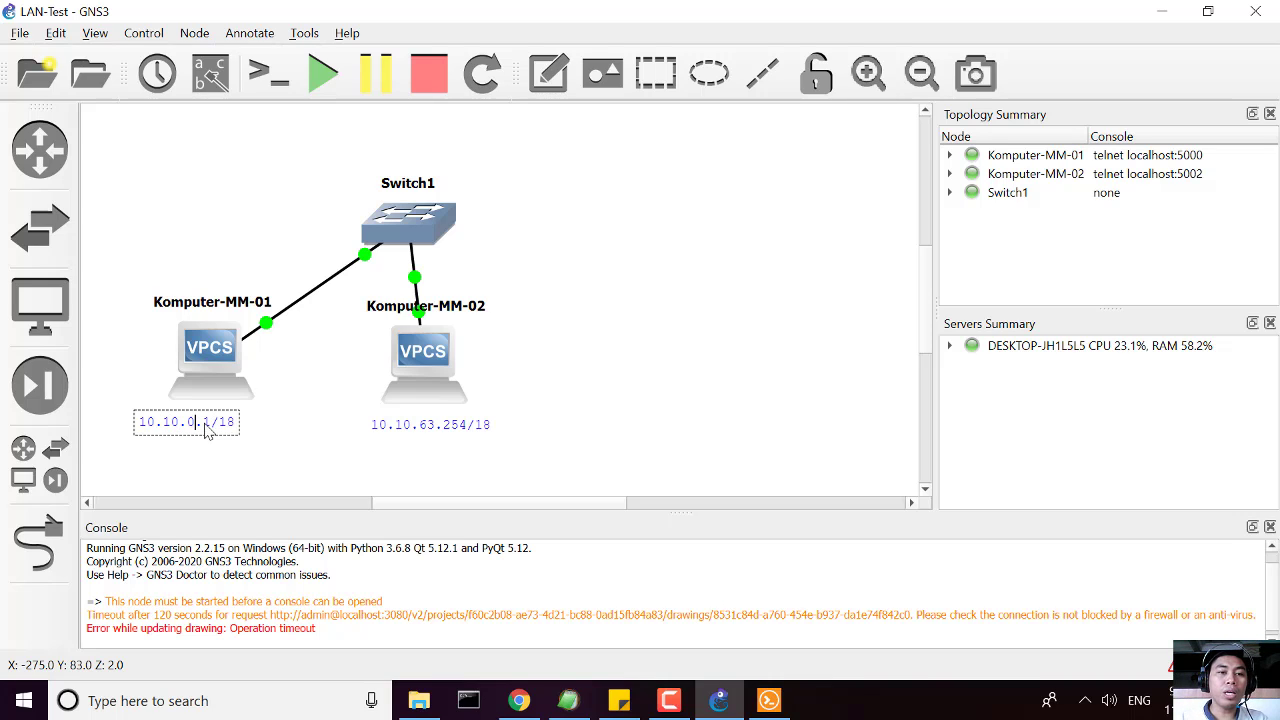
pyautogui.press('BackSpace')
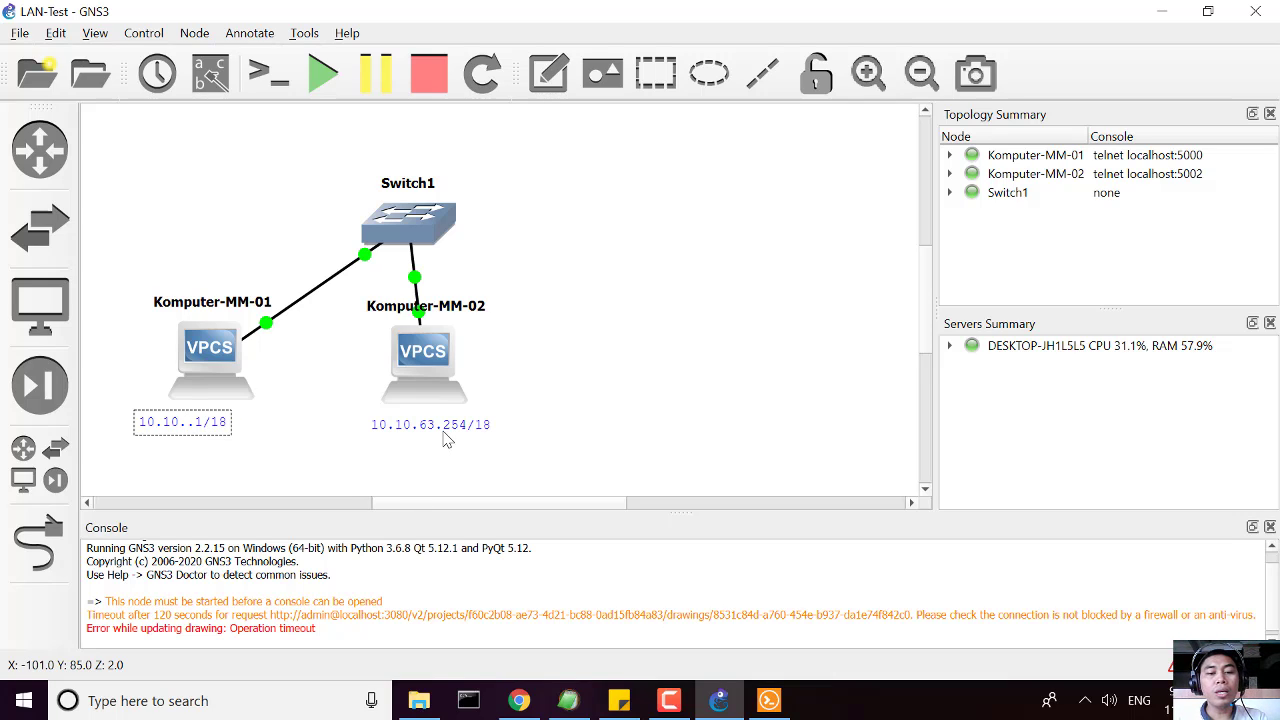
pyautogui.write('45')
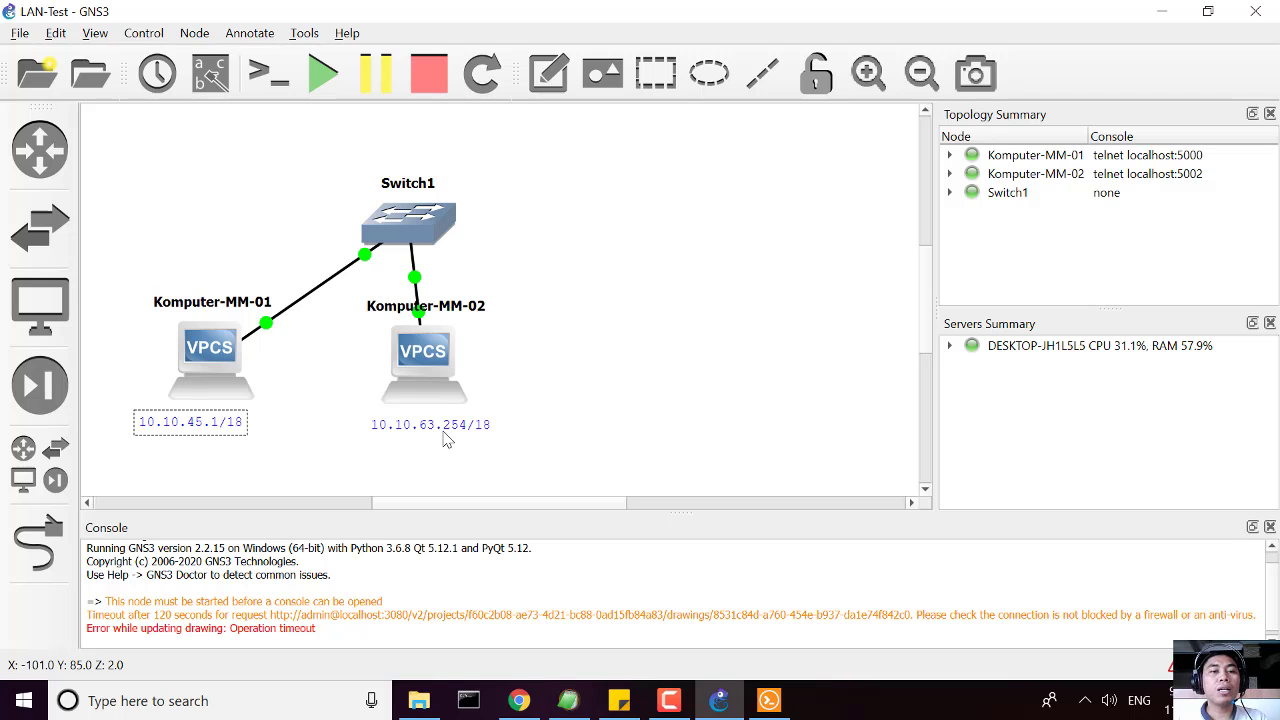
pyautogui.click(218, 423)
pyautogui.press('BackSpace')
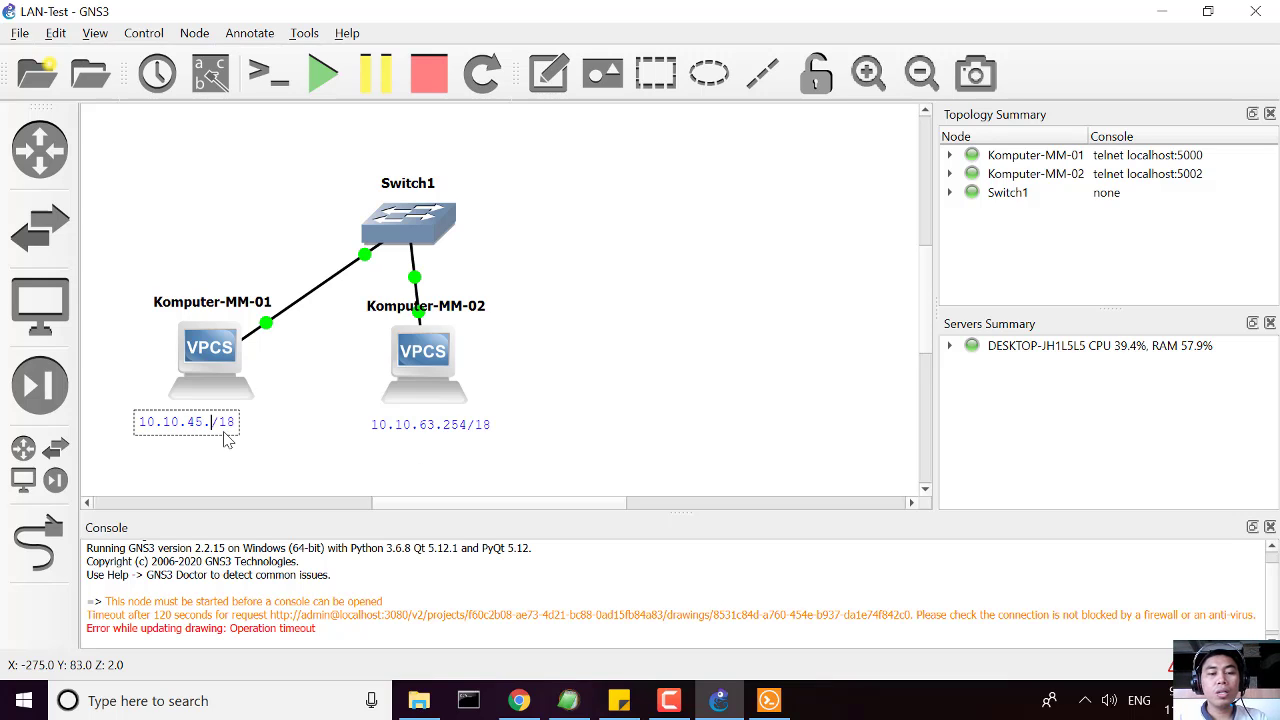
pyautogui.write('234')
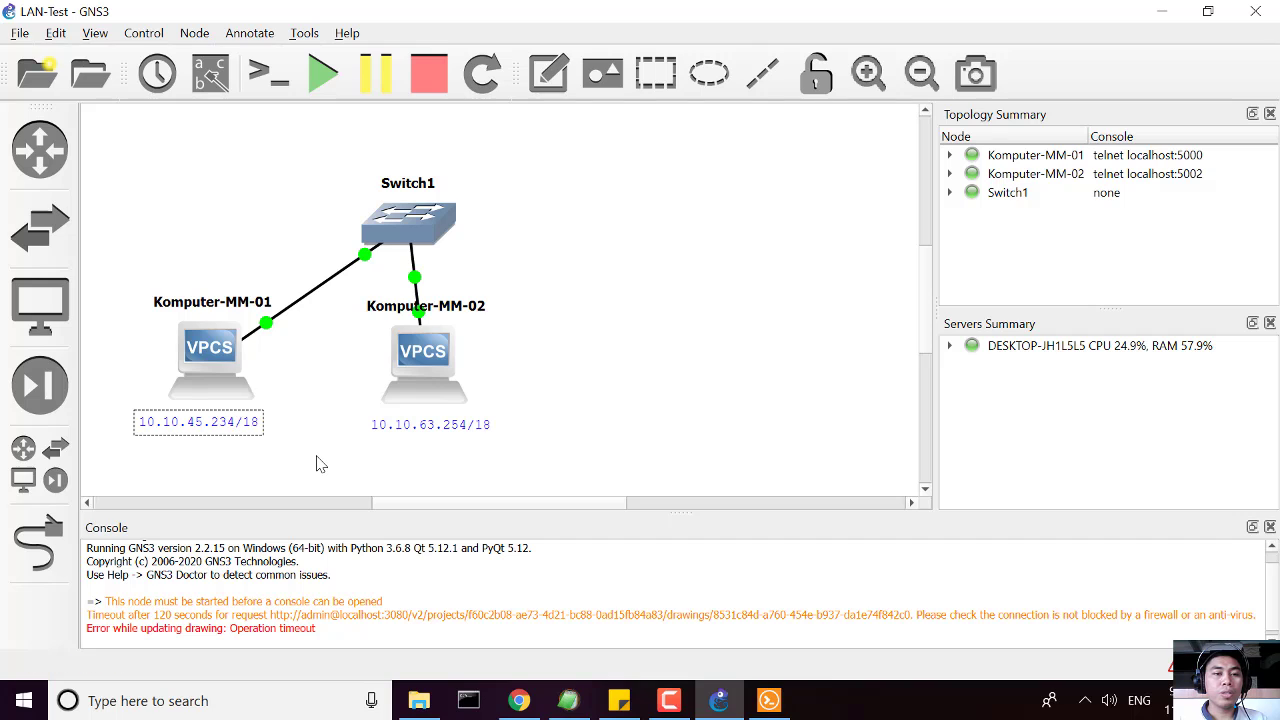
# Copy the label's address 10.10.45.234/18 and assign it to Komputer-MM-01 with the ip command in its terminal console.
pyautogui.doubleClick(196, 421)
pyautogui.hotkey('ctrl', 'a')
pyautogui.hotkey('ctrl', 'c')
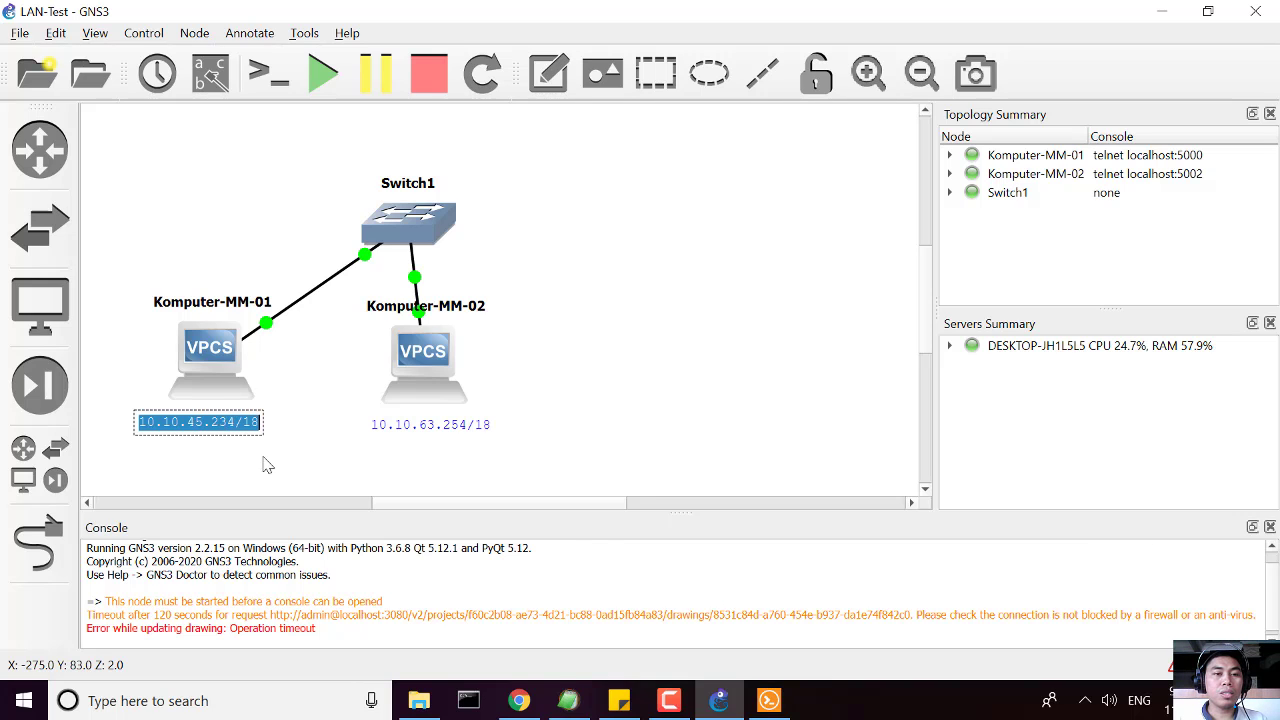
pyautogui.click(265, 459)
pyautogui.click(752, 703)
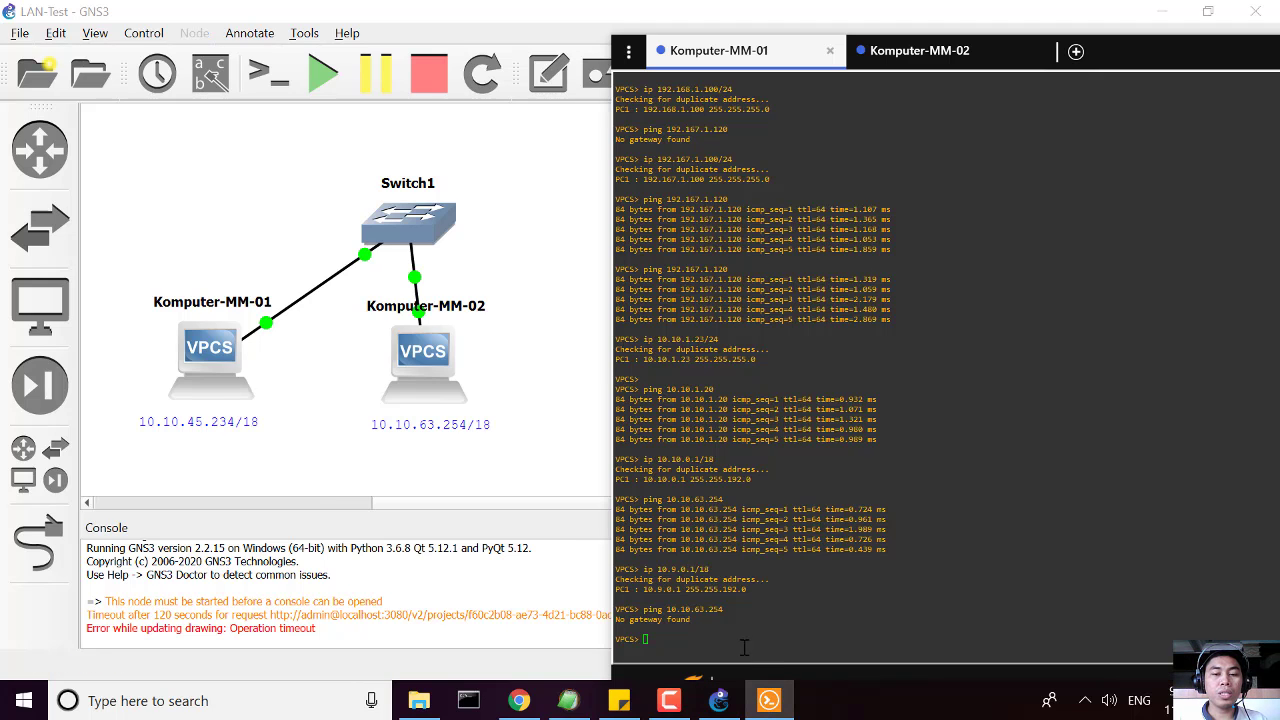
pyautogui.write('ip')
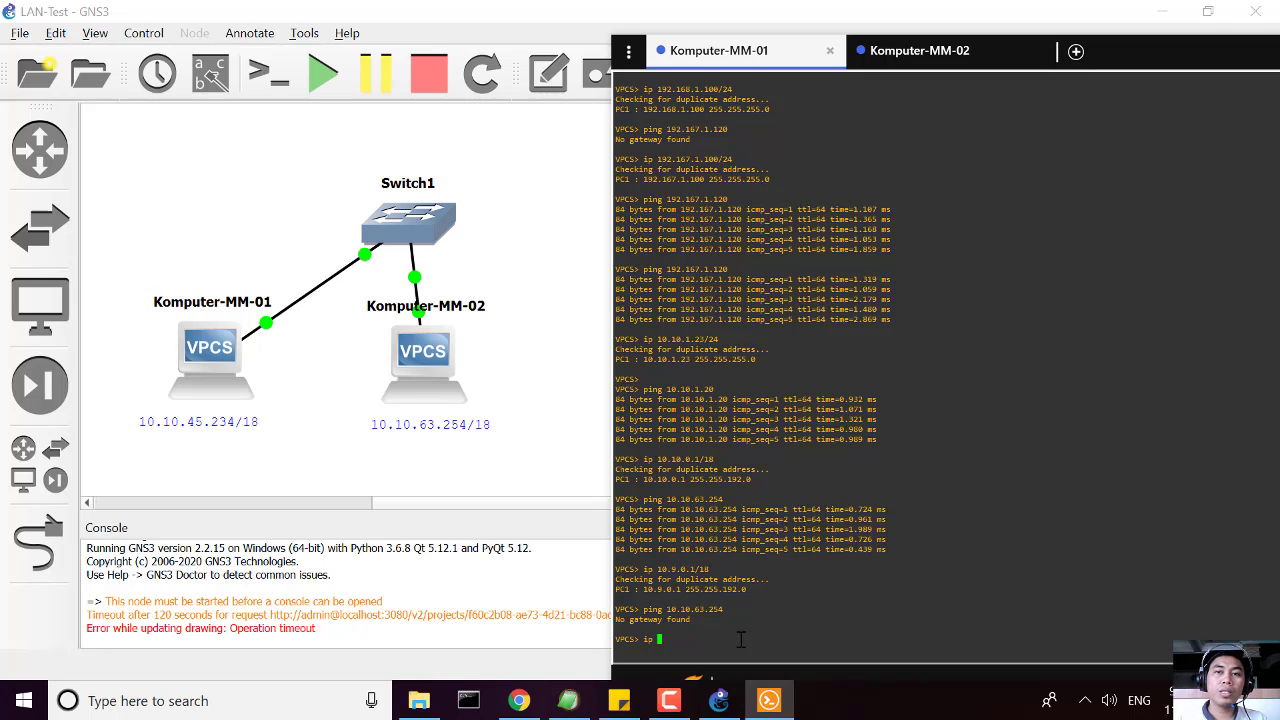
pyautogui.hotkey('ctrl', 'v')
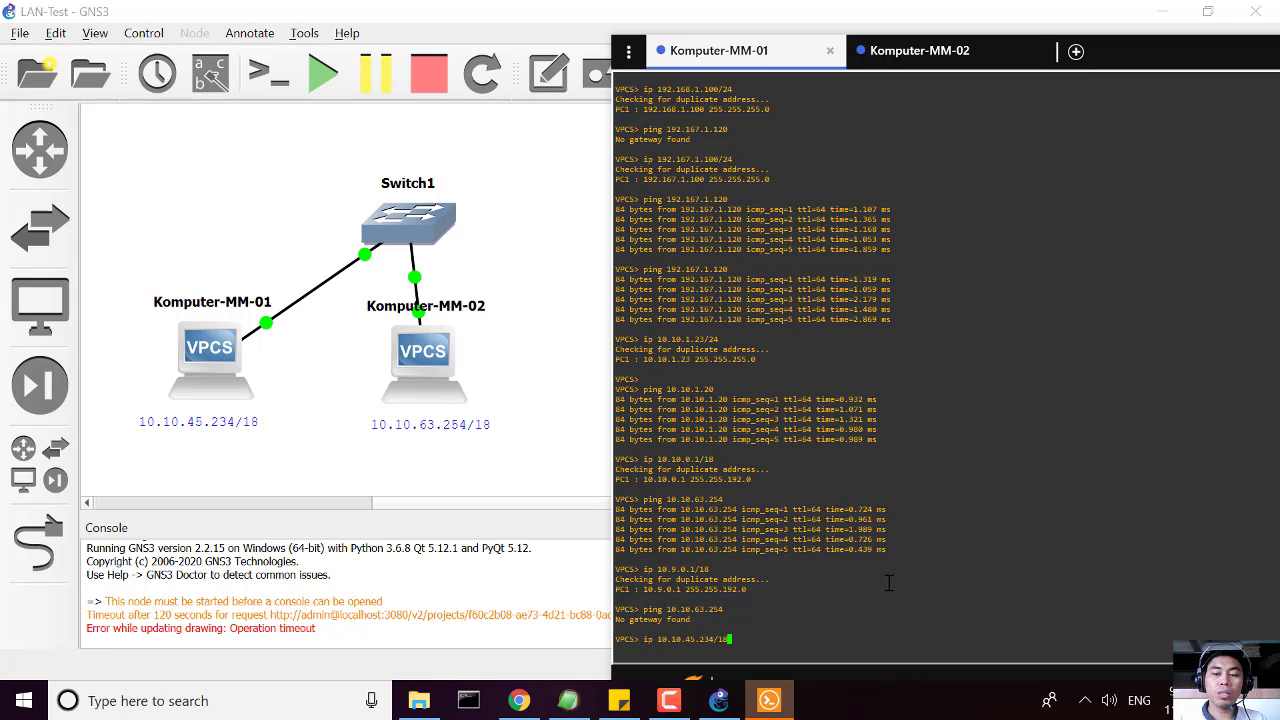
pyautogui.press('Return')
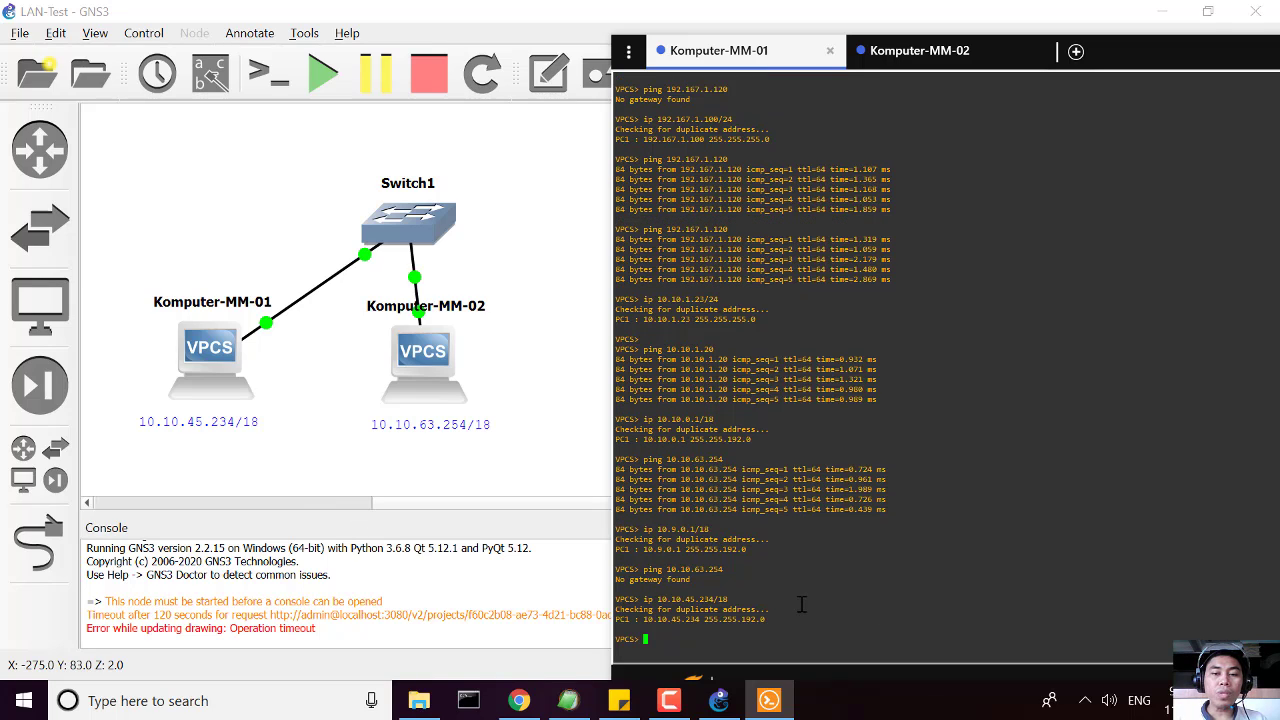
# Ping 10.10.63.254 again from the Komputer-MM-01 console to test the in-range address.
pyautogui.press('Up')
pyautogui.press('Up')
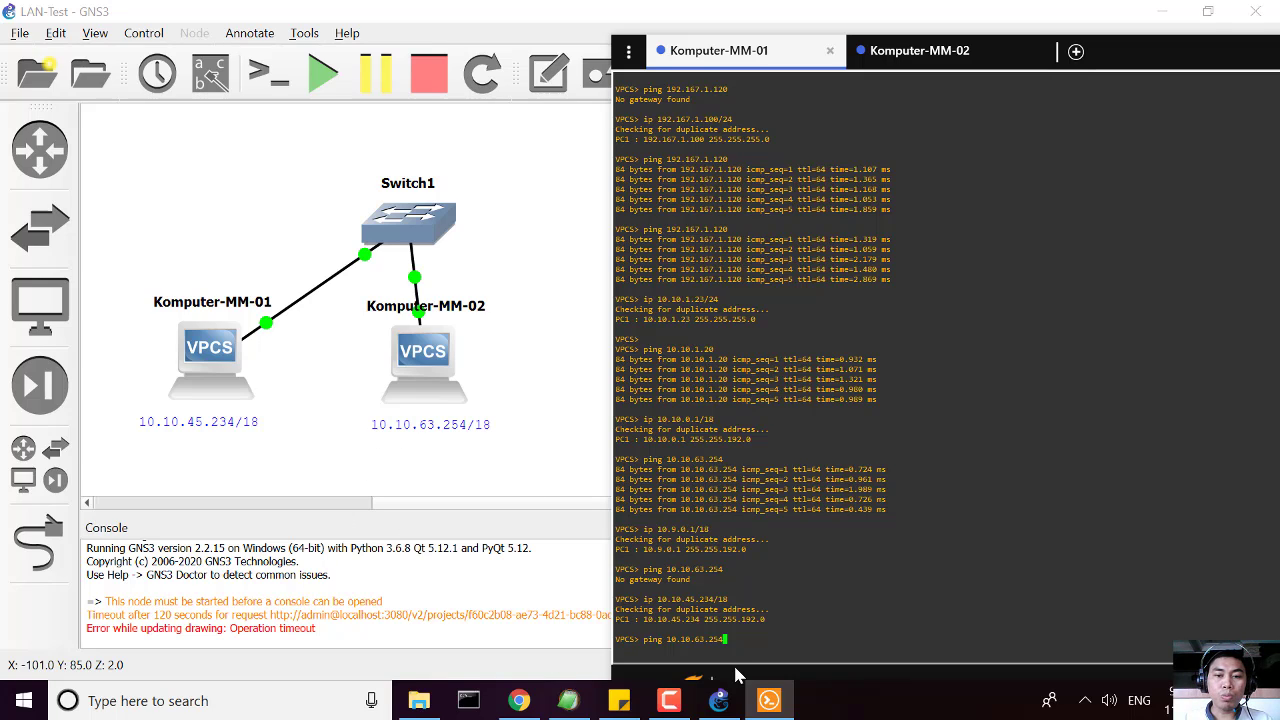
pyautogui.press('Return')
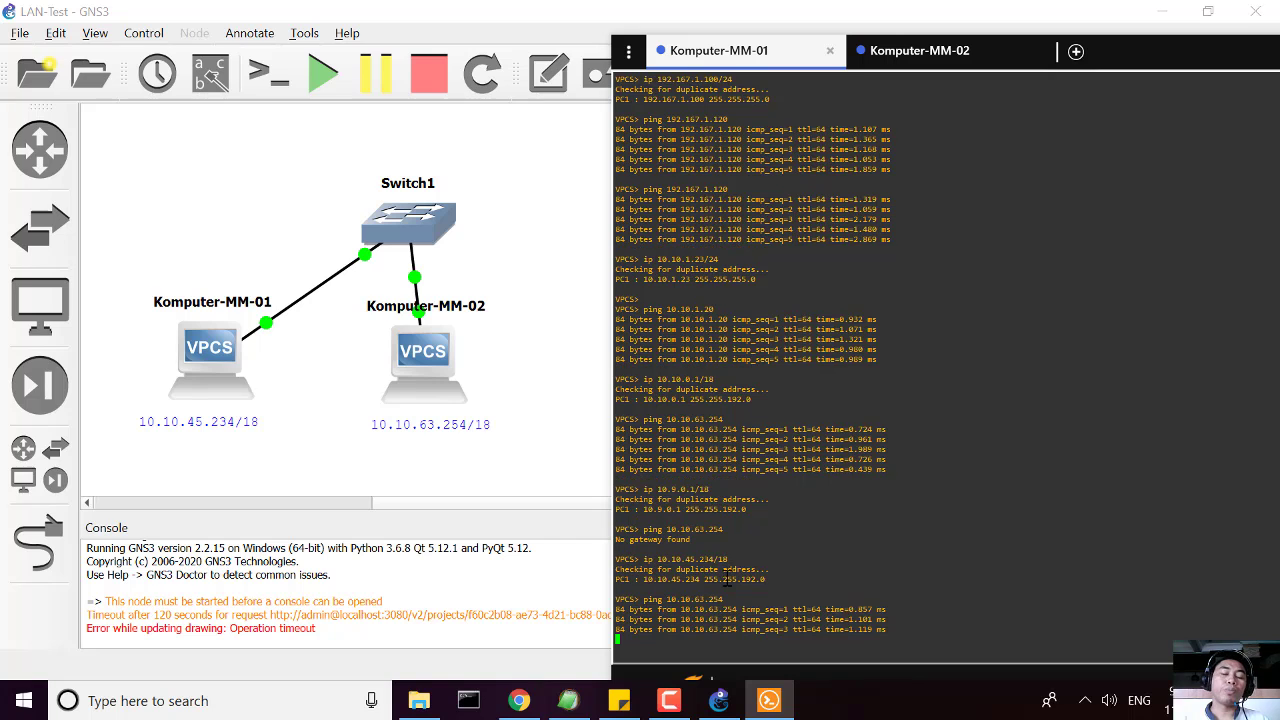
# Switch to the IP calculator in Chrome, calculate the network for 99.100.101.102 with netmask 18, and highlight the HostMax address.
pyautogui.click(530, 707)
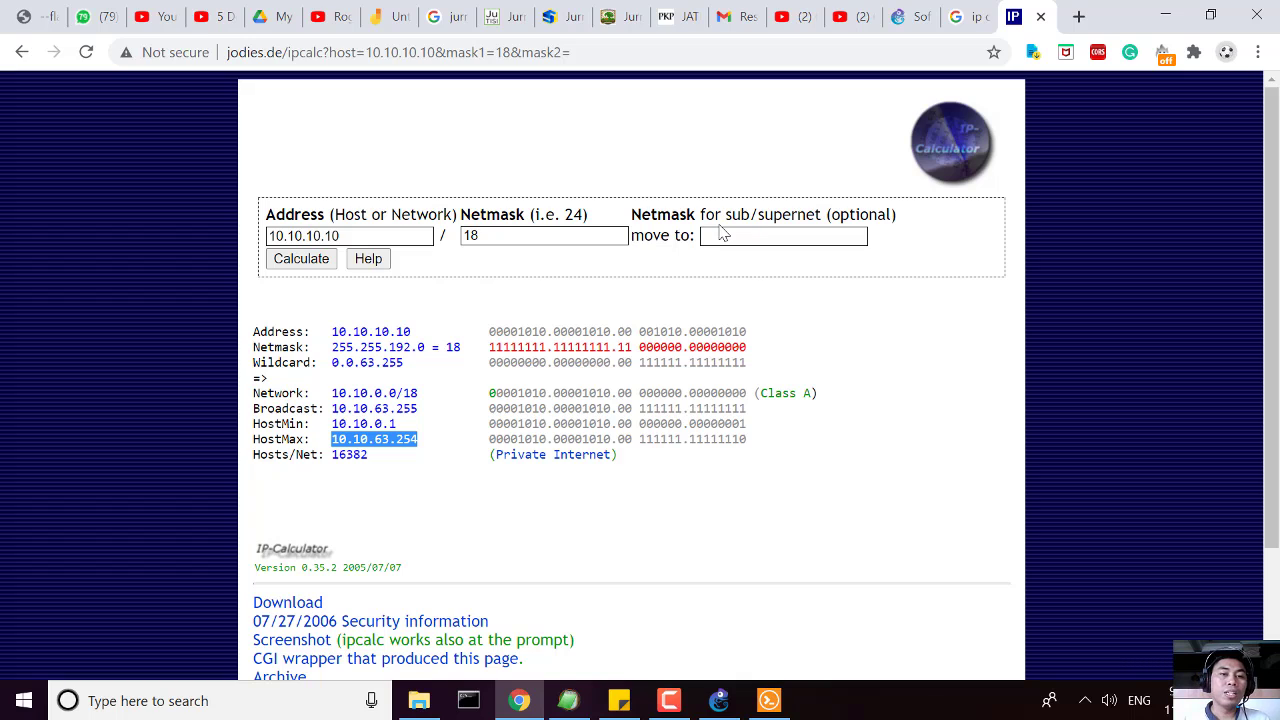
pyautogui.click(445, 534)
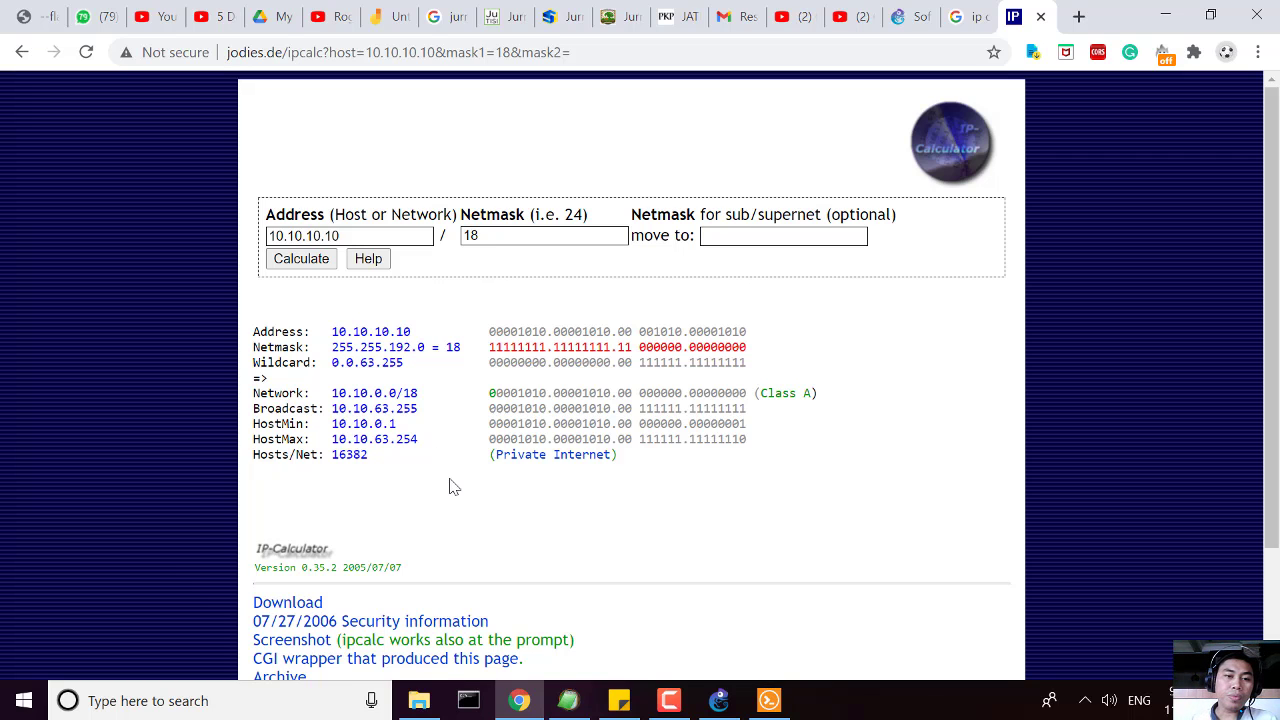
pyautogui.scroll(-2, 450, 485)
pyautogui.scroll(2, 451, 468)
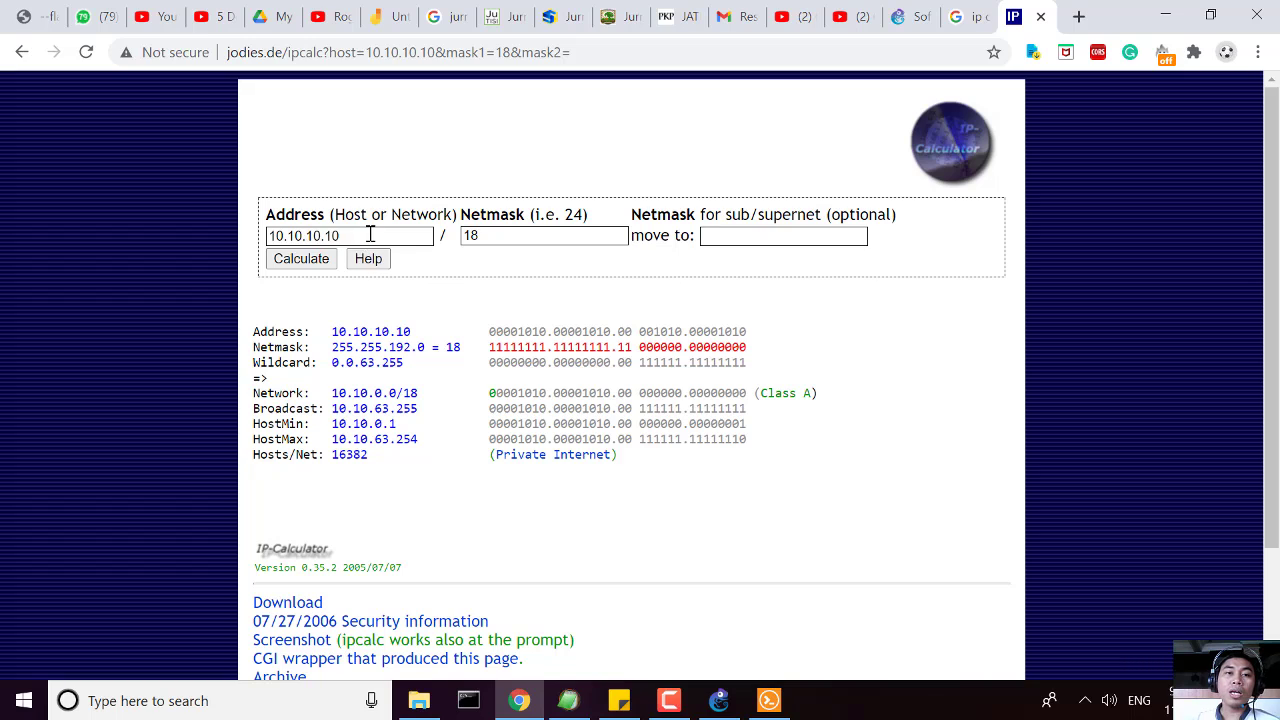
pyautogui.moveTo(371, 231); pyautogui.dragTo(262, 250)
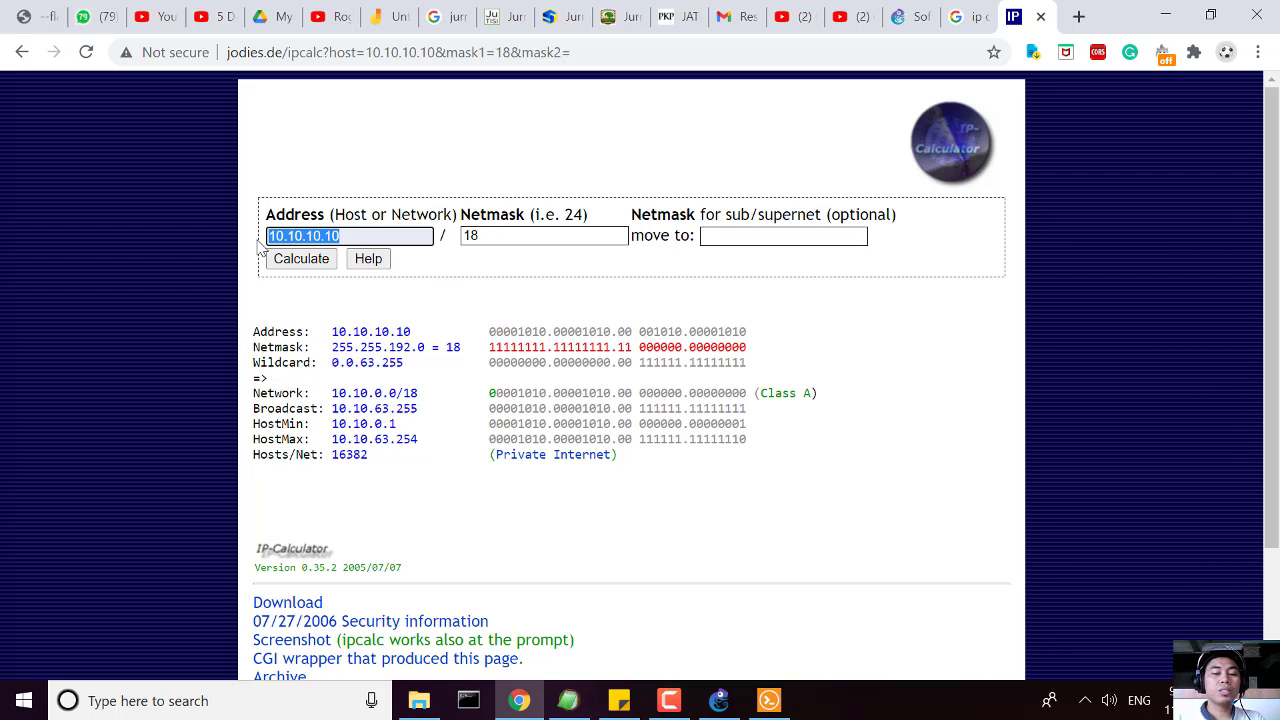
pyautogui.write('100')
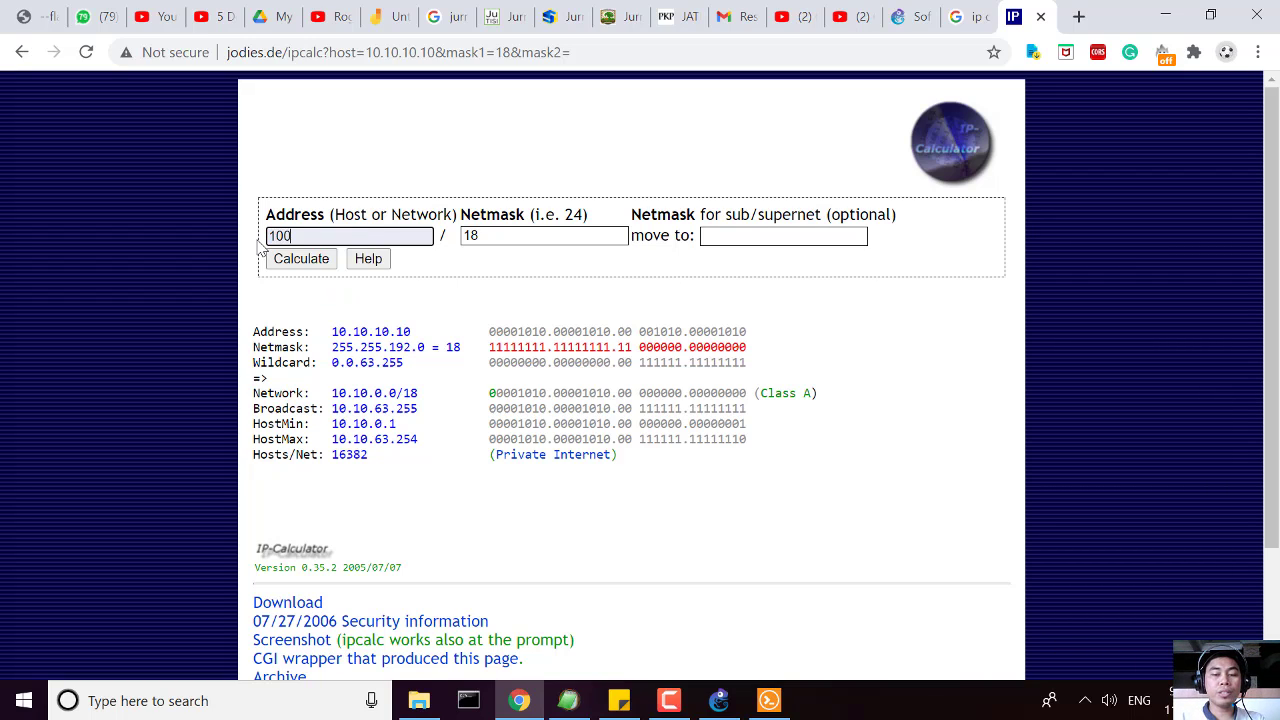
pyautogui.write('.100')
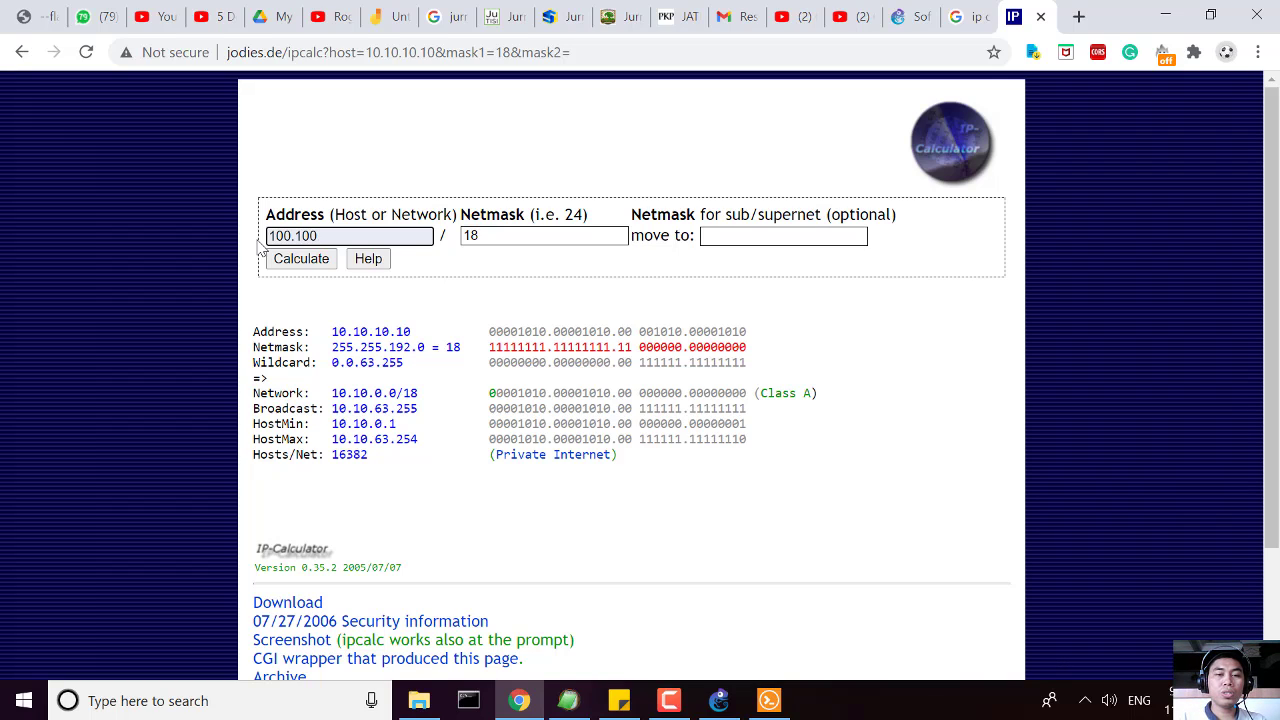
pyautogui.press('BackSpace')
pyautogui.press('BackSpace')
pyautogui.press('BackSpace')
pyautogui.press('BackSpace')
pyautogui.press('BackSpace')
pyautogui.press('BackSpace')
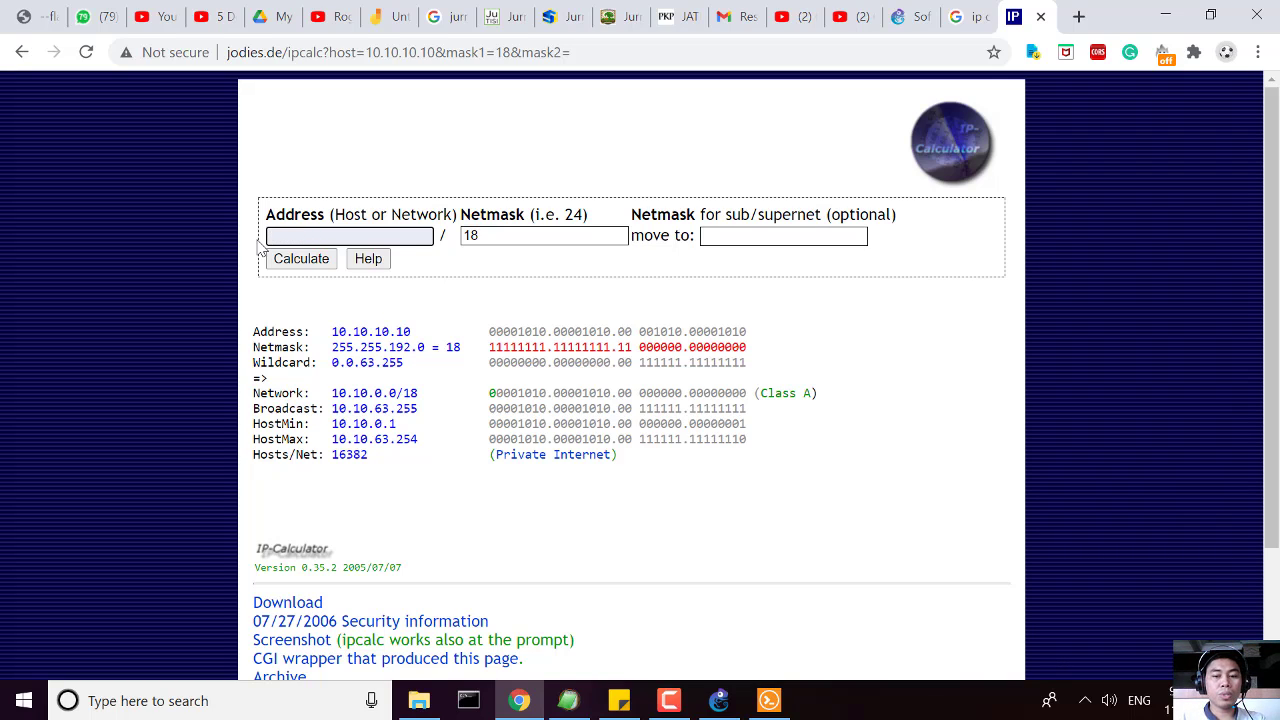
pyautogui.write('99.')
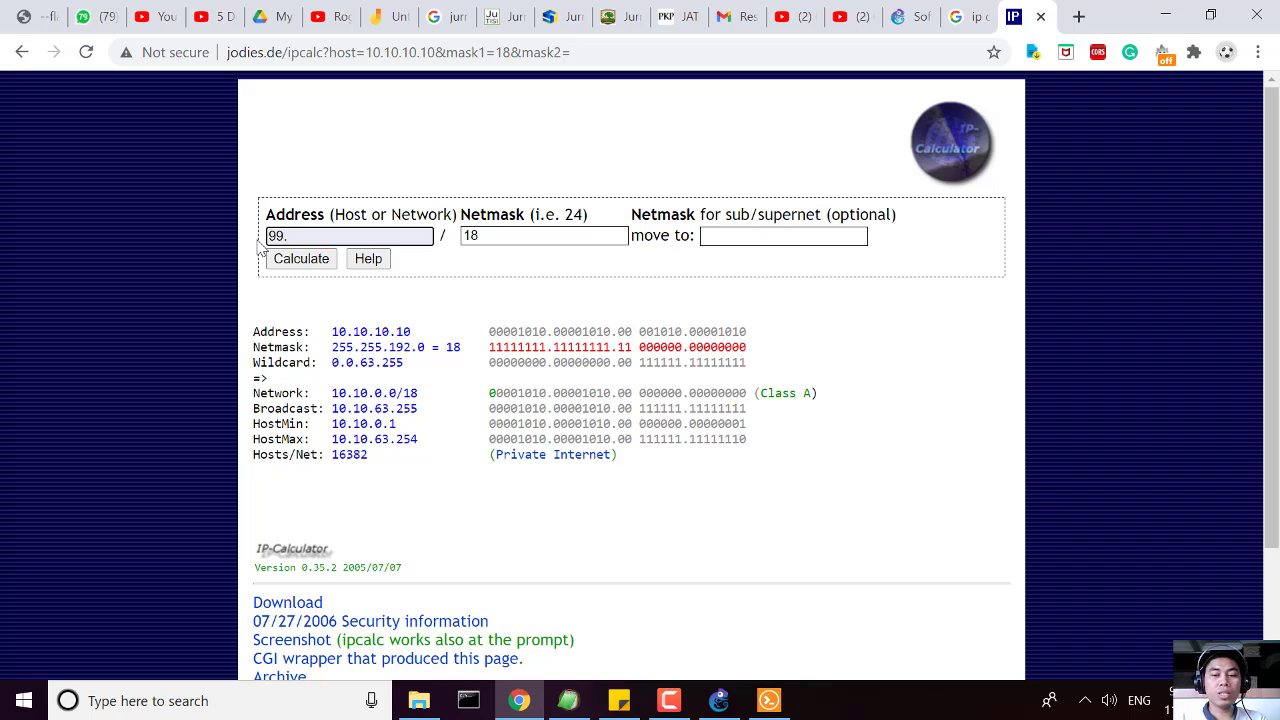
pyautogui.write('100.10')
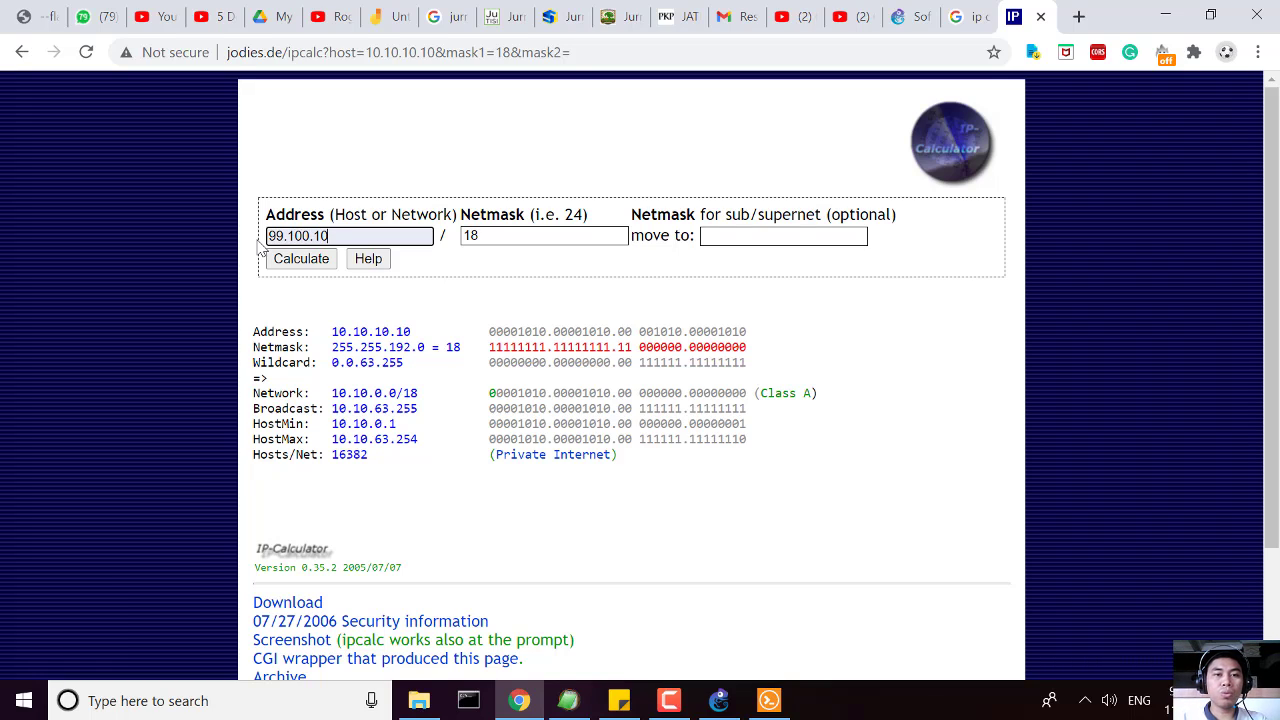
pyautogui.write('1')
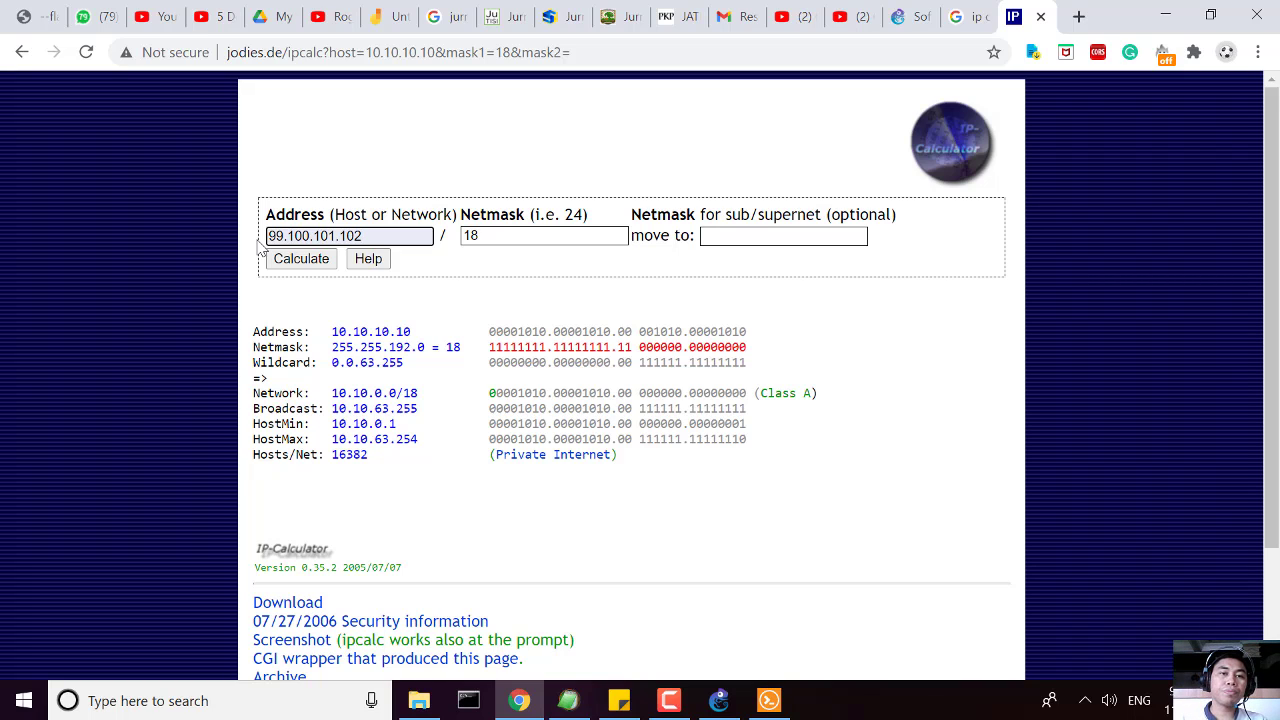
pyautogui.write('.102')
pyautogui.click(310, 258)
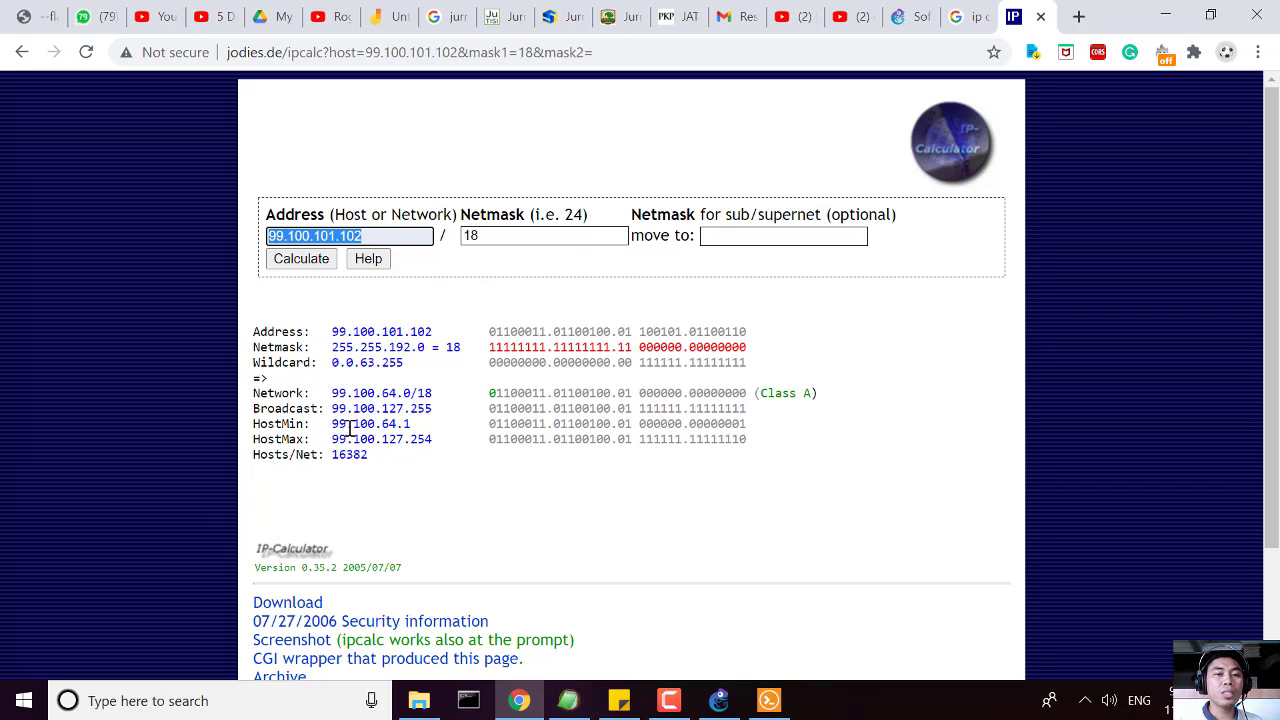
pyautogui.moveTo(331, 424); pyautogui.dragTo(310, 446)
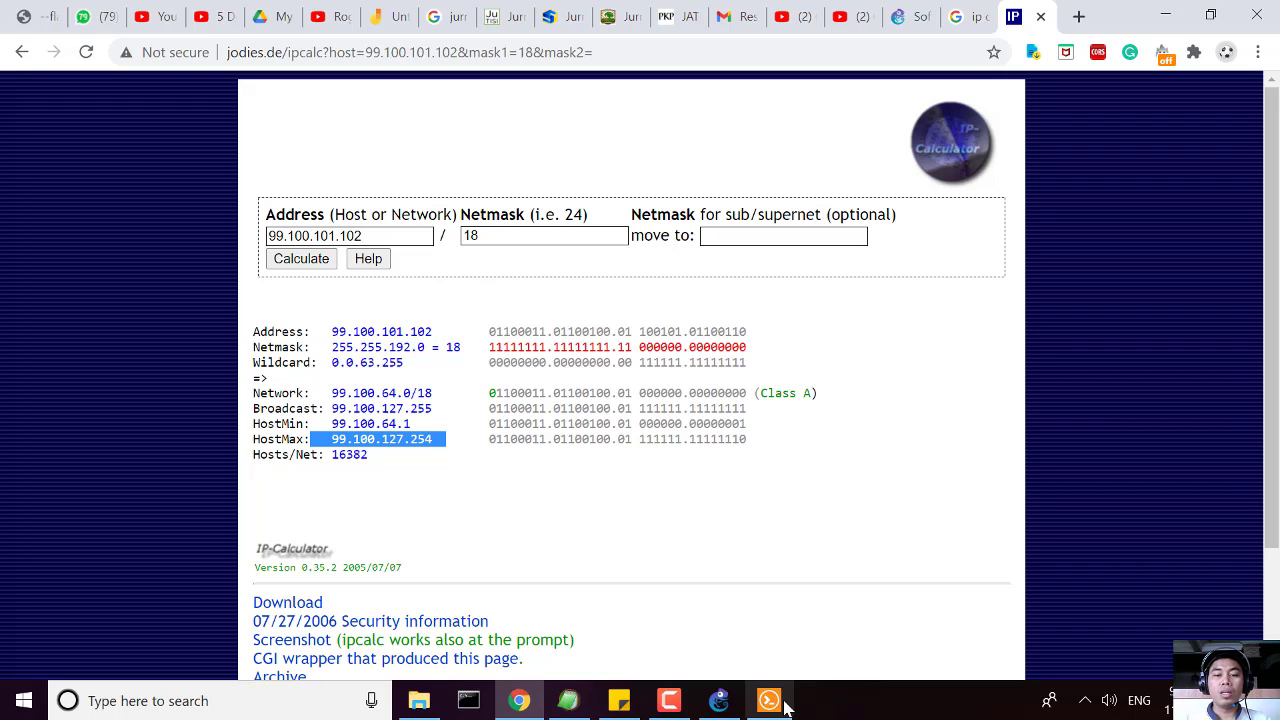
# Switch to GNS3 and add a new VPCS computer from the full device list beside Komputer-MM-02.
pyautogui.click(719, 700)
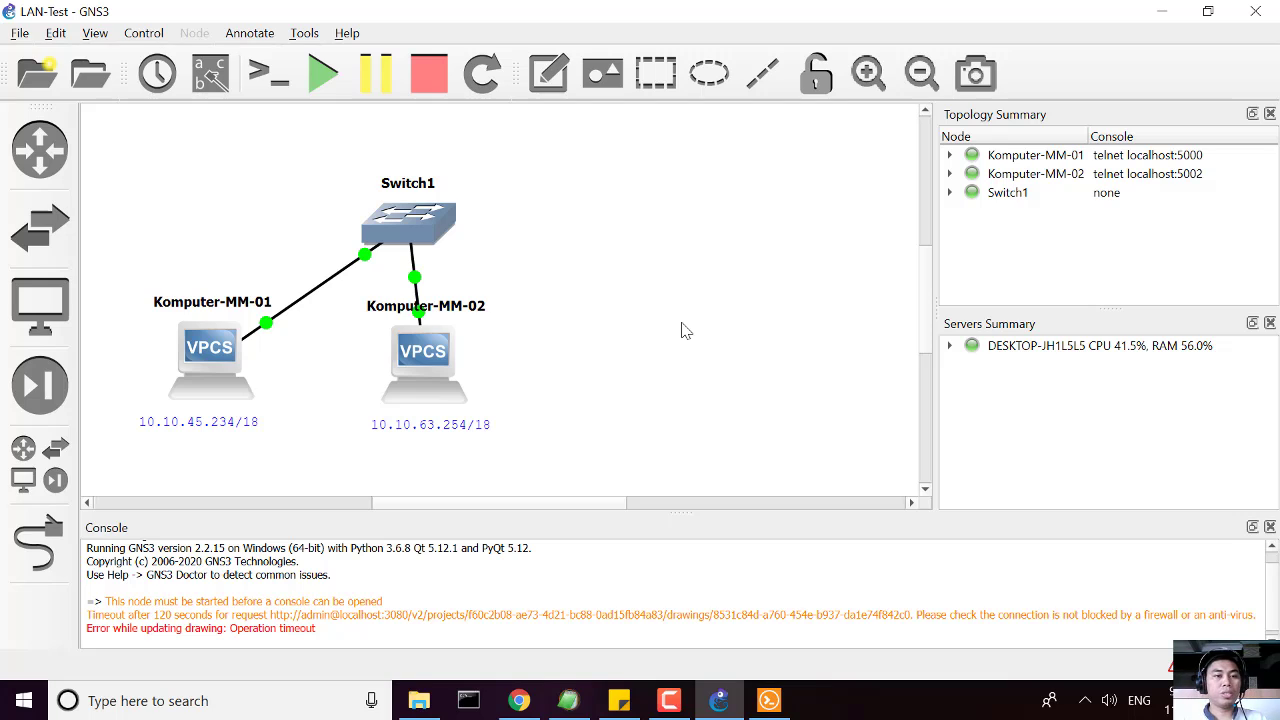
pyautogui.click(33, 476)
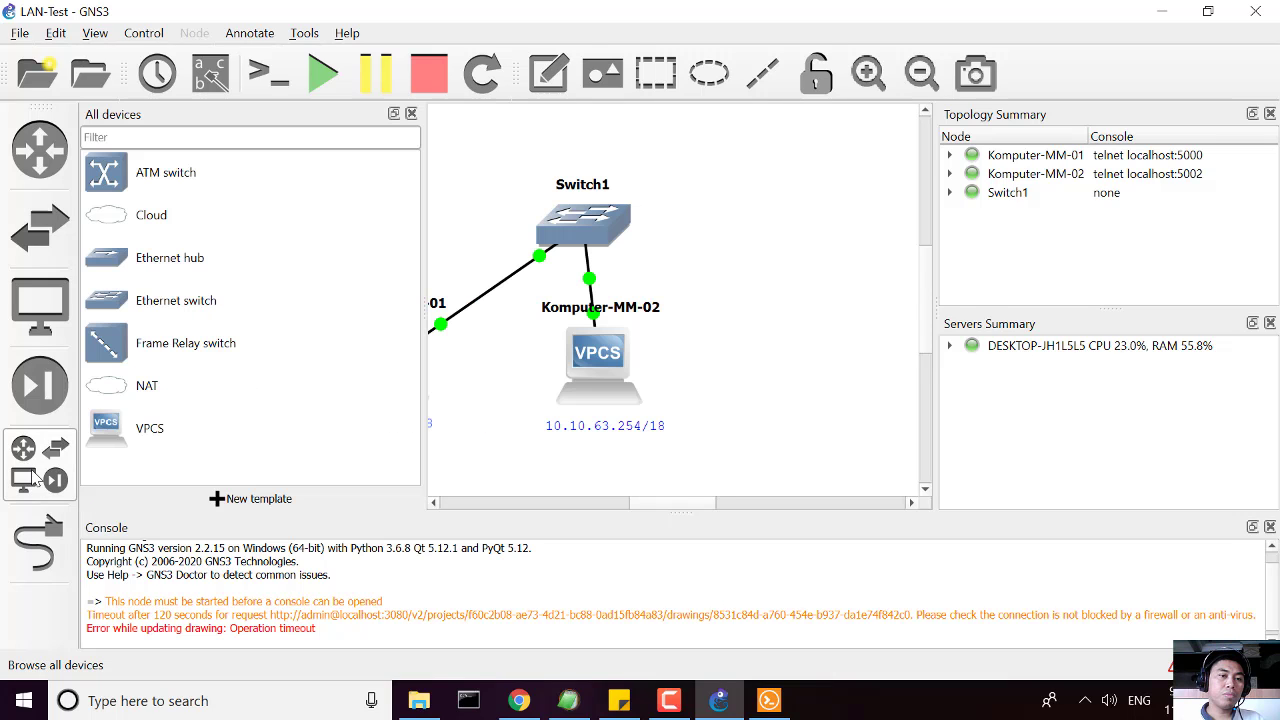
pyautogui.click(140, 437)
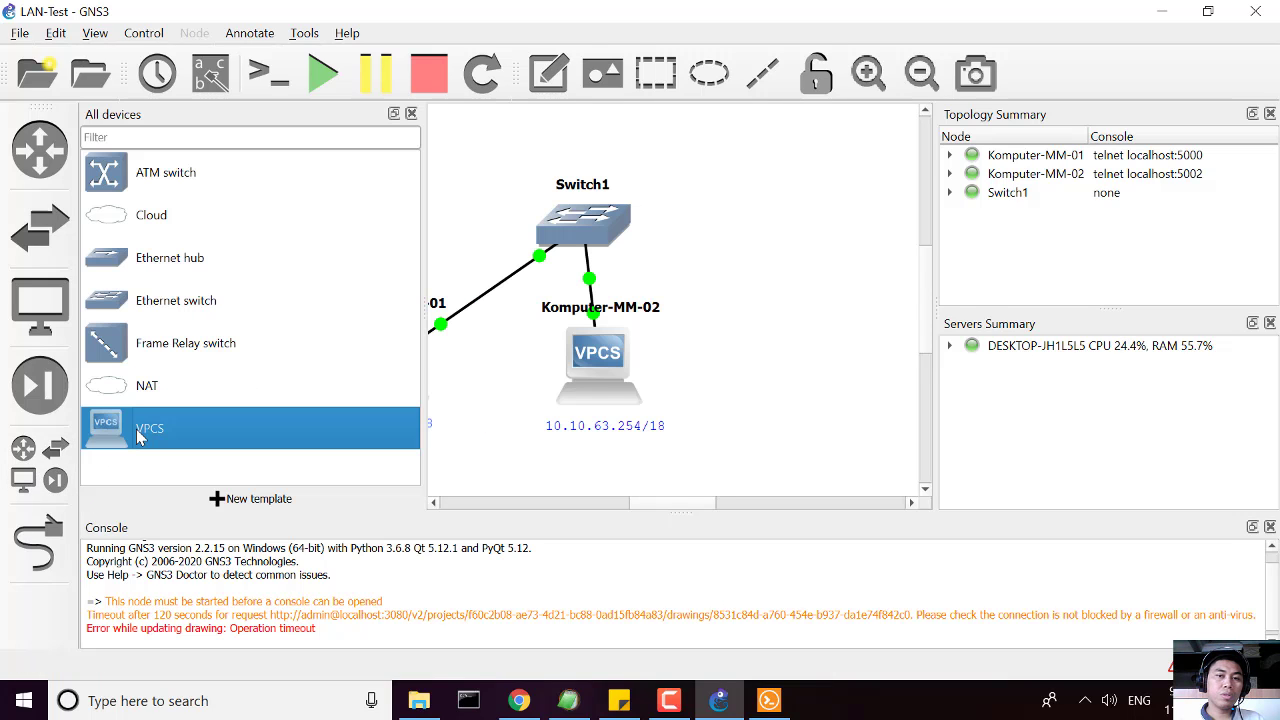
pyautogui.moveTo(138, 437); pyautogui.dragTo(780, 310)
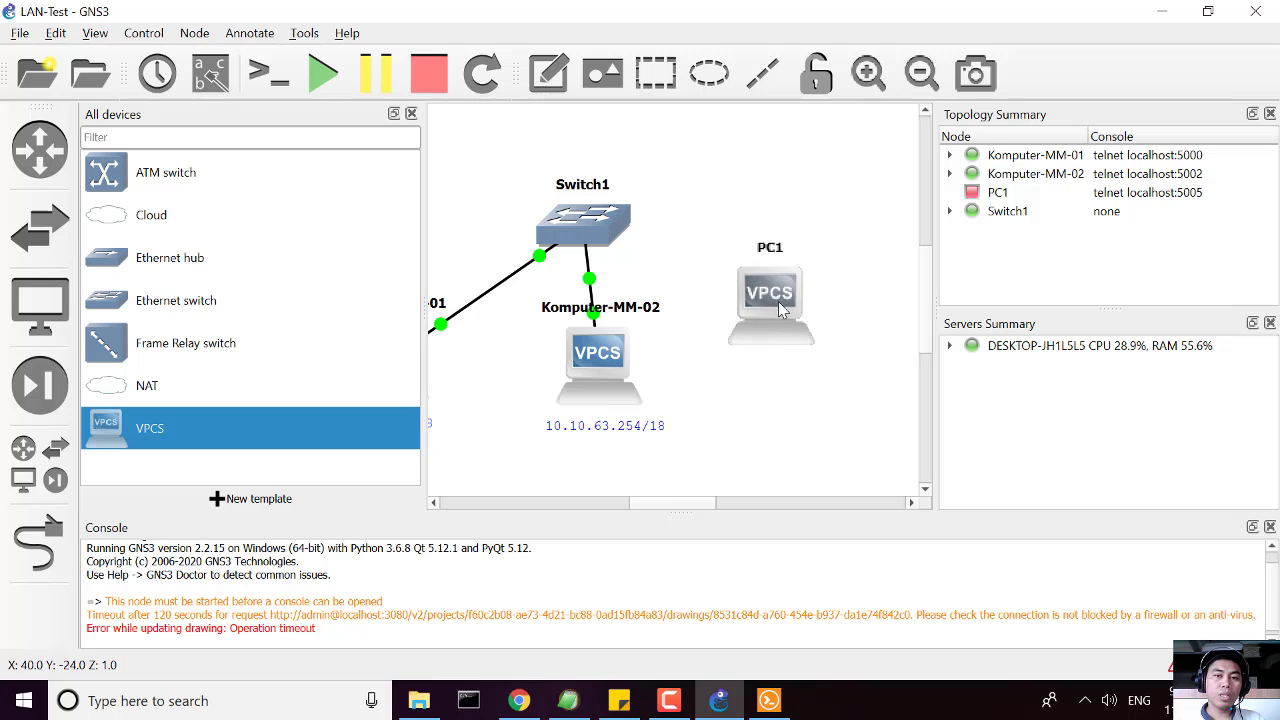
# Change the new VPCS computer's hostname to Komputer-MM-03.
pyautogui.doubleClick(770, 251)
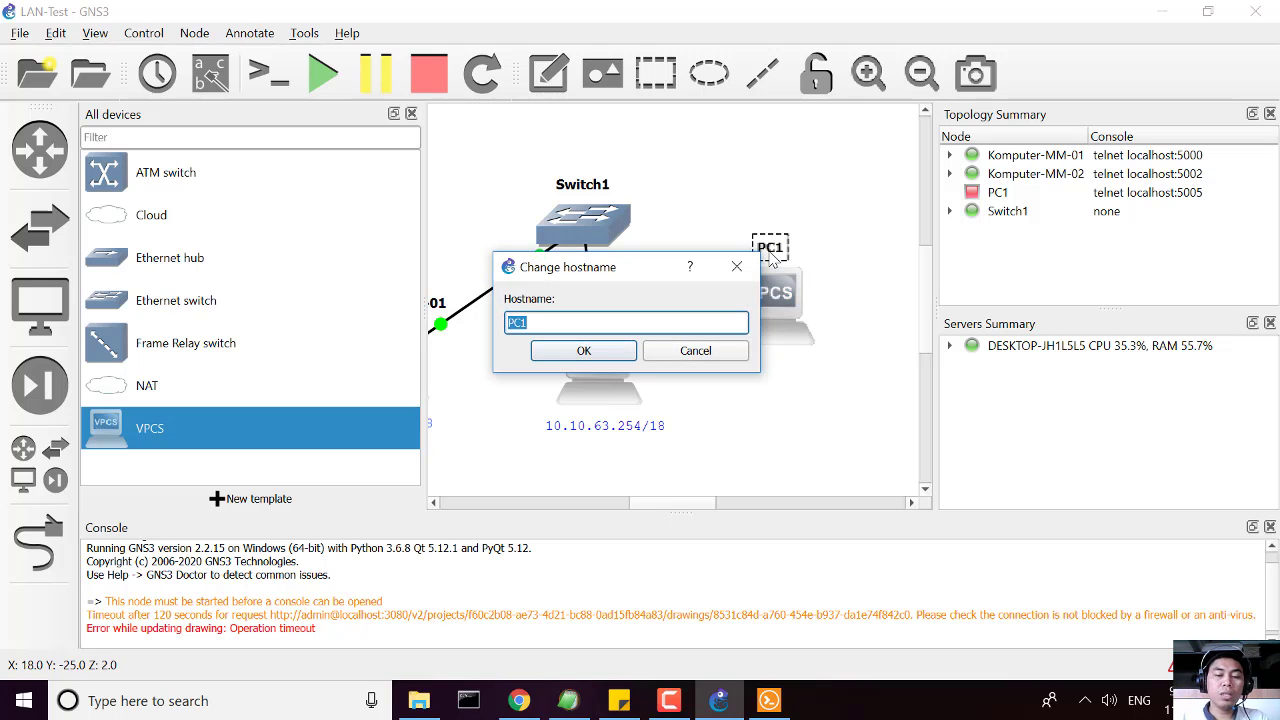
pyautogui.write('Kompute')
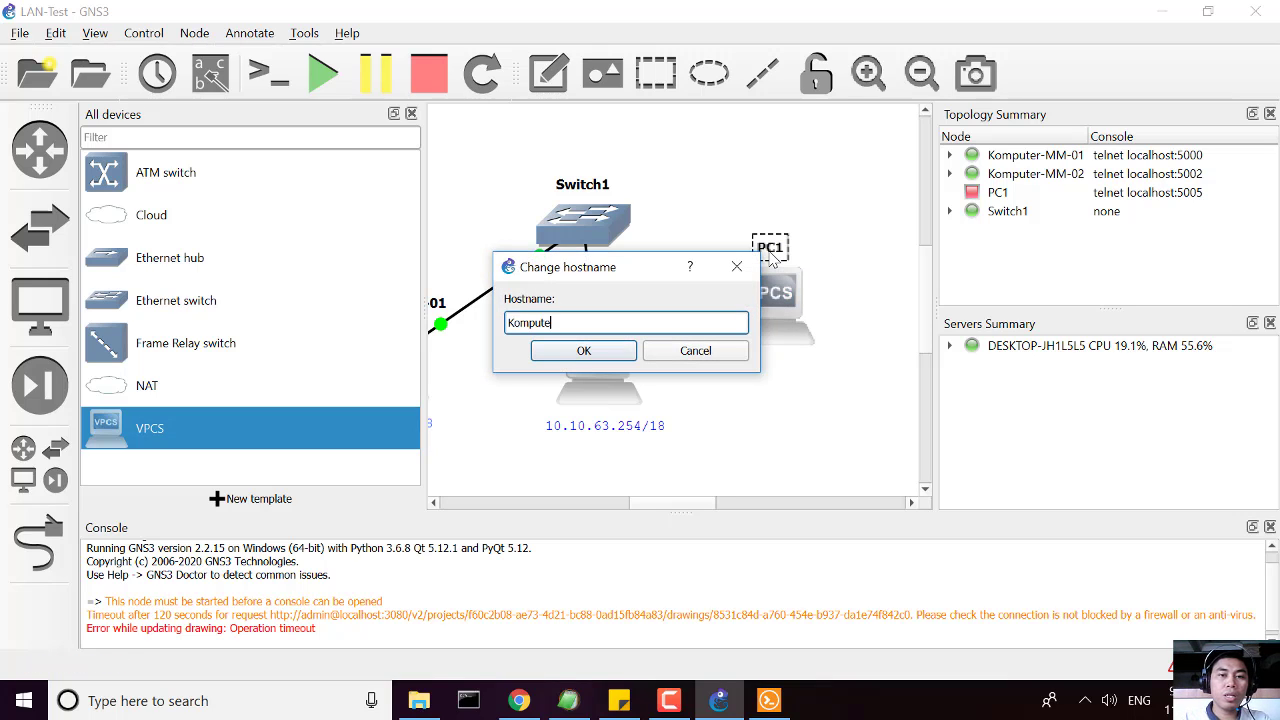
pyautogui.write('r M')
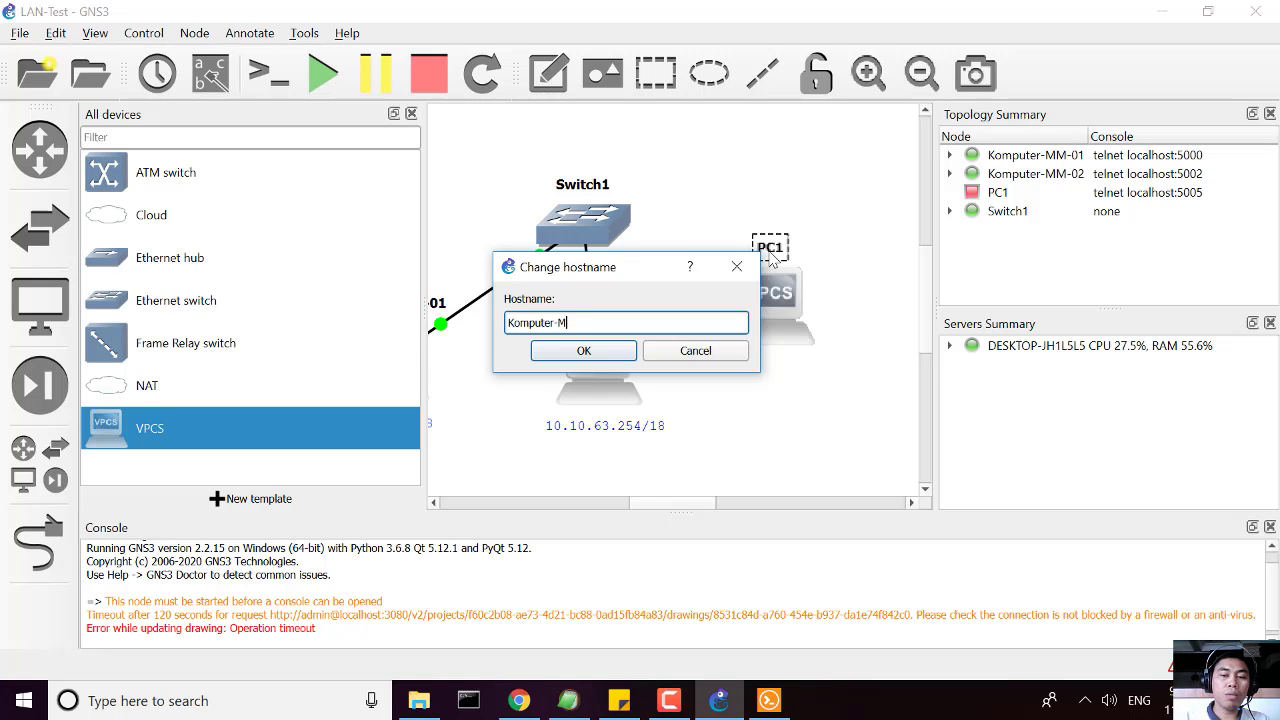
pyautogui.write('M-03')
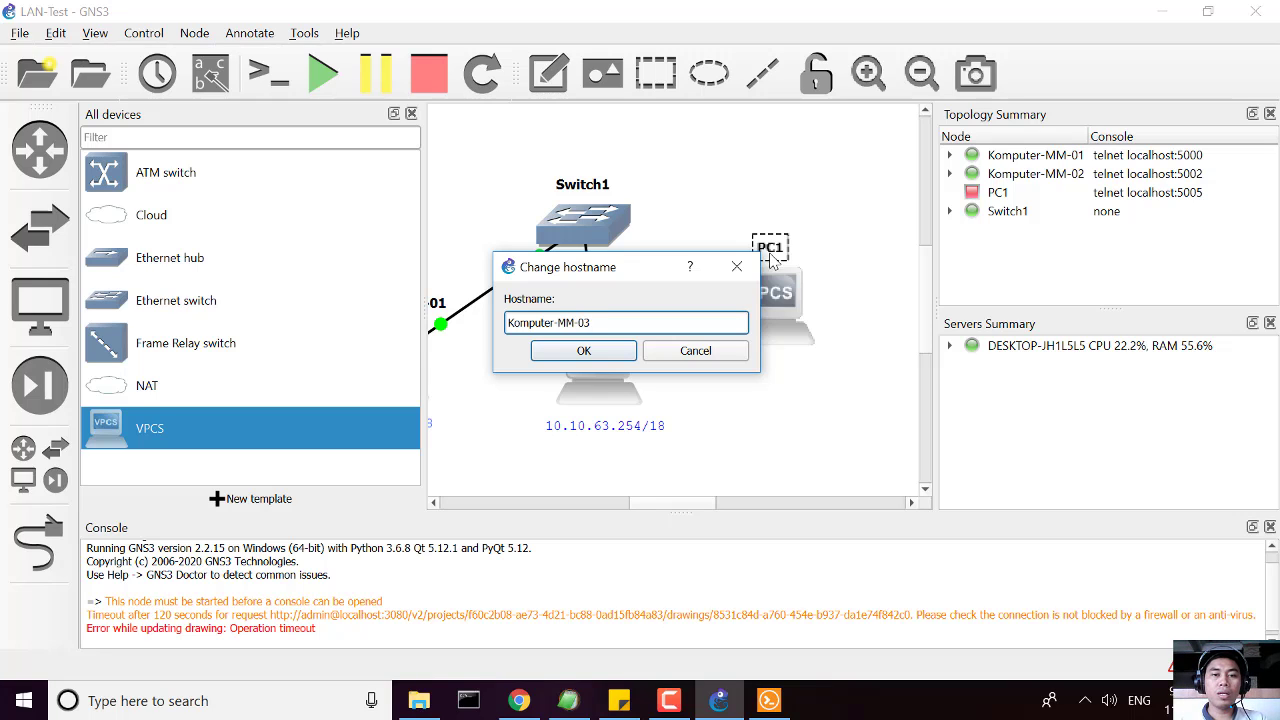
pyautogui.click(578, 351)
pyautogui.click(805, 398)
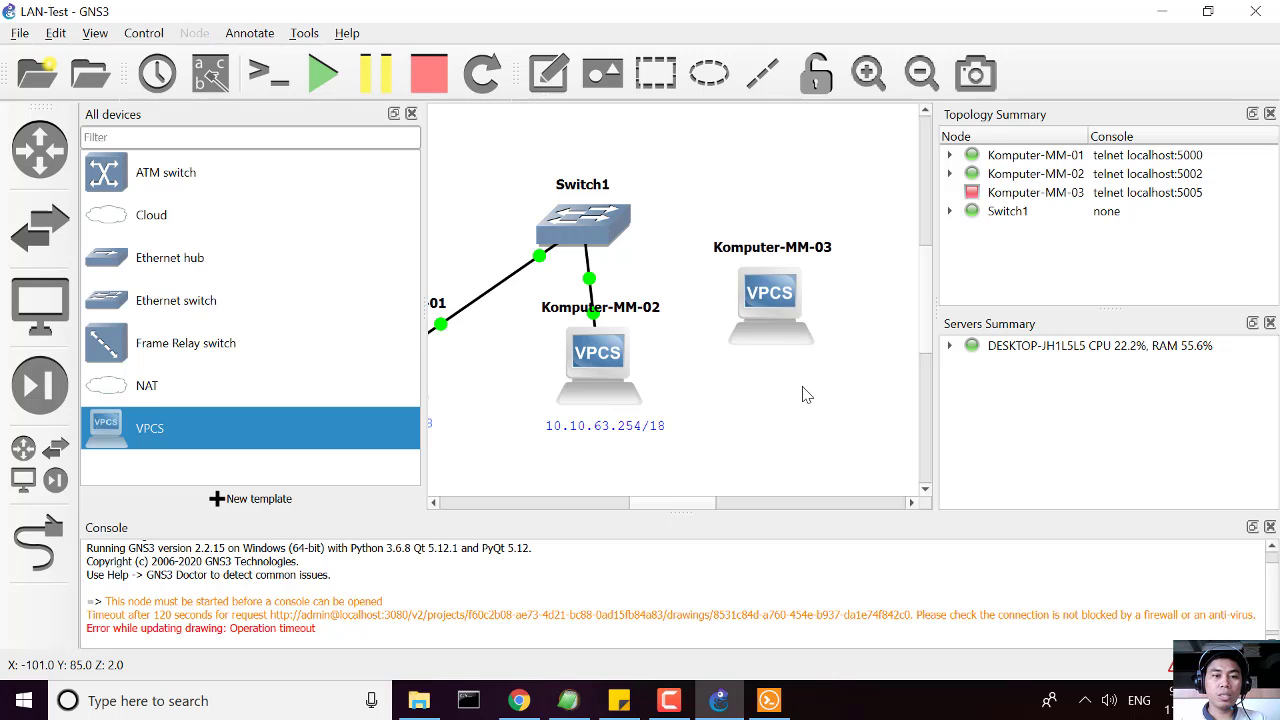
# Link Ethernet0 of Komputer-MM-03 to Ethernet5 of Switch1 and leave link mode.
pyautogui.click(29, 538)
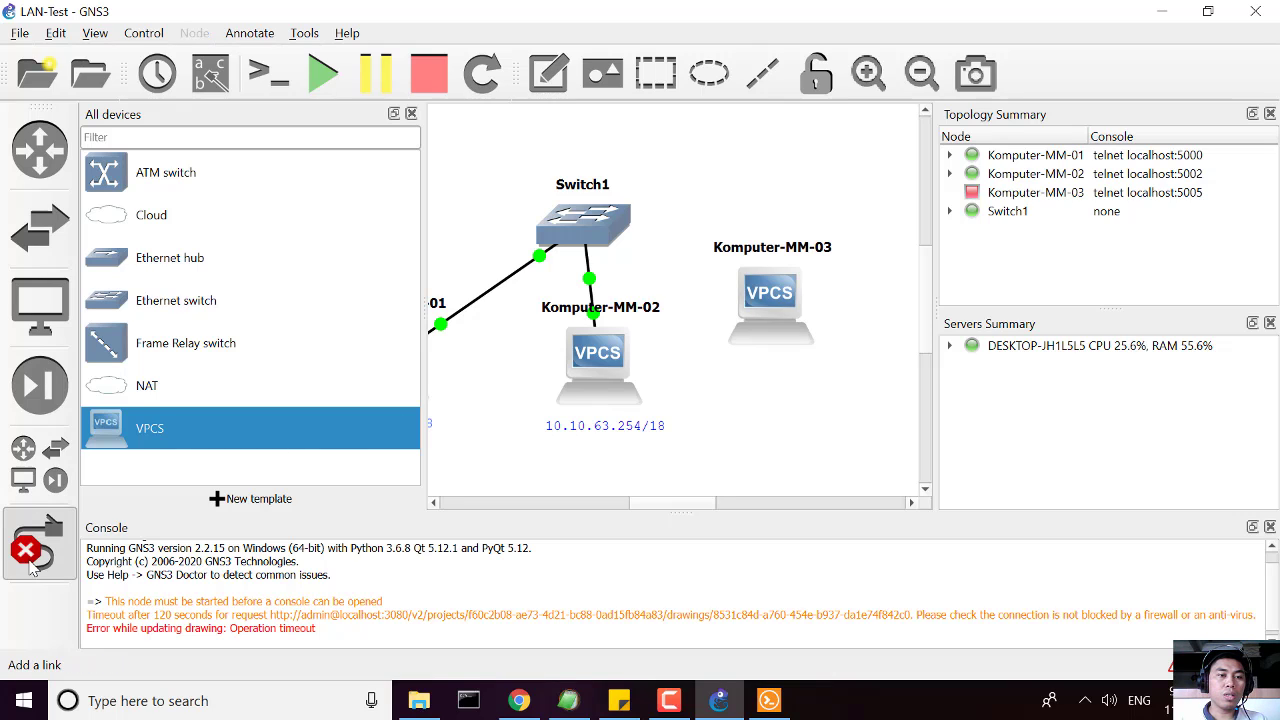
pyautogui.click(770, 295)
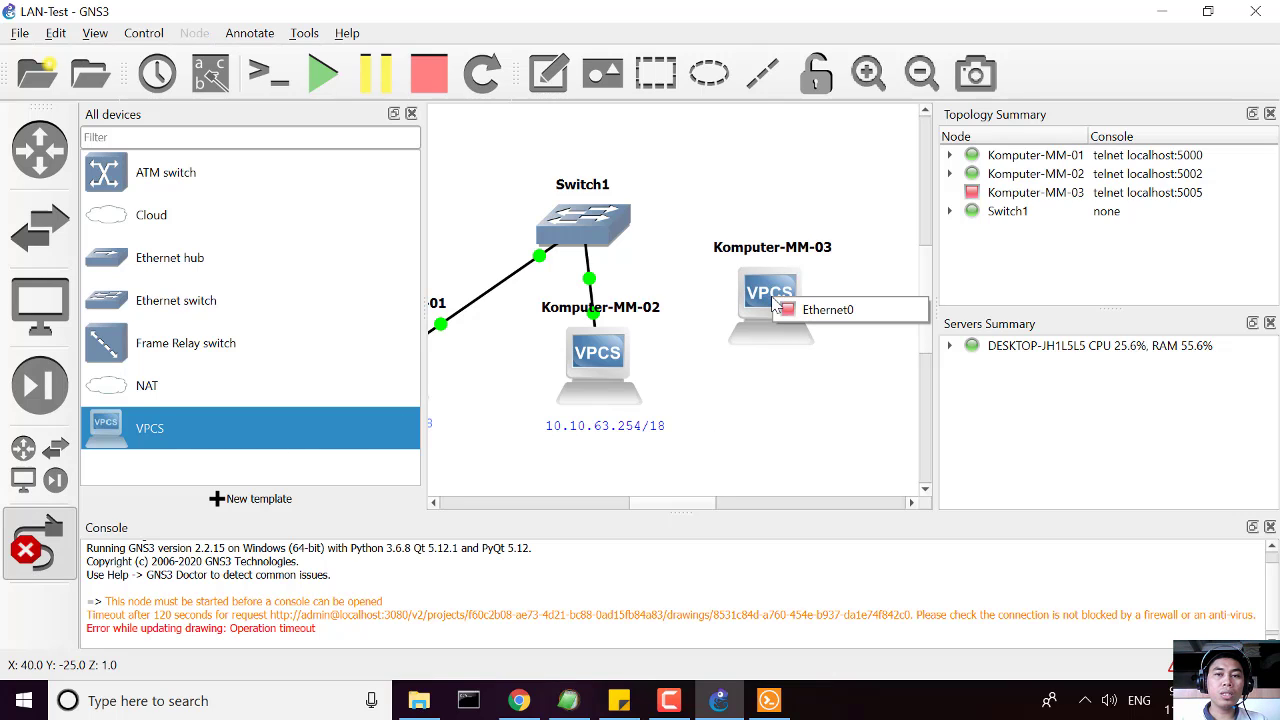
pyautogui.click(815, 312)
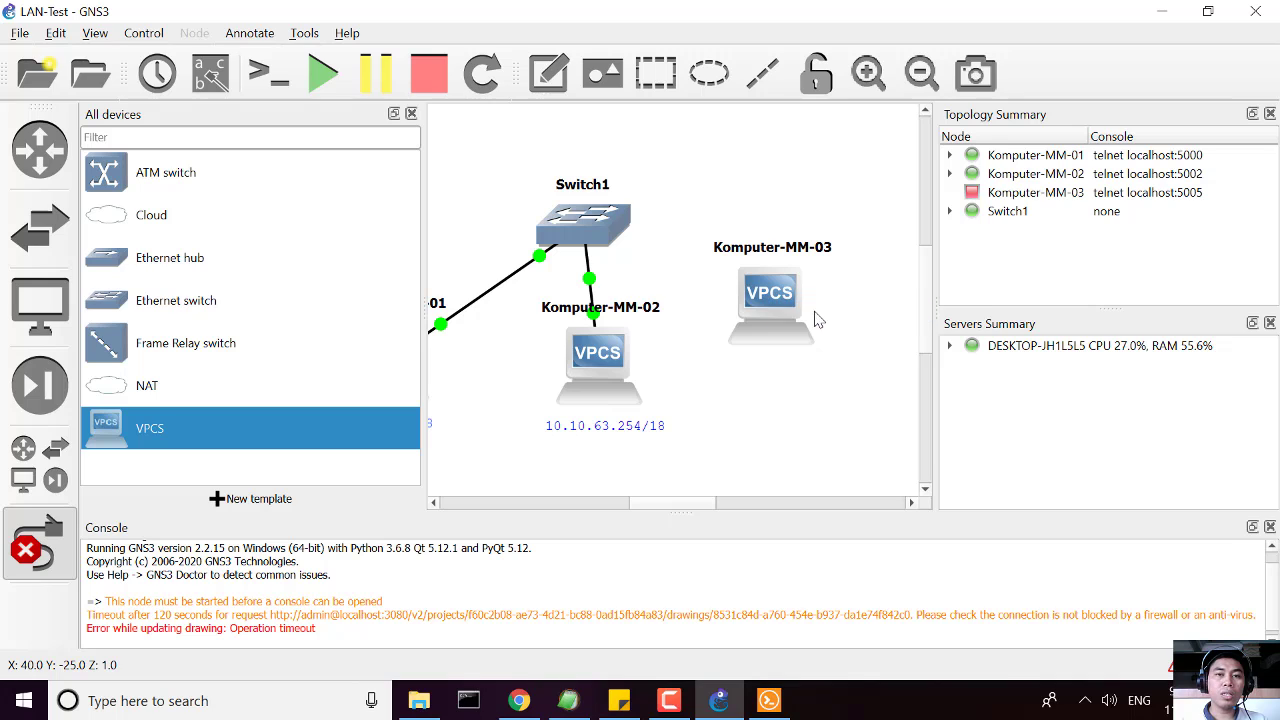
pyautogui.click(604, 232)
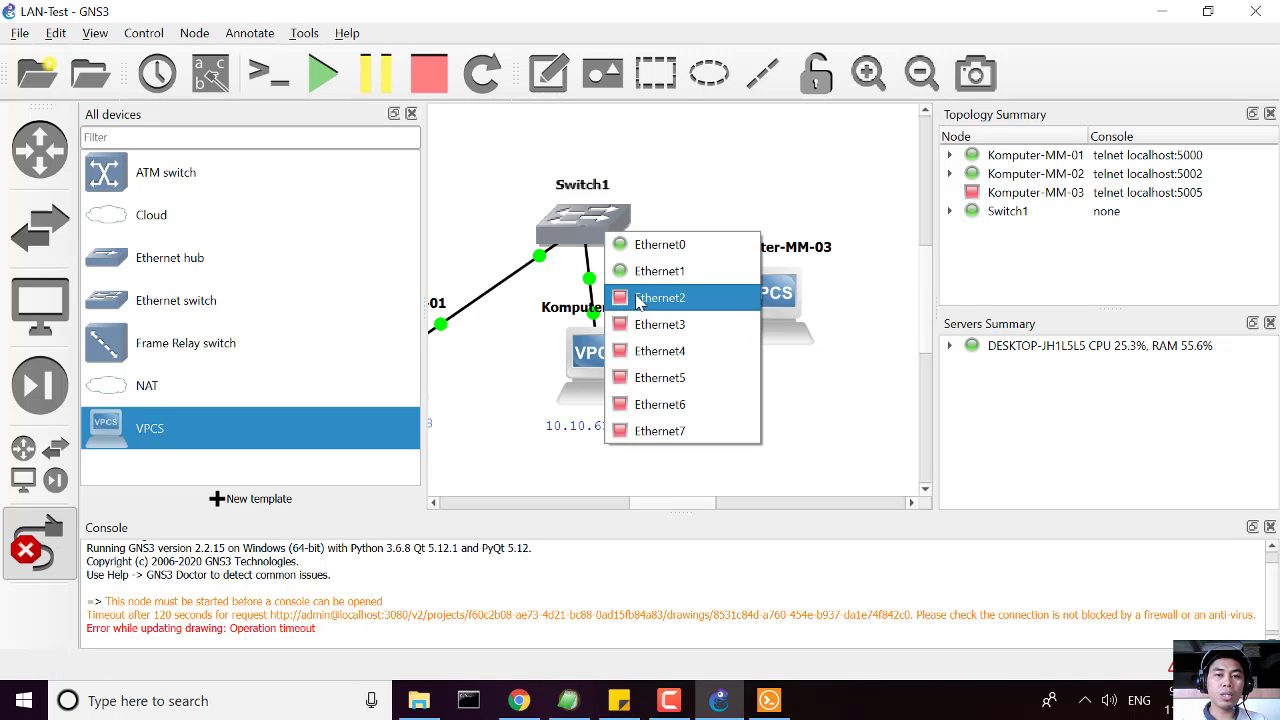
pyautogui.click(658, 379)
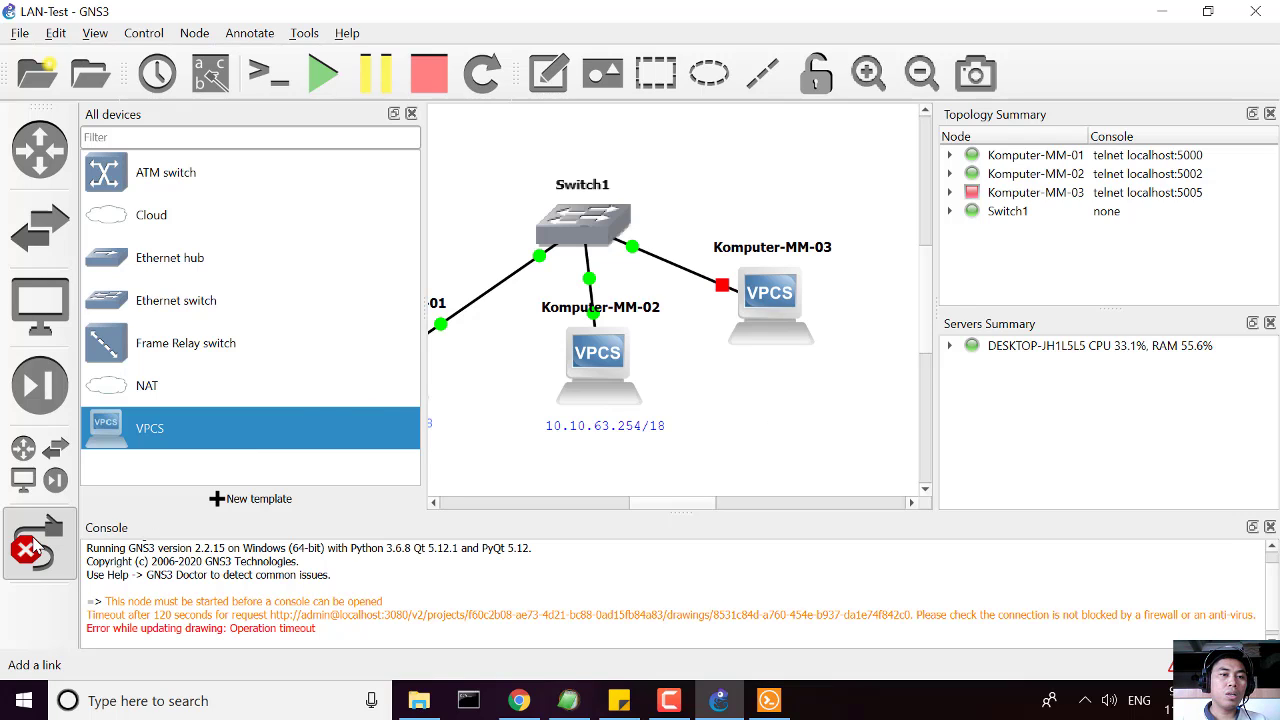
pyautogui.click(40, 548)
# Start all devices and move Komputer-MM-03 down into line with the other two computers.
pyautogui.click(40, 400)
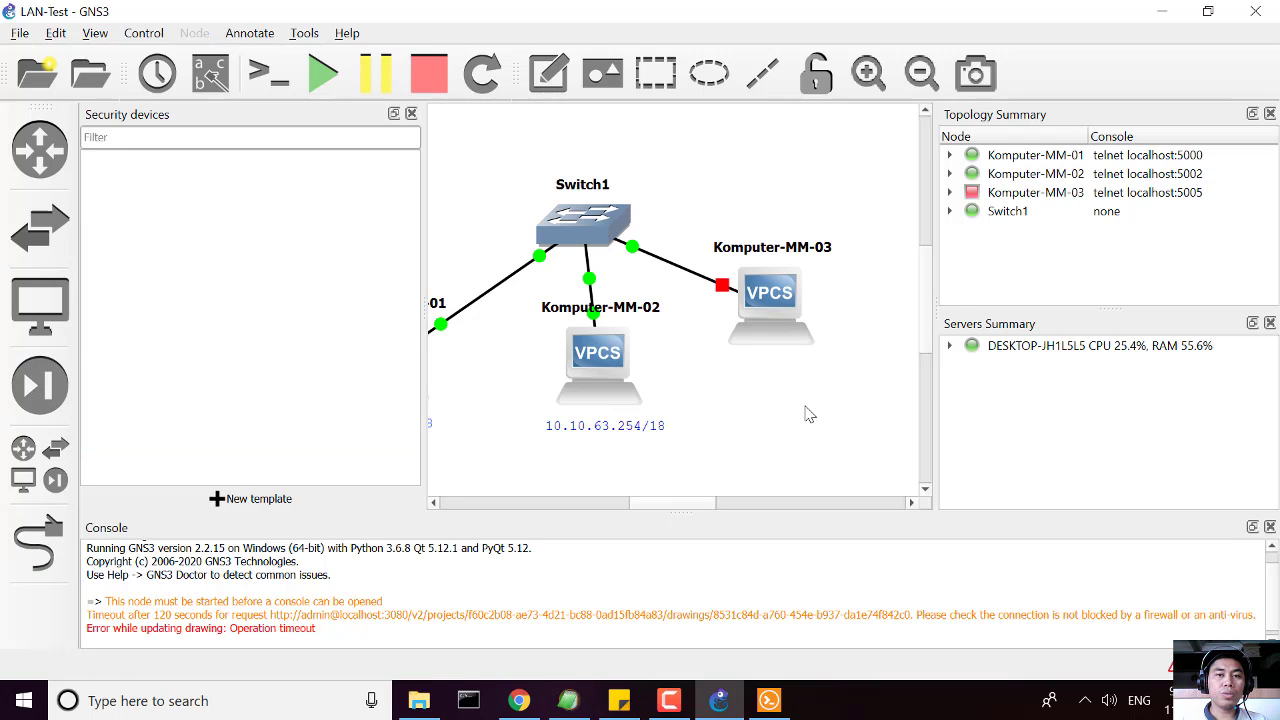
pyautogui.click(411, 113)
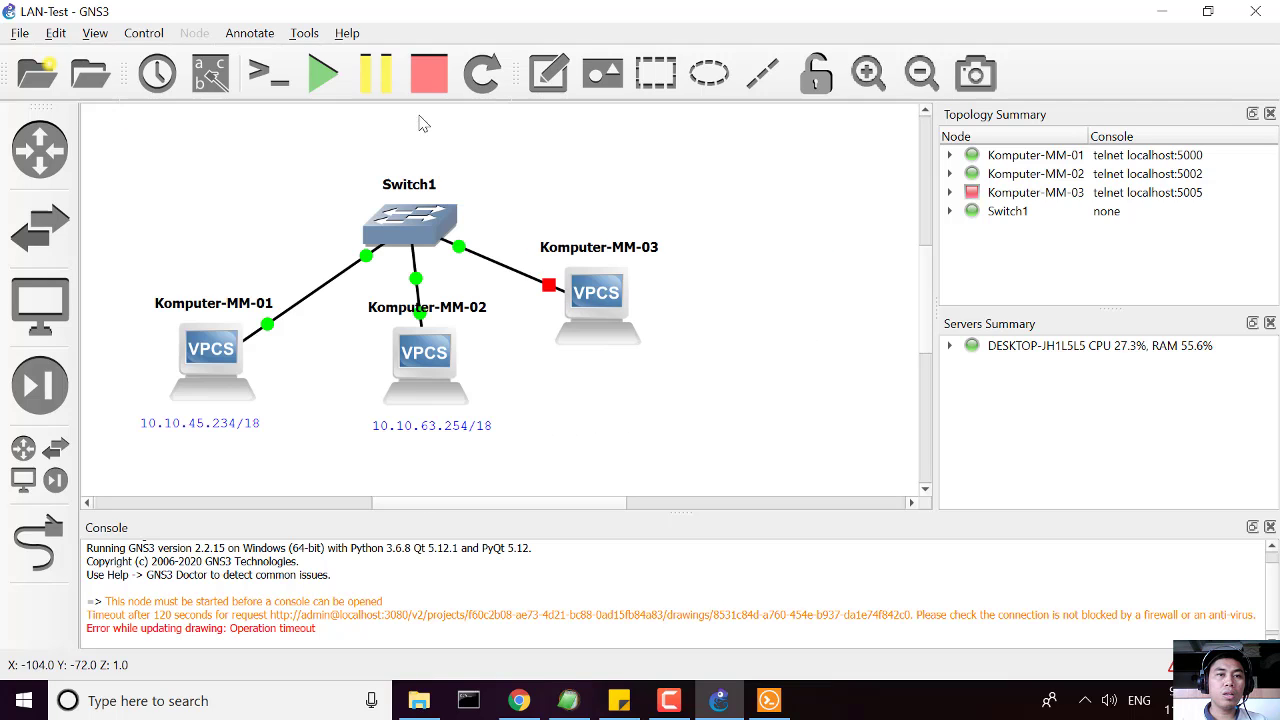
pyautogui.click(308, 84)
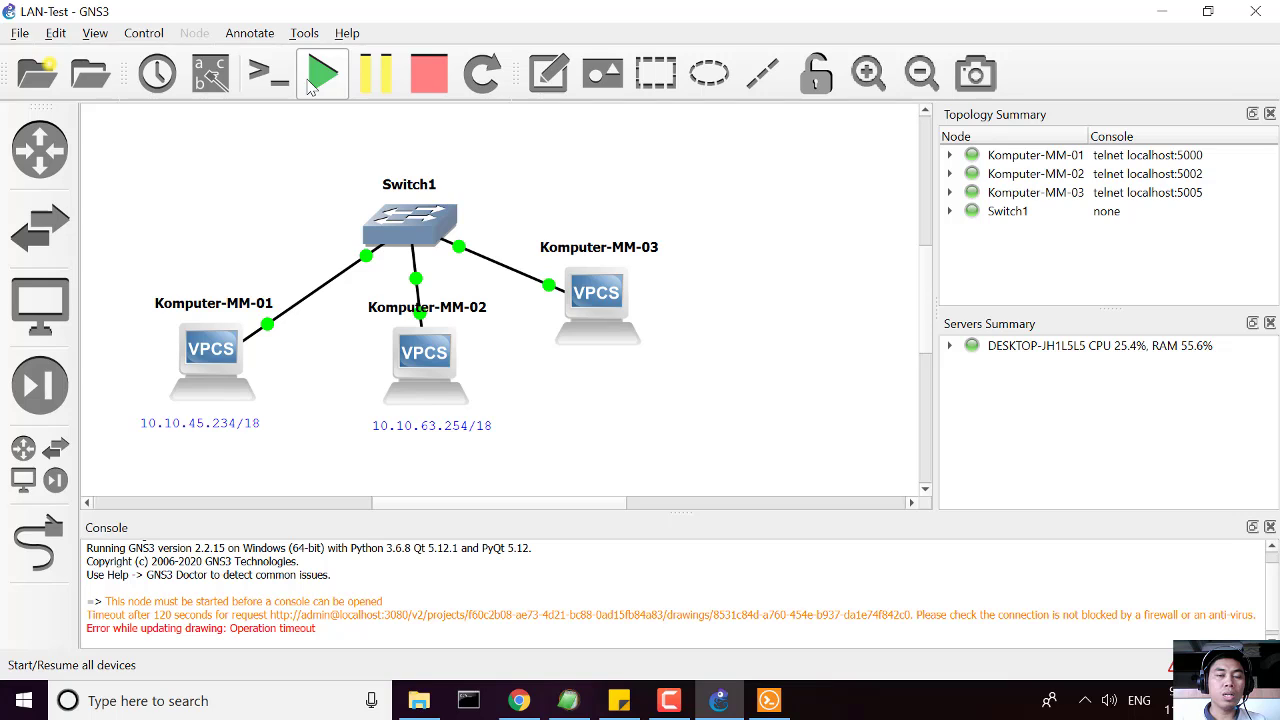
pyautogui.moveTo(590, 292); pyautogui.dragTo(626, 338)
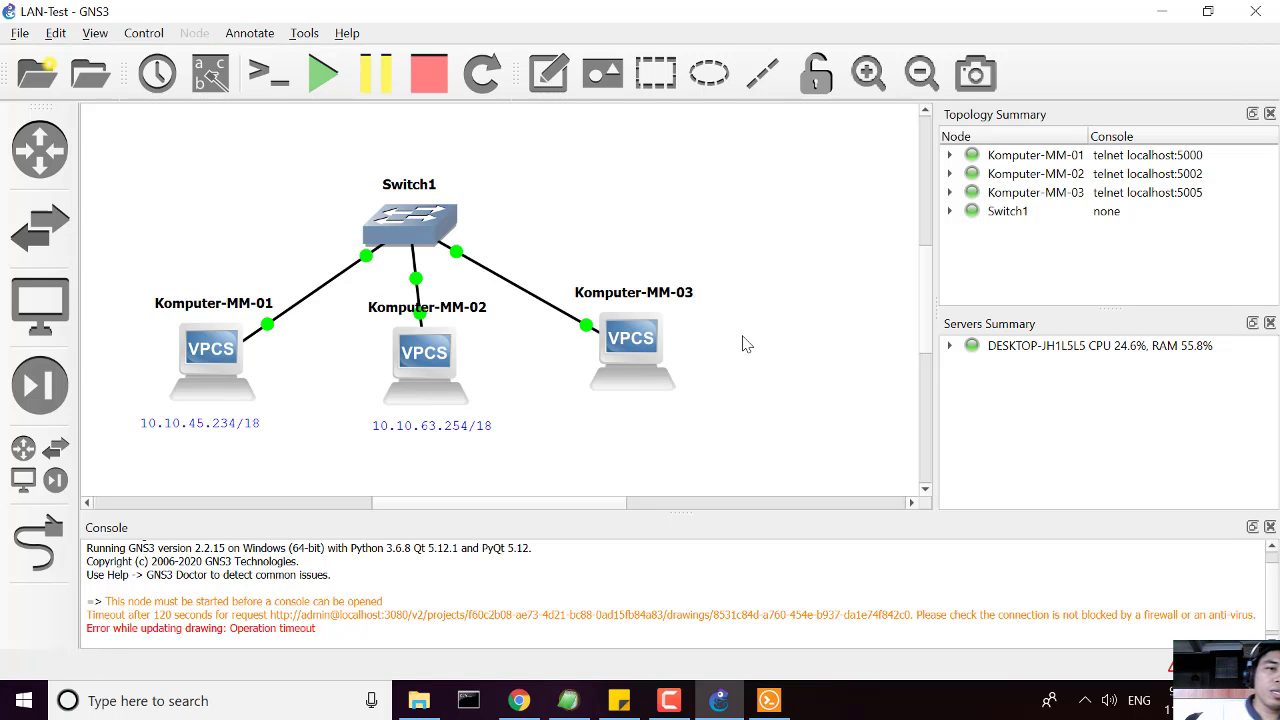
# Add the note 10.10.22.100/18 and position it directly beneath Komputer-MM-03 as its address label.
pyautogui.click(256, 30)
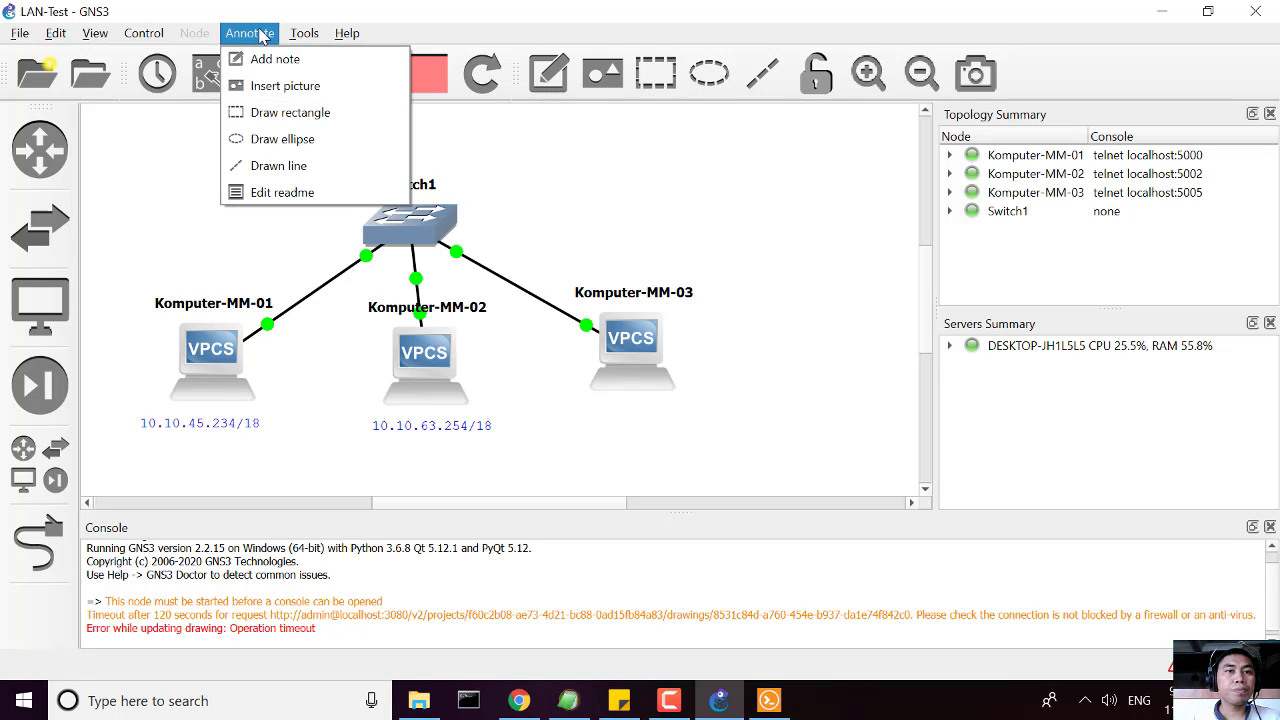
pyautogui.click(276, 55)
pyautogui.click(654, 410)
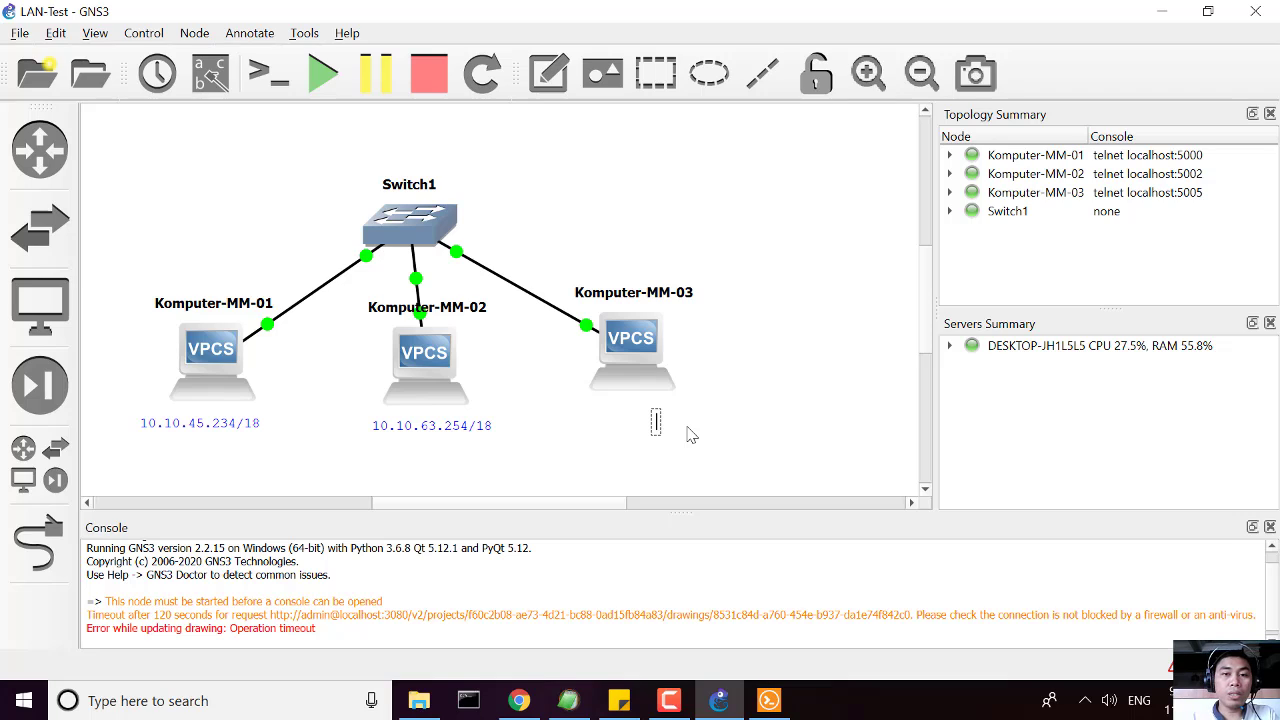
pyautogui.write('10.10')
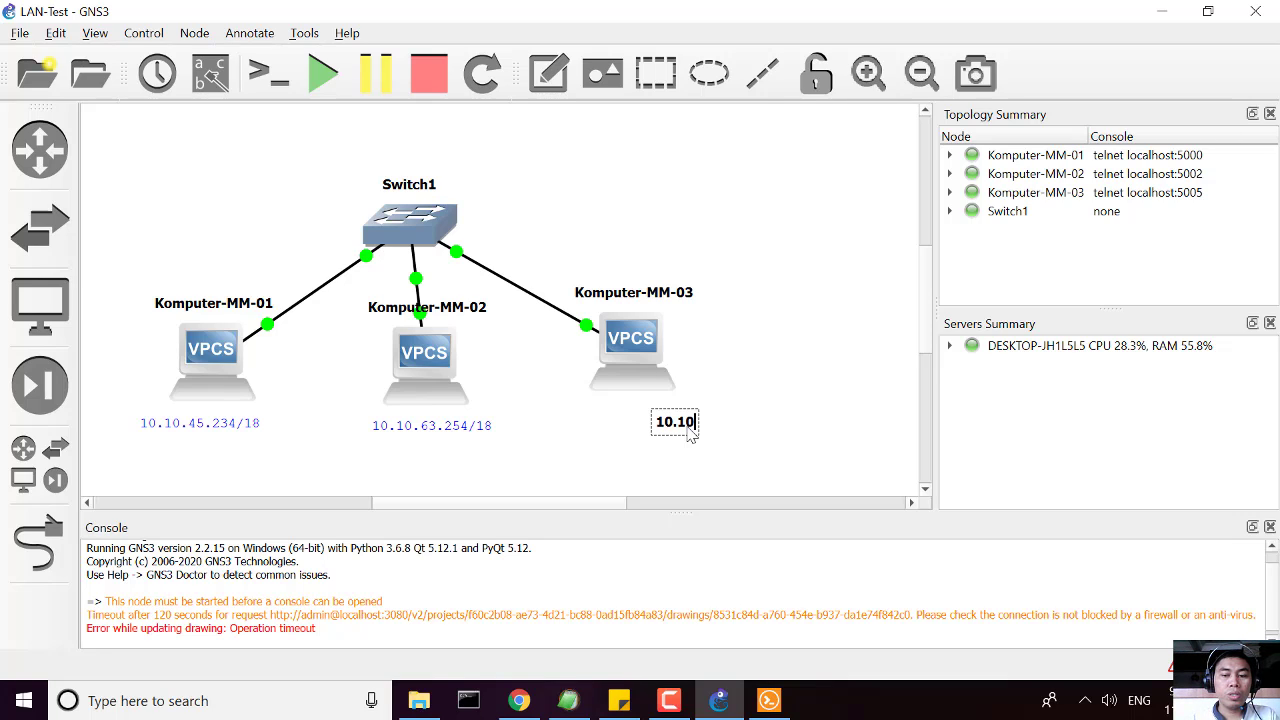
pyautogui.write('.')
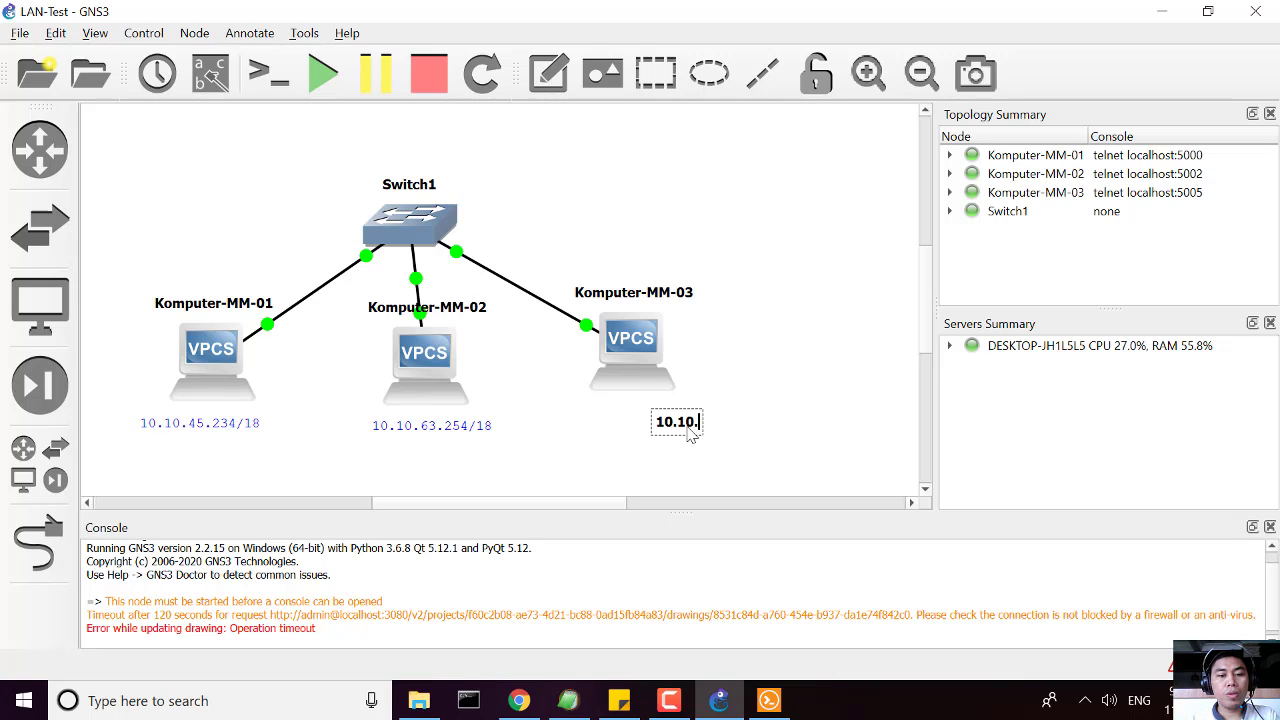
pyautogui.write('22.')
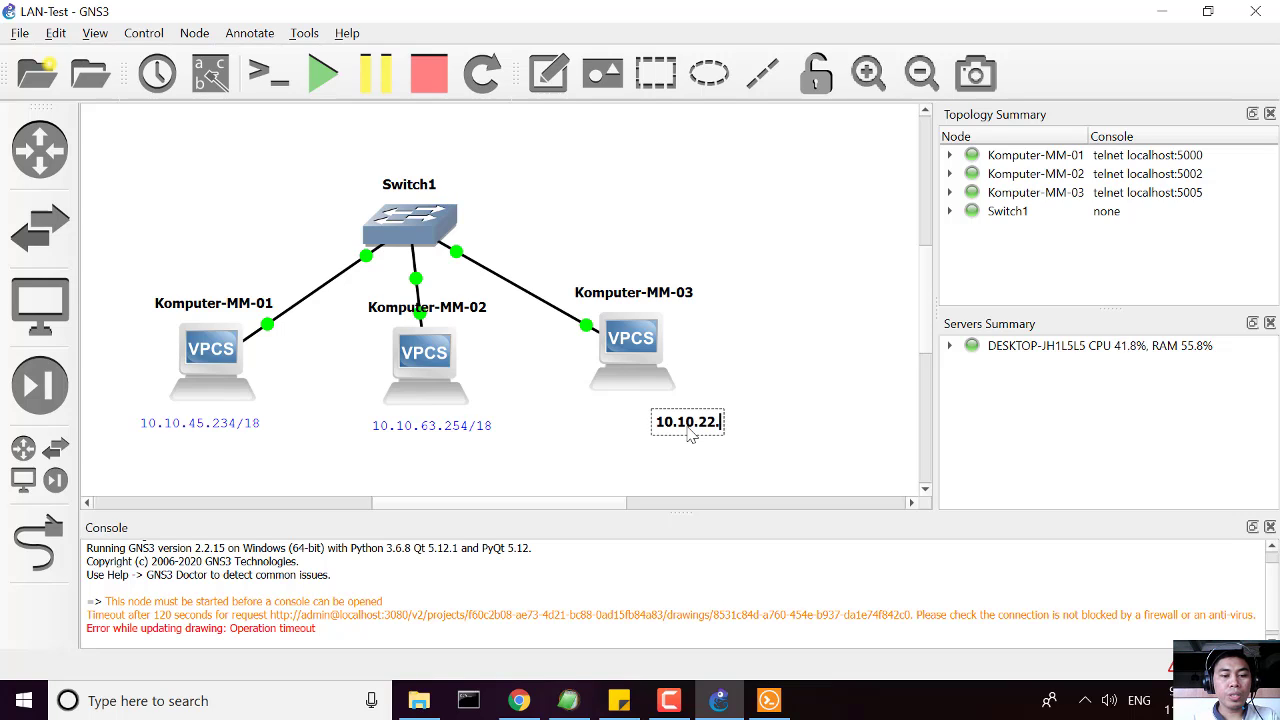
pyautogui.write('100')
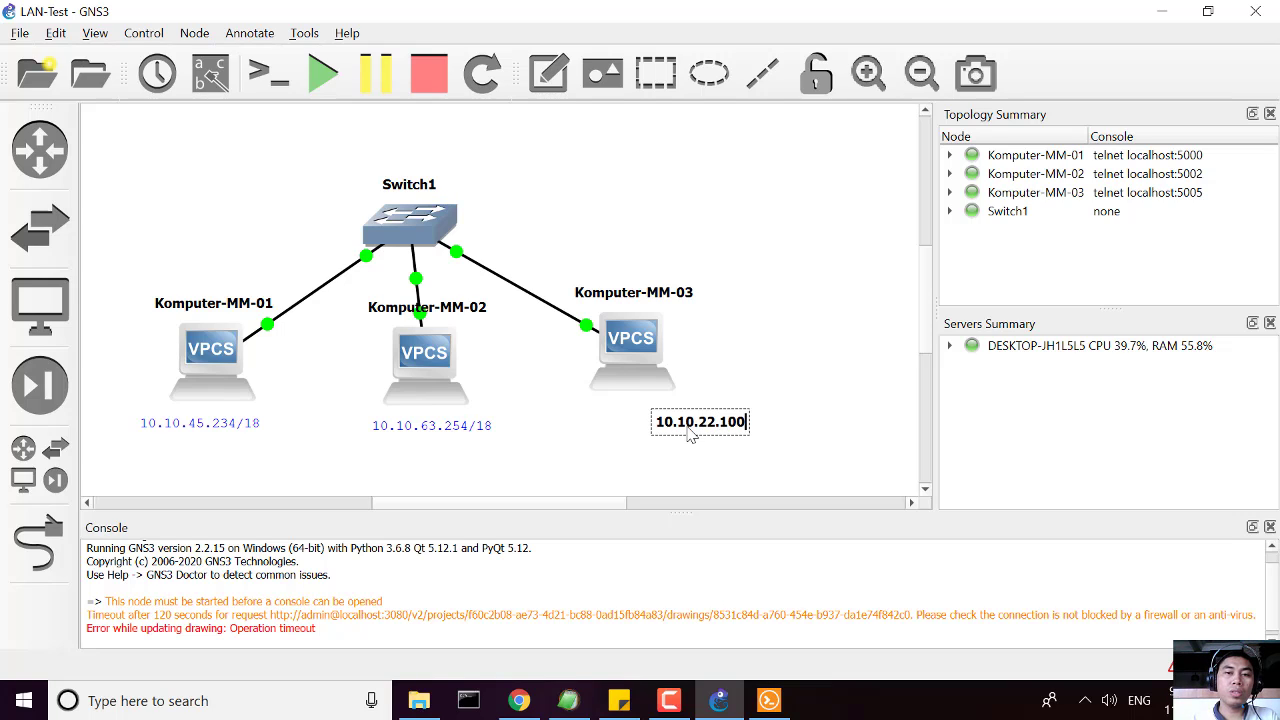
pyautogui.write('/18')
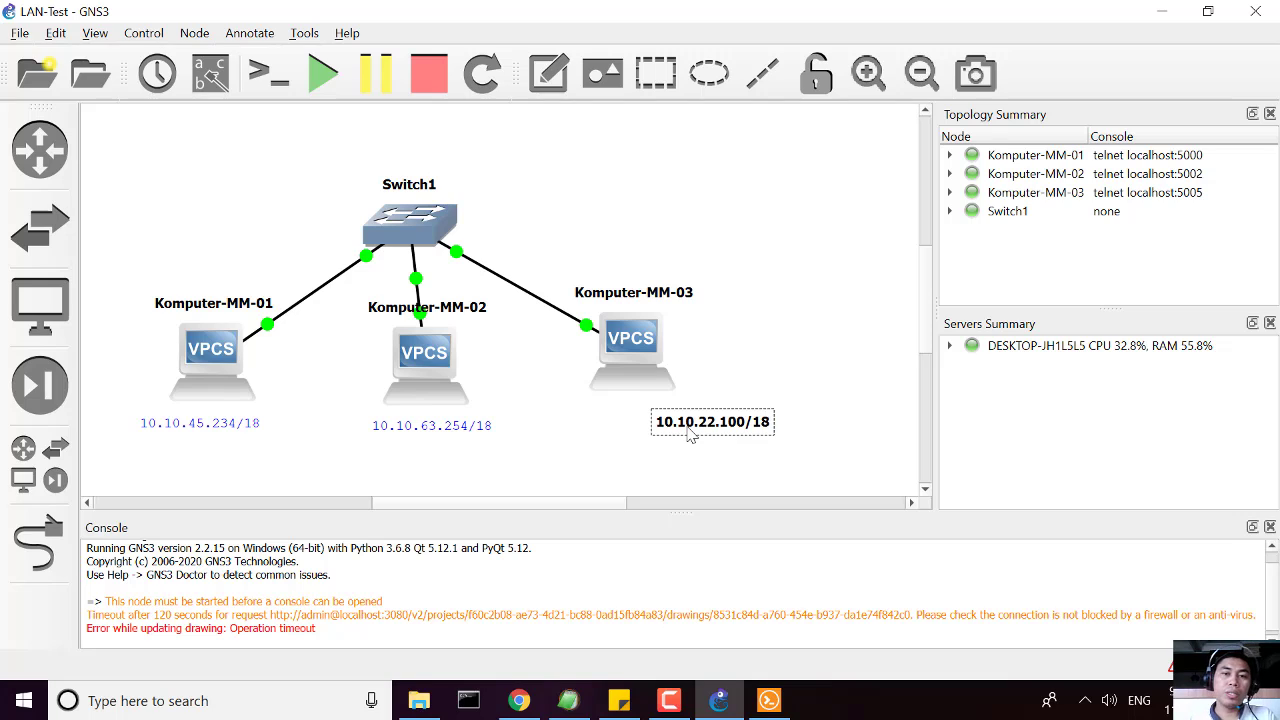
pyautogui.click(908, 264)
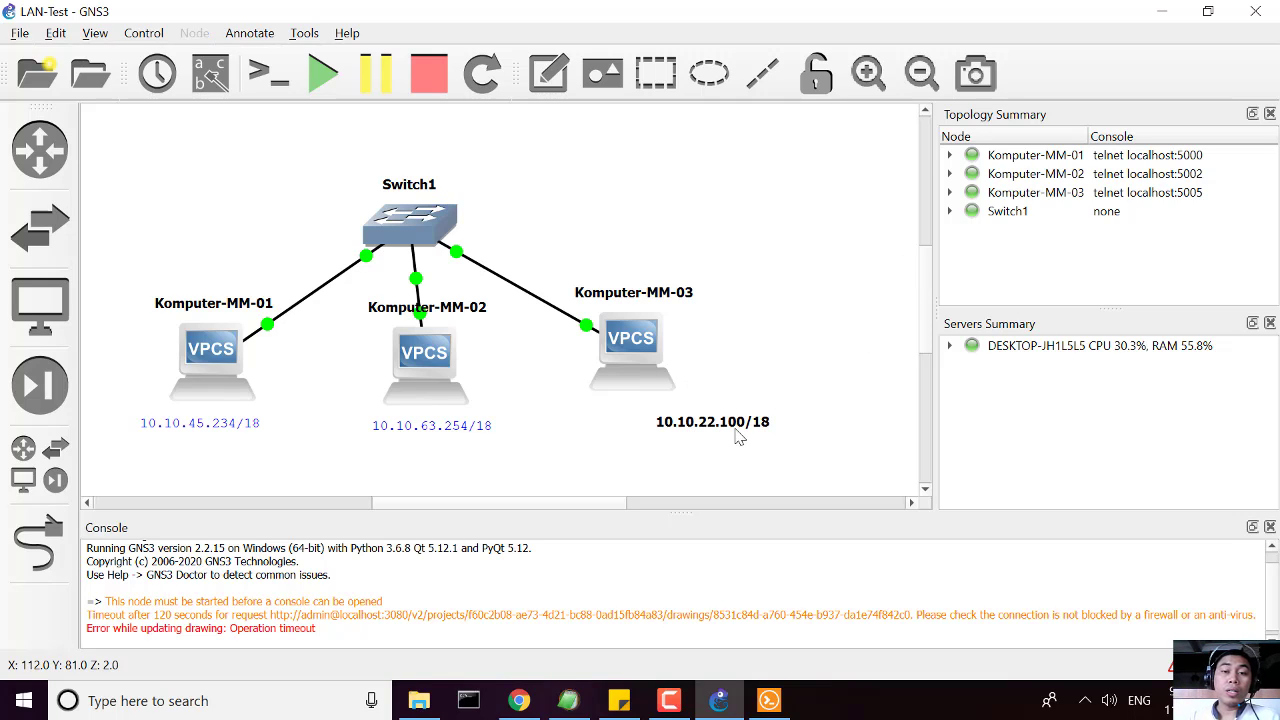
pyautogui.moveTo(706, 412); pyautogui.dragTo(673, 408)
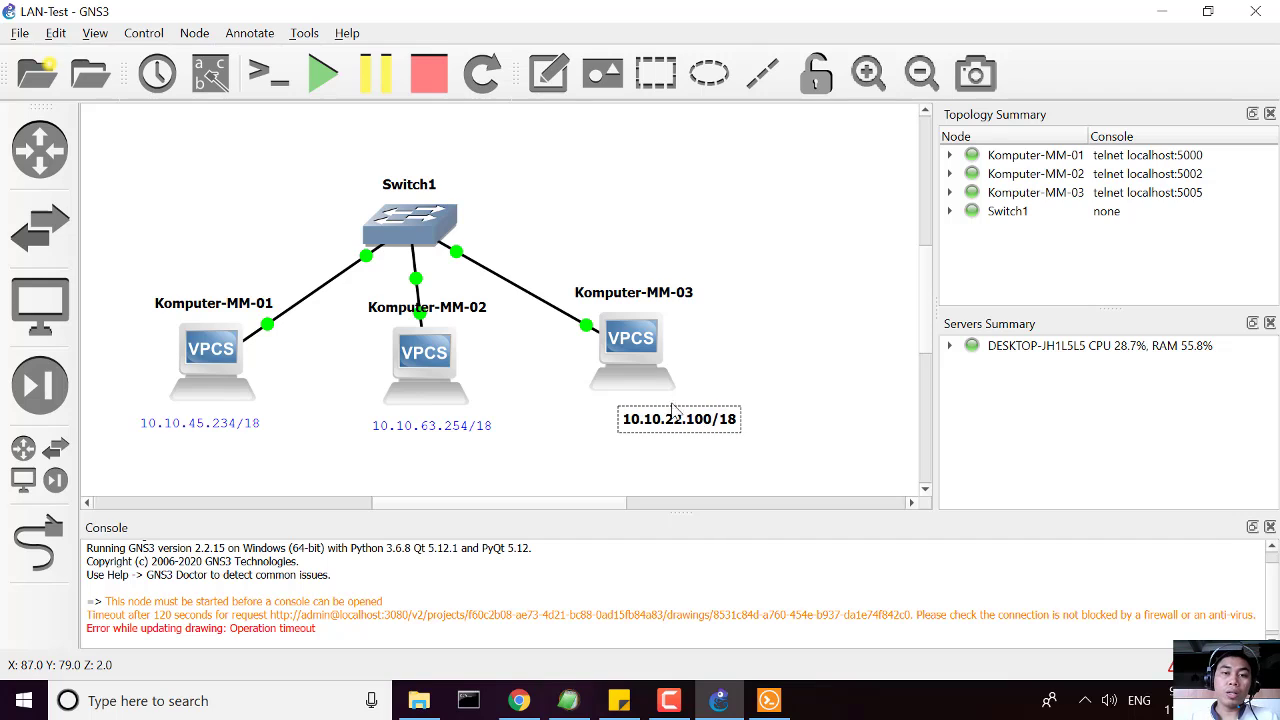
# Open the console of Komputer-MM-03 and bring the terminal window to the front.
pyautogui.rightClick(633, 350)
pyautogui.click(584, 447)
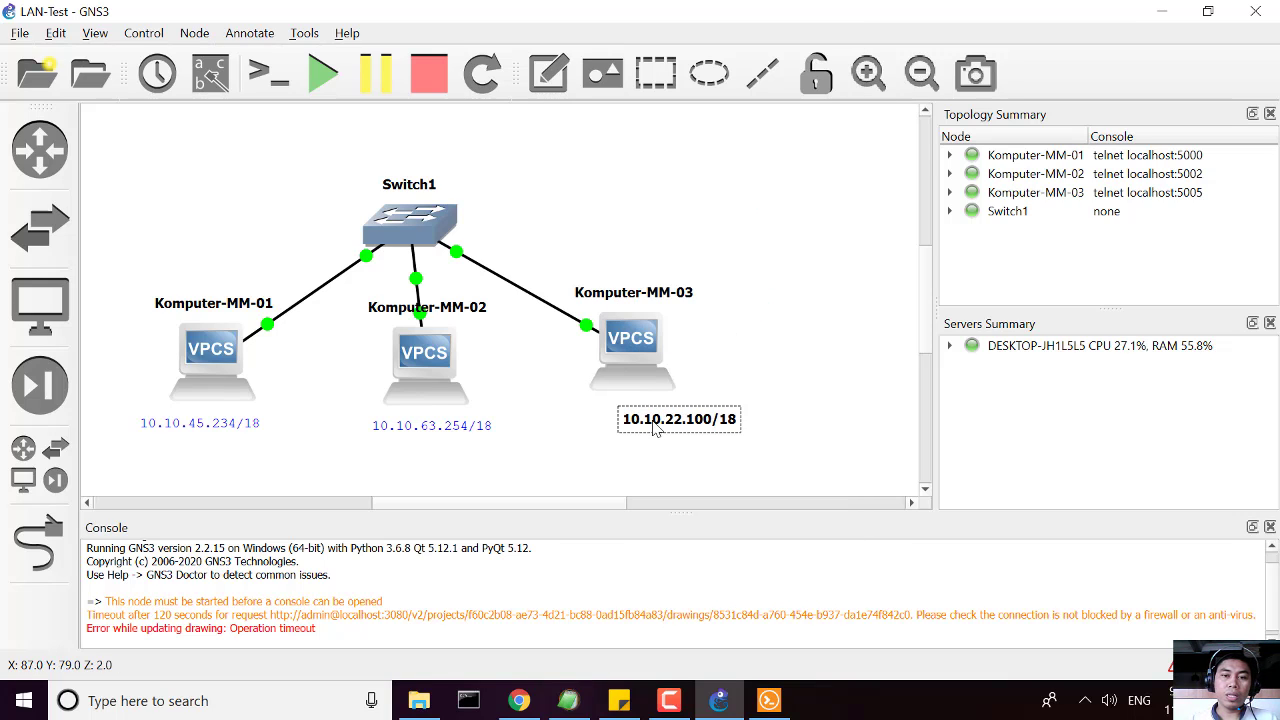
pyautogui.doubleClick(656, 428)
pyautogui.click(634, 357)
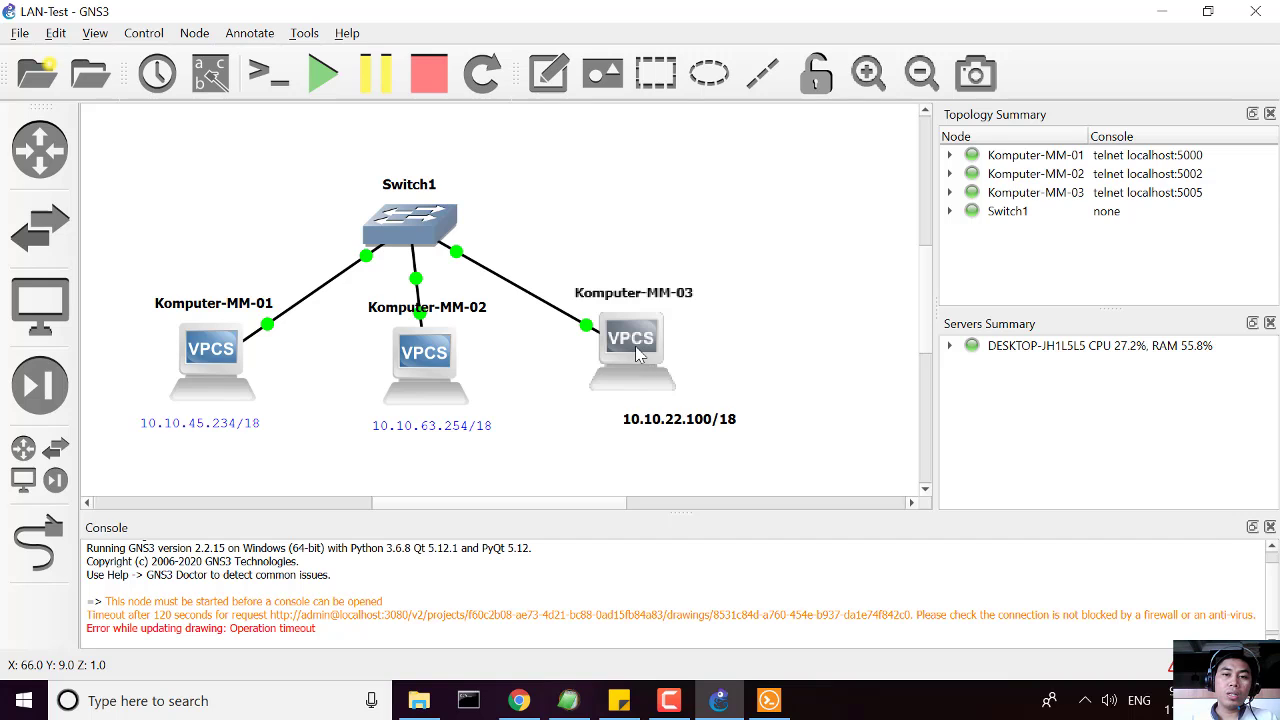
pyautogui.rightClick(634, 357)
pyautogui.click(698, 42)
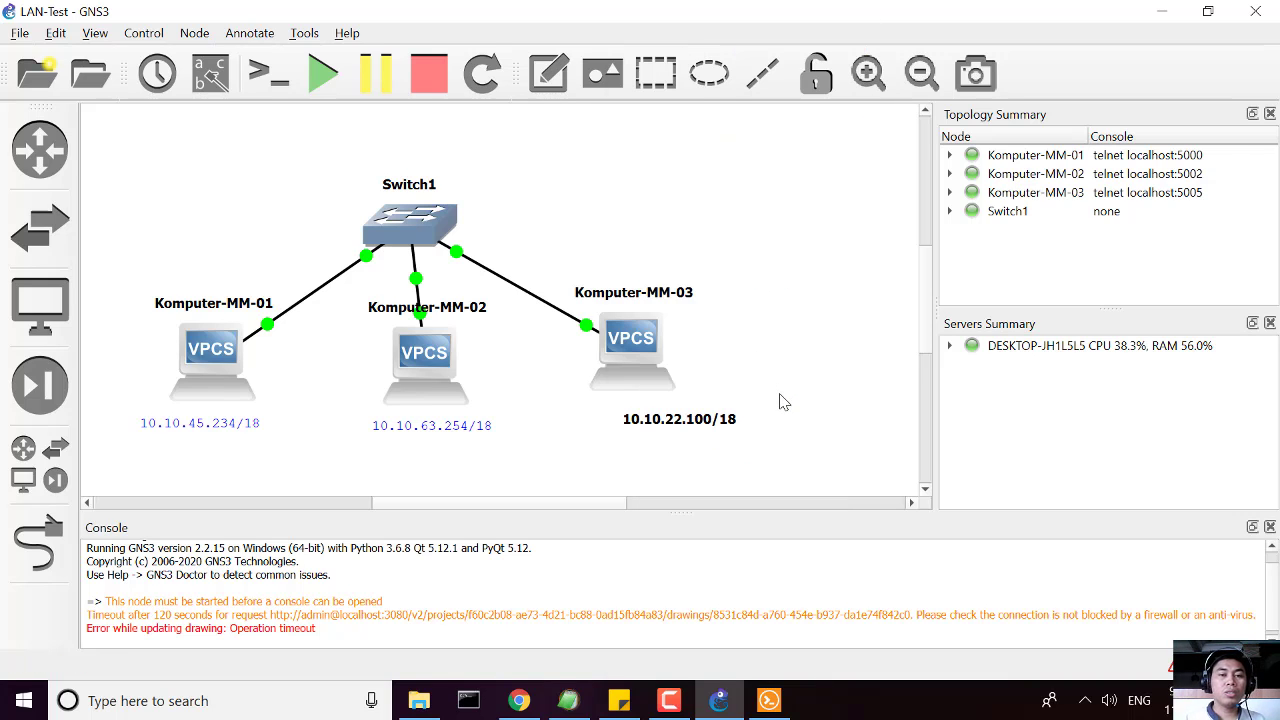
pyautogui.click(792, 702)
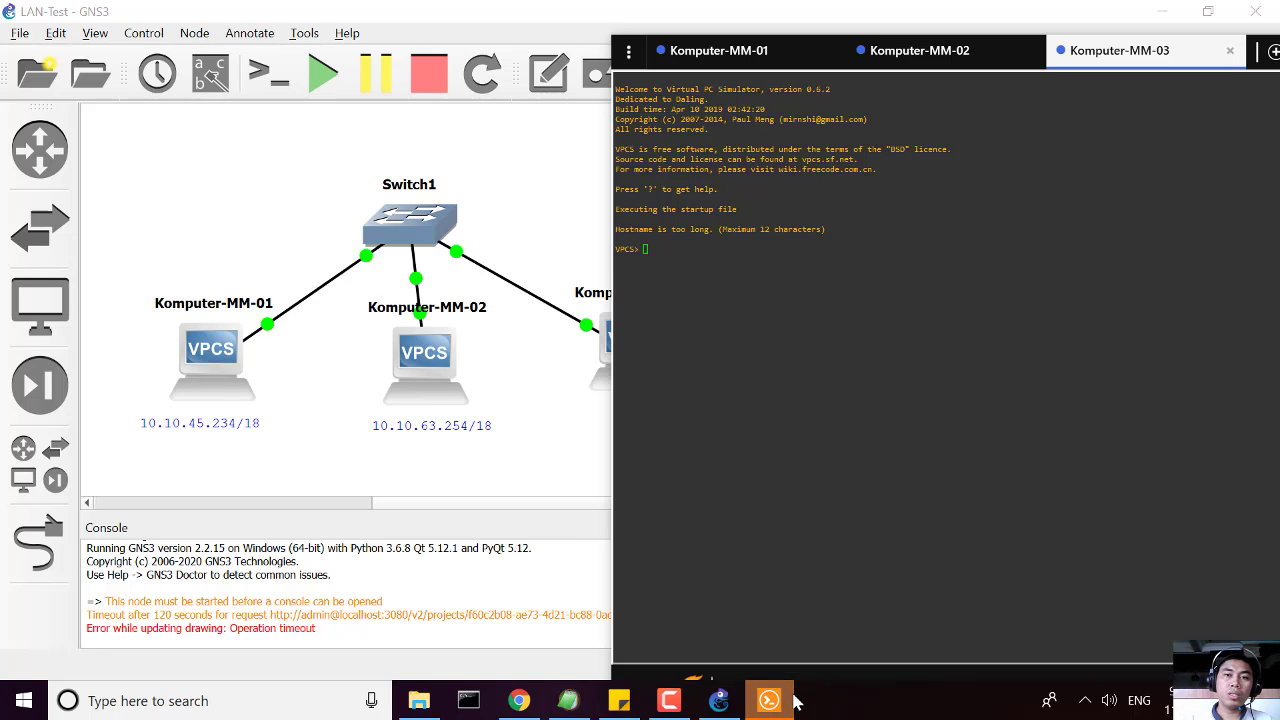
# Assign 10.10.22.100/18 to Komputer-MM-03 with the ip command and move the terminal window clear of the topology.
pyautogui.moveTo(1102, 45); pyautogui.dragTo(1165, 78)
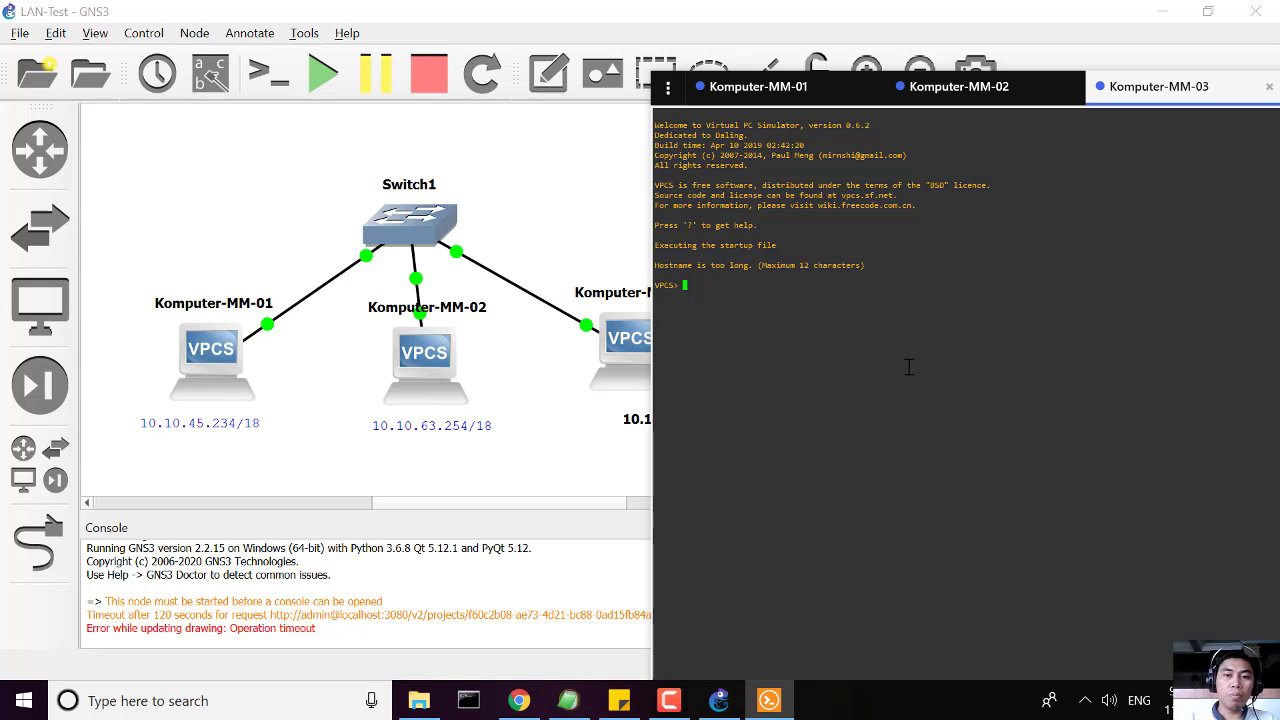
pyautogui.write('ip 10.10.22.100/18')
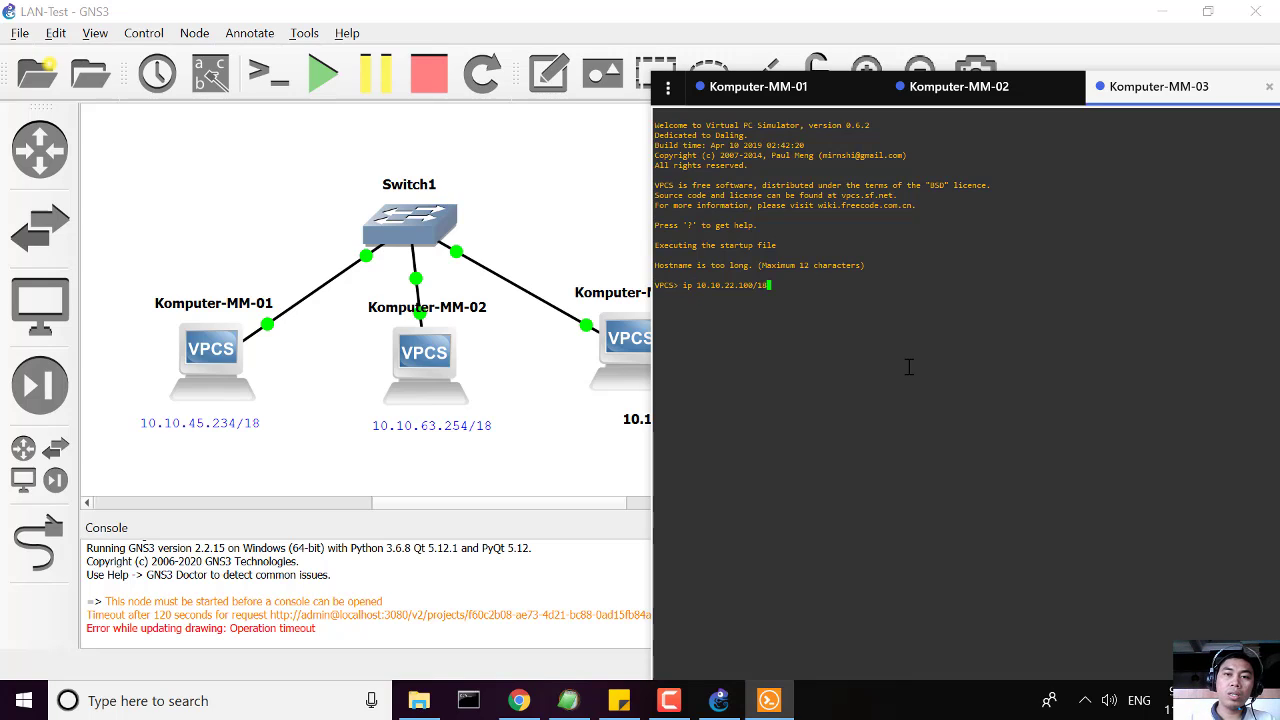
pyautogui.press('Return')
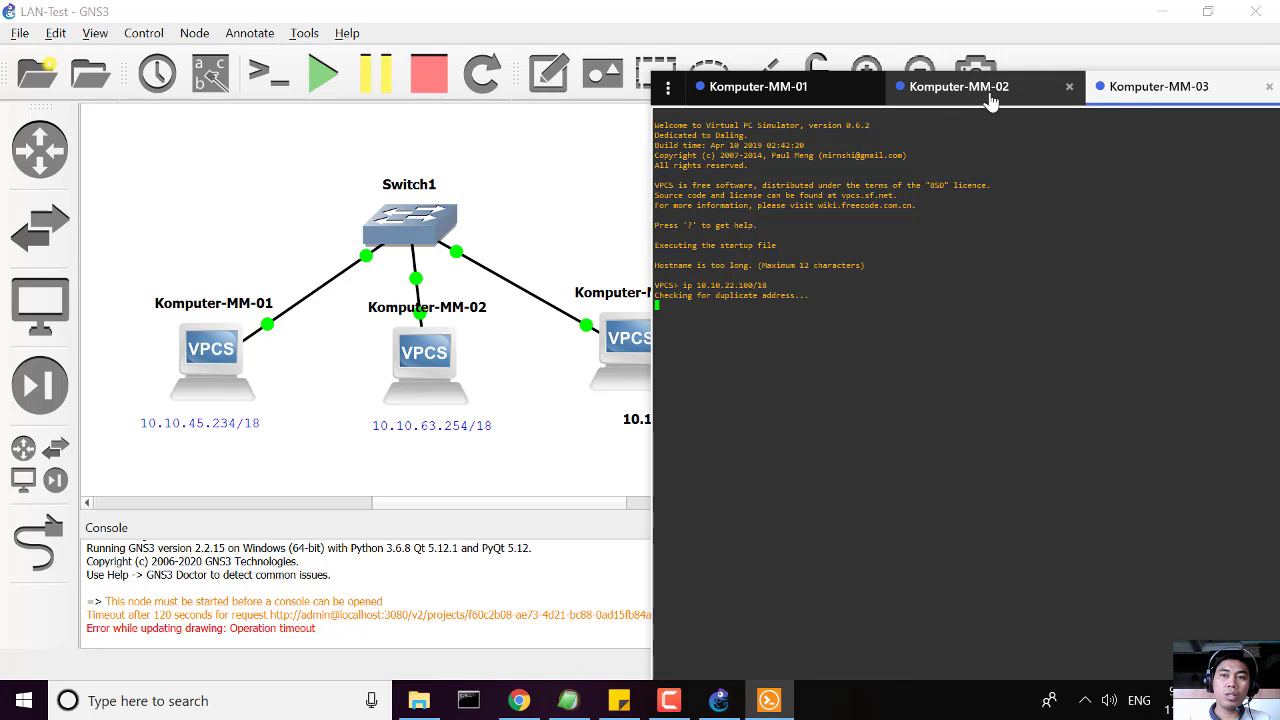
pyautogui.moveTo(1128, 100); pyautogui.dragTo(1249, 132)
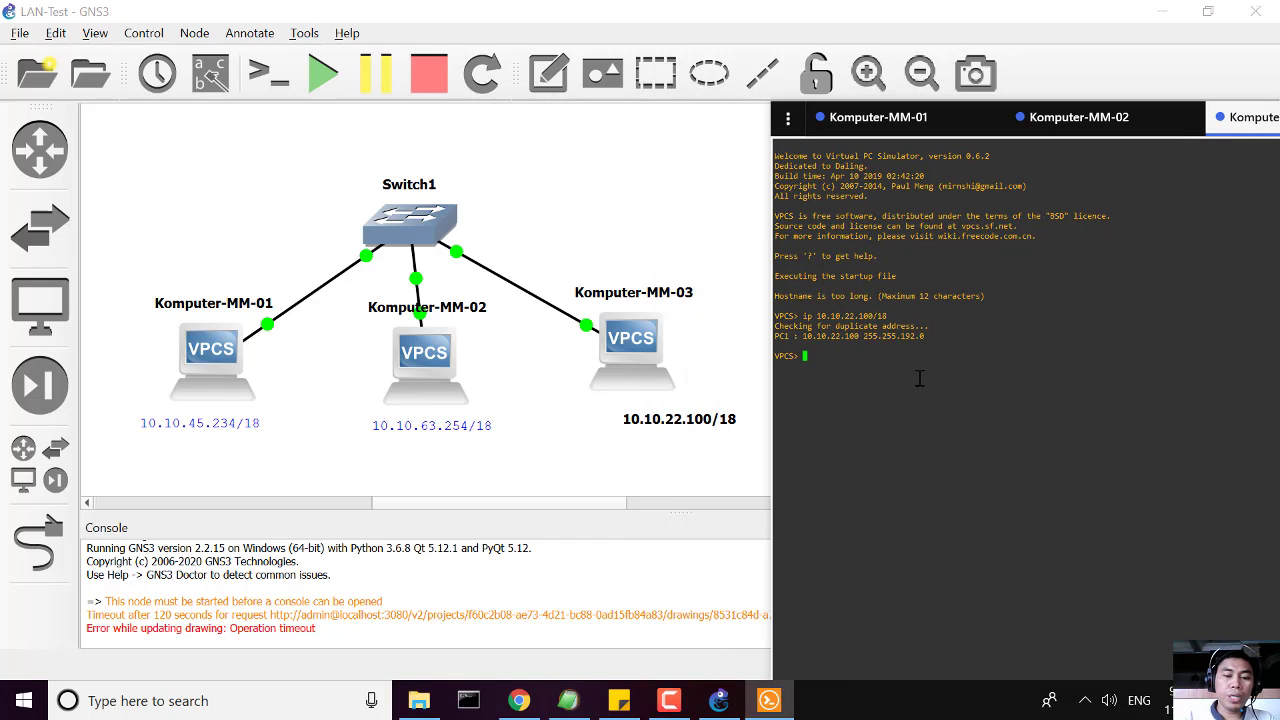
# Ping Komputer-MM-02 at 10.10.63.254 from the Komputer-MM-03 console.
pyautogui.write('ping ')
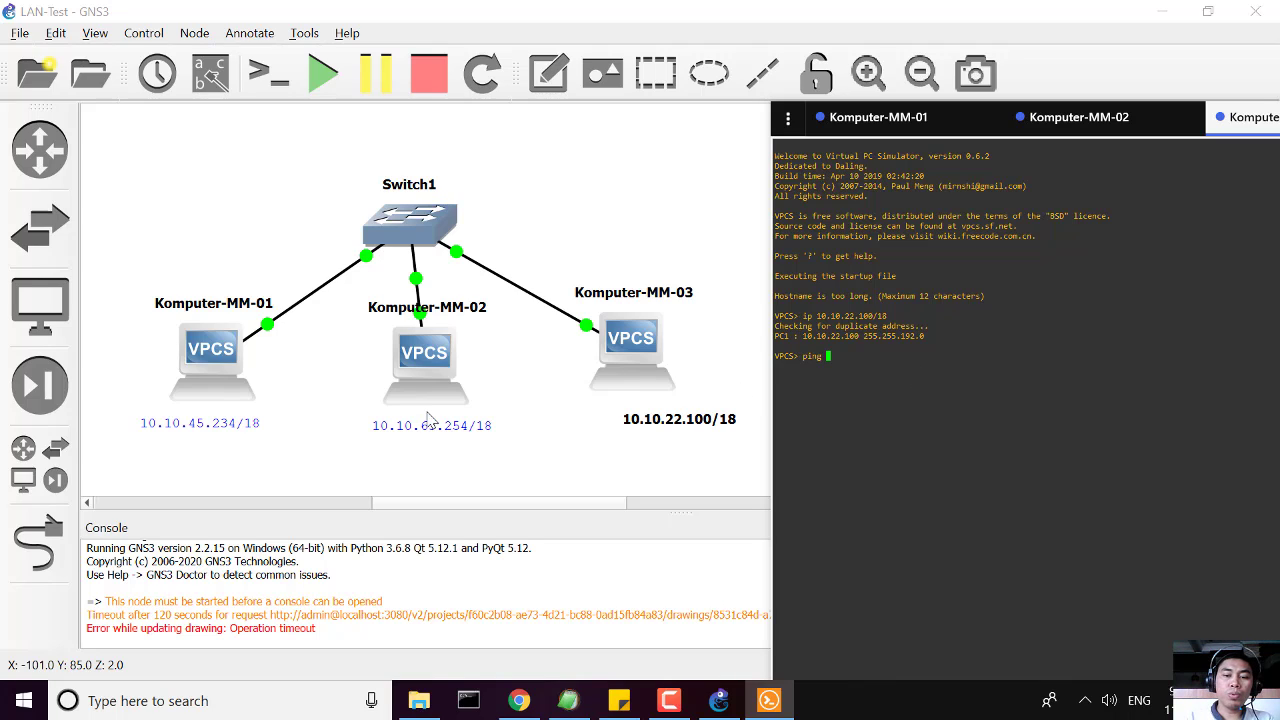
pyautogui.write('10.10')
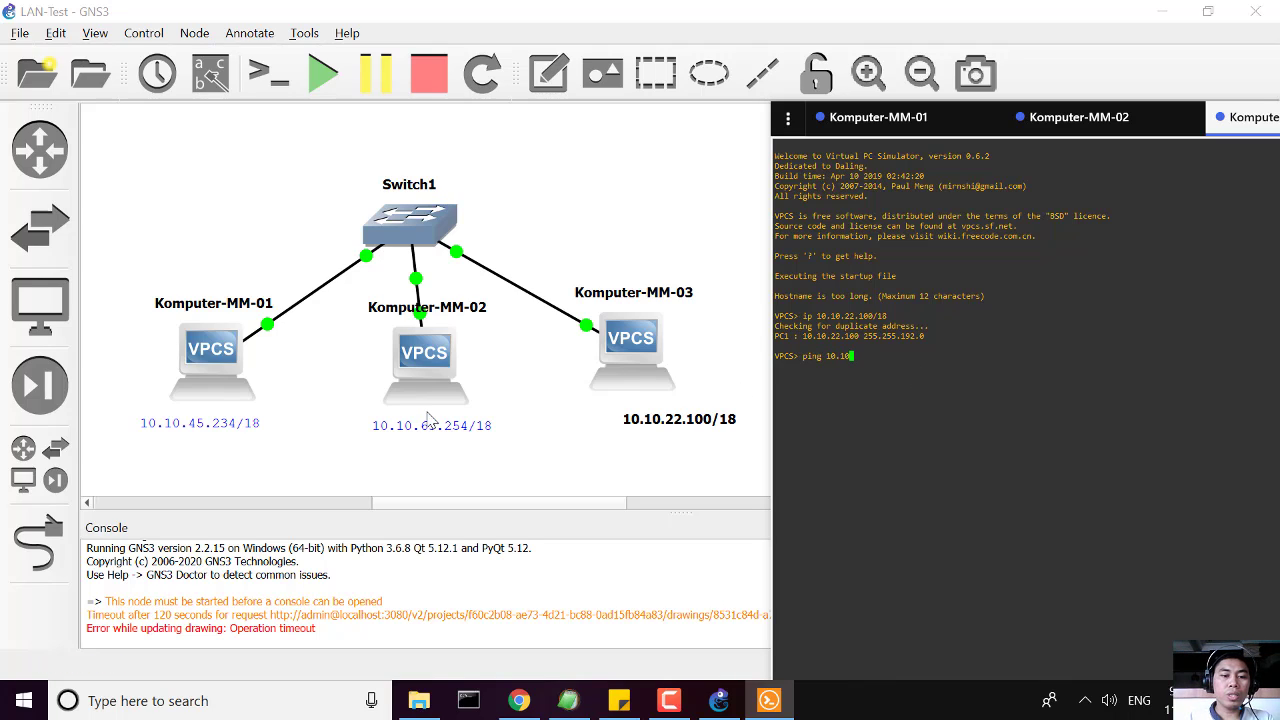
pyautogui.write('.')
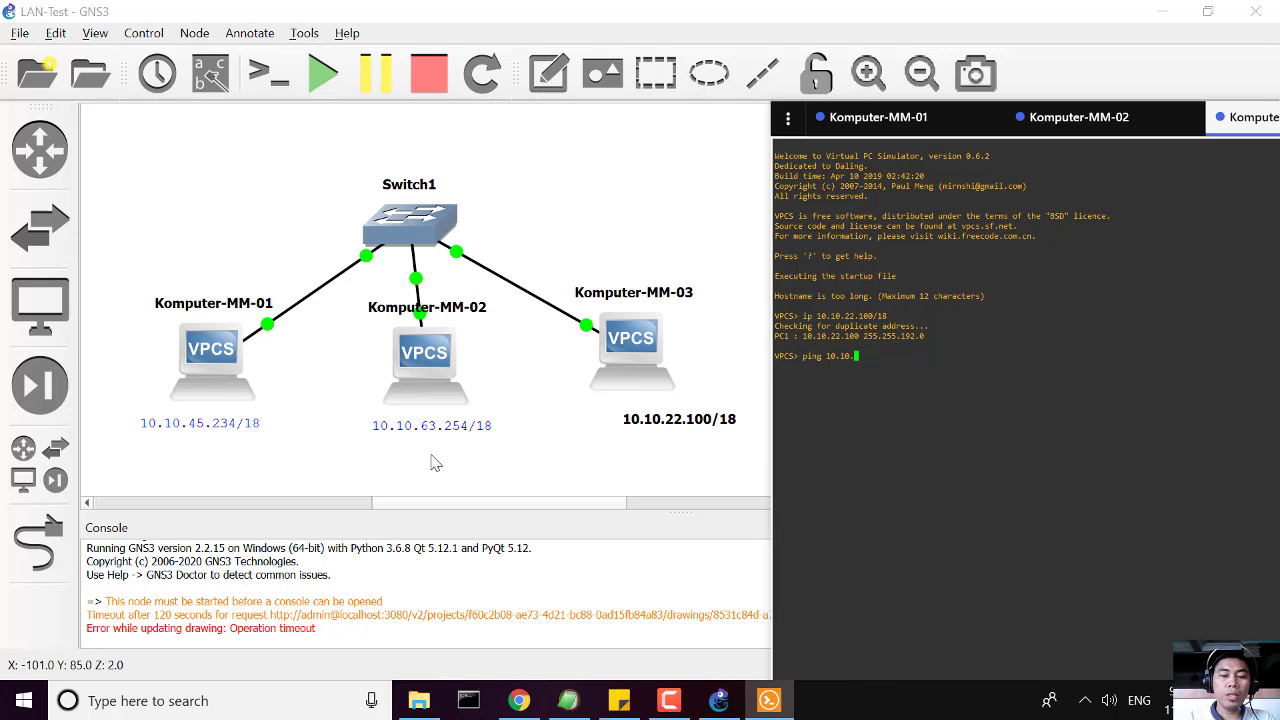
pyautogui.write('63.254')
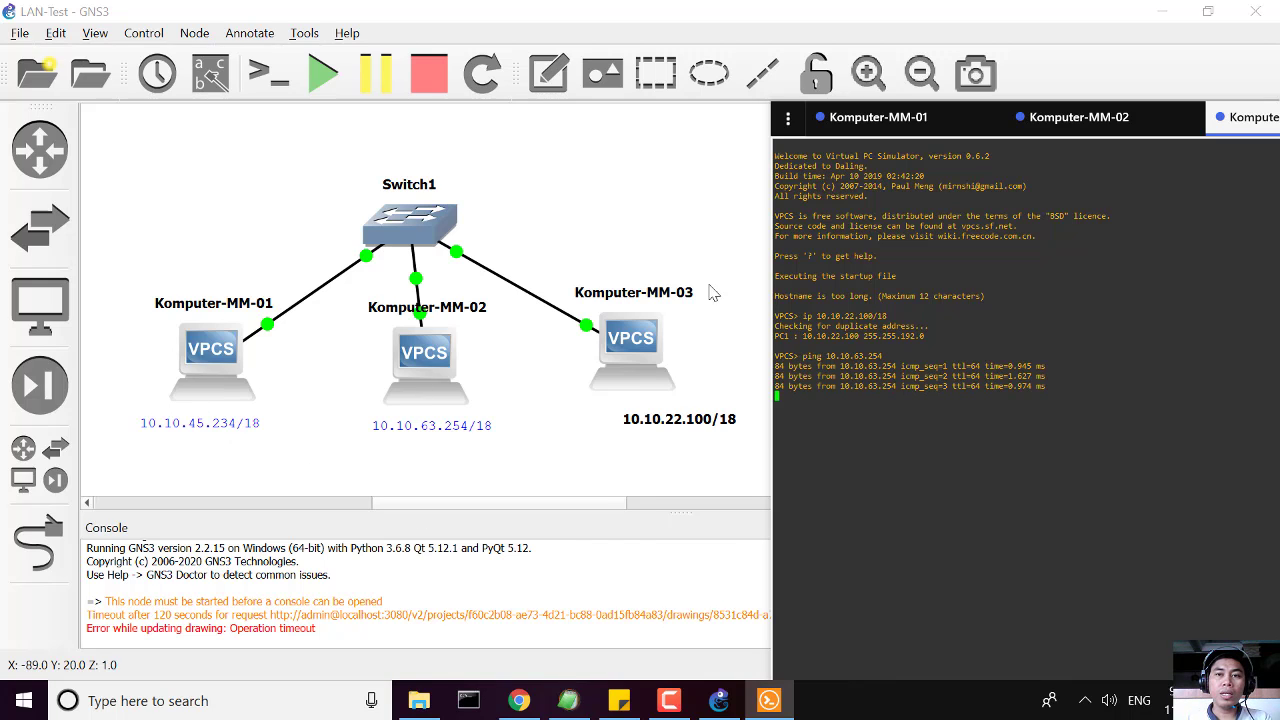
# Ping Komputer-MM-01 at 10.10.45.234 from the Komputer-MM-03 console and move the terminal window fully into view.
pyautogui.click(914, 117)
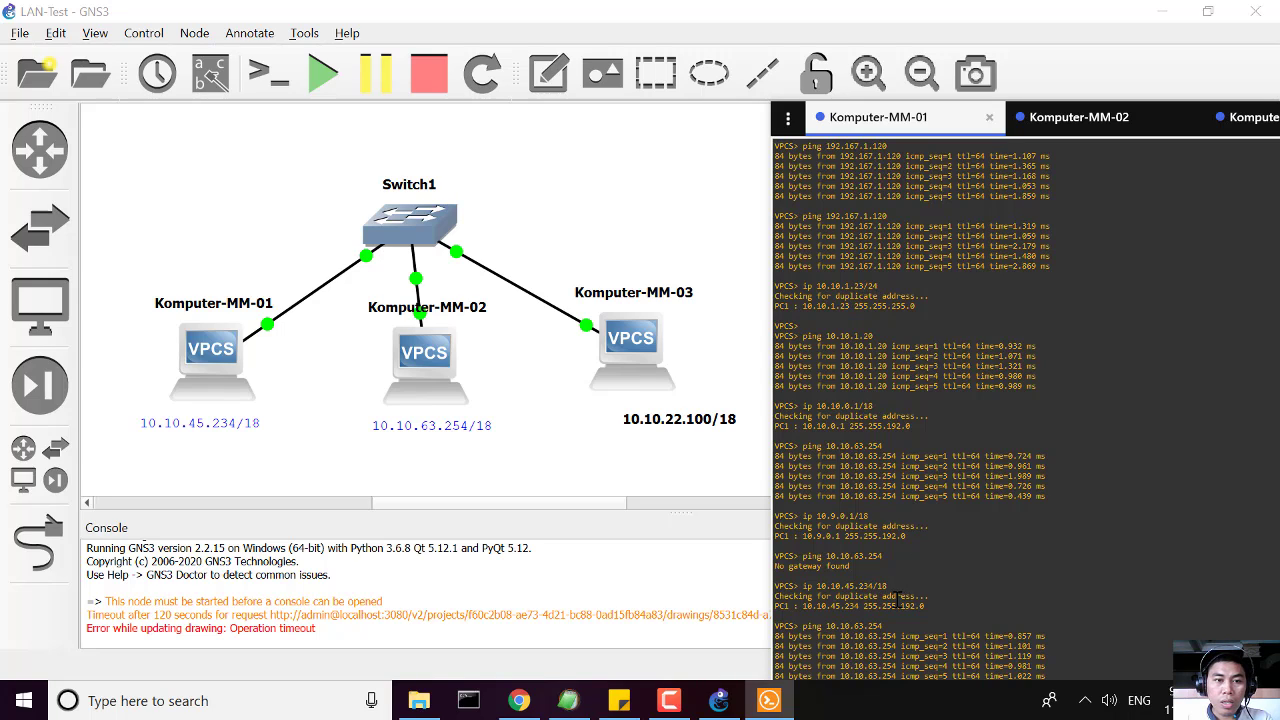
pyautogui.click(1245, 118)
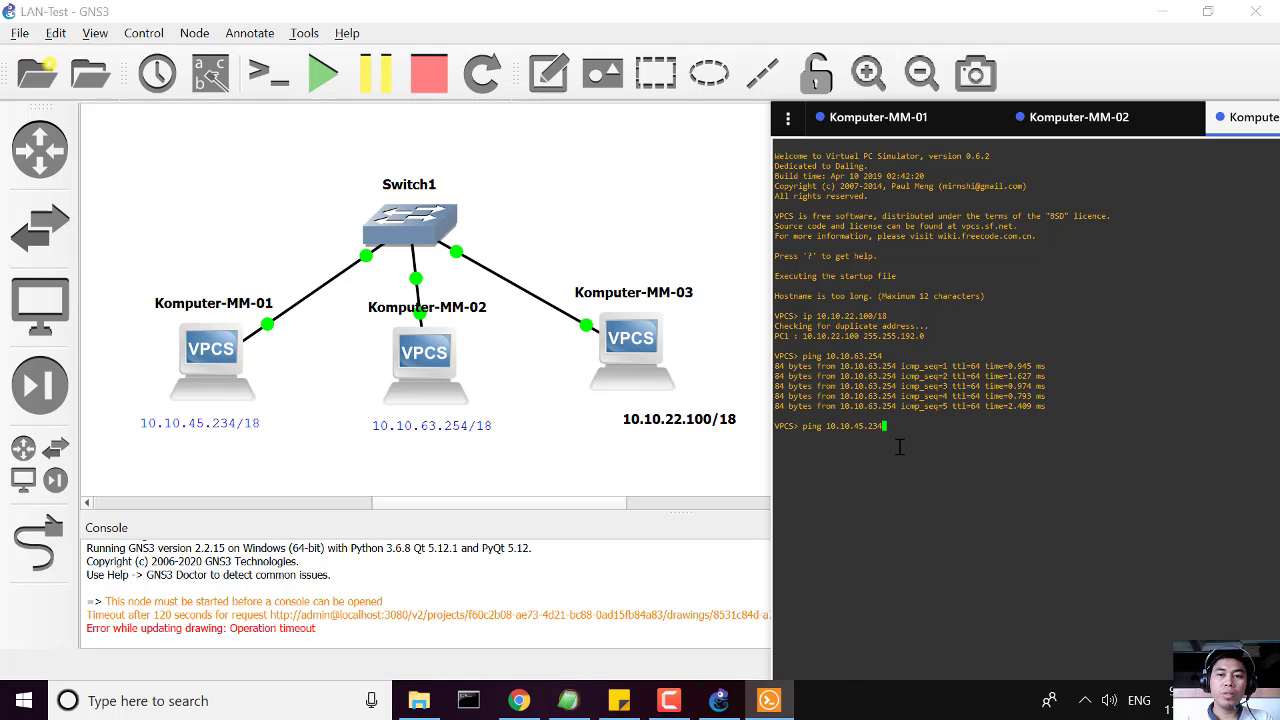
pyautogui.press('Return')
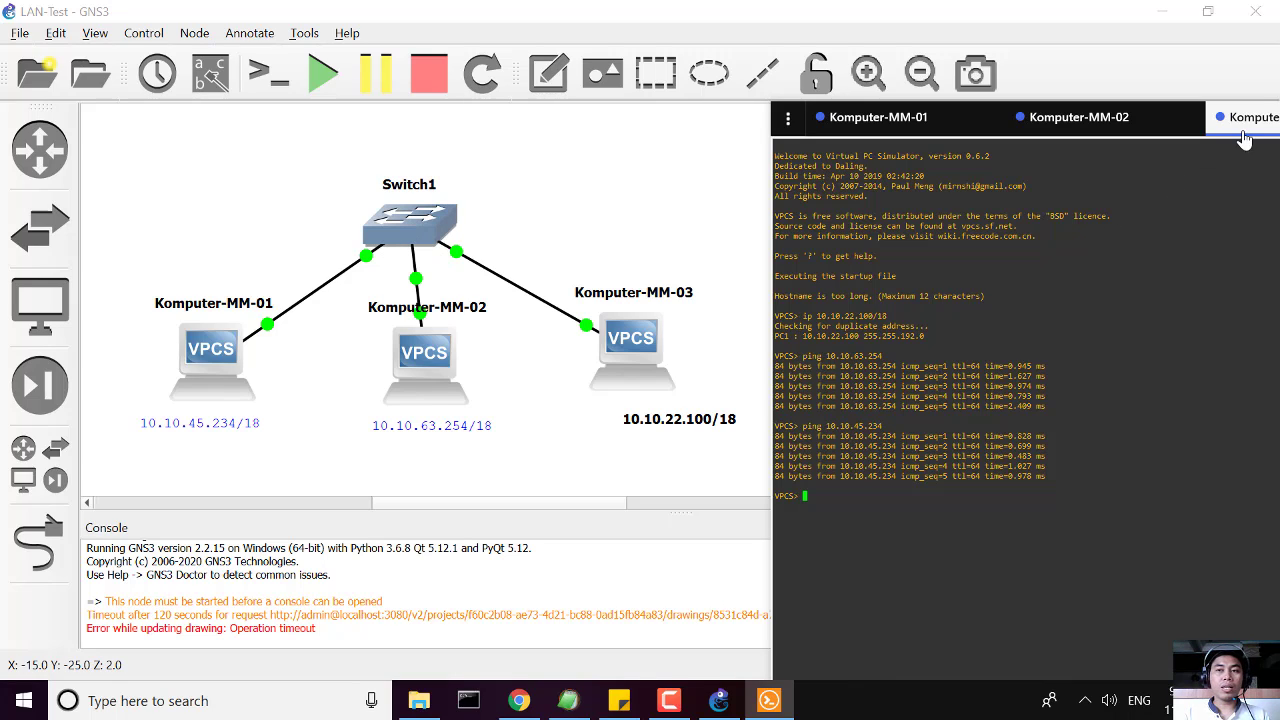
pyautogui.moveTo(1245, 120); pyautogui.dragTo(665, 495)
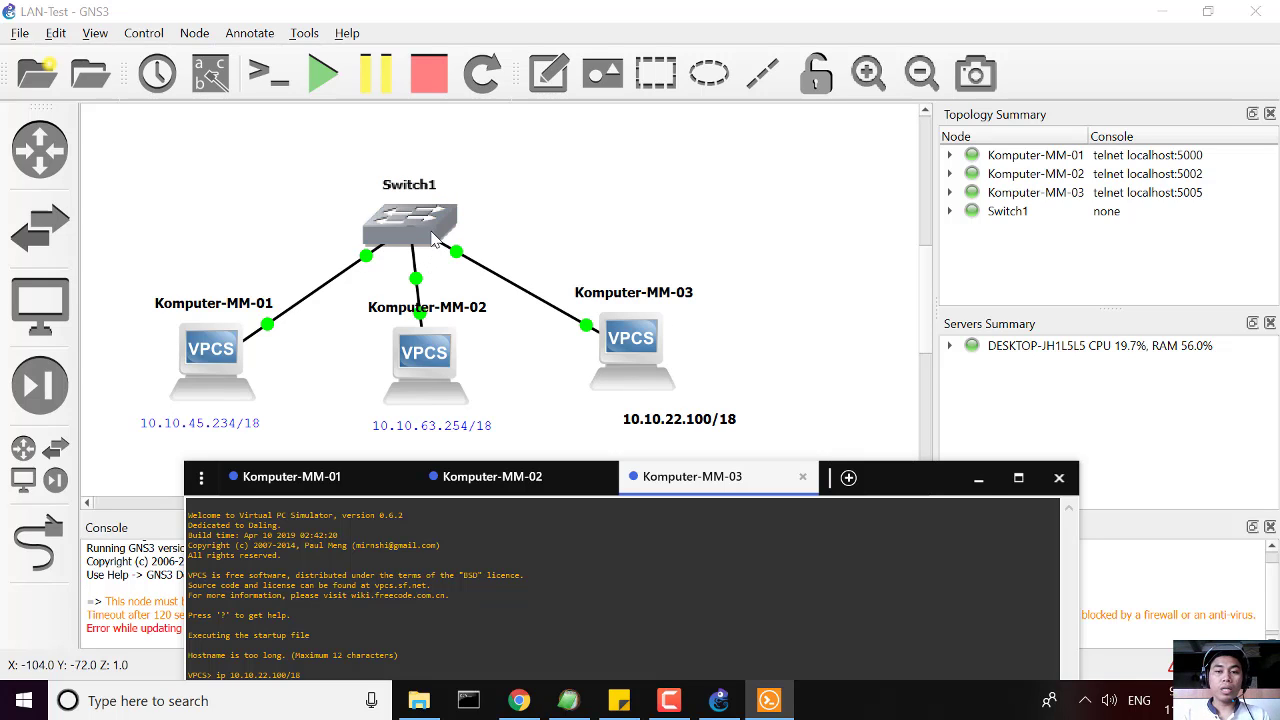
pyautogui.moveTo(701, 480); pyautogui.dragTo(739, 223)
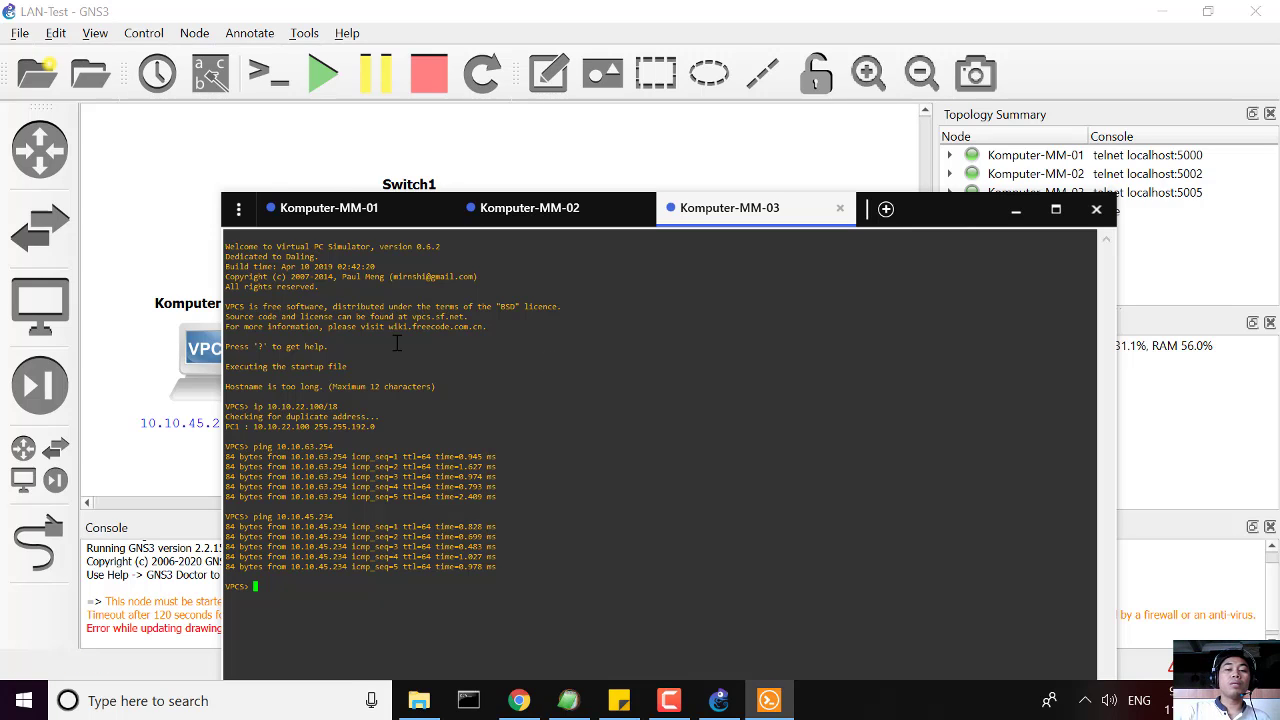
# Switch to the YouTube page in Chrome and search for "gns3 tutorial for beginners windows 10".
pyautogui.moveTo(537, 706)
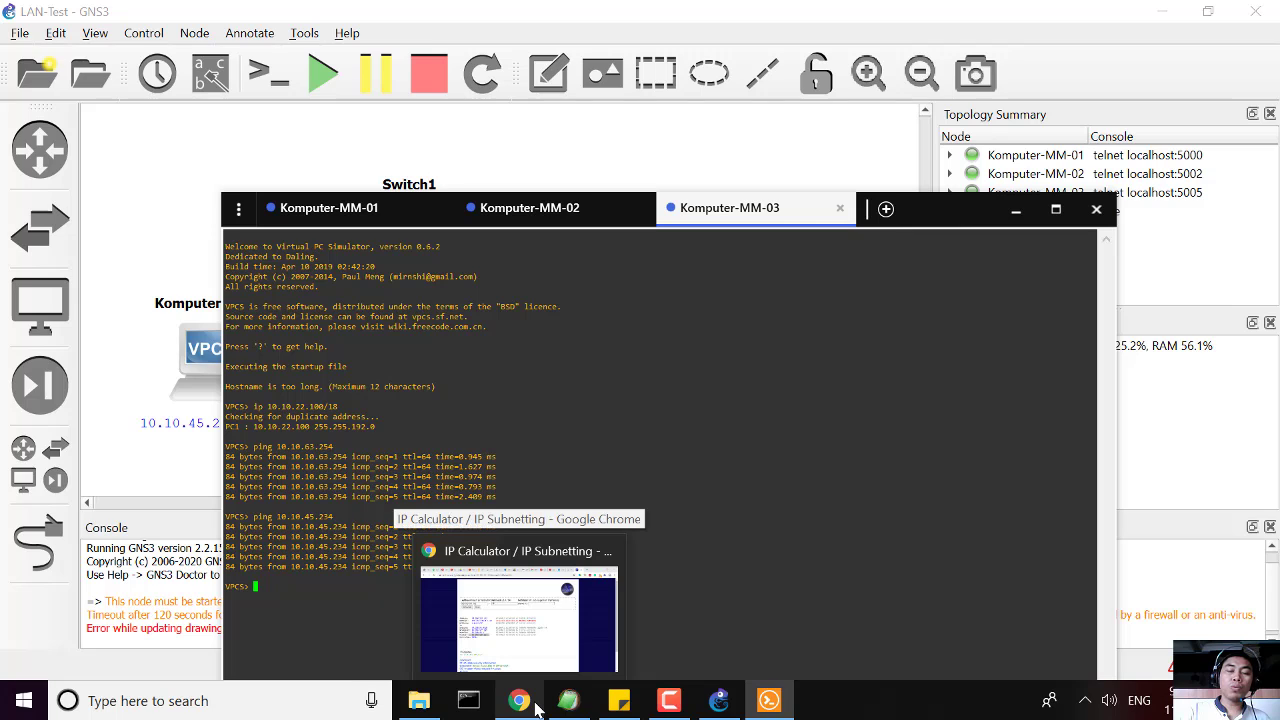
pyautogui.click(537, 706)
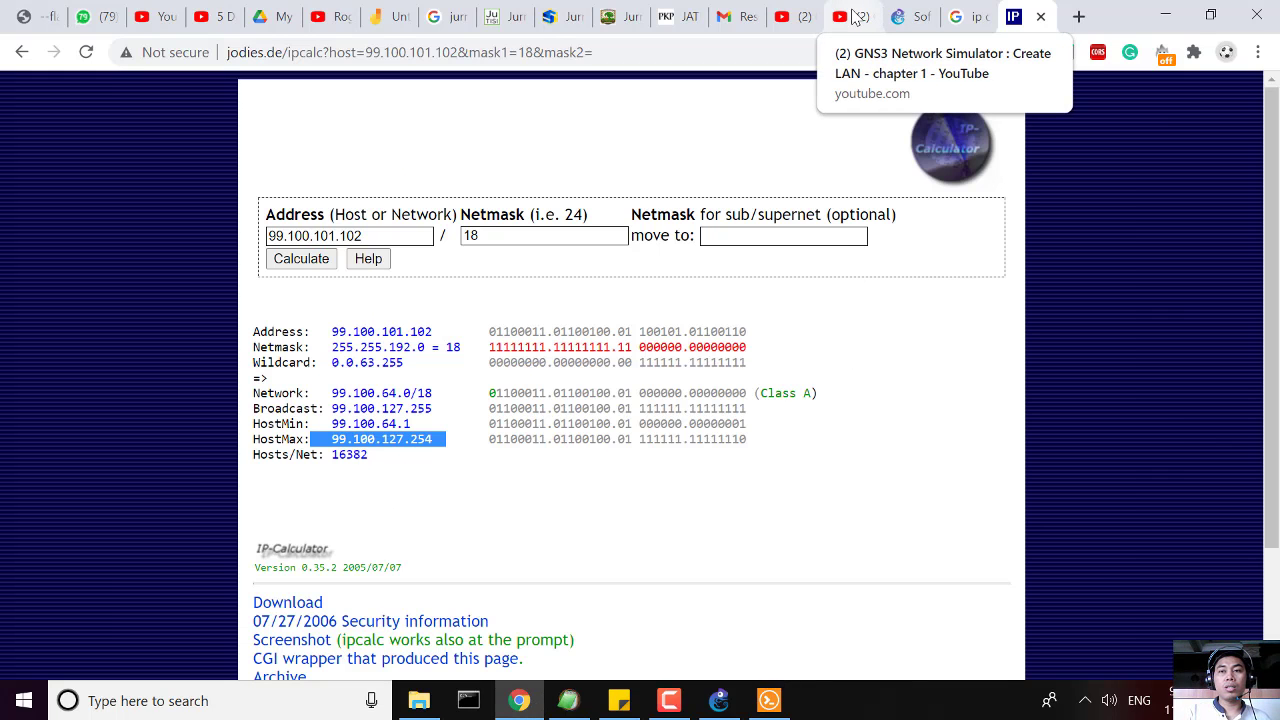
pyautogui.click(852, 17)
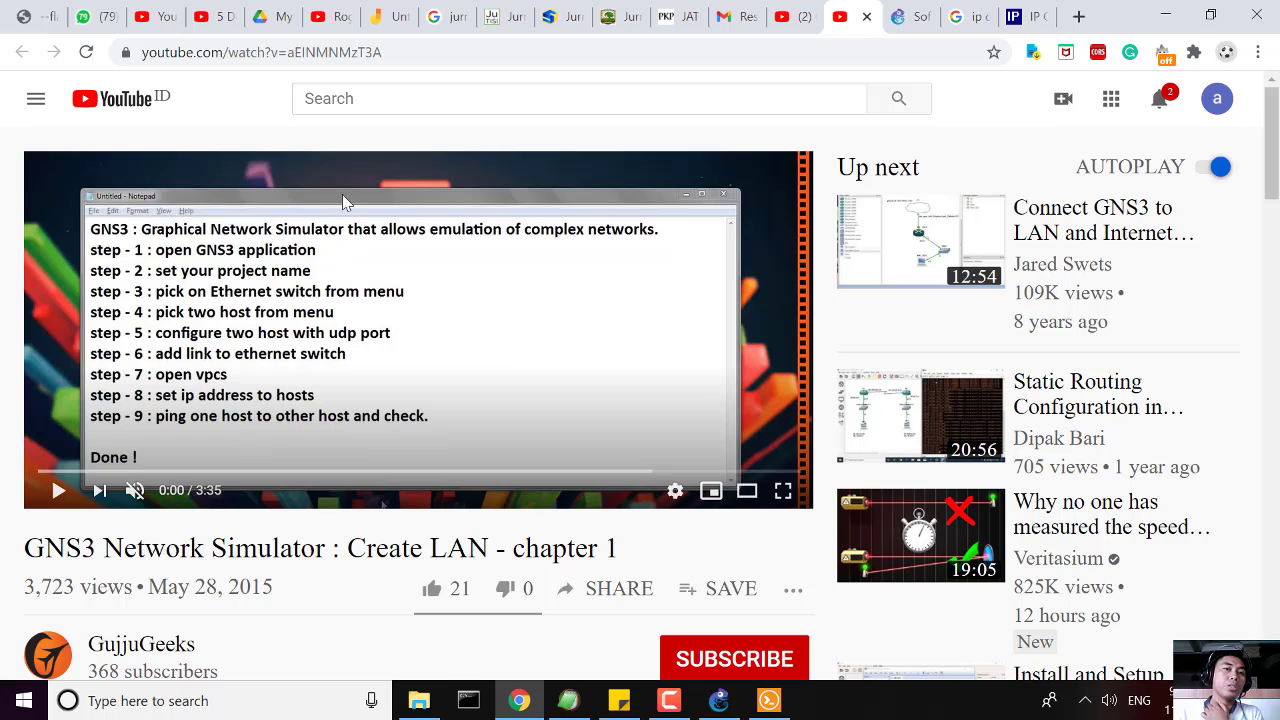
pyautogui.click(370, 94)
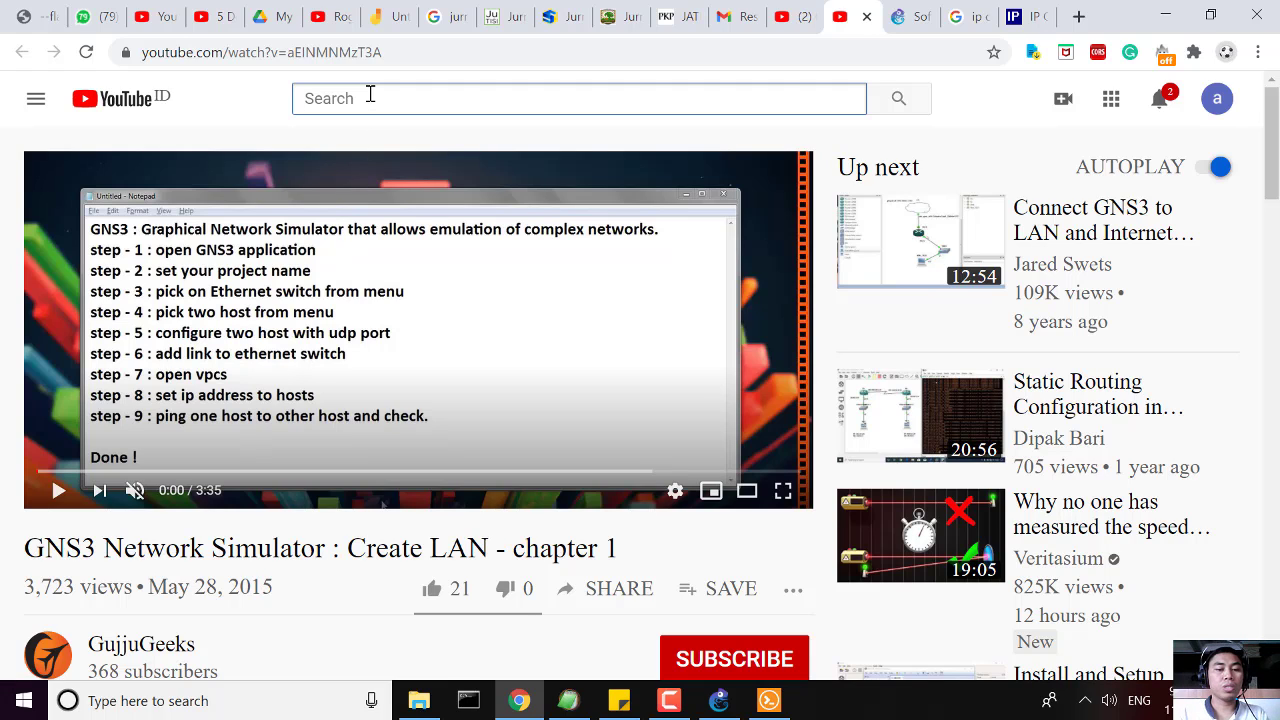
pyautogui.write('GNS')
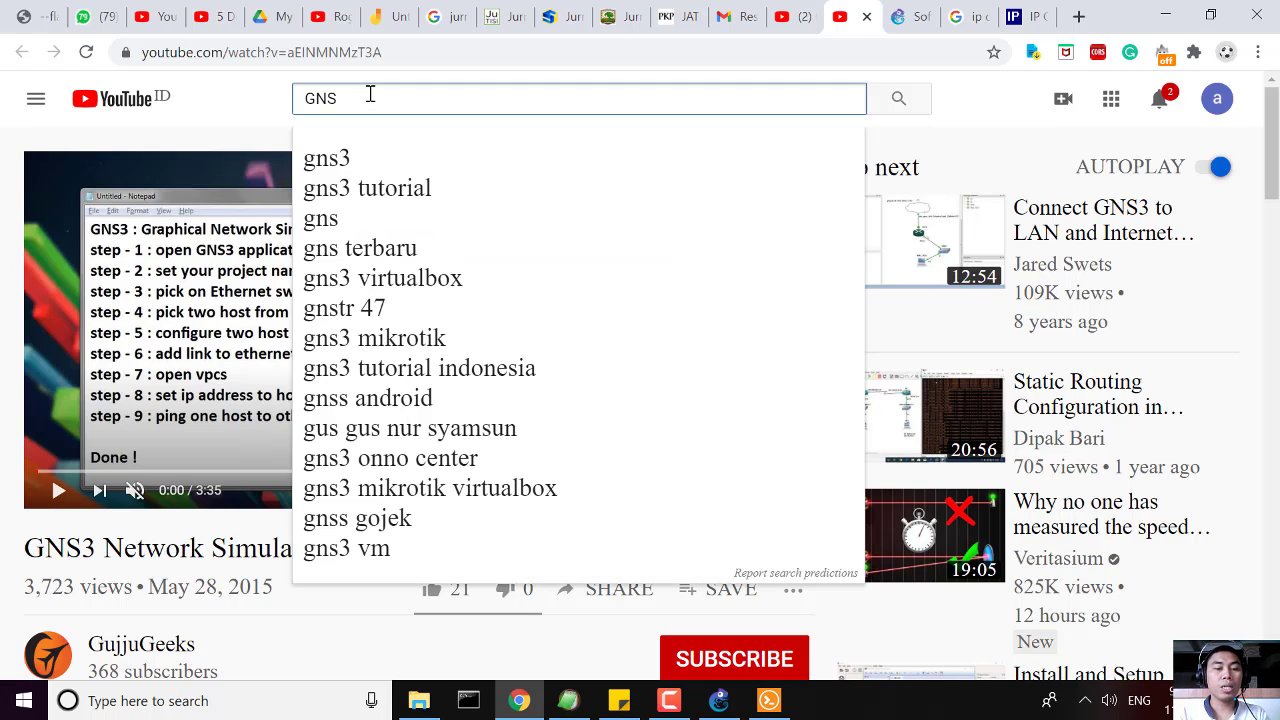
pyautogui.write('3 tu')
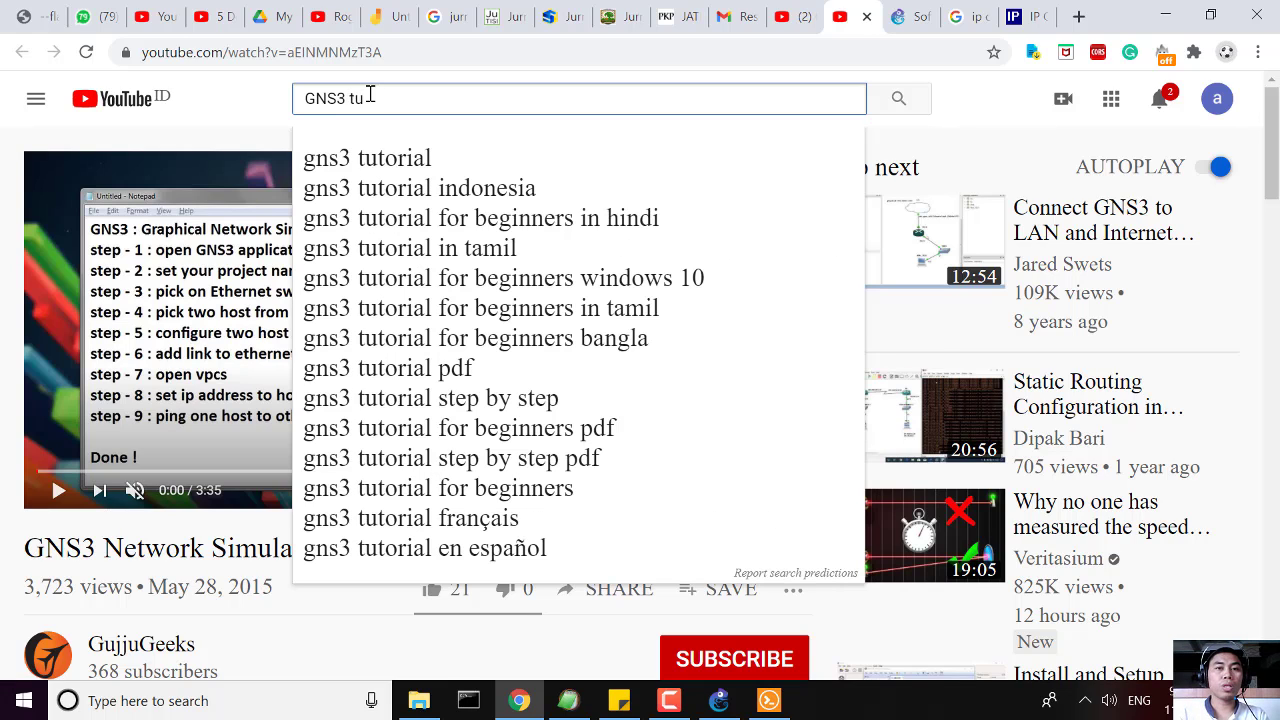
pyautogui.press('Down')
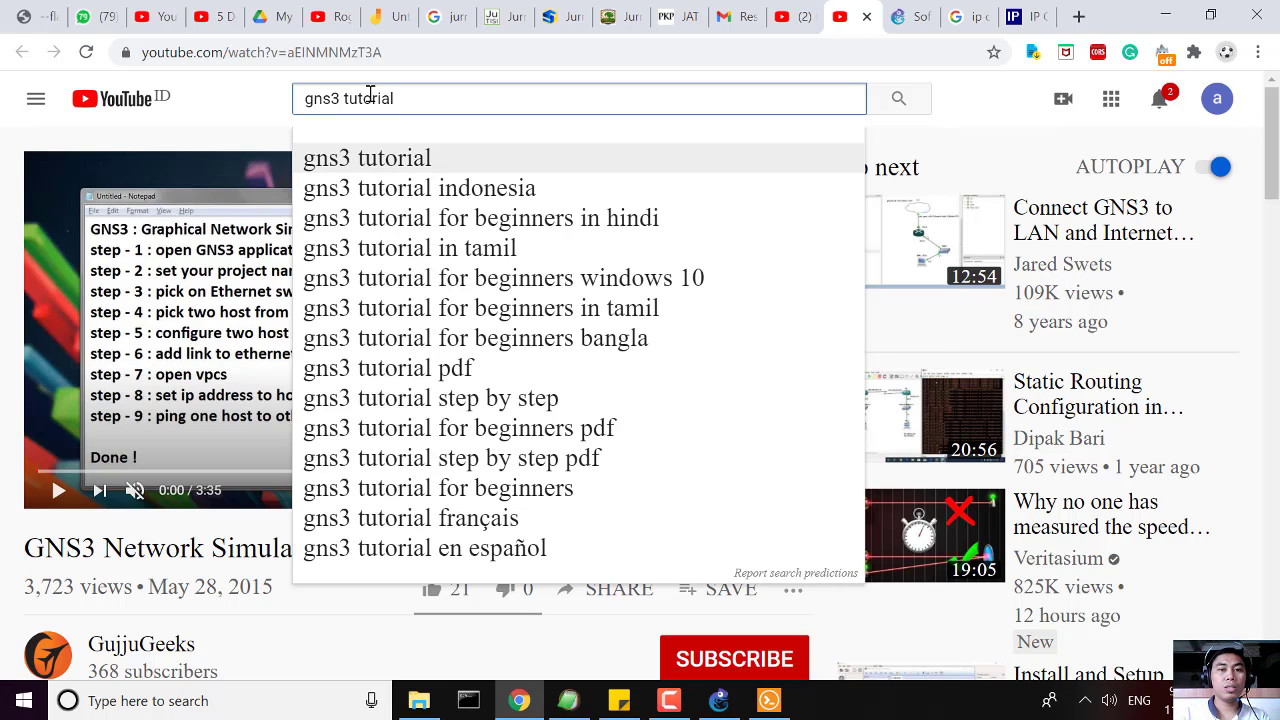
pyautogui.press('Down')
pyautogui.press('Down')
pyautogui.press('Down')
pyautogui.press('Down')
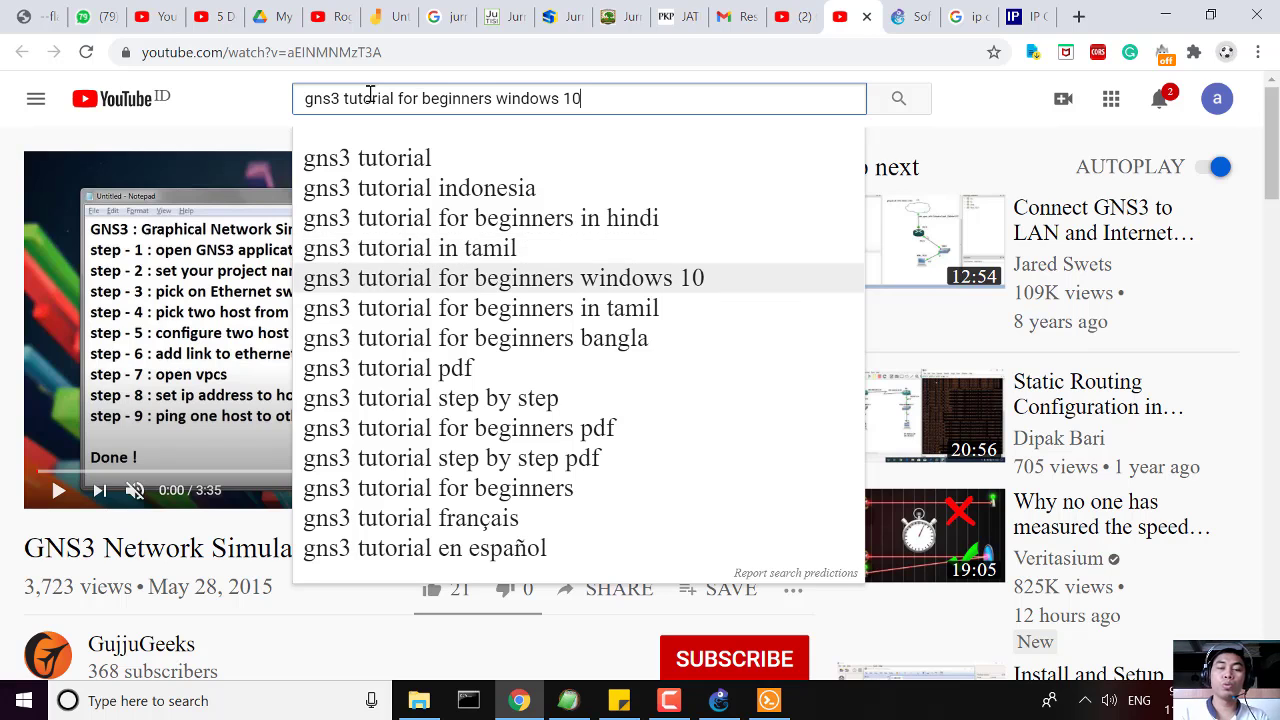
pyautogui.press('Return')
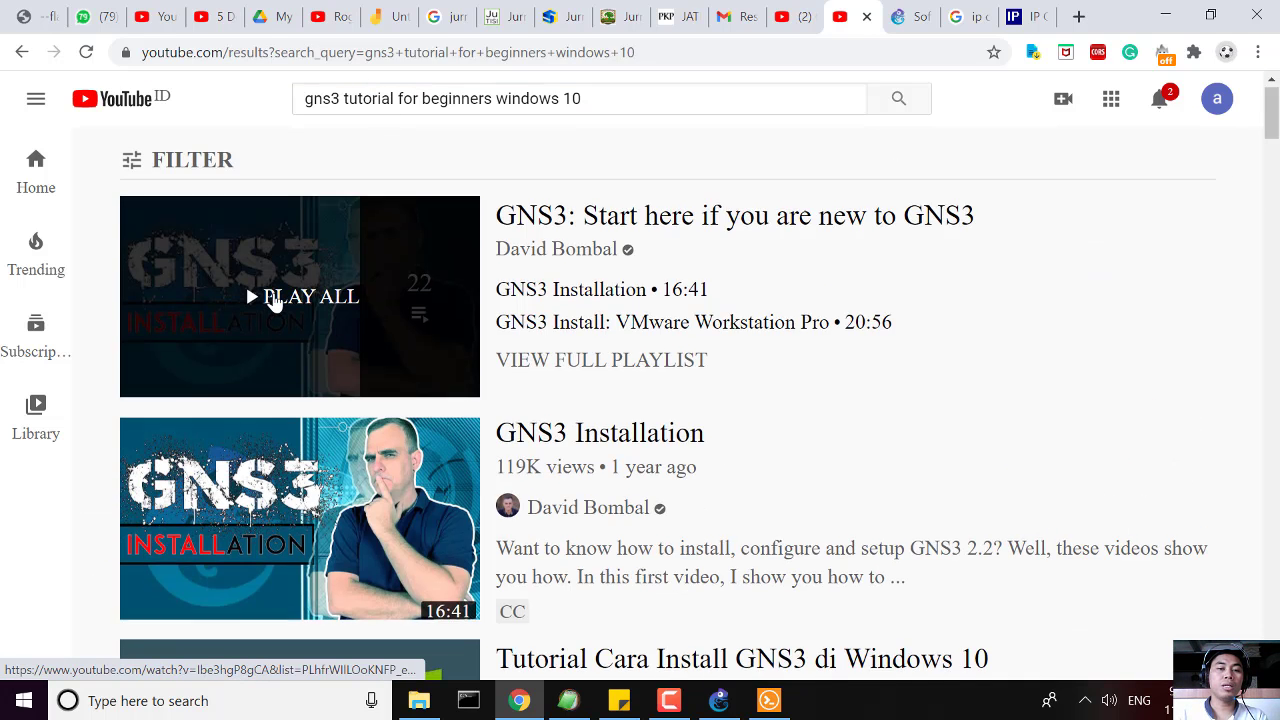
# Look through the GNS3 tutorial videos in the search results and return to the LAN-Test topology in GNS3.
pyautogui.scroll(-4, 273, 301)
pyautogui.scroll(-2, 273, 301)
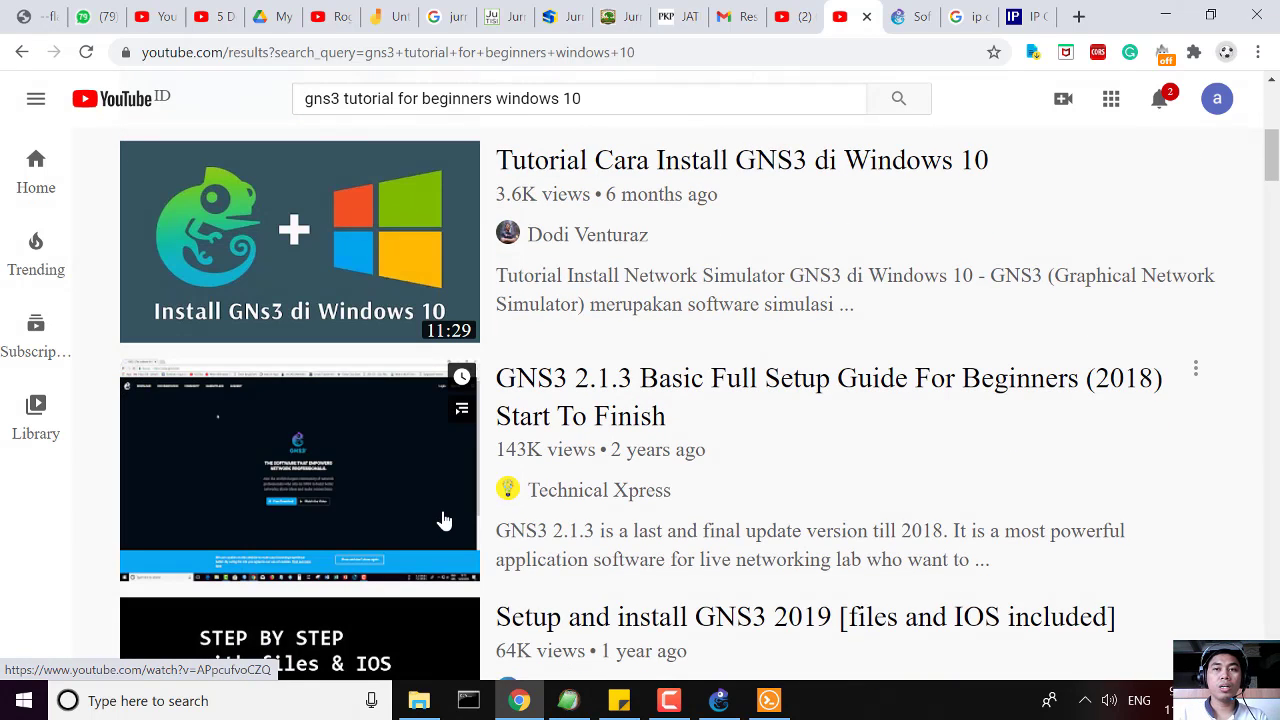
pyautogui.scroll(-1, 566, 497)
pyautogui.scroll(-3, 566, 497)
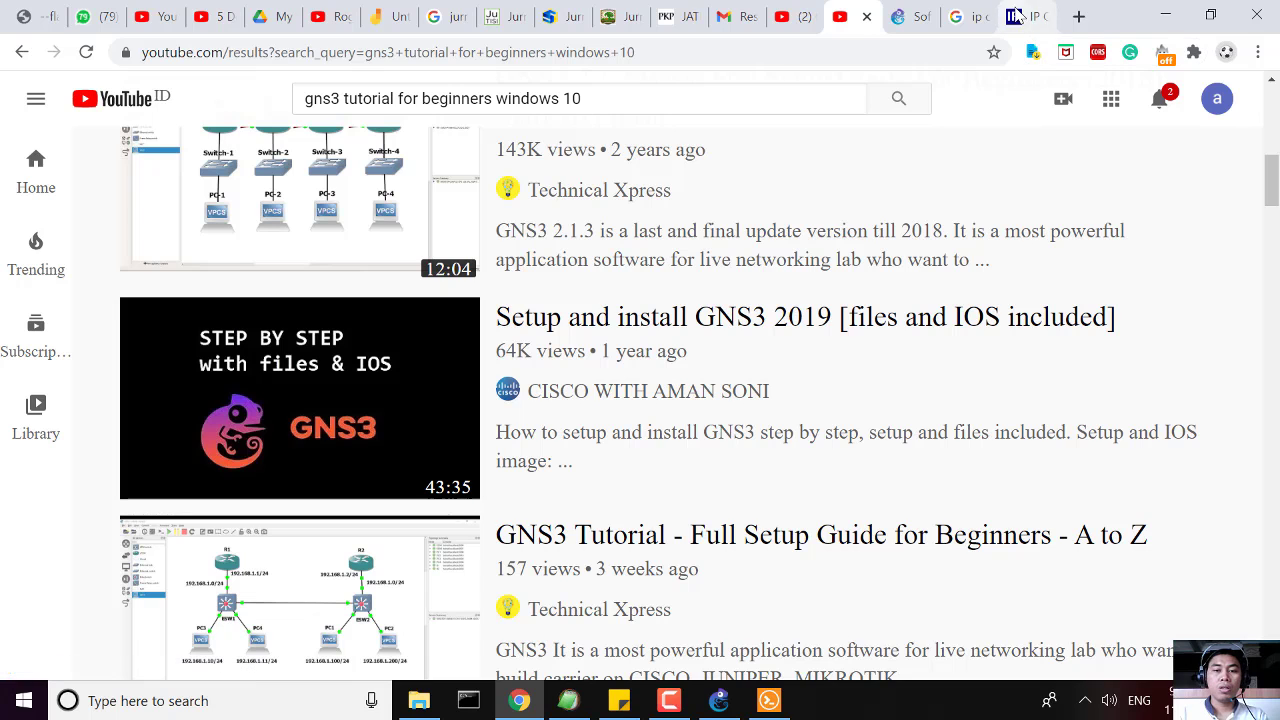
pyautogui.click(768, 701)
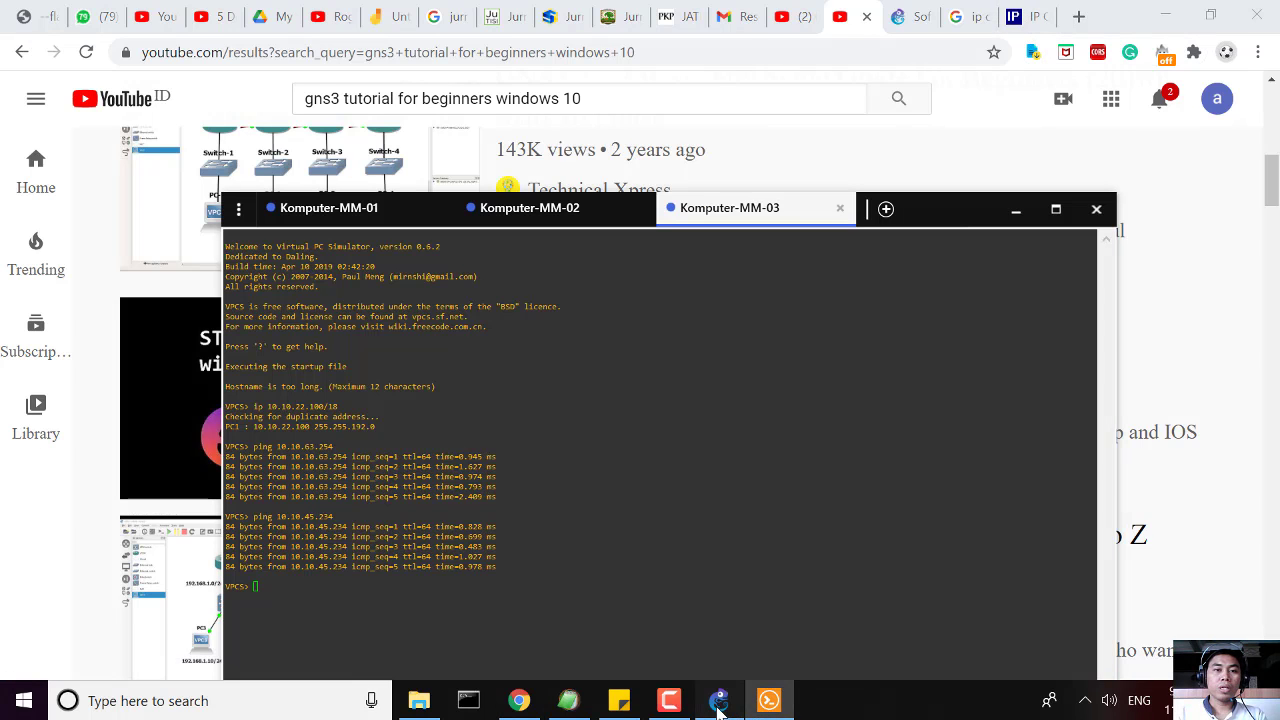
pyautogui.click(719, 701)
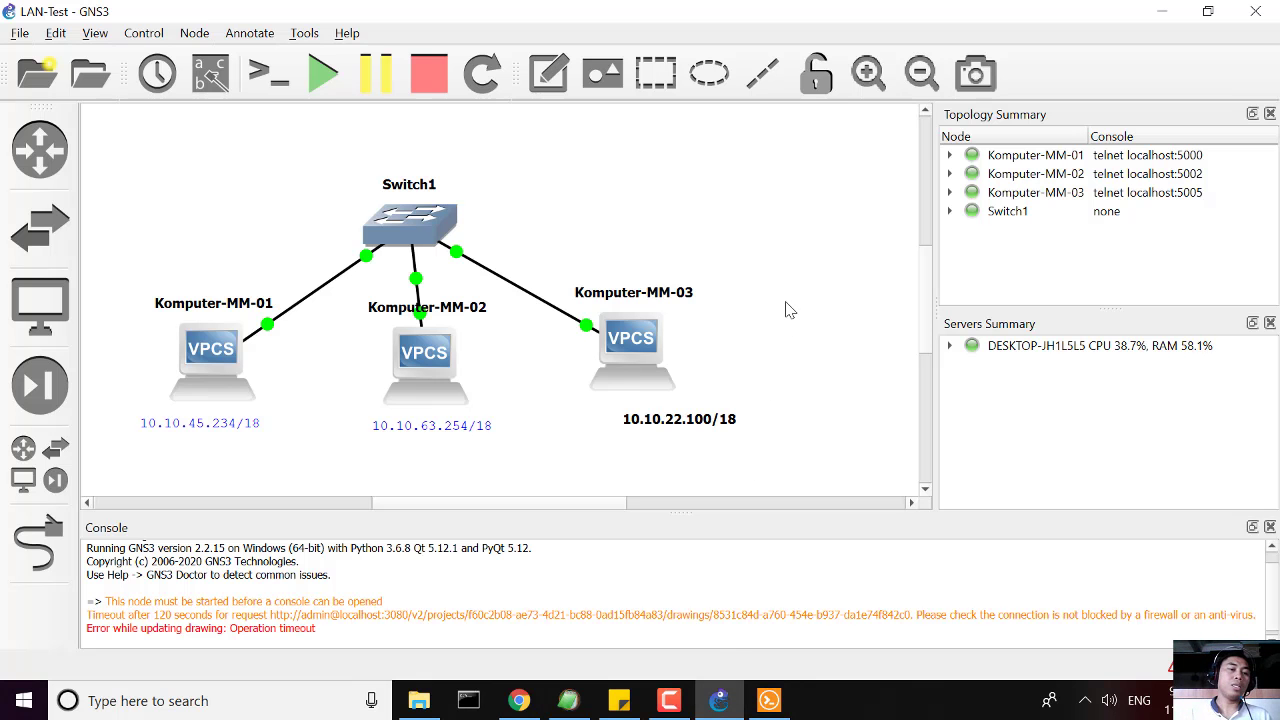